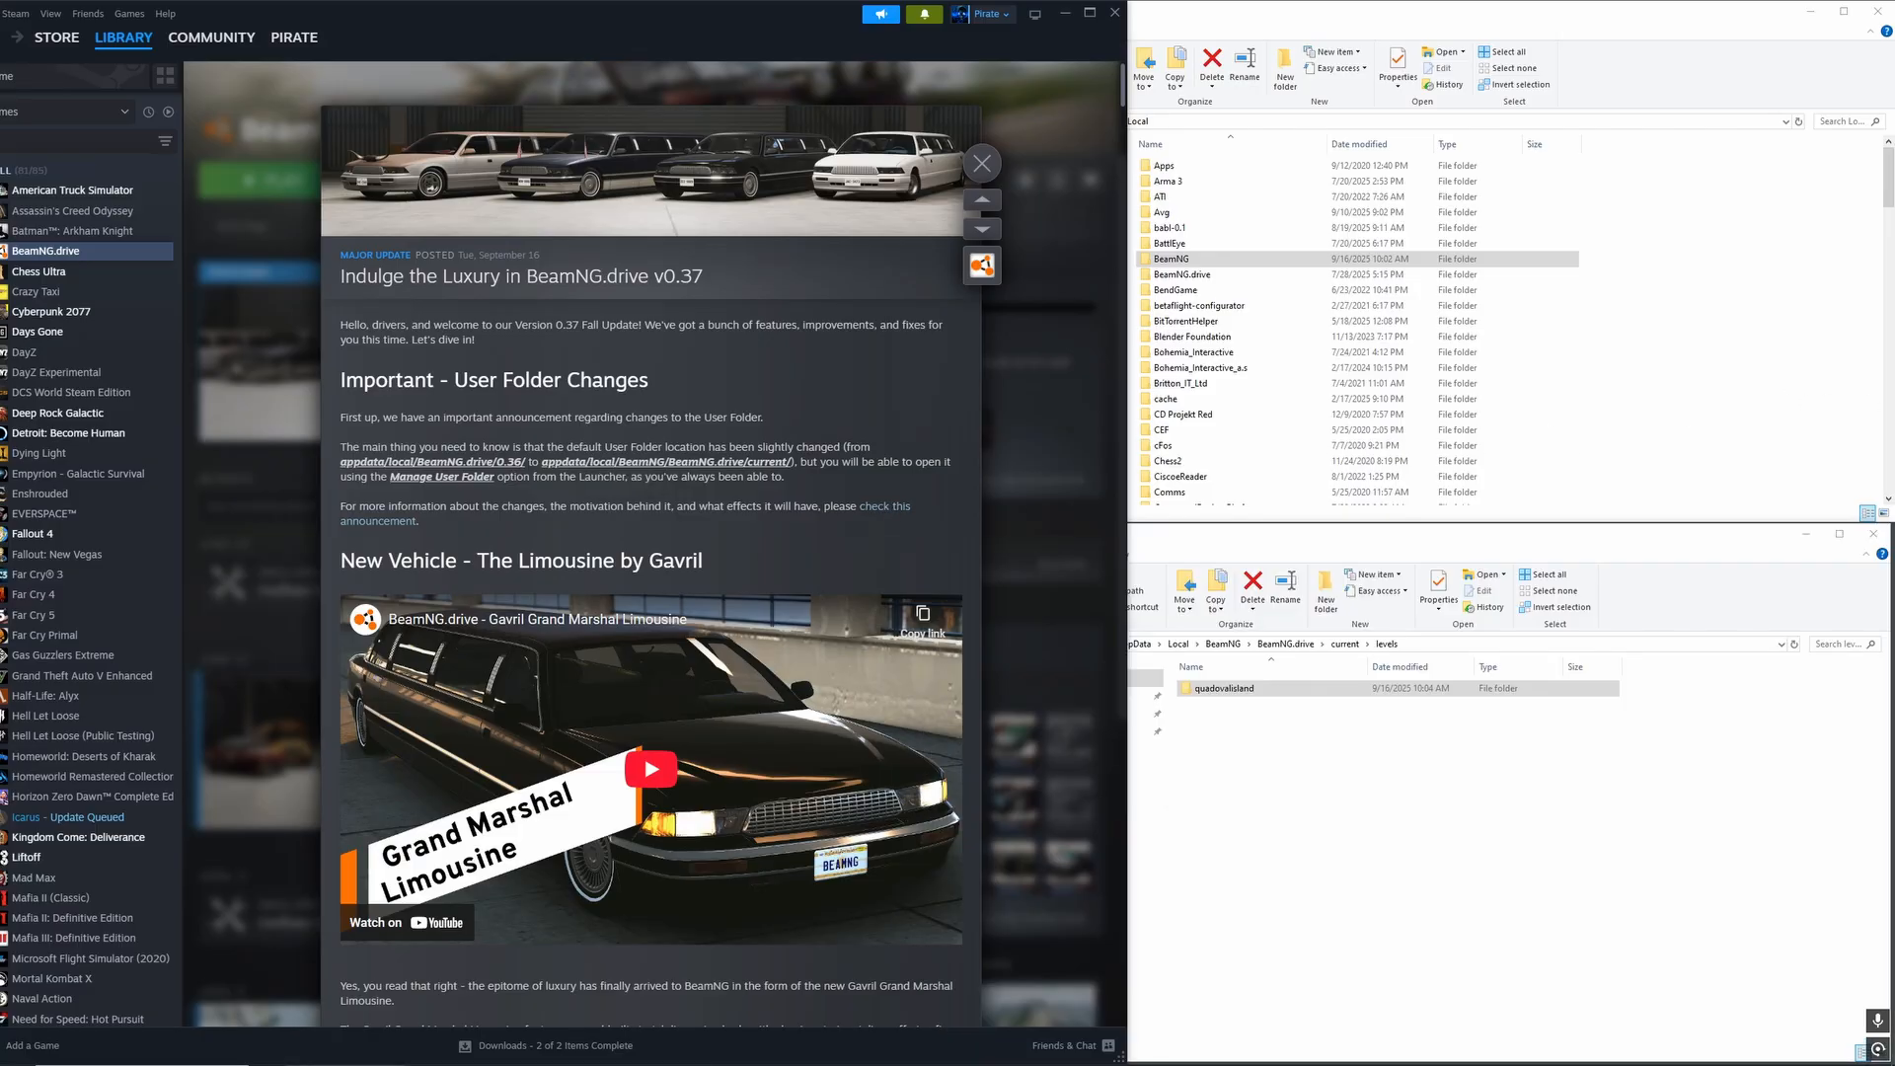
# Read the User Folder and Migration Changes article in the browser, highlighting the old user folder location, and put the browser away.
pyautogui.moveTo(1894, 181); pyautogui.dragTo(897, 131)
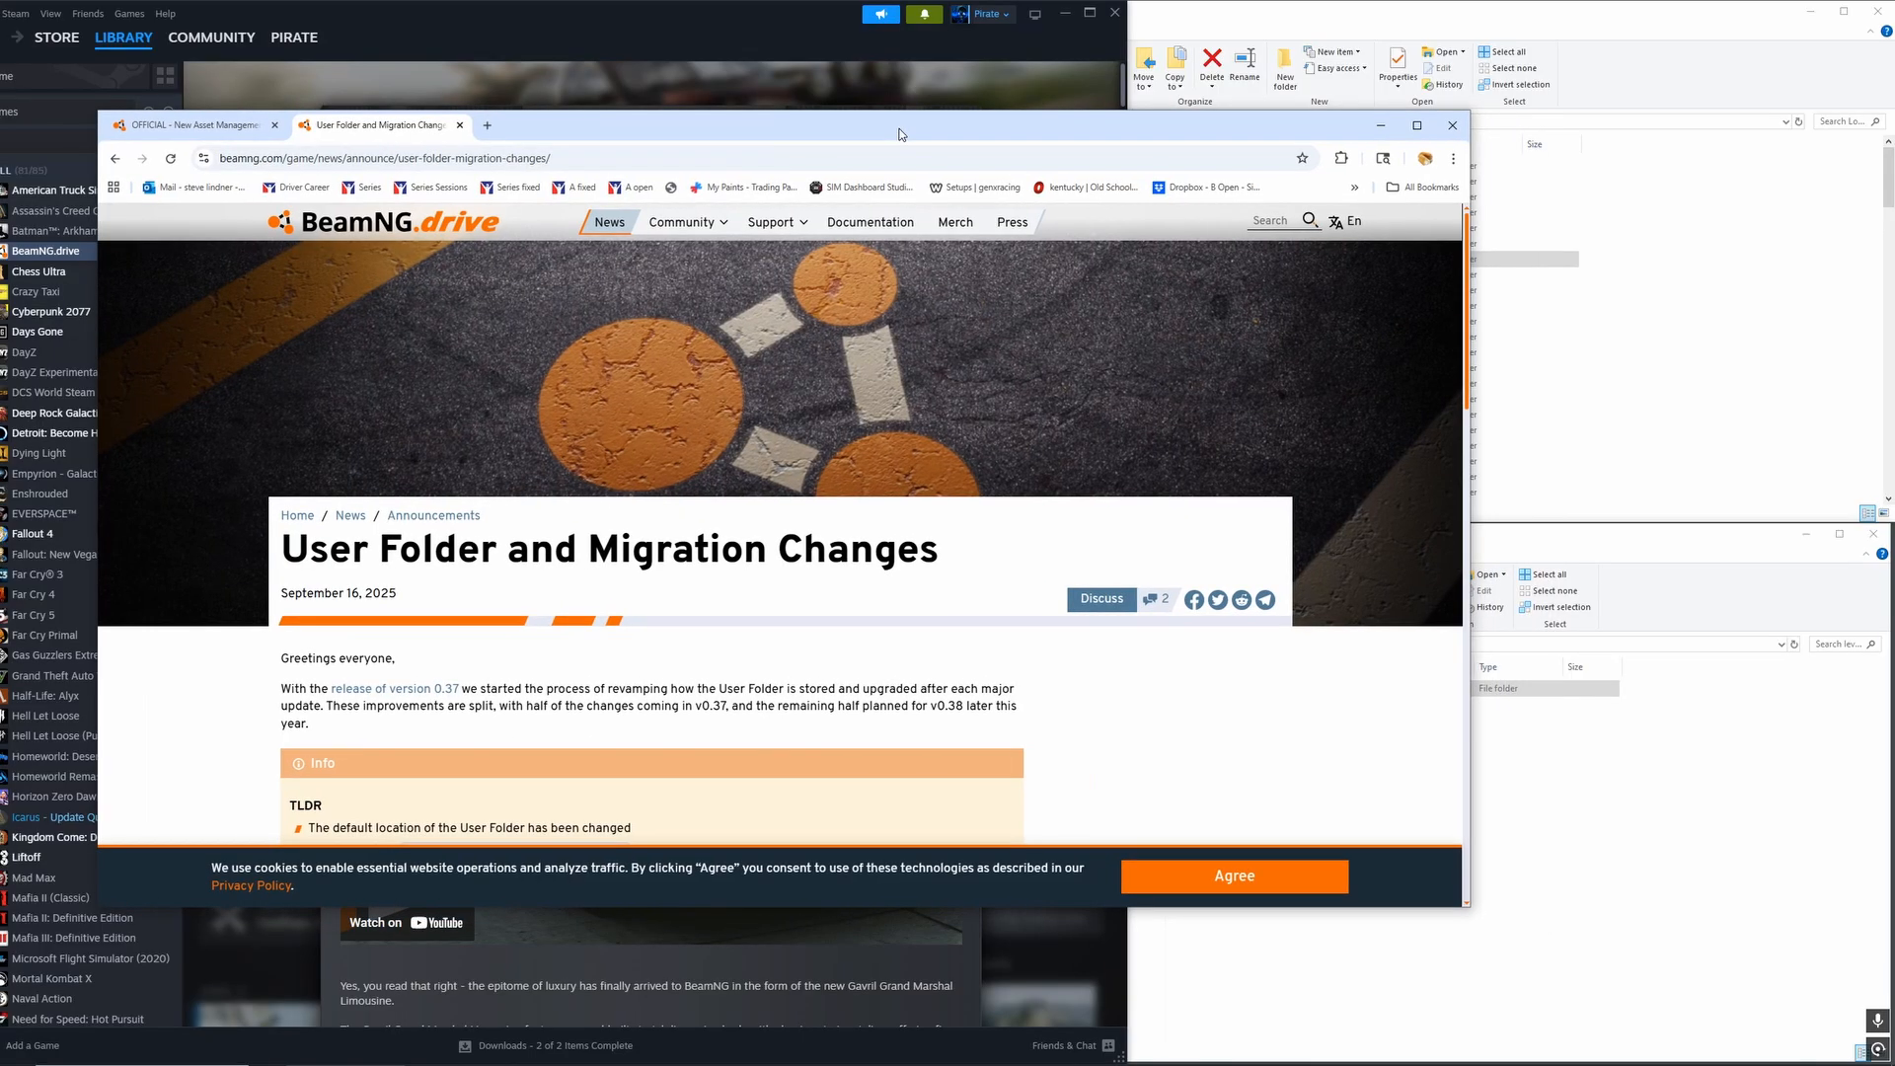
pyautogui.doubleClick(897, 131)
pyautogui.scroll(-3, 831, 383)
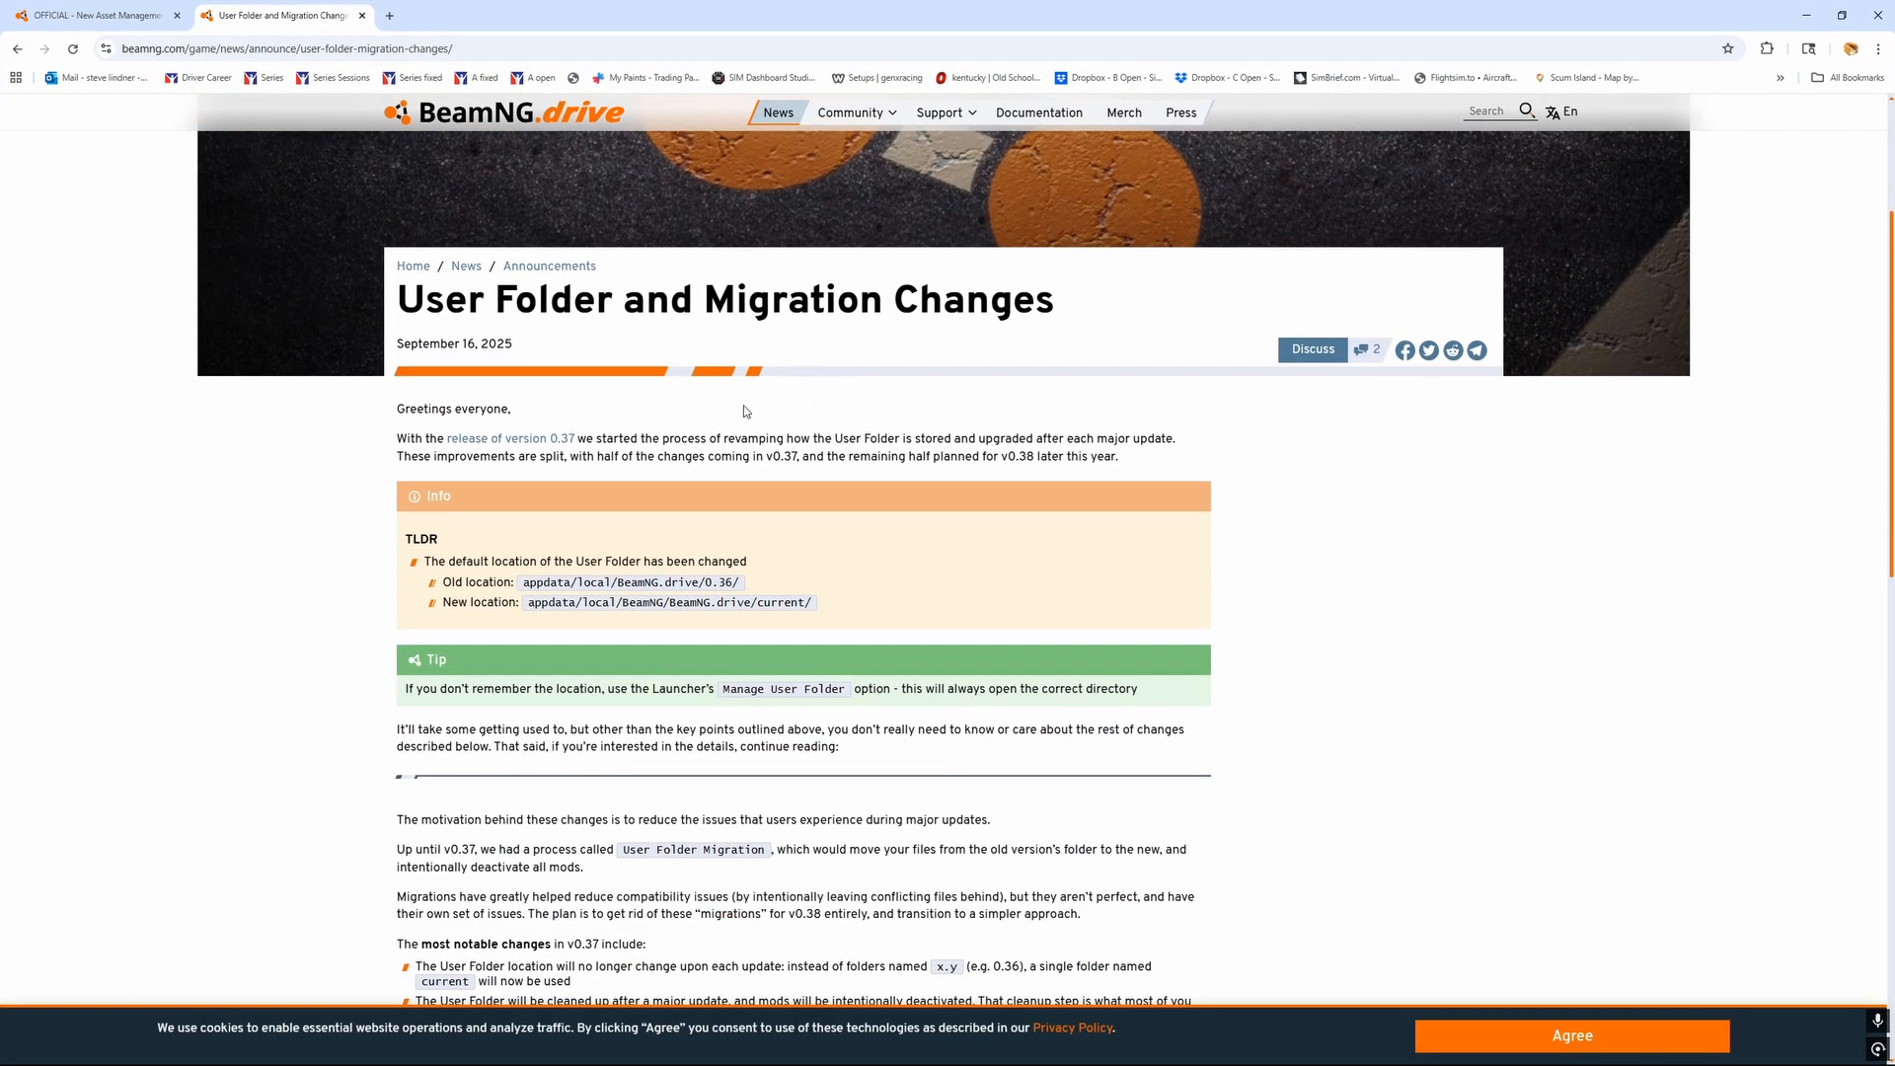
pyautogui.scroll(-1, 573, 468)
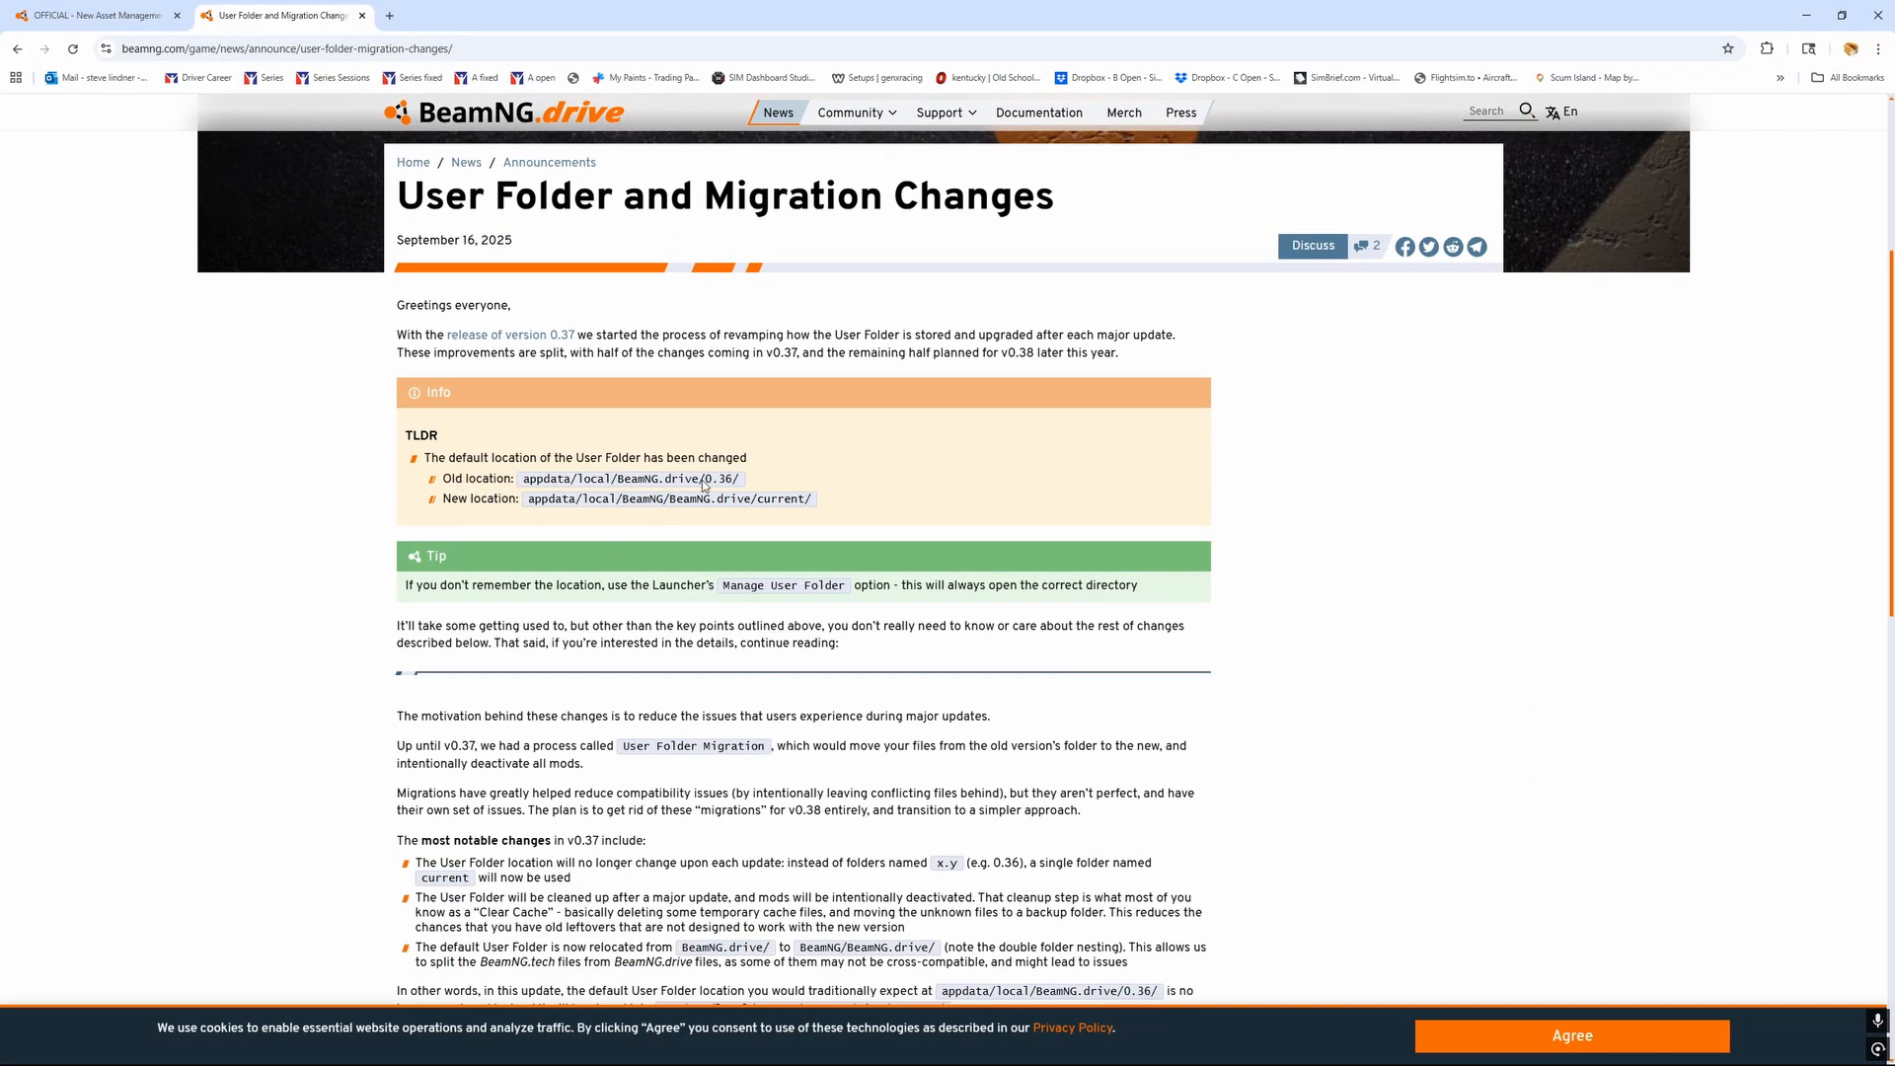
pyautogui.moveTo(766, 483); pyautogui.dragTo(442, 480)
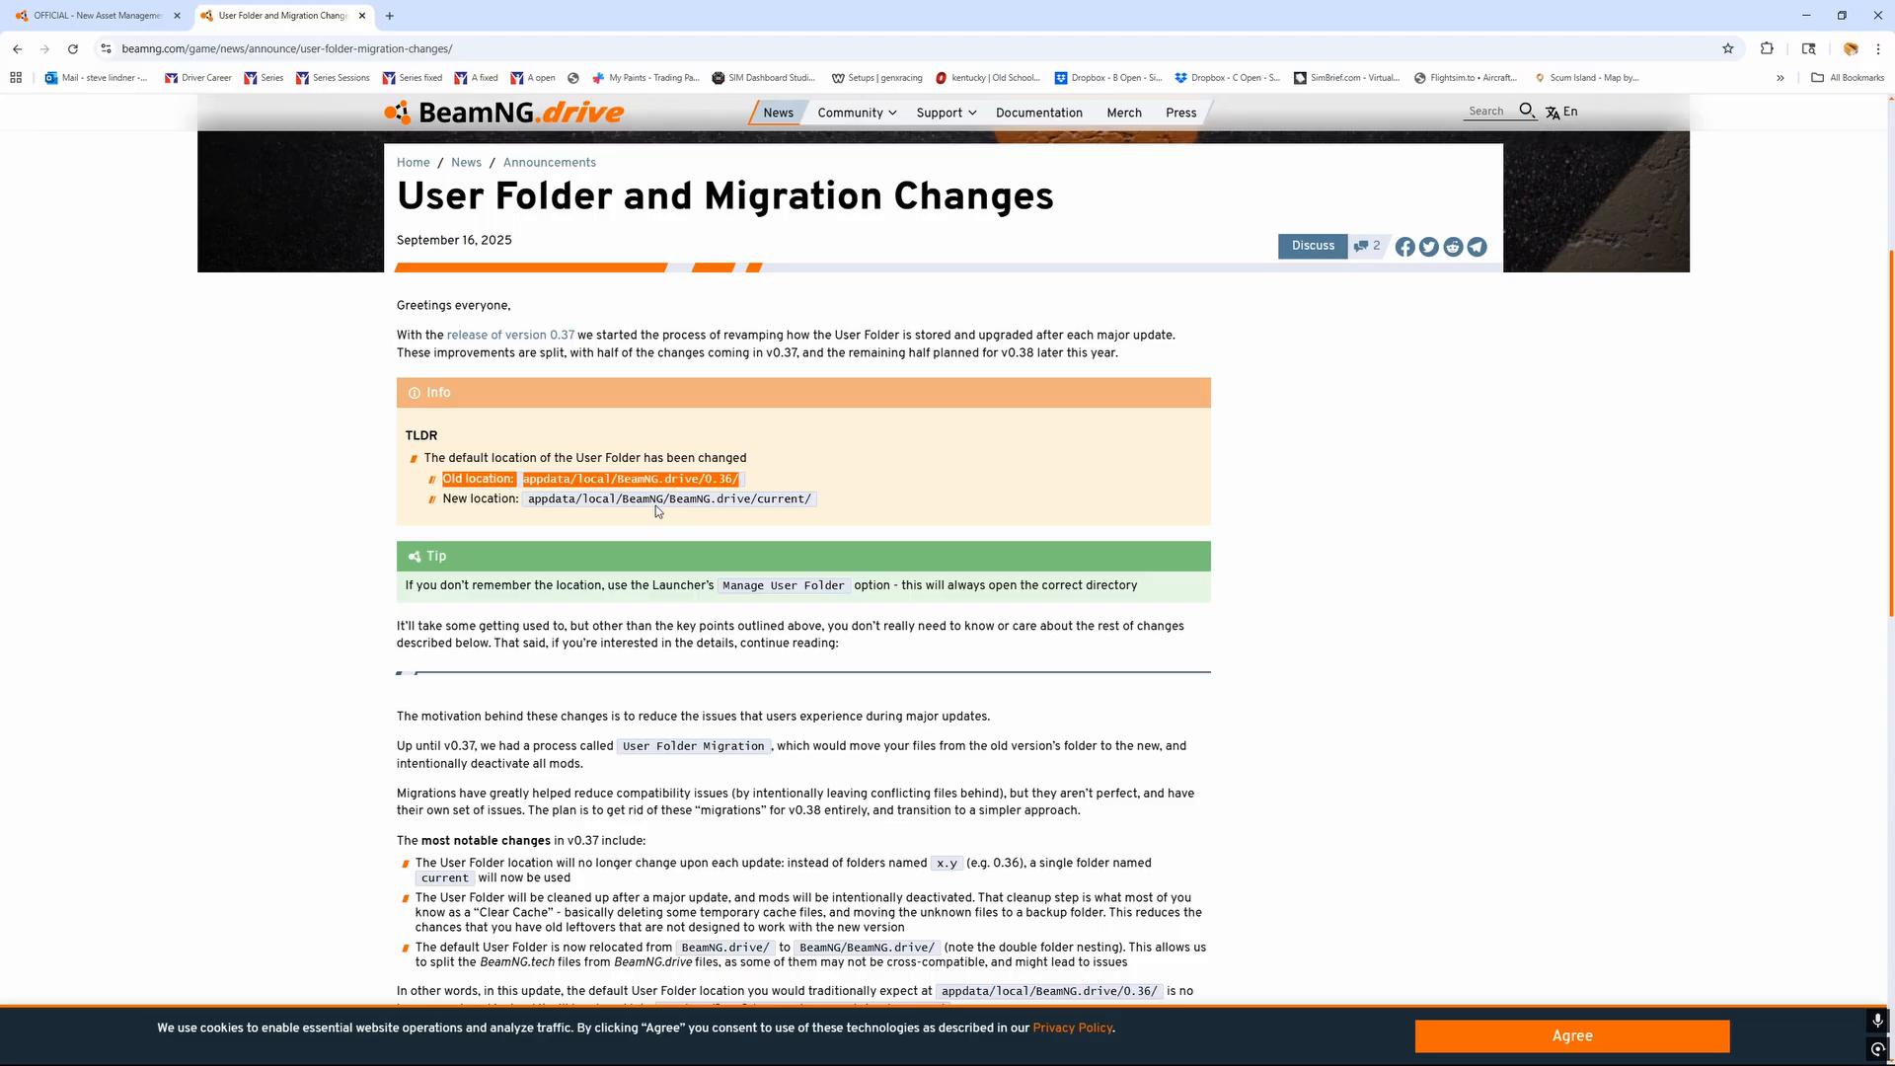
pyautogui.click(1806, 15)
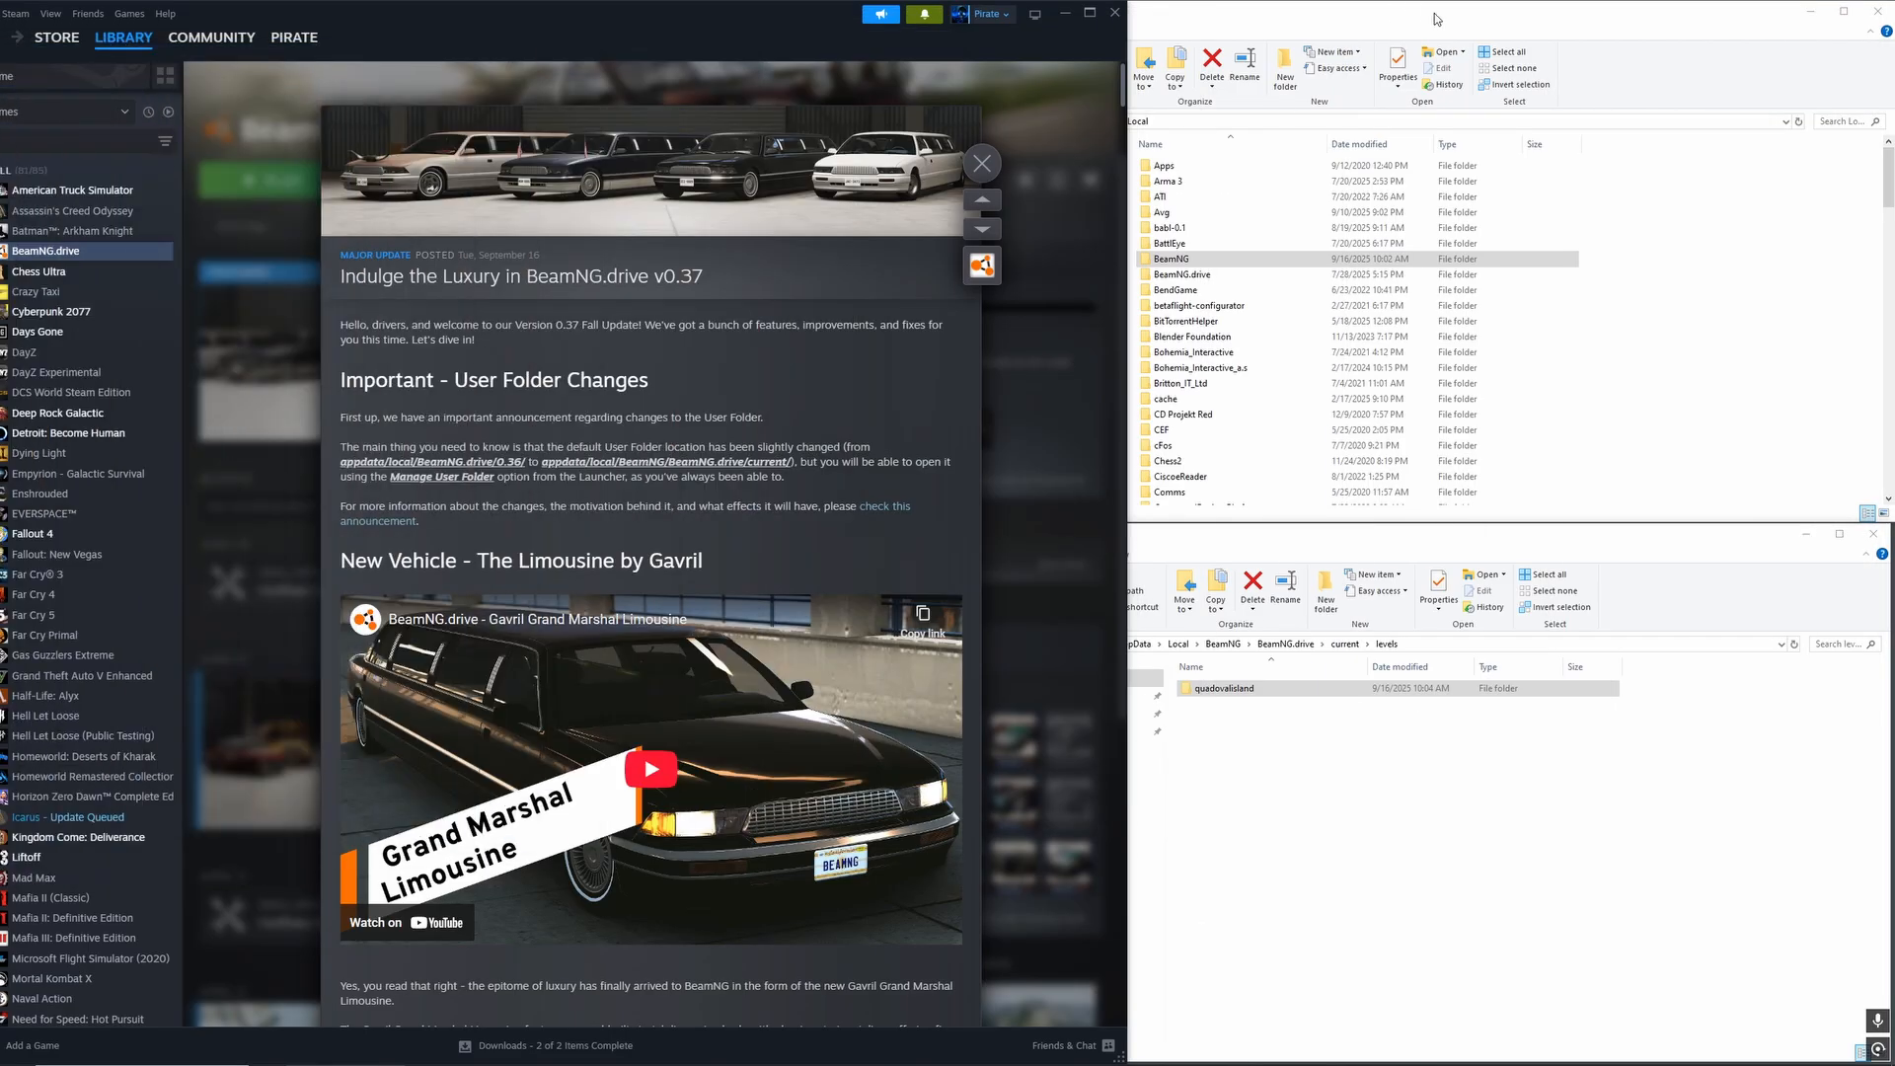
# In File Explorer, enlarge the AppData\Local window and open the old levels folder under BeamNG.drive\0.36.
pyautogui.moveTo(1436, 20); pyautogui.dragTo(690, 3)
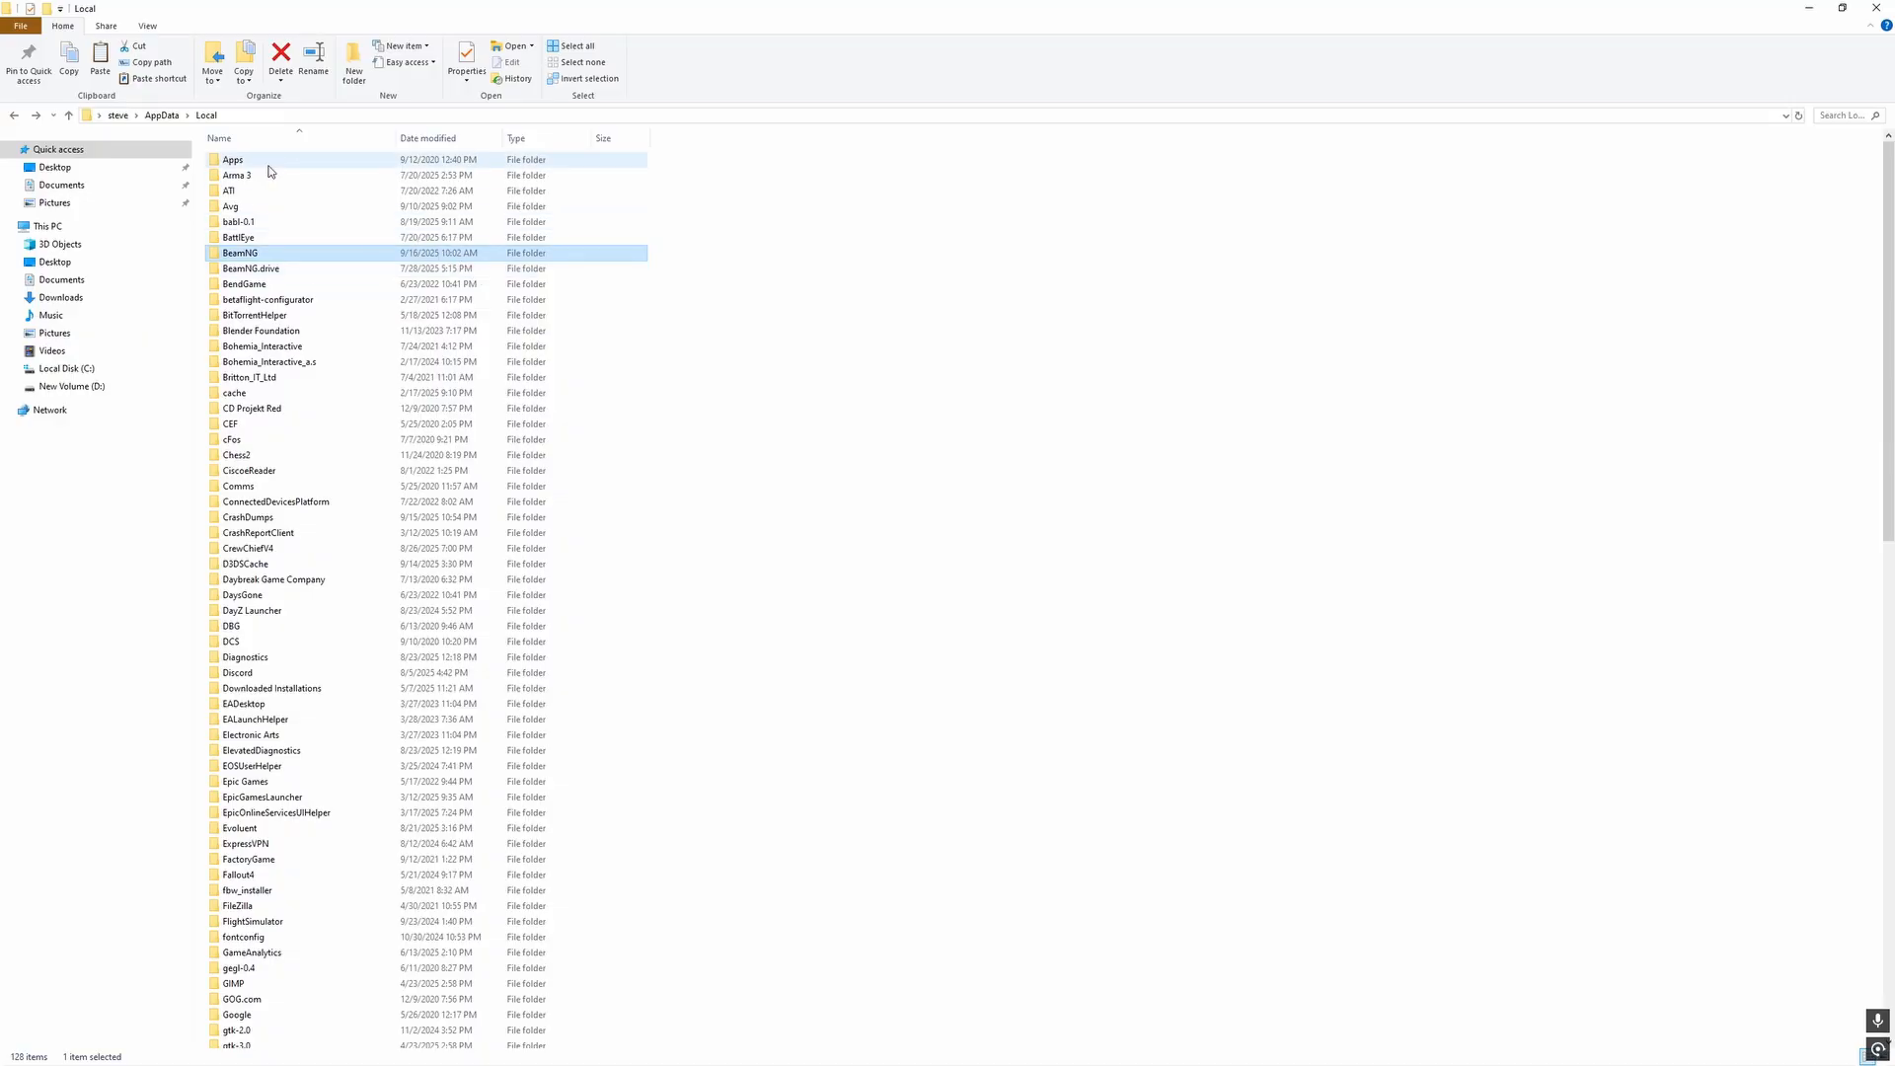
pyautogui.click(256, 116)
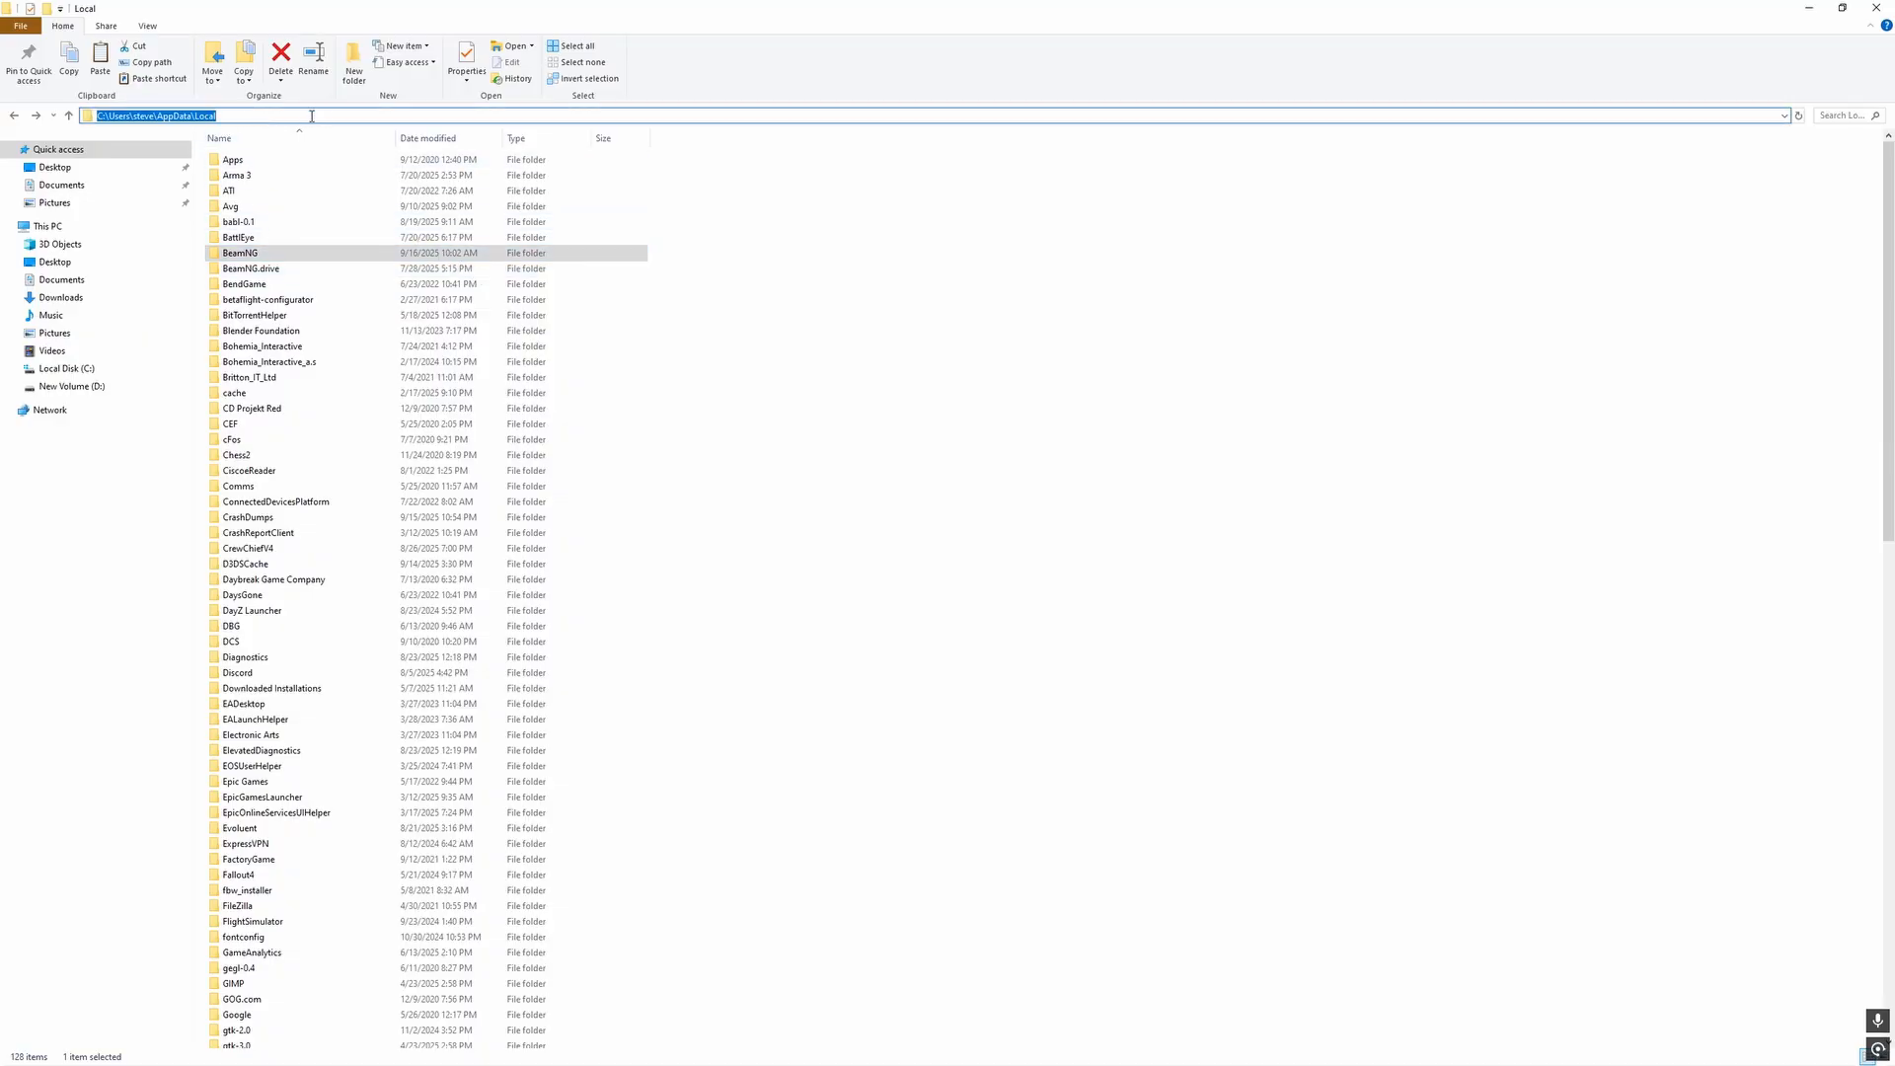
pyautogui.click(311, 112)
pyautogui.click(248, 269)
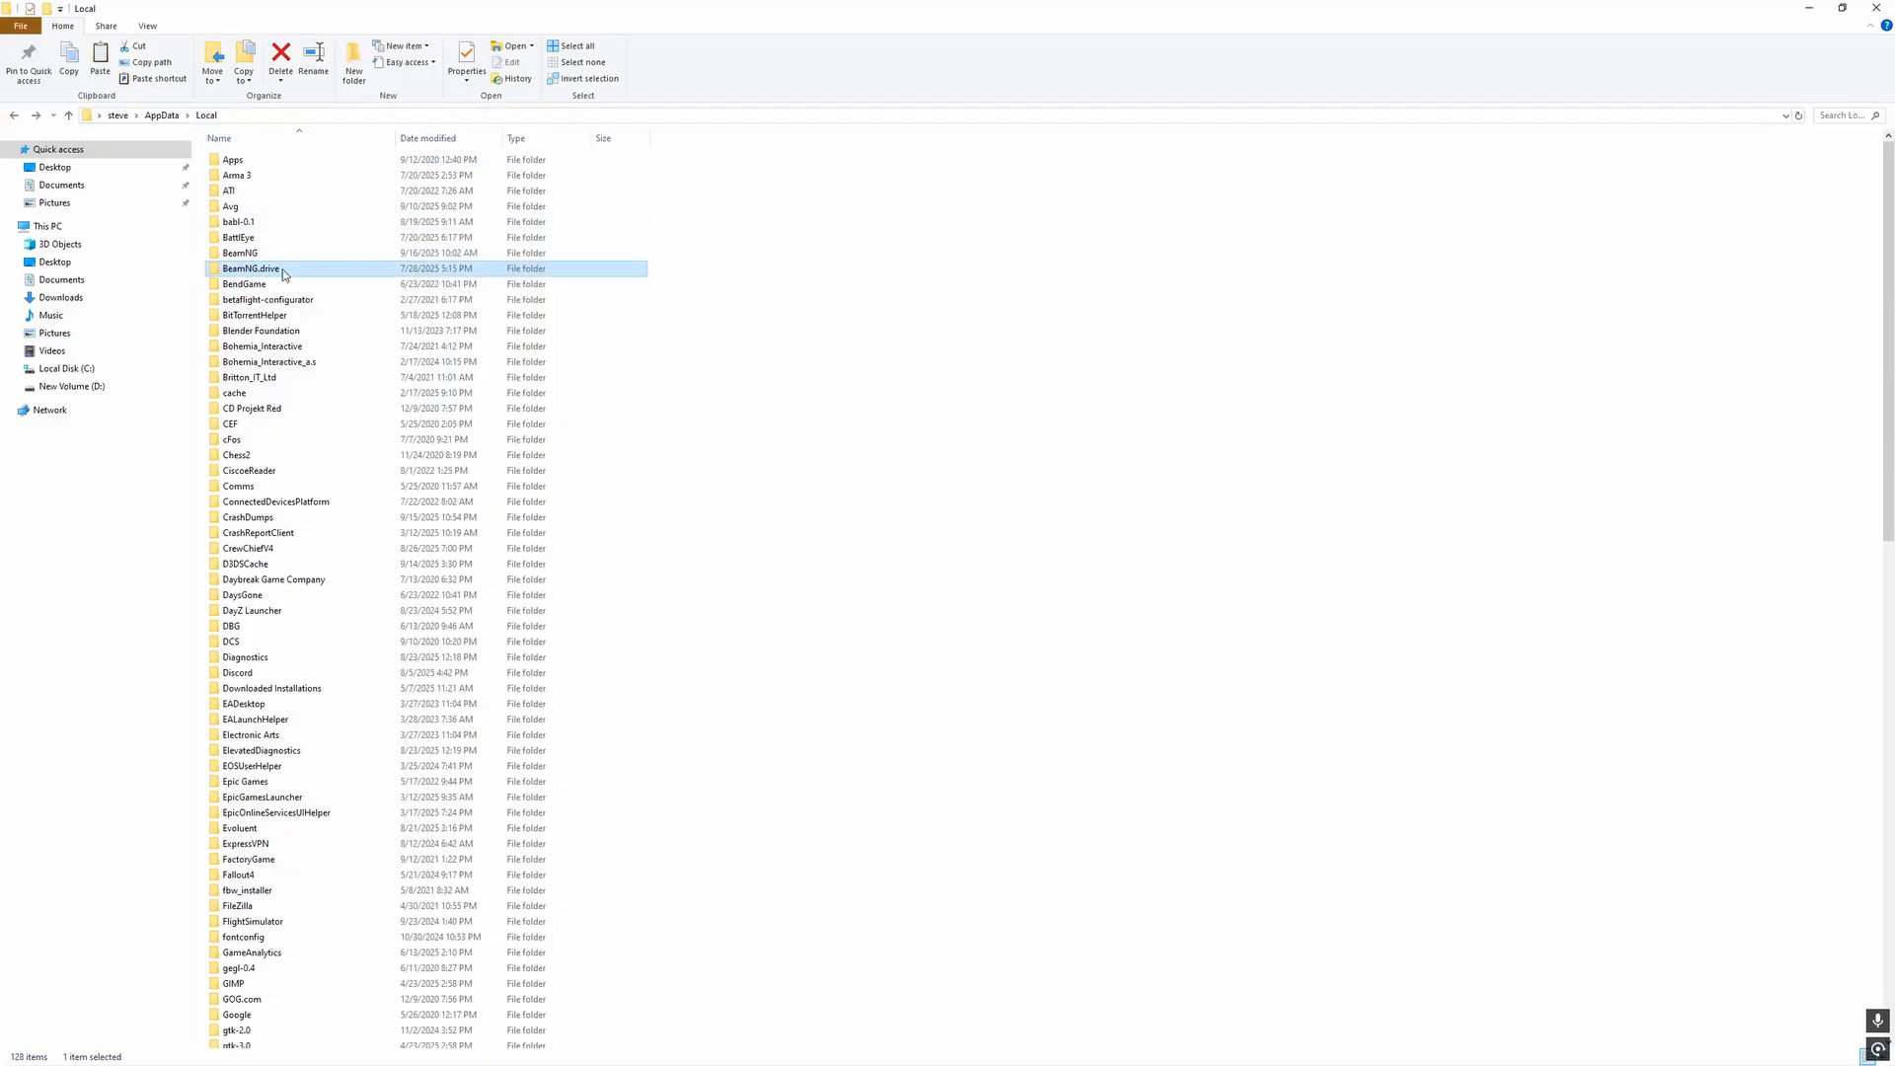
pyautogui.click(265, 254)
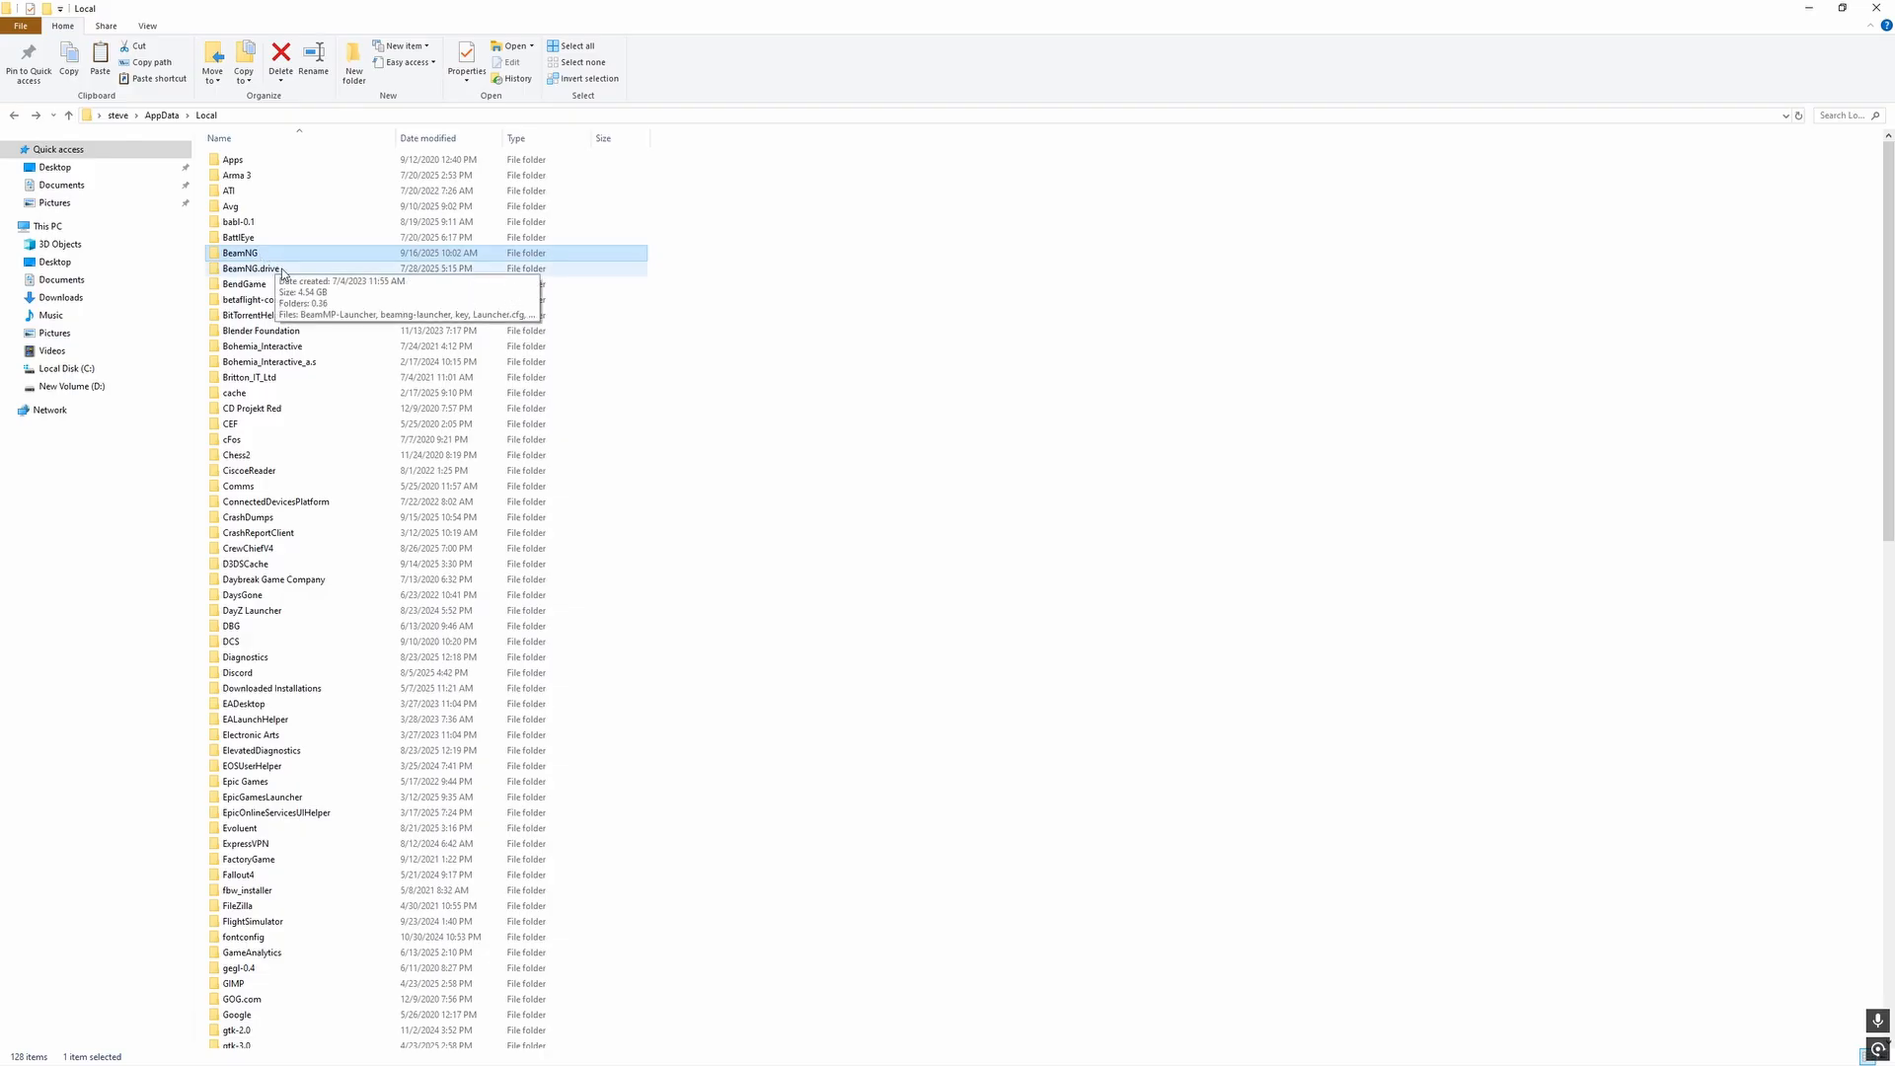
pyautogui.click(273, 269)
pyautogui.doubleClick(293, 267)
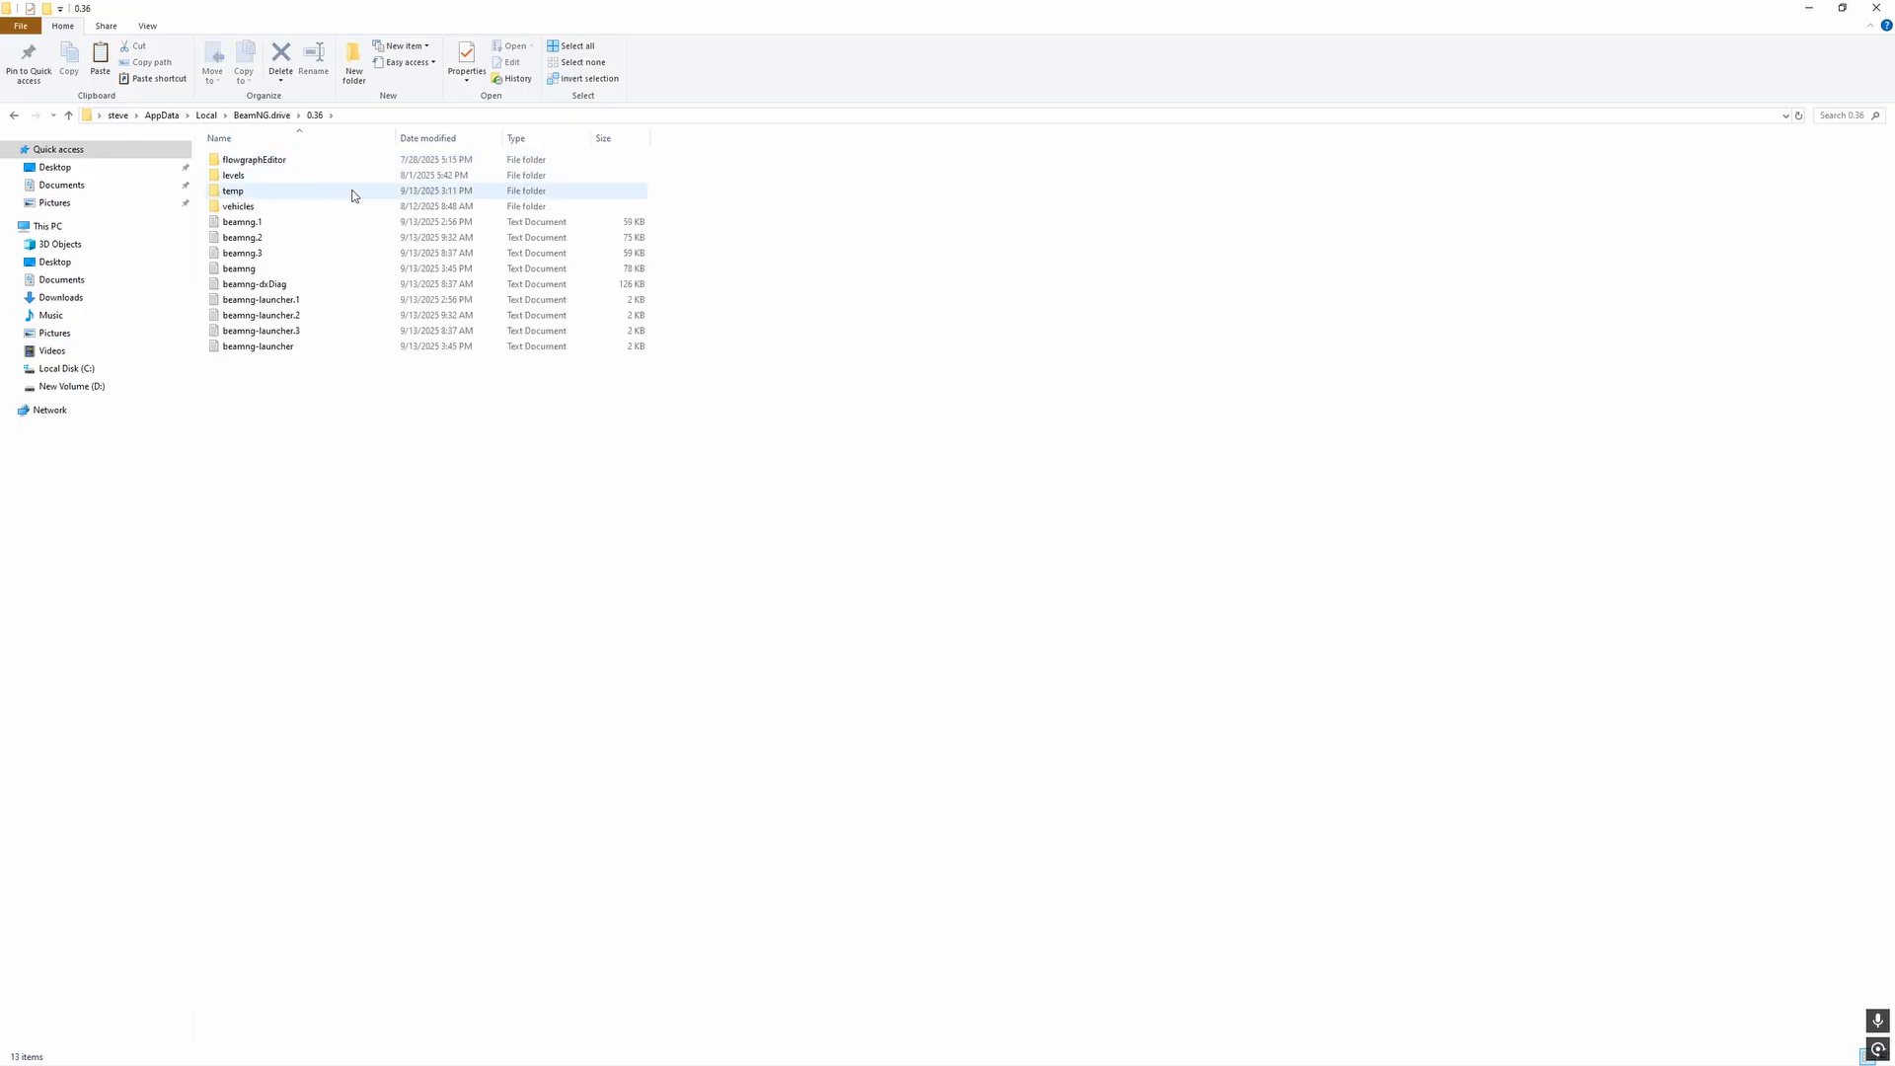
pyautogui.doubleClick(345, 176)
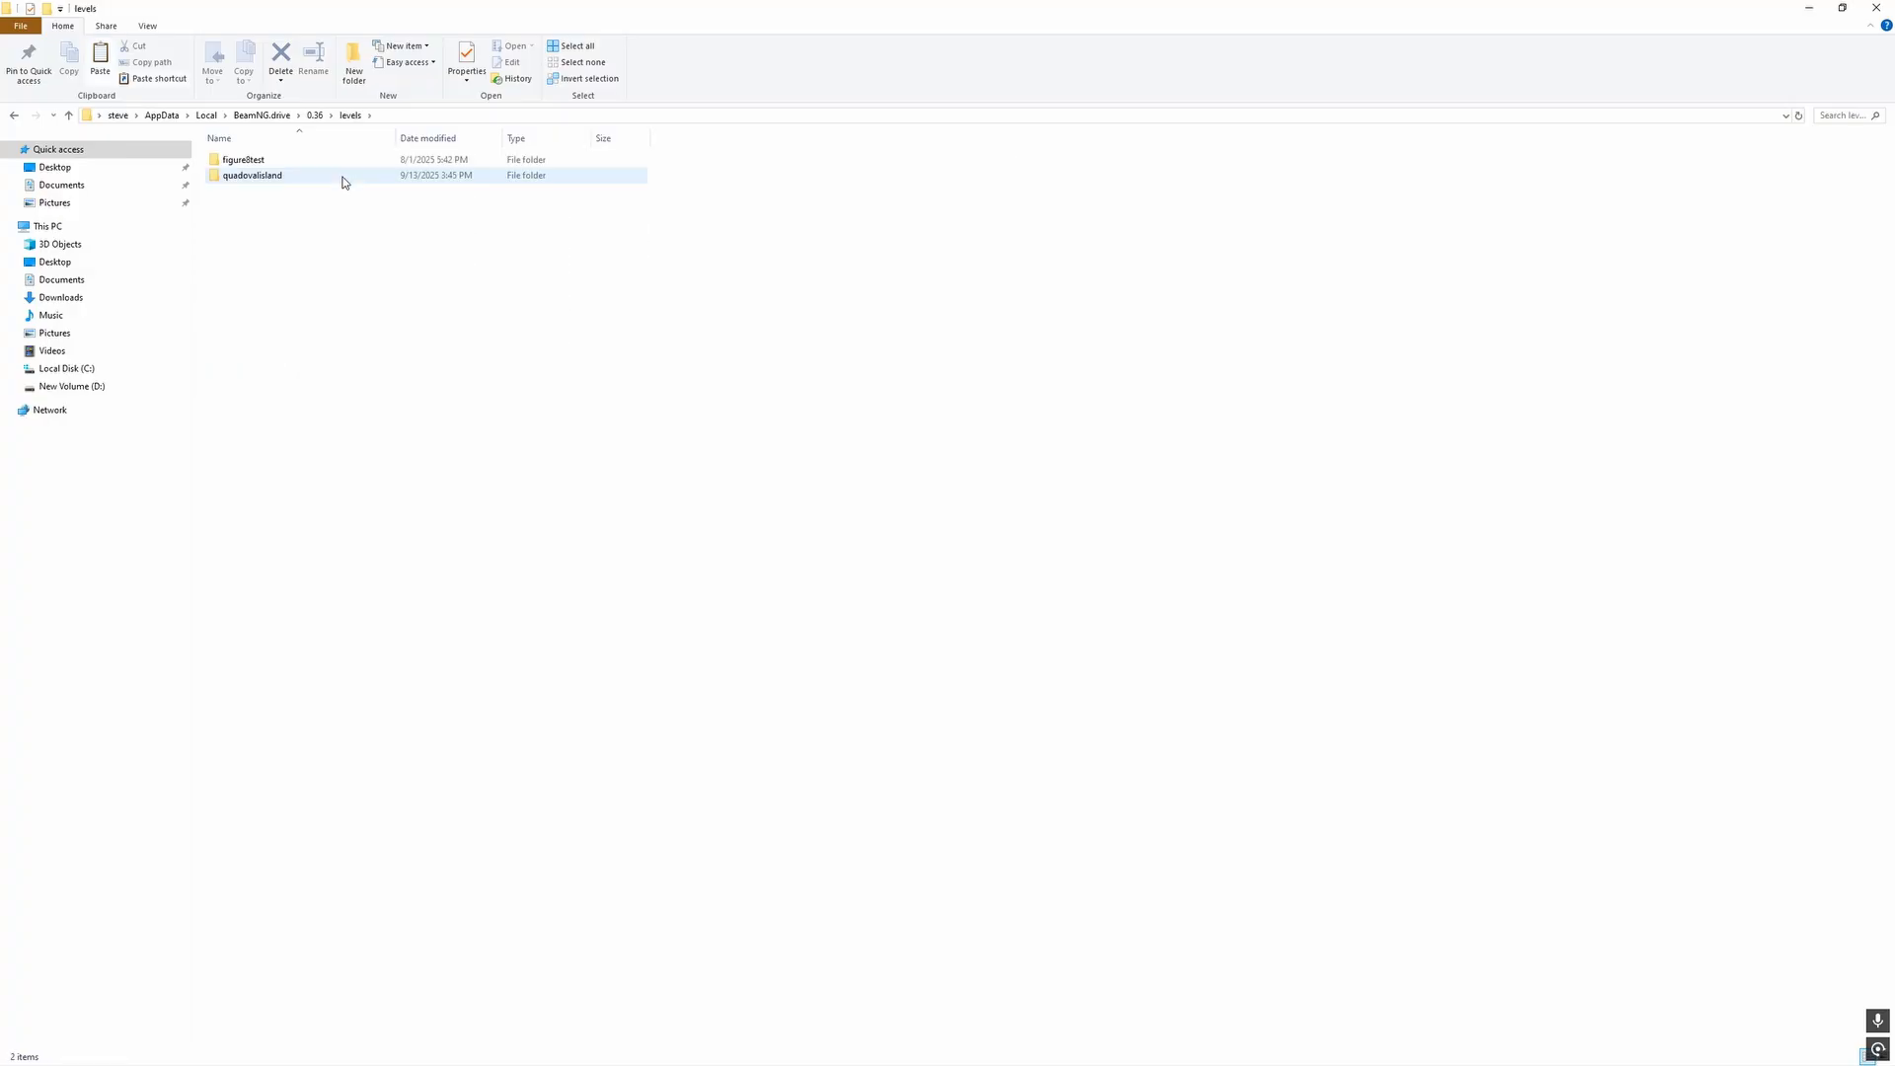
pyautogui.click(342, 177)
# Return to AppData\Local and open the new levels folder under BeamNG\BeamNG.drive\current.
pyautogui.hotkey('alt', 'Up')
pyautogui.hotkey('alt', 'Up')
pyautogui.hotkey('alt', 'Up')
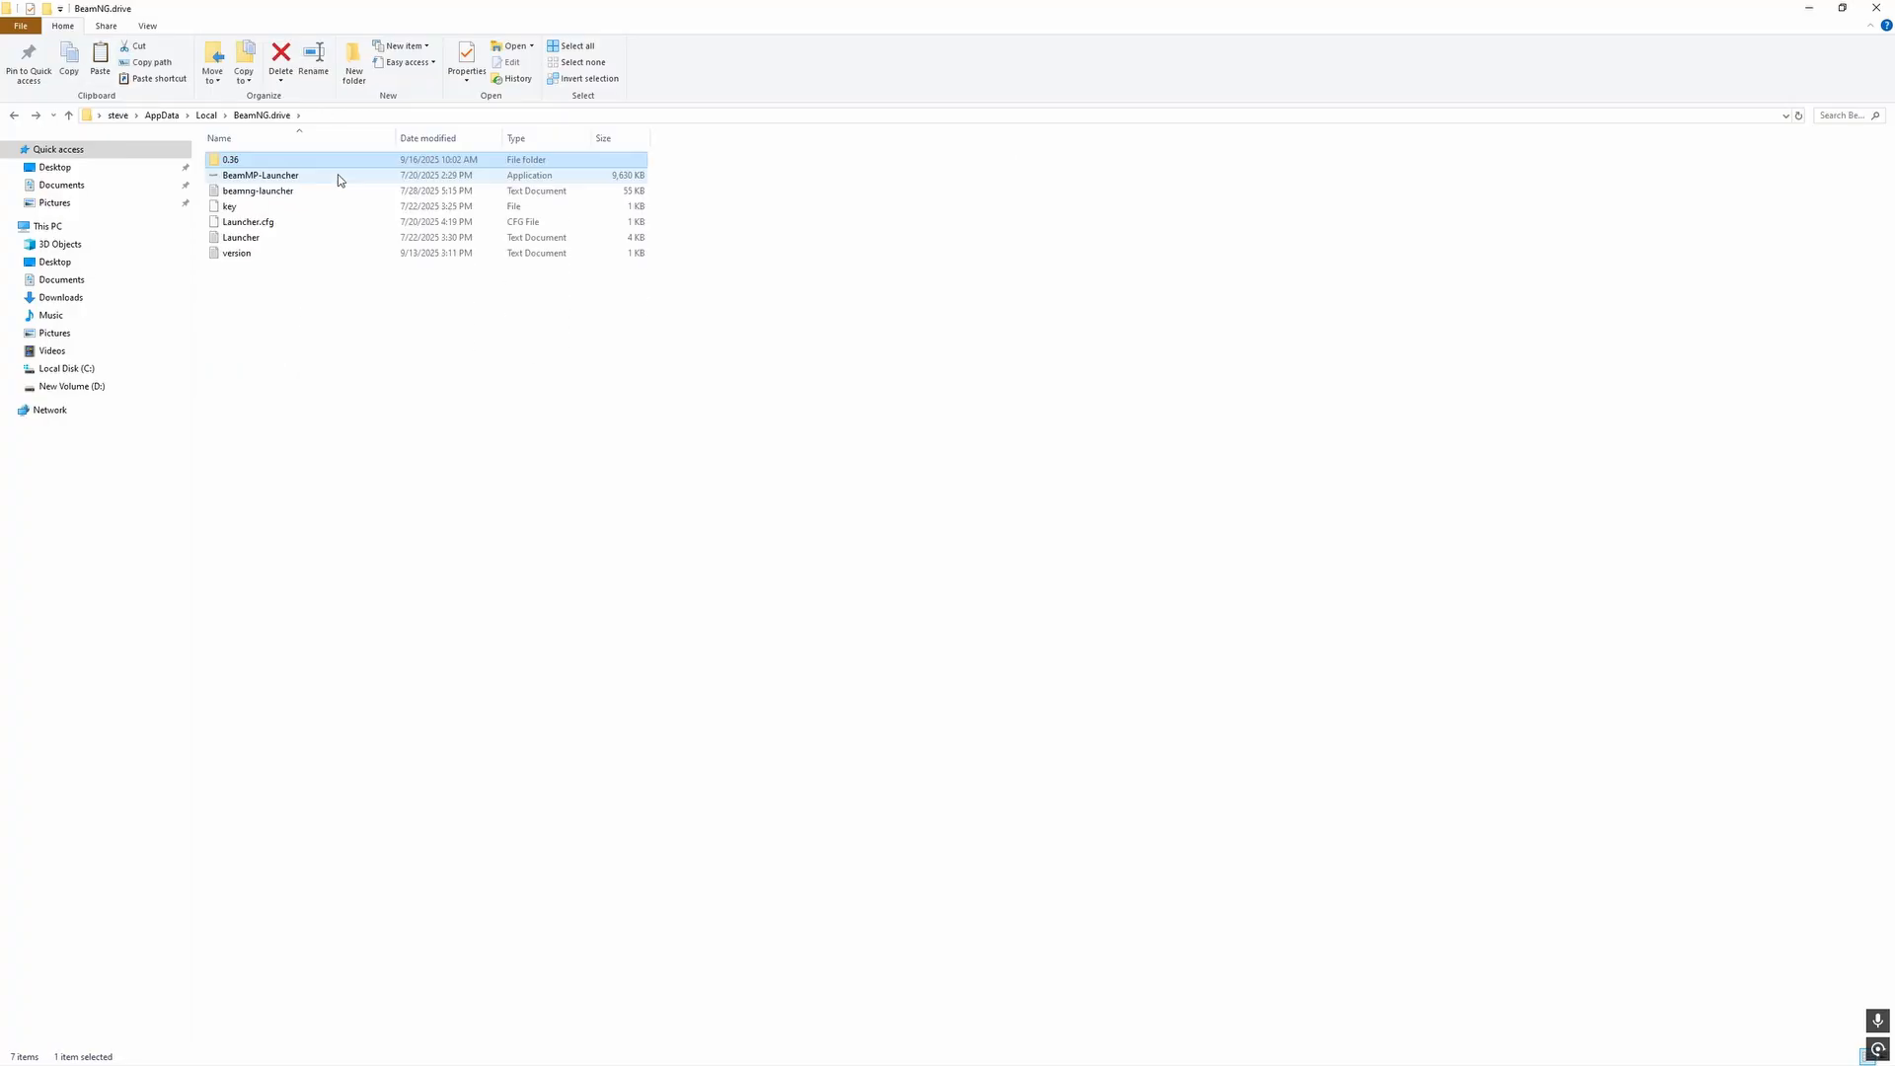
pyautogui.doubleClick(288, 253)
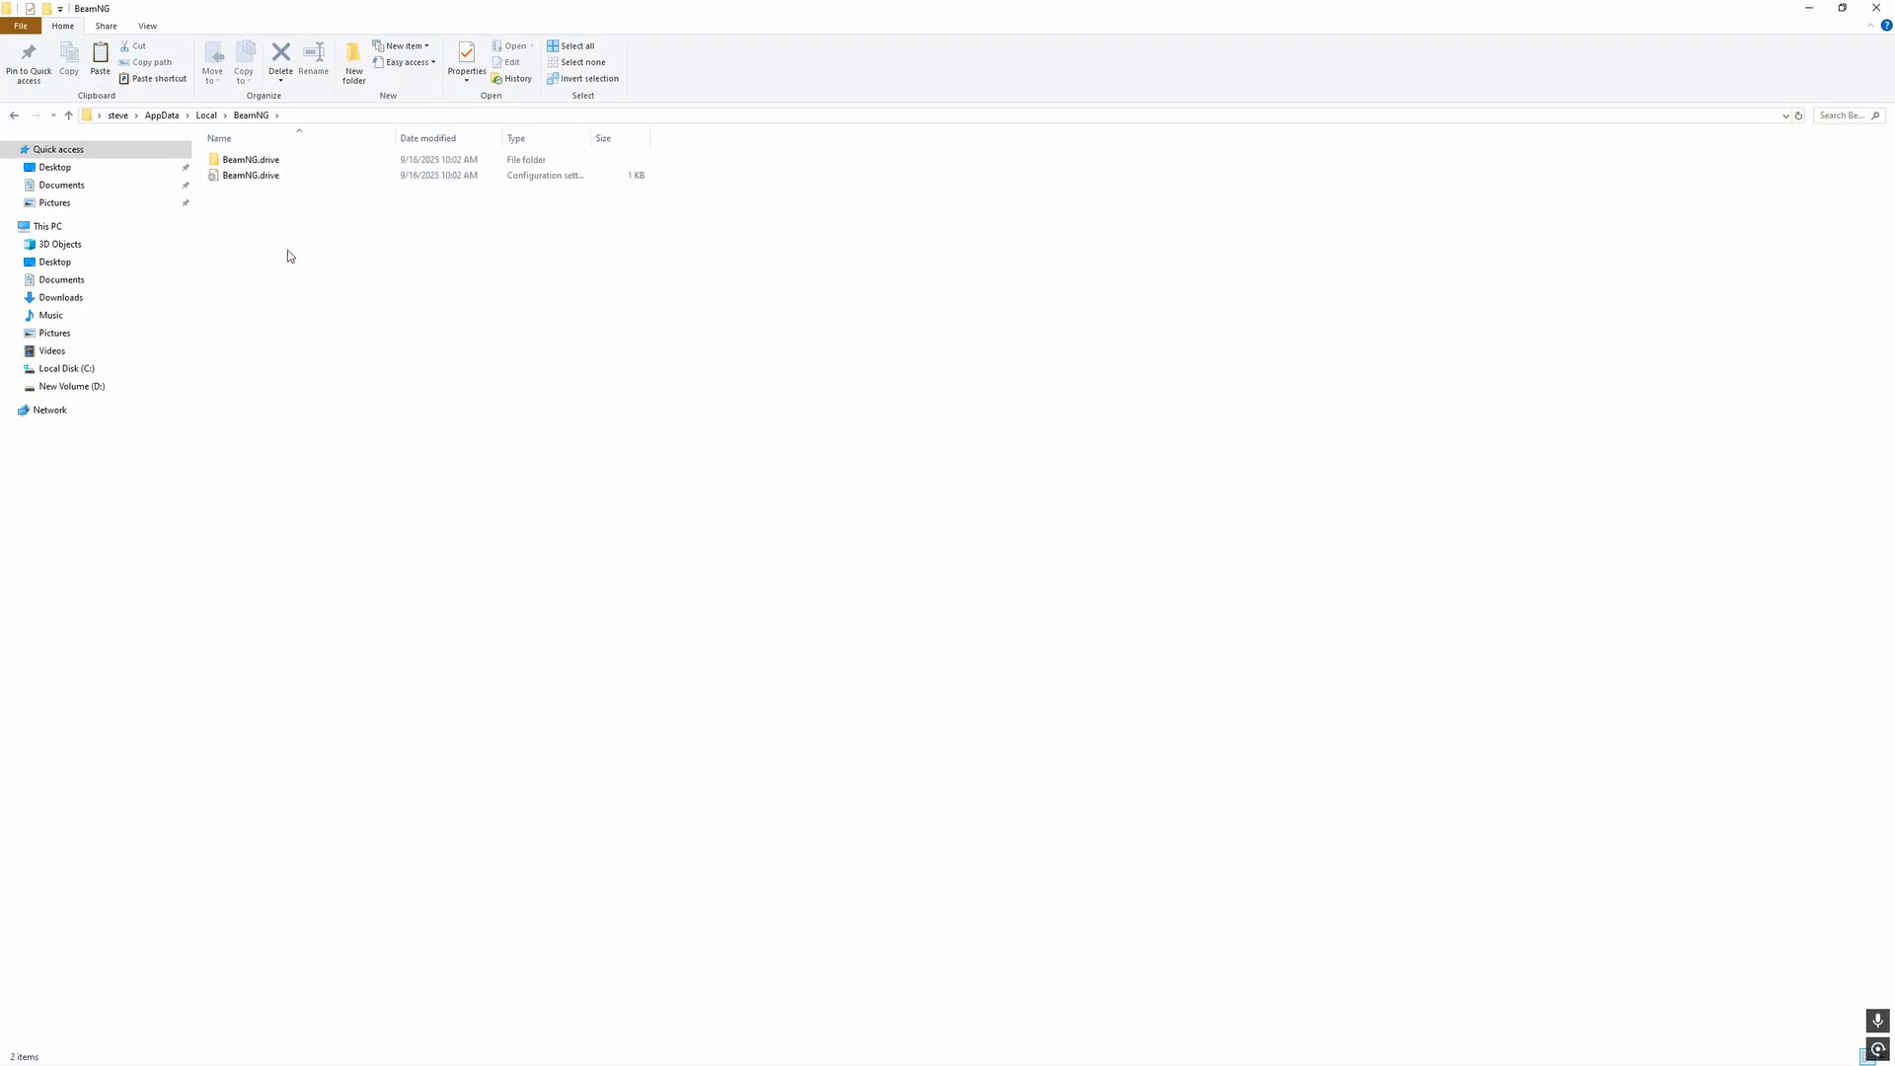
pyautogui.doubleClick(252, 161)
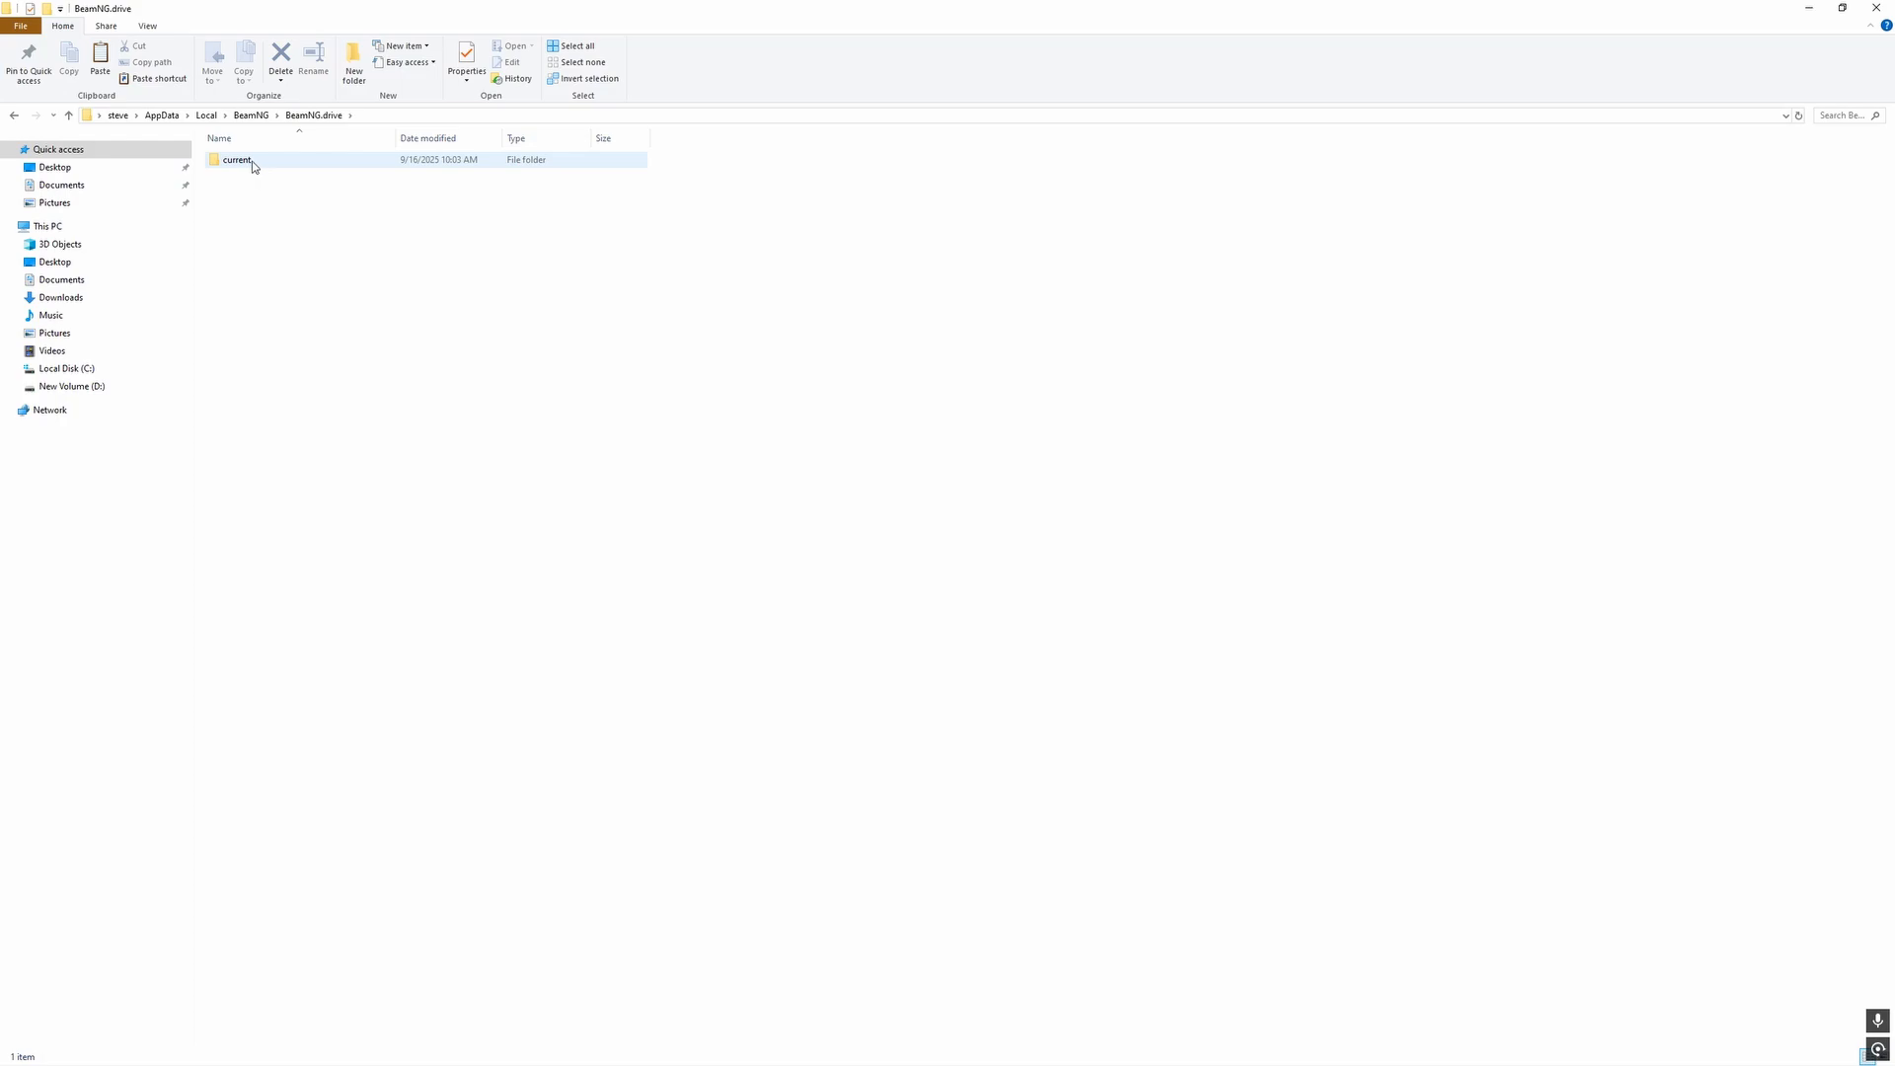
pyautogui.doubleClick(237, 160)
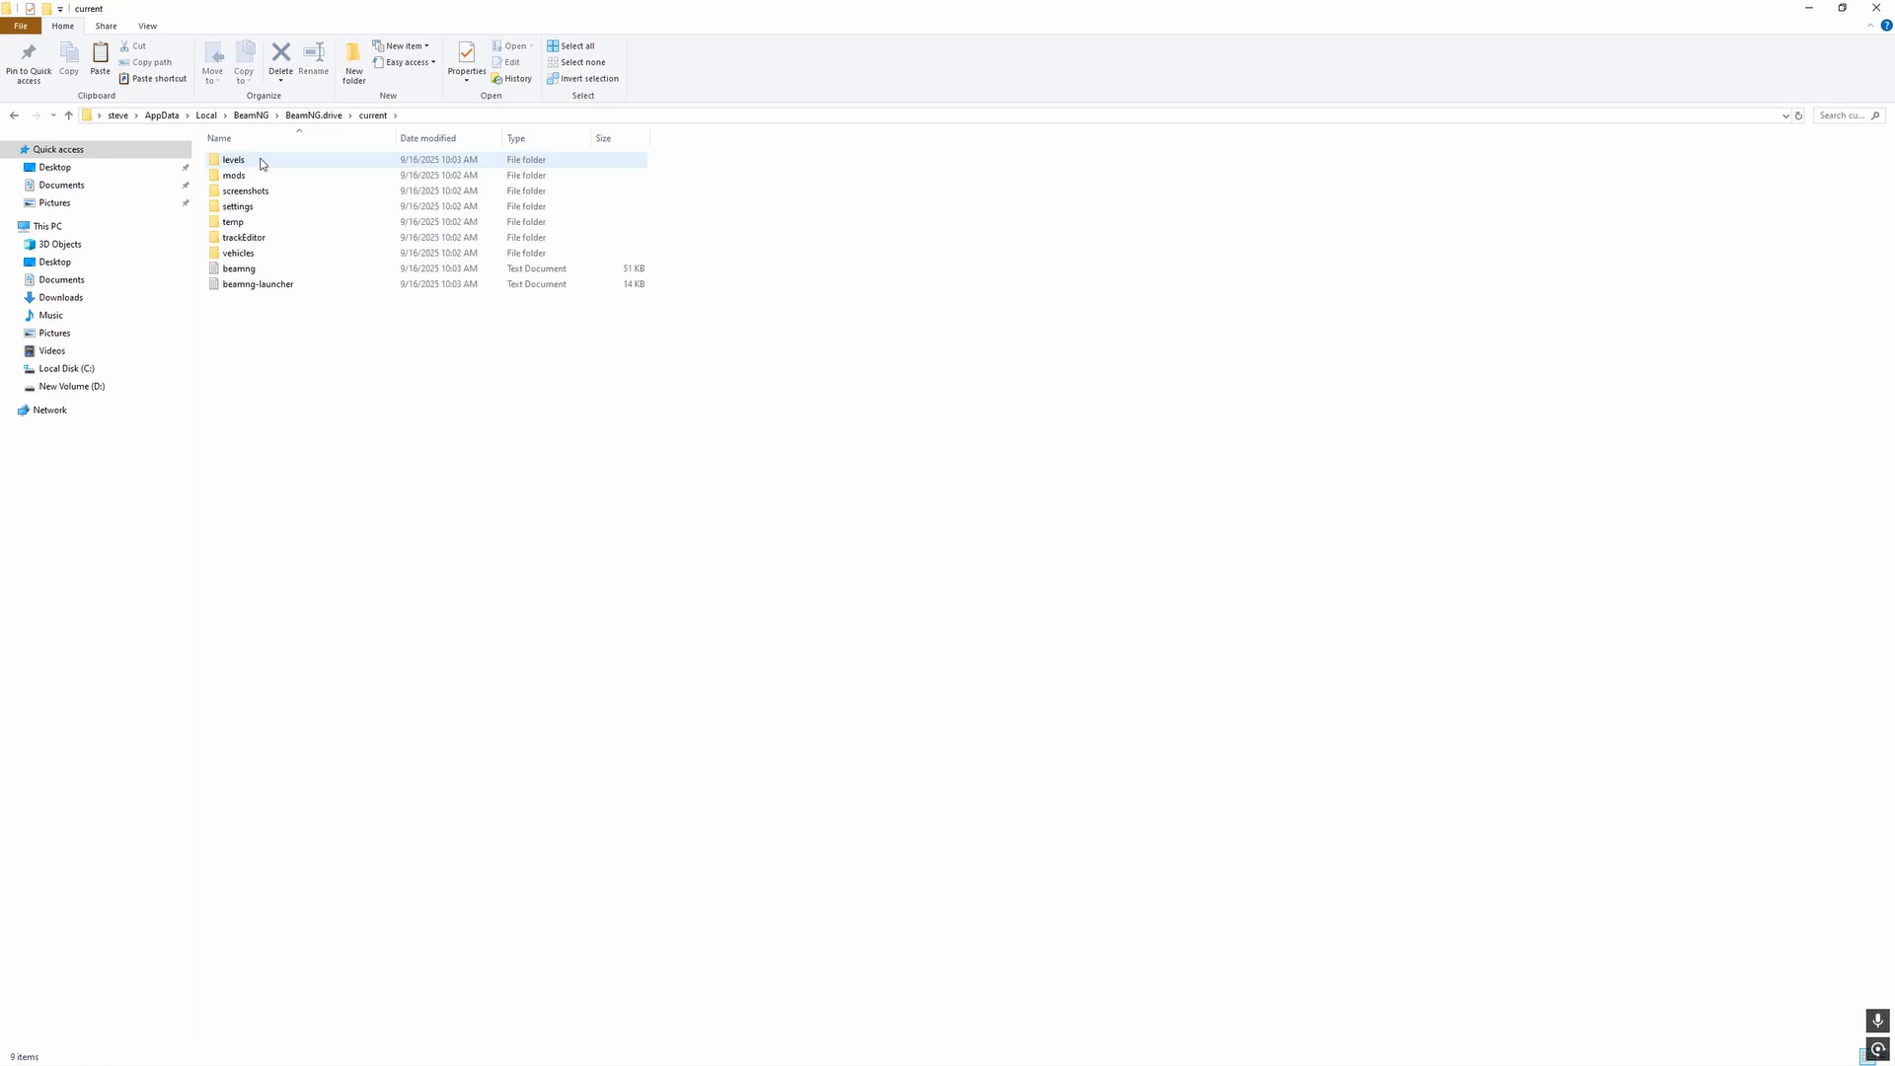
pyautogui.click(262, 163)
pyautogui.doubleClick(276, 168)
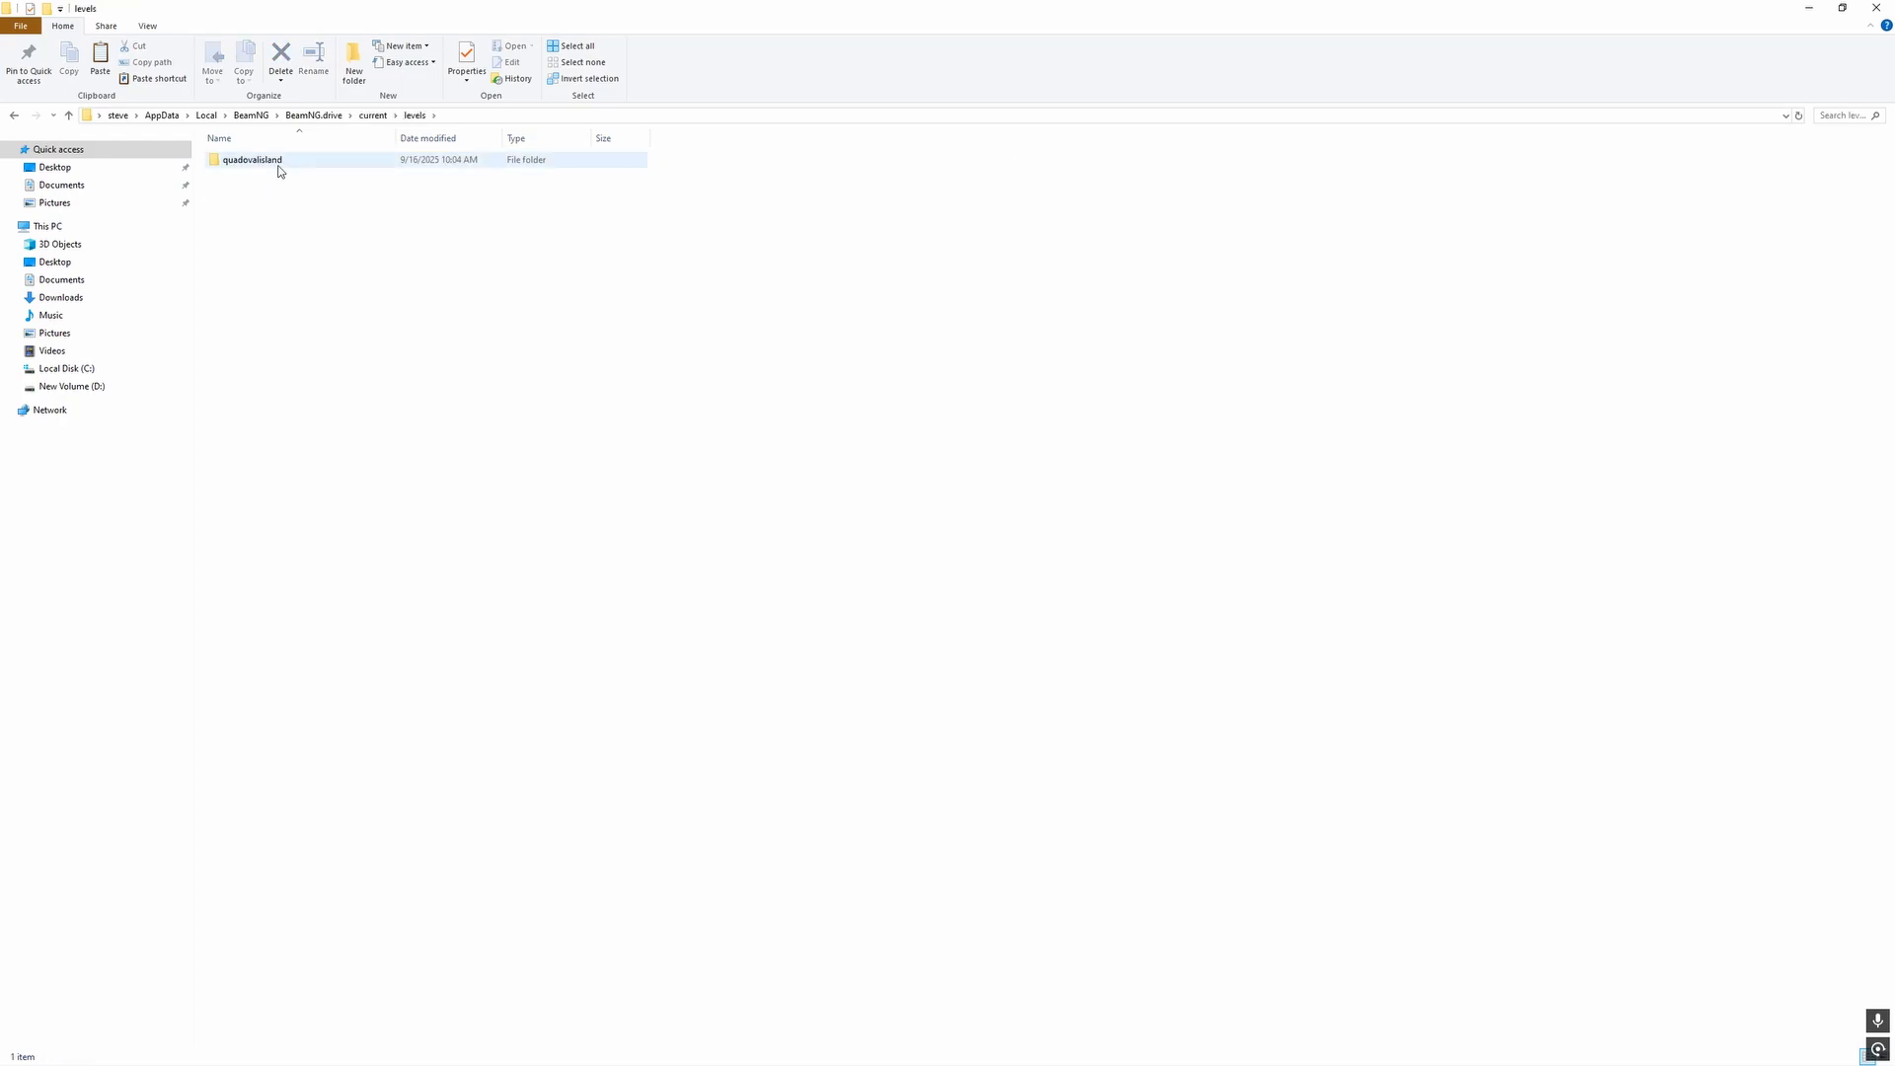
# Go back up to AppData\Local and view the contents of the old BeamNG.drive folder once more.
pyautogui.hotkey('alt', 'Left')
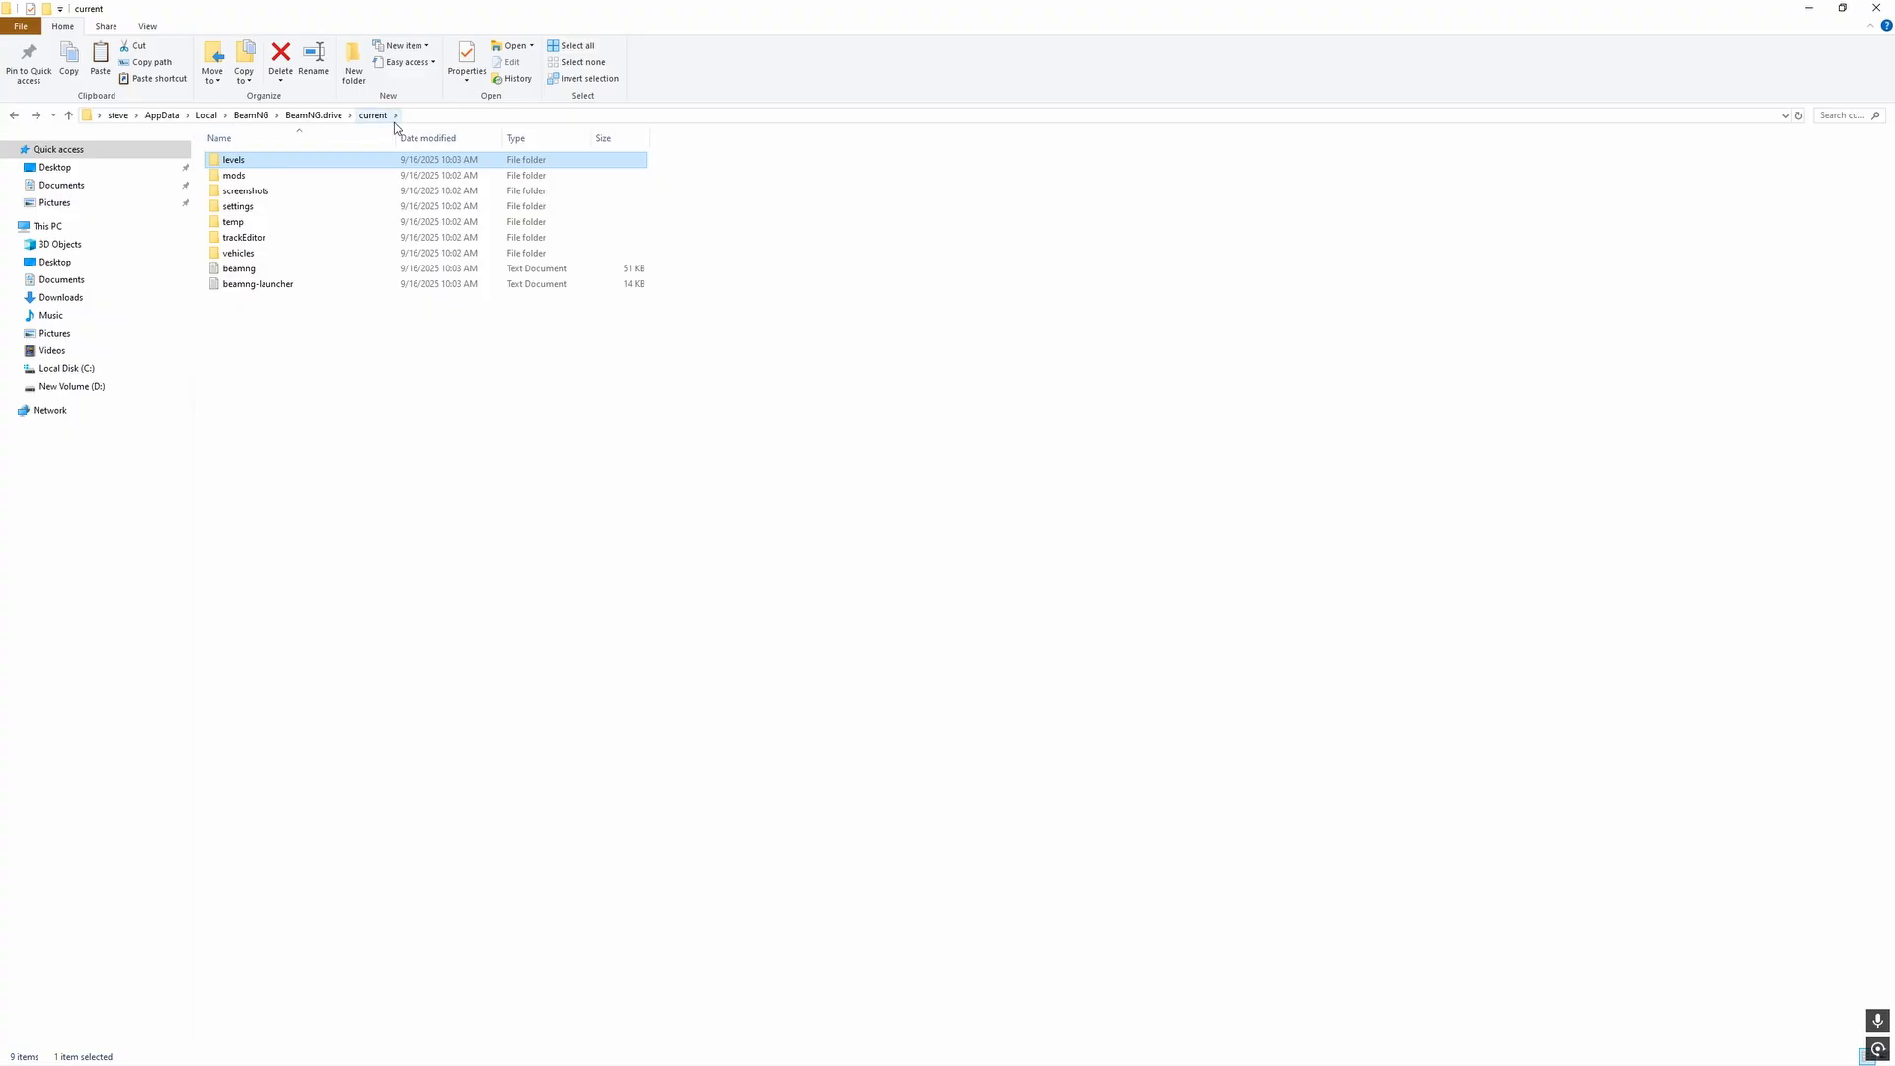
pyautogui.hotkey('alt', 'Up')
pyautogui.hotkey('alt', 'Up')
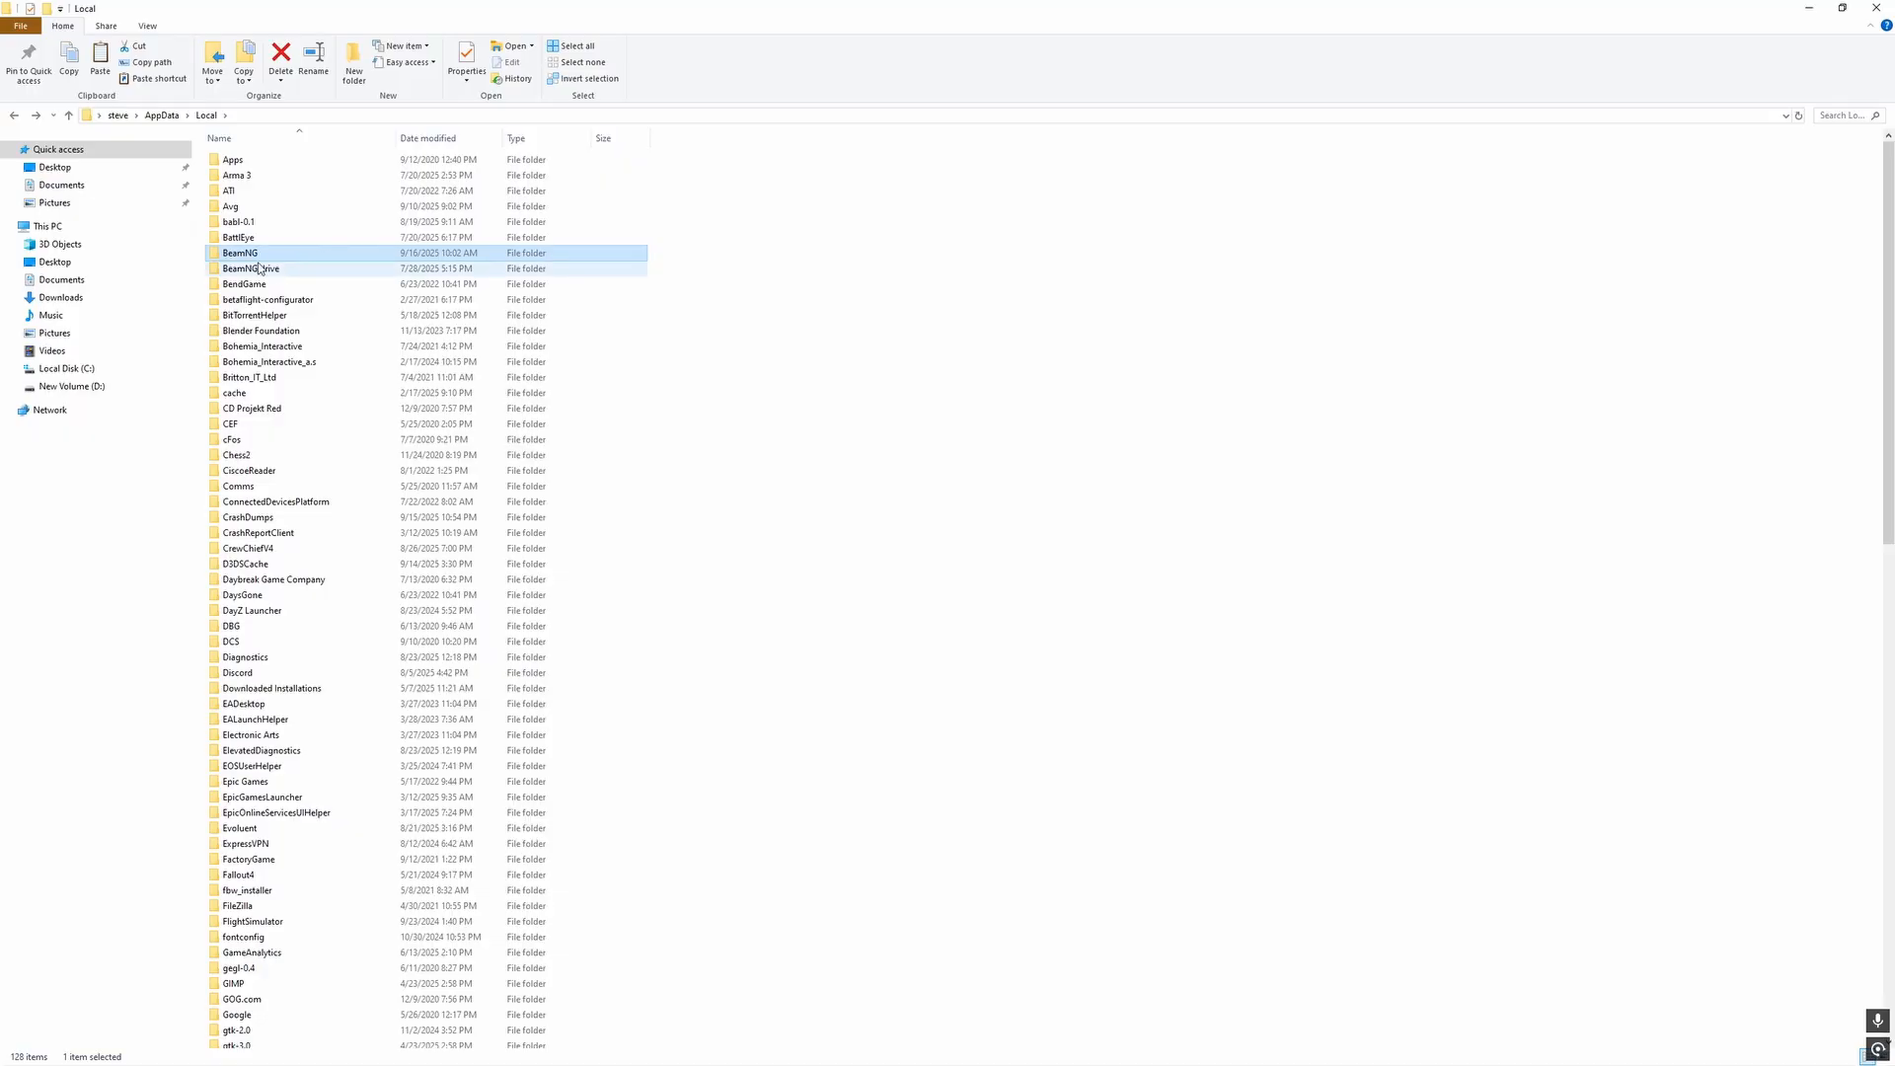
pyautogui.doubleClick(216, 270)
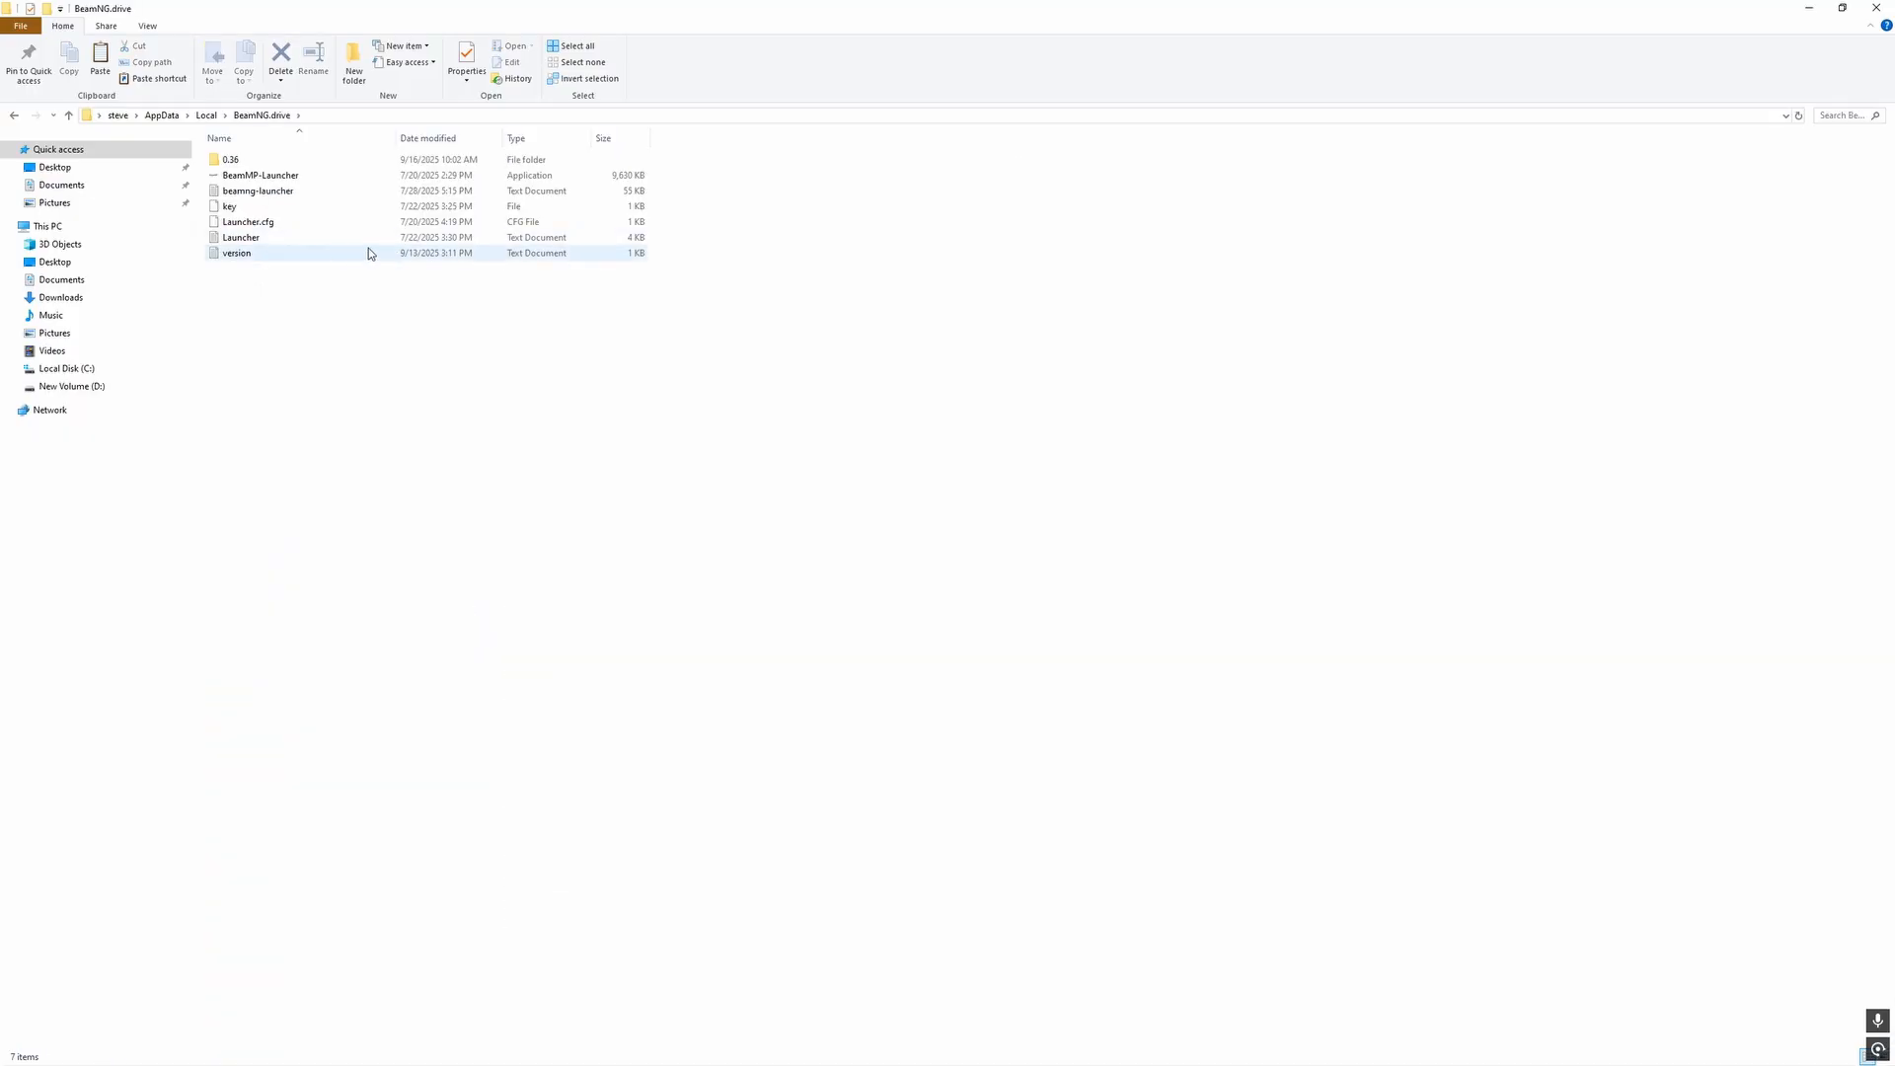
pyautogui.hotkey('alt', 'Up')
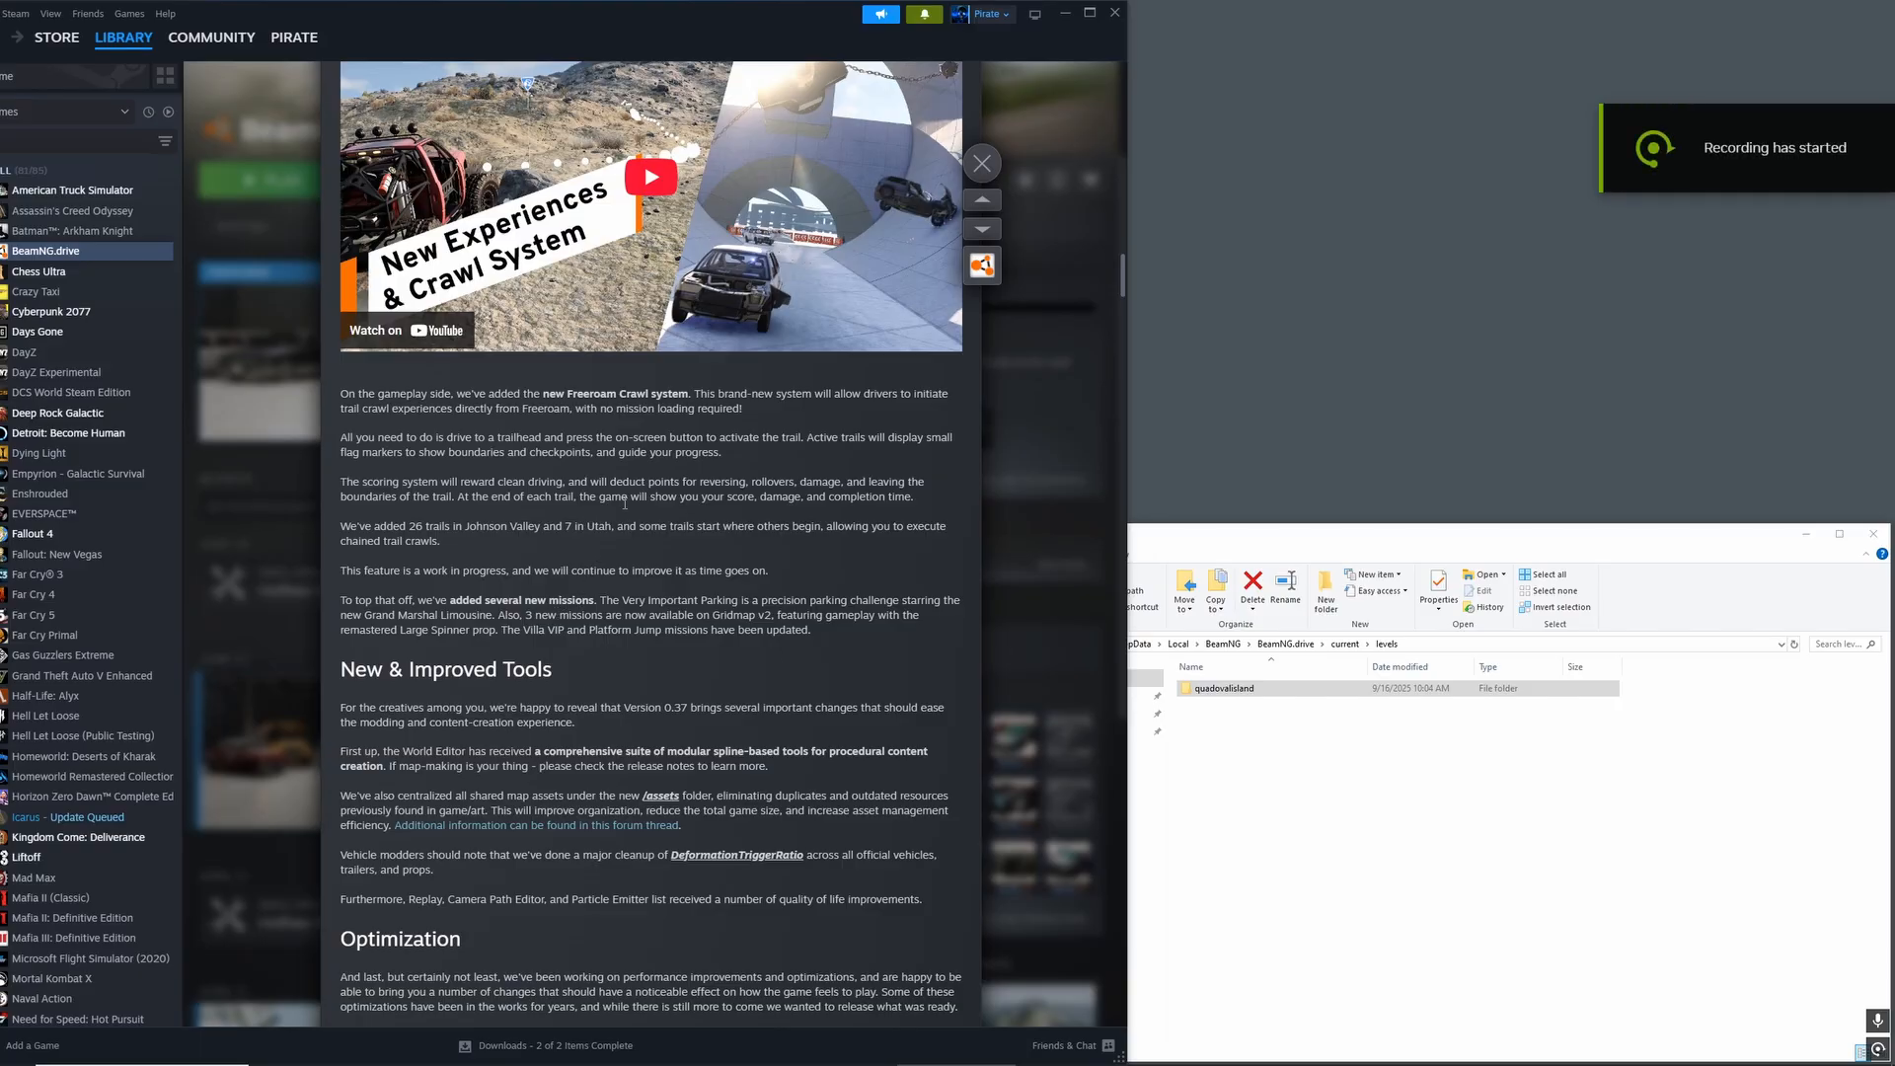
# In the Steam update post, read the New & Improved Tools section and highlight the World Editor spline-based tools paragraph.
pyautogui.scroll(-3, 606, 560)
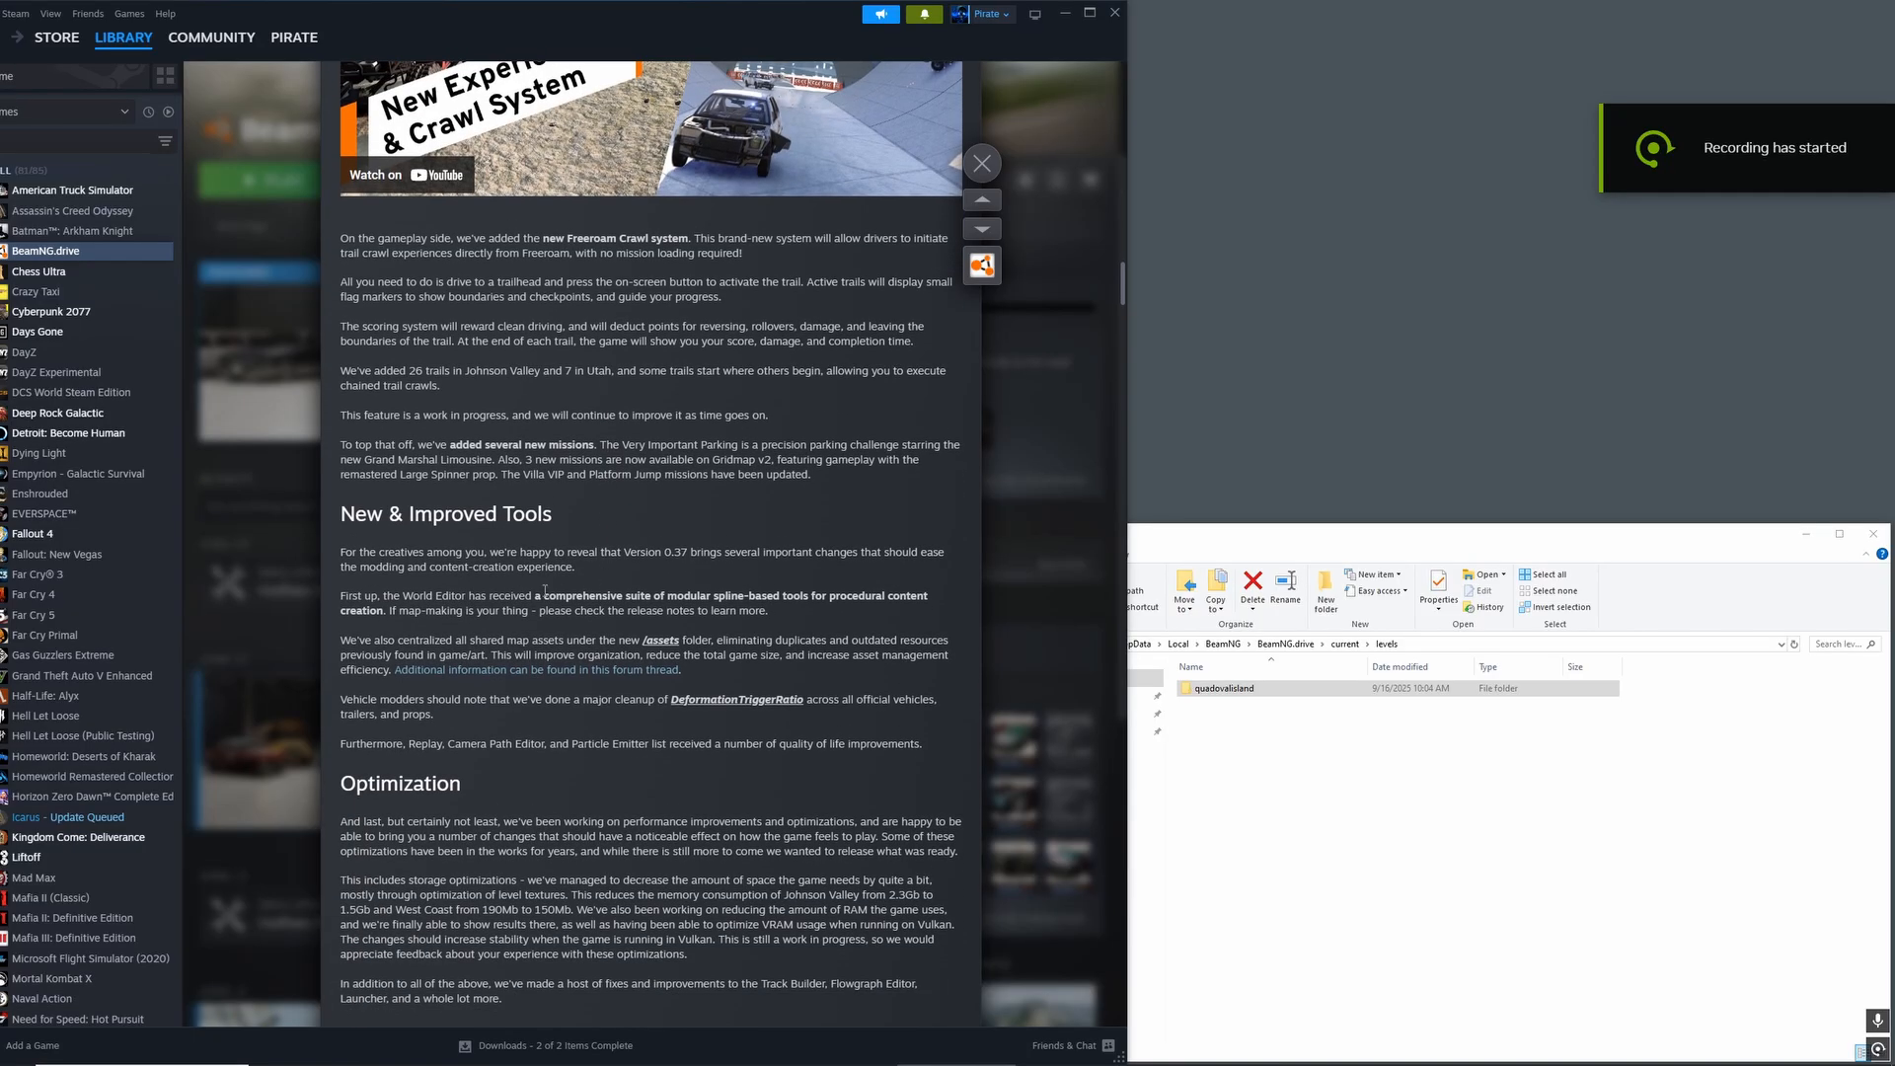
pyautogui.moveTo(385, 511); pyautogui.dragTo(722, 632)
pyautogui.click(446, 632)
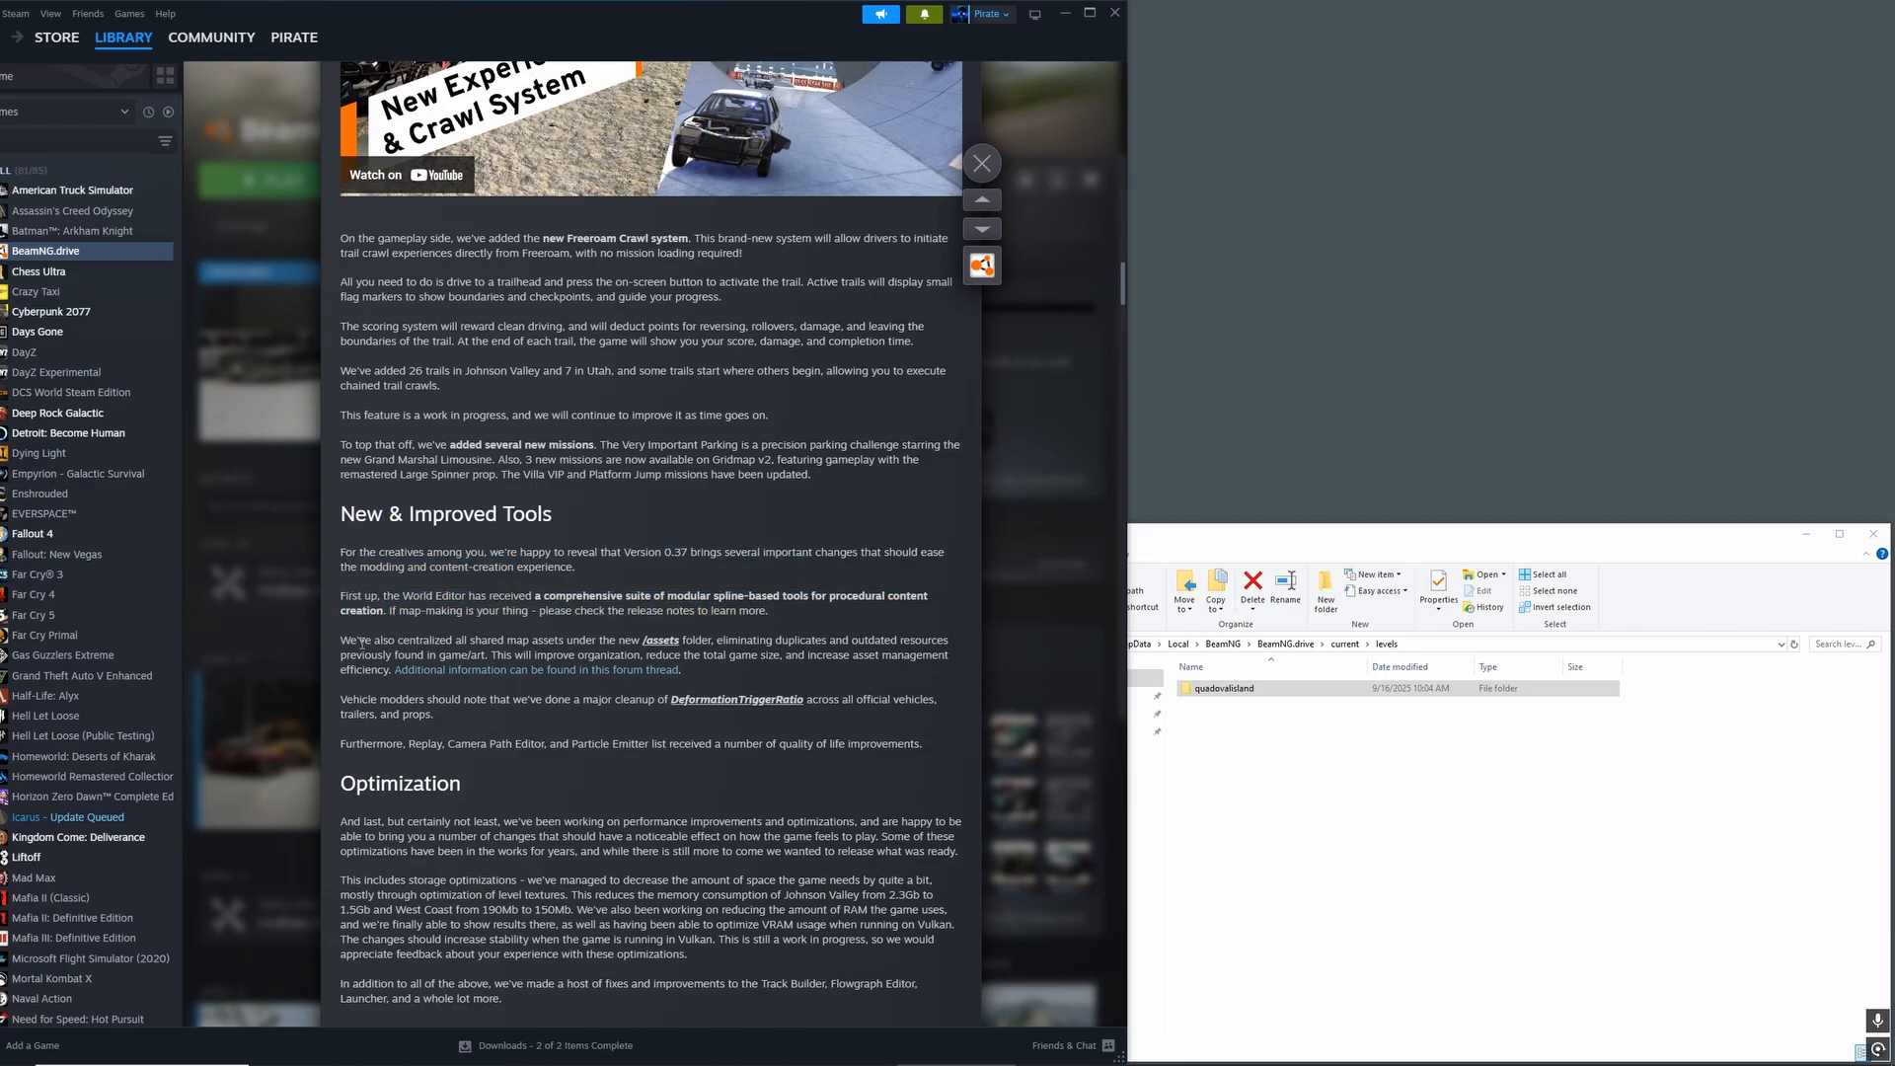
pyautogui.moveTo(388, 567); pyautogui.dragTo(768, 612)
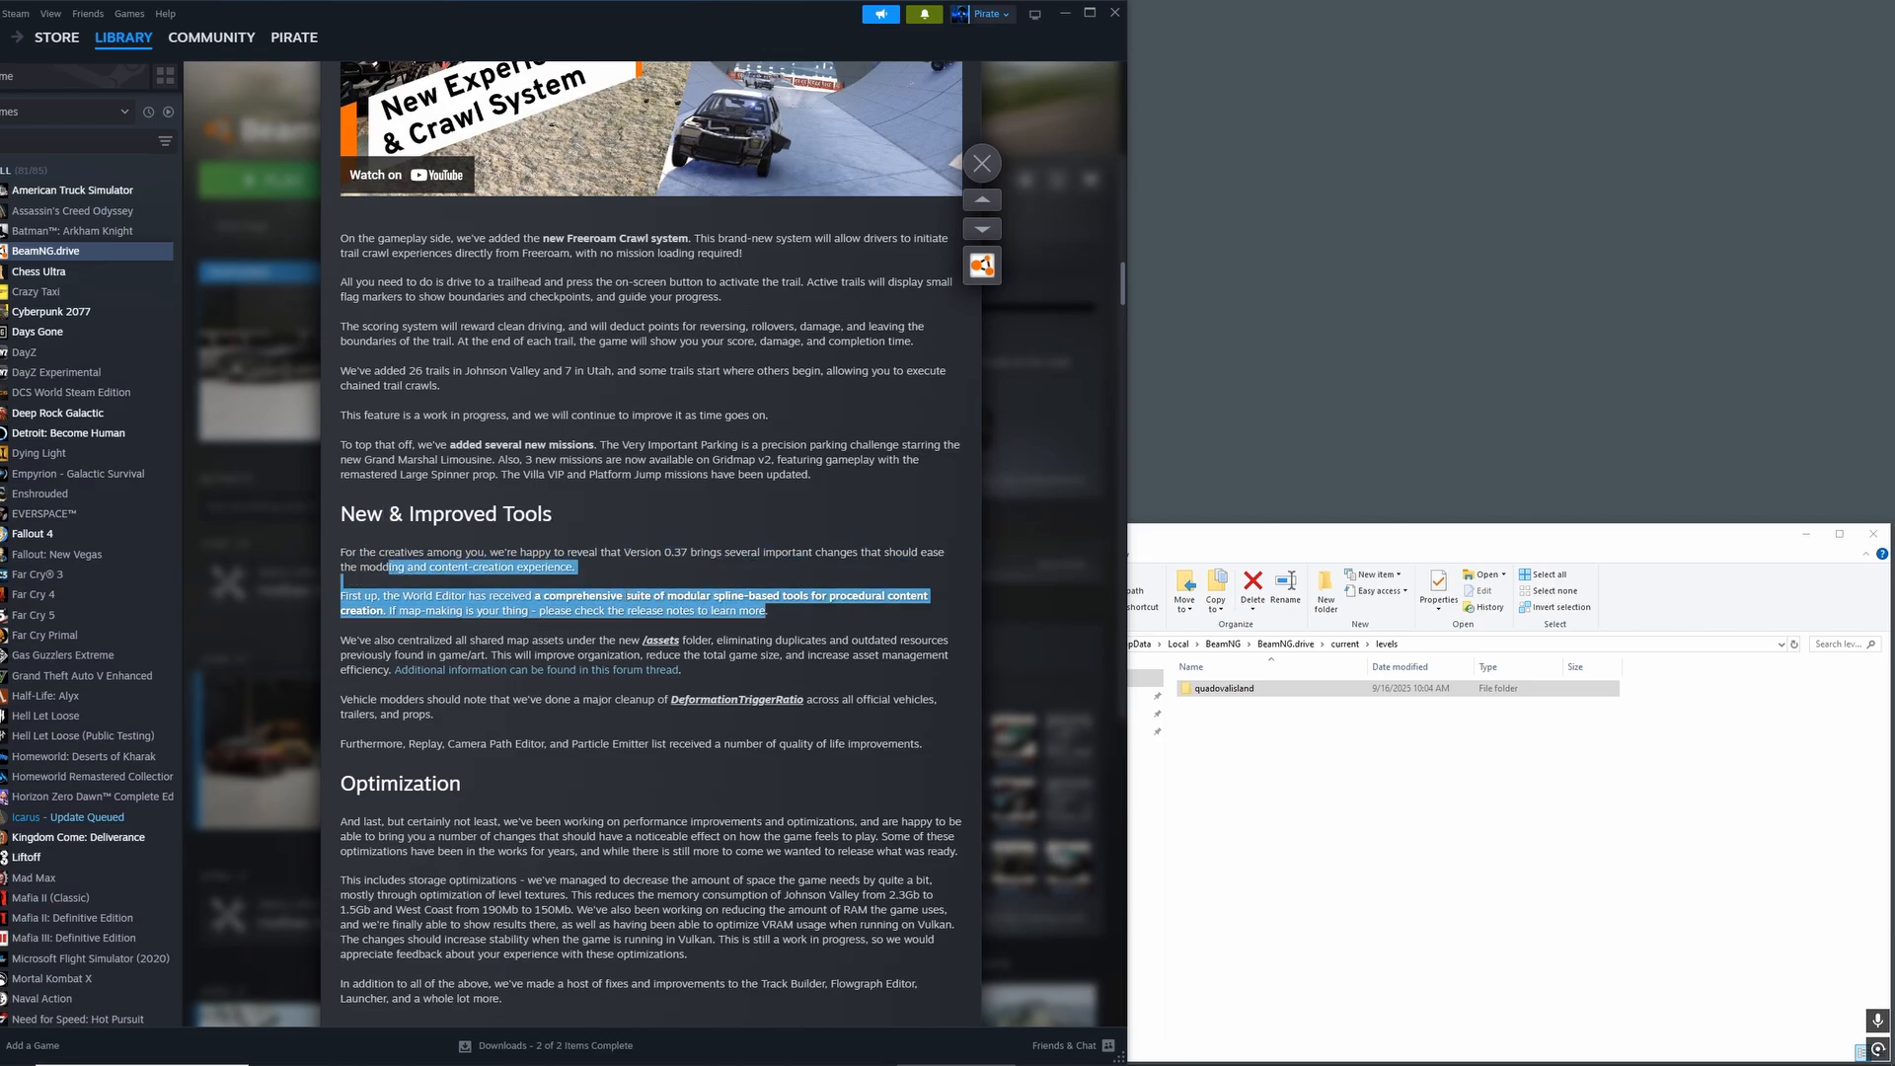
pyautogui.click(393, 639)
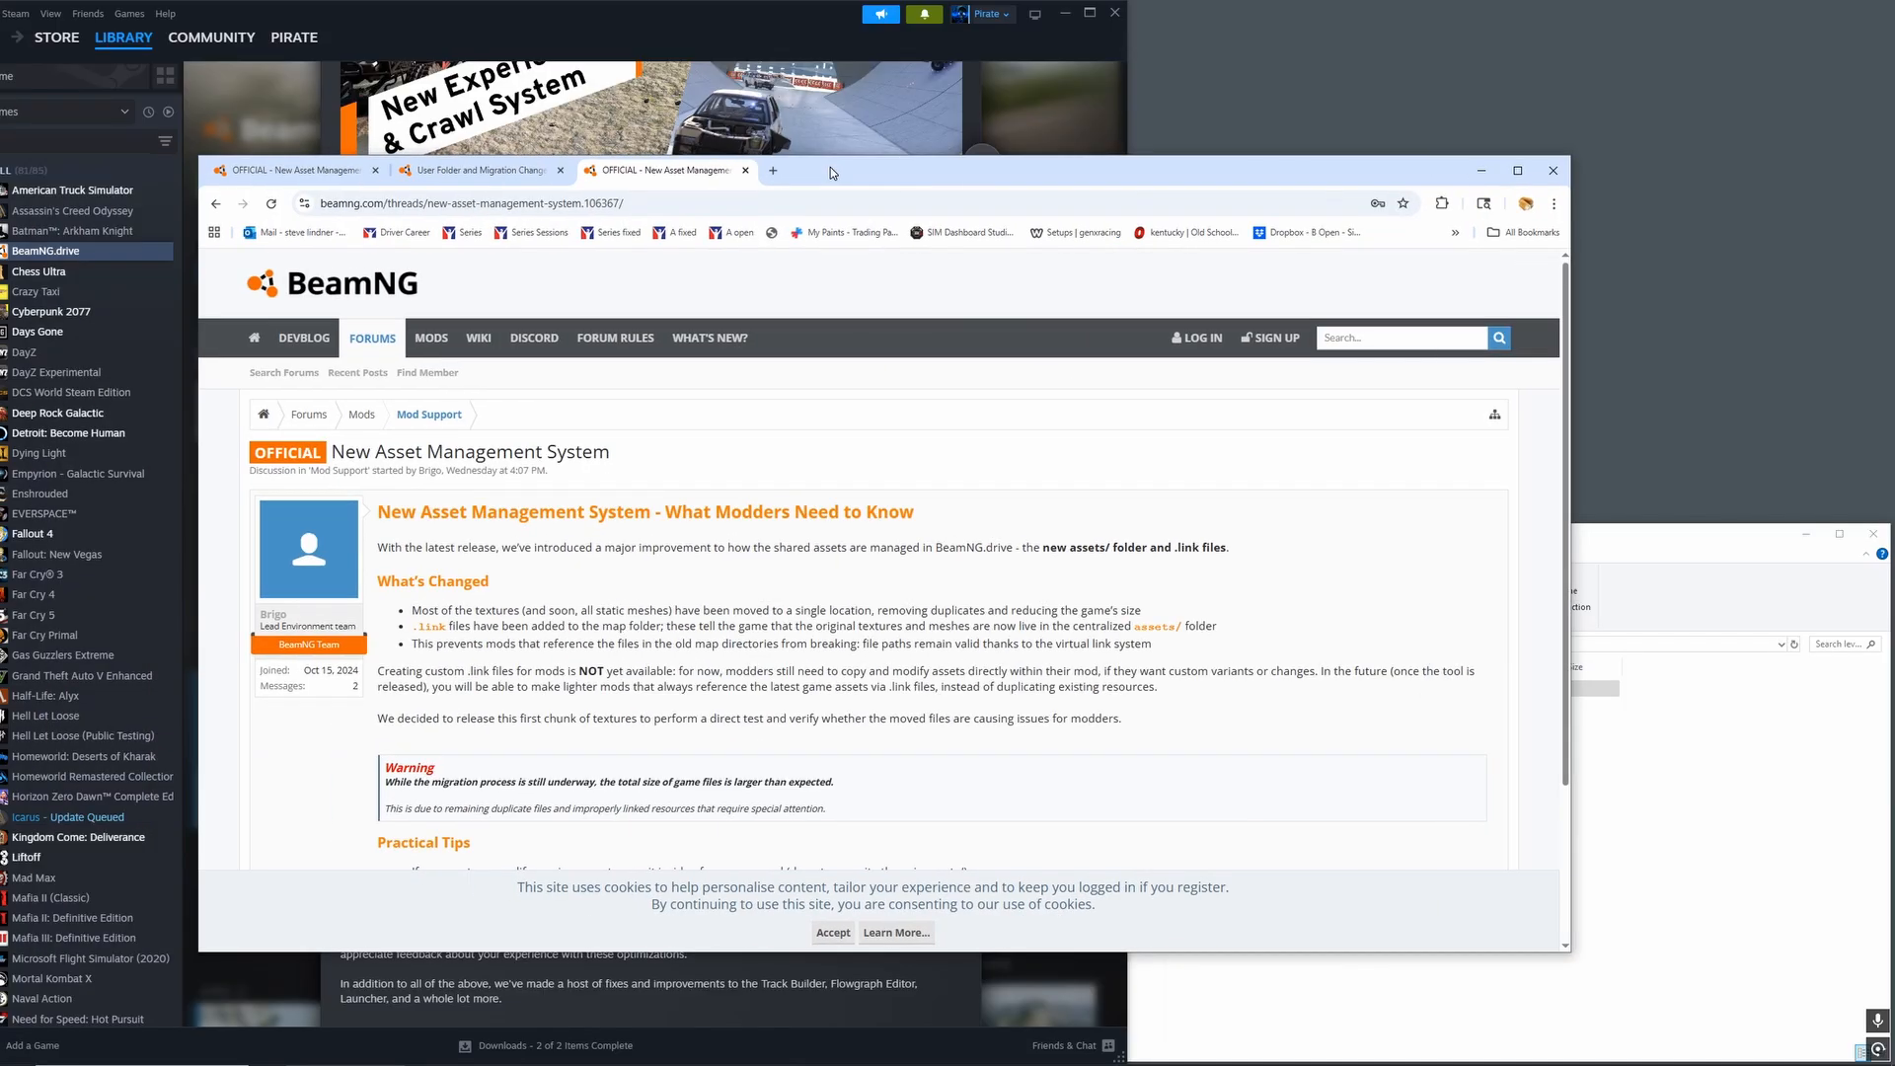
# In the browser, read the New Asset Management System forum thread through to its Practical Tips.
pyautogui.moveTo(831, 168); pyautogui.dragTo(1075, 46)
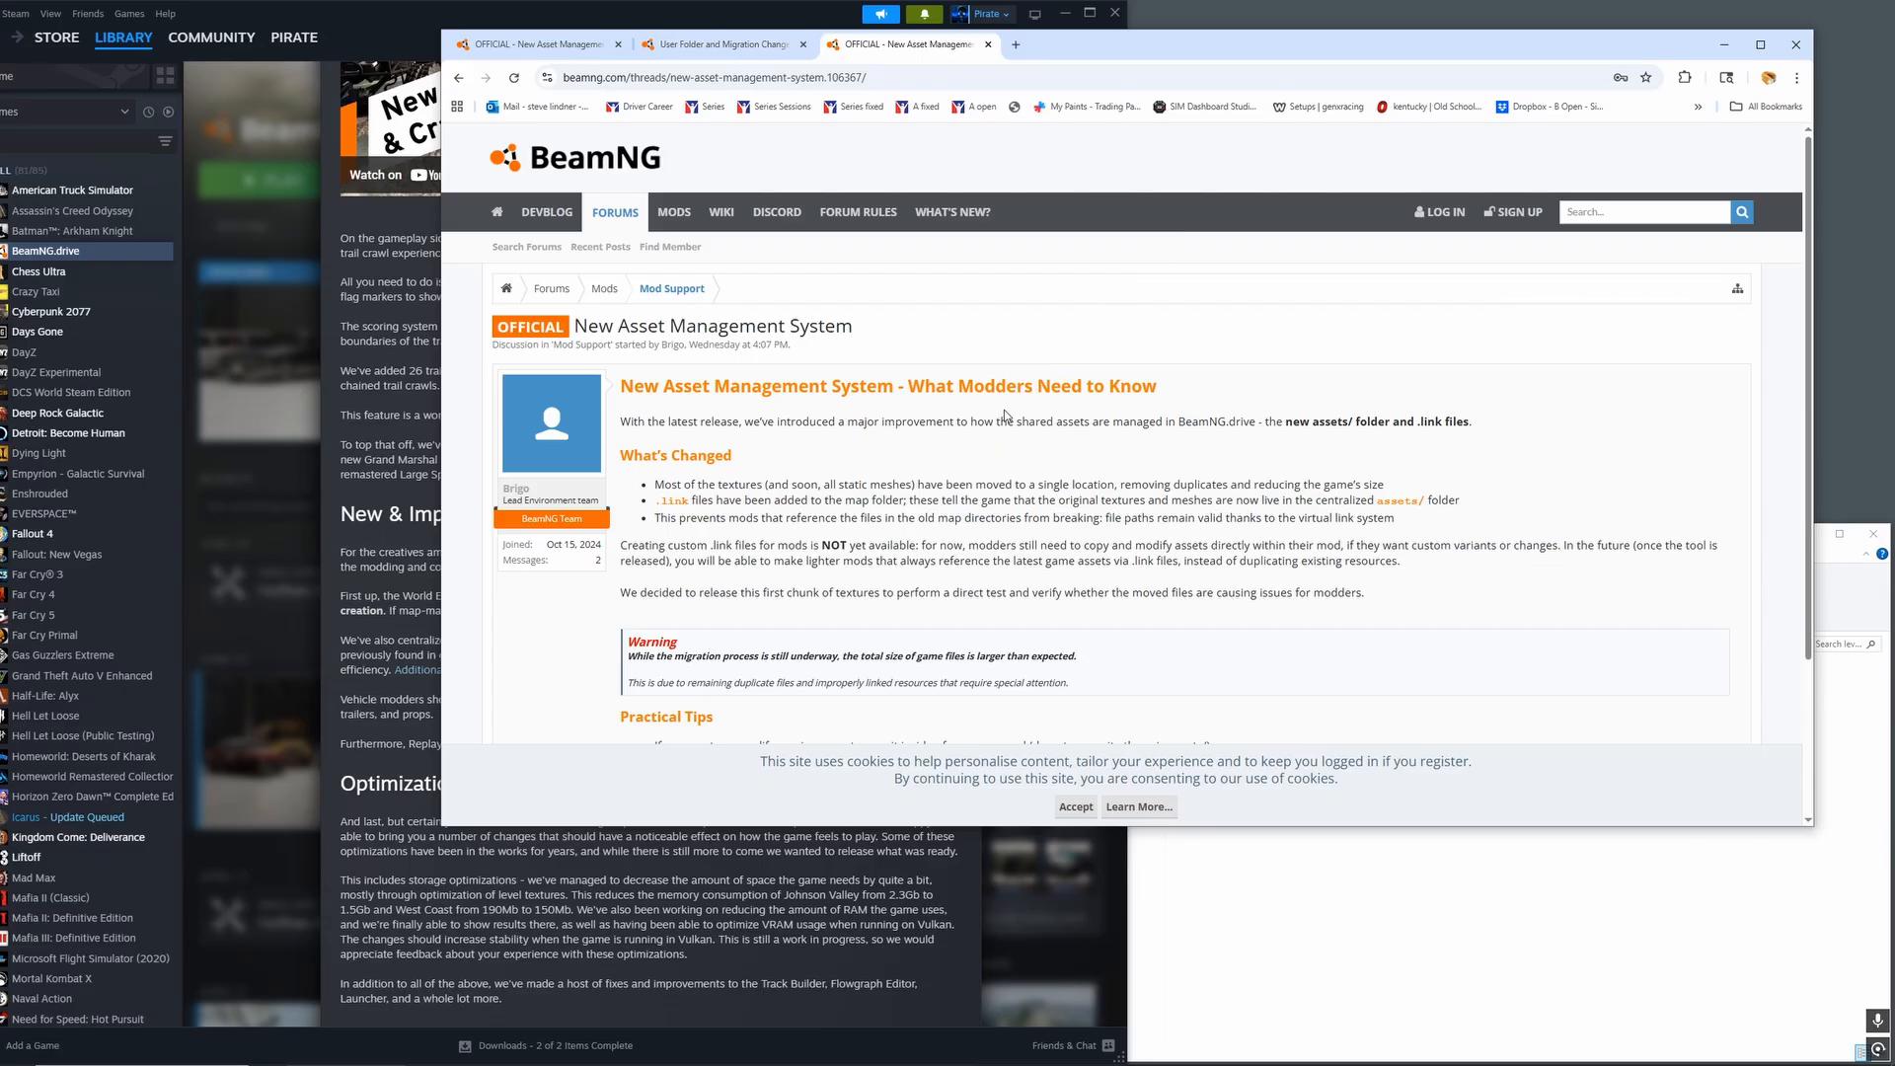
pyautogui.scroll(-1, 1000, 413)
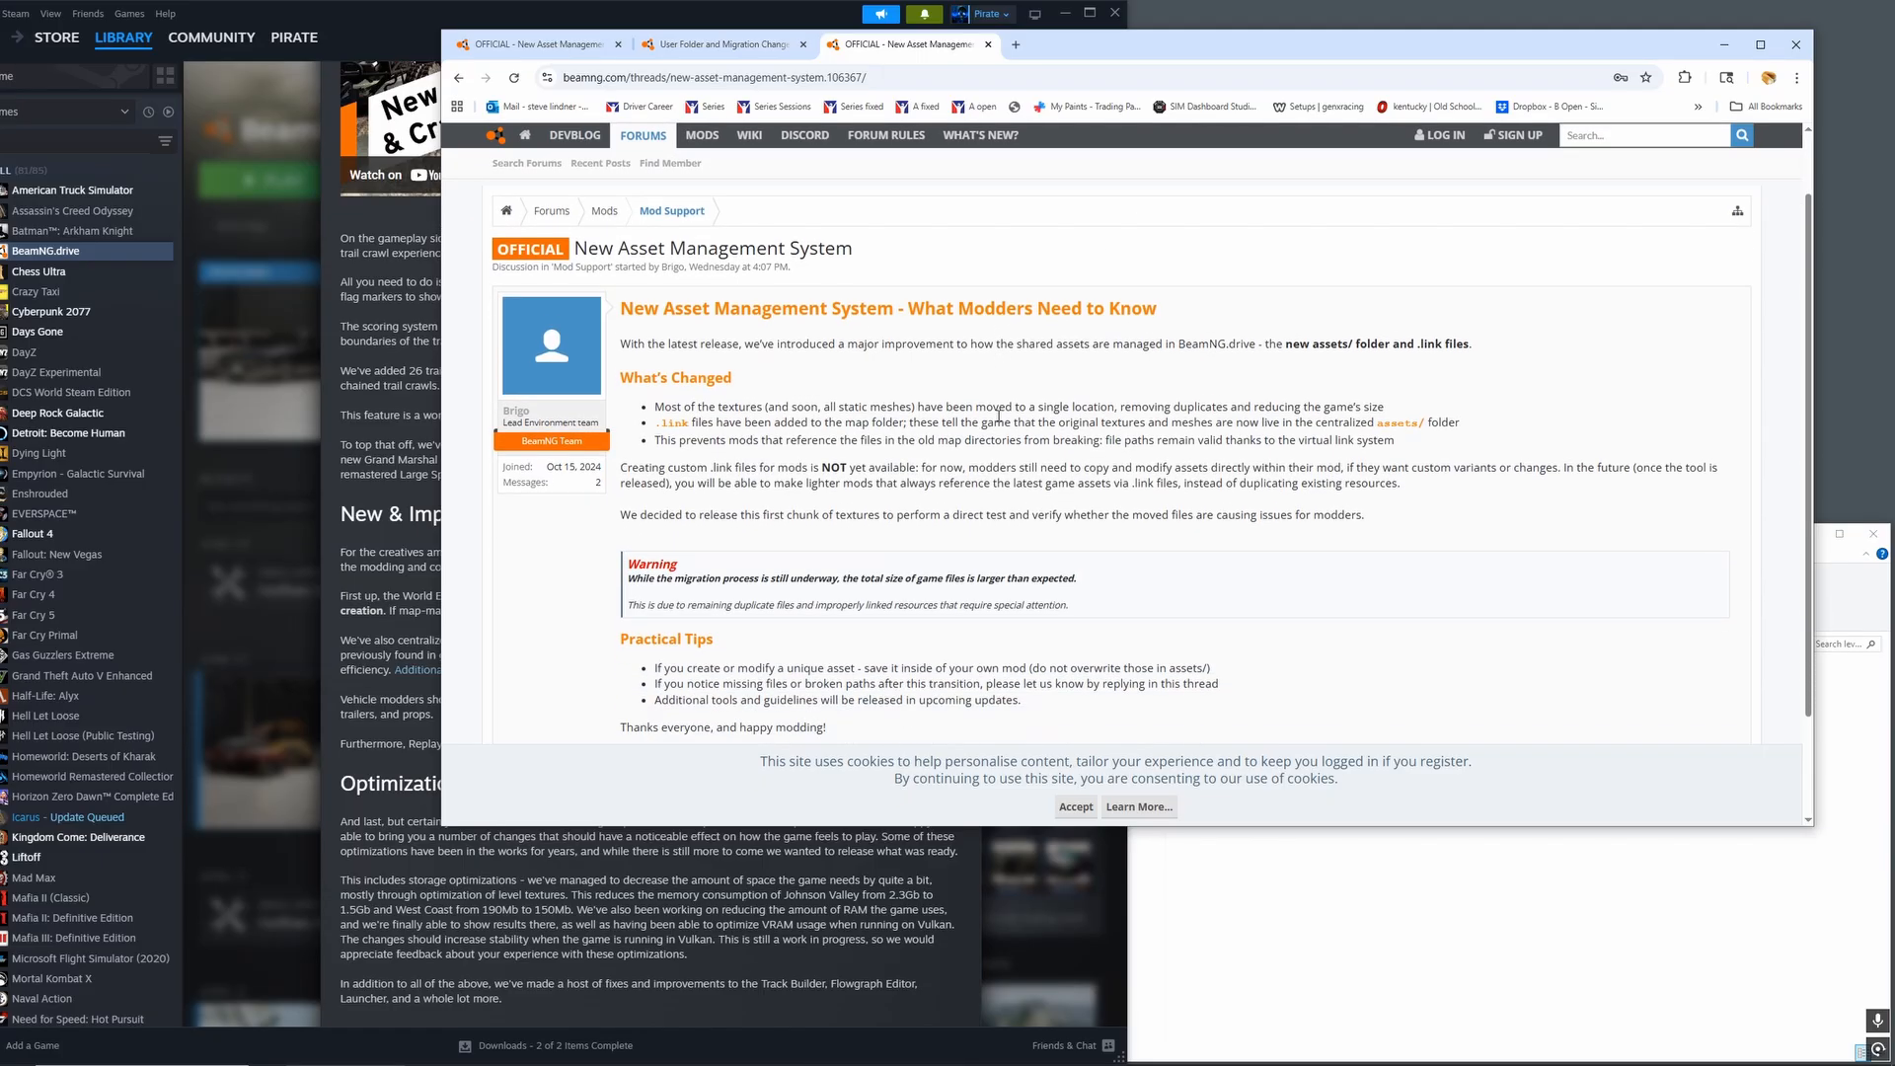
pyautogui.scroll(-1, 998, 416)
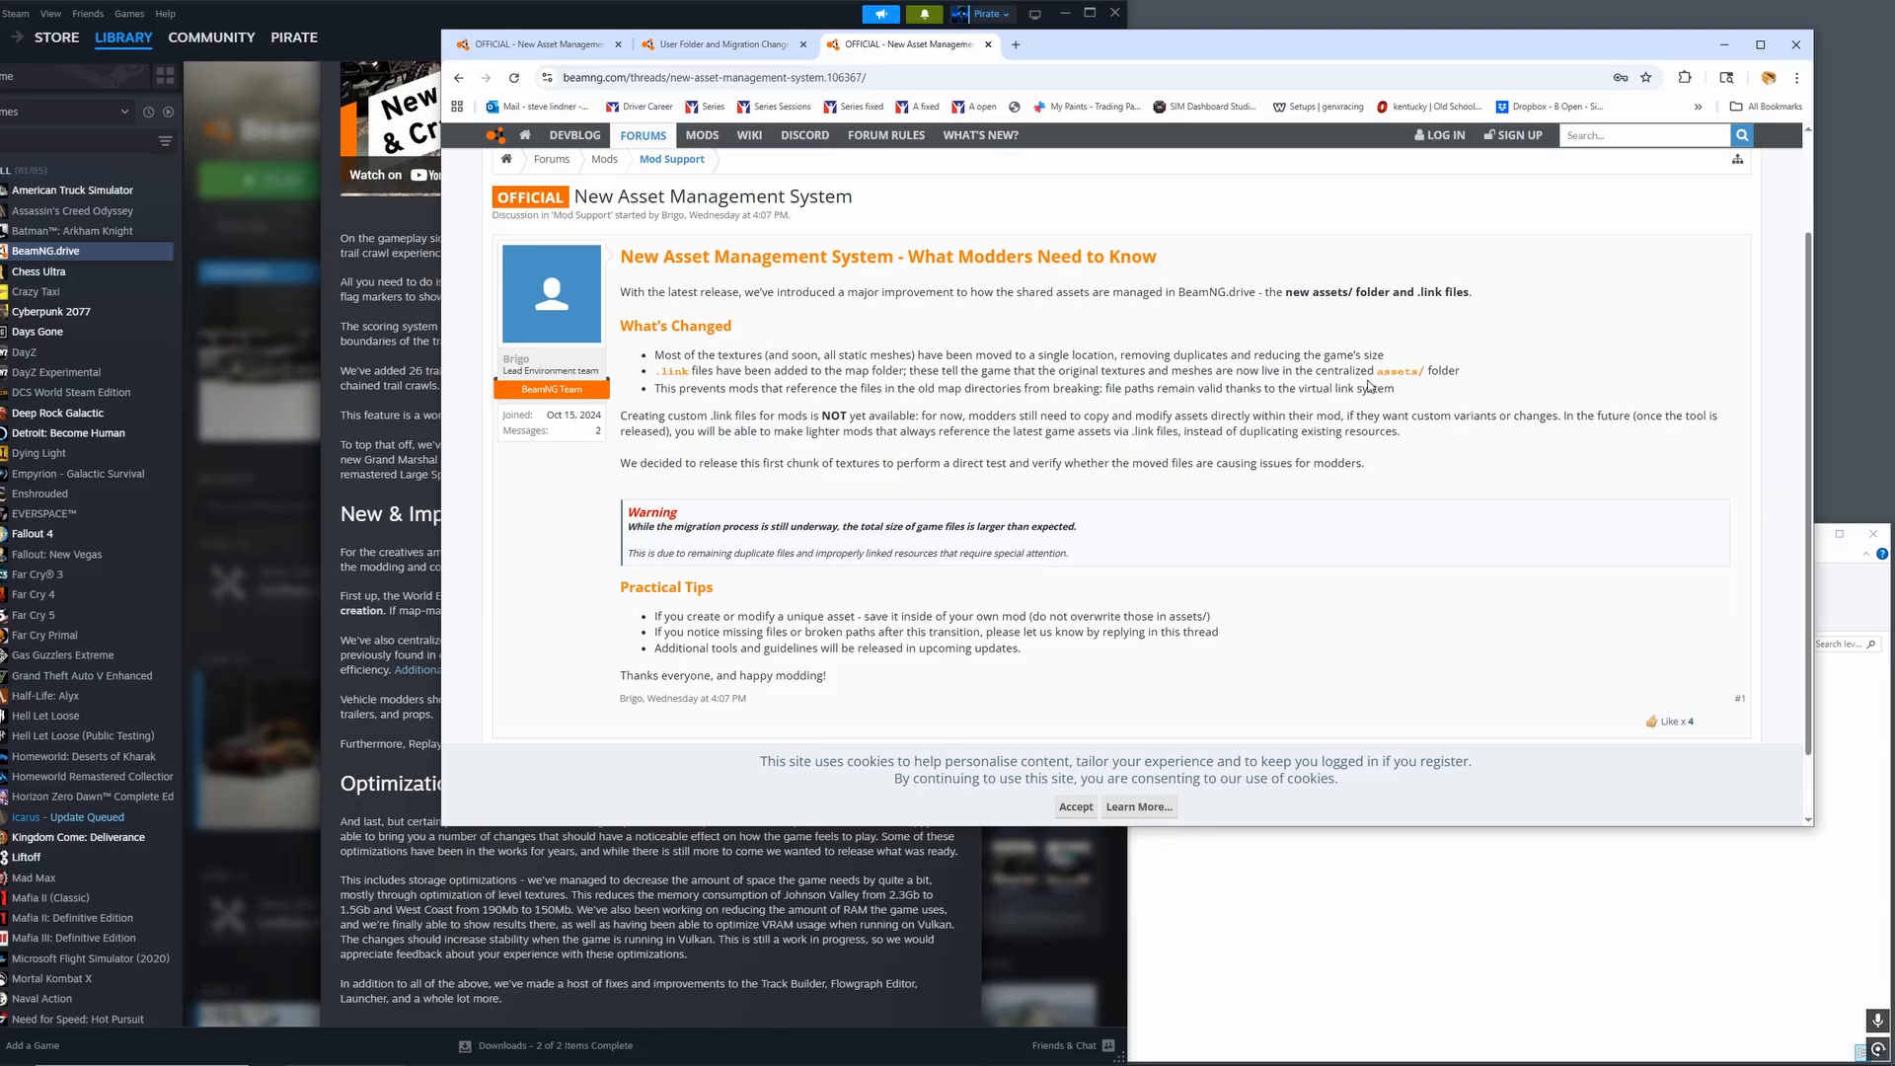
pyautogui.scroll(-1, 945, 382)
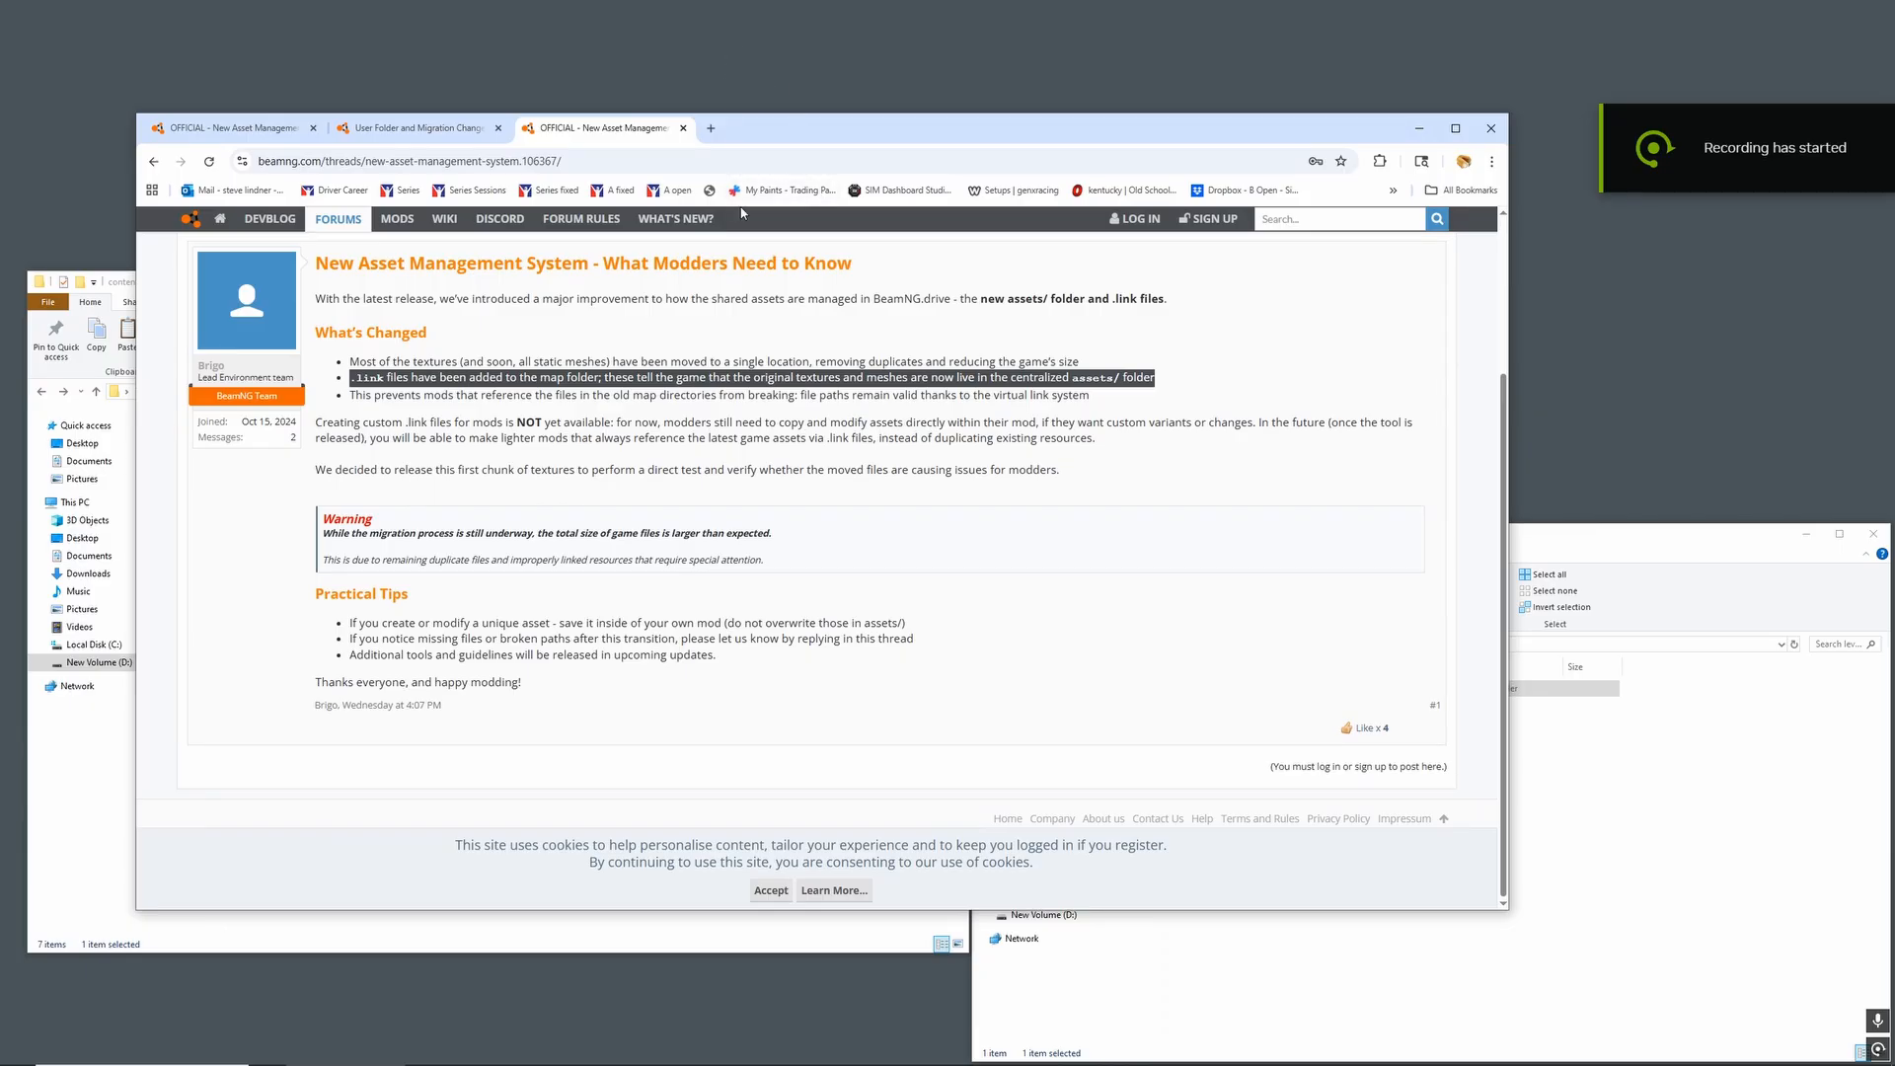
# Highlight the What's Changed lines about textures moved to a single location and .link files added to the map folder.
pyautogui.moveTo(444, 364); pyautogui.dragTo(810, 368)
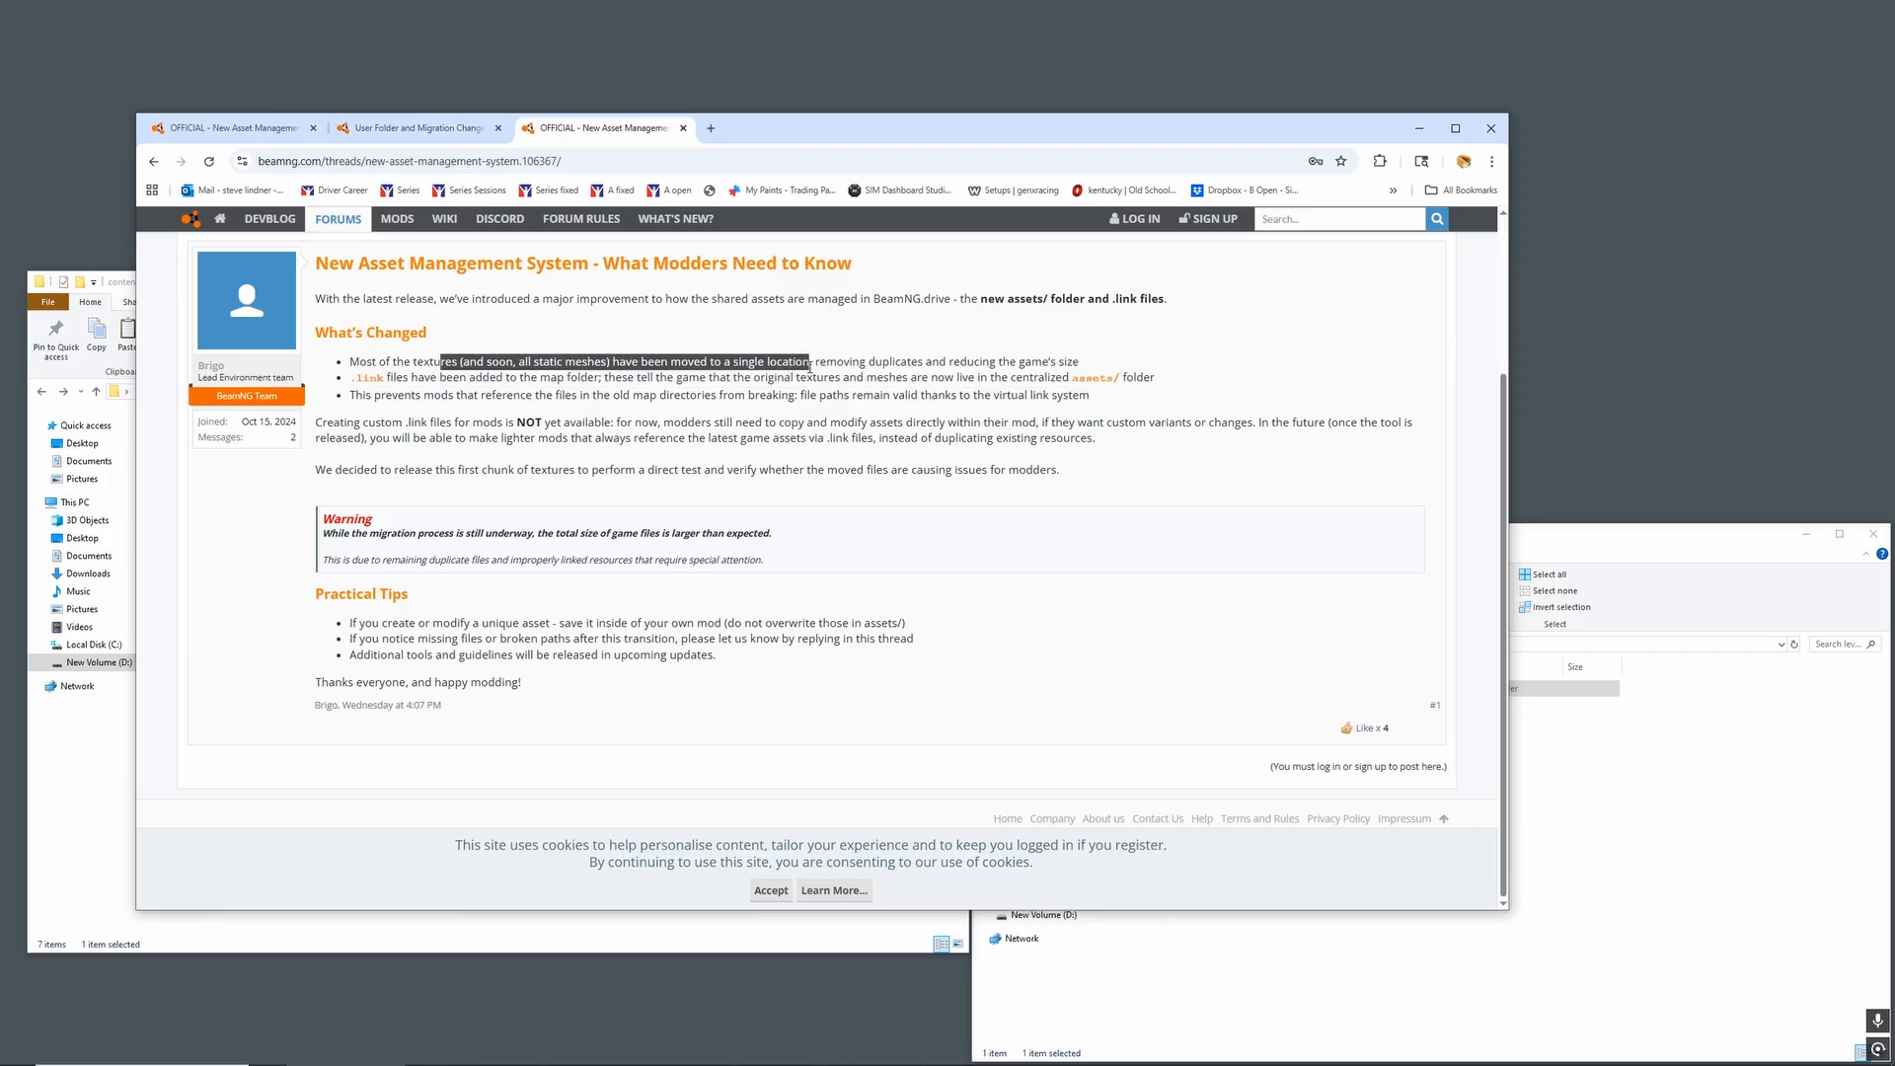
pyautogui.click(358, 378)
pyautogui.moveTo(358, 378); pyautogui.dragTo(553, 383)
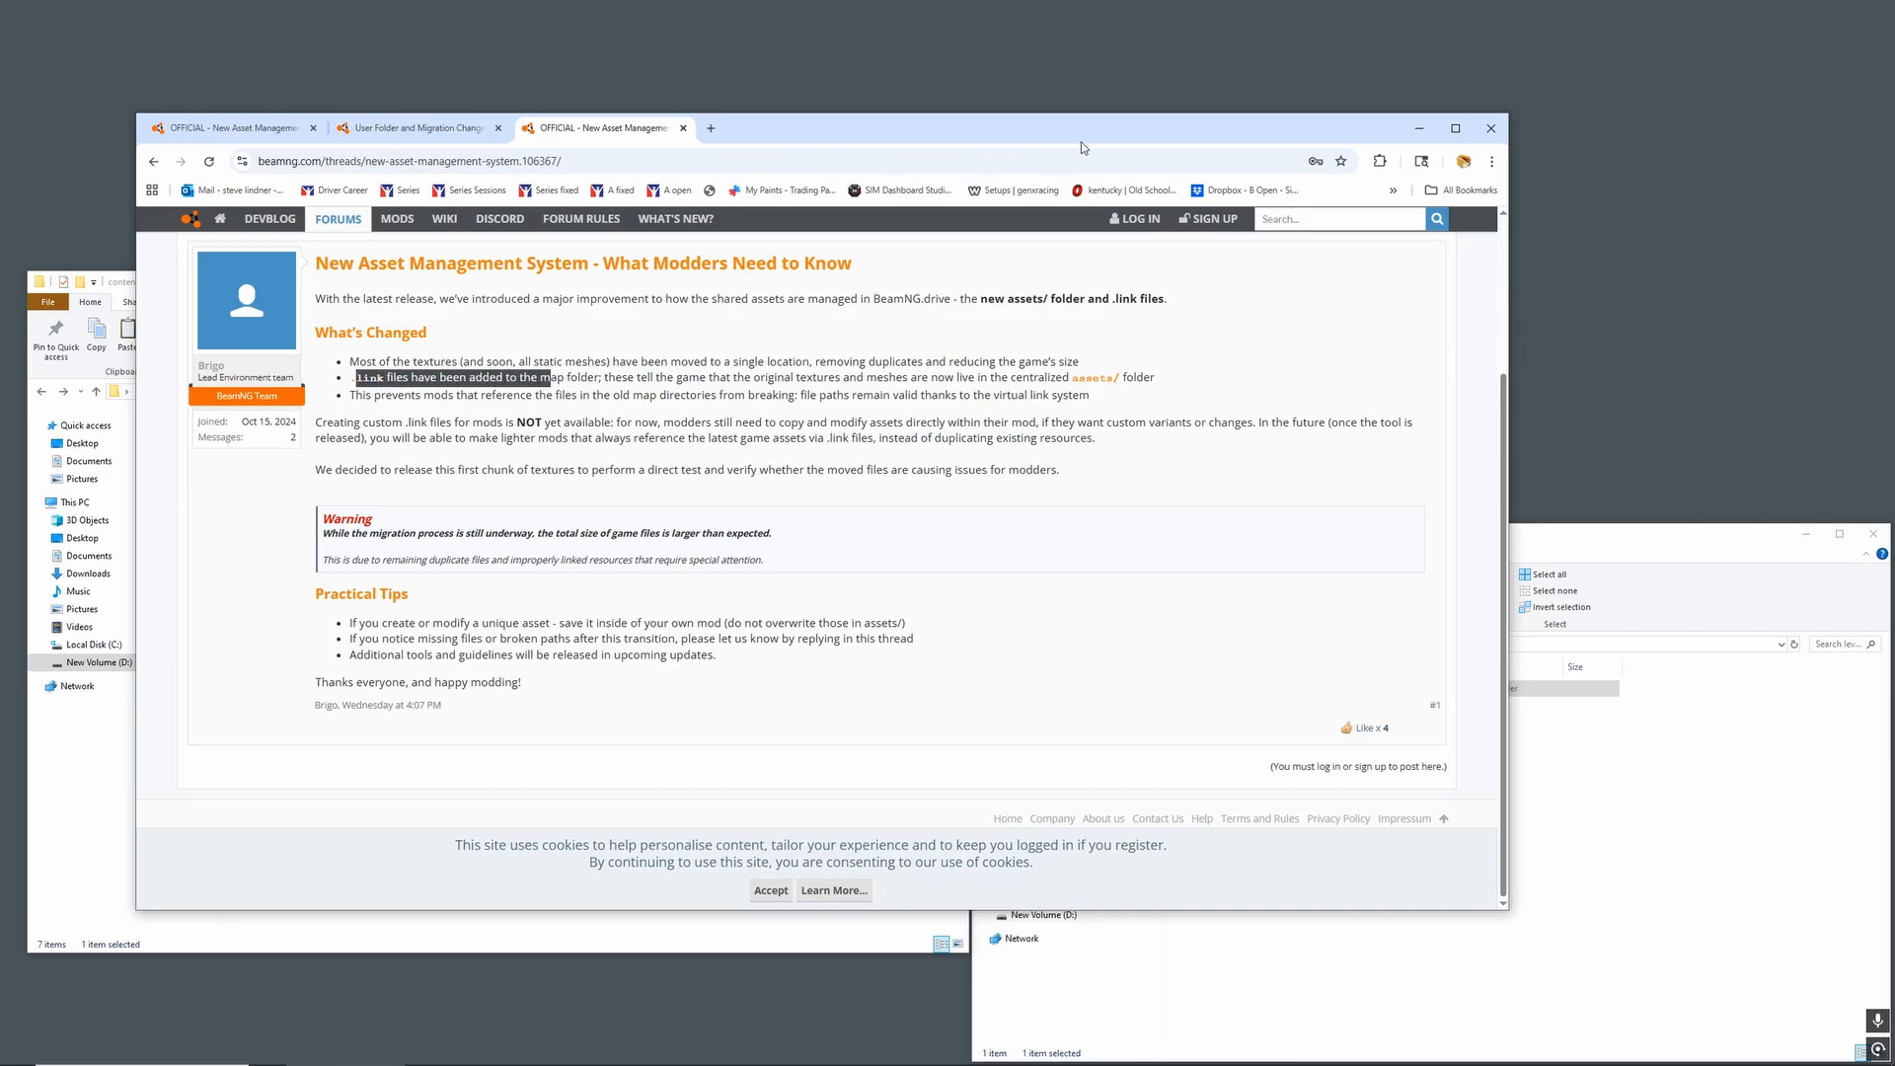
# Move the browser aside, bring the File Explorer search results for link forward, and look through the .link files to the list's beginning.
pyautogui.moveTo(1112, 141); pyautogui.dragTo(1691, 246)
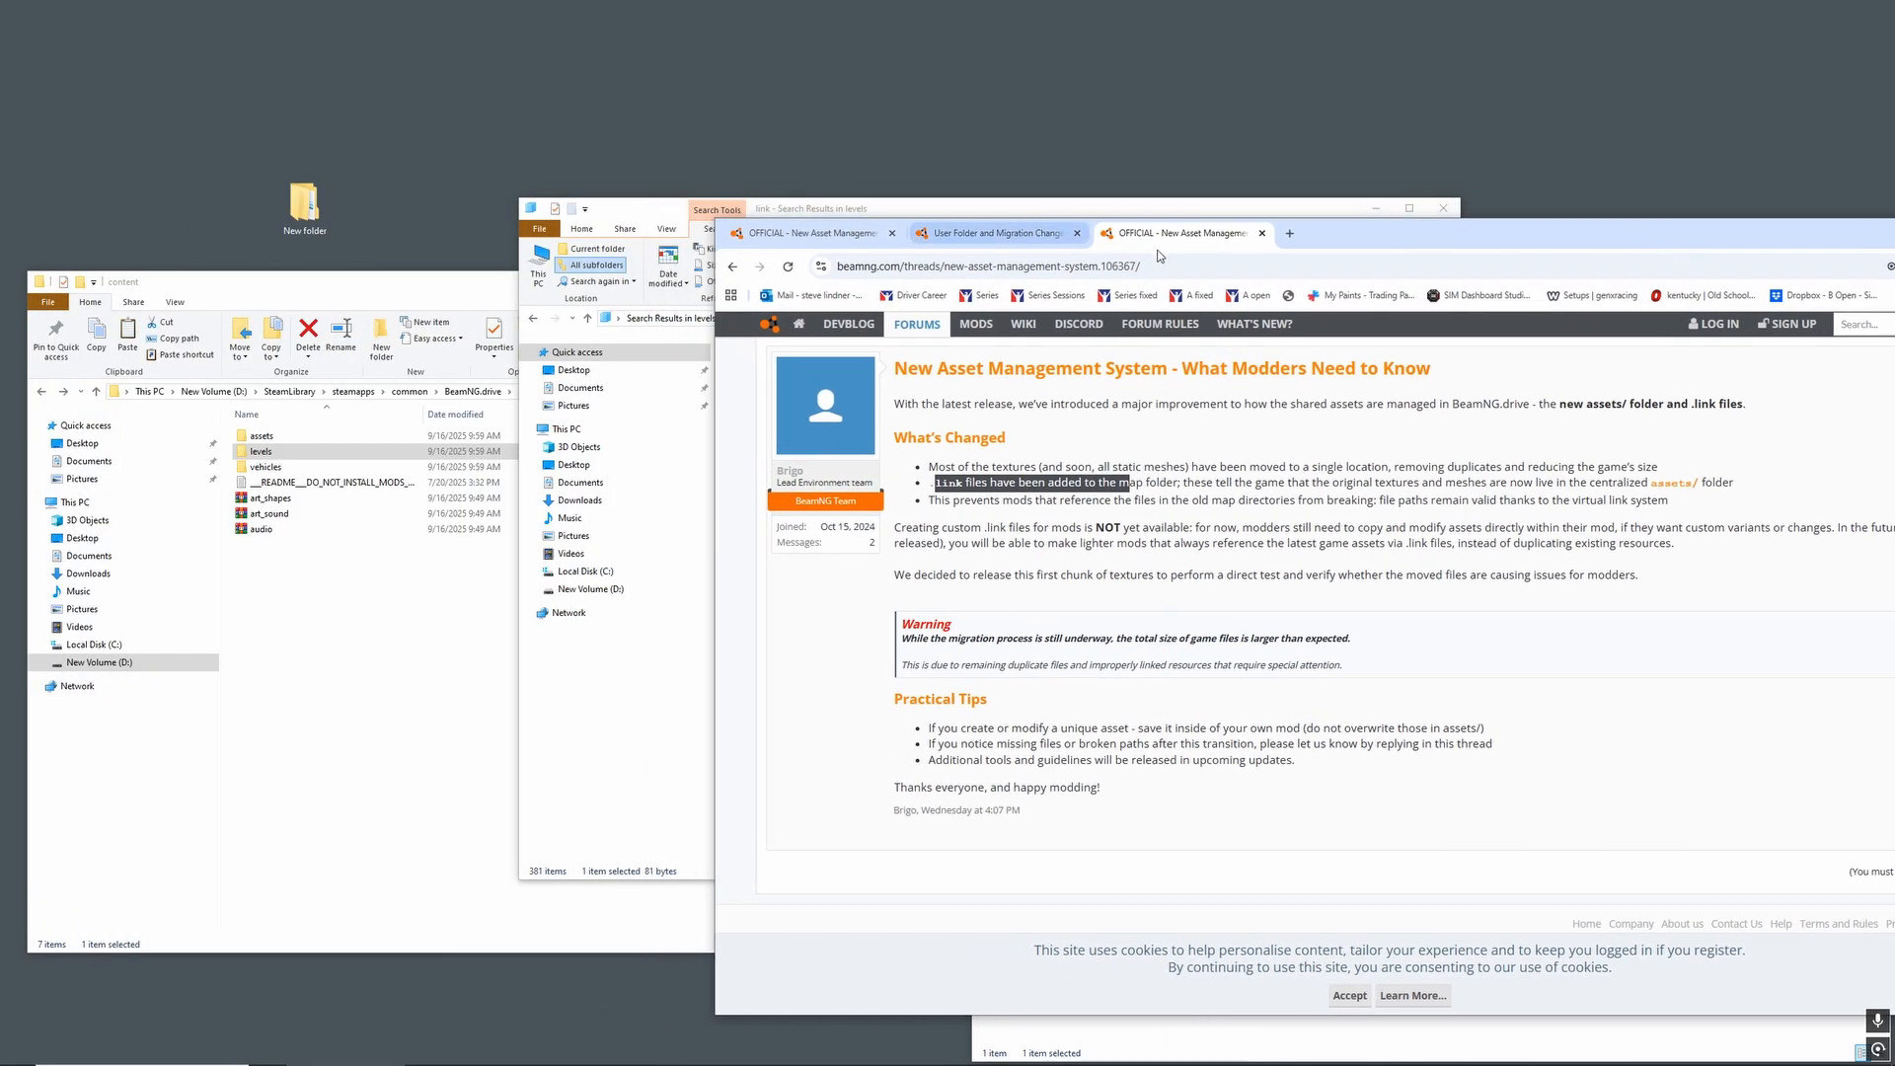
pyautogui.moveTo(1131, 207); pyautogui.dragTo(638, 179)
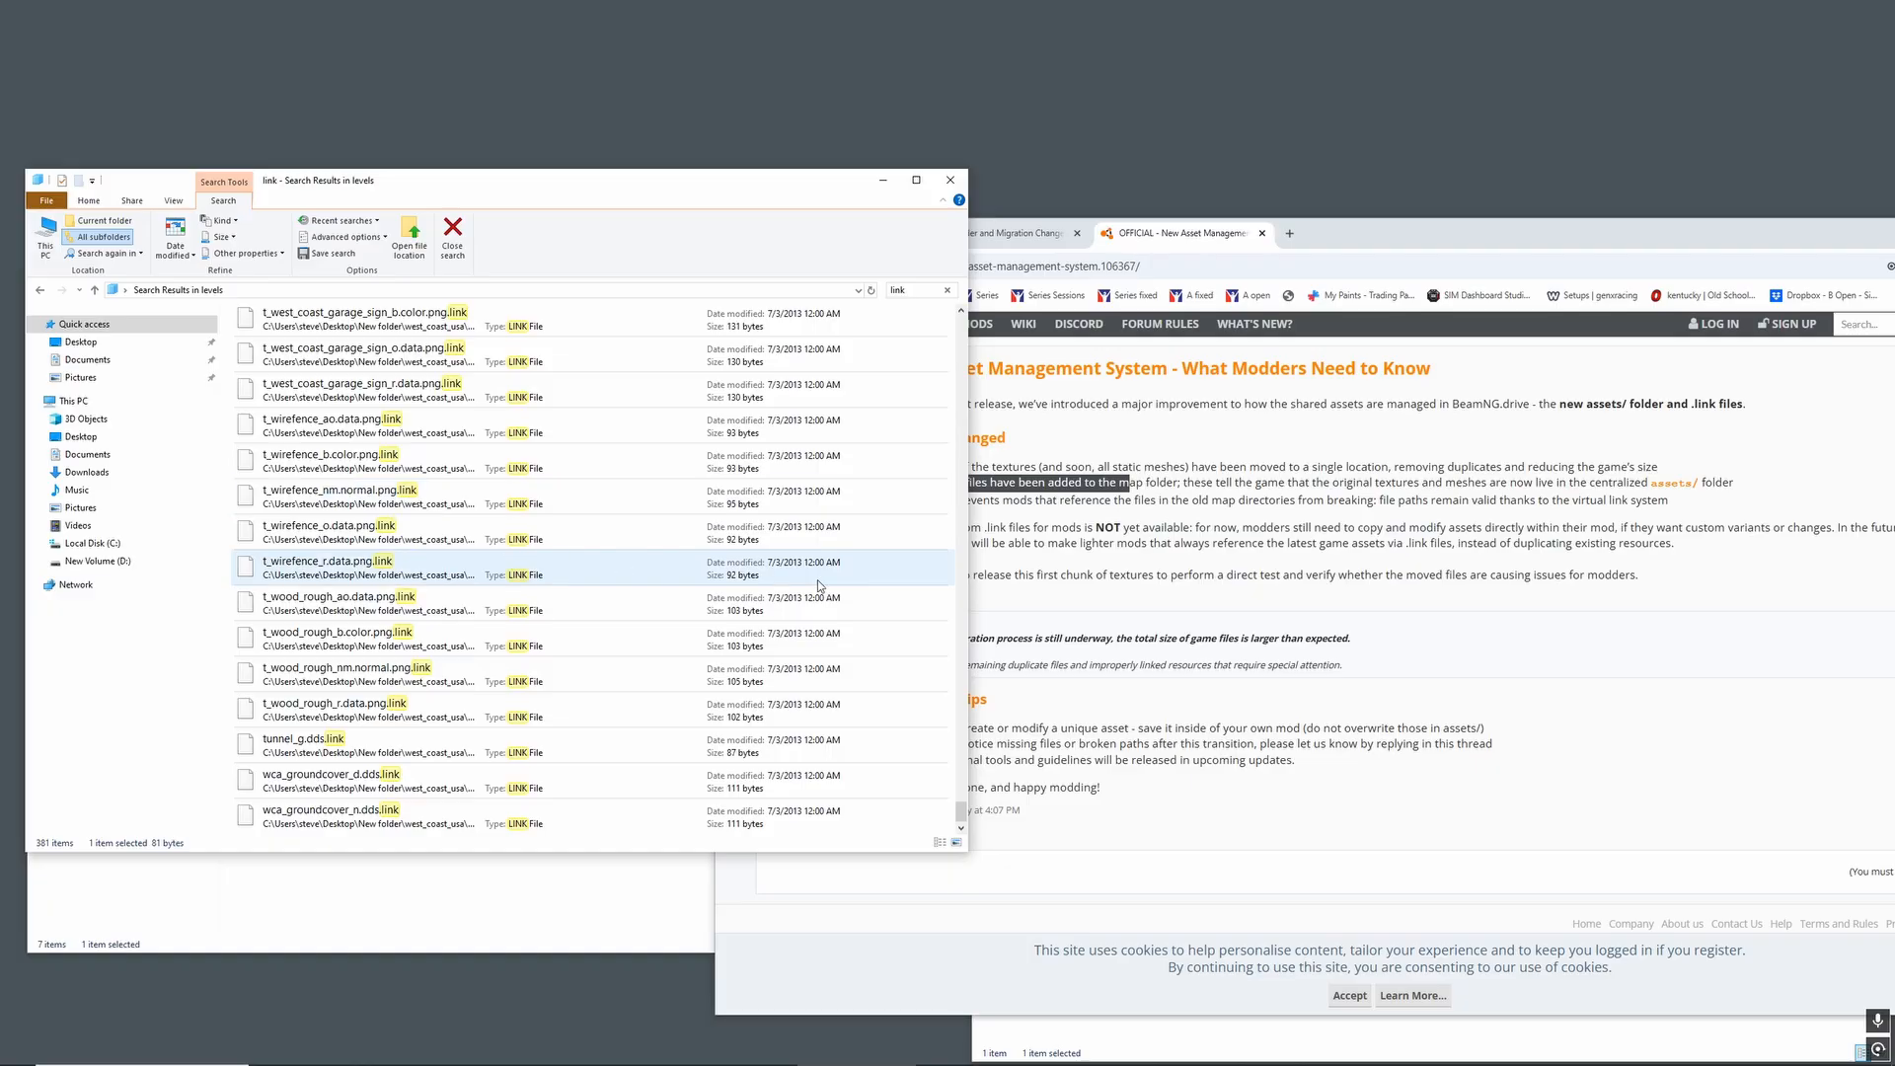
pyautogui.scroll(9, 514, 488)
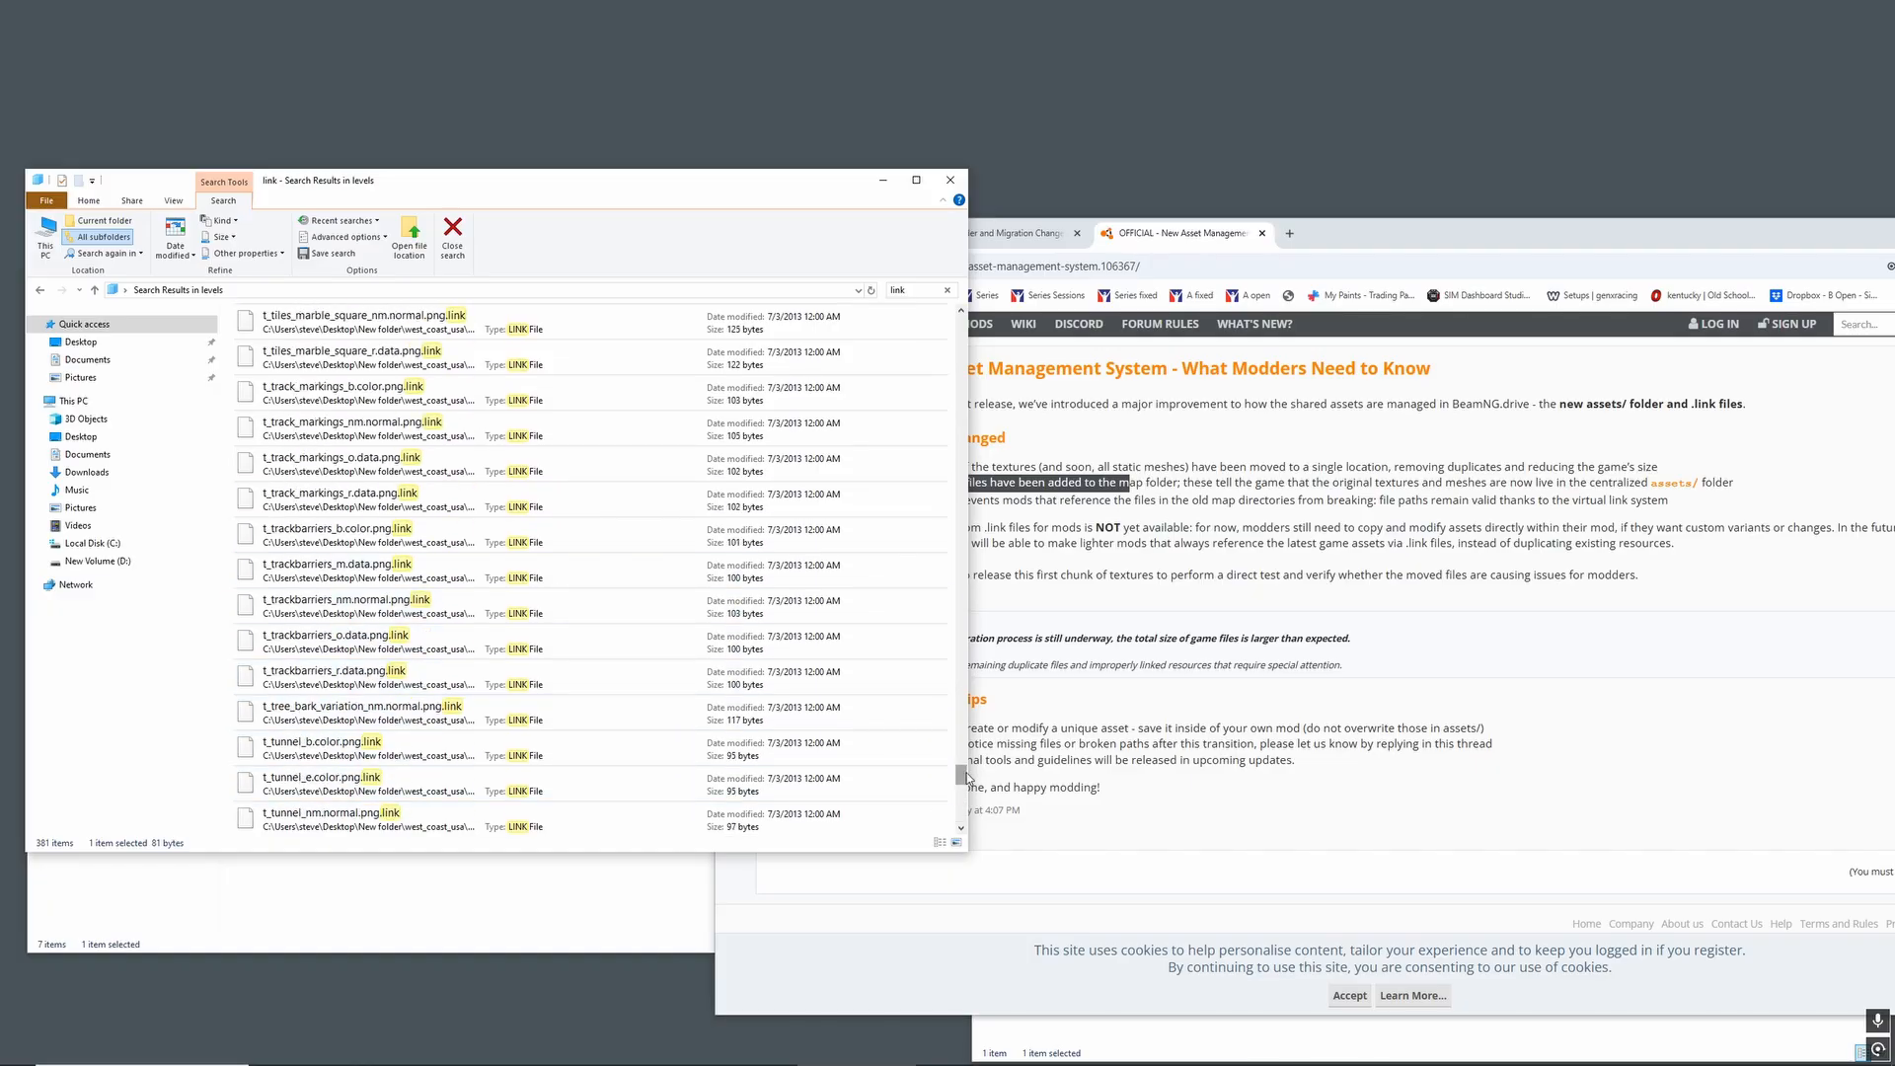
pyautogui.moveTo(960, 775); pyautogui.dragTo(952, 286)
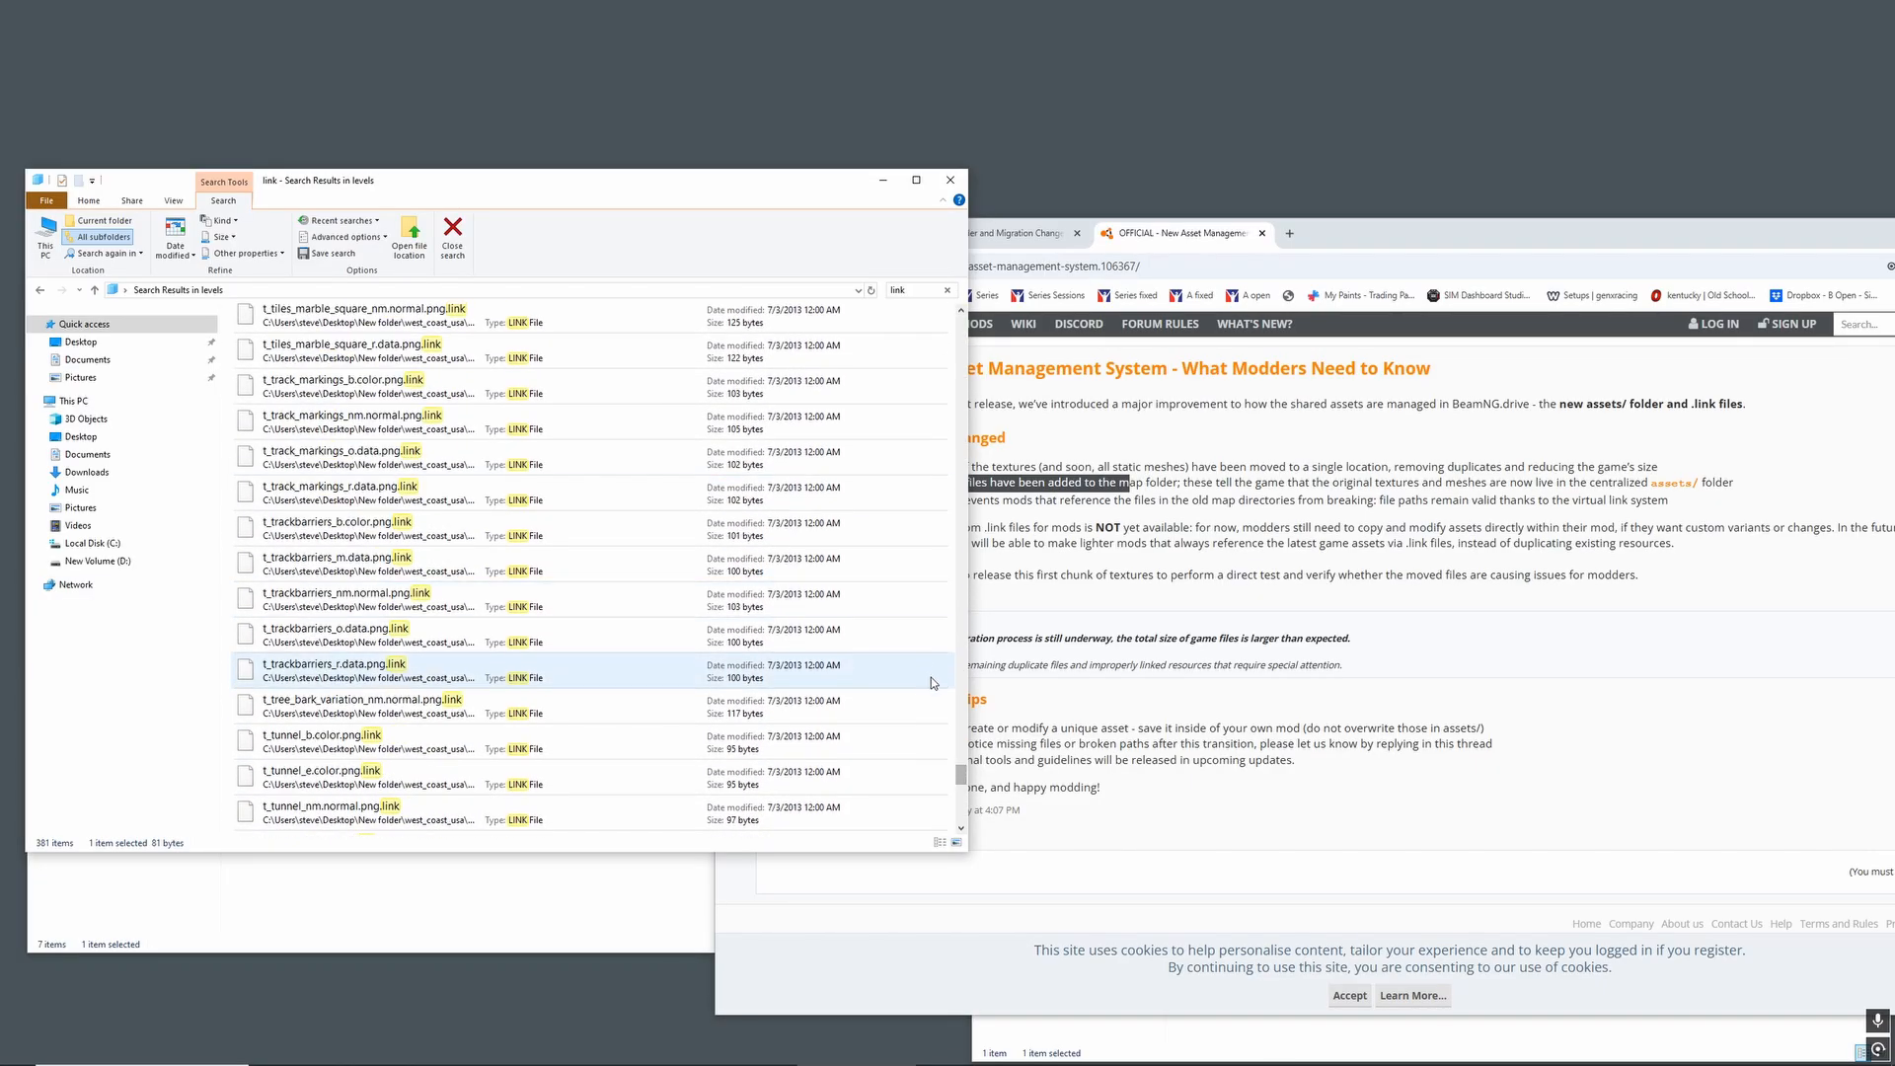
pyautogui.moveTo(960, 774); pyautogui.dragTo(938, 329)
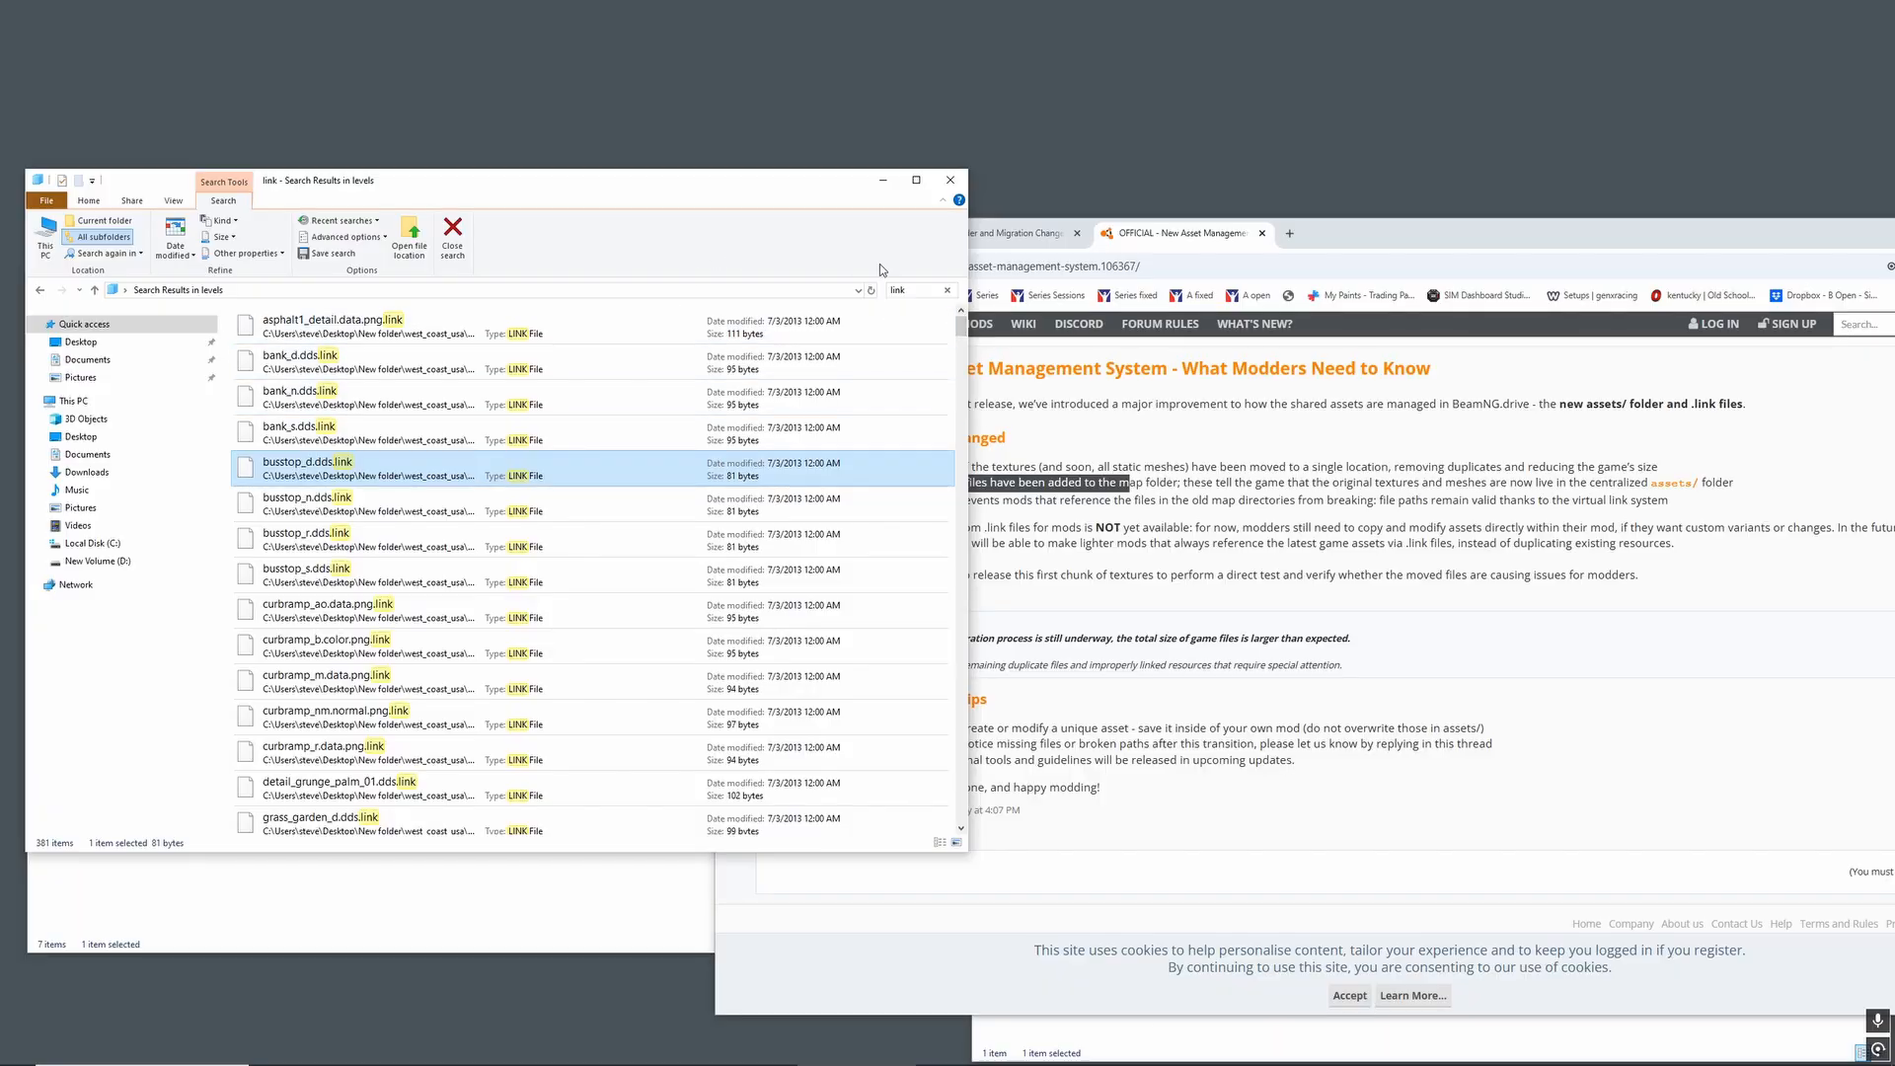
# Clear the link search, browse levels > west_coast_usa > art > shapes > objects to look at the mesh files, and return to shapes.
pyautogui.click(948, 290)
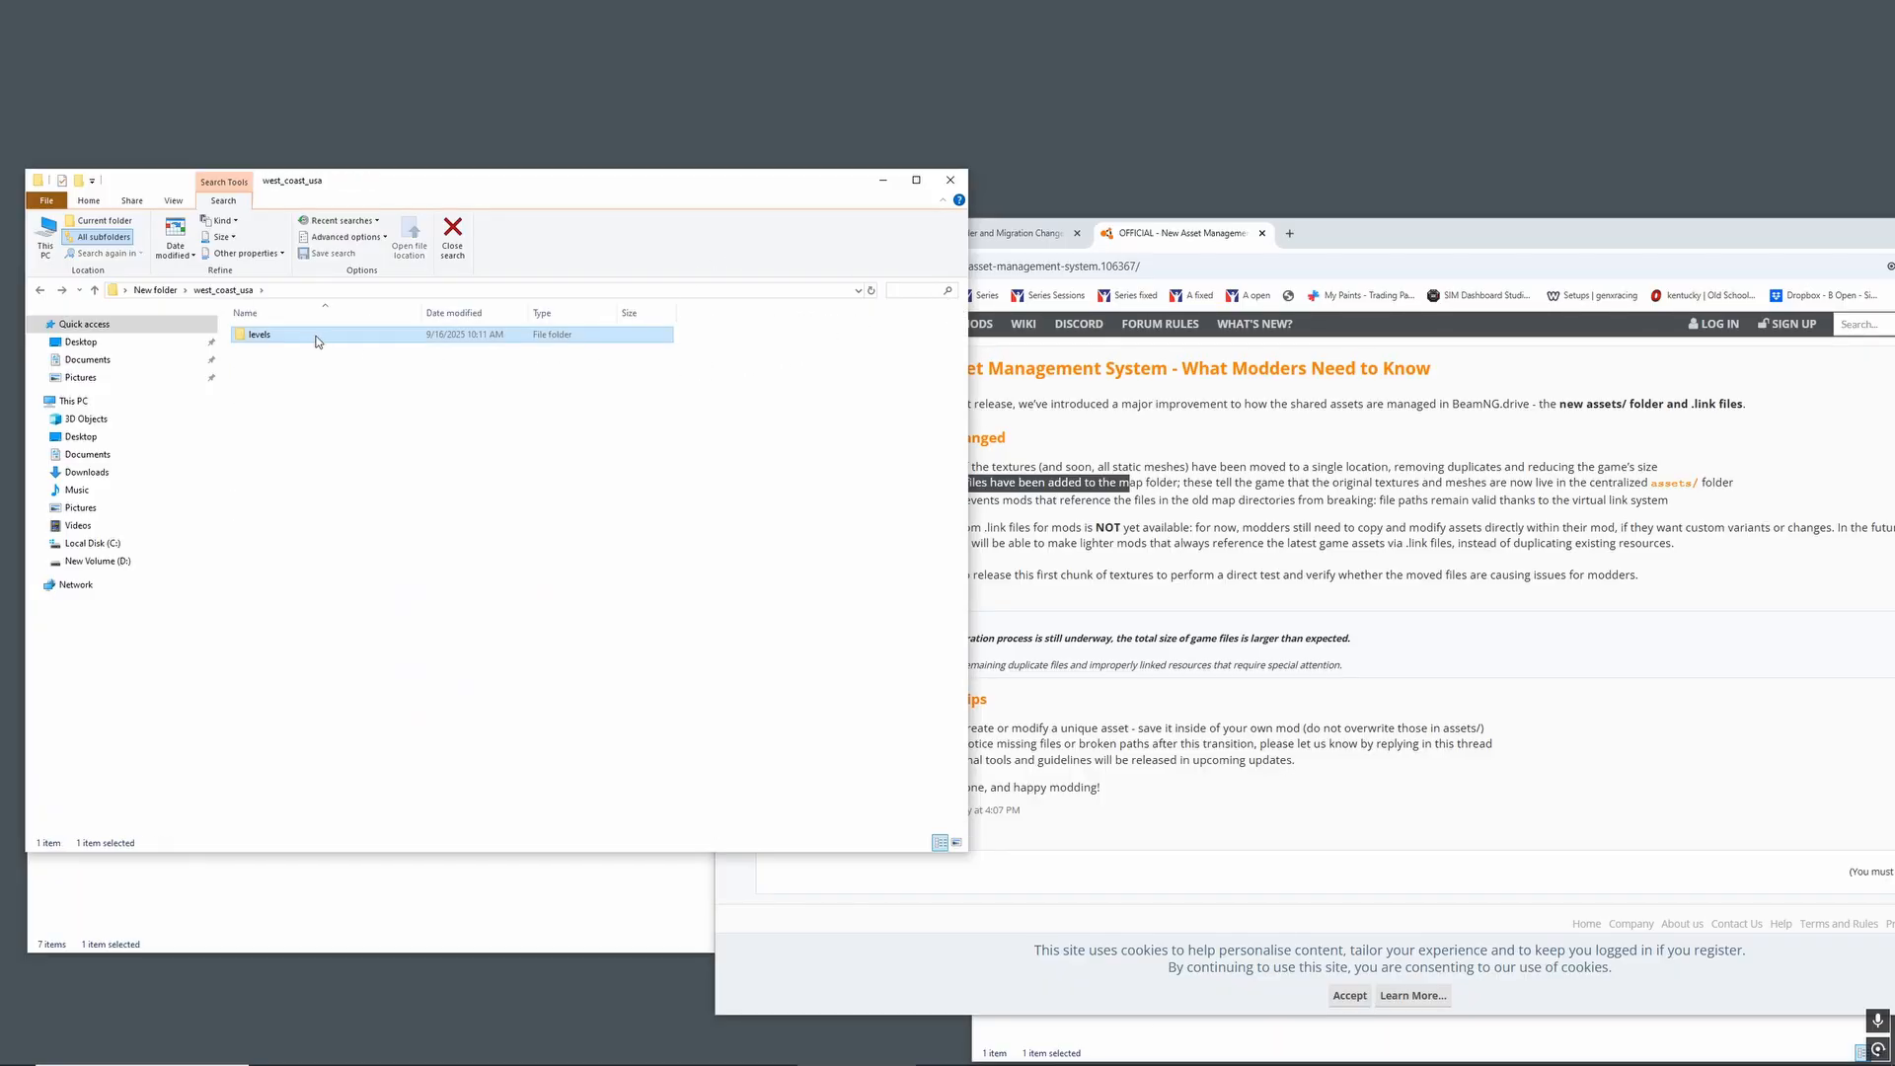
pyautogui.doubleClick(317, 337)
pyautogui.doubleClick(317, 336)
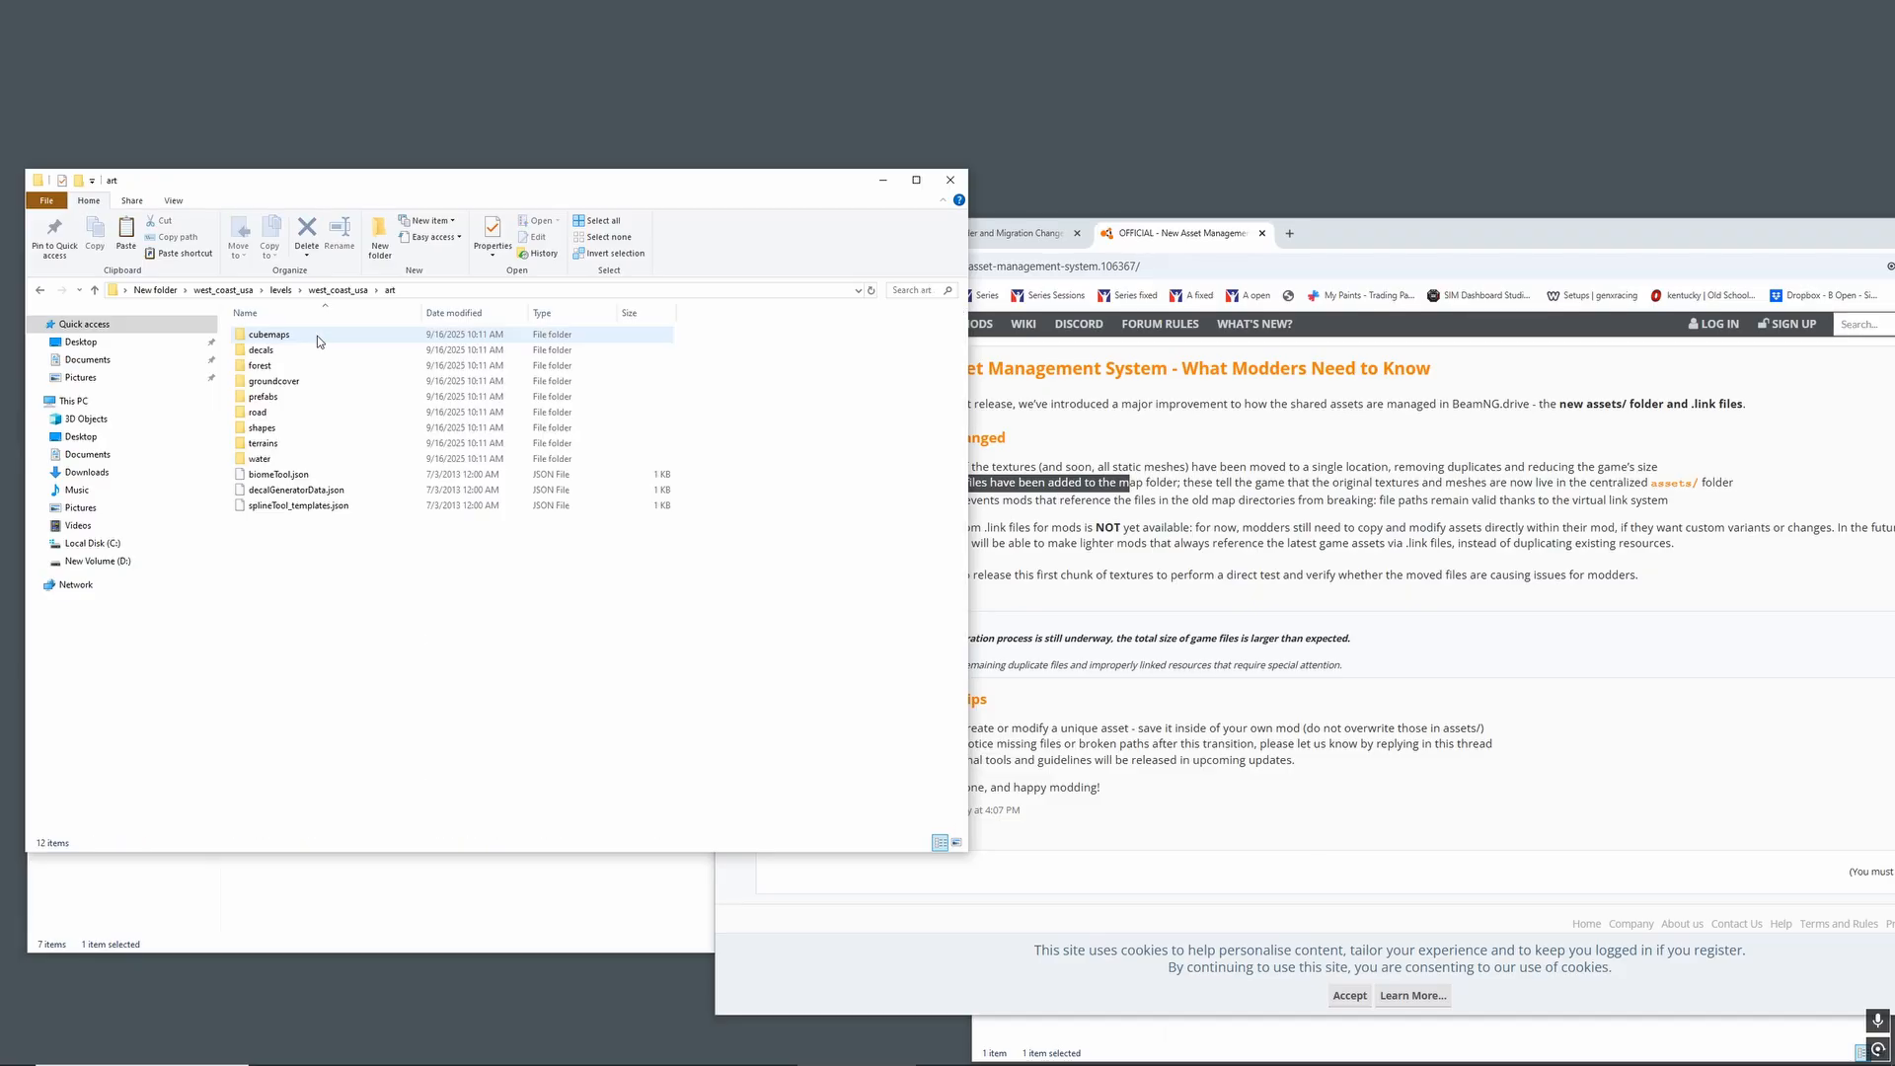
pyautogui.doubleClick(316, 427)
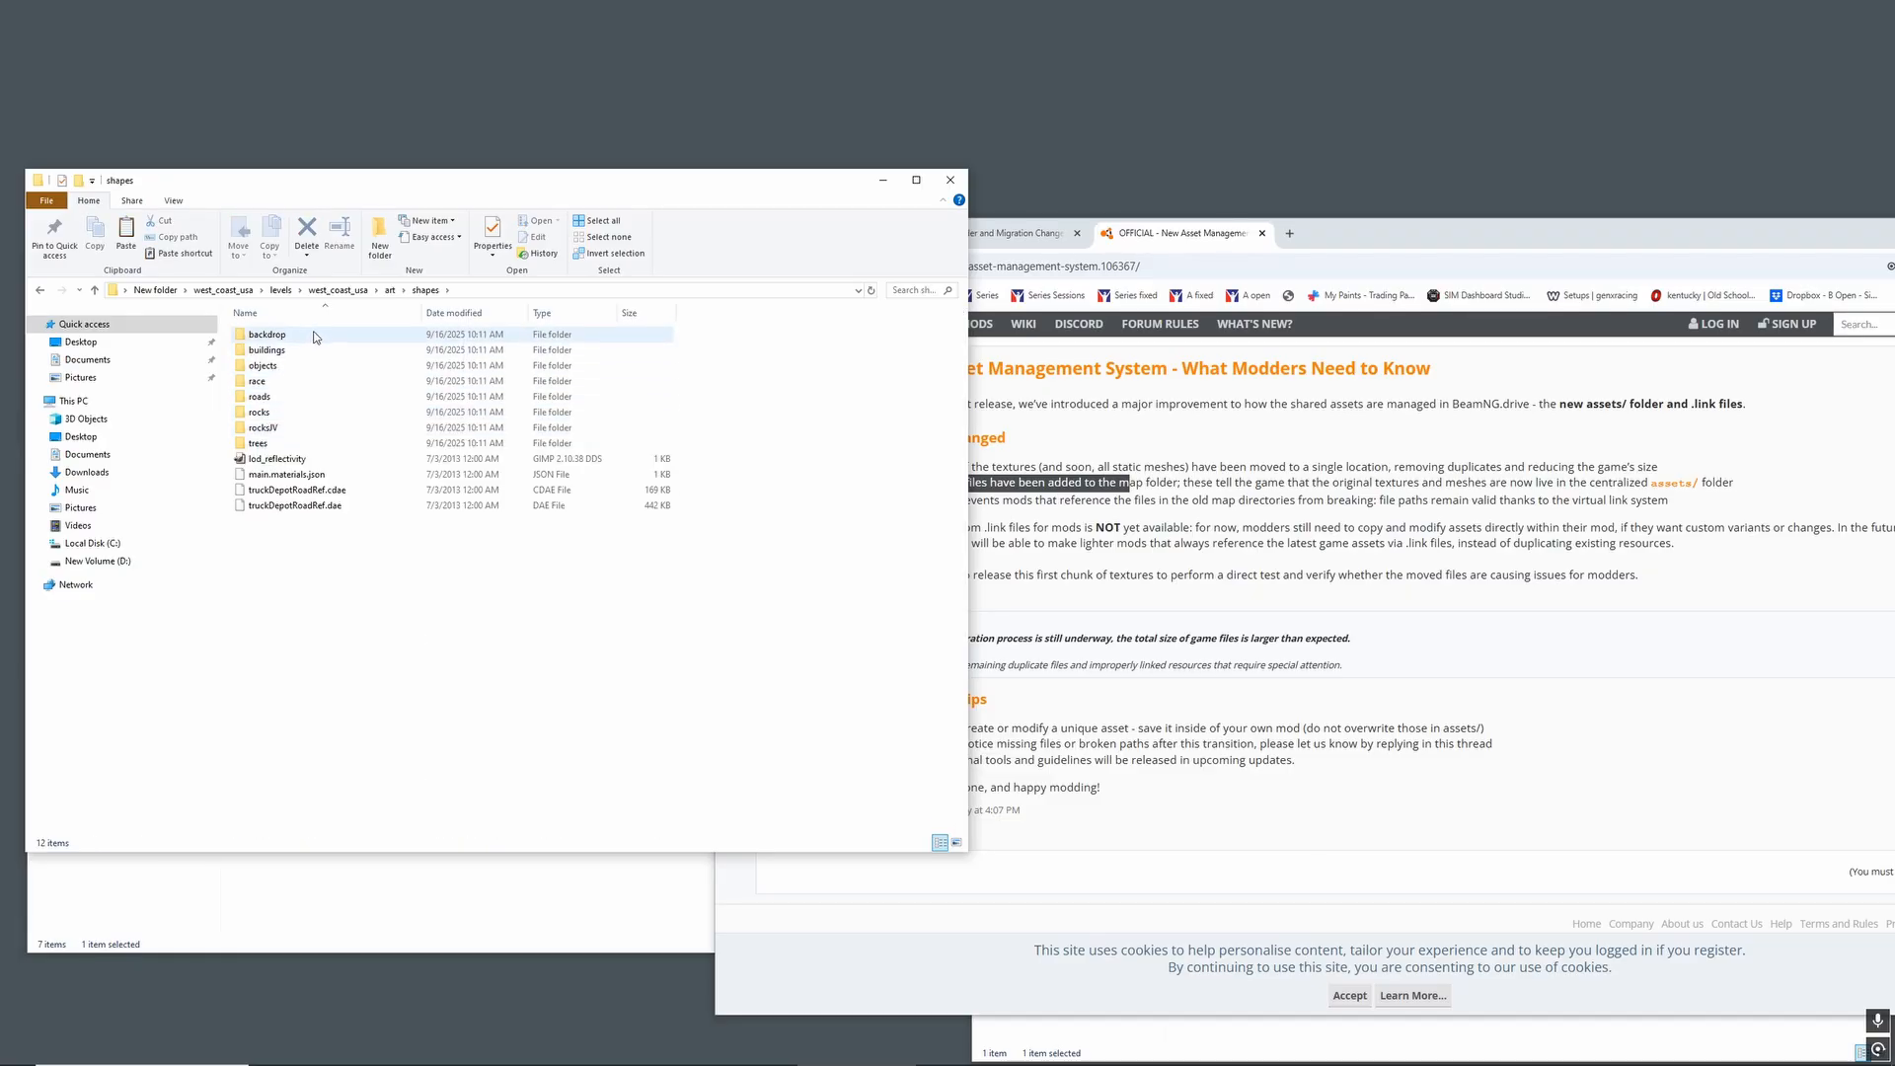
pyautogui.doubleClick(305, 366)
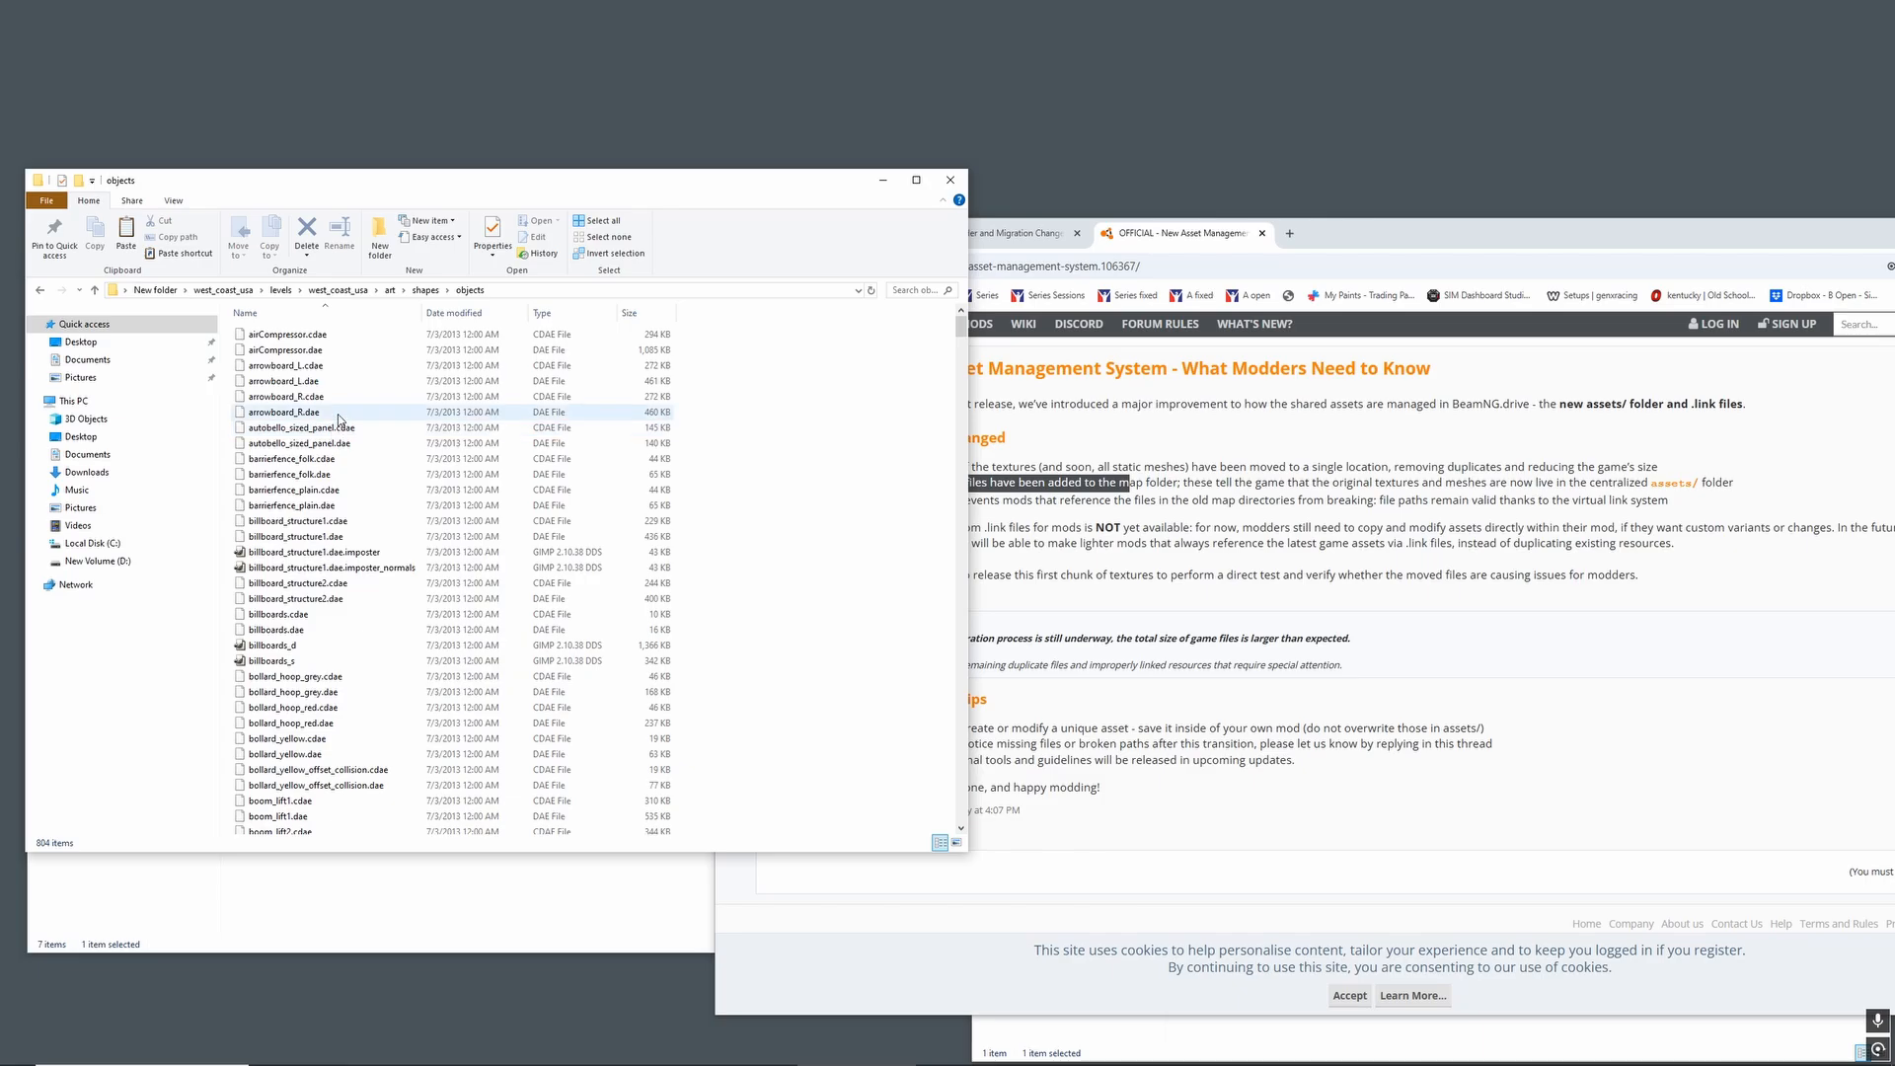
pyautogui.click(337, 349)
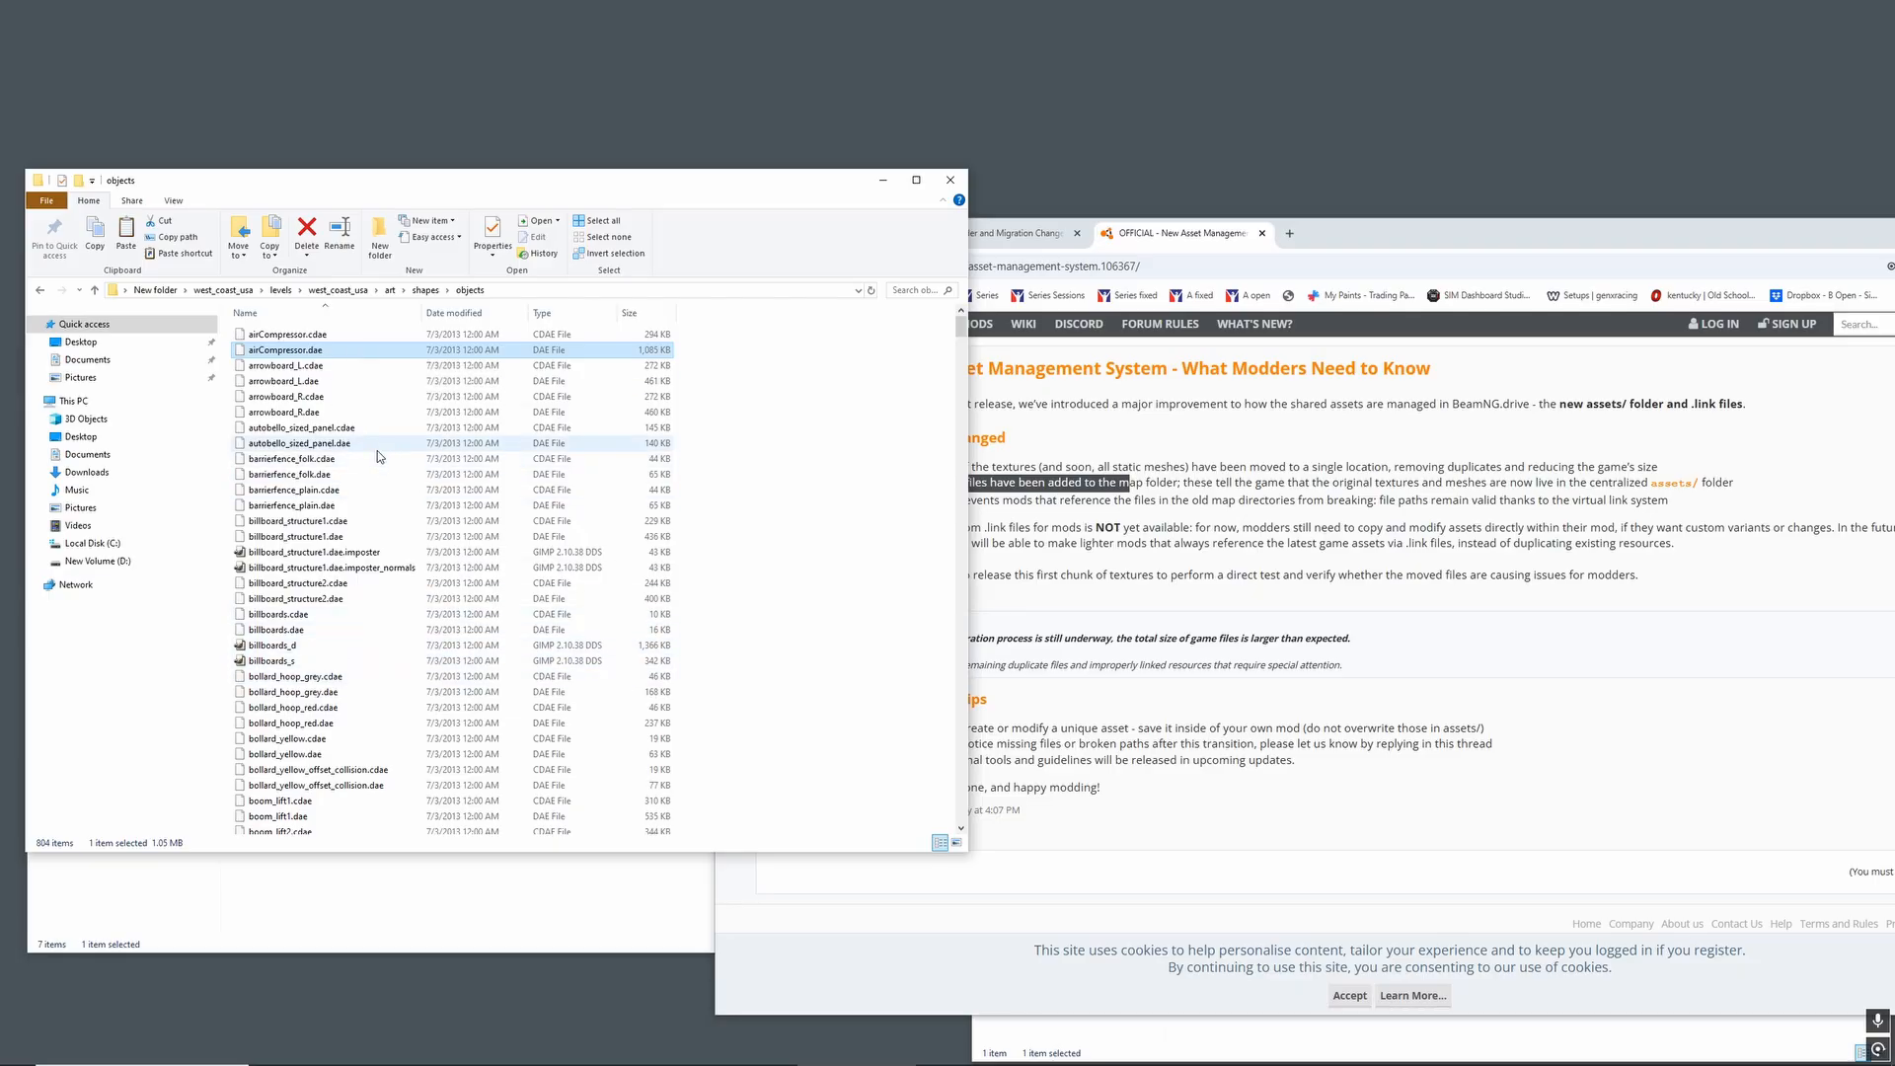
pyautogui.press('BackSpace')
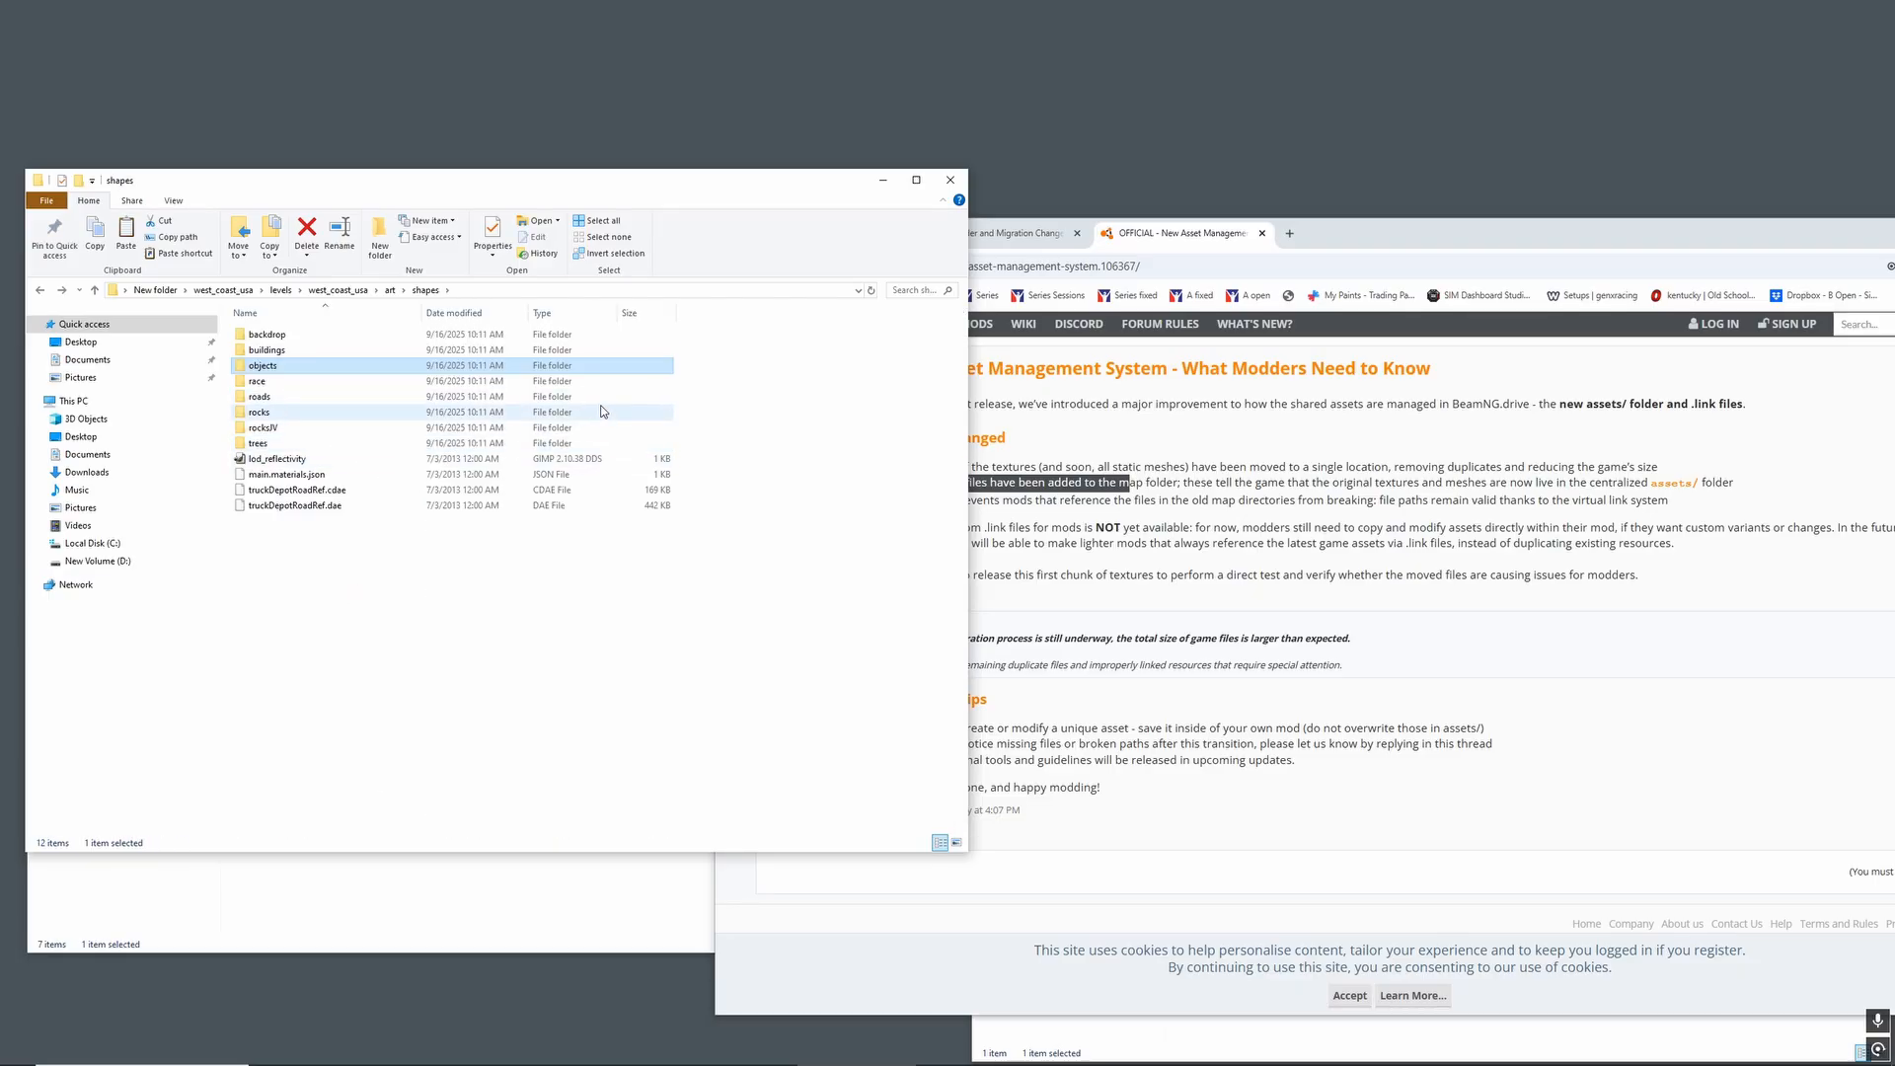
# Move the shapes folder window clear of the other windows, make it smaller, and reposition the browser window.
pyautogui.moveTo(590, 174); pyautogui.dragTo(562, 479)
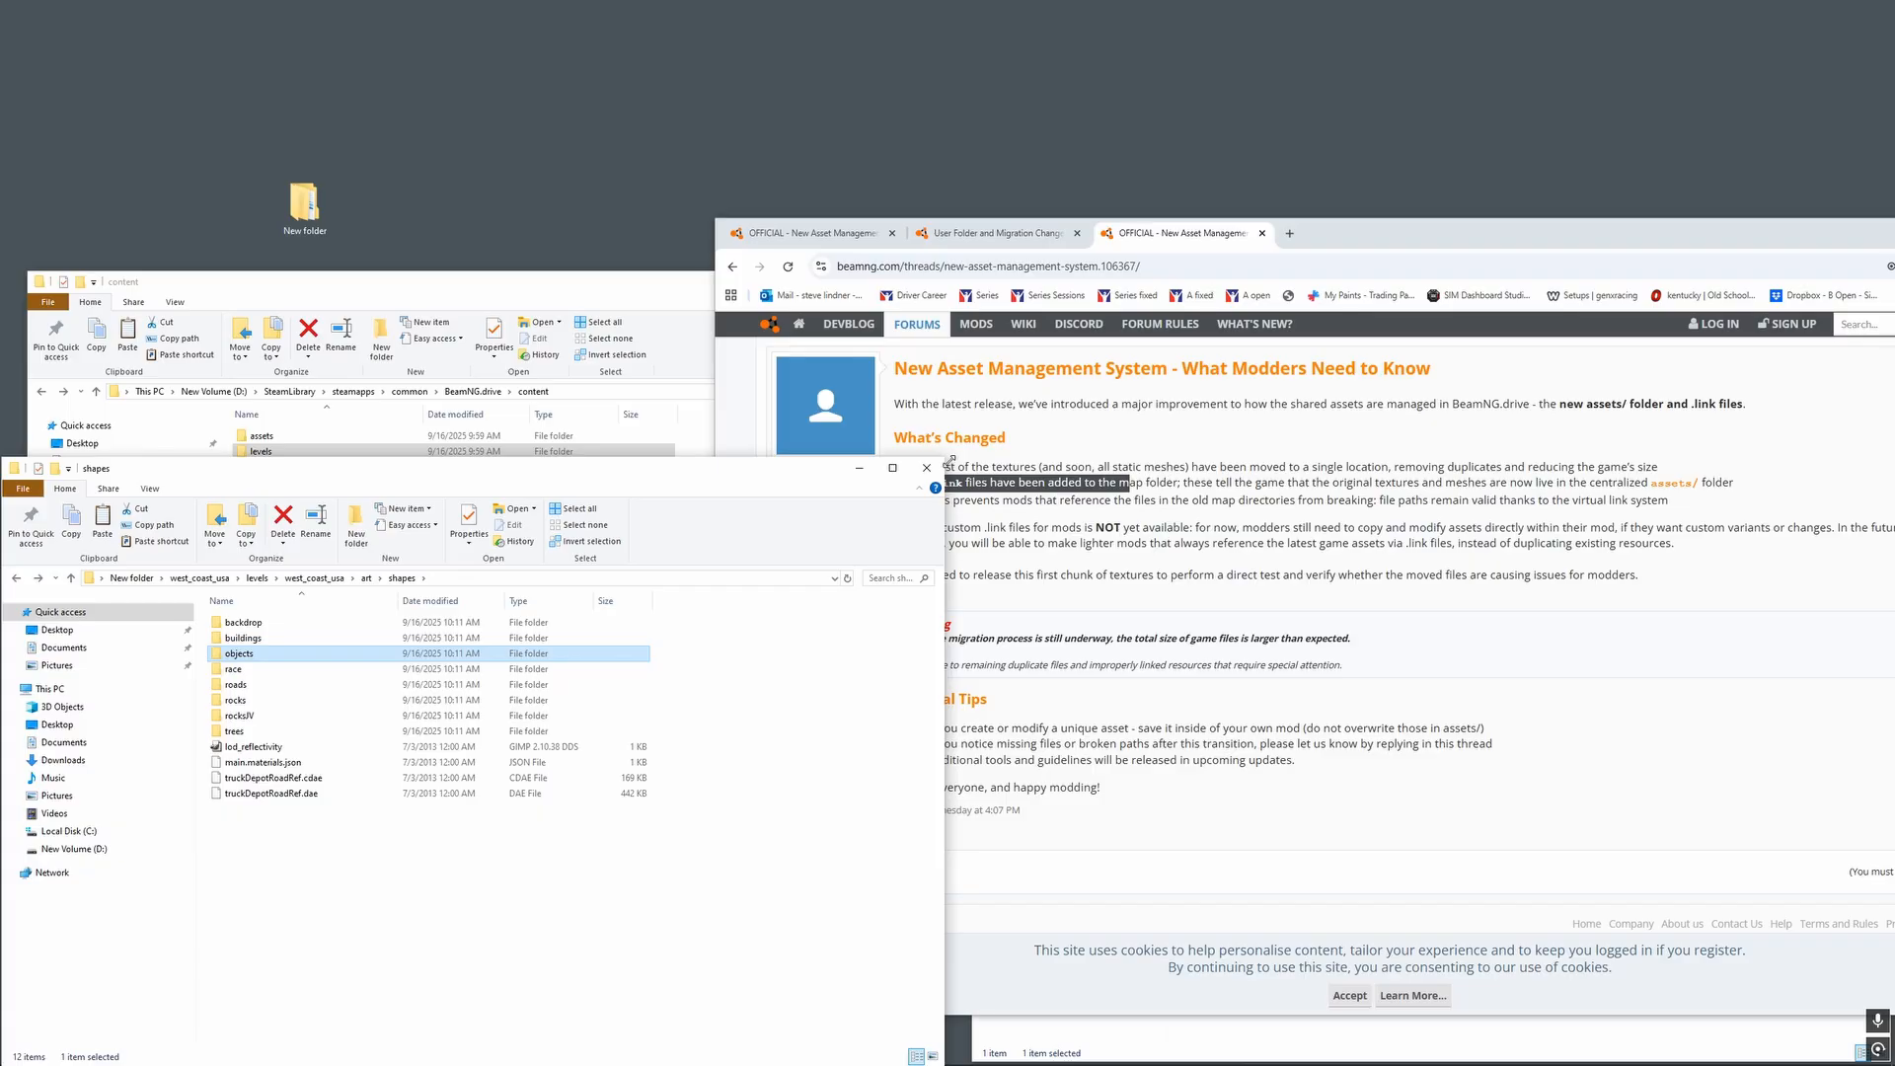
pyautogui.moveTo(946, 461); pyautogui.dragTo(731, 558)
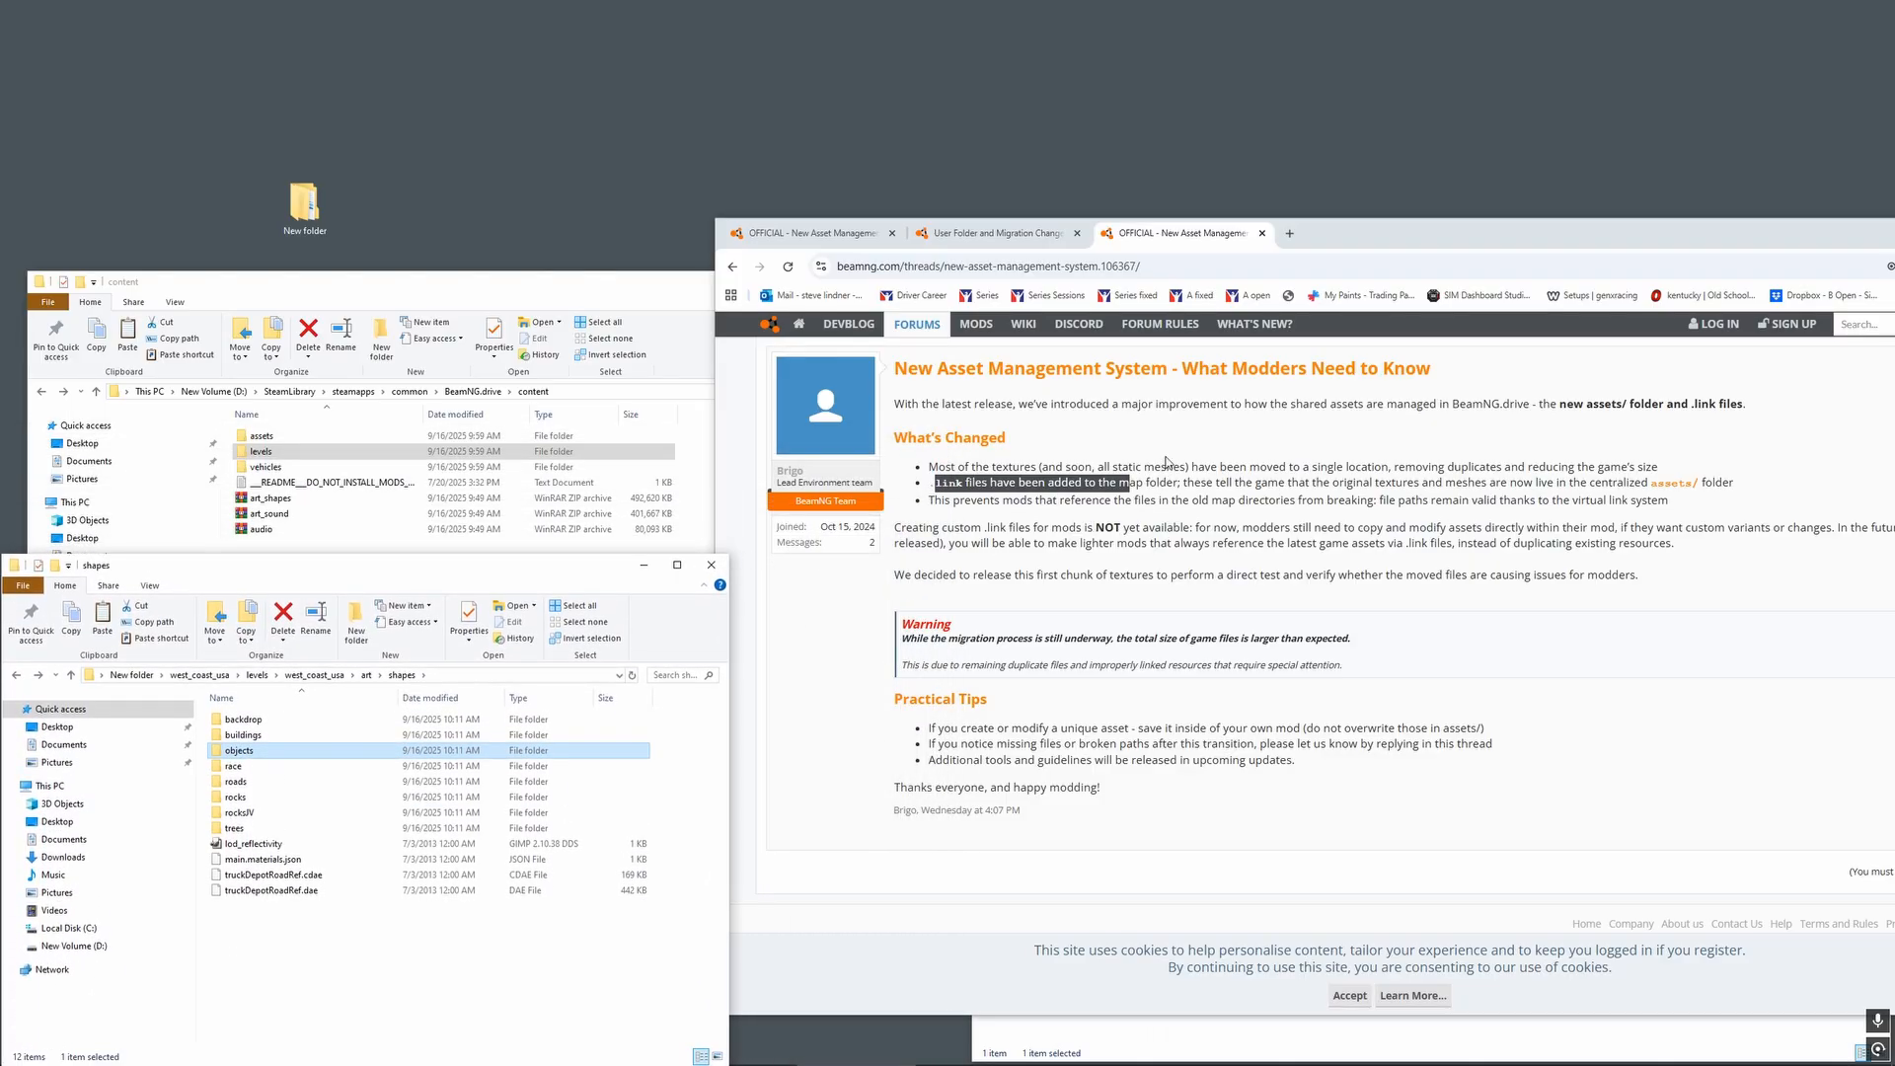
pyautogui.moveTo(1382, 243); pyautogui.dragTo(1168, 259)
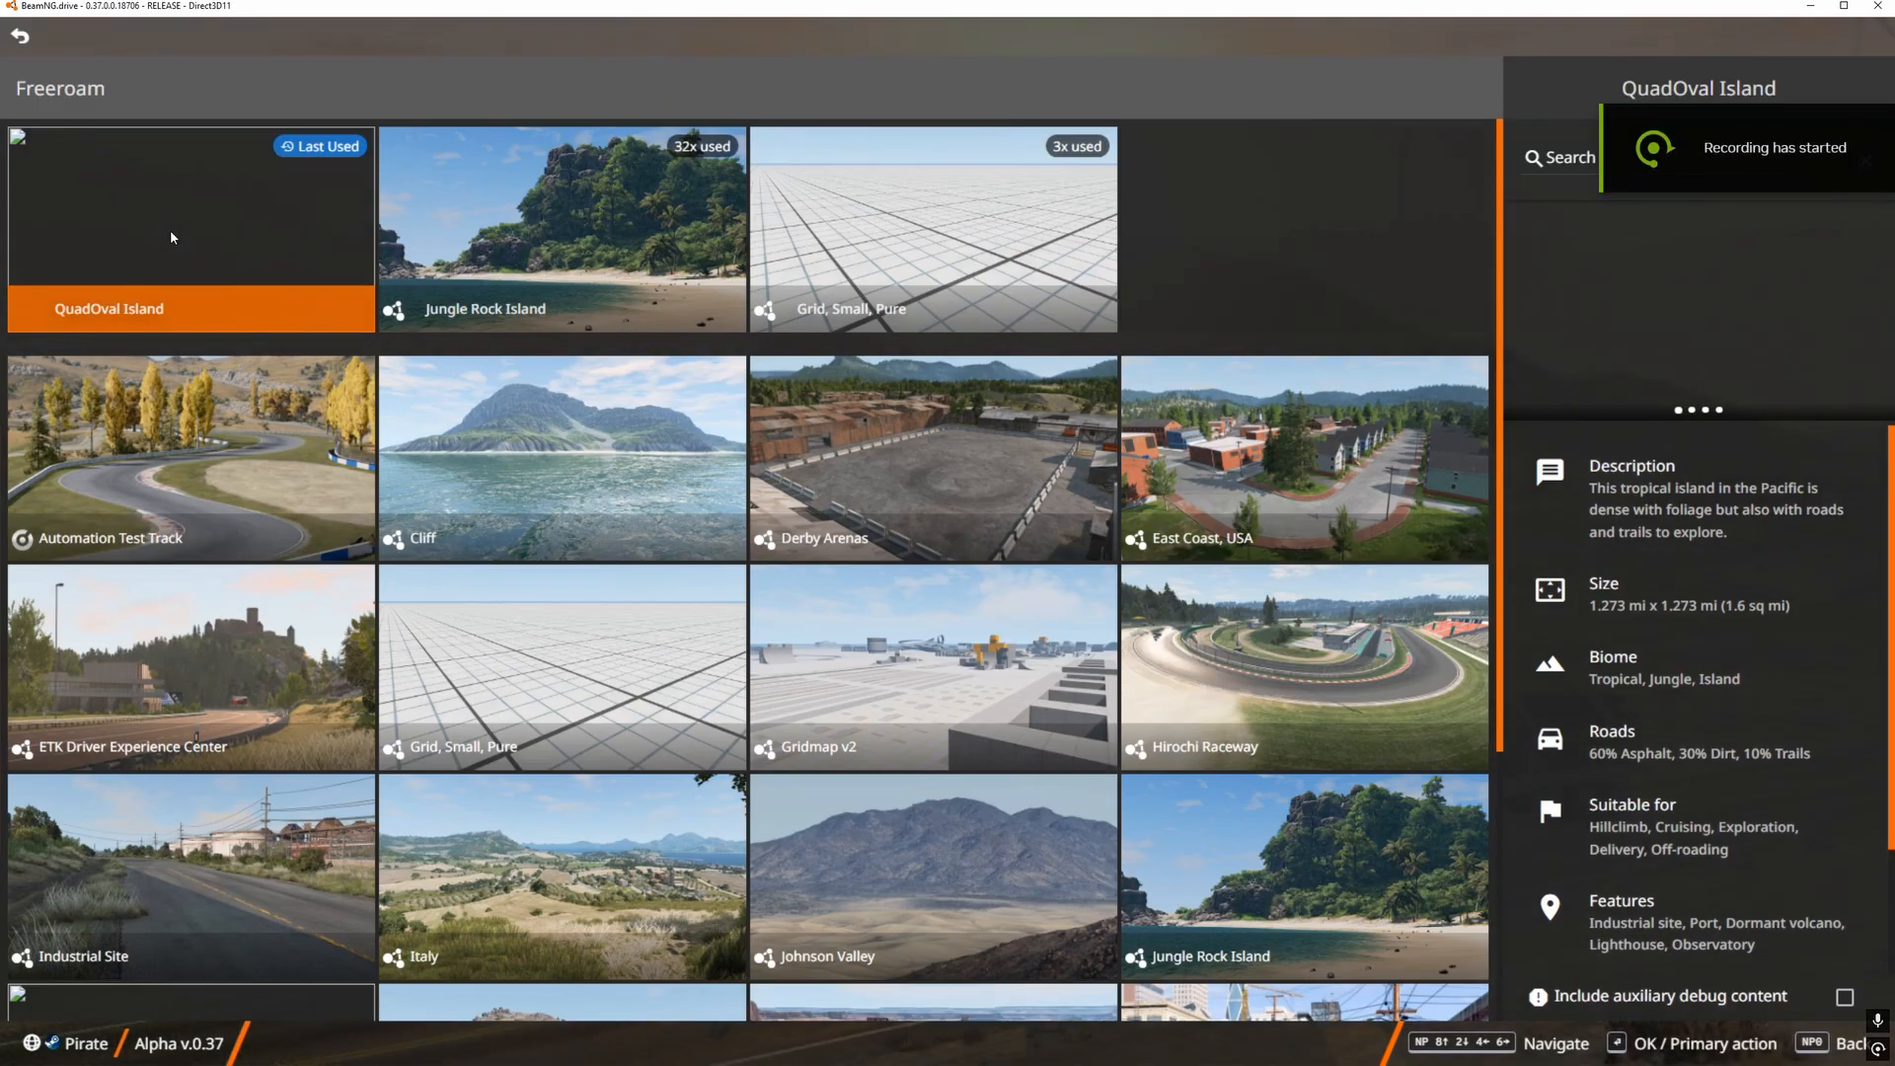
# Close the user levels folder window shown over BeamNG.drive and choose the QuadOval Island map in Freeroam.
pyautogui.hotkey('alt', 'Tab')
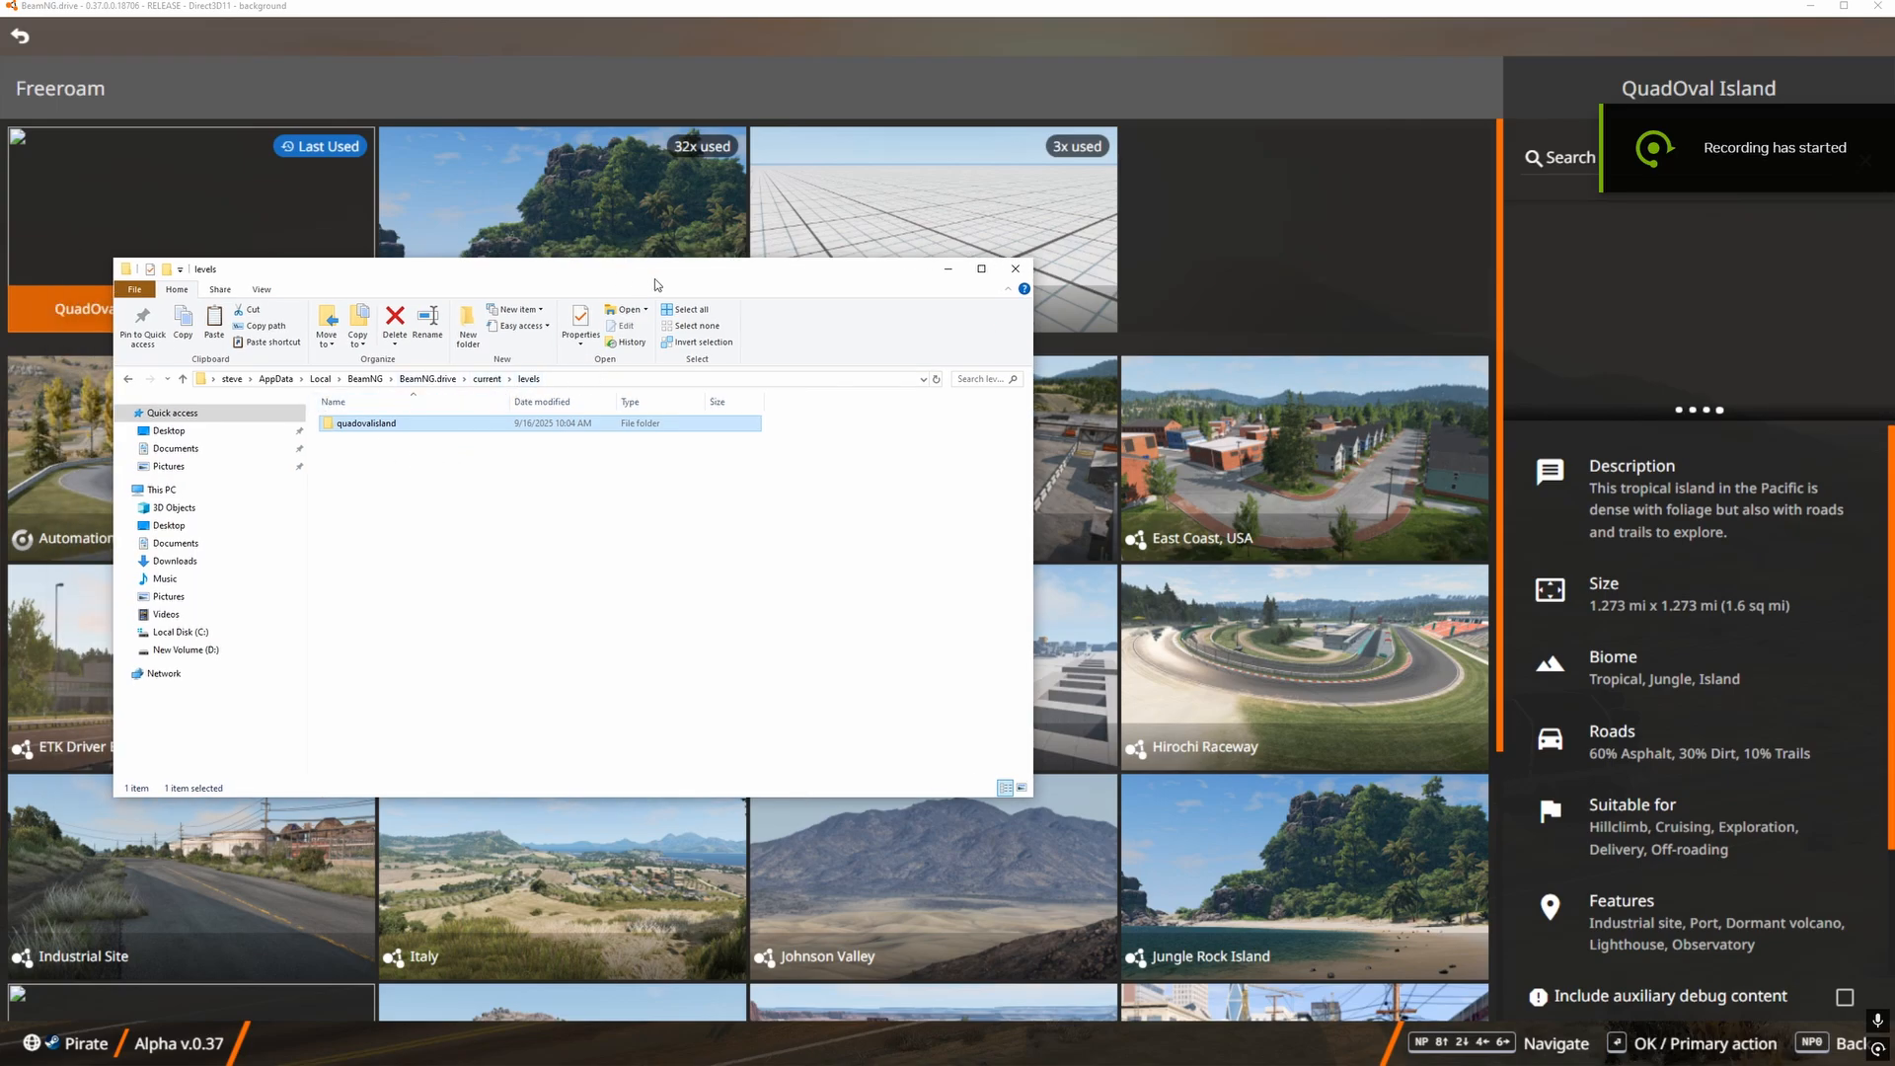
pyautogui.hotkey('alt', 'F4')
pyautogui.click(234, 240)
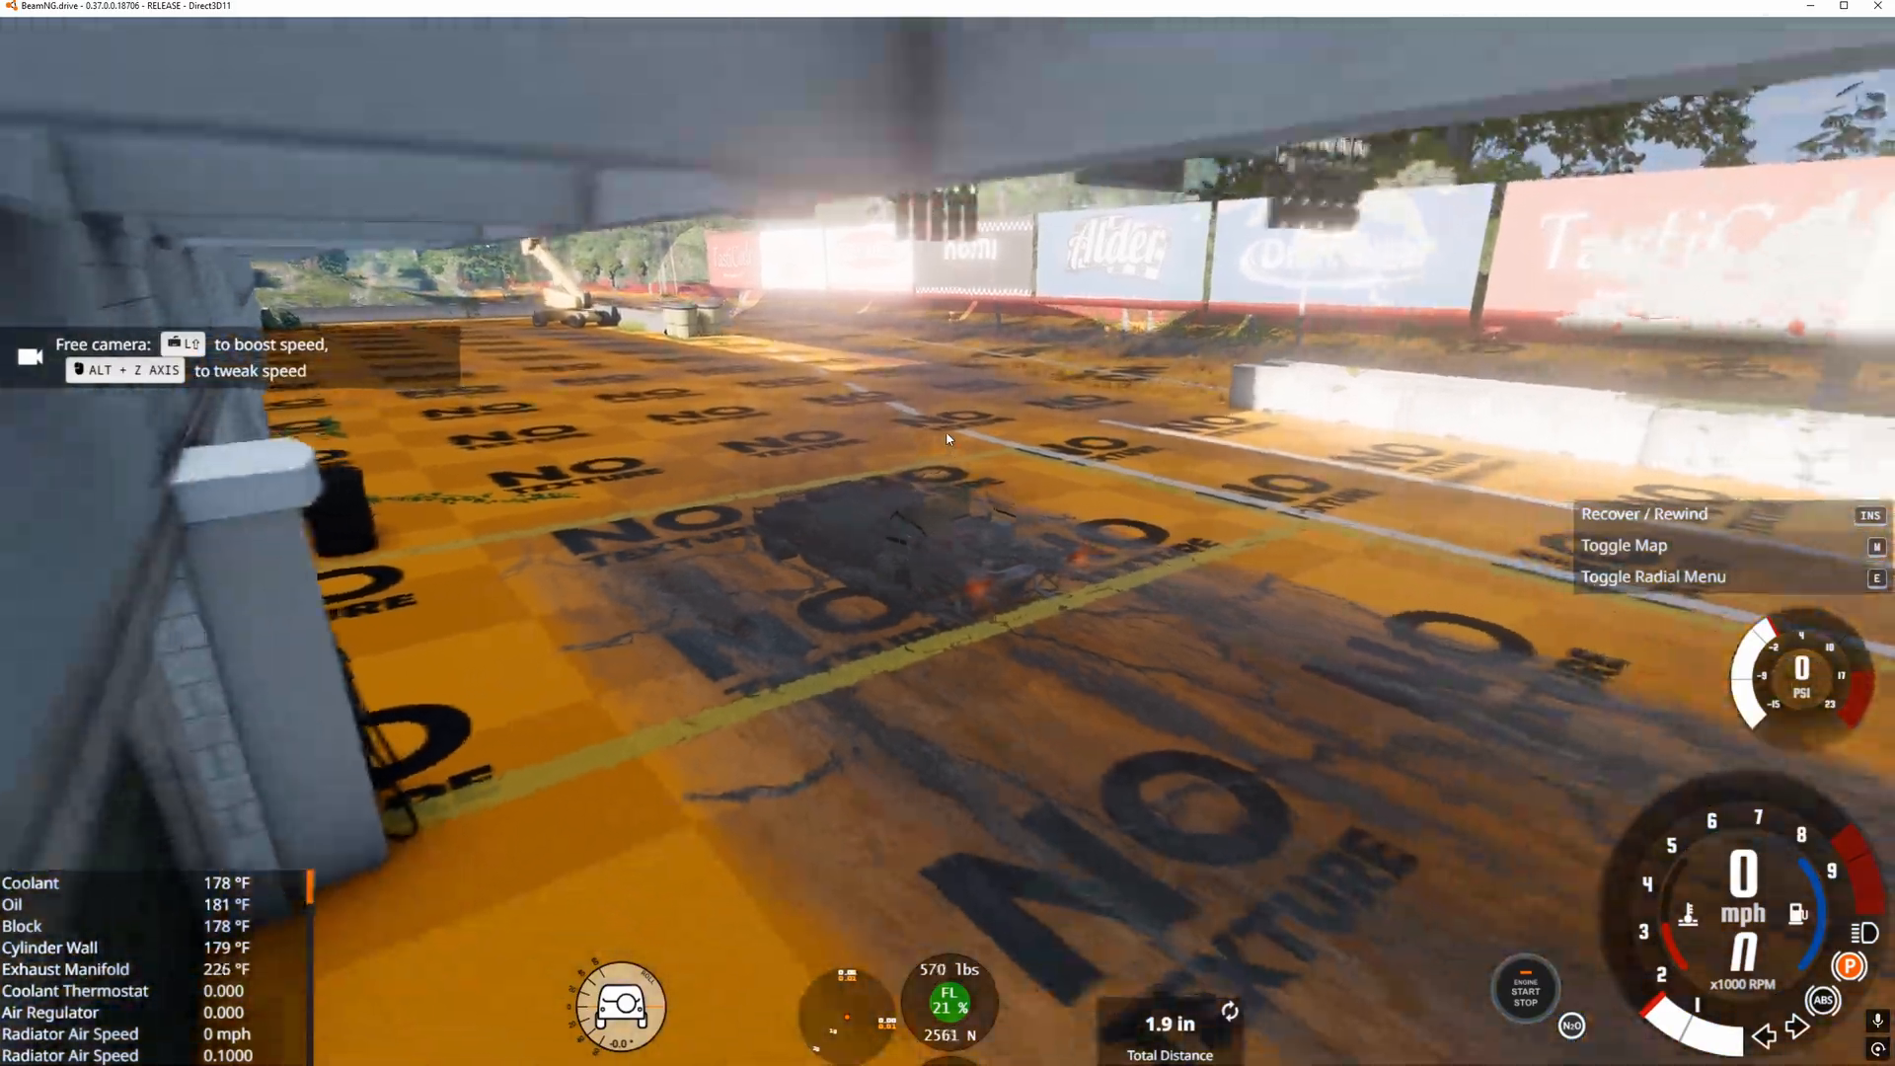
# Fly the free camera around QuadOval Island to examine the track surface, industrial buildings, elevated roadway and port for missing textures.
pyautogui.press('s')
pyautogui.moveTo(947, 438); pyautogui.dragTo(287, 321, button='right')
pyautogui.press('w')
pyautogui.press('d')
pyautogui.moveTo(948, 533); pyautogui.dragTo(1318, 671, button='right')
pyautogui.press('w')
pyautogui.keyDown('alt'); pyautogui.scroll(1, 948, 533); pyautogui.keyUp('alt')
pyautogui.press('w')
pyautogui.press('w')
pyautogui.press('w')
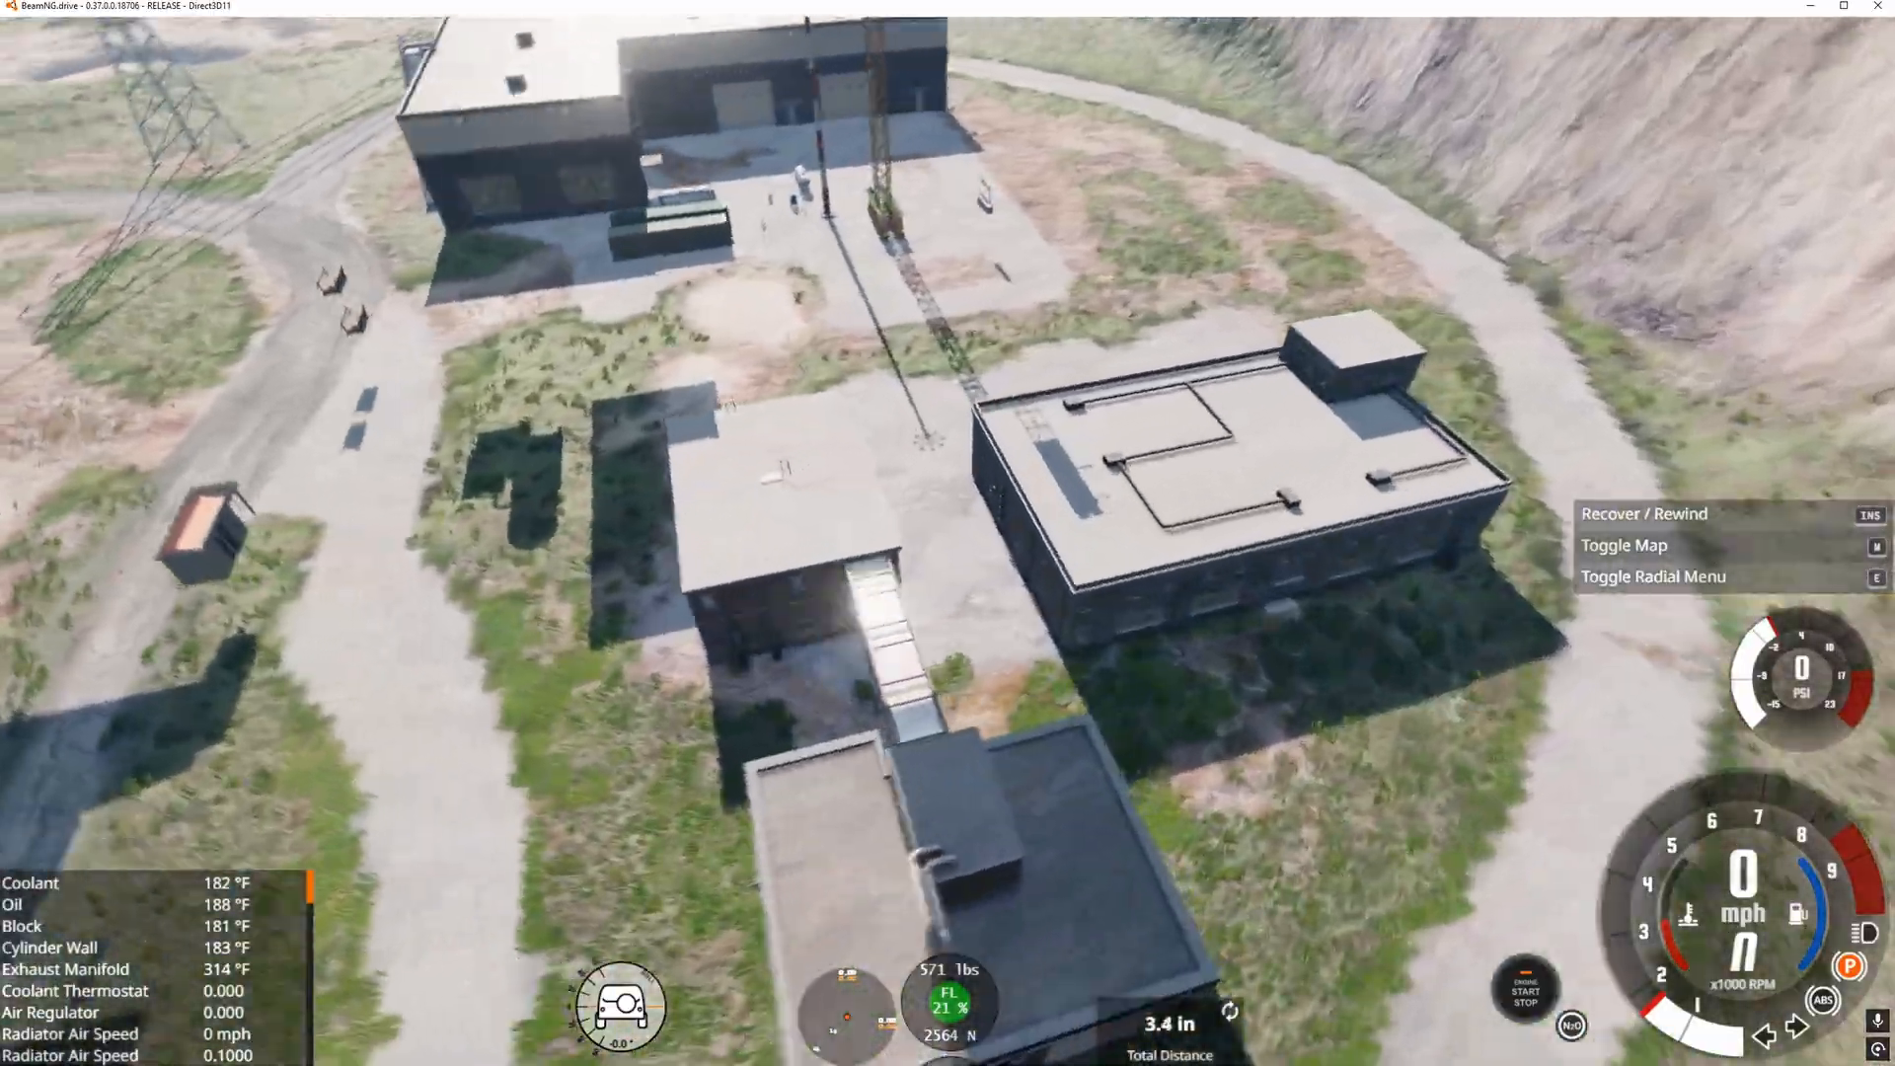
pyautogui.press('w')
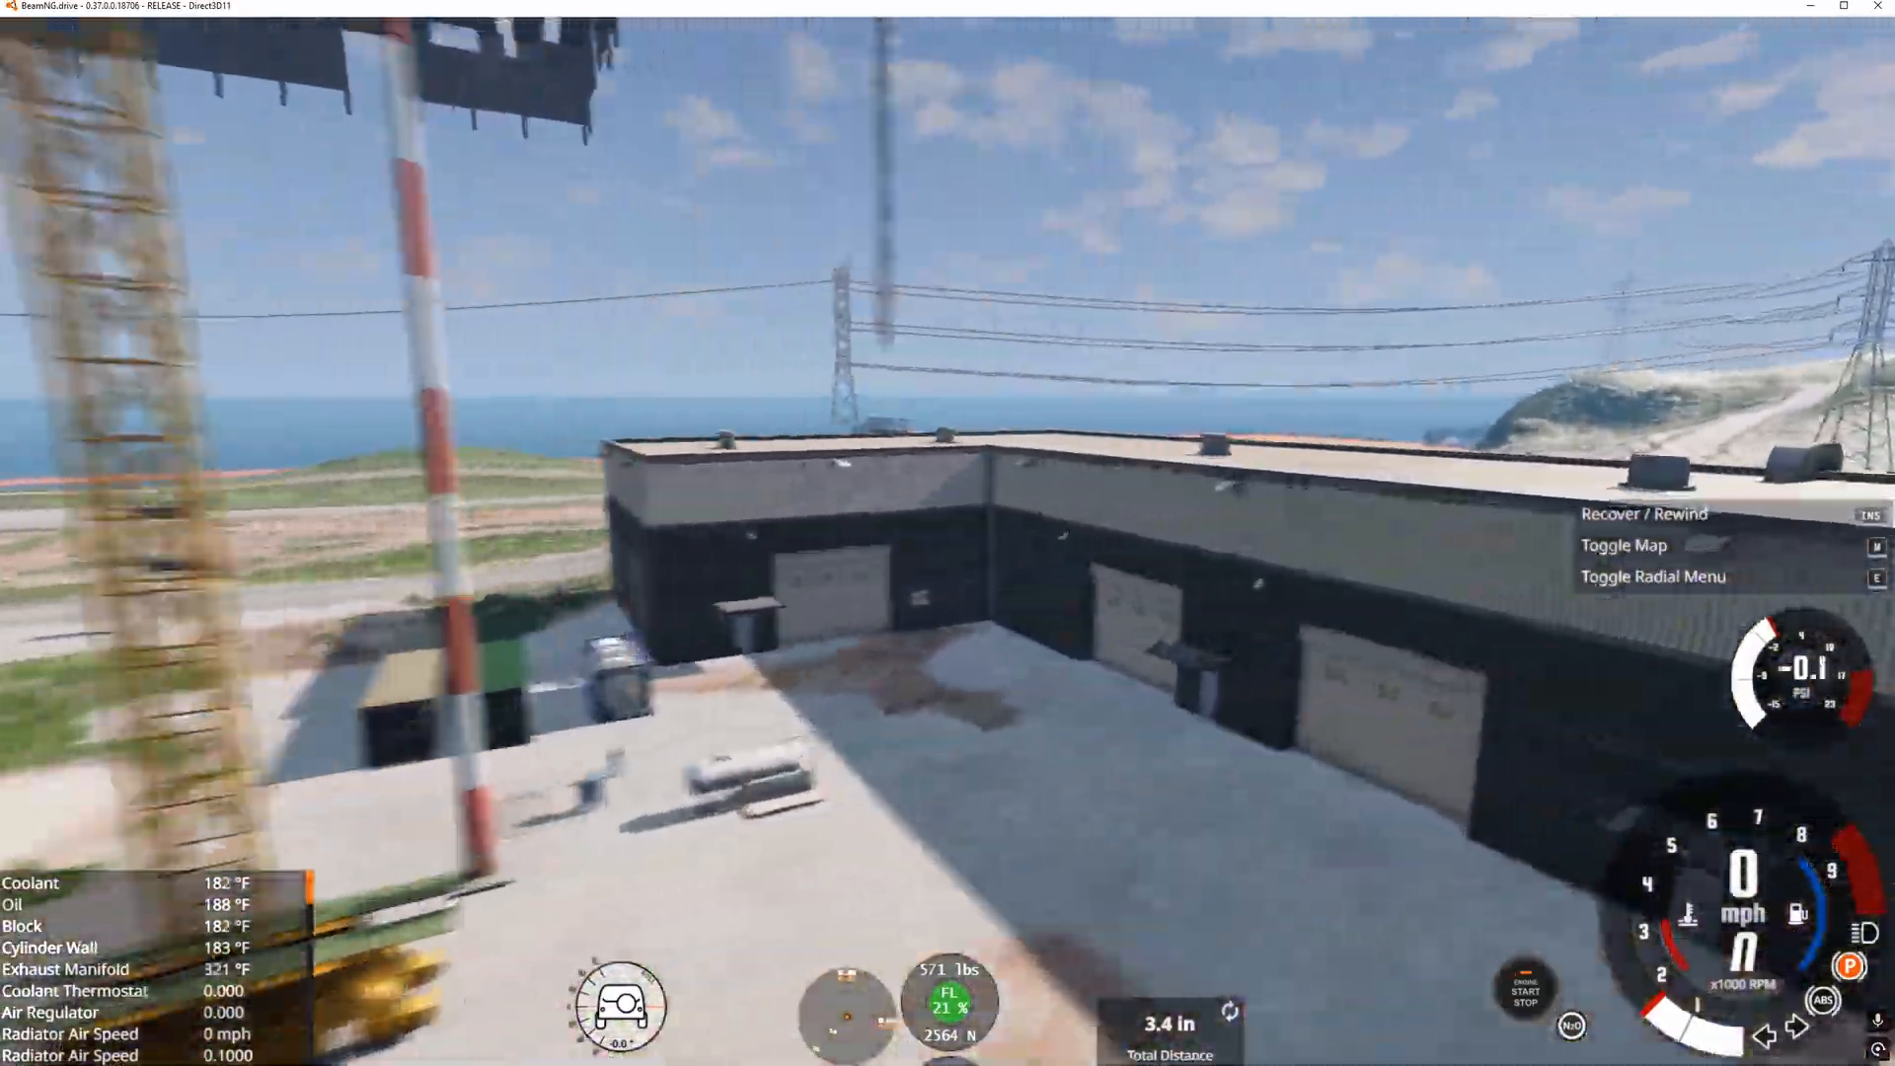
pyautogui.press('w')
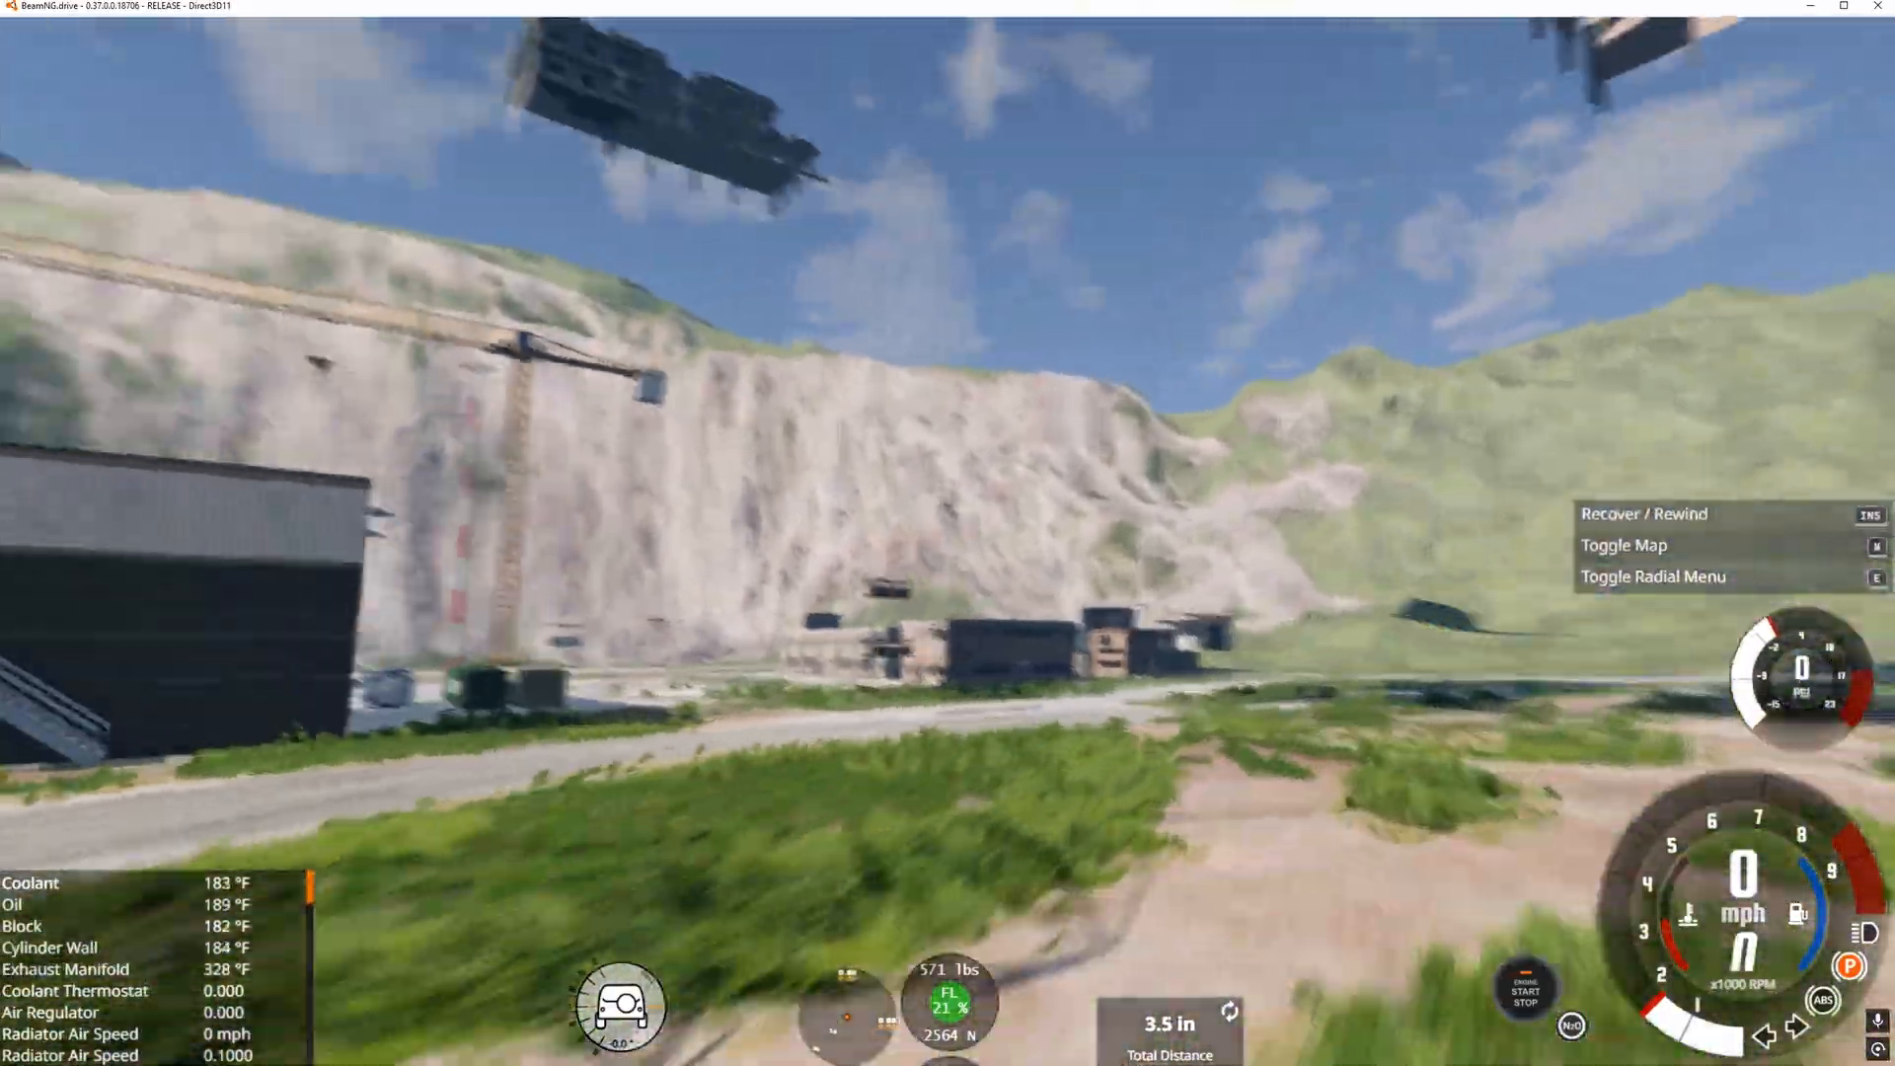
pyautogui.press('w')
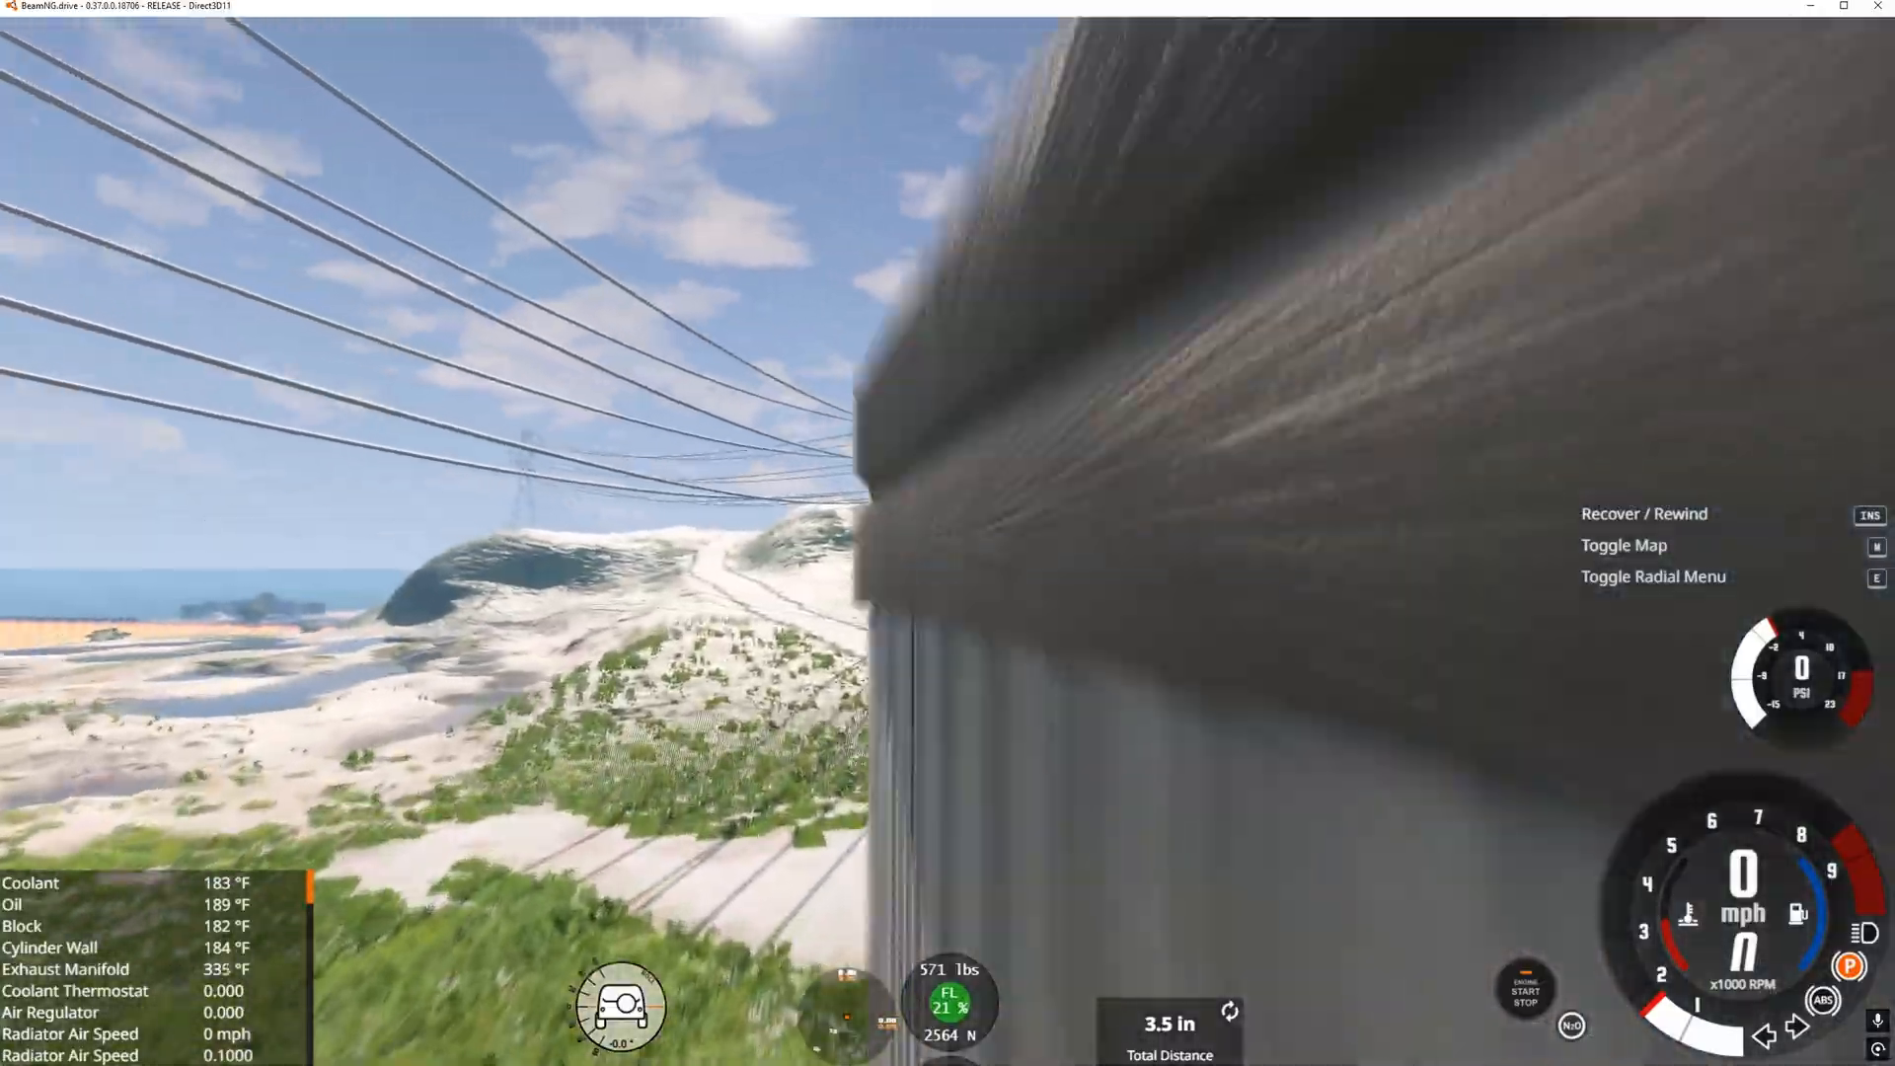
pyautogui.press('w')
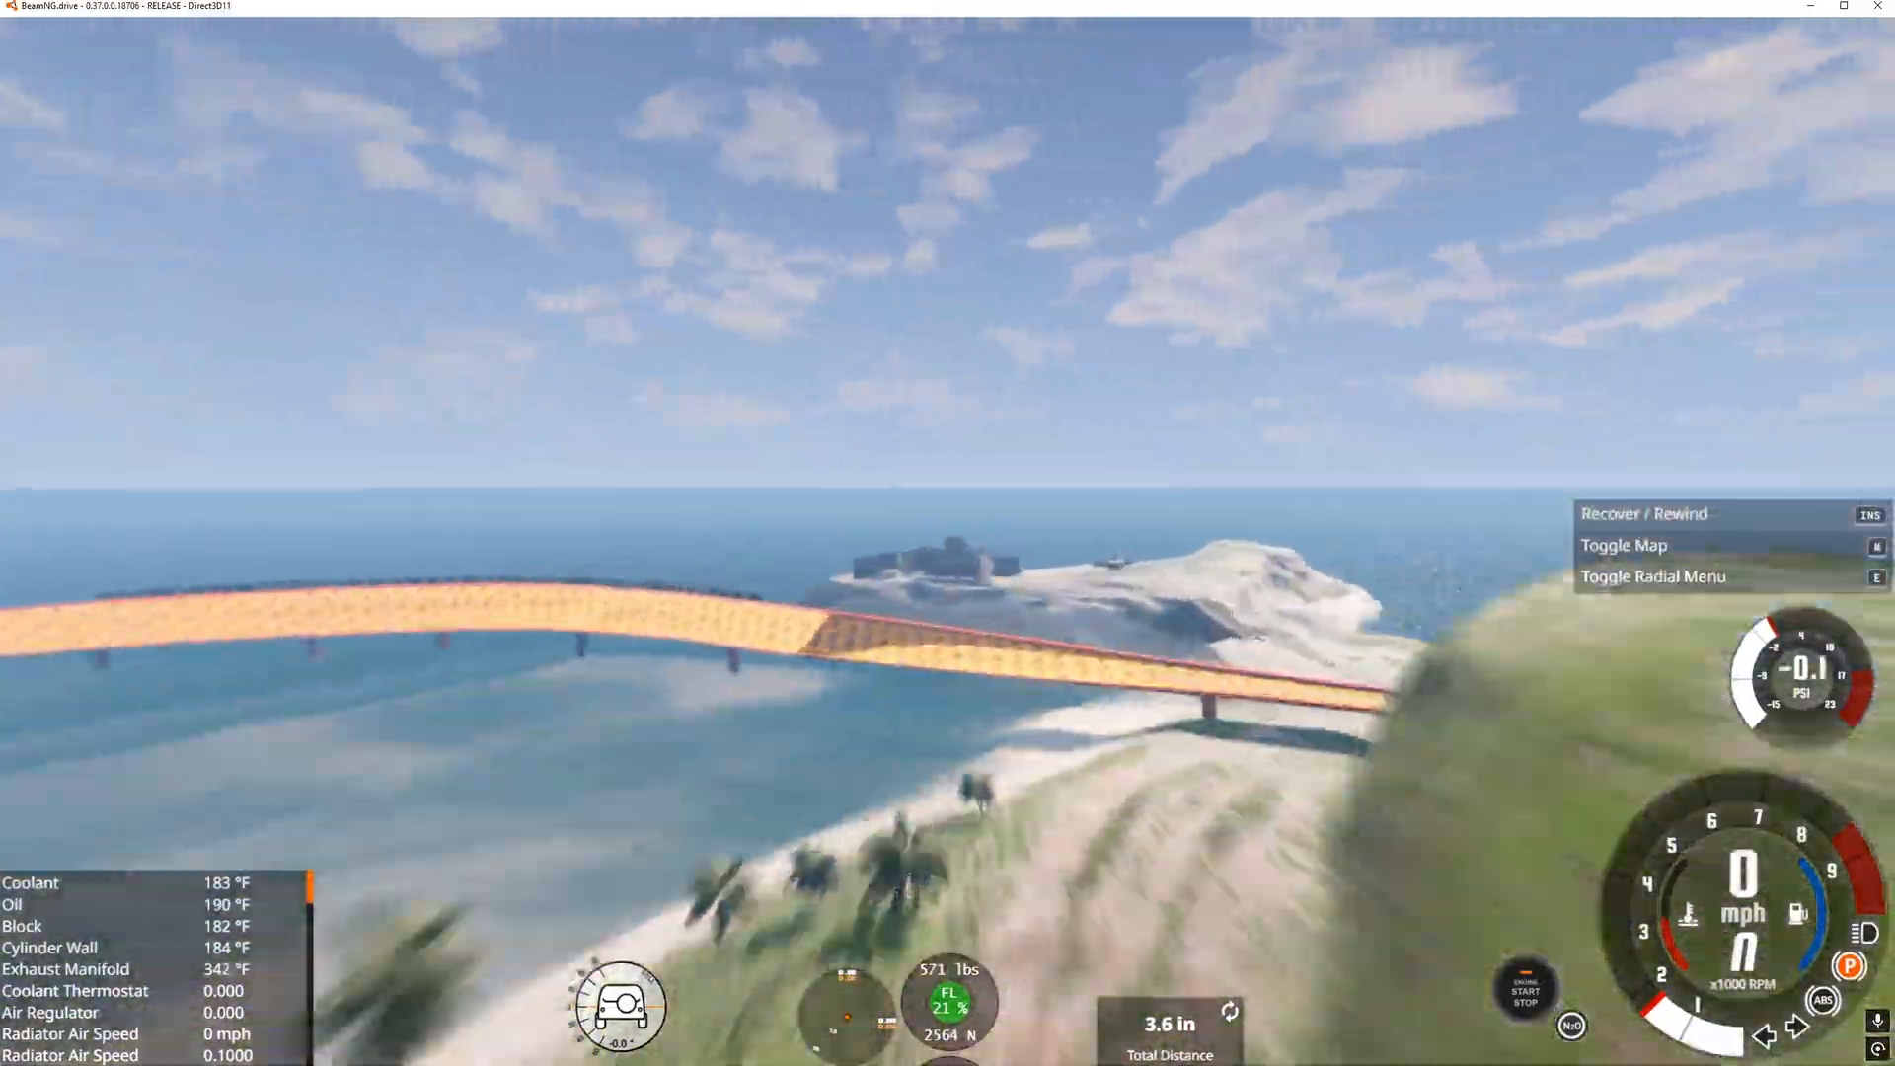
pyautogui.press('w')
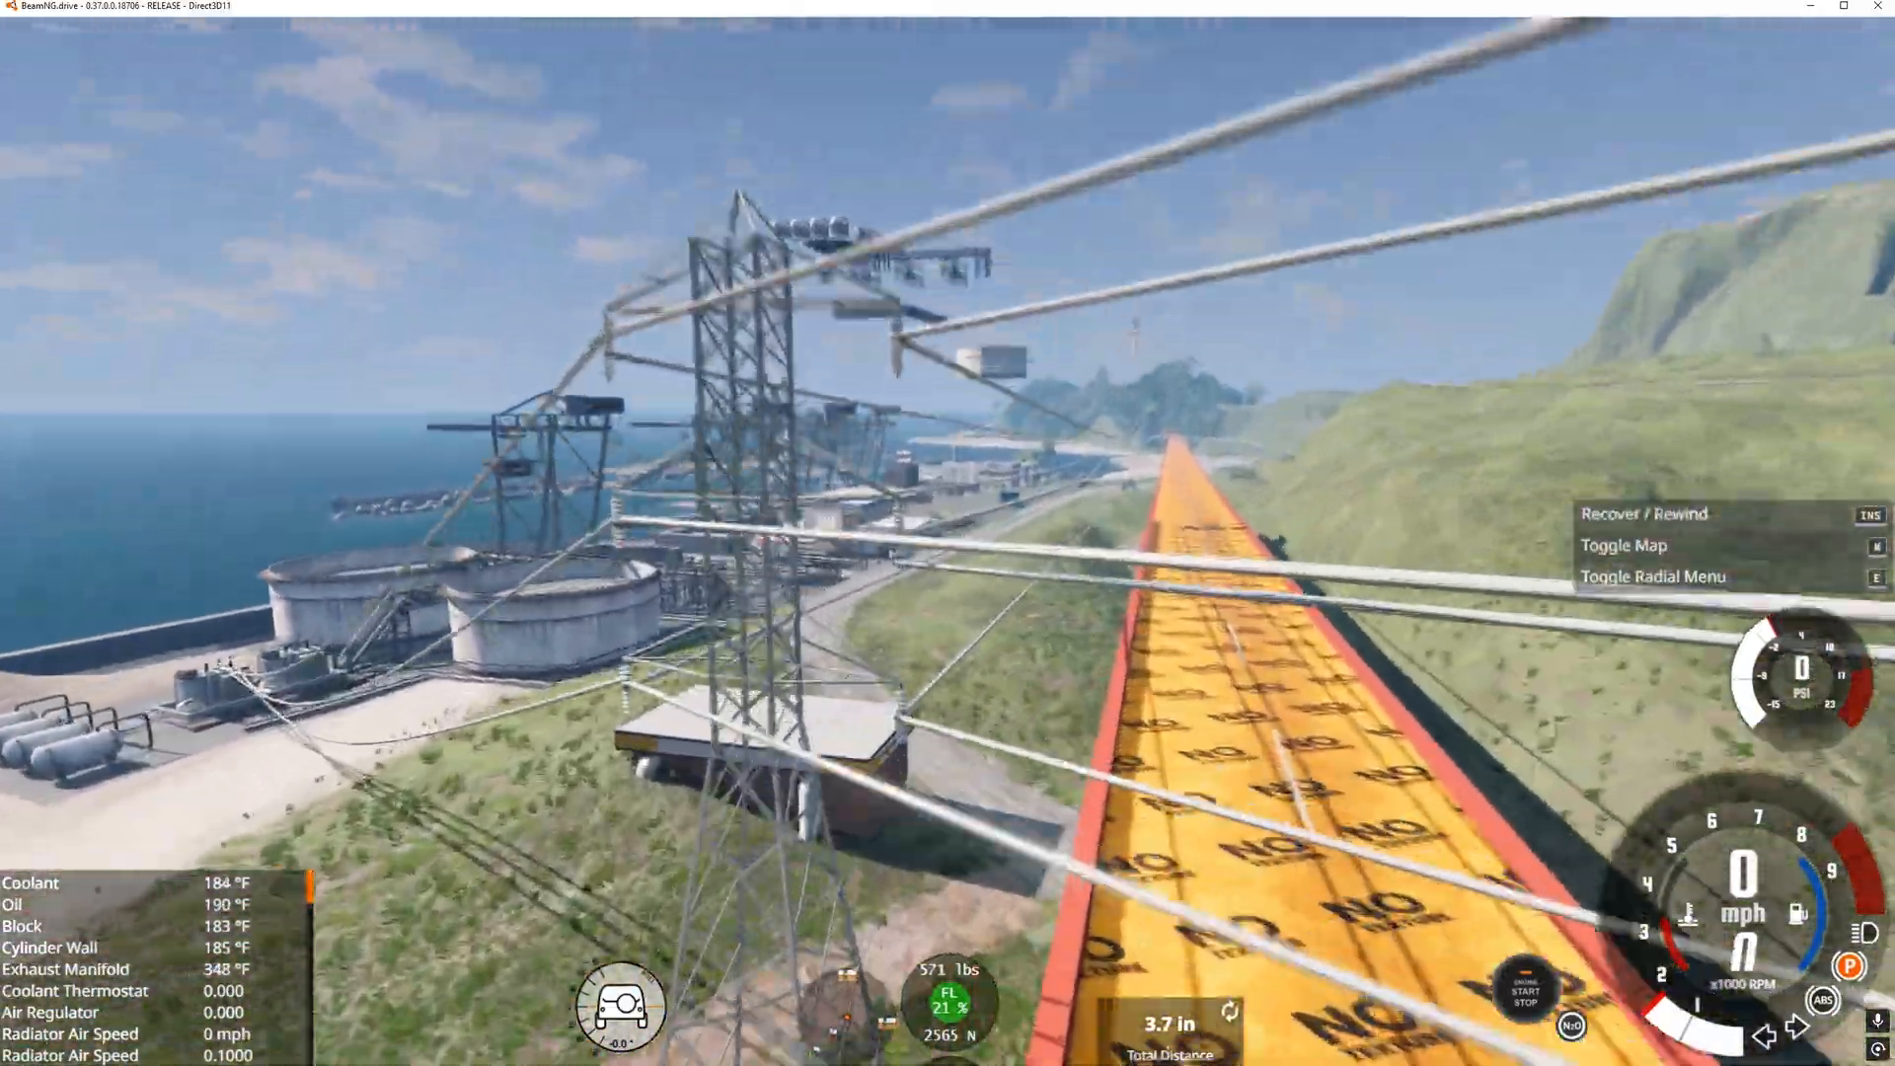
pyautogui.press('w')
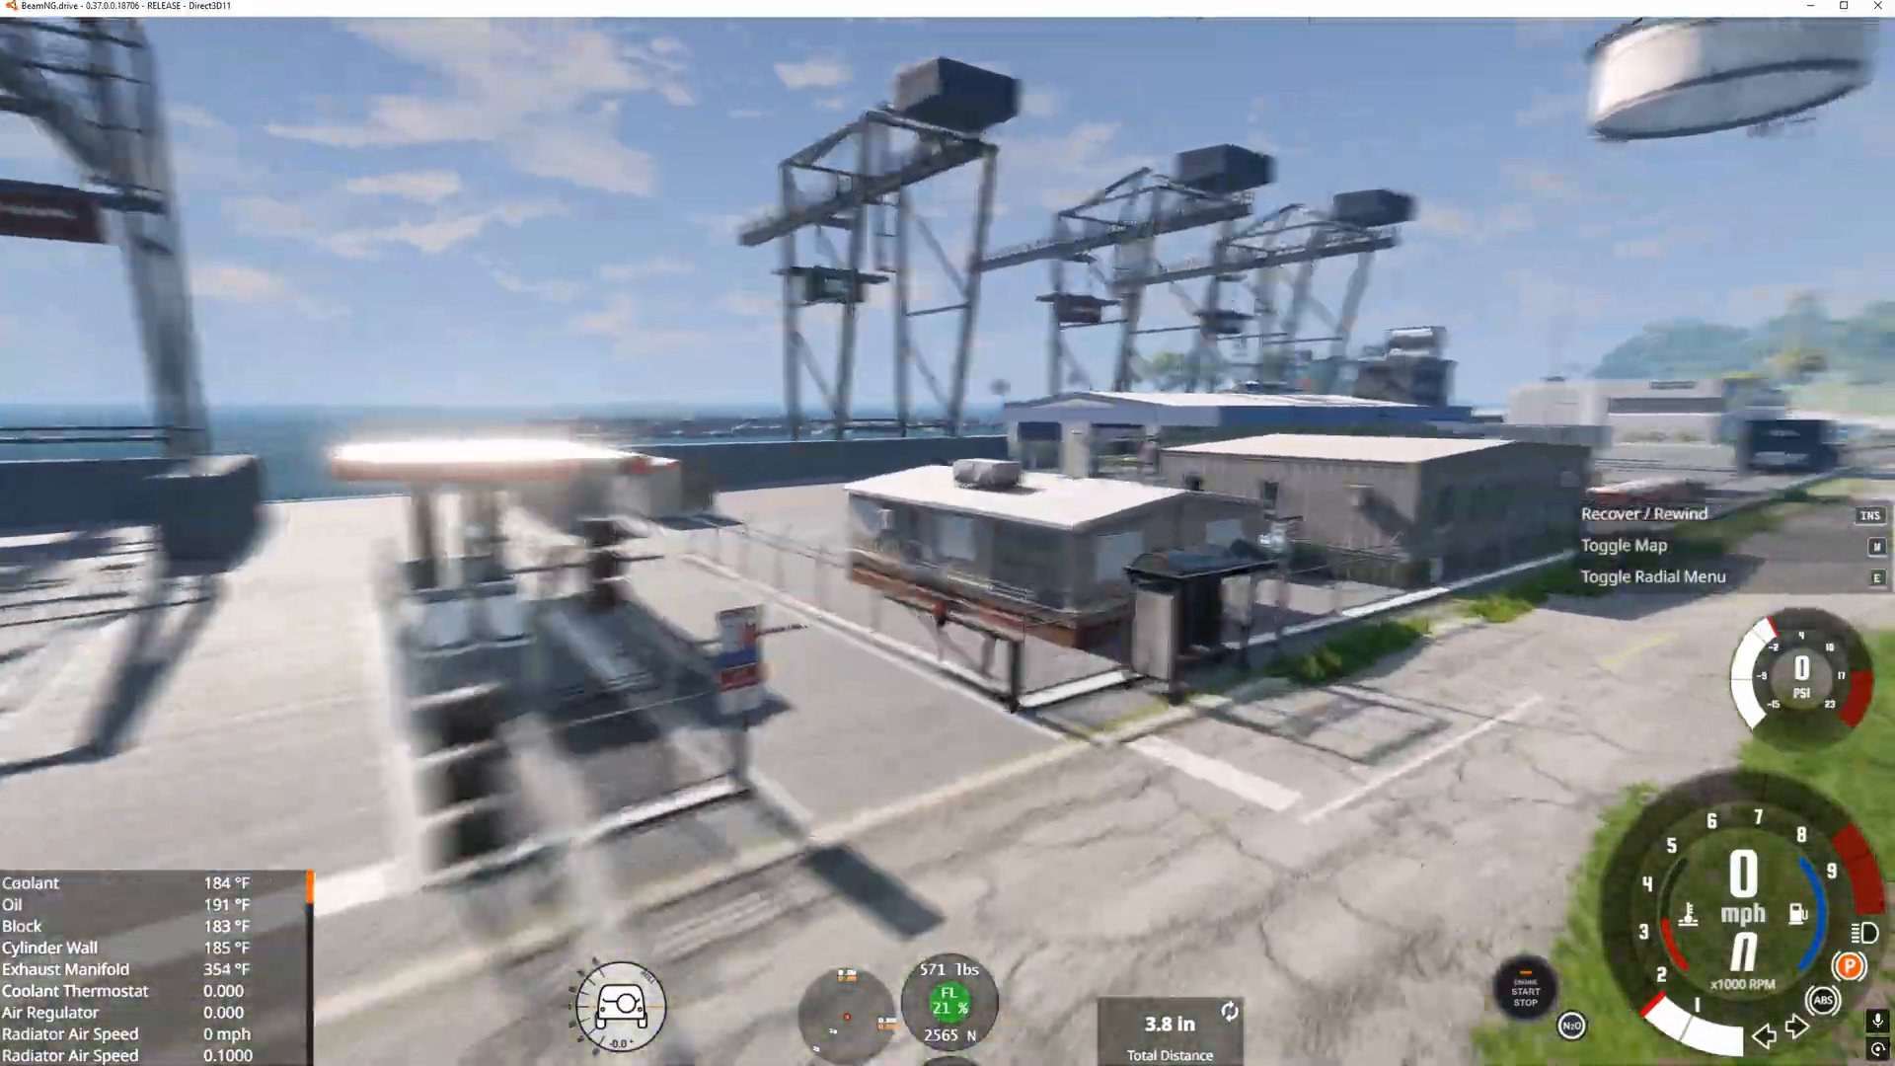
pyautogui.press('w')
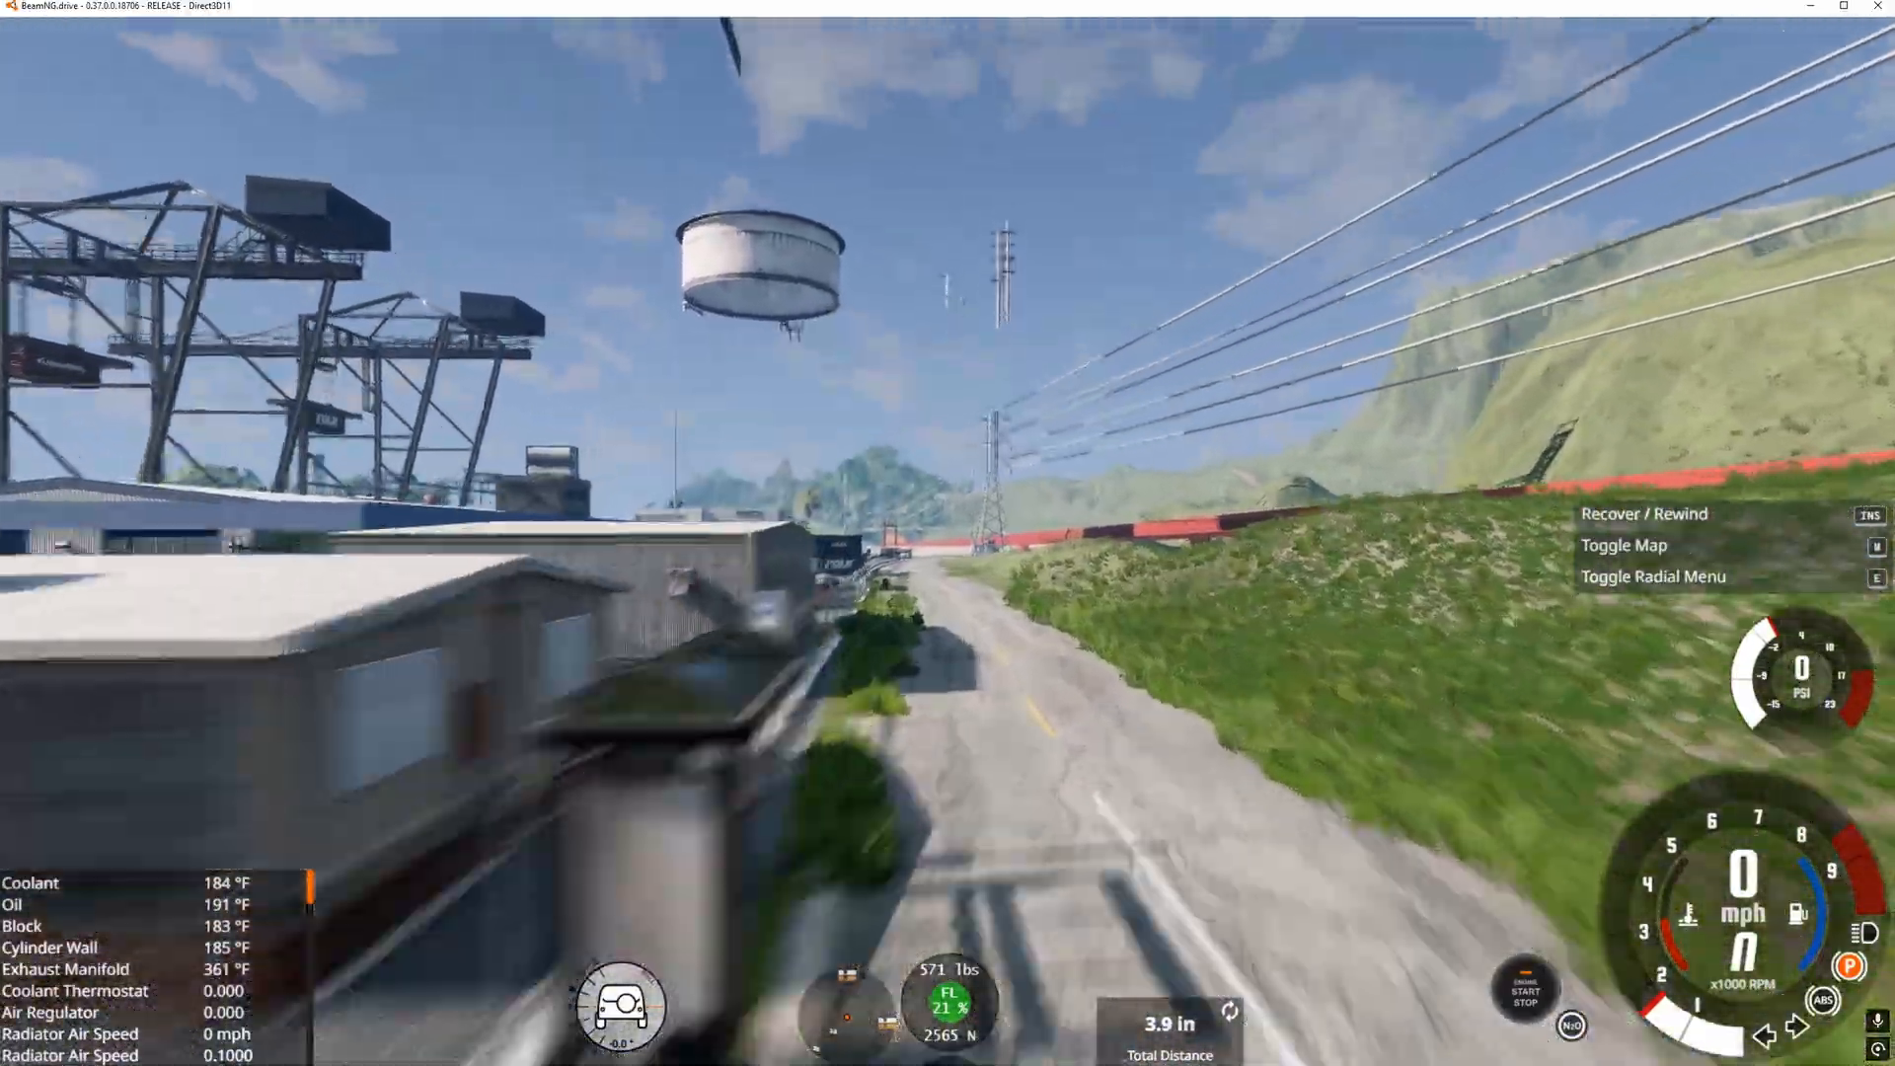
pyautogui.press('w')
# Open the game console, look through the log for resource and material loading errors, and close the console.
pyautogui.press('`')
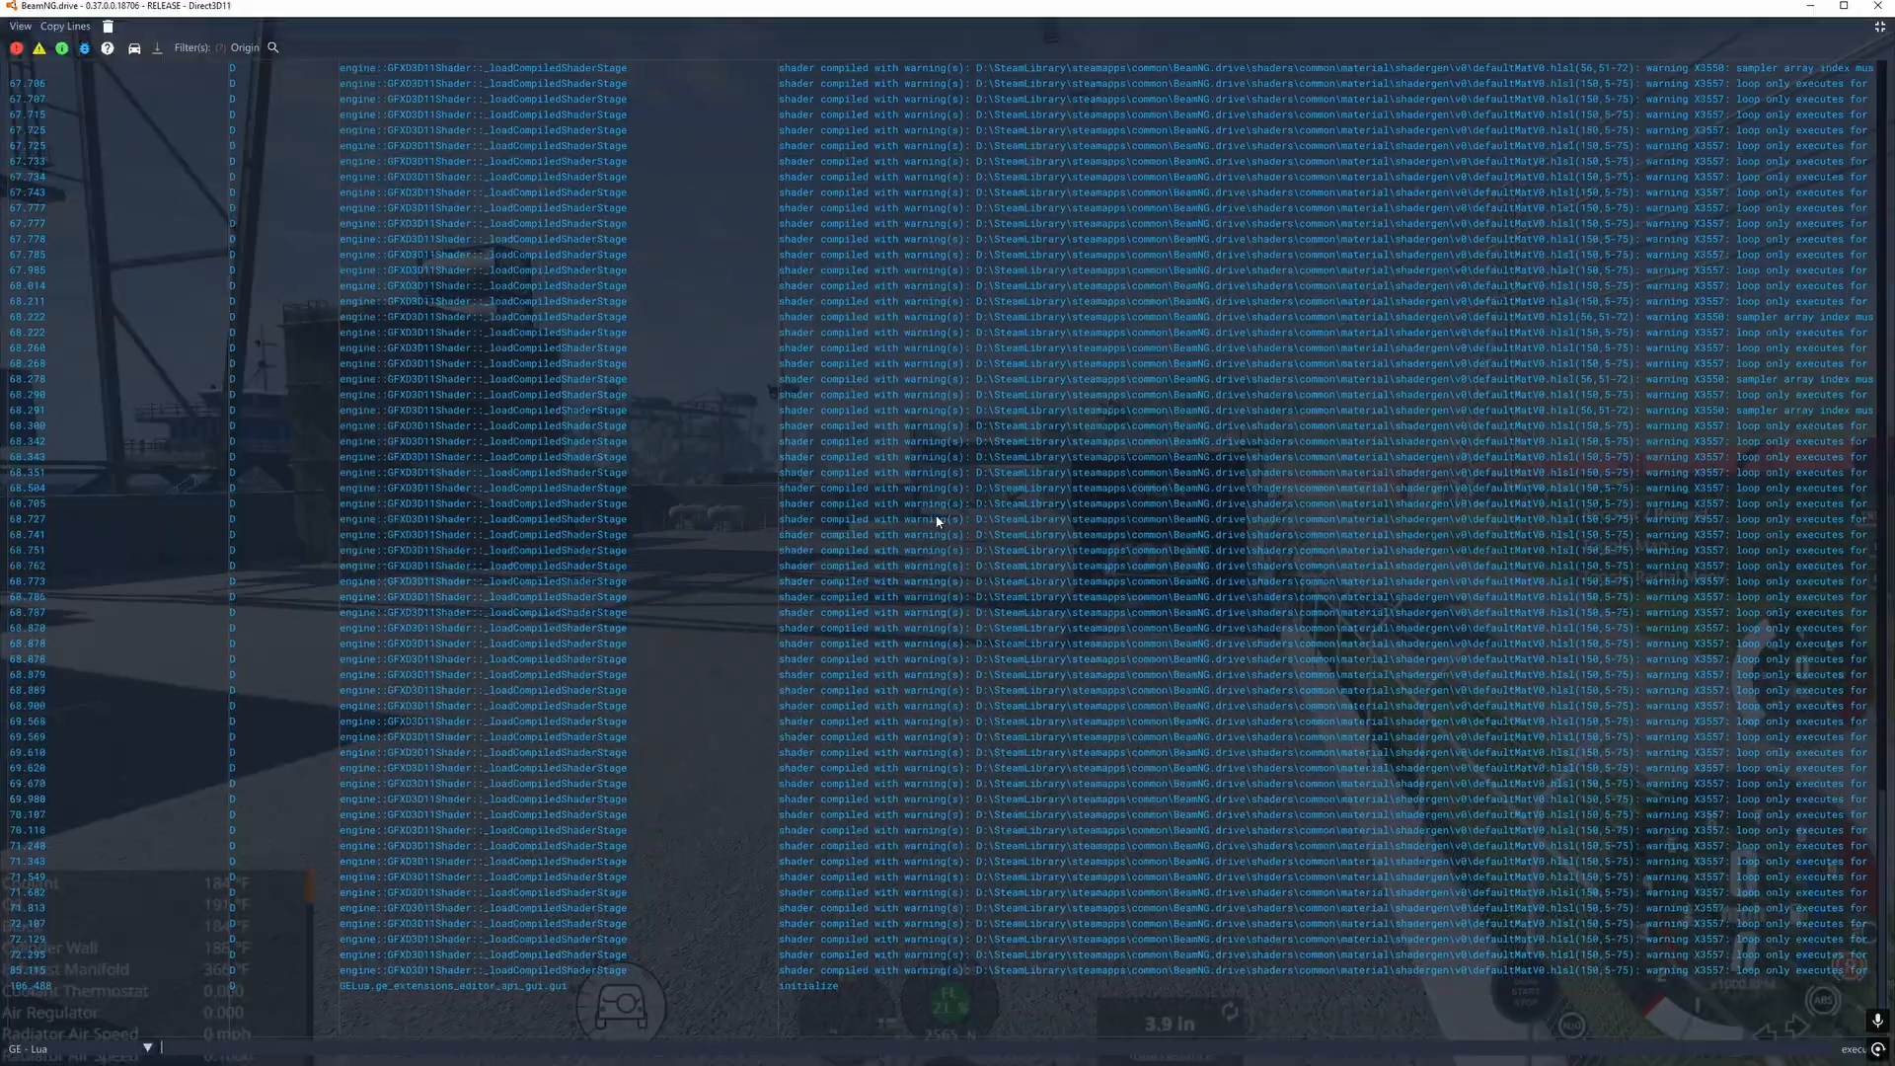
pyautogui.scroll(15, 943, 681)
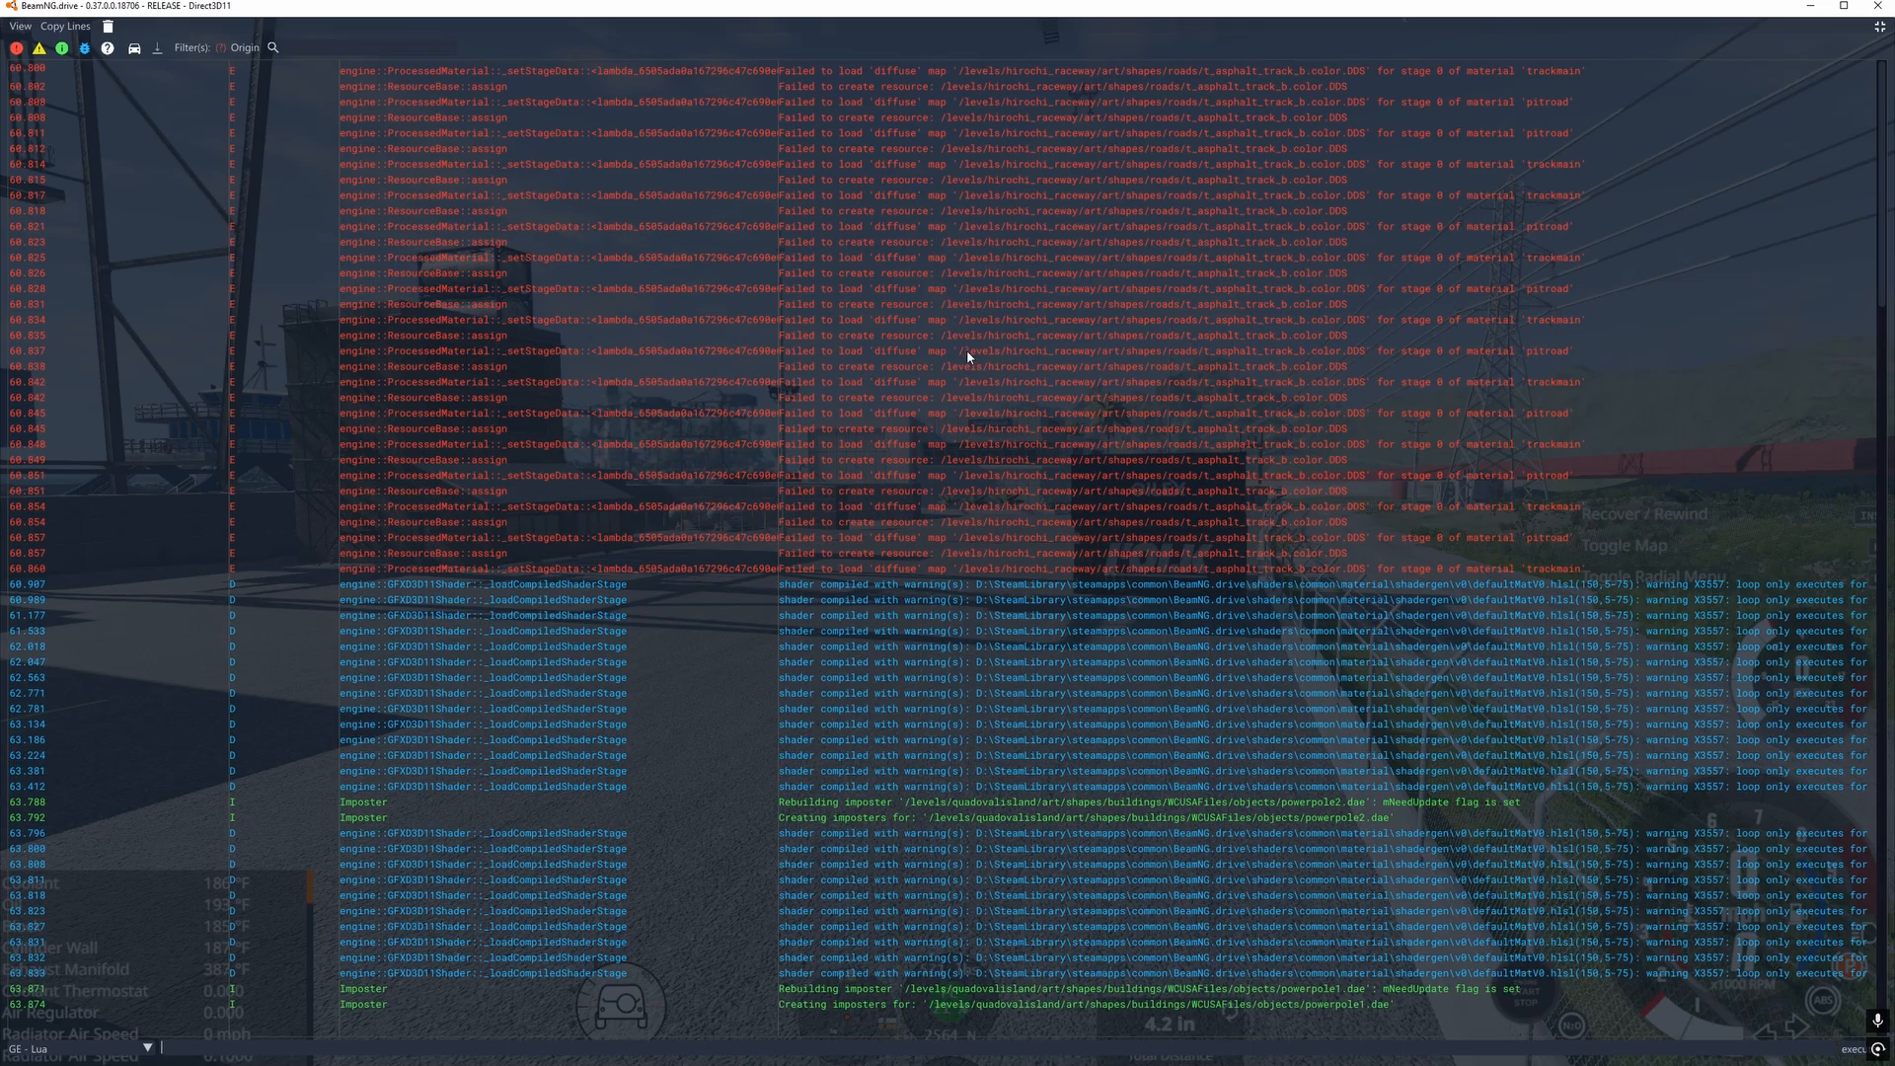
pyautogui.scroll(-12, 884, 530)
pyautogui.scroll(12, 885, 530)
pyautogui.scroll(-12, 894, 536)
pyautogui.scroll(12, 879, 565)
pyautogui.scroll(-12, 750, 489)
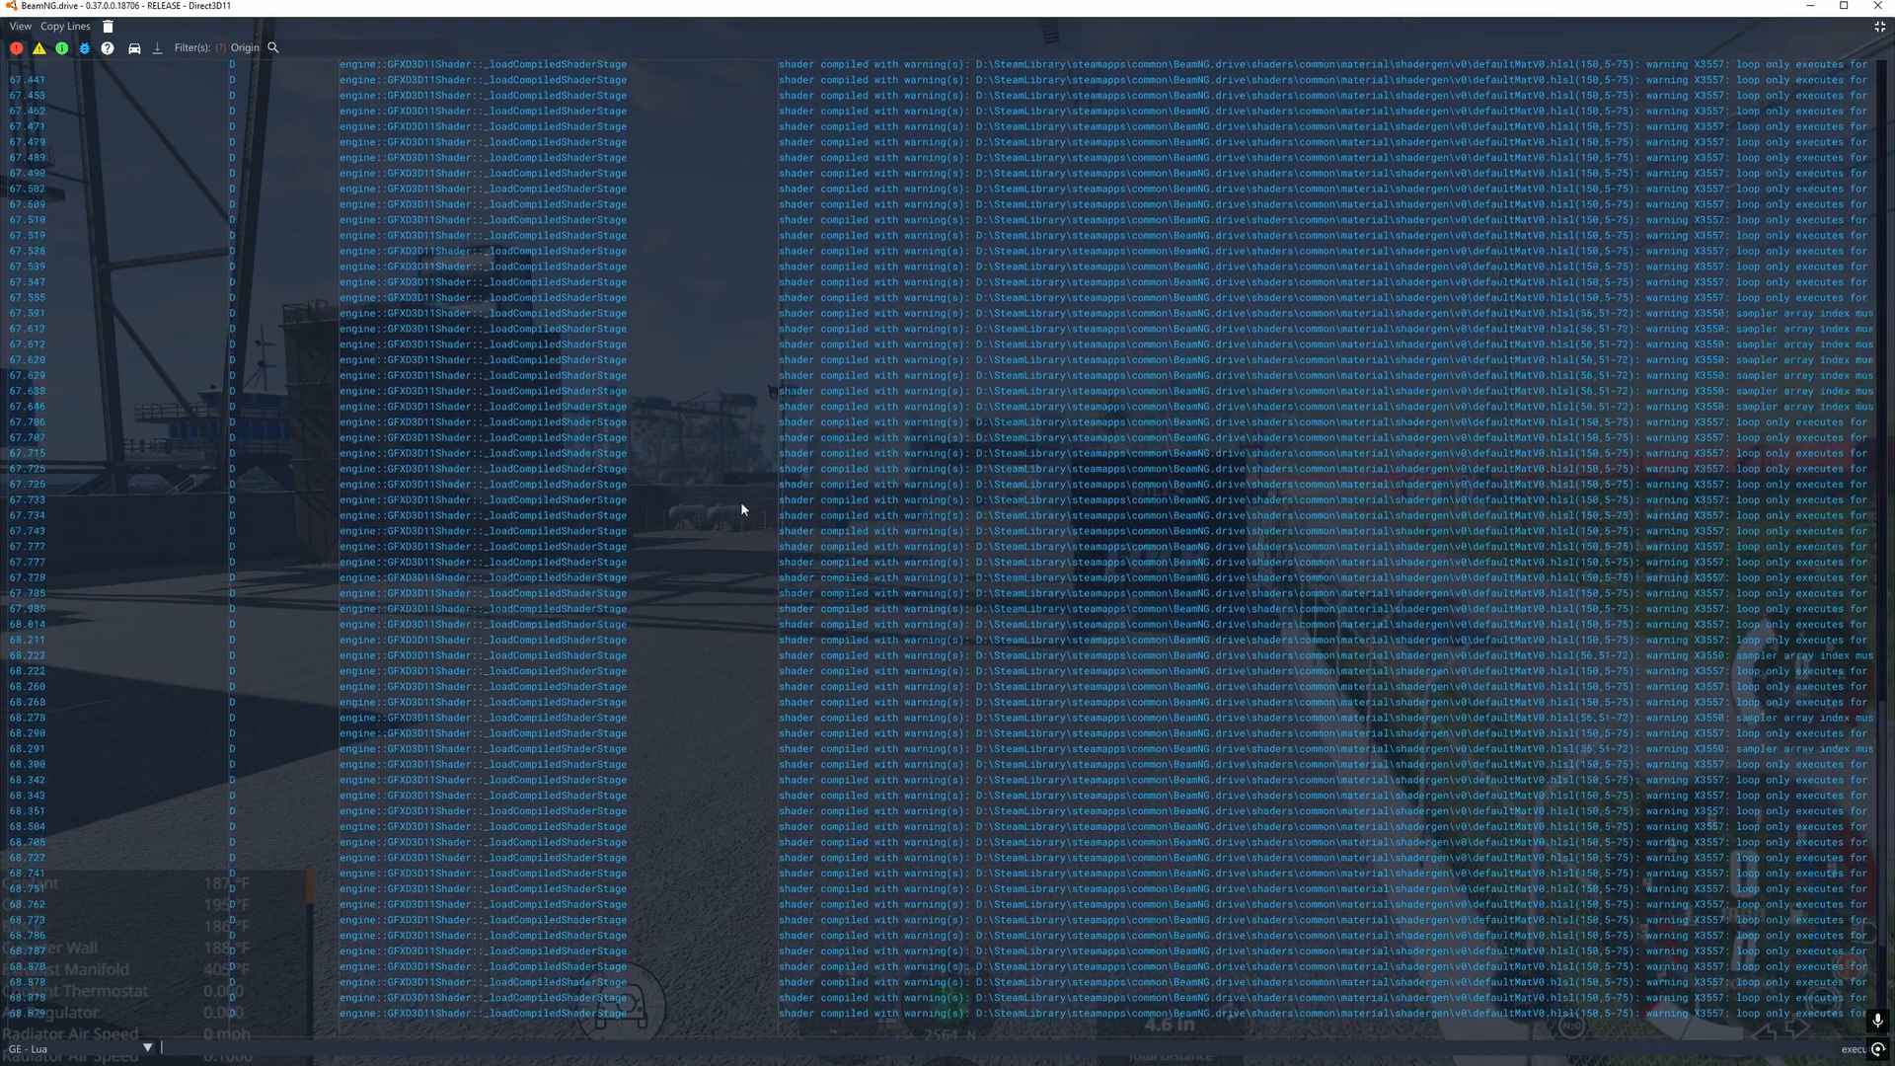
pyautogui.press('`')
# Open the World Editor, select the covered dumpster beside the fence, examine its shapeName path in the Inspector, and clear the Inspector from view.
pyautogui.moveTo(870, 518); pyautogui.dragTo(1619, 526, button='right')
pyautogui.press('F11')
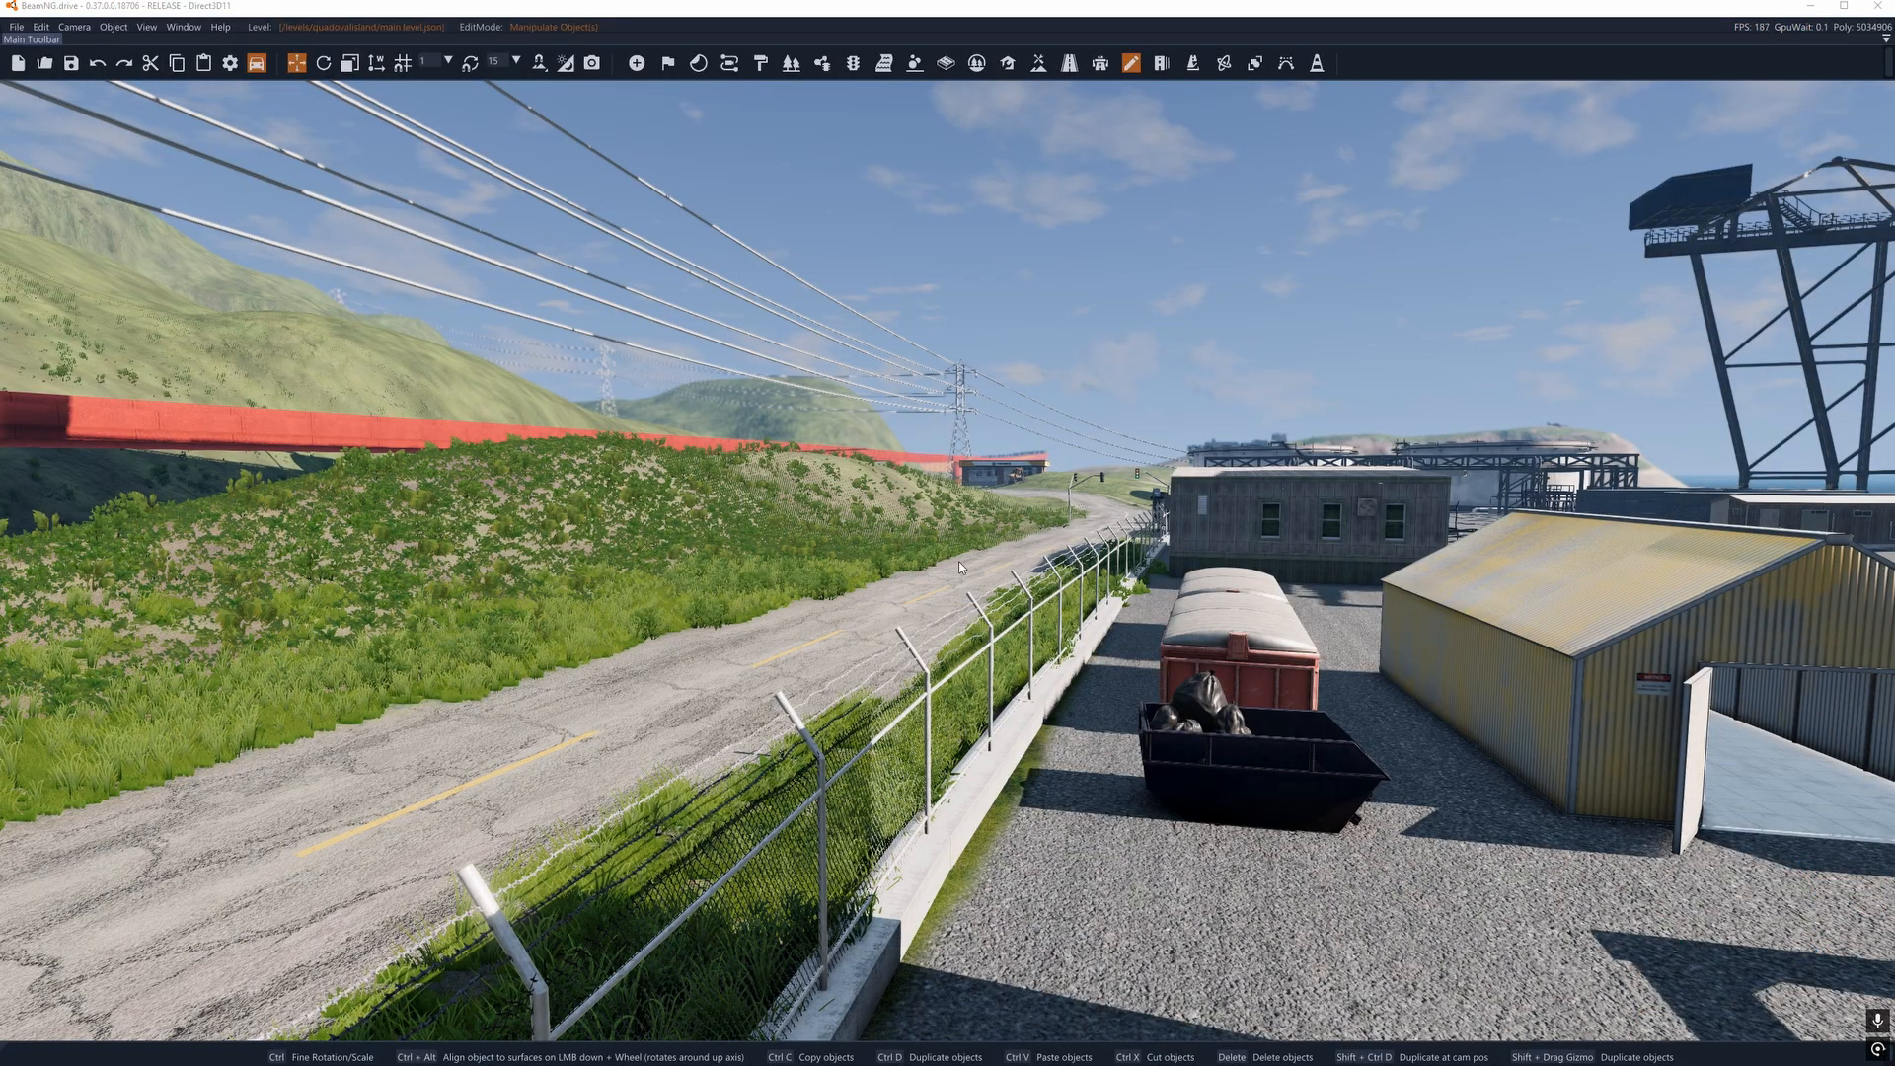
pyautogui.click(1244, 632)
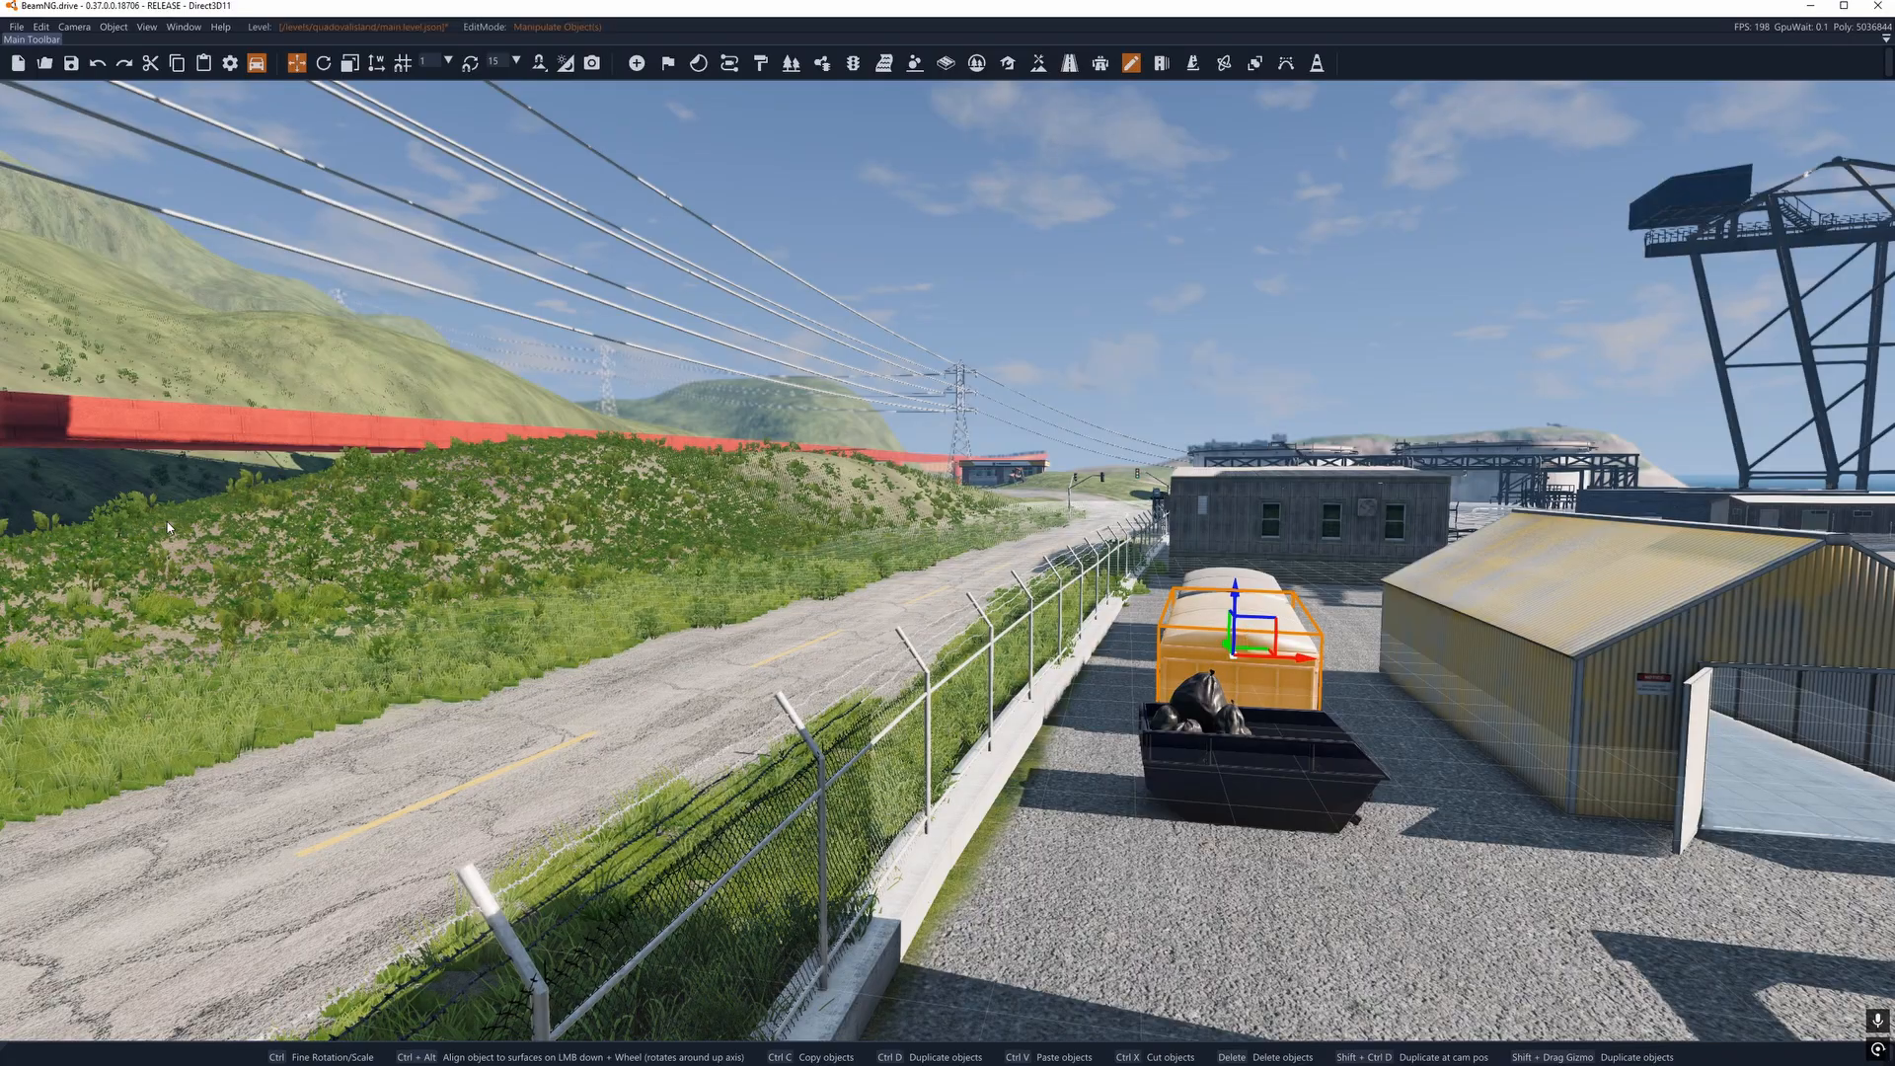
pyautogui.click(183, 27)
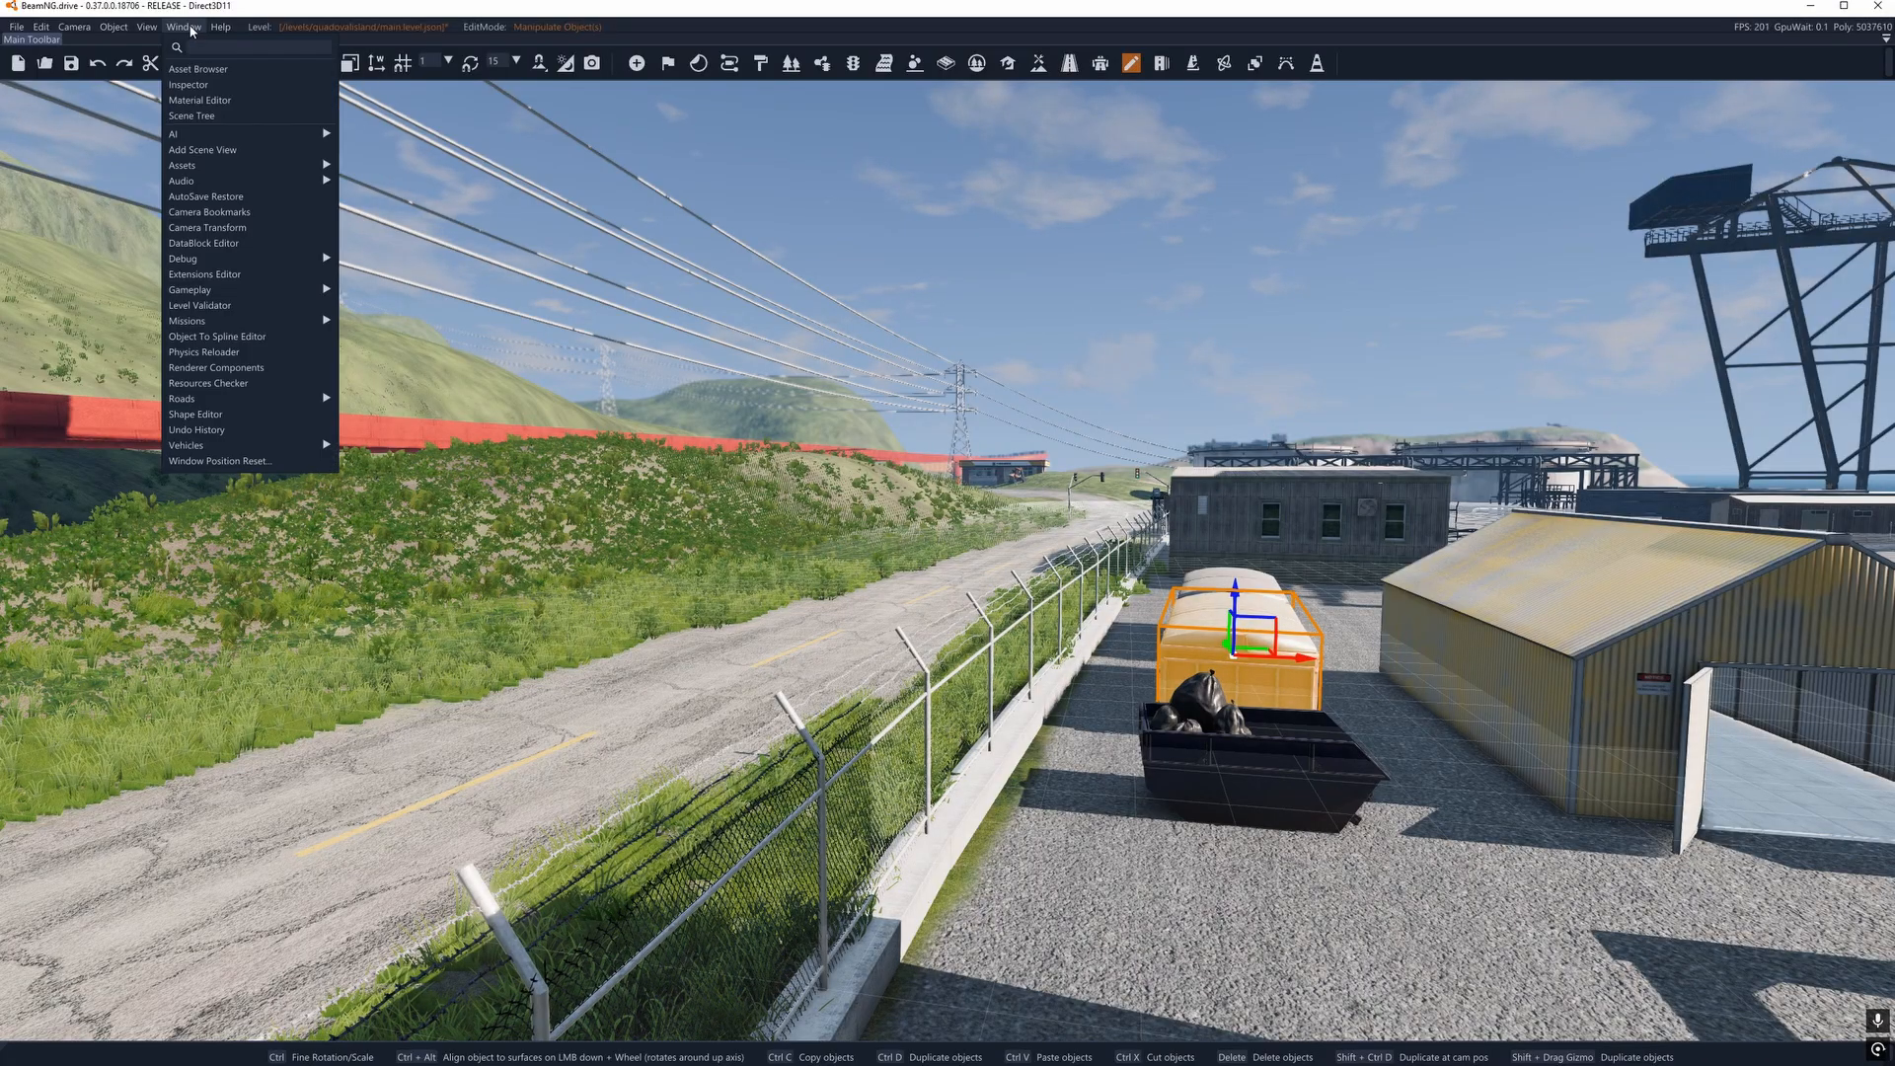
pyautogui.click(198, 79)
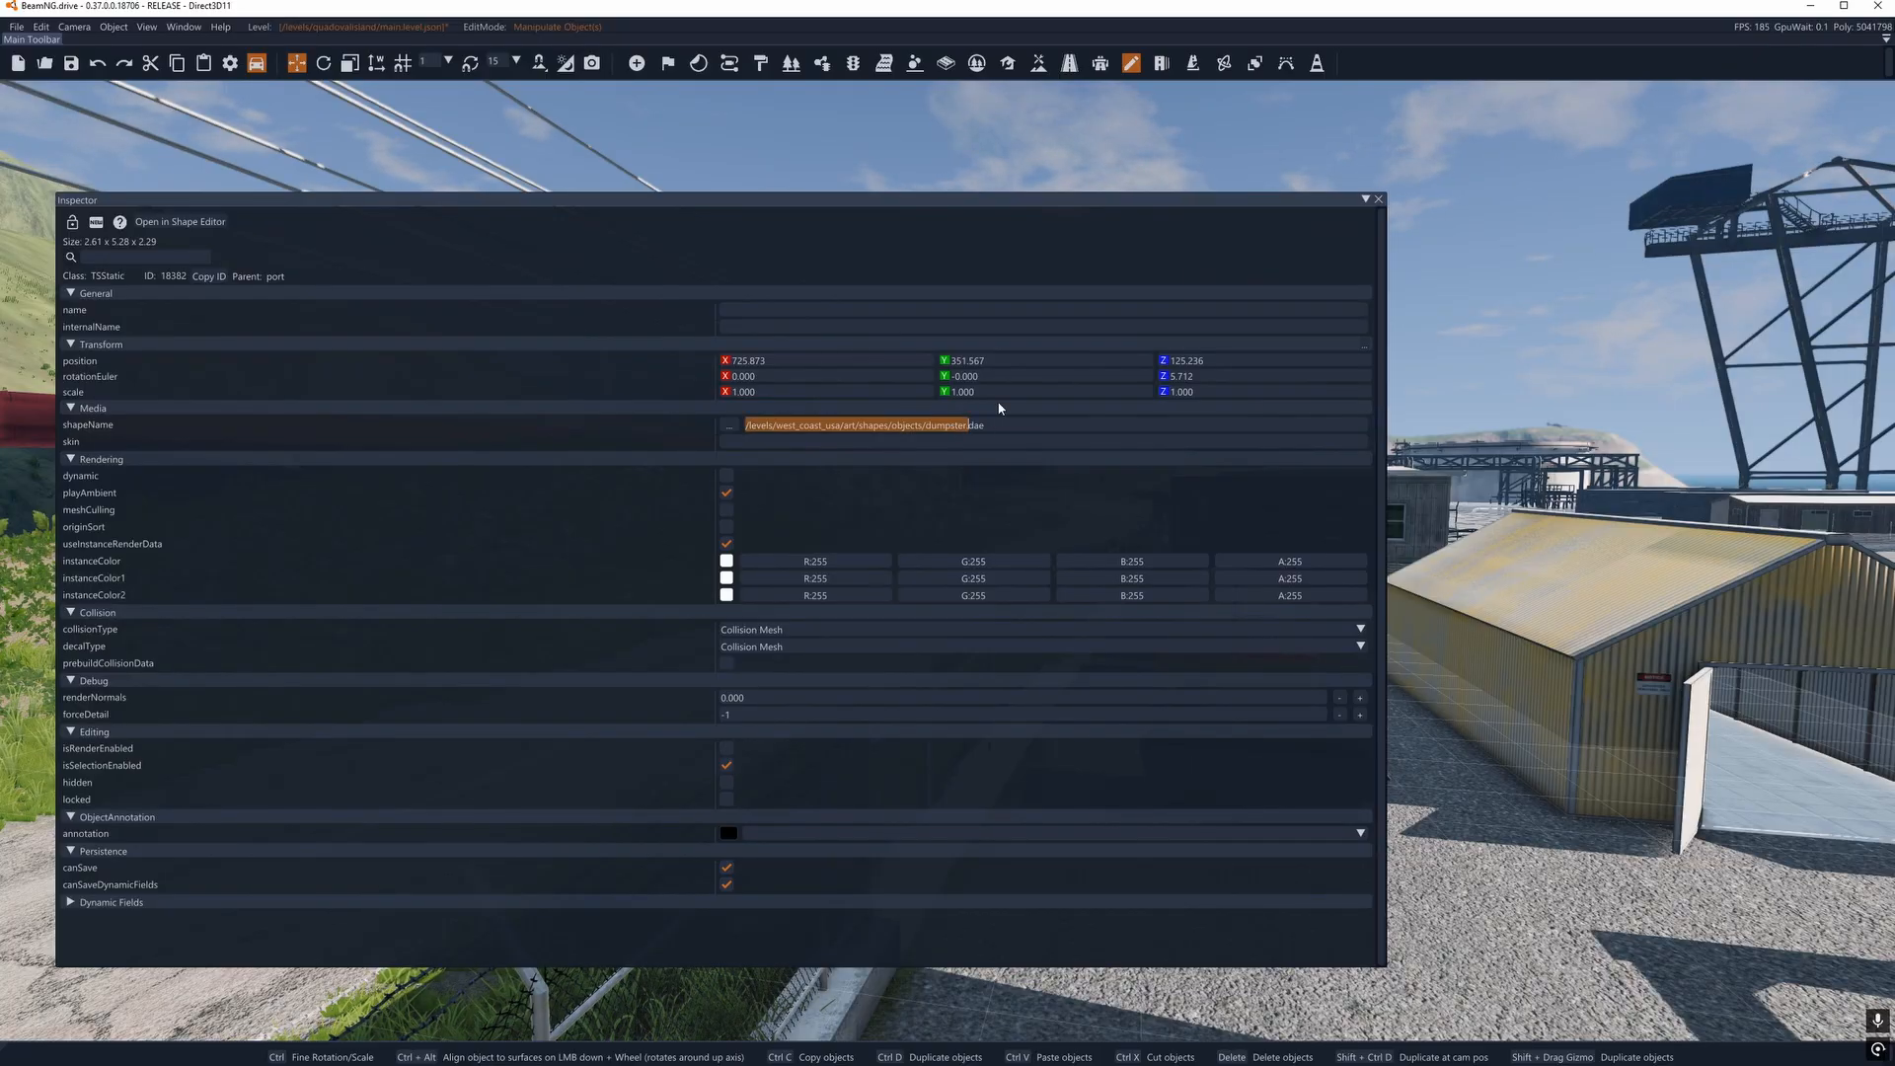
pyautogui.moveTo(1220, 204); pyautogui.dragTo(0, 247)
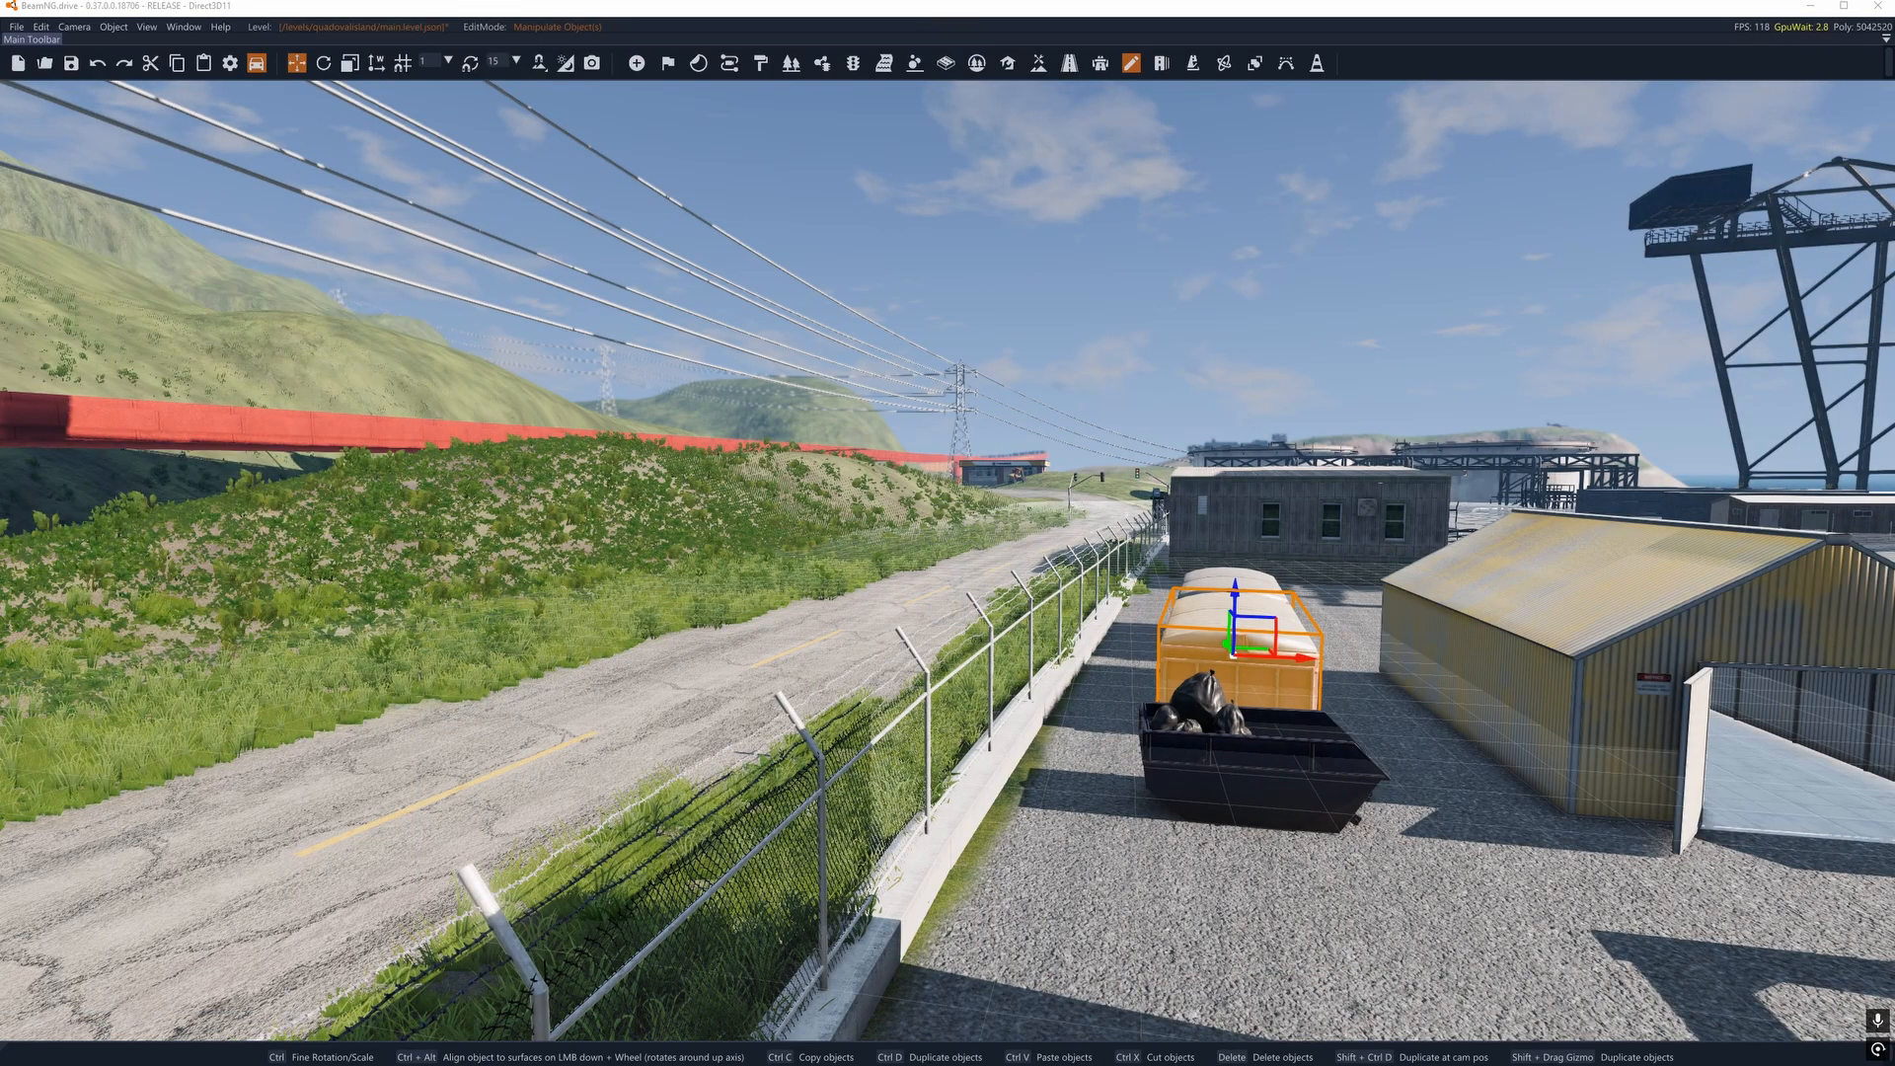
# Fly the editor camera to the grandstand straight and frame the track surface with the missing texture.
pyautogui.moveTo(947, 561); pyautogui.dragTo(889, 553, button='right')
pyautogui.press('s')
pyautogui.press('w')
pyautogui.press('w')
pyautogui.press('w')
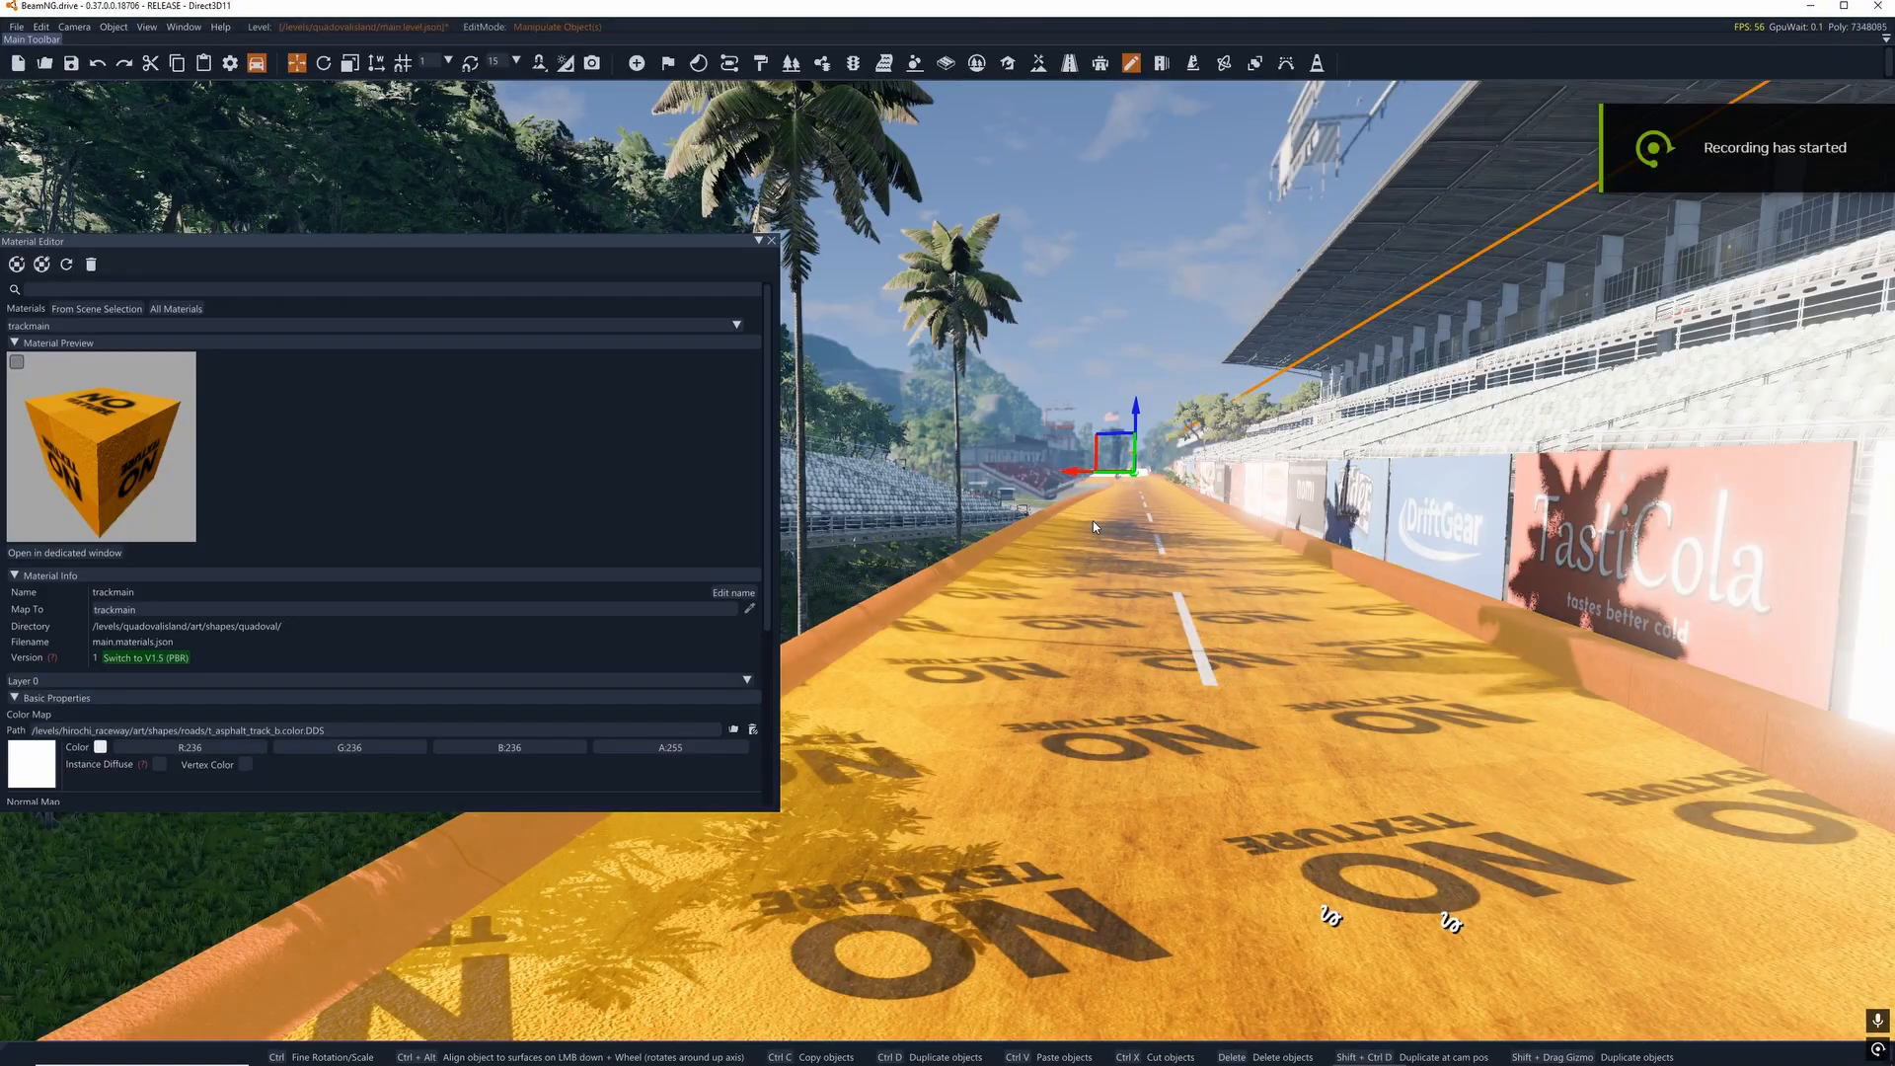
pyautogui.moveTo(1093, 526); pyautogui.dragTo(849, 677, button='right')
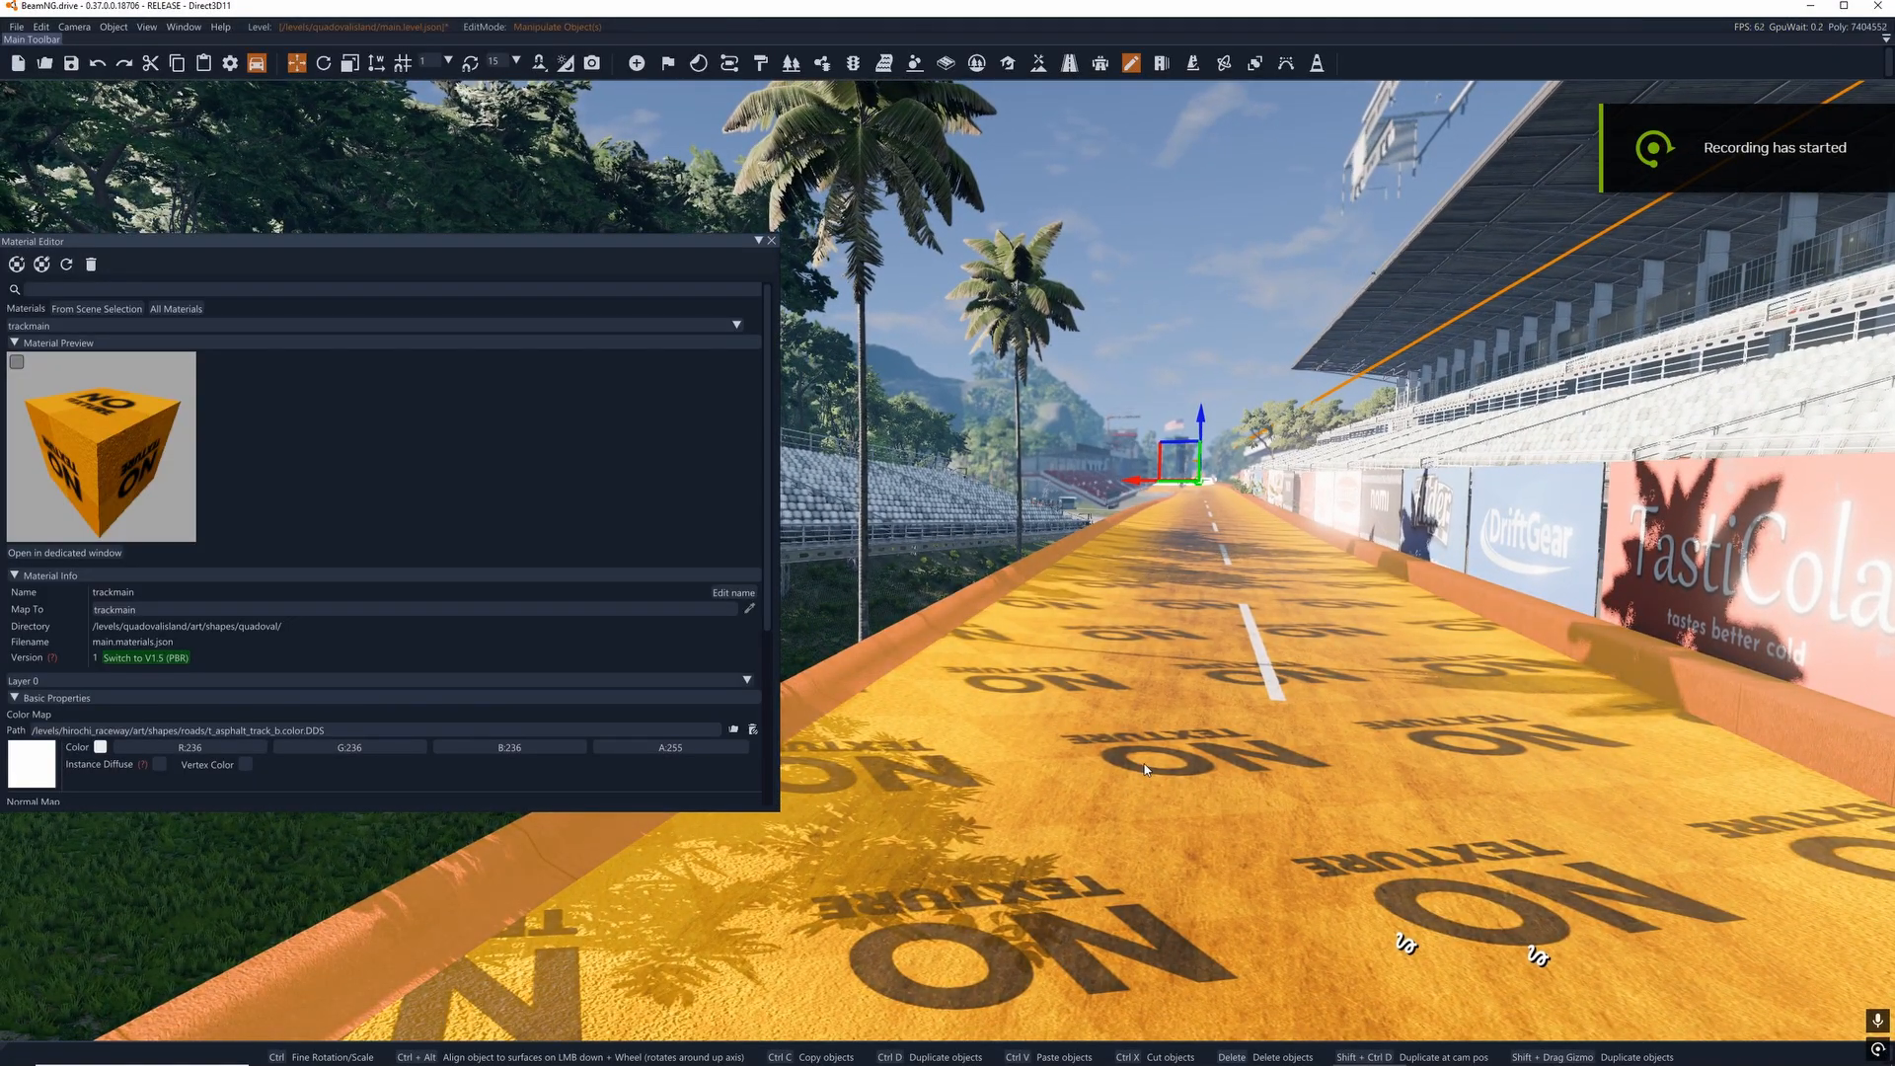
# Arrange the Material Editor and Shape Editor windows, pick the trackmain material from the shape's material list, and clear the Shape Editor from view.
pyautogui.moveTo(257, 239); pyautogui.dragTo(283, 236)
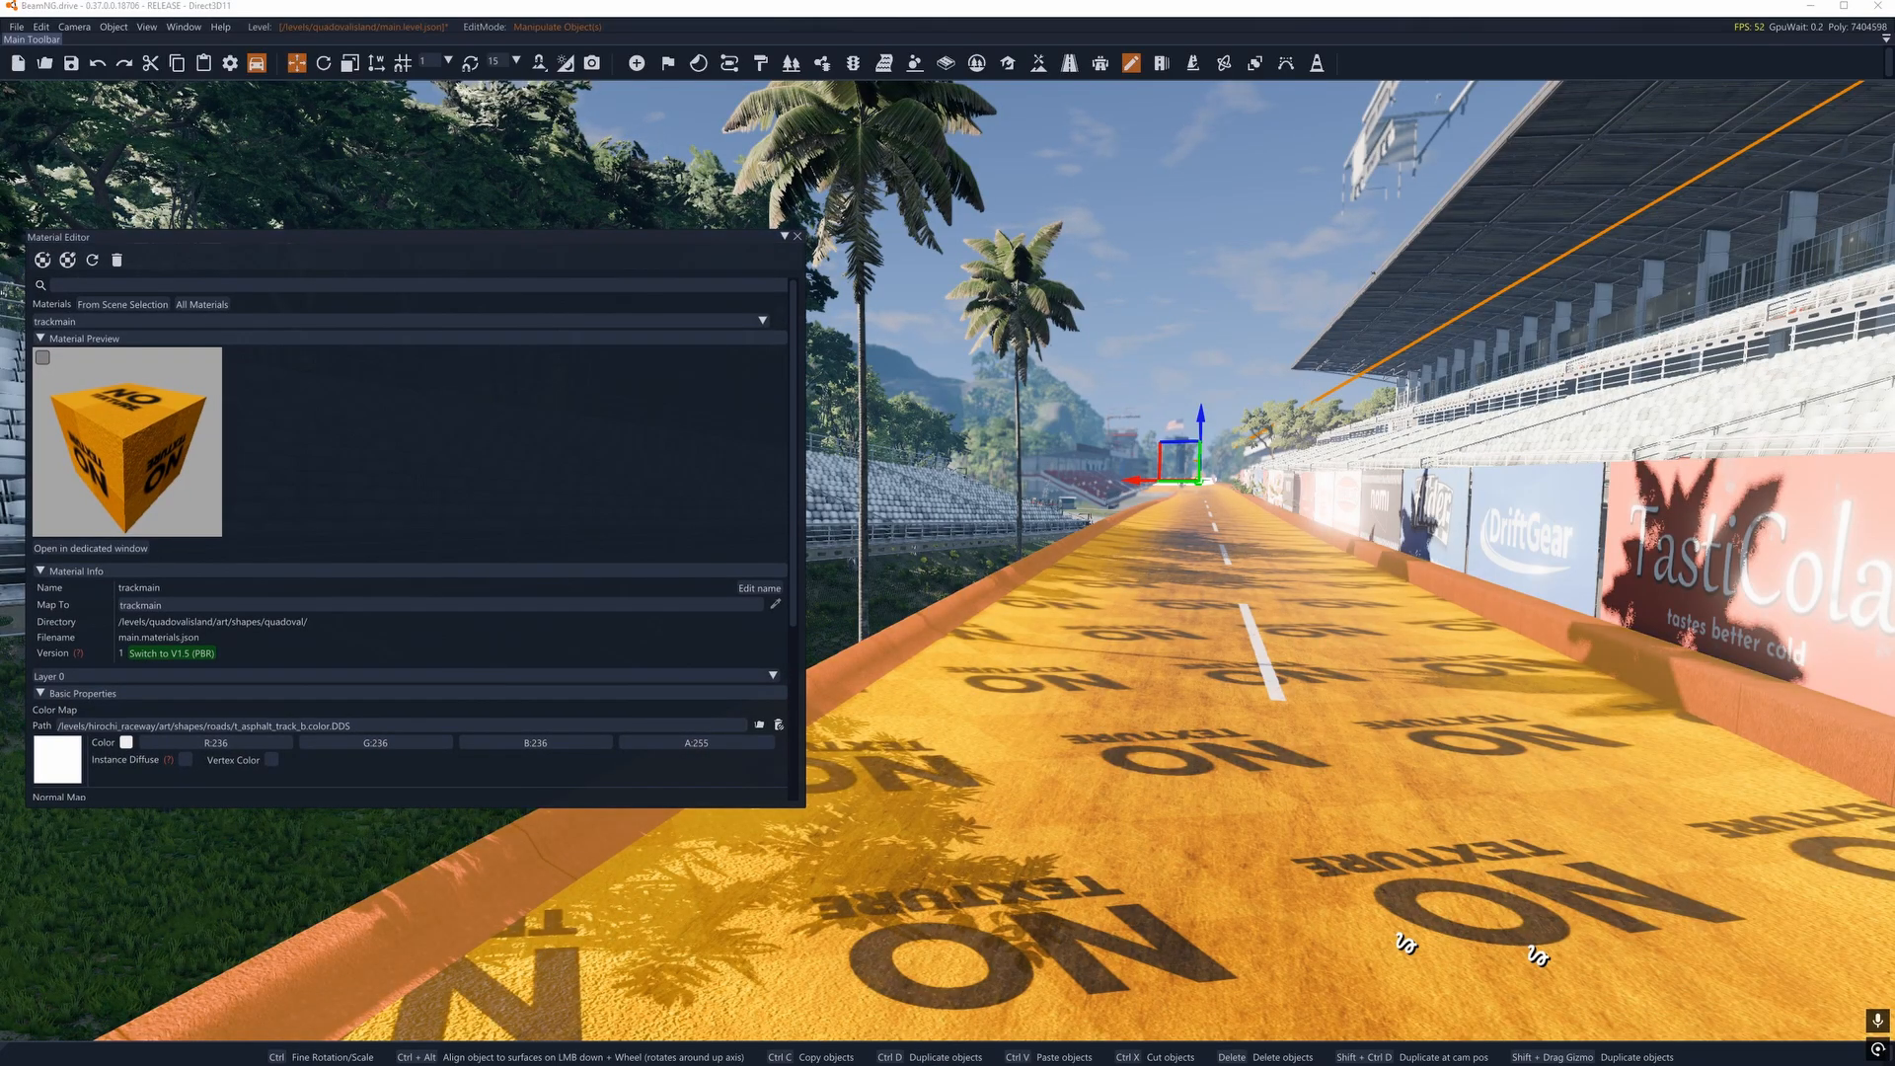
pyautogui.moveTo(358, 347); pyautogui.dragTo(590, 316)
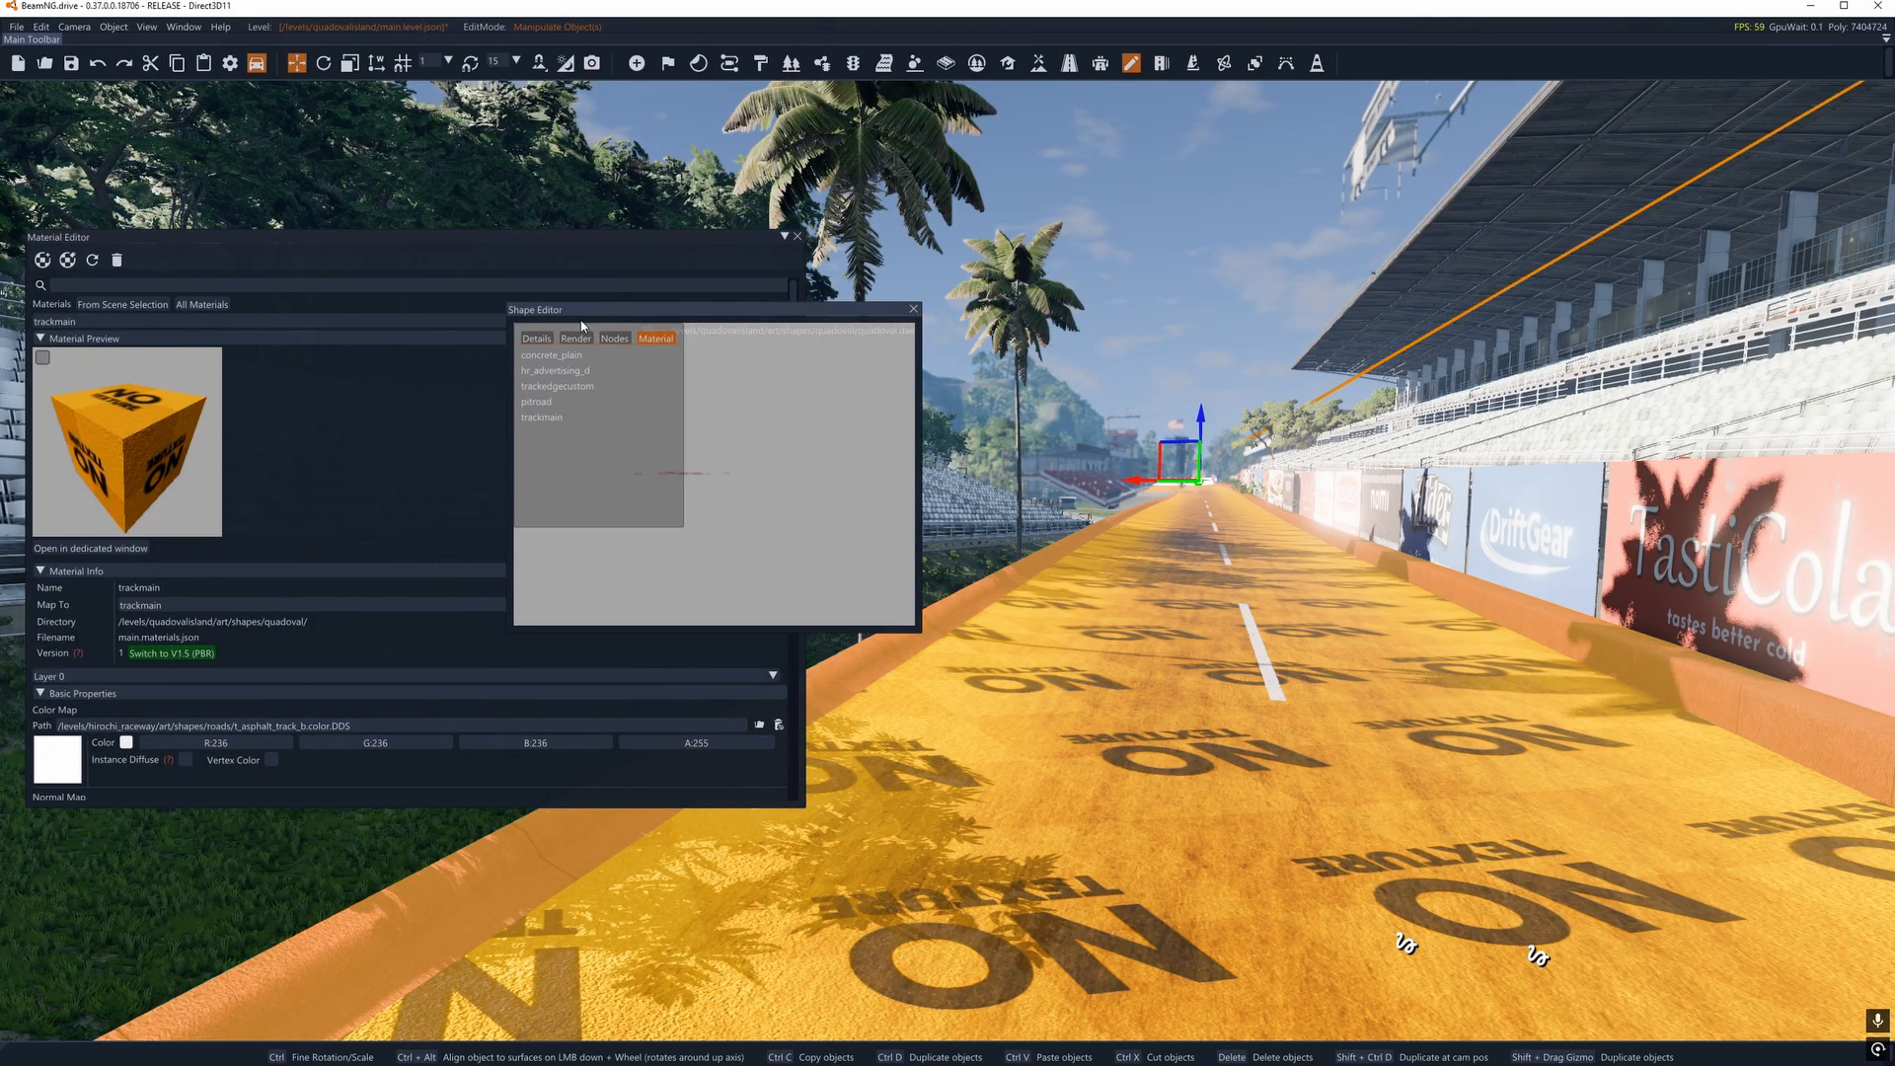
pyautogui.click(555, 423)
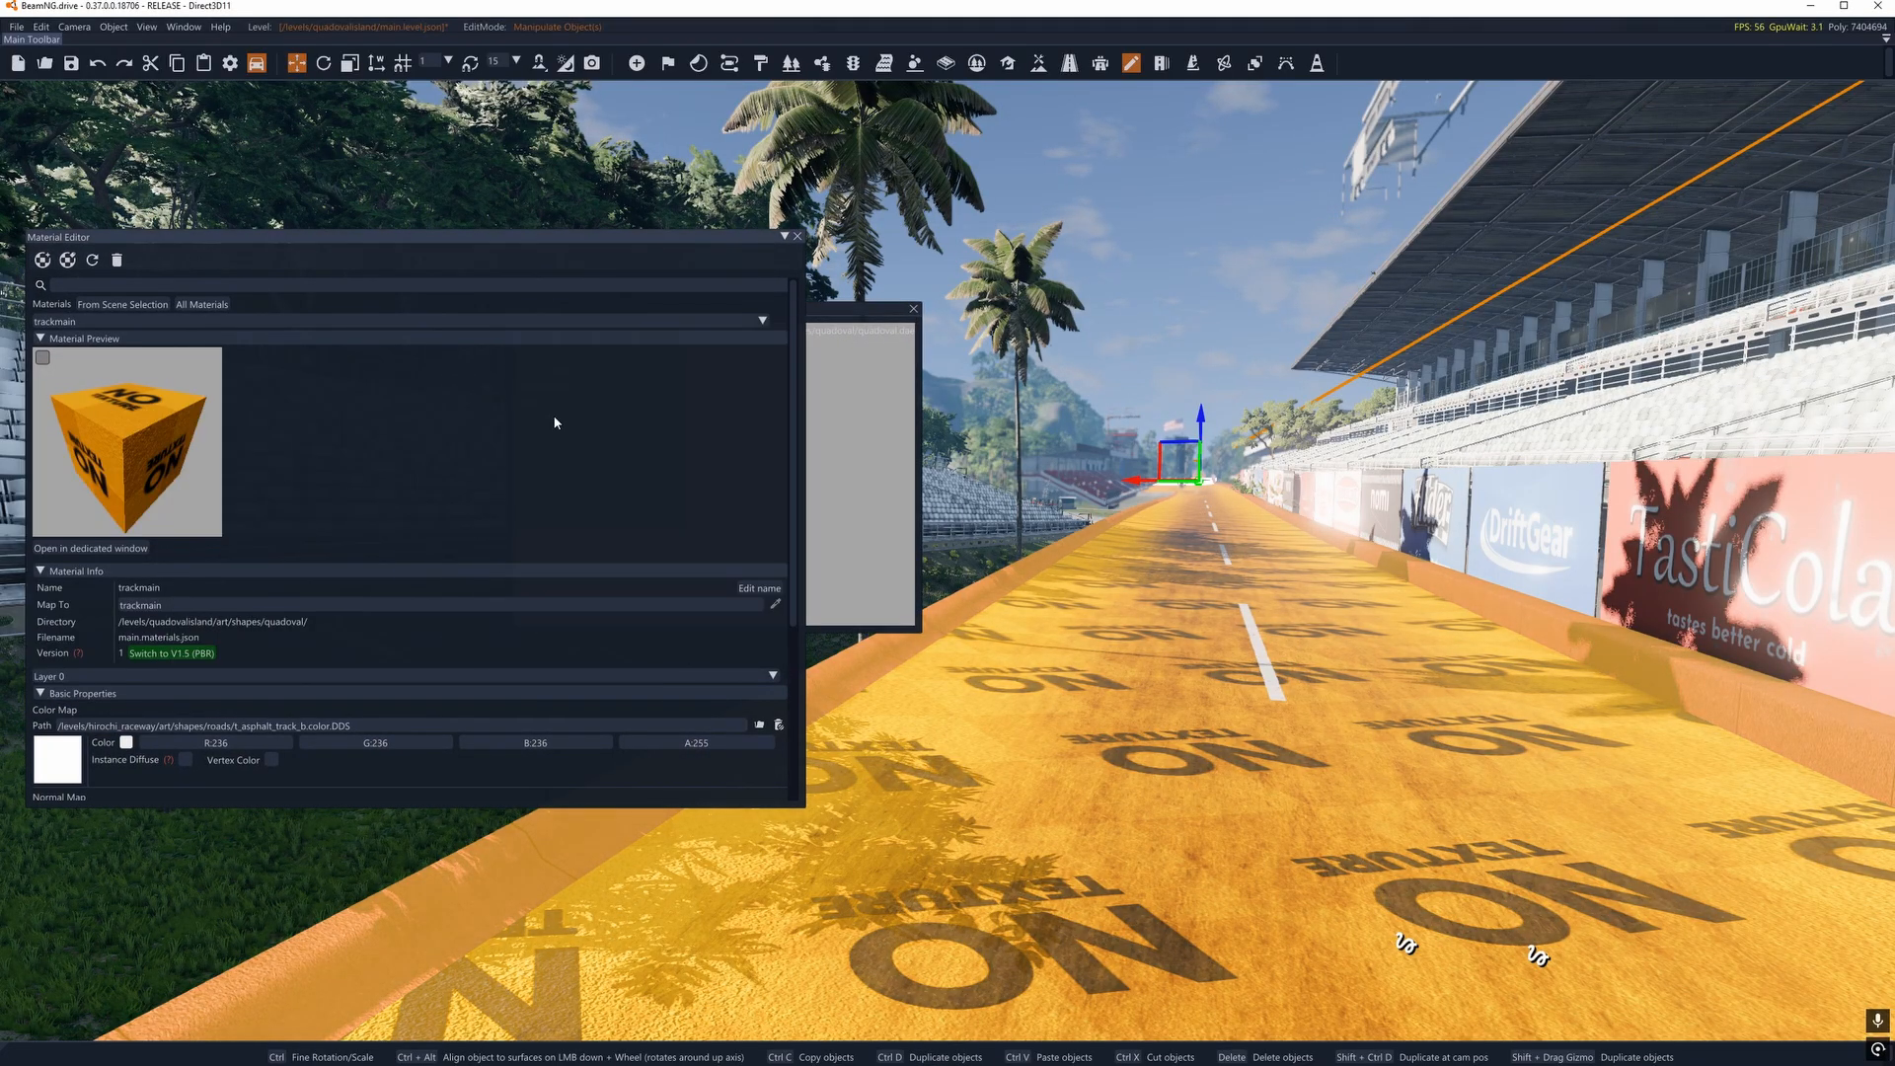
pyautogui.click(875, 312)
pyautogui.moveTo(875, 312); pyautogui.dragTo(771, 314)
pyautogui.click(809, 310)
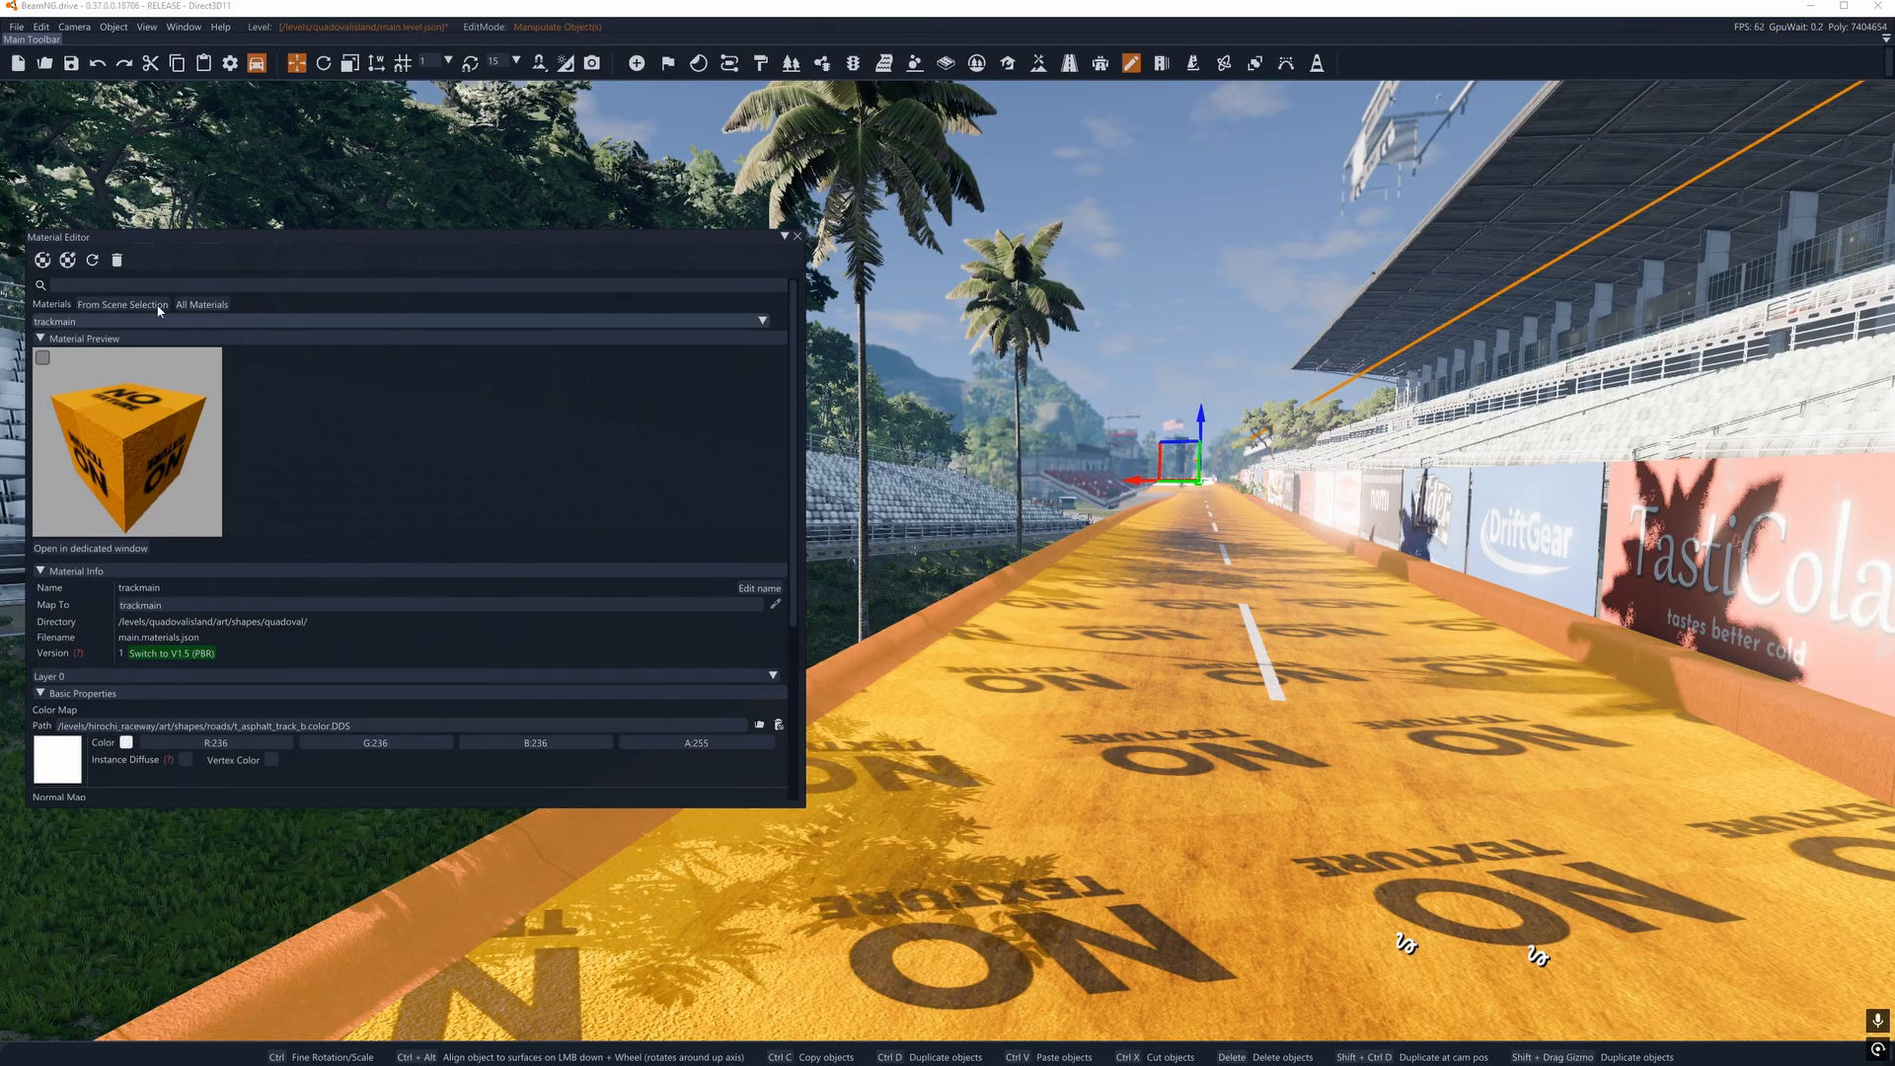
# In the Material Editor, examine trackmain's Basic Properties and highlight its Color Map path.
pyautogui.moveTo(163, 243); pyautogui.dragTo(163, 231)
pyautogui.scroll(-3, 276, 487)
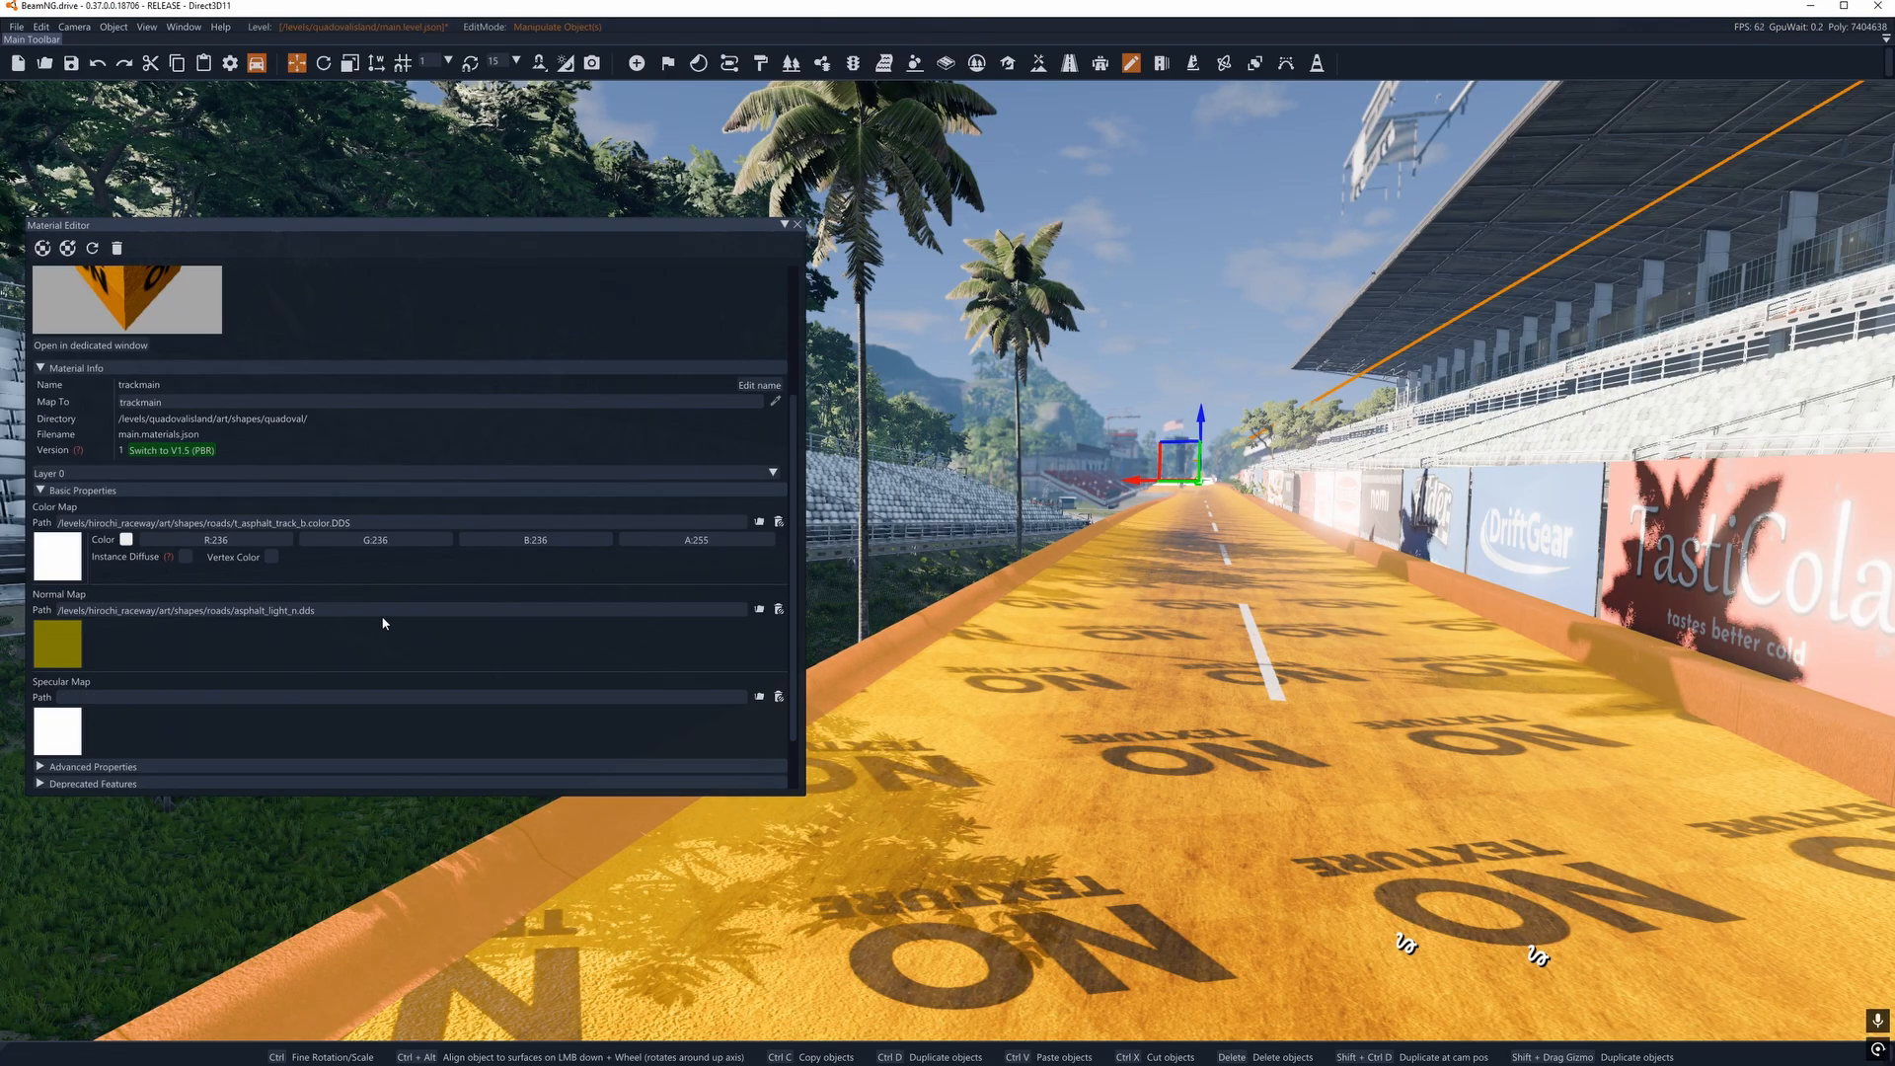
pyautogui.doubleClick(100, 523)
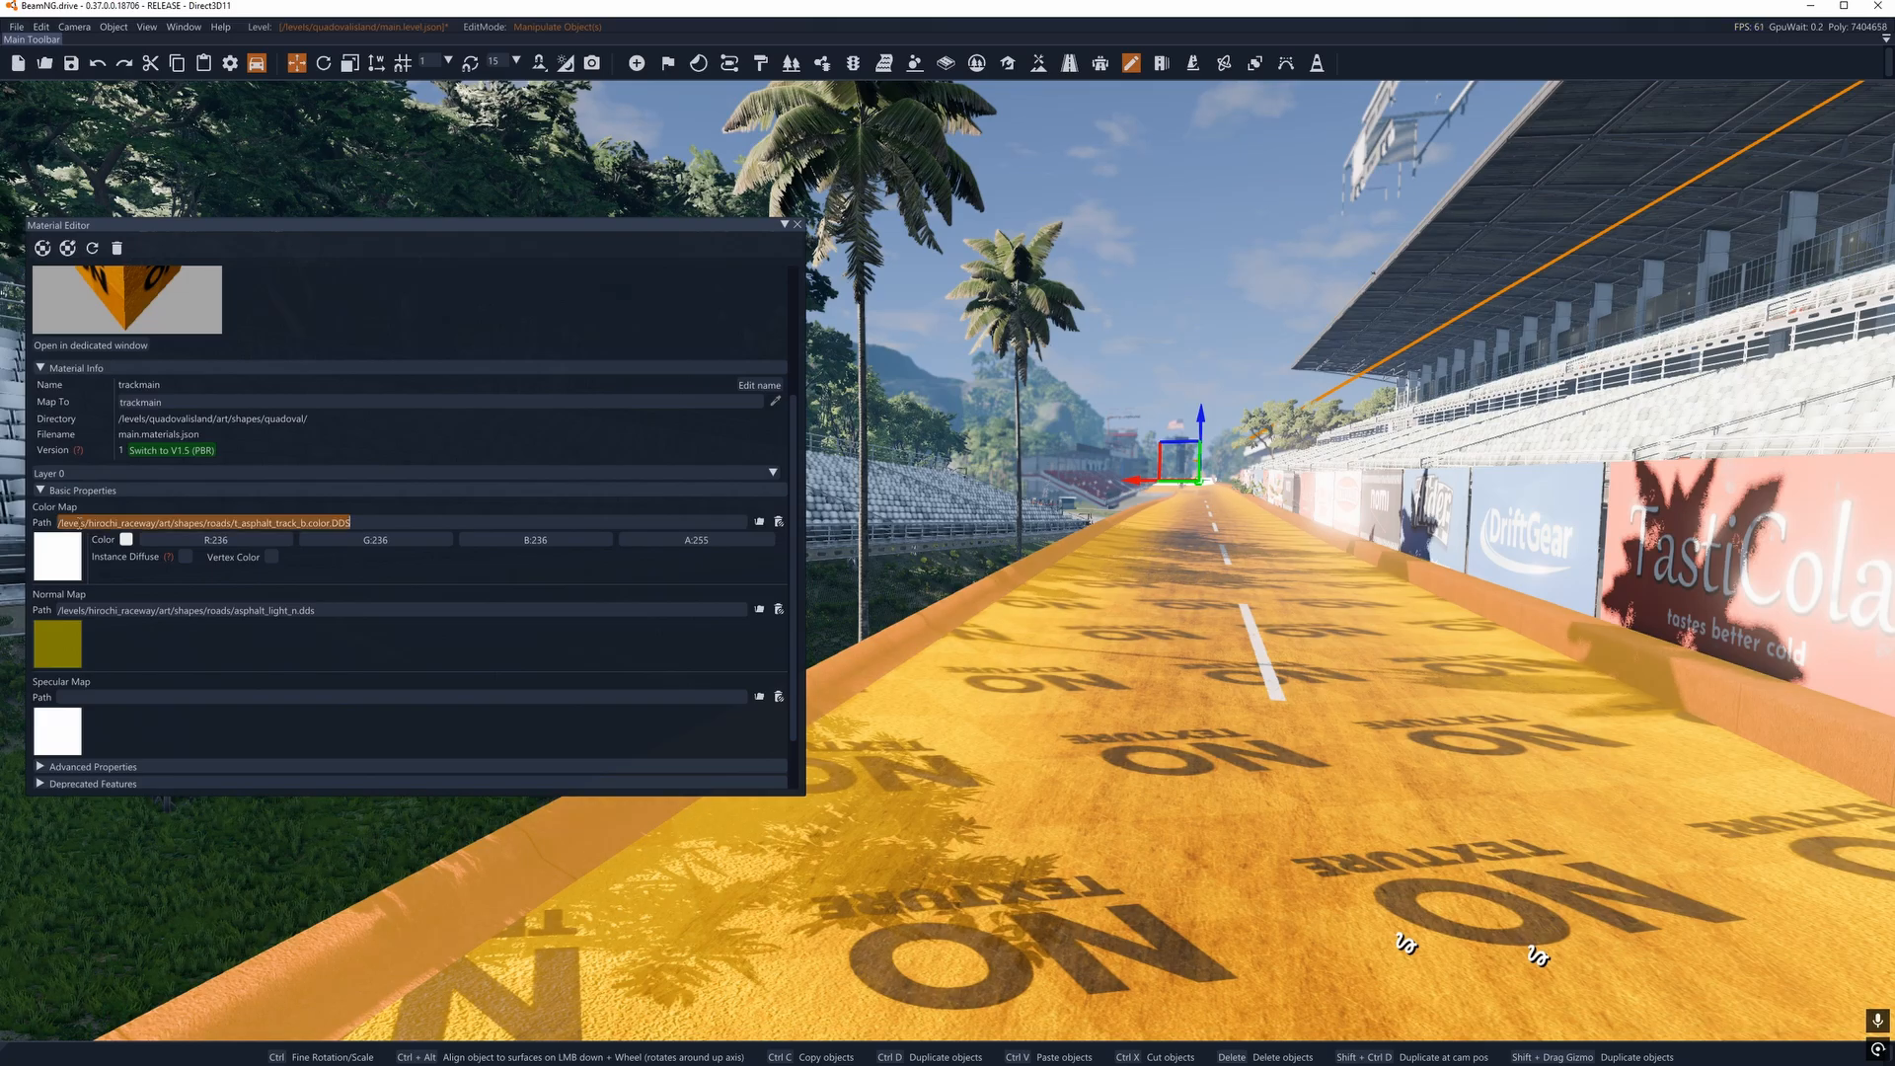
# Browse for trackmain's Color Map texture, view the current hirochi_raceway roads folder, and show the folders under /levels/.
pyautogui.click(760, 523)
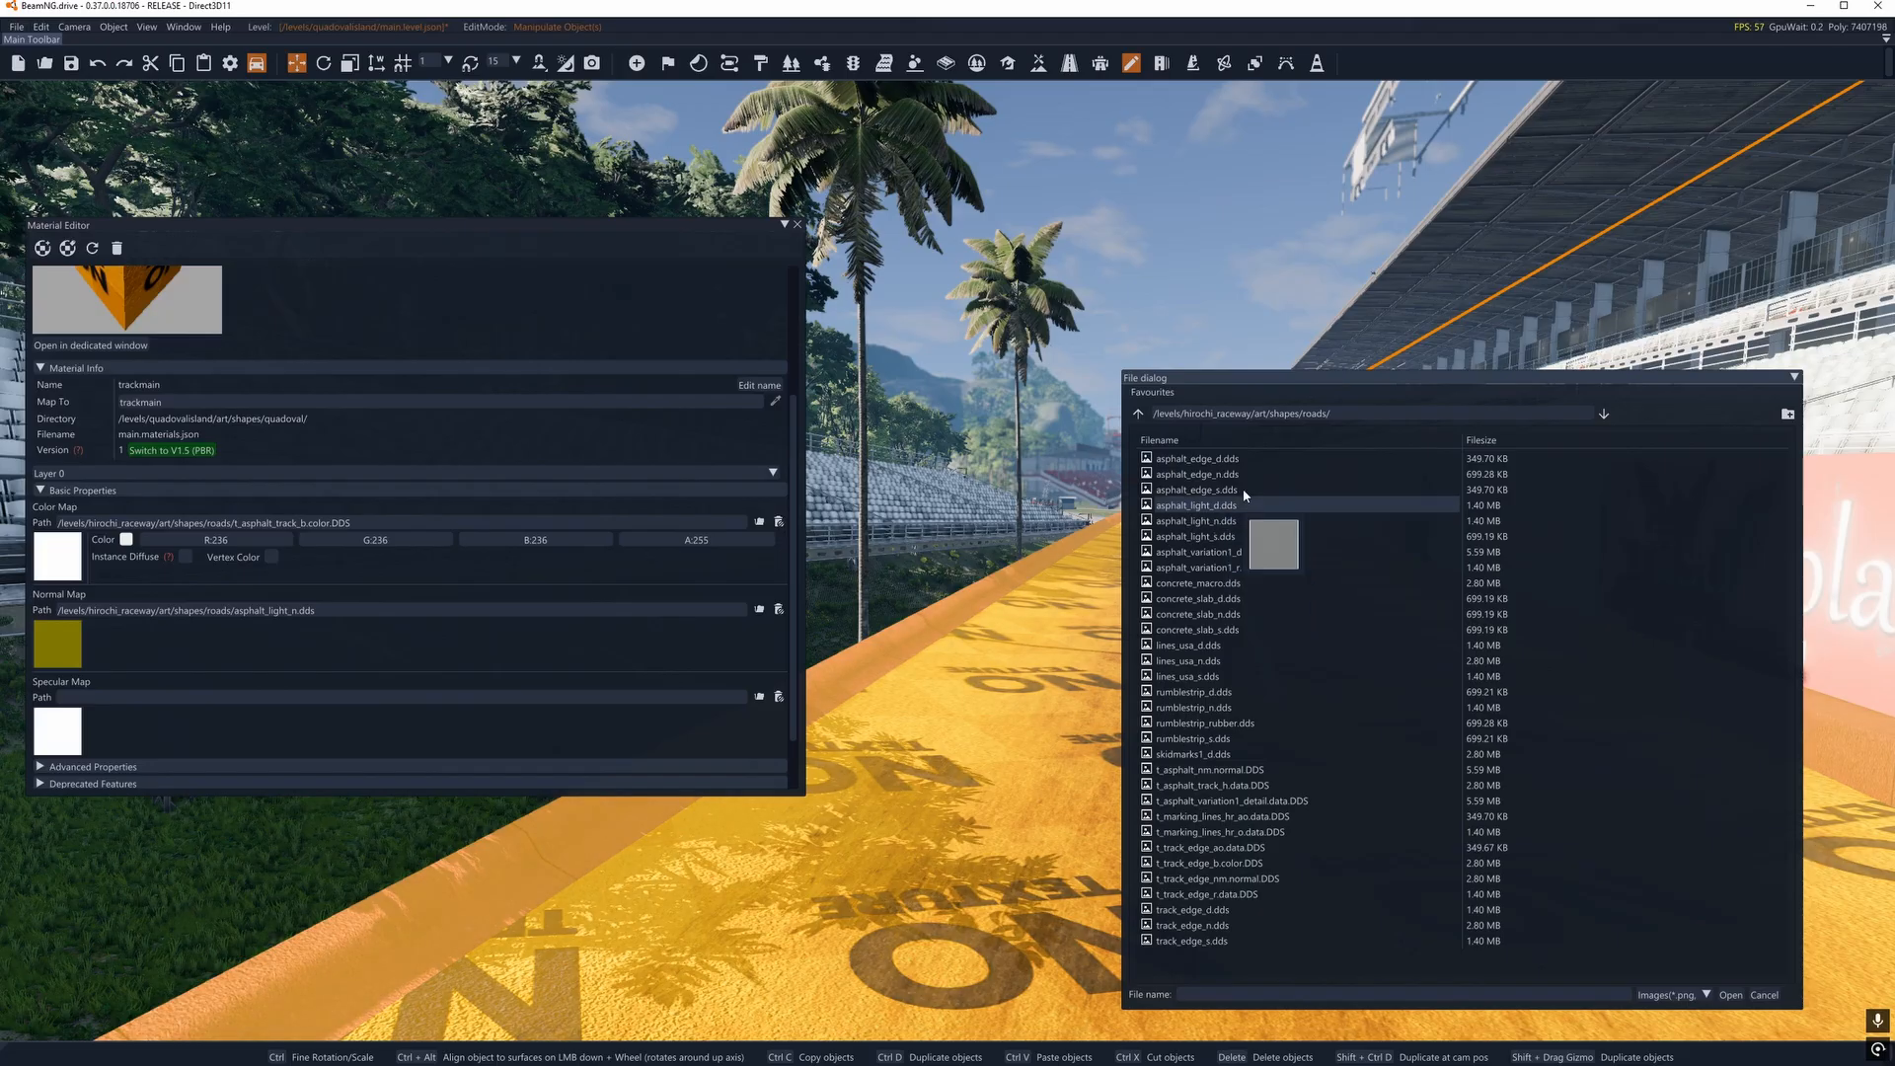
pyautogui.moveTo(1353, 379); pyautogui.dragTo(1066, 293)
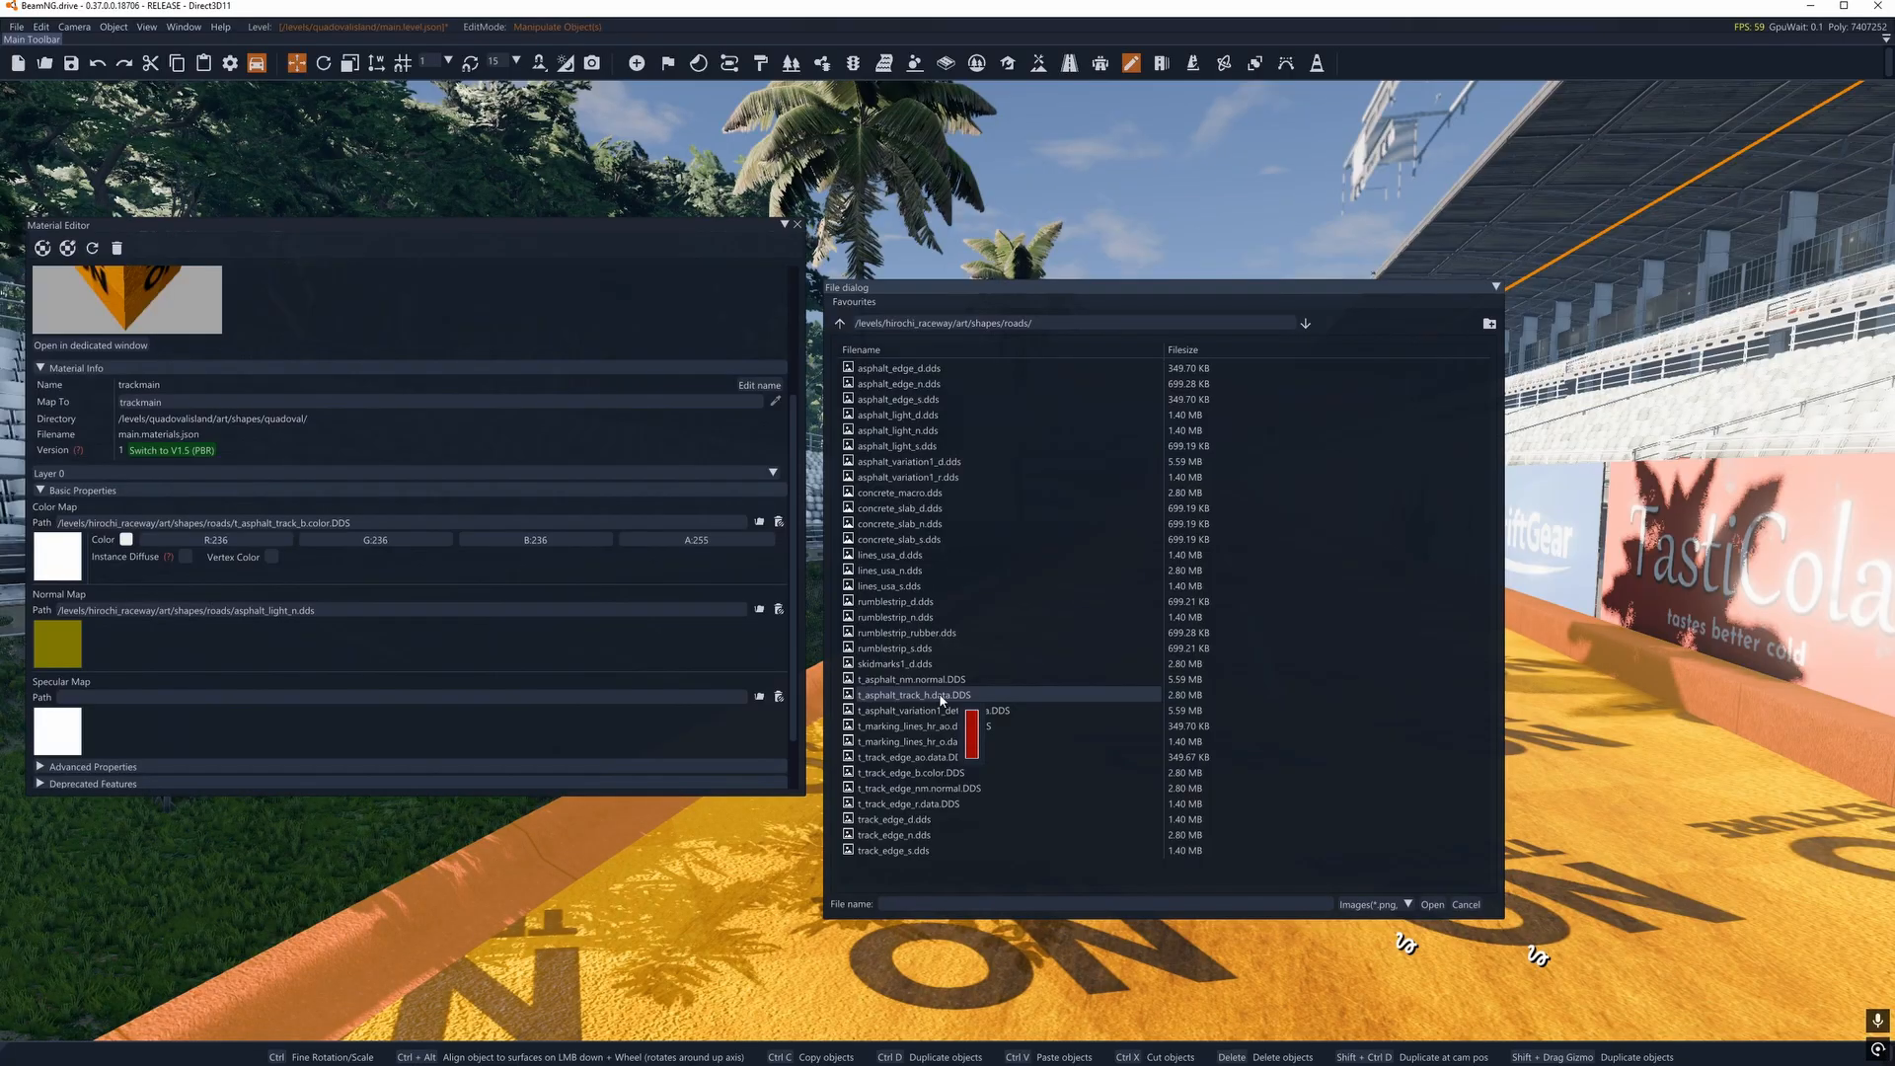
pyautogui.moveTo(951, 329); pyautogui.dragTo(774, 330)
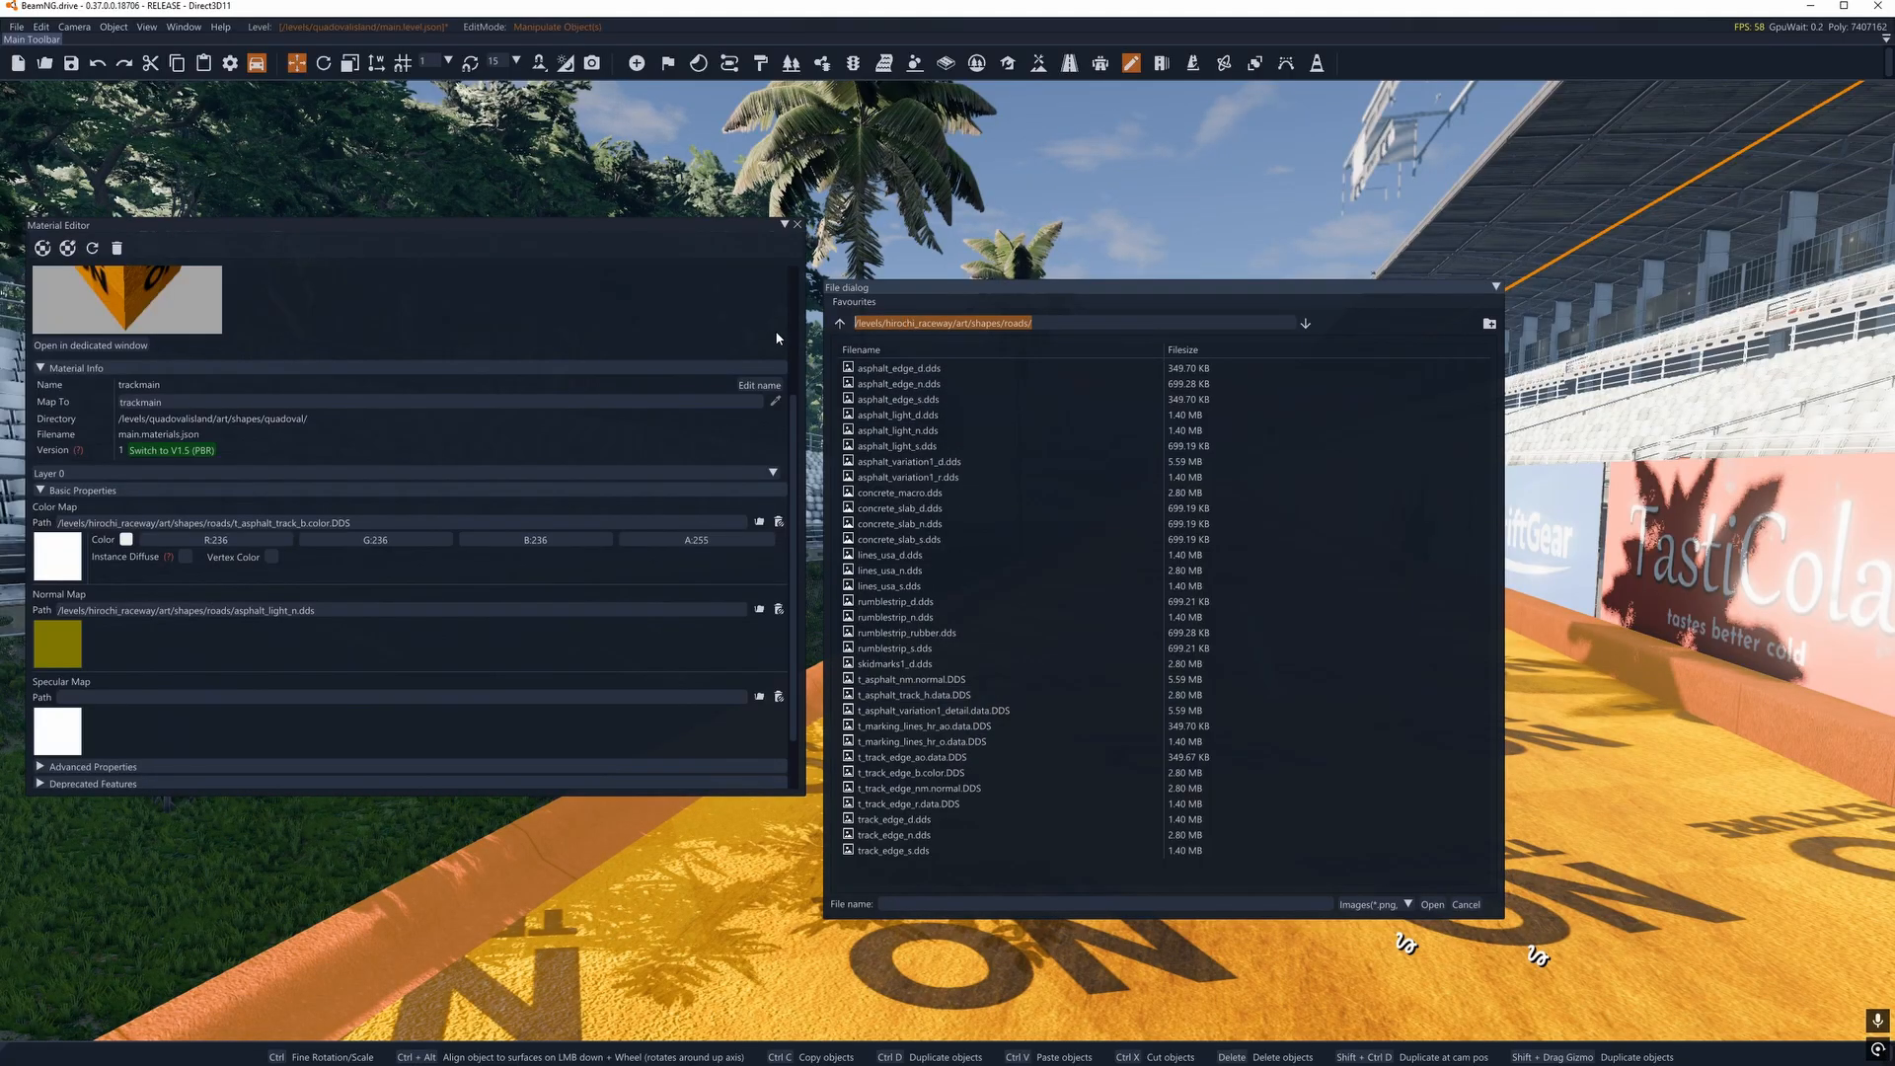
pyautogui.write('/levels')
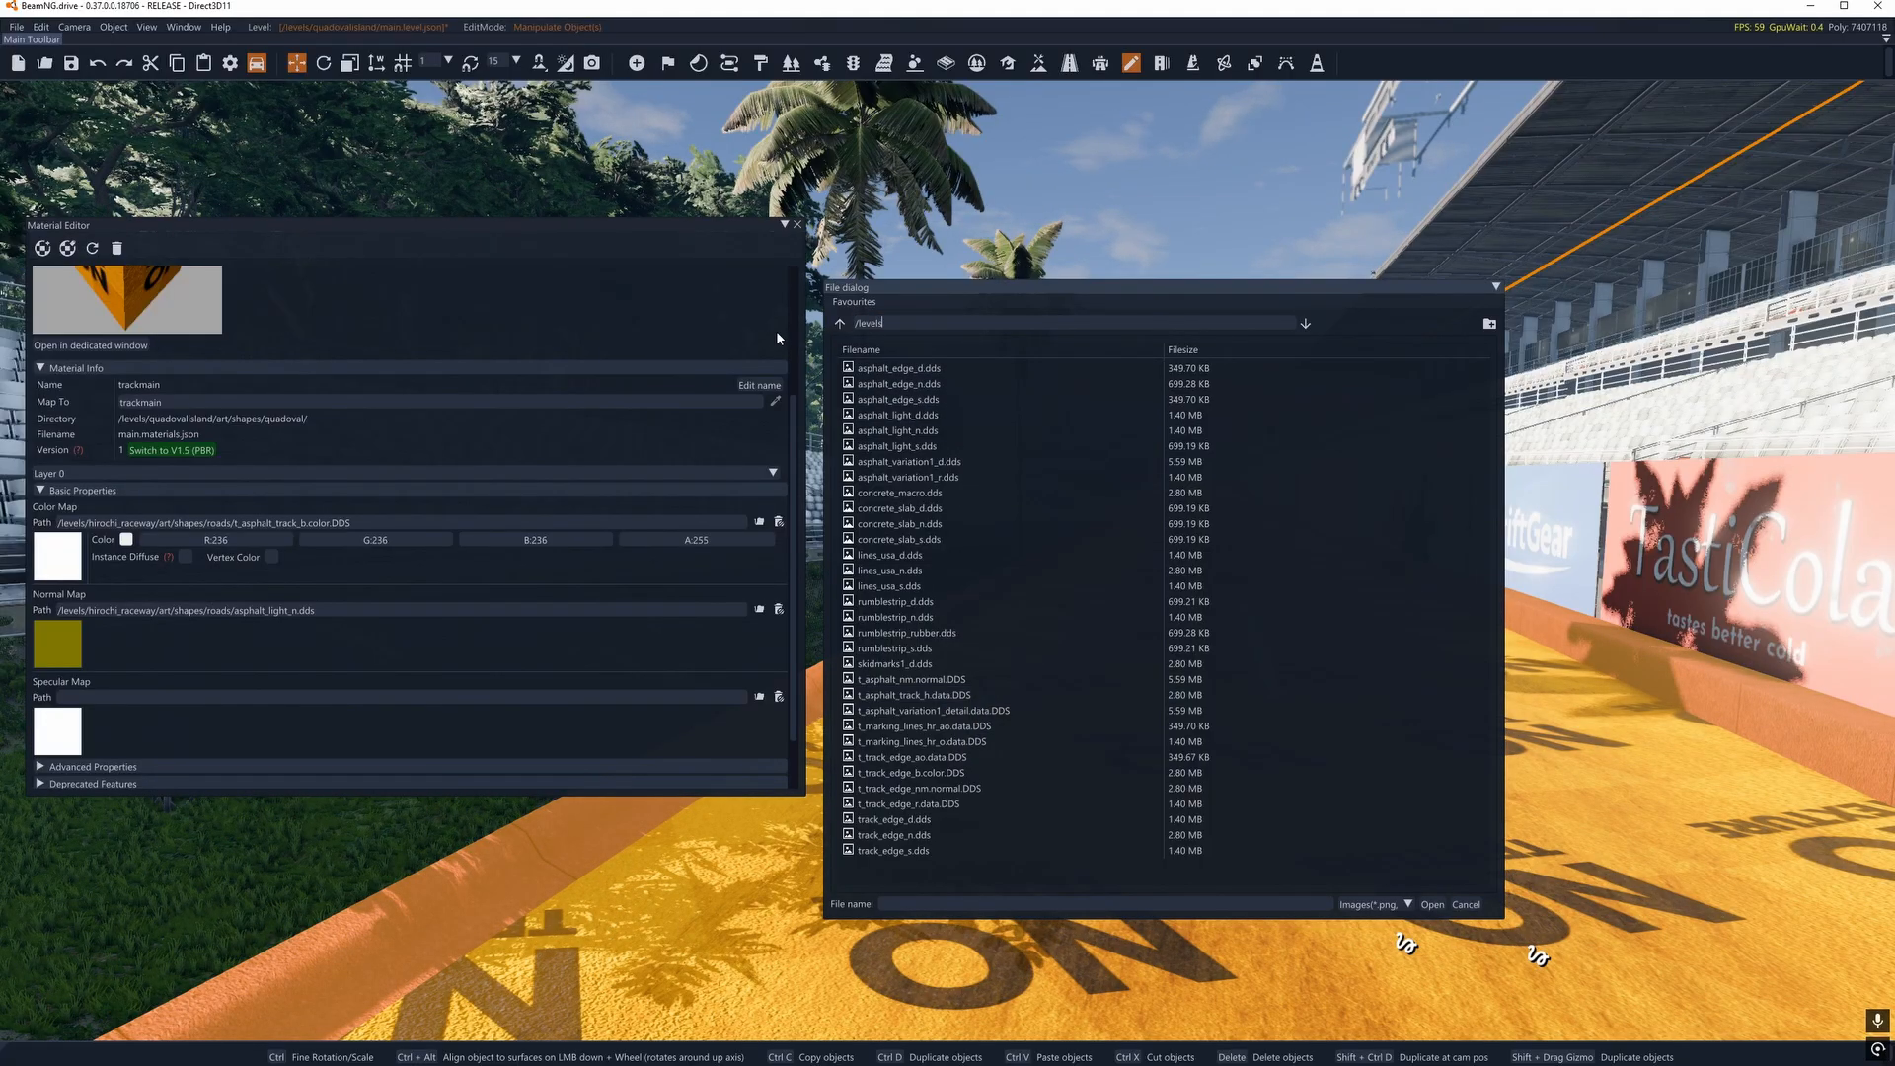
pyautogui.write('/')
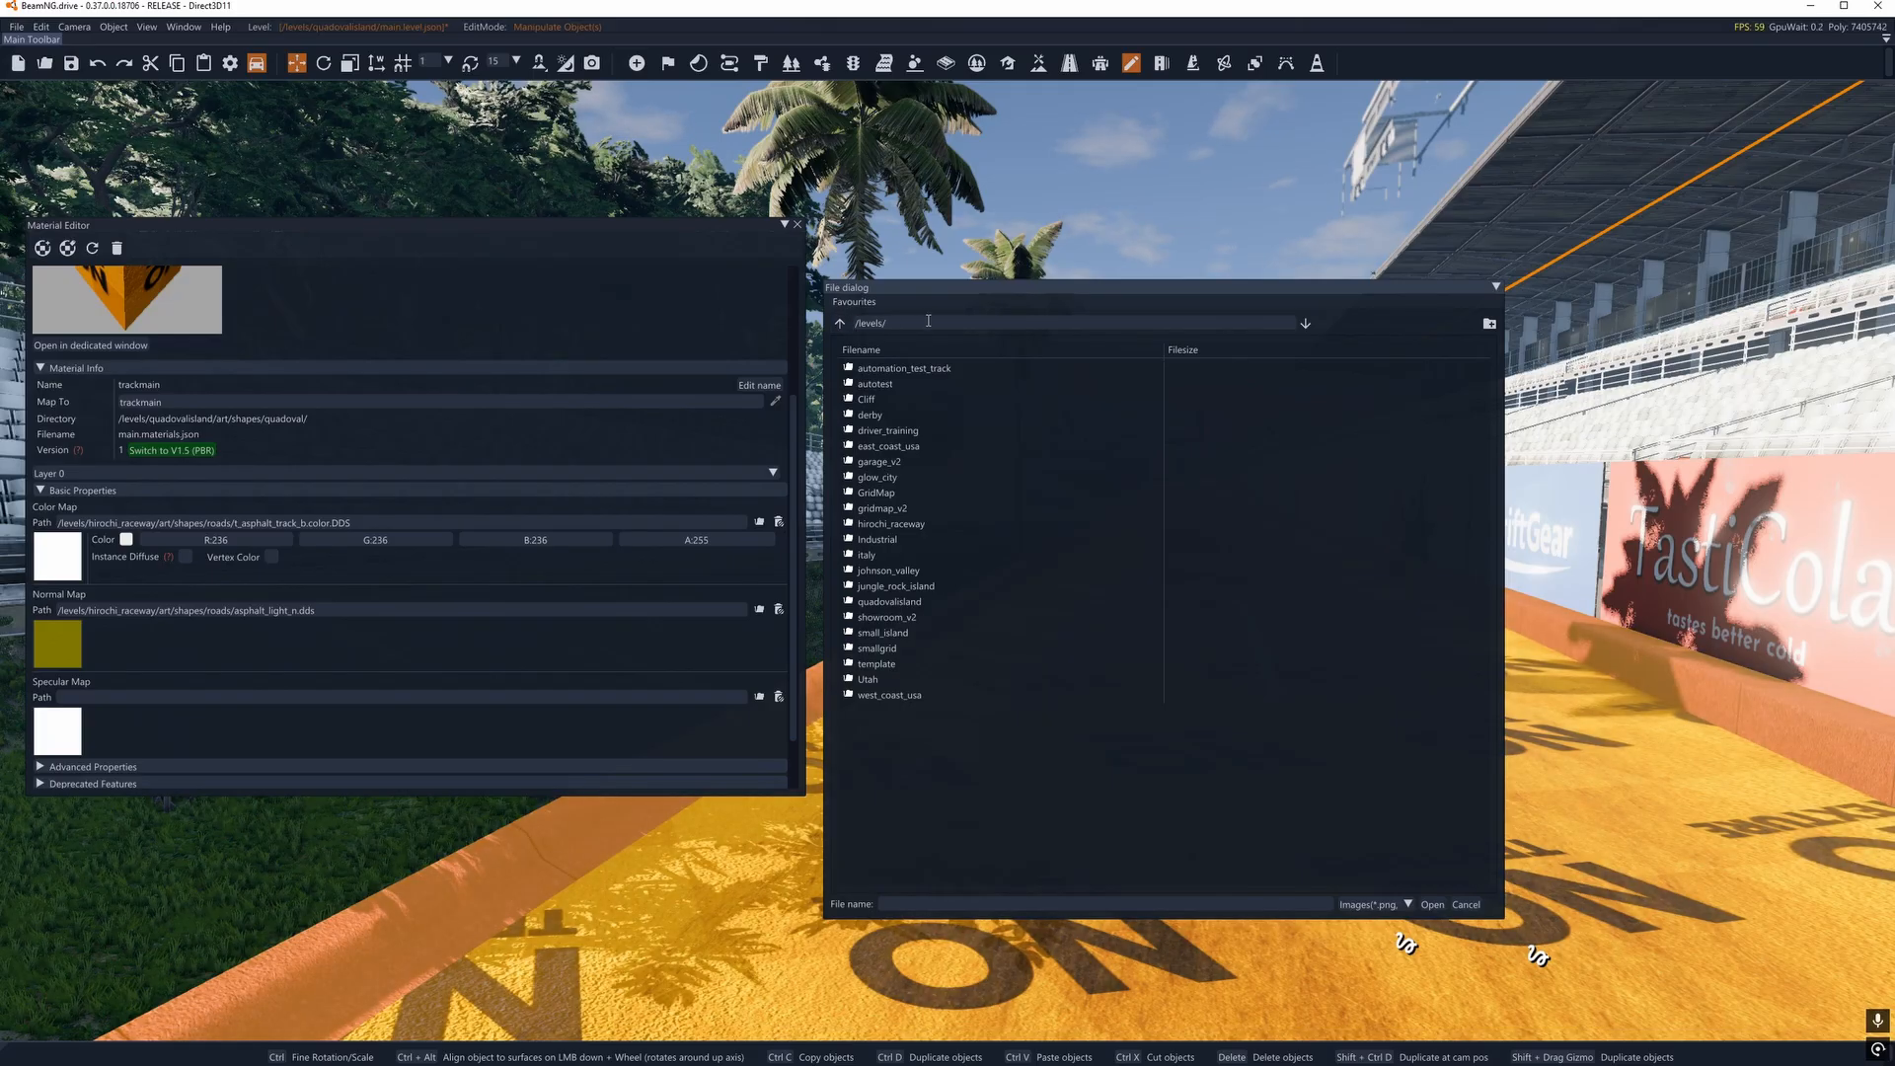
# Switch to File Explorer, open the content folder of BeamNG.drive inside steamapps\common, and select the assets folder.
pyautogui.hotkey('alt', 'Tab')
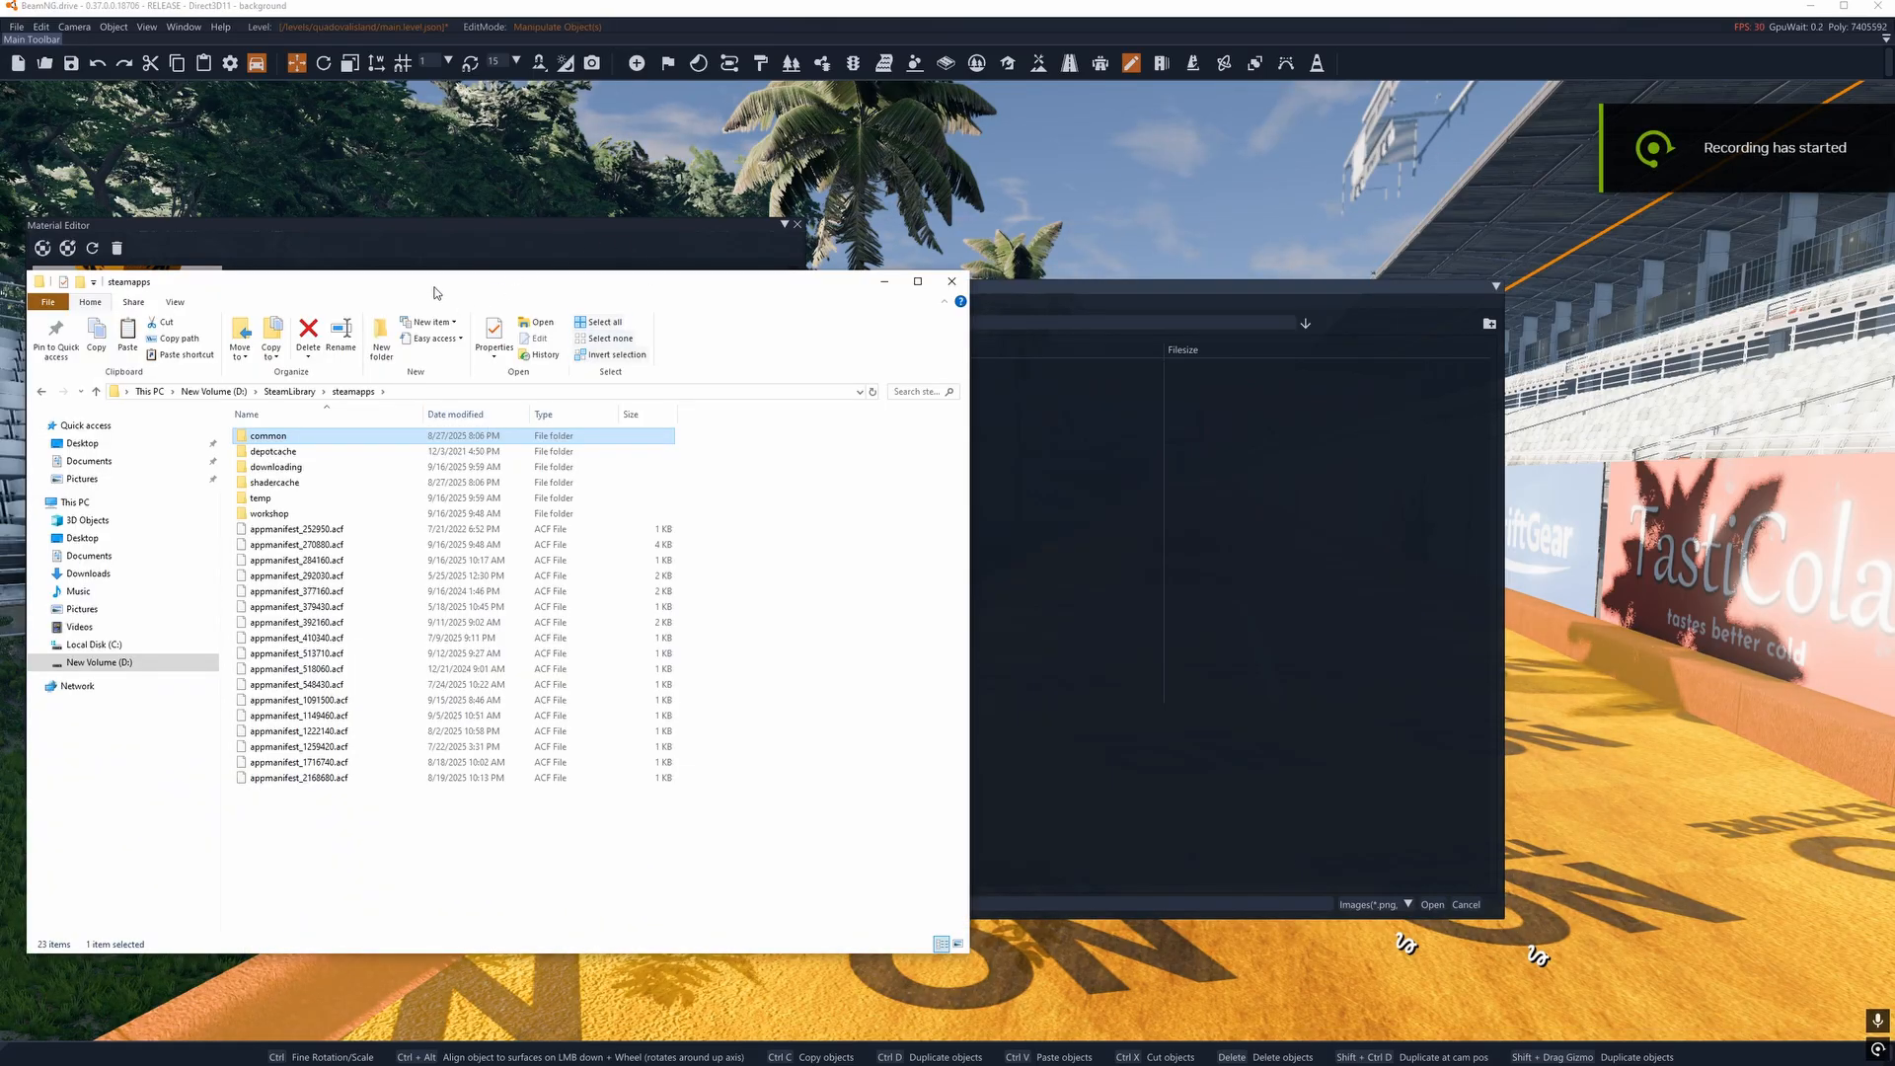
pyautogui.moveTo(483, 282); pyautogui.dragTo(1080, 302)
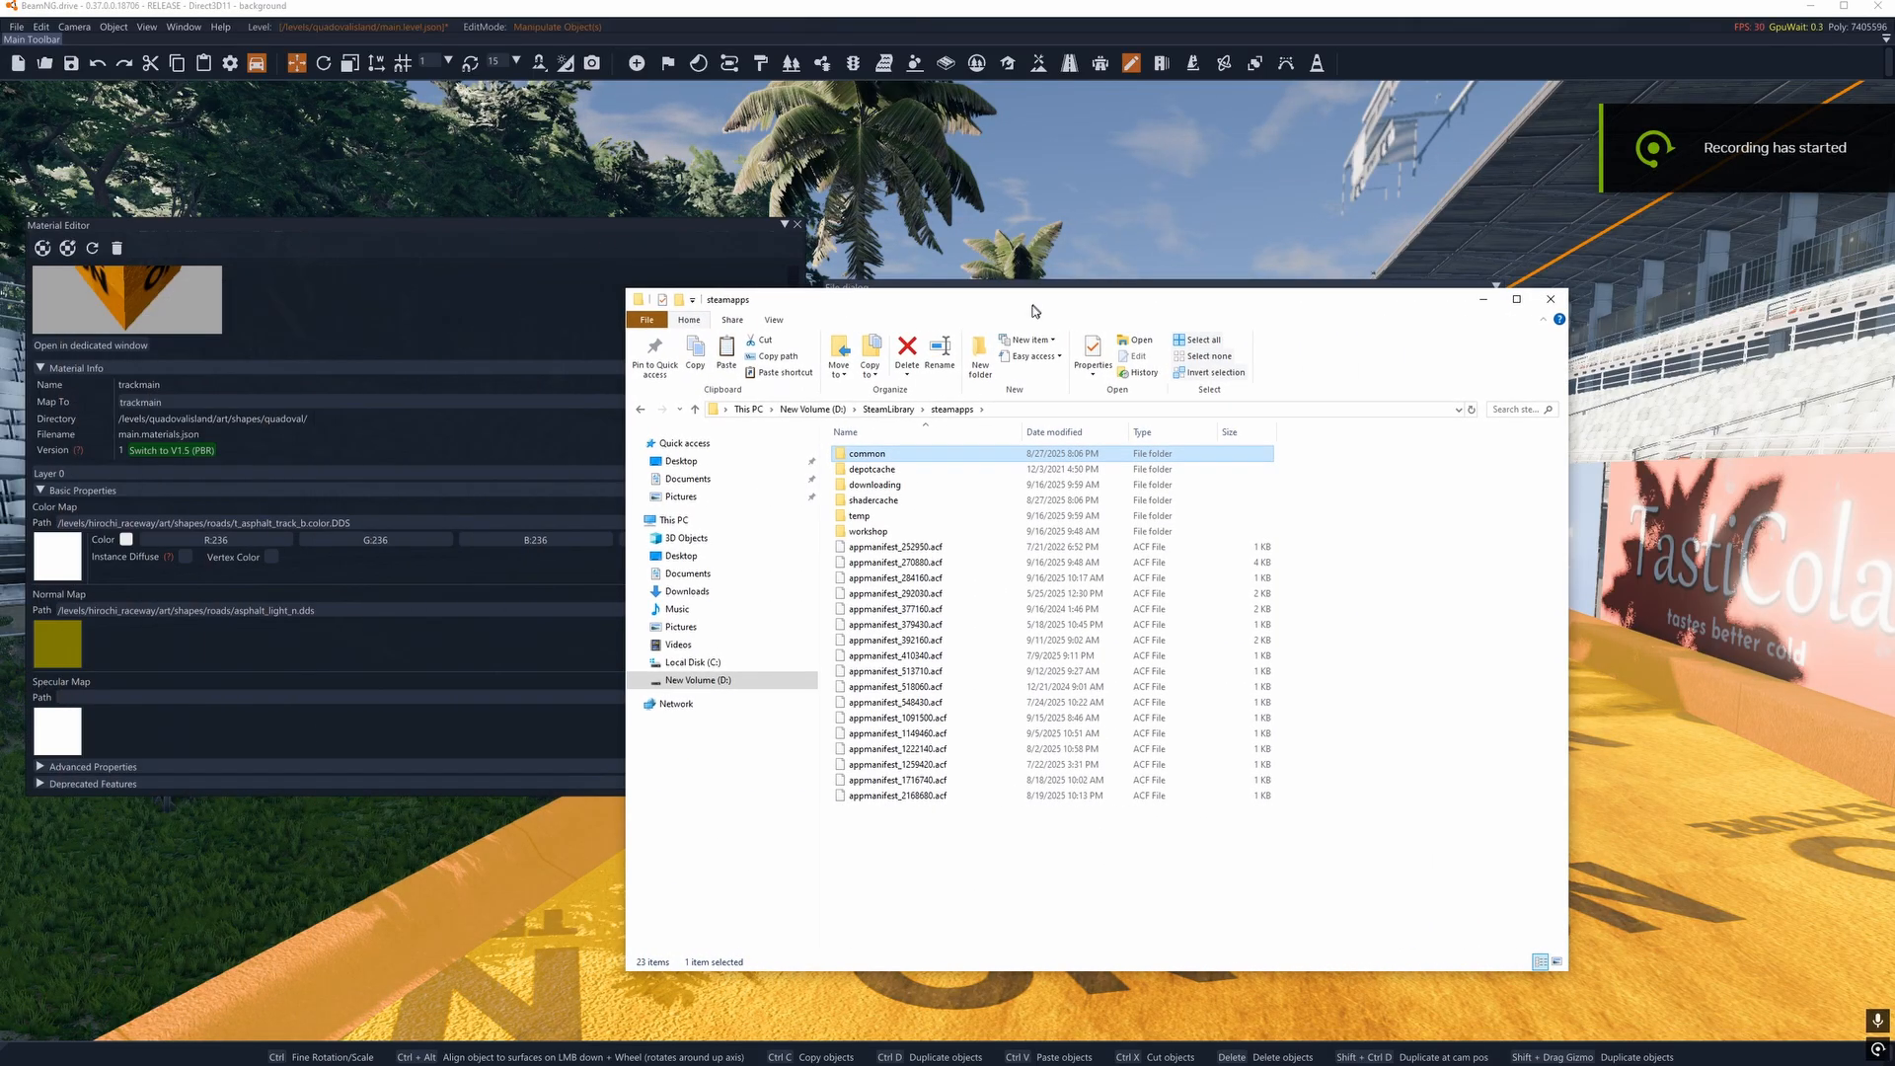
pyautogui.doubleClick(866, 457)
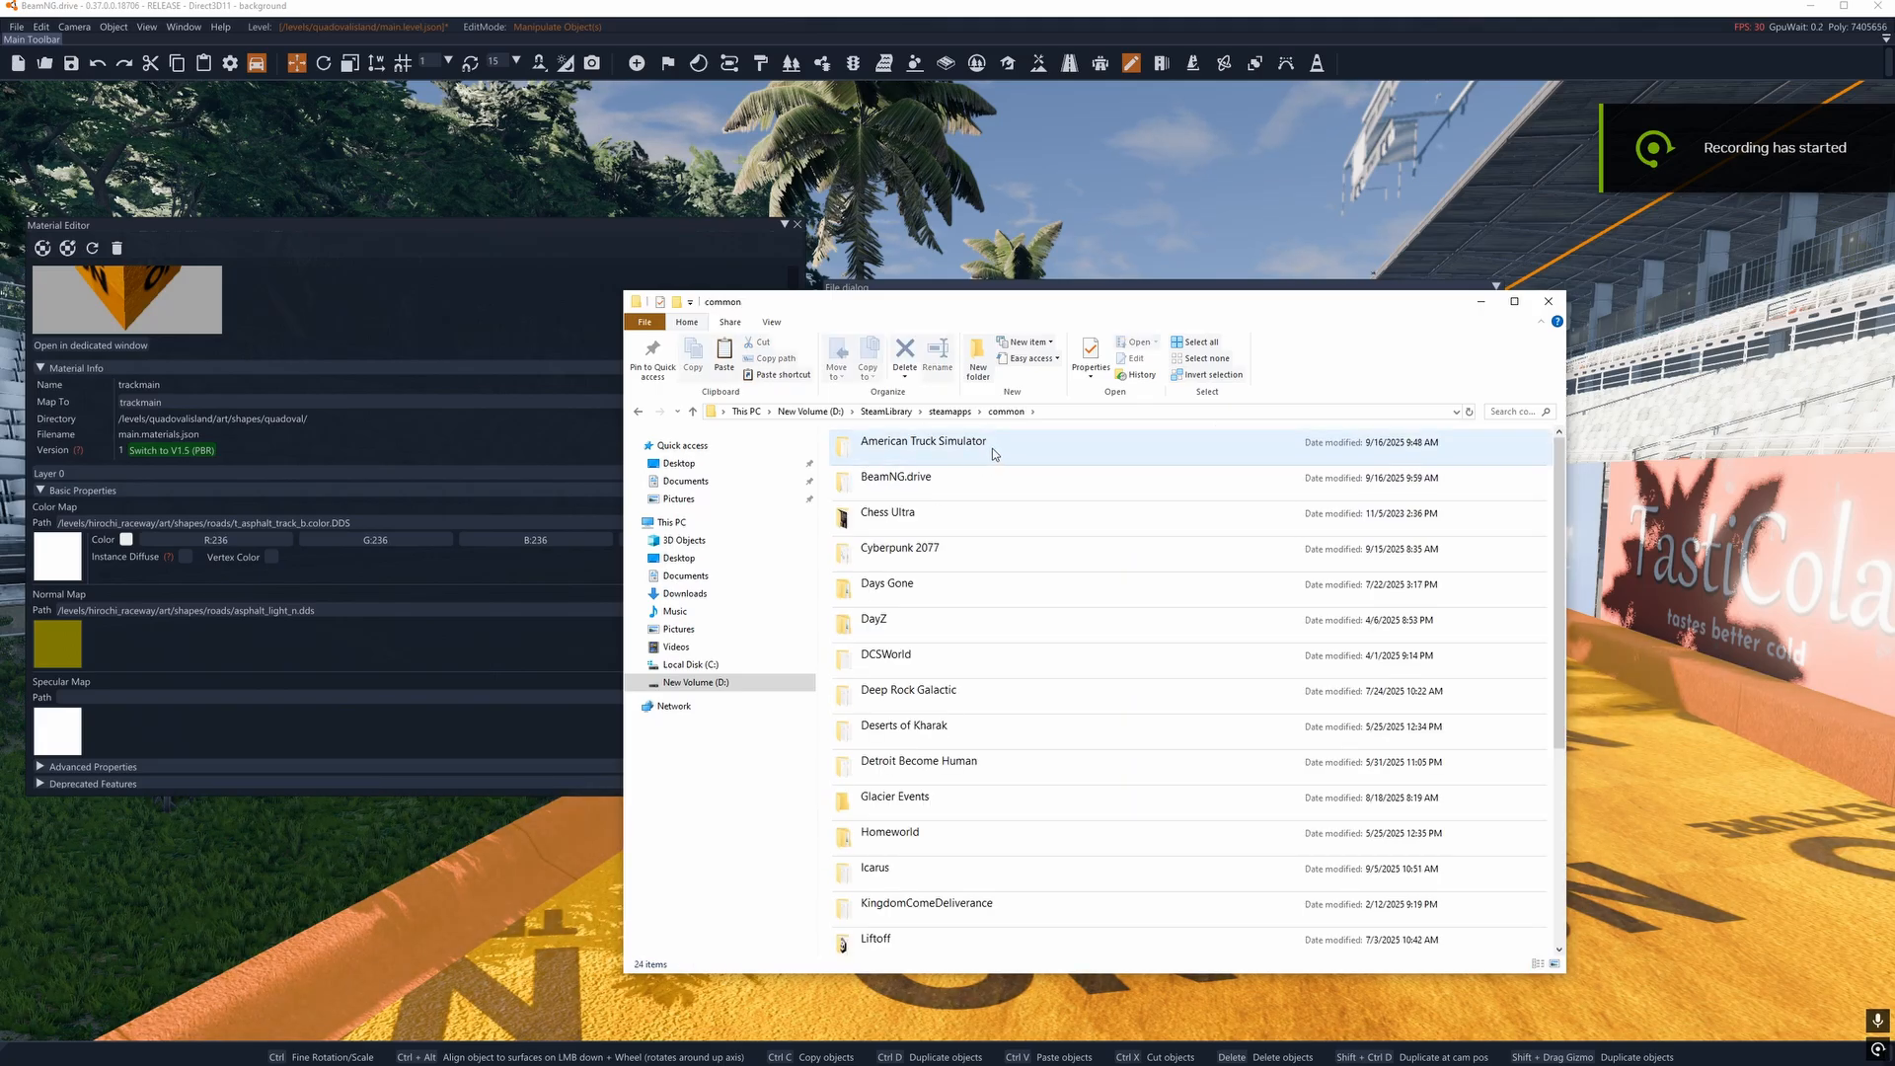
pyautogui.doubleClick(992, 452)
pyautogui.hotkey('alt', 'Left')
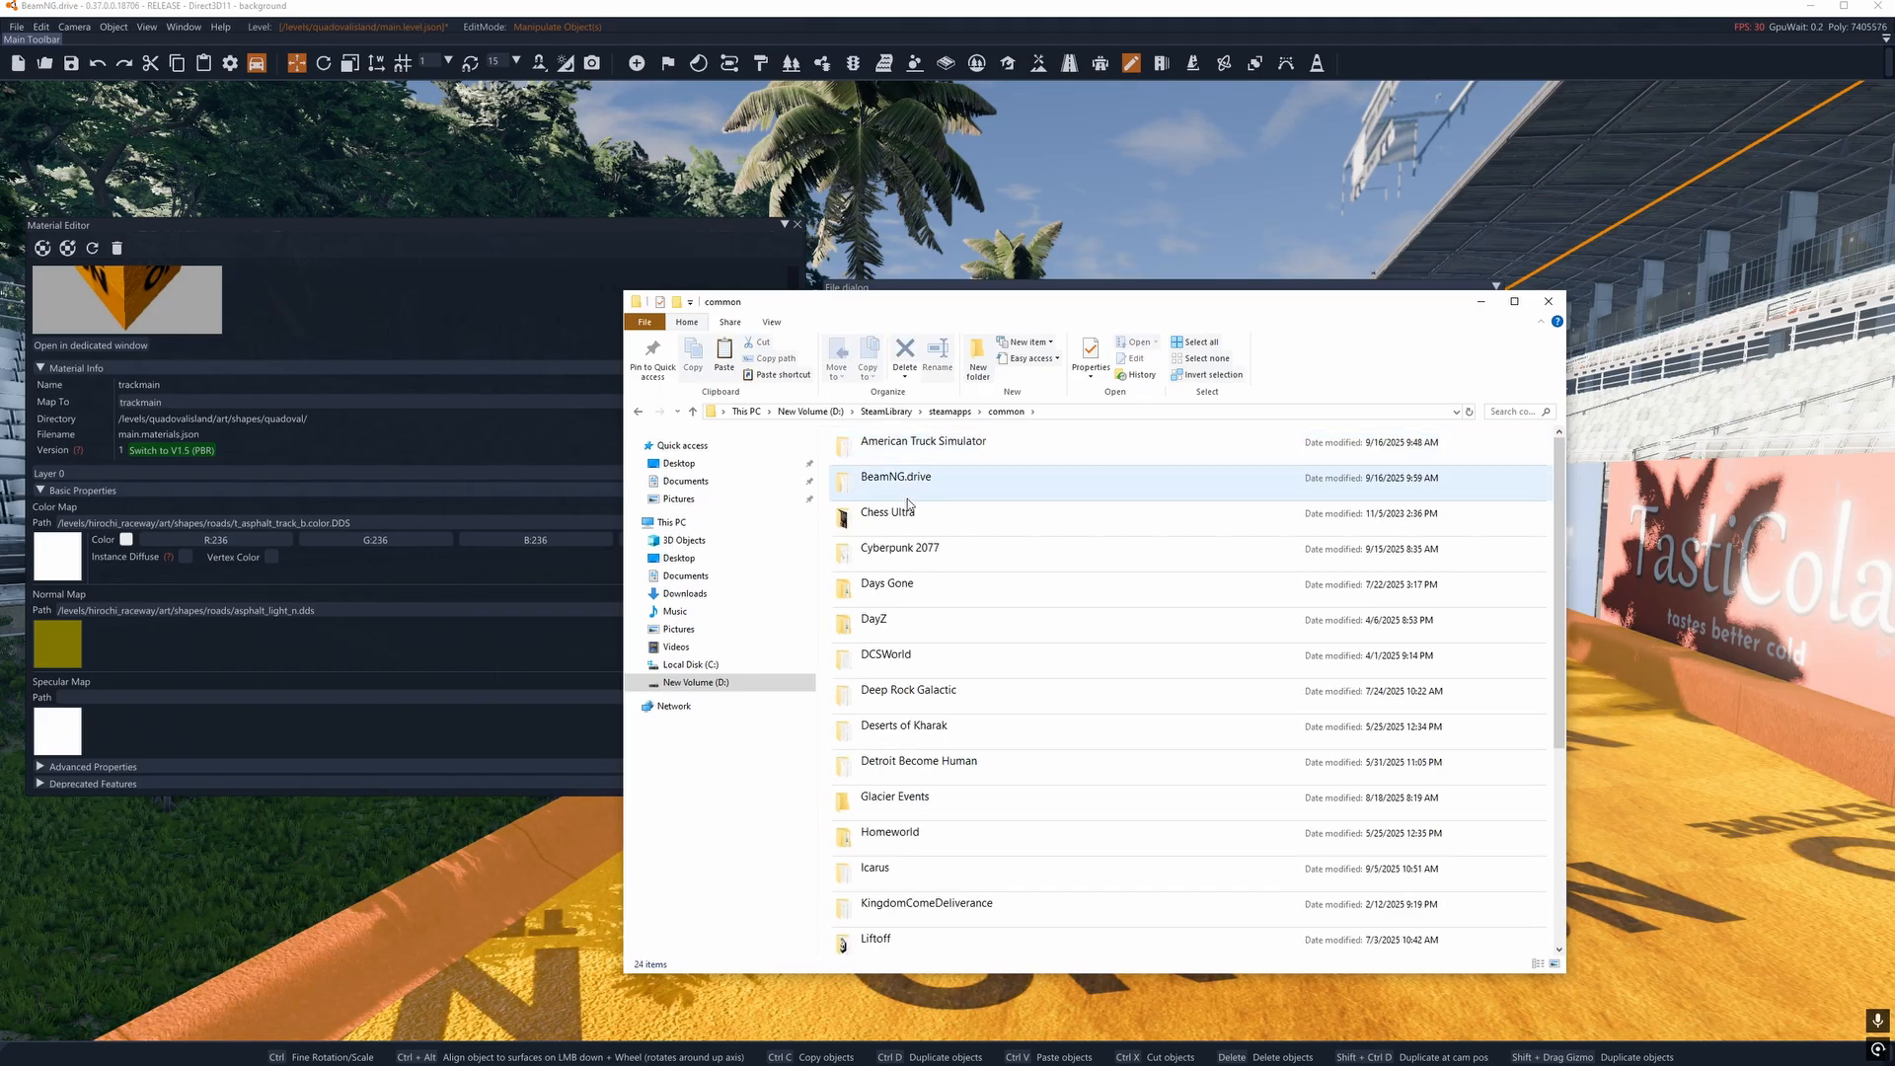
pyautogui.doubleClick(913, 477)
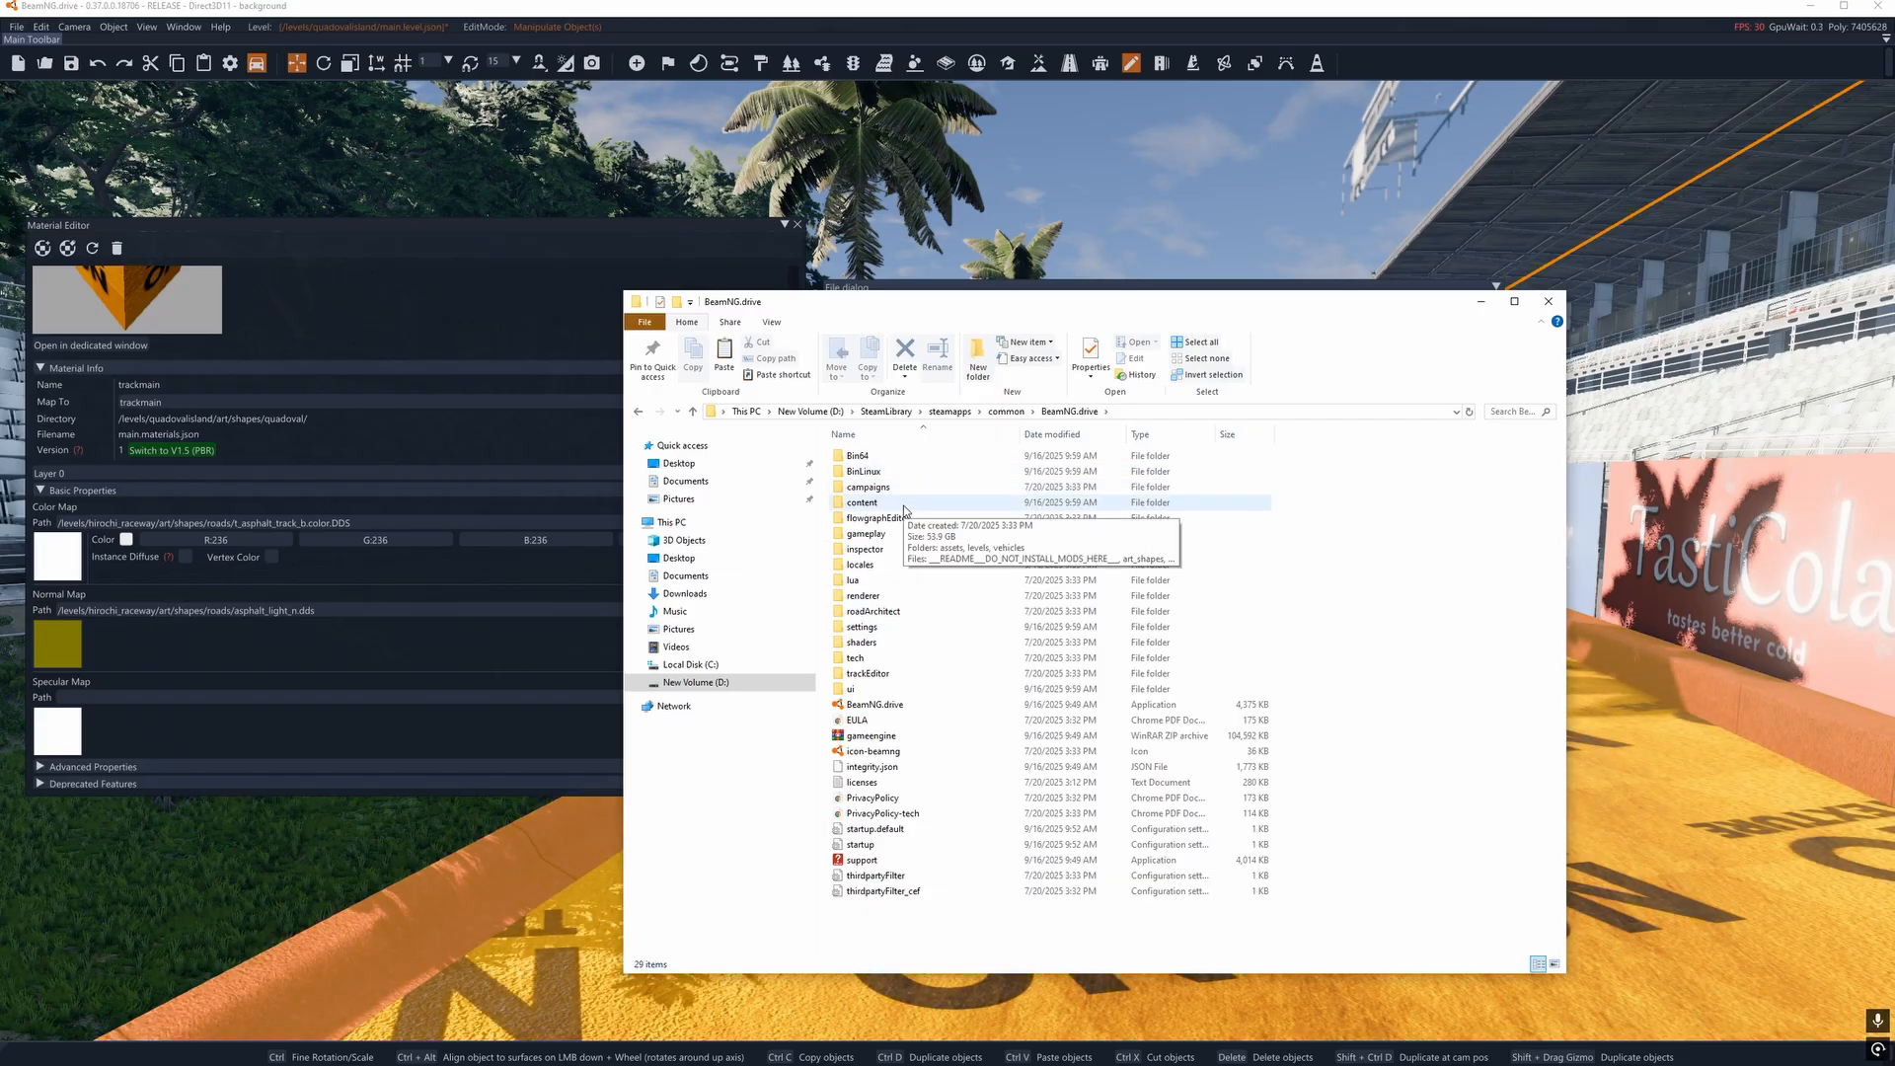
pyautogui.doubleClick(902, 504)
pyautogui.click(892, 461)
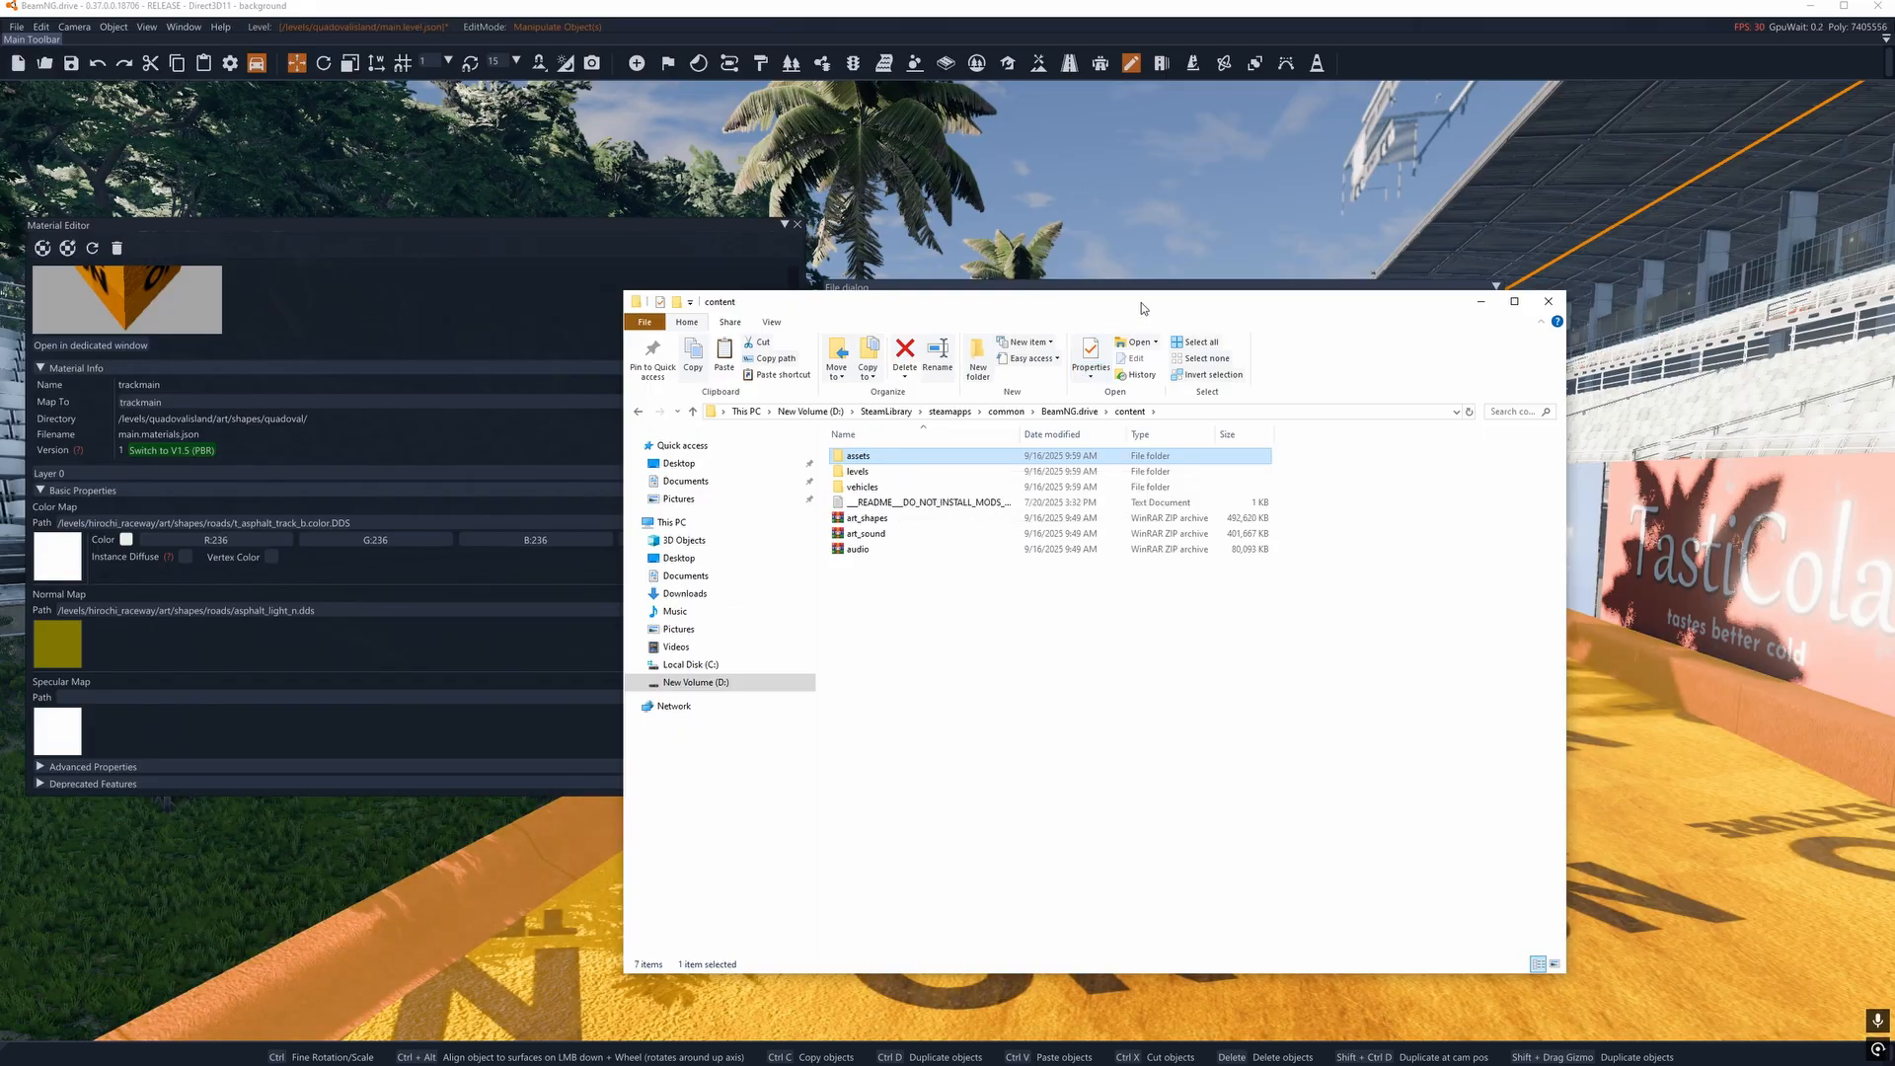
# Examine the materials folder inside assets, return to the content folder, and move the window aside to view the Color Map path.
pyautogui.moveTo(1141, 302); pyautogui.dragTo(529, 369)
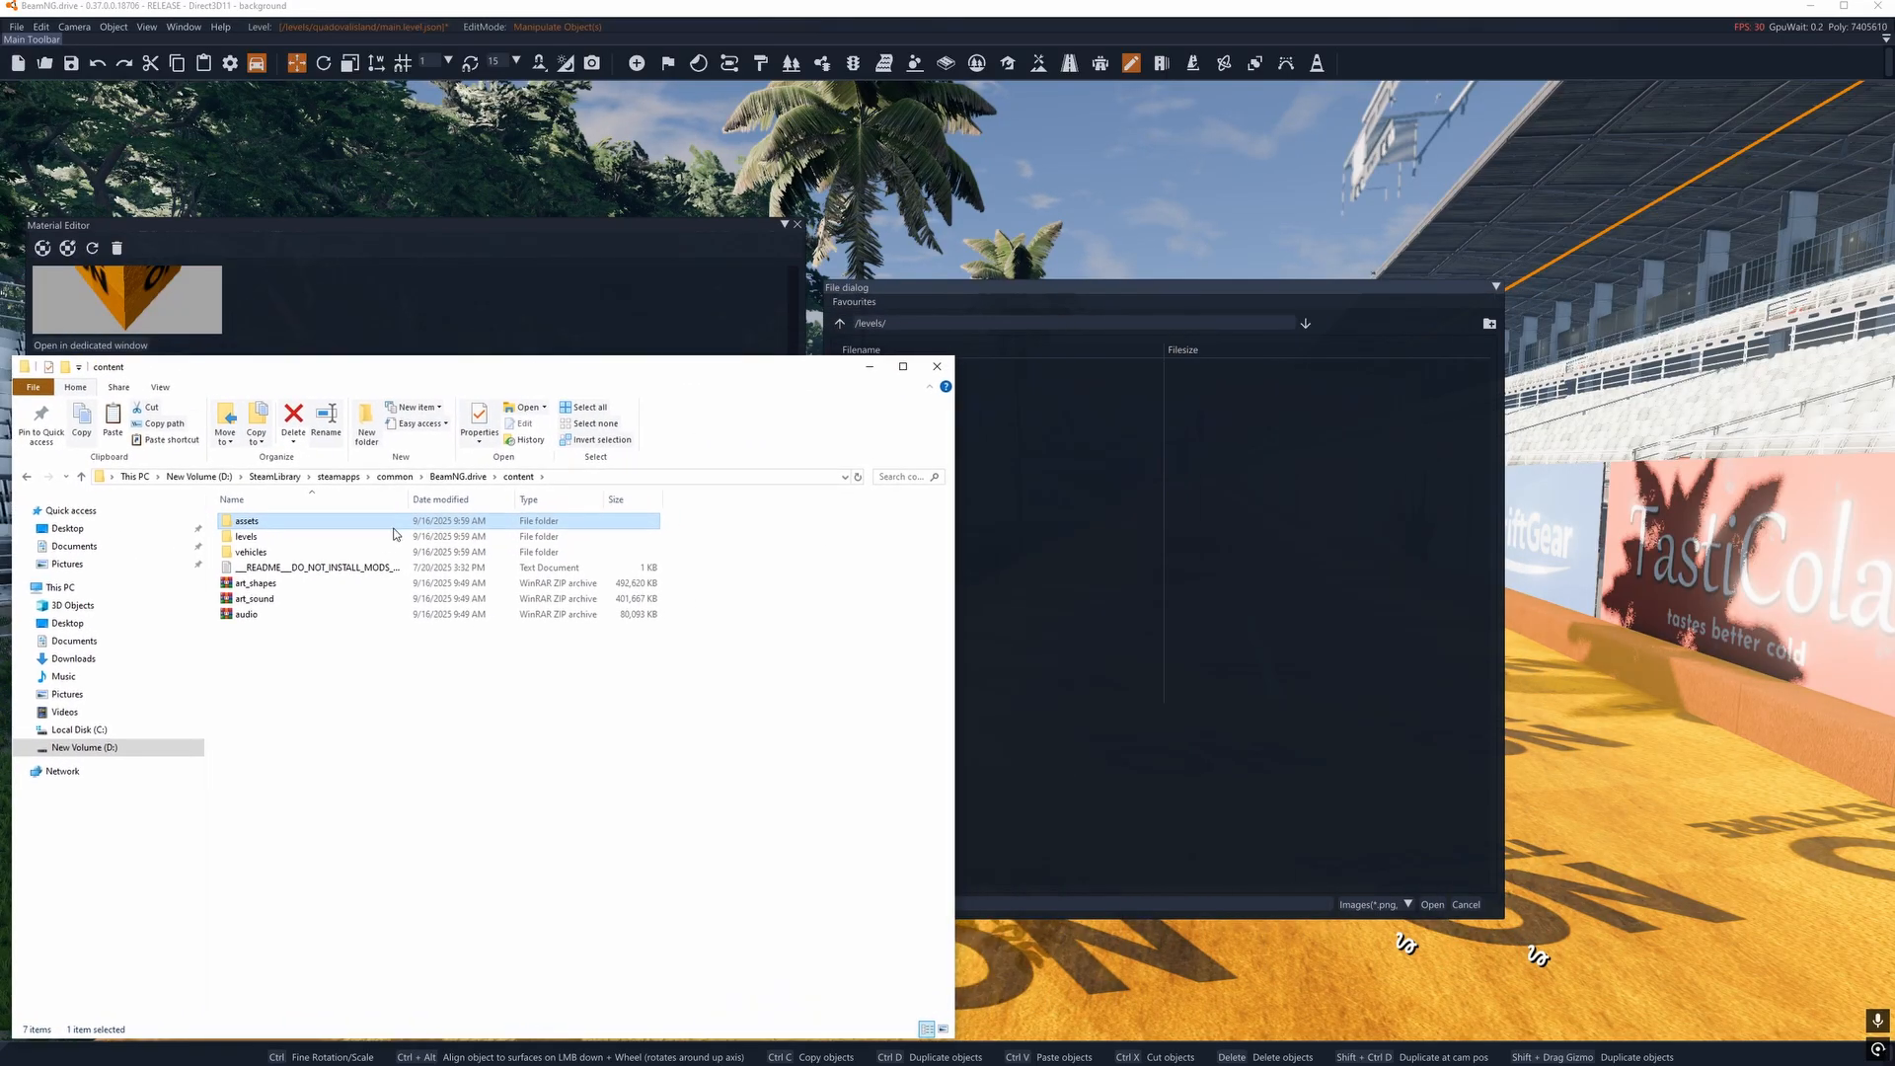
pyautogui.doubleClick(301, 522)
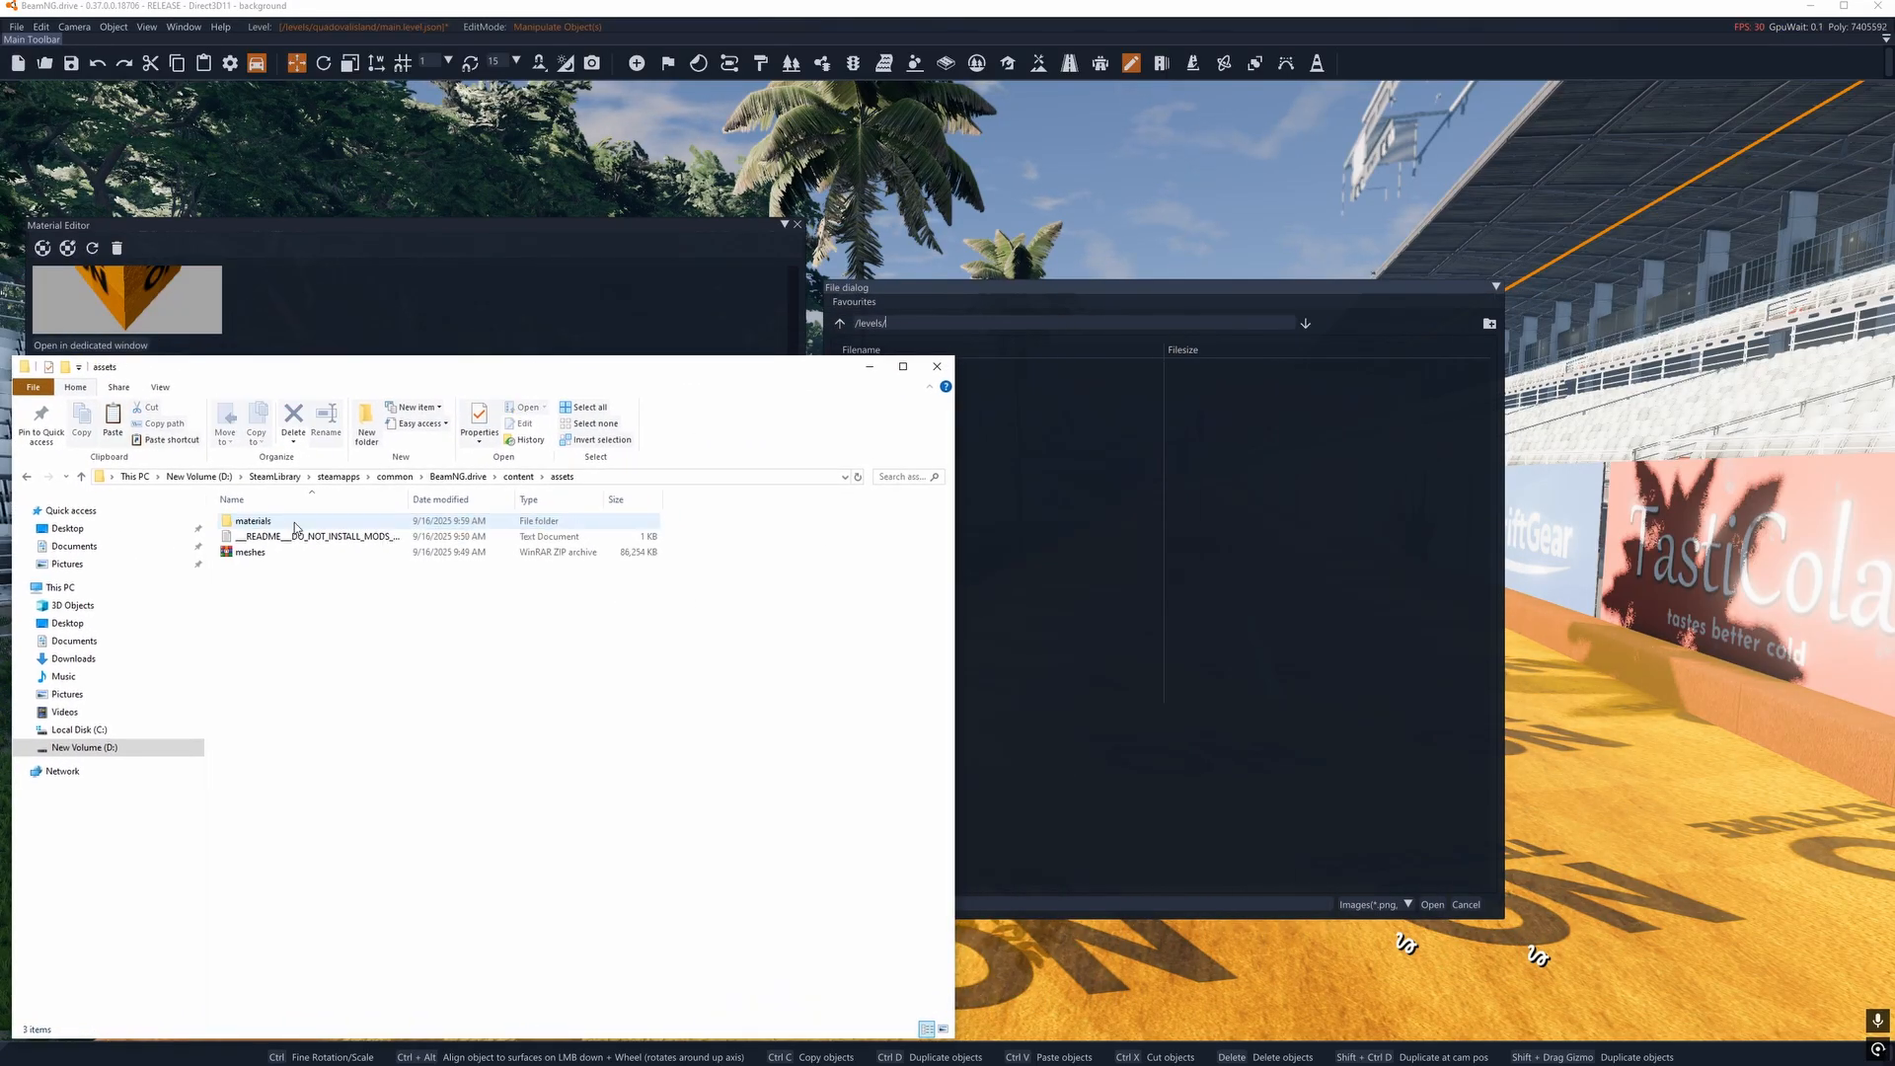
pyautogui.doubleClick(314, 527)
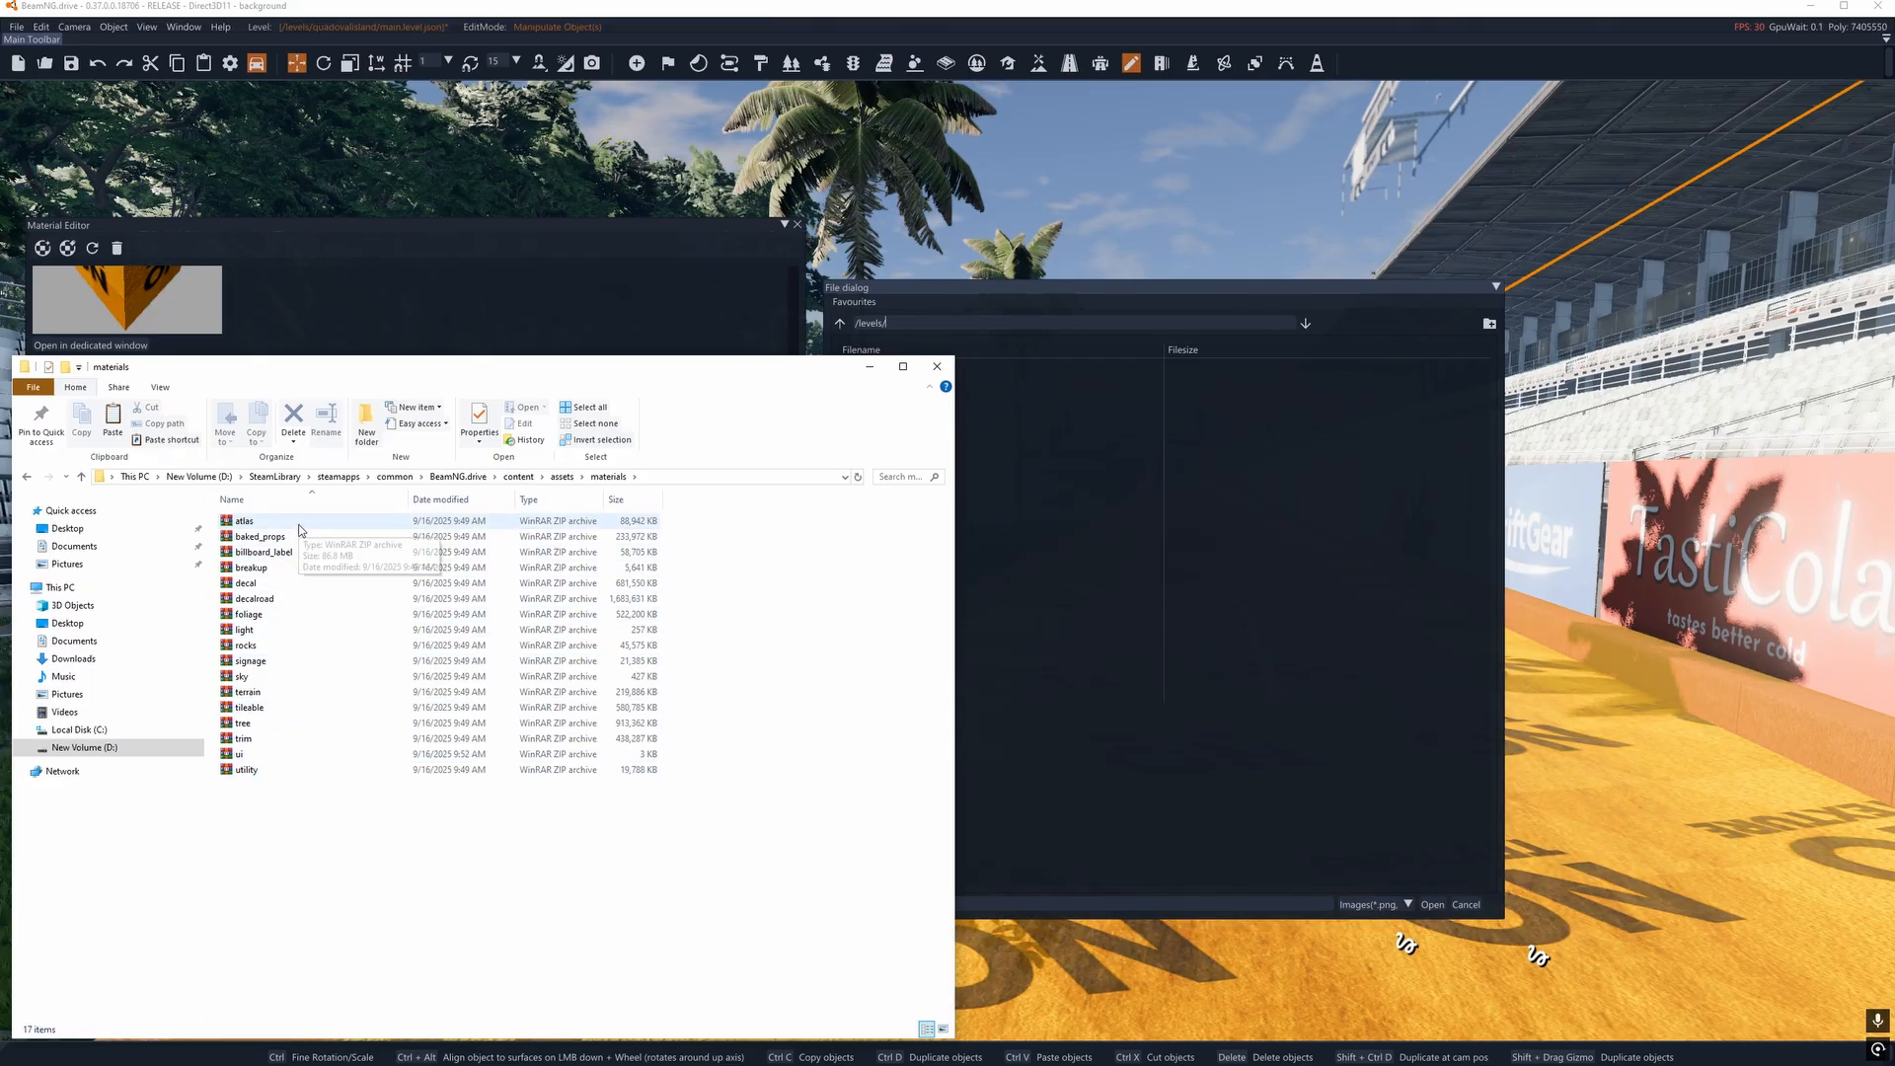
pyautogui.press('BackSpace')
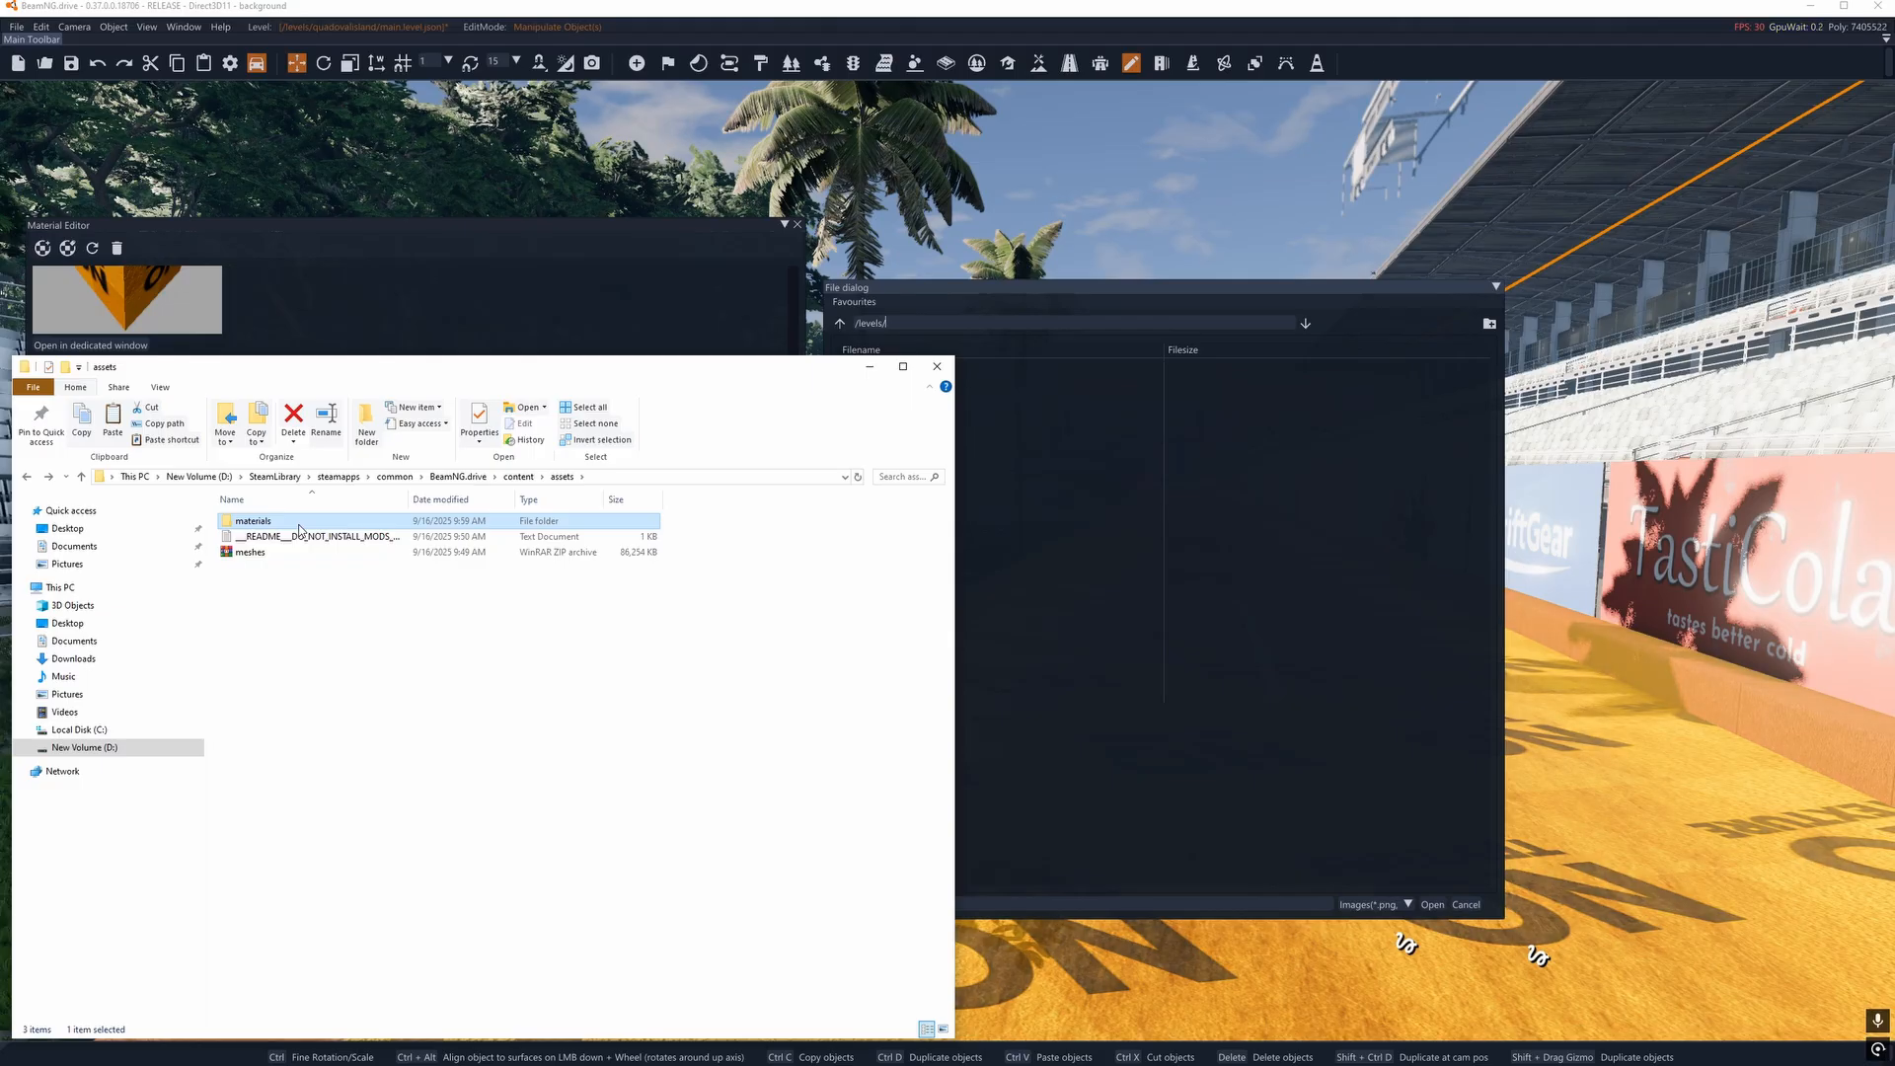
pyautogui.press('BackSpace')
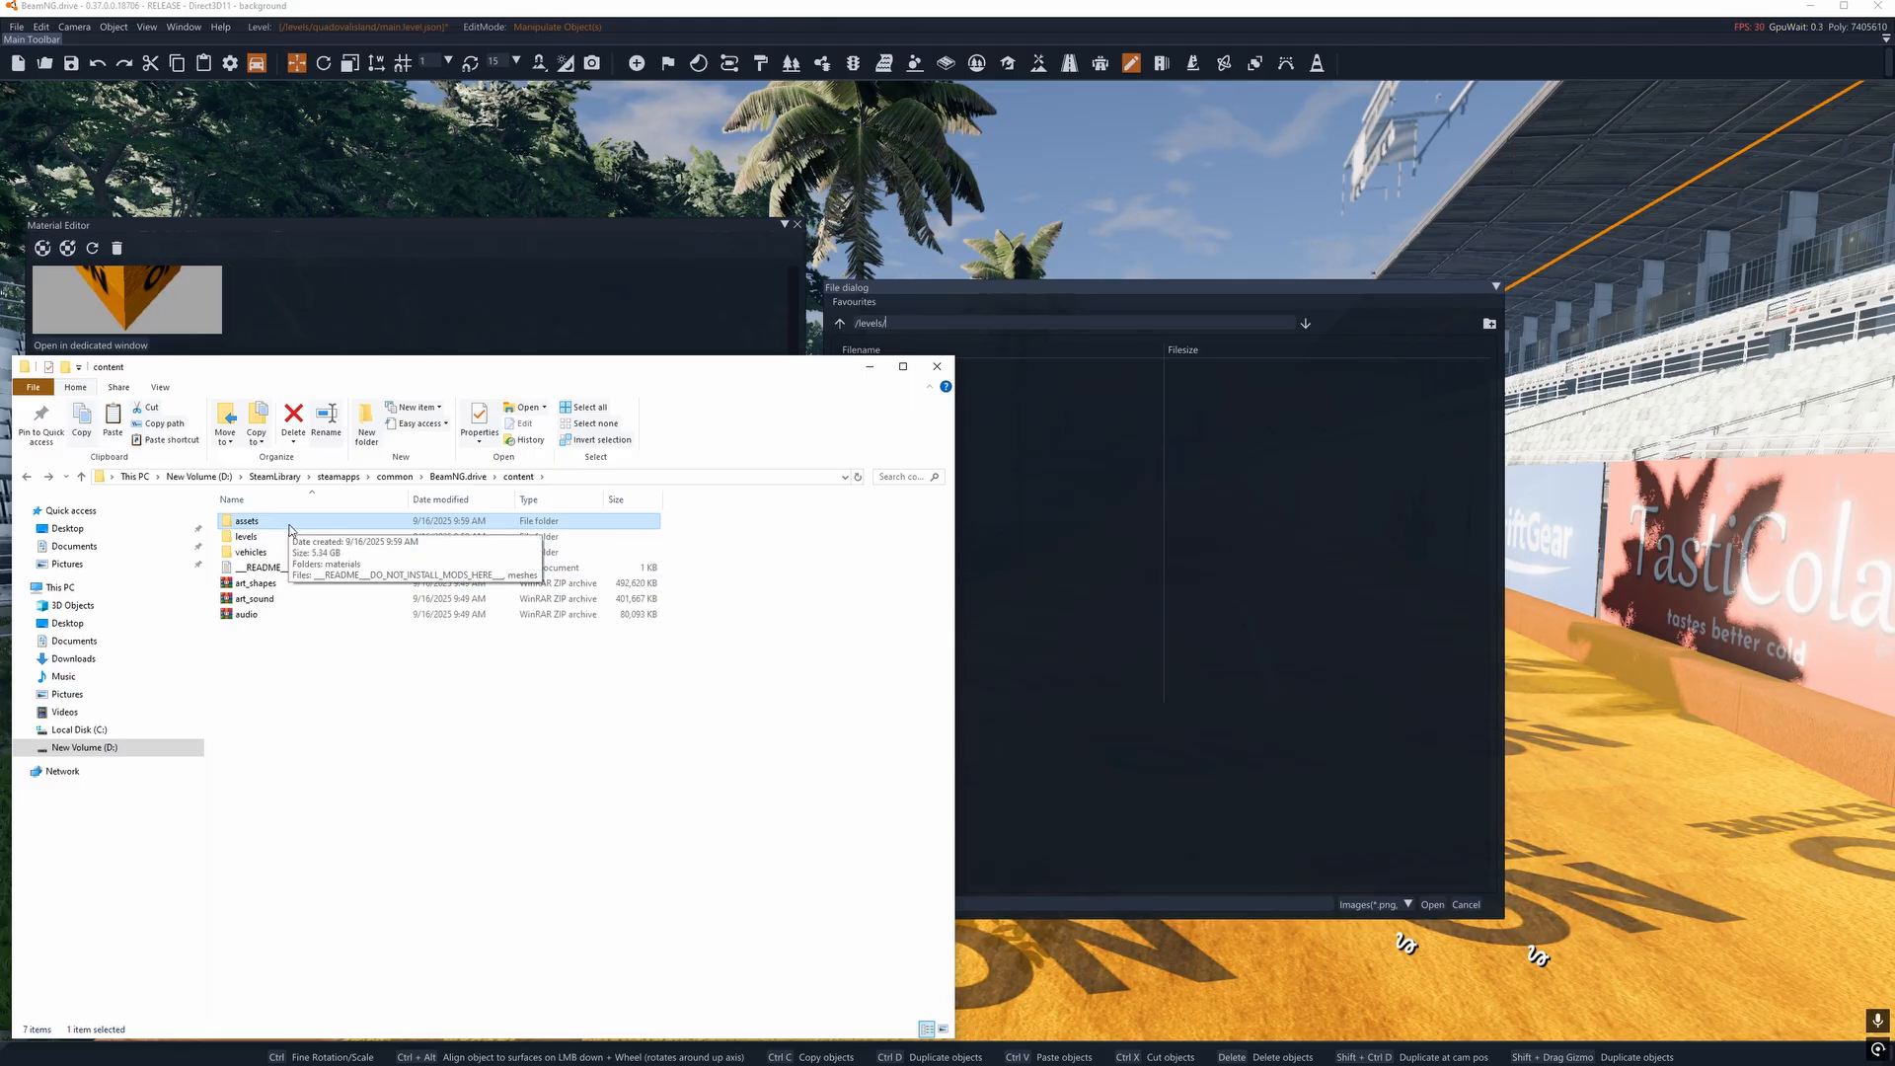
pyautogui.moveTo(744, 369); pyautogui.dragTo(0, 376)
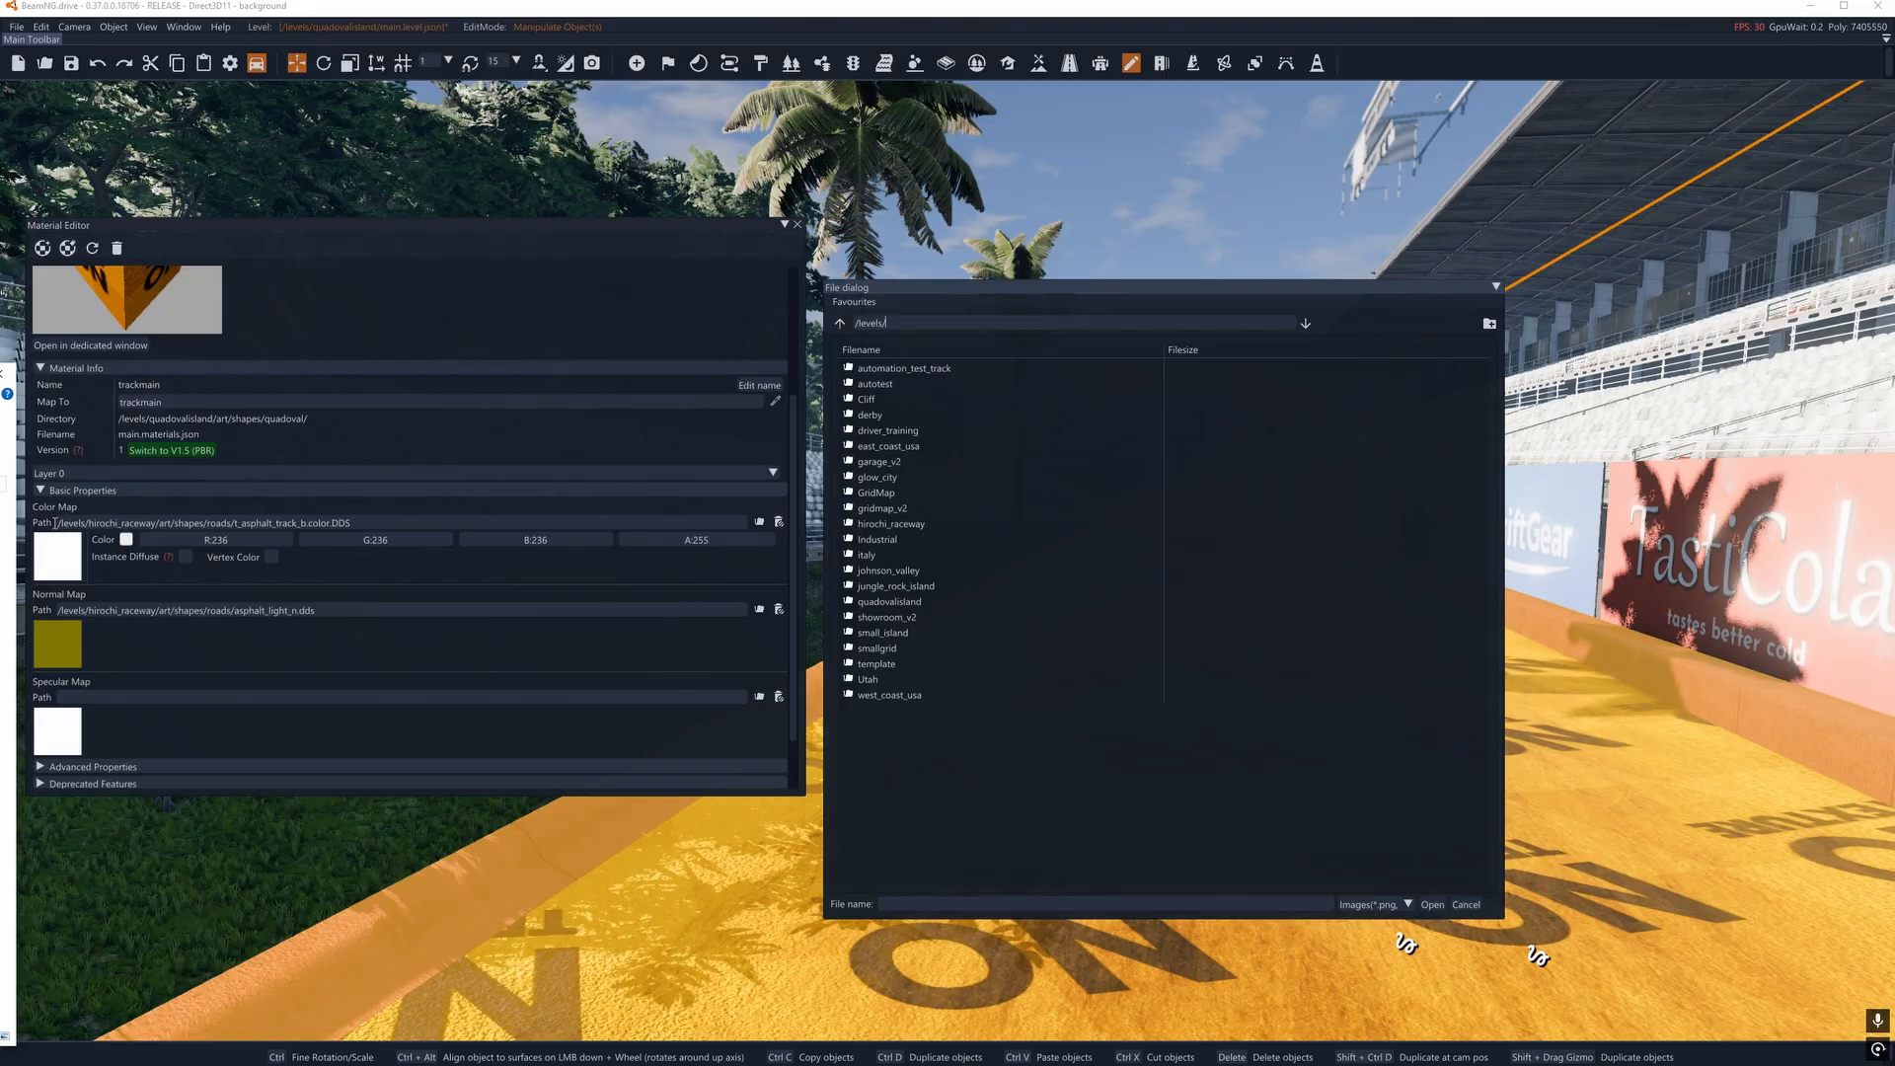
pyautogui.moveTo(0, 383); pyautogui.dragTo(552, 313)
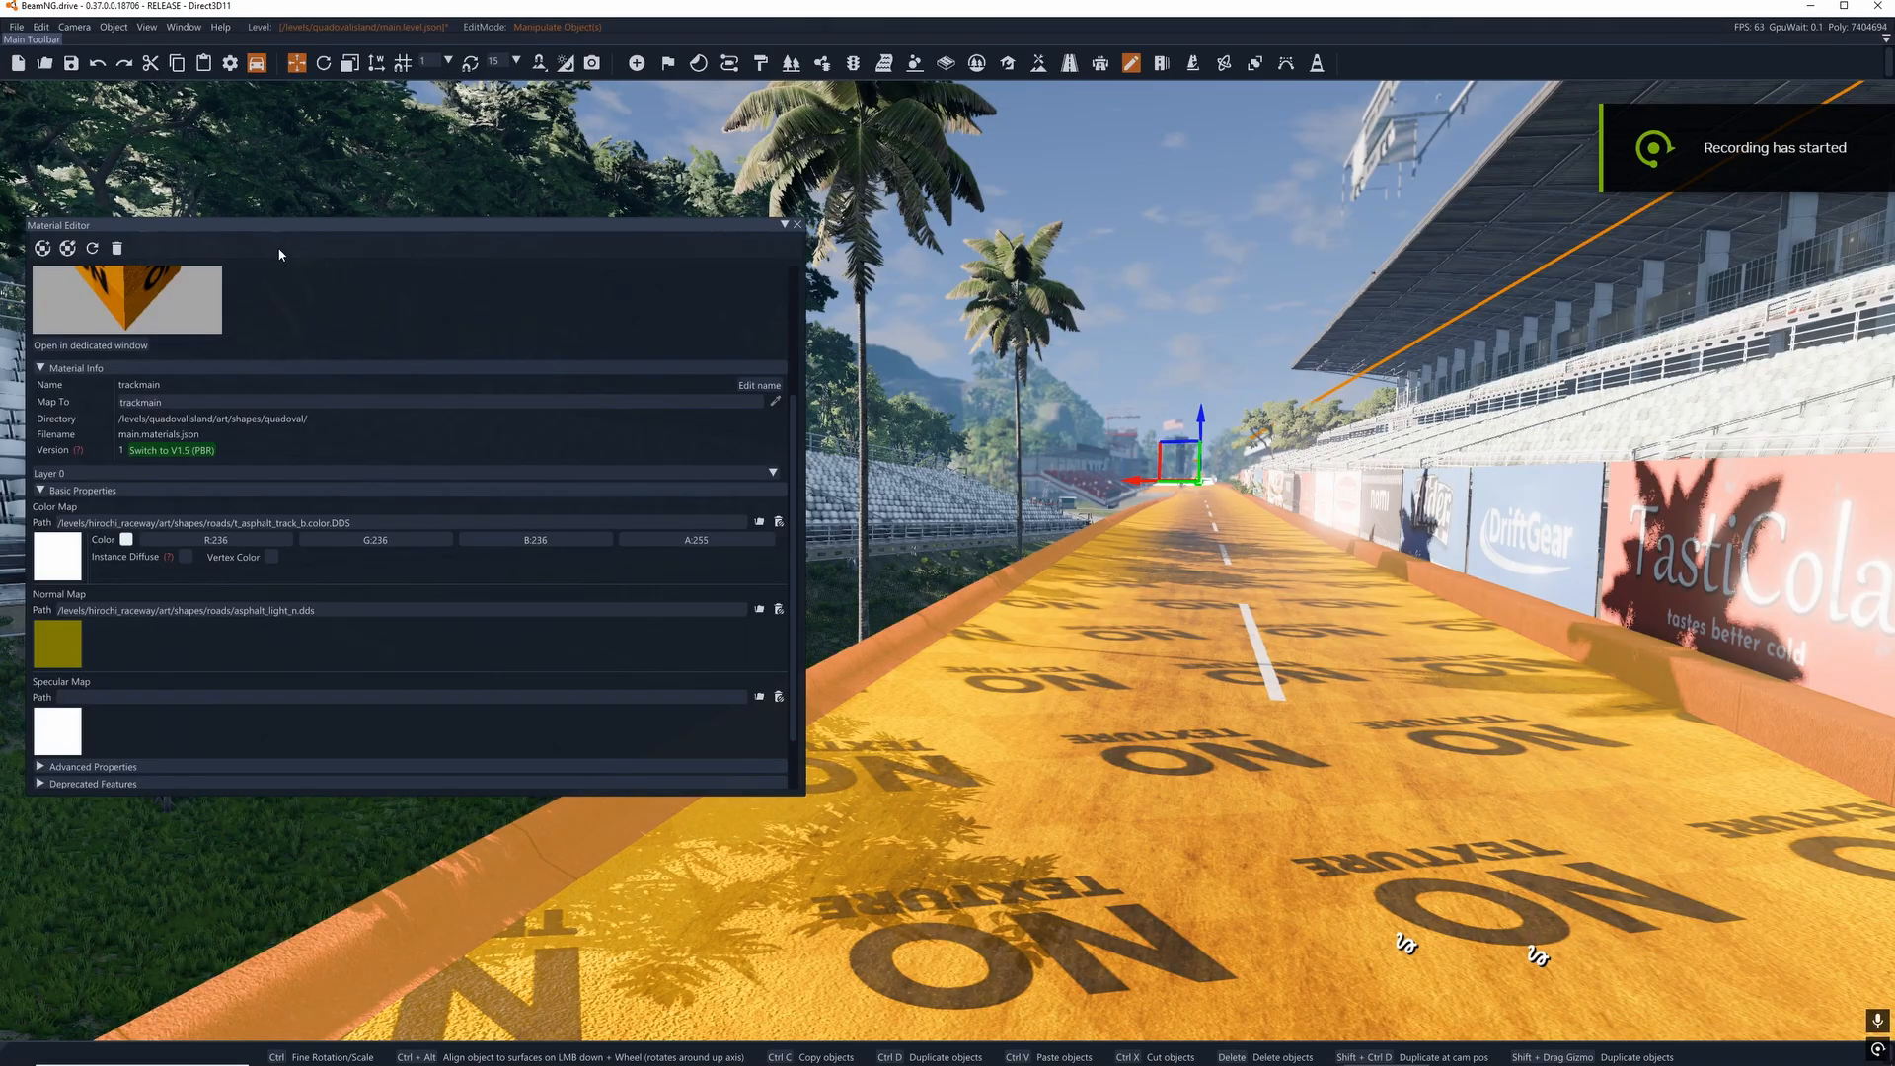
# Browse for trackmain's Color Map texture again and go to the /assets/materials/ folder.
pyautogui.moveTo(280, 255); pyautogui.dragTo(293, 255)
pyautogui.click(772, 525)
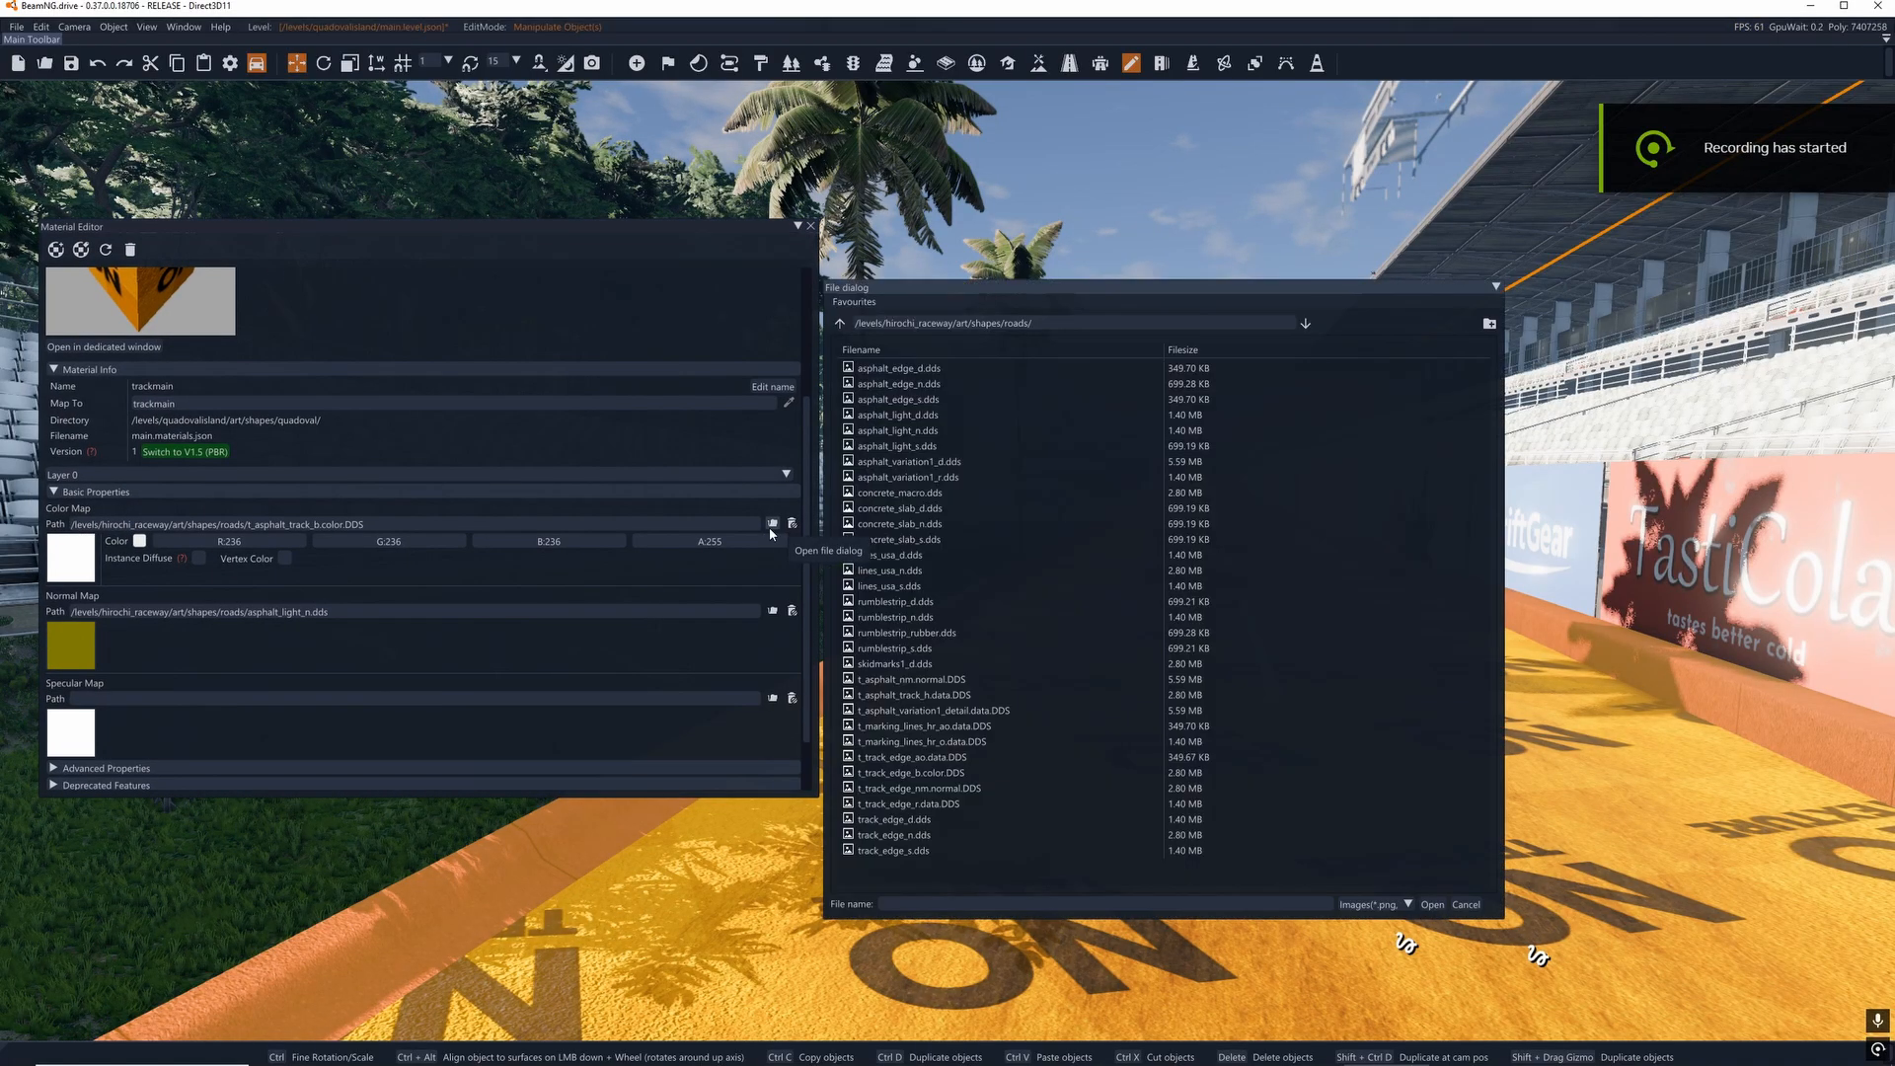
pyautogui.moveTo(1027, 294); pyautogui.dragTo(1073, 292)
pyautogui.click(1134, 322)
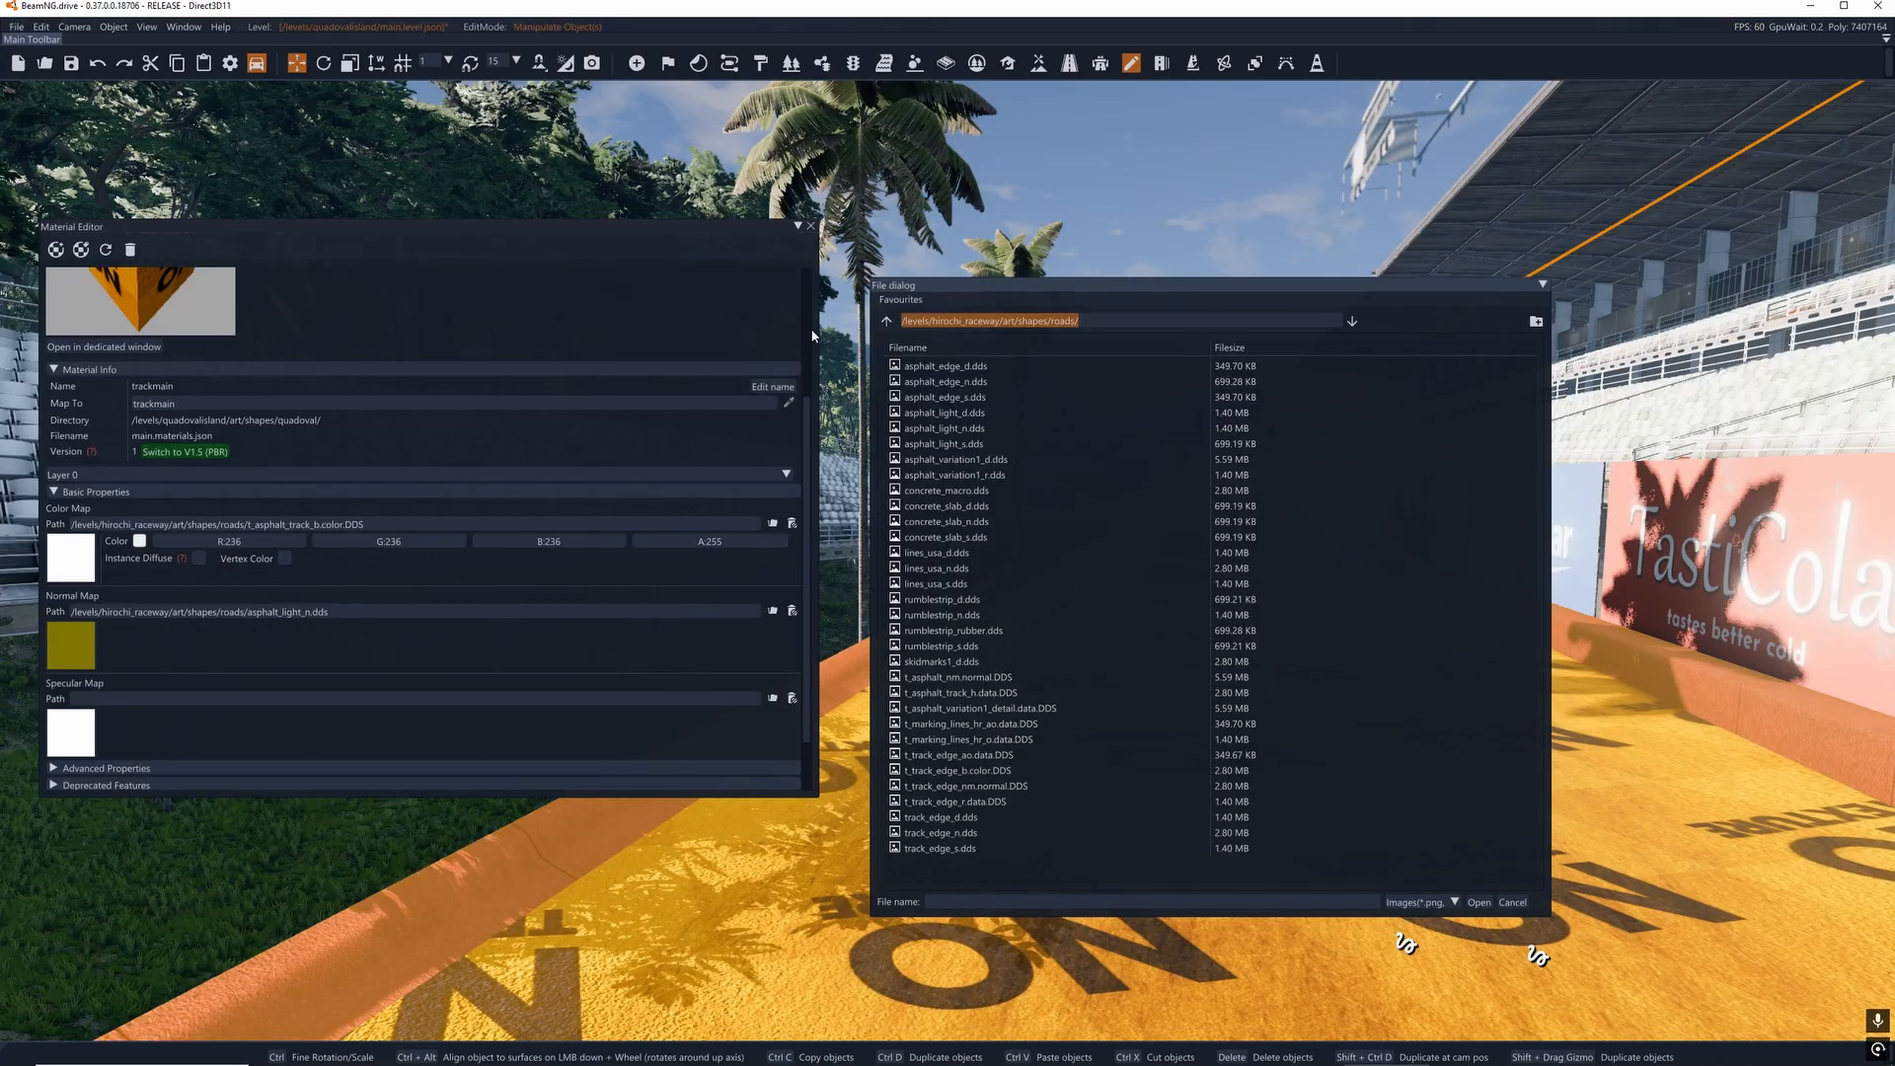
pyautogui.write('/asset')
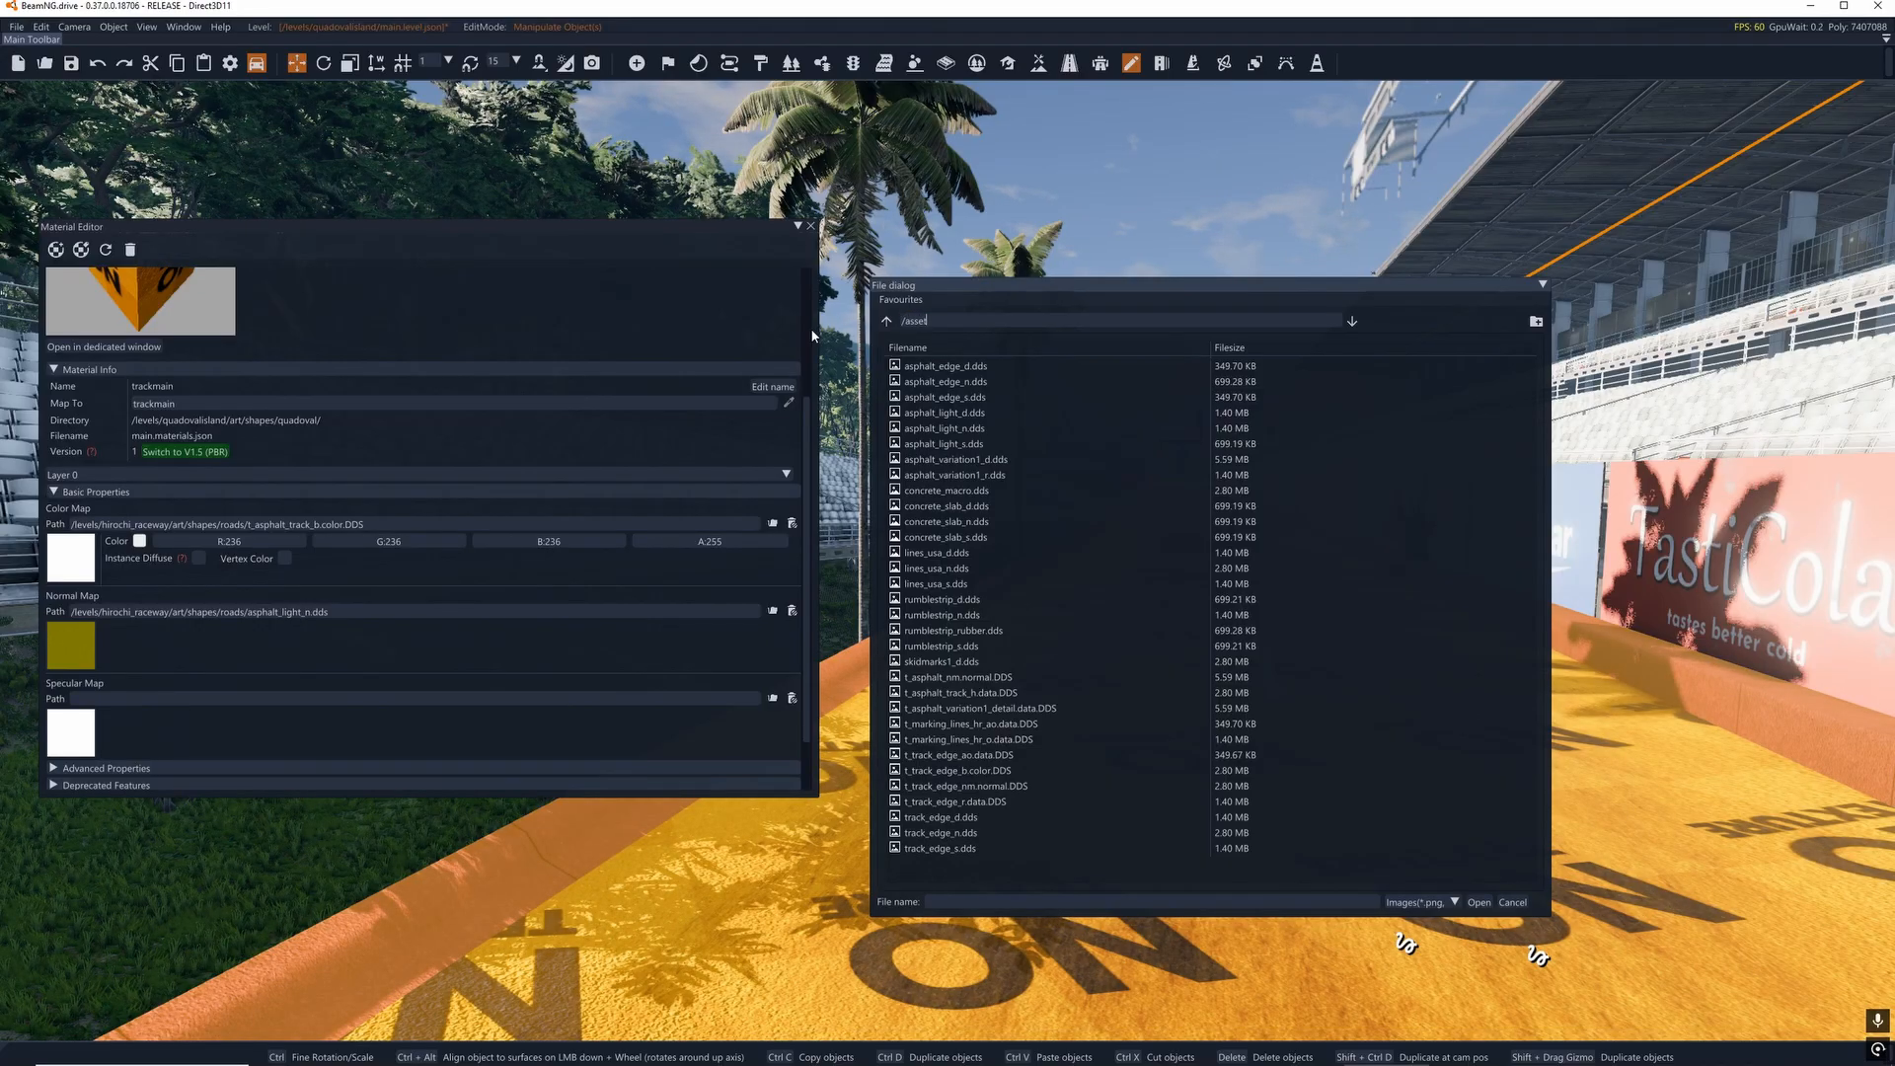
pyautogui.write('s/')
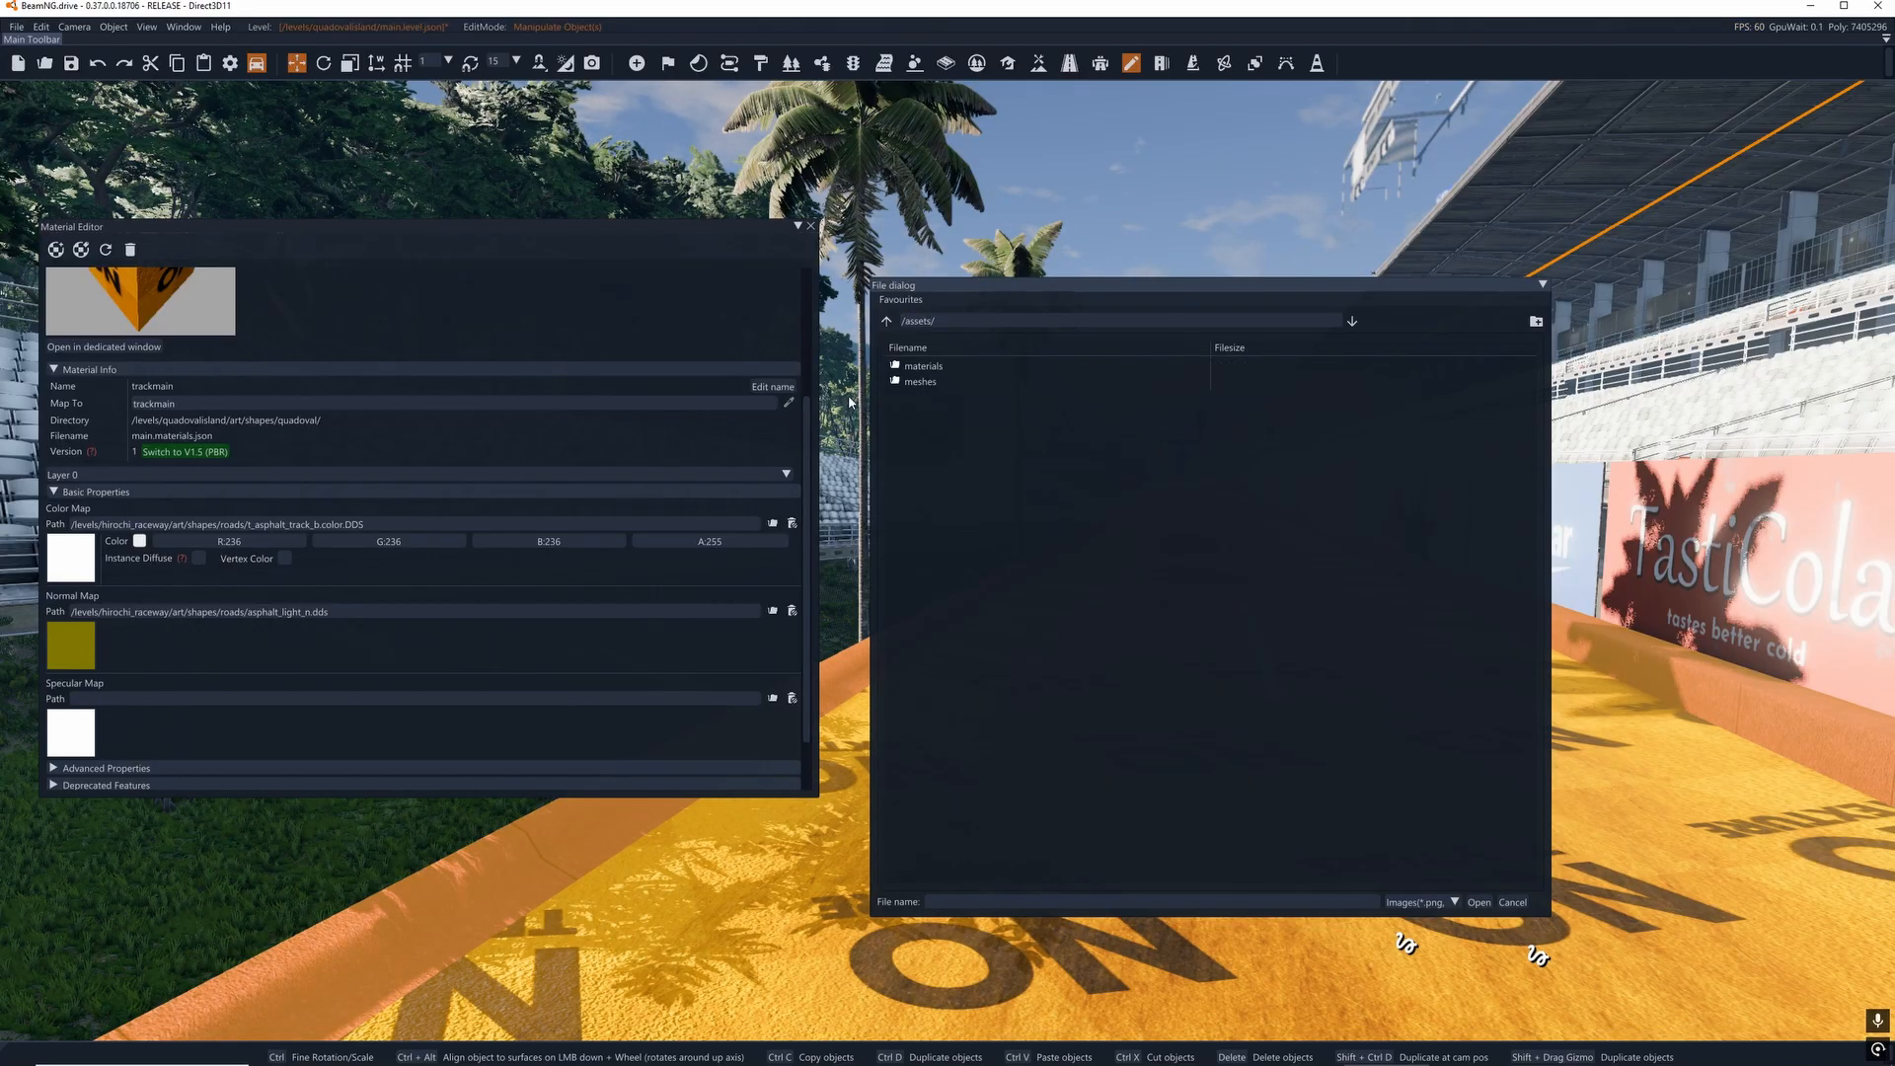
pyautogui.doubleClick(953, 367)
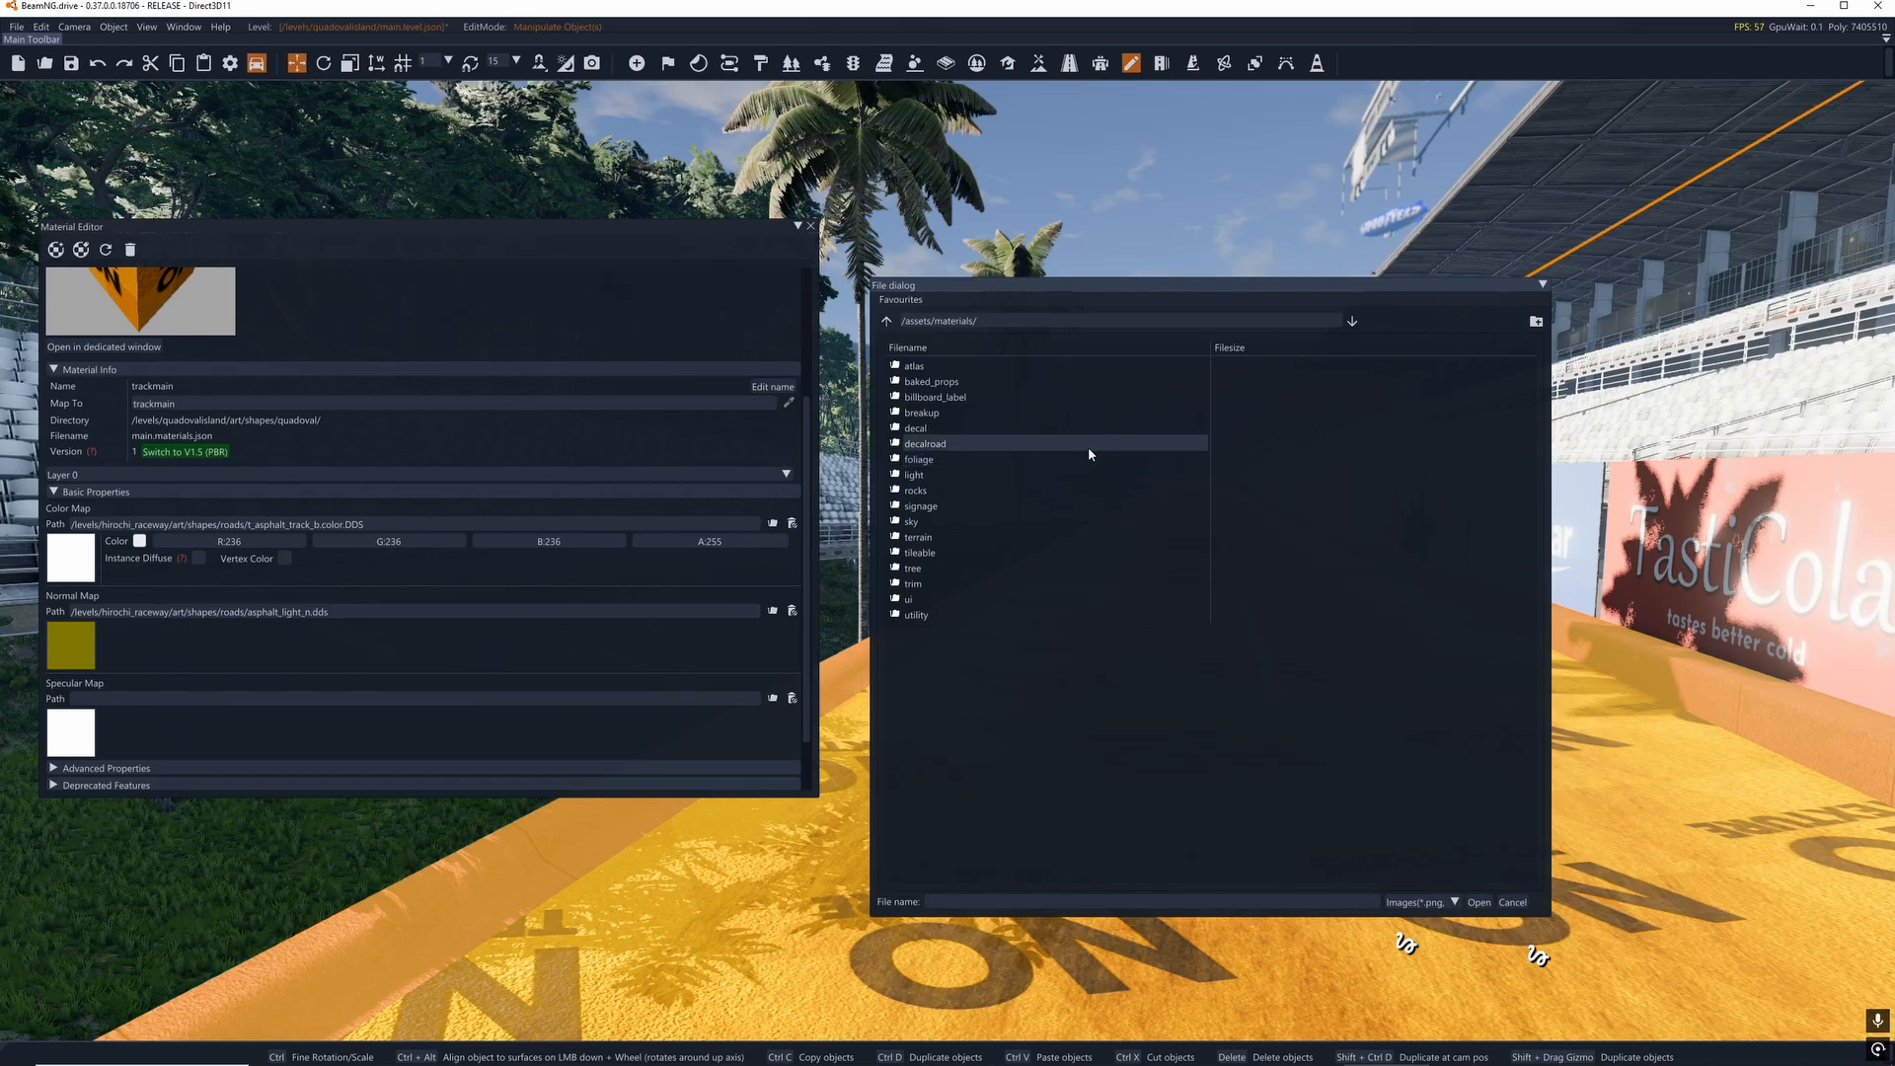
# Assign asphalt_01_a_d.dds from /assets/materials/tileable/road/a_asphalt_01_a/ as trackmain's Color Map.
pyautogui.moveTo(1044, 284); pyautogui.dragTo(995, 315)
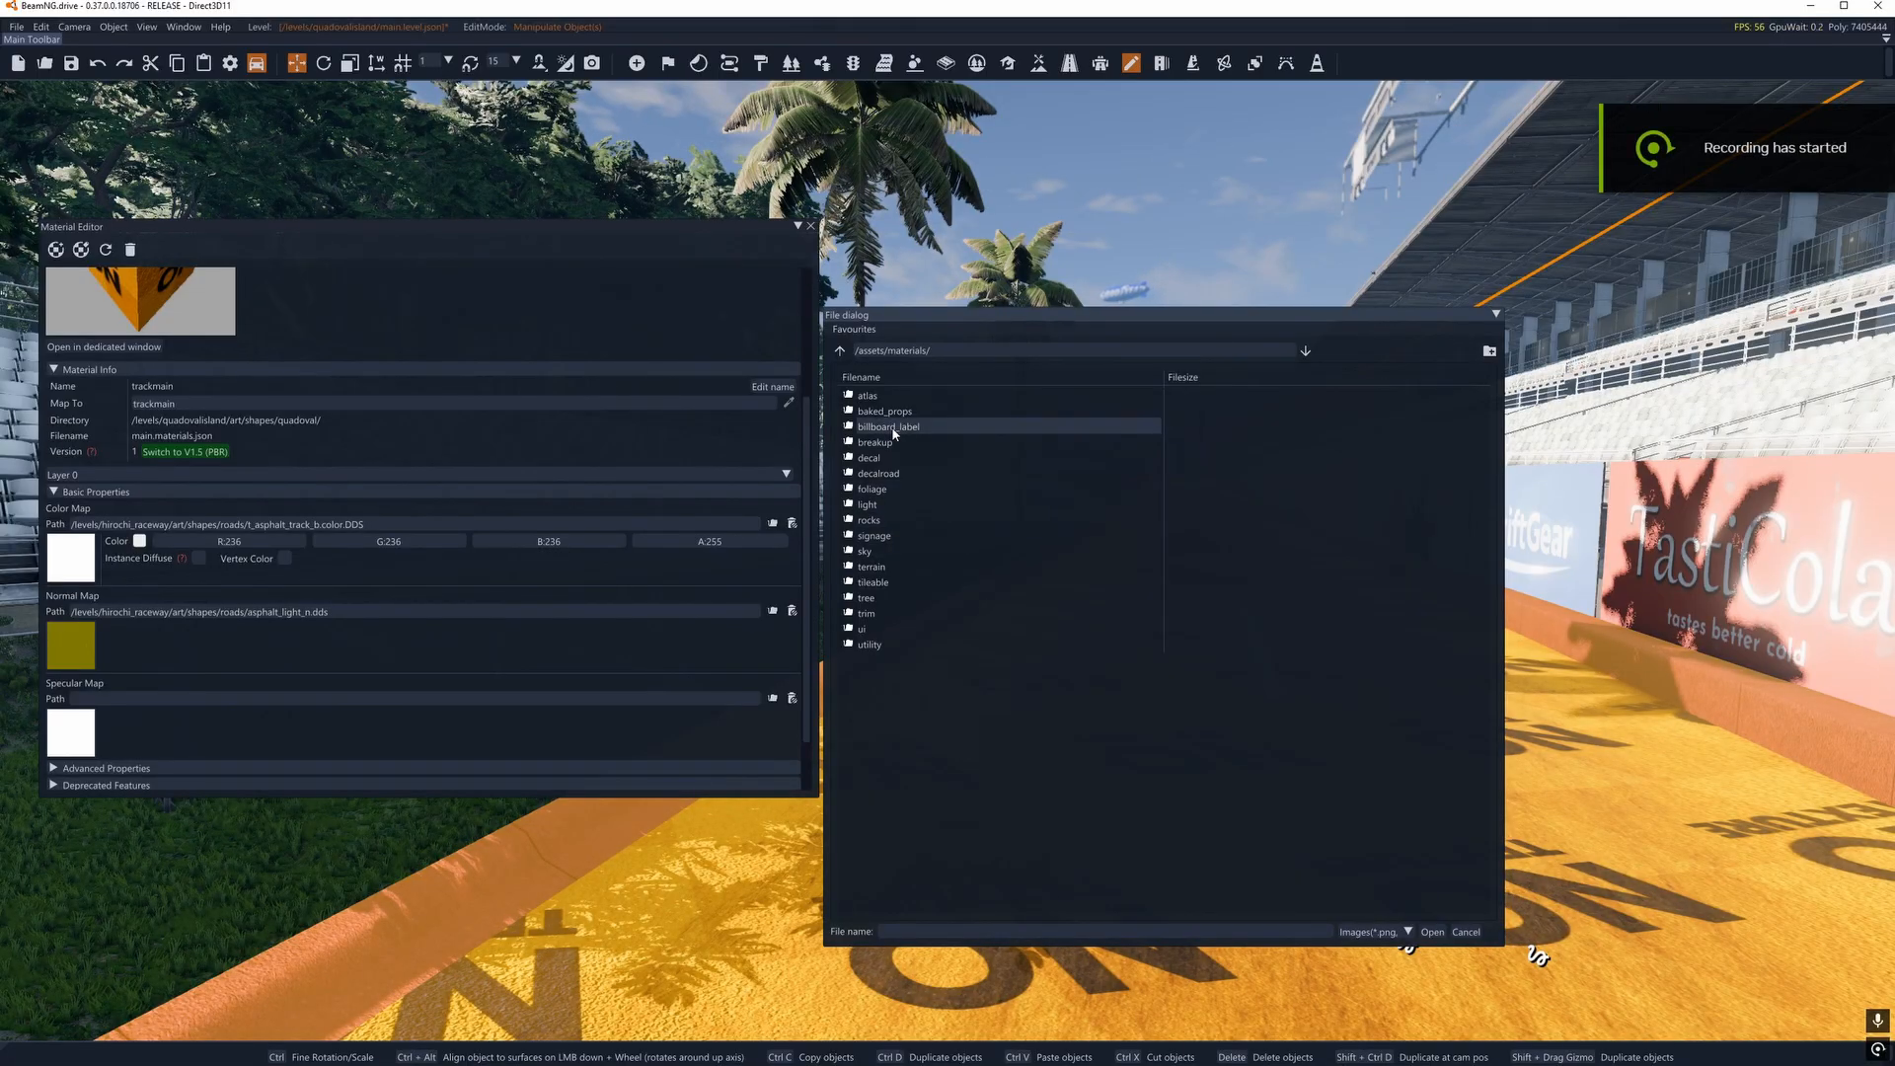
pyautogui.doubleClick(906, 583)
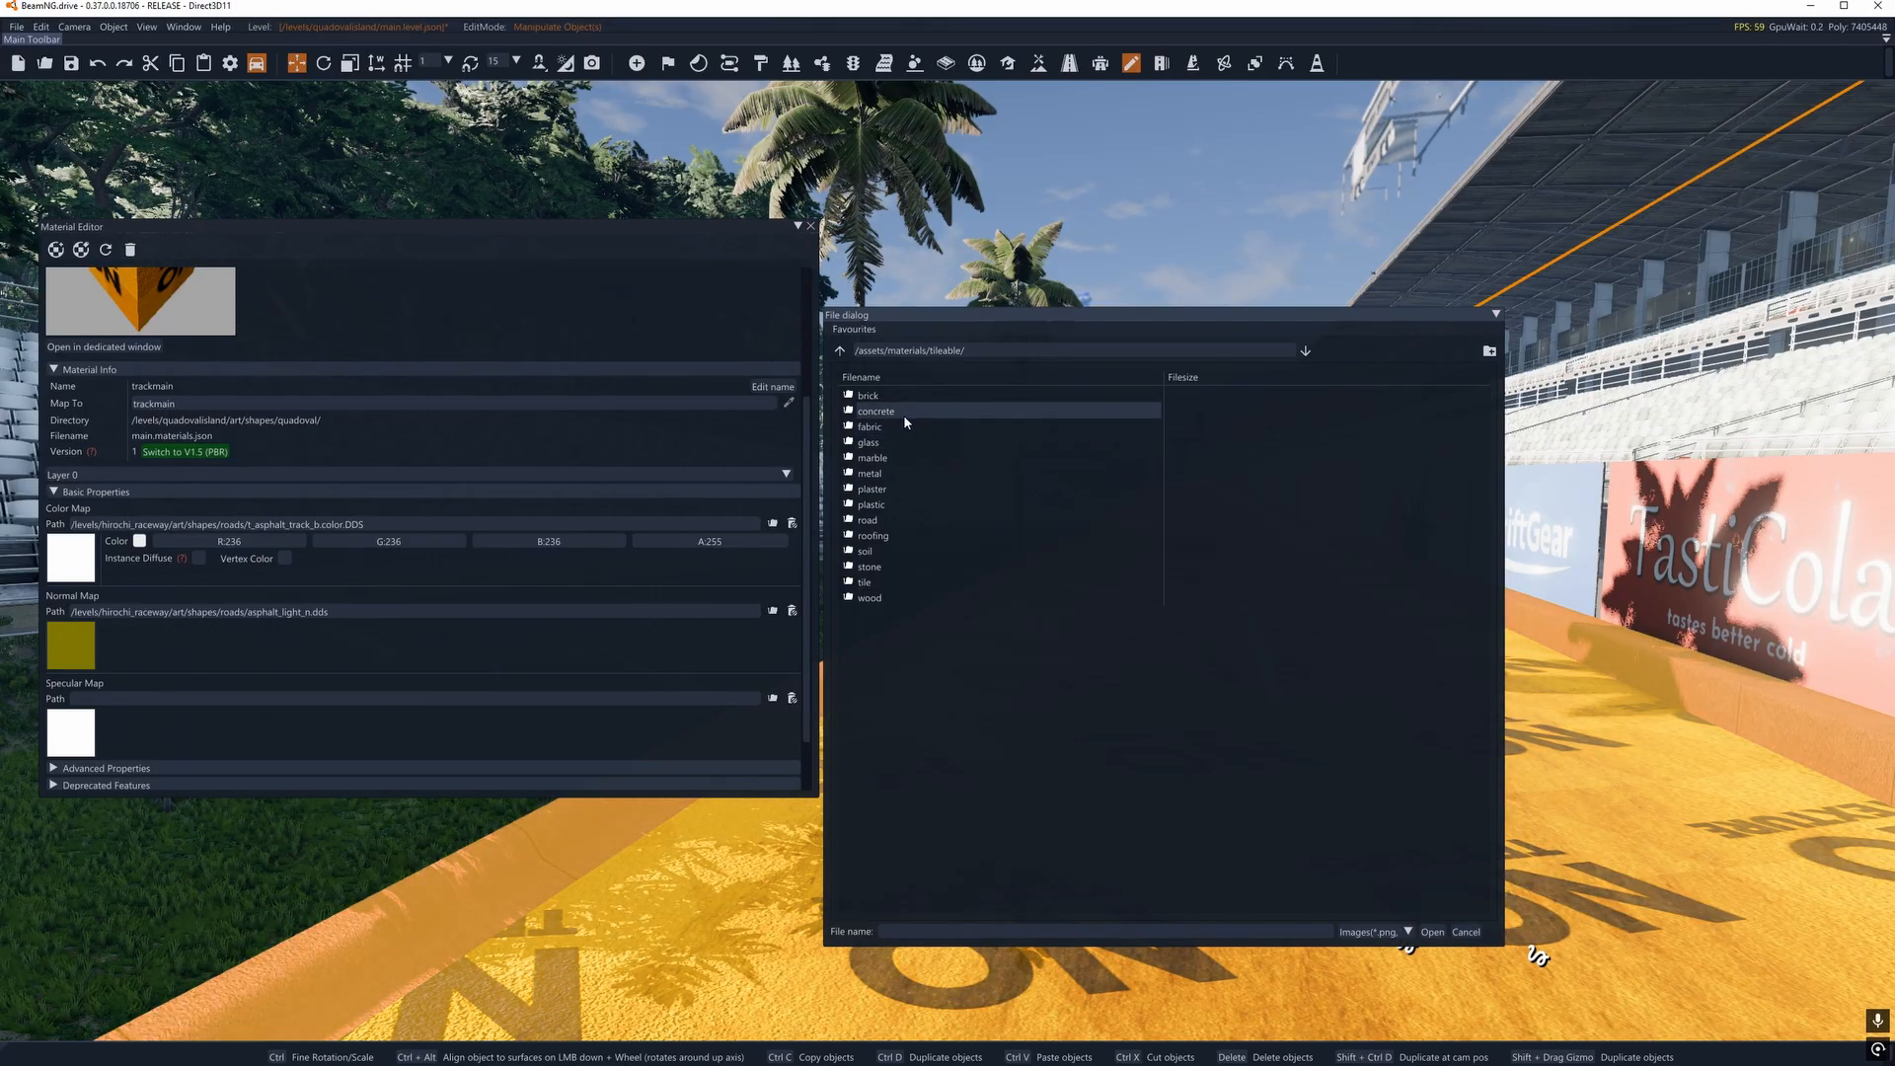
pyautogui.doubleClick(887, 519)
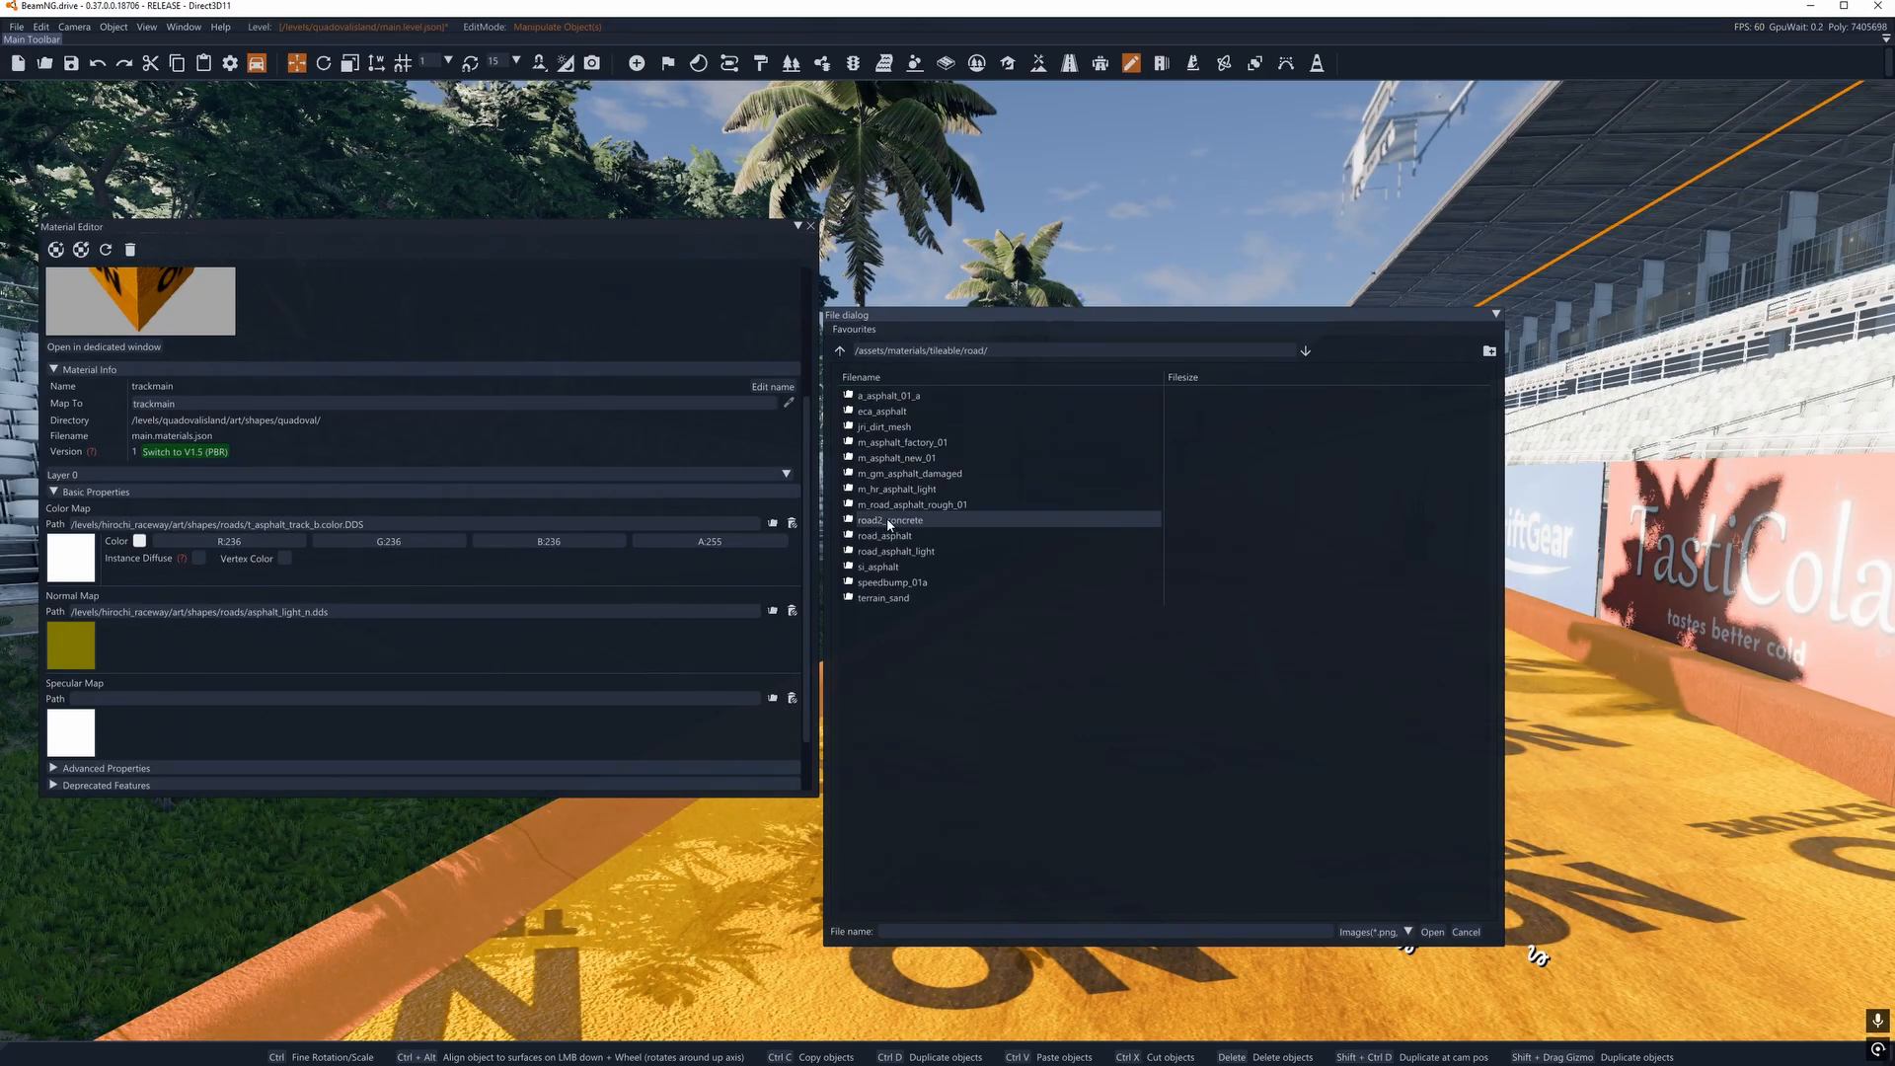
pyautogui.doubleClick(905, 397)
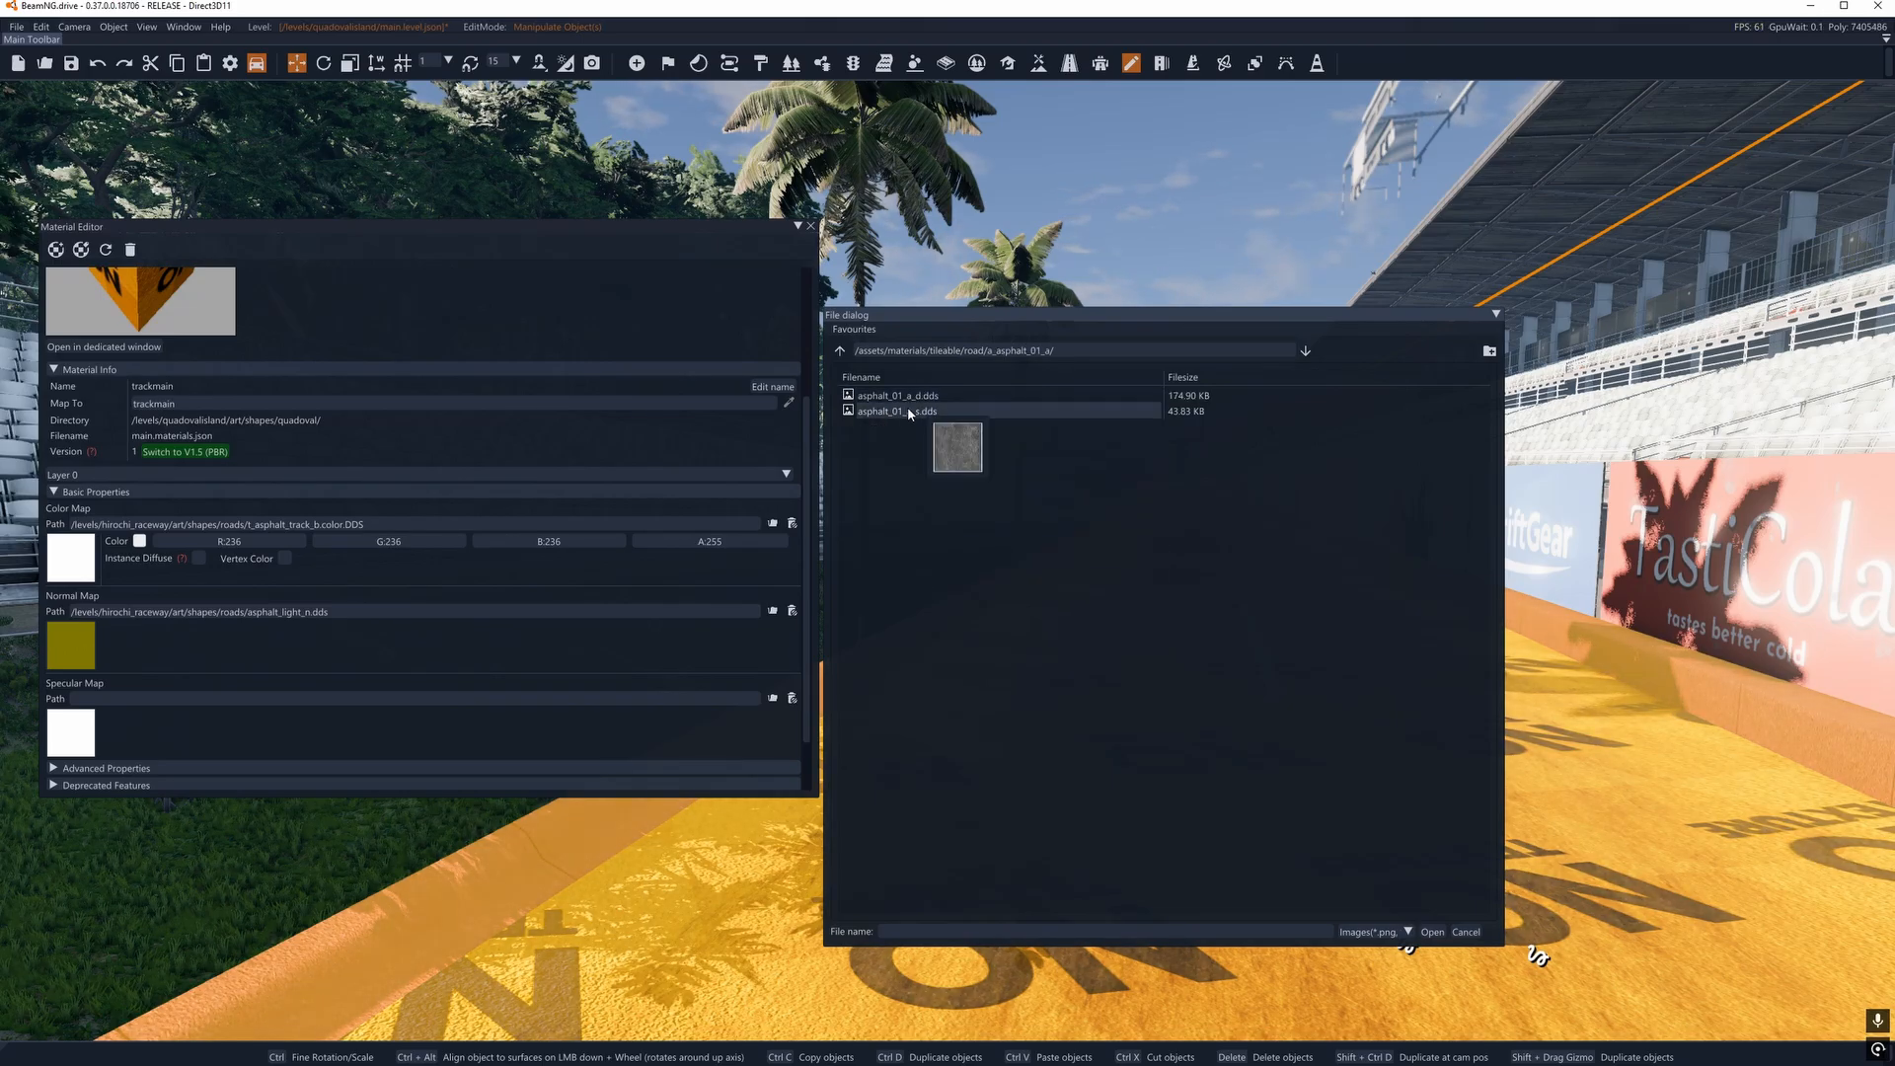
pyautogui.click(905, 397)
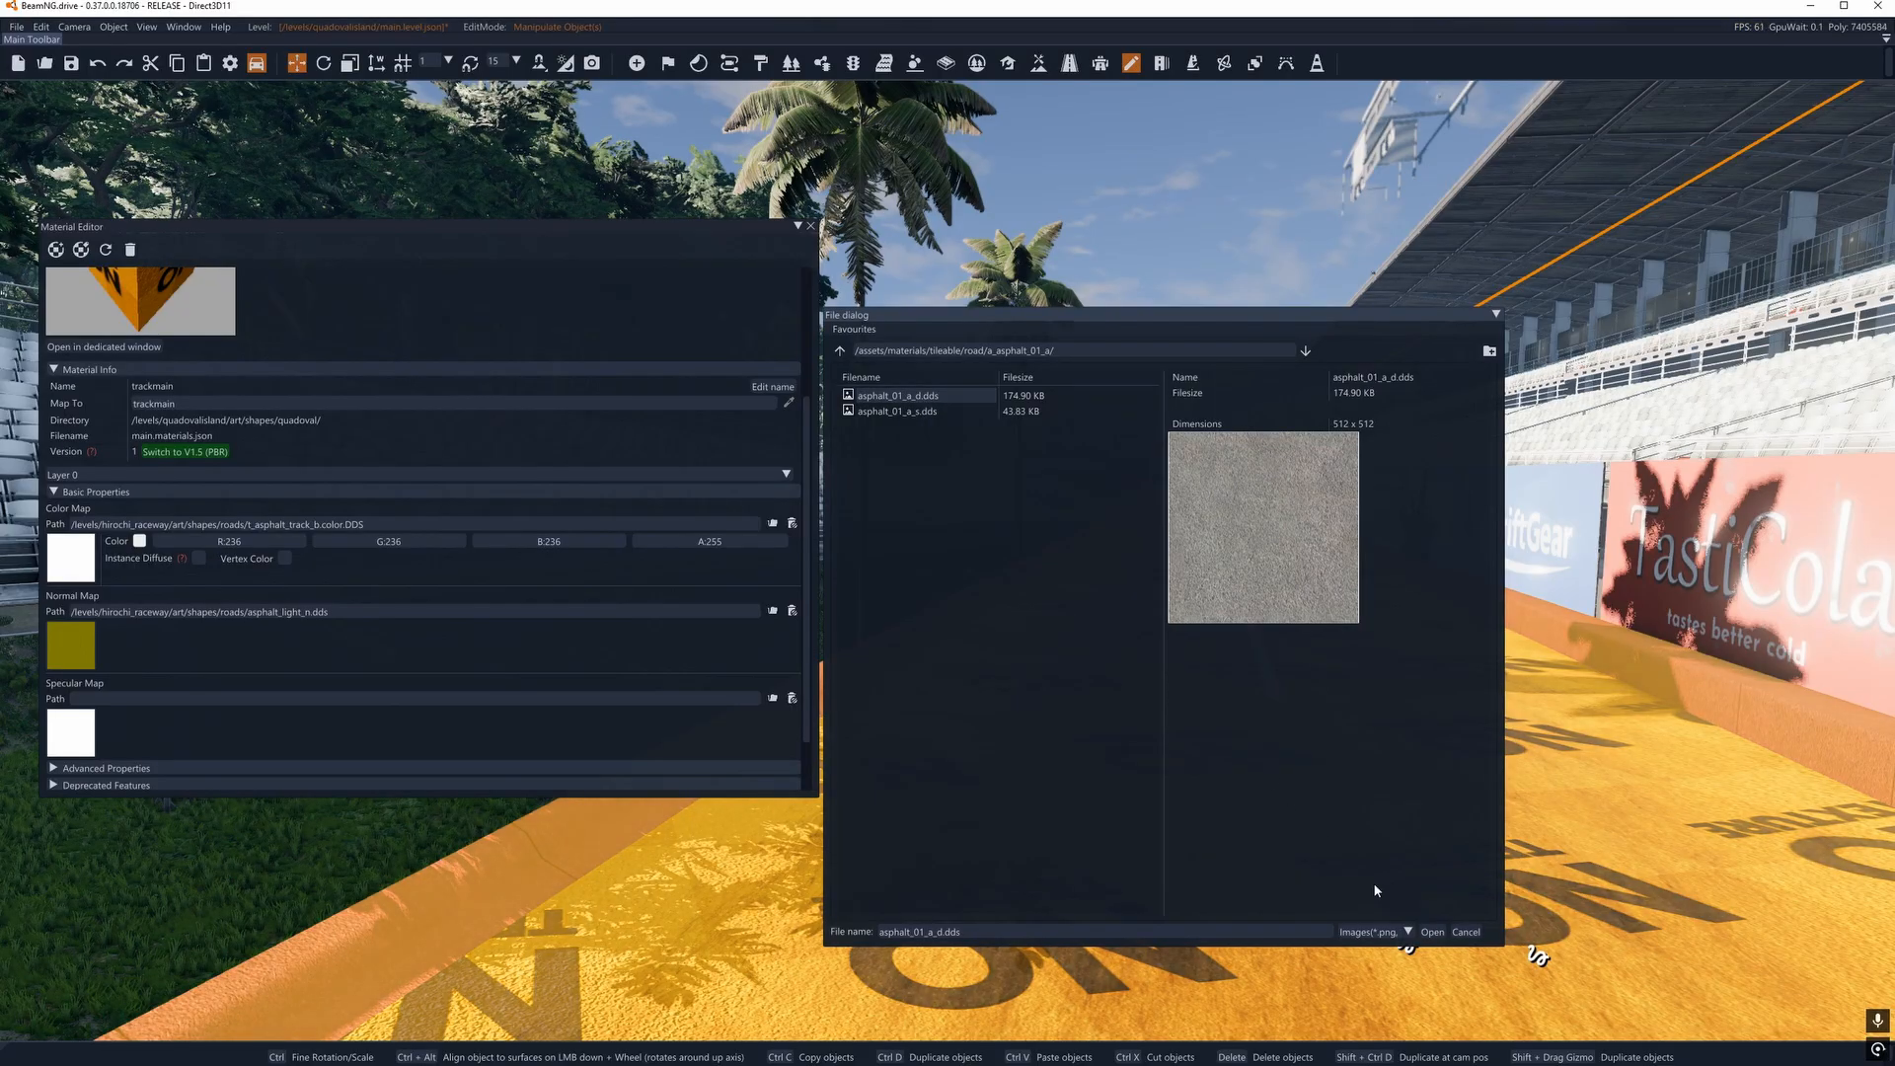
pyautogui.click(1432, 932)
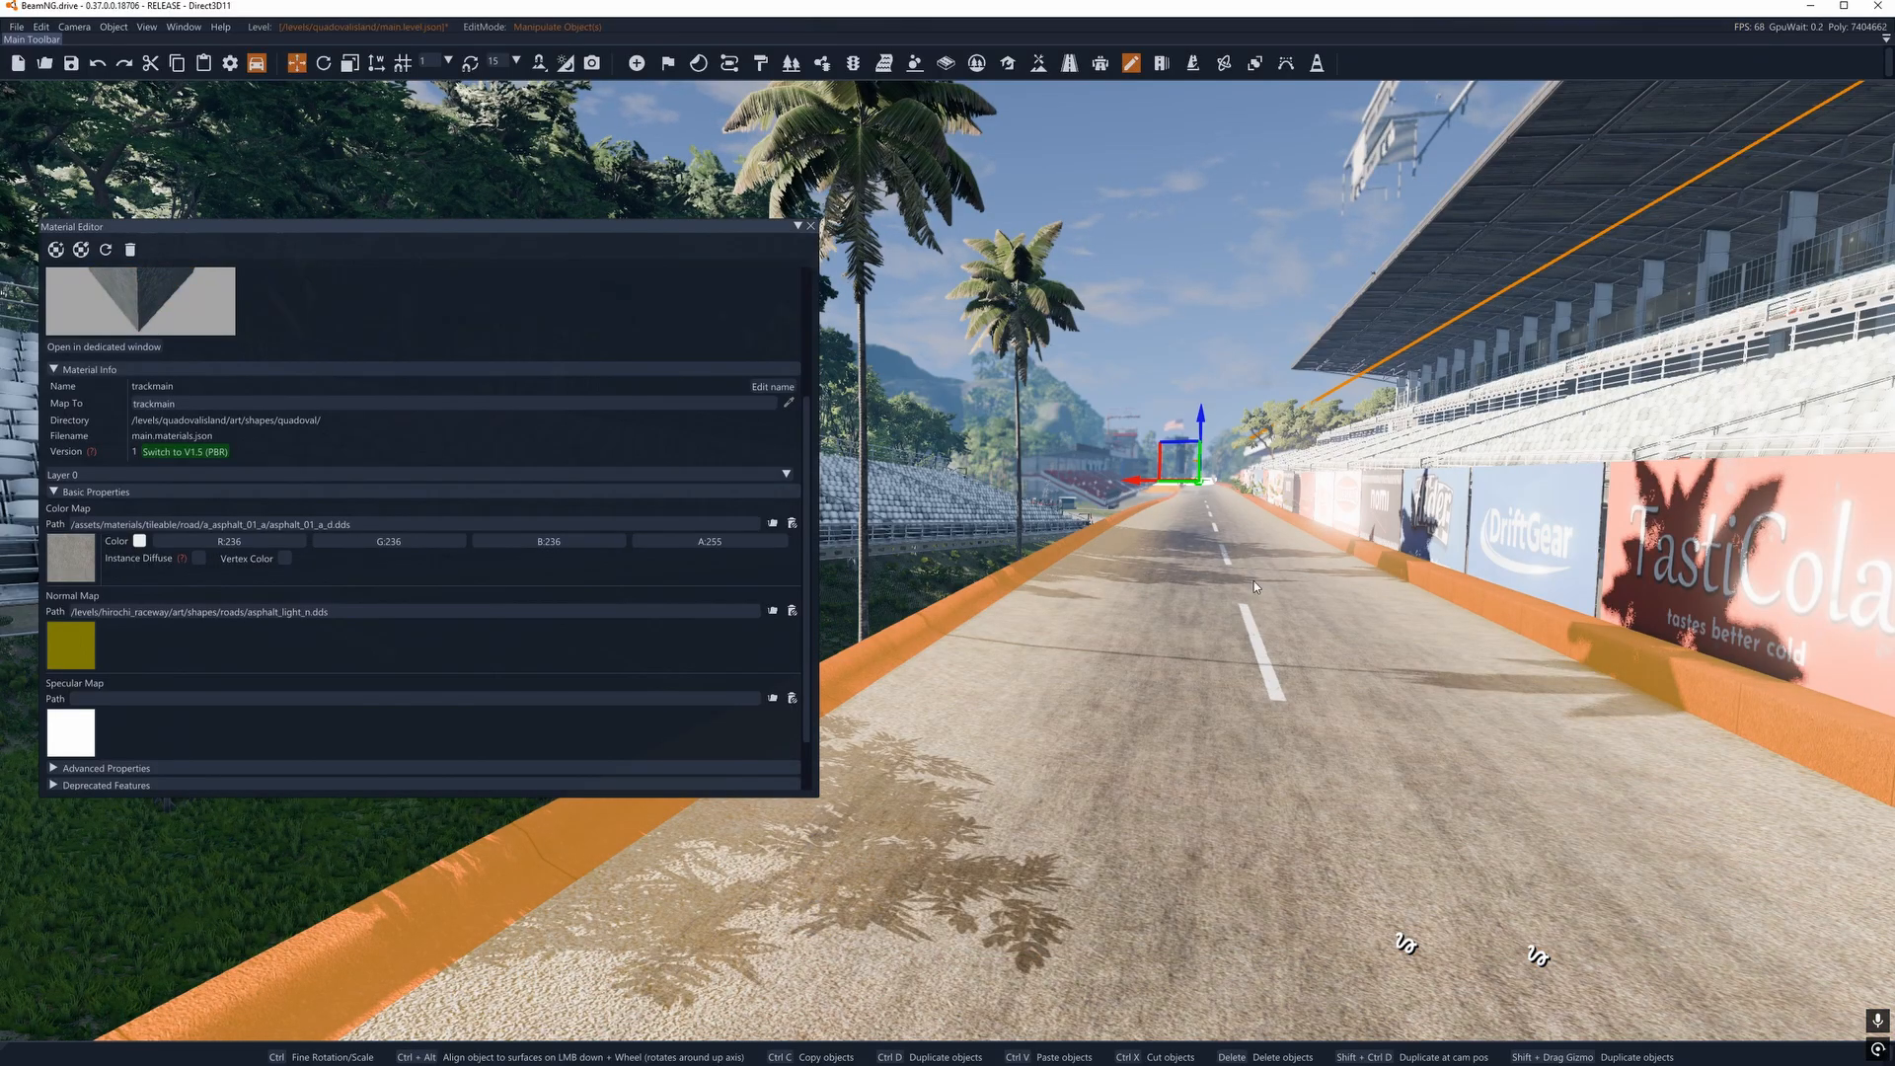
# Check the new asphalt surface along the track and save all dirty materials.
pyautogui.moveTo(1253, 580); pyautogui.dragTo(1176, 200, button='right')
pyautogui.click(1161, 203)
pyautogui.scroll(3, 779, 373)
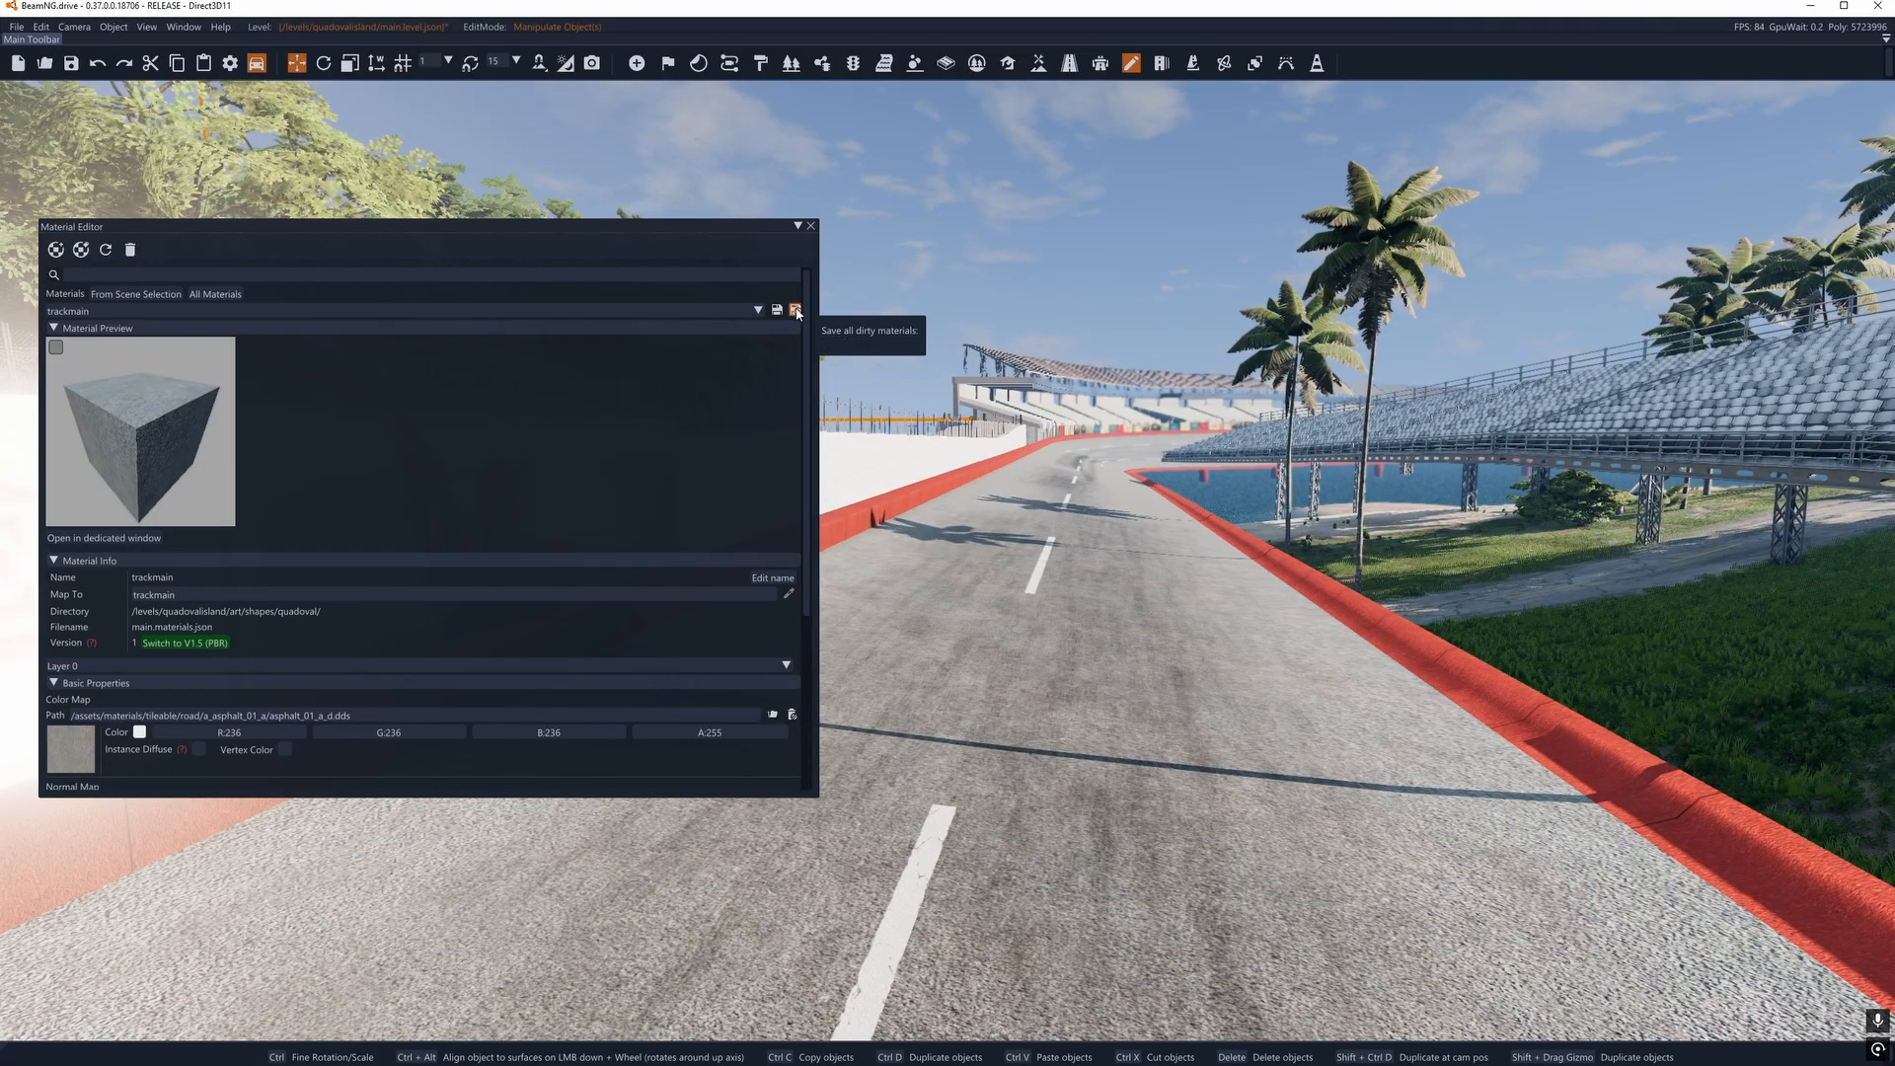
pyautogui.click(796, 310)
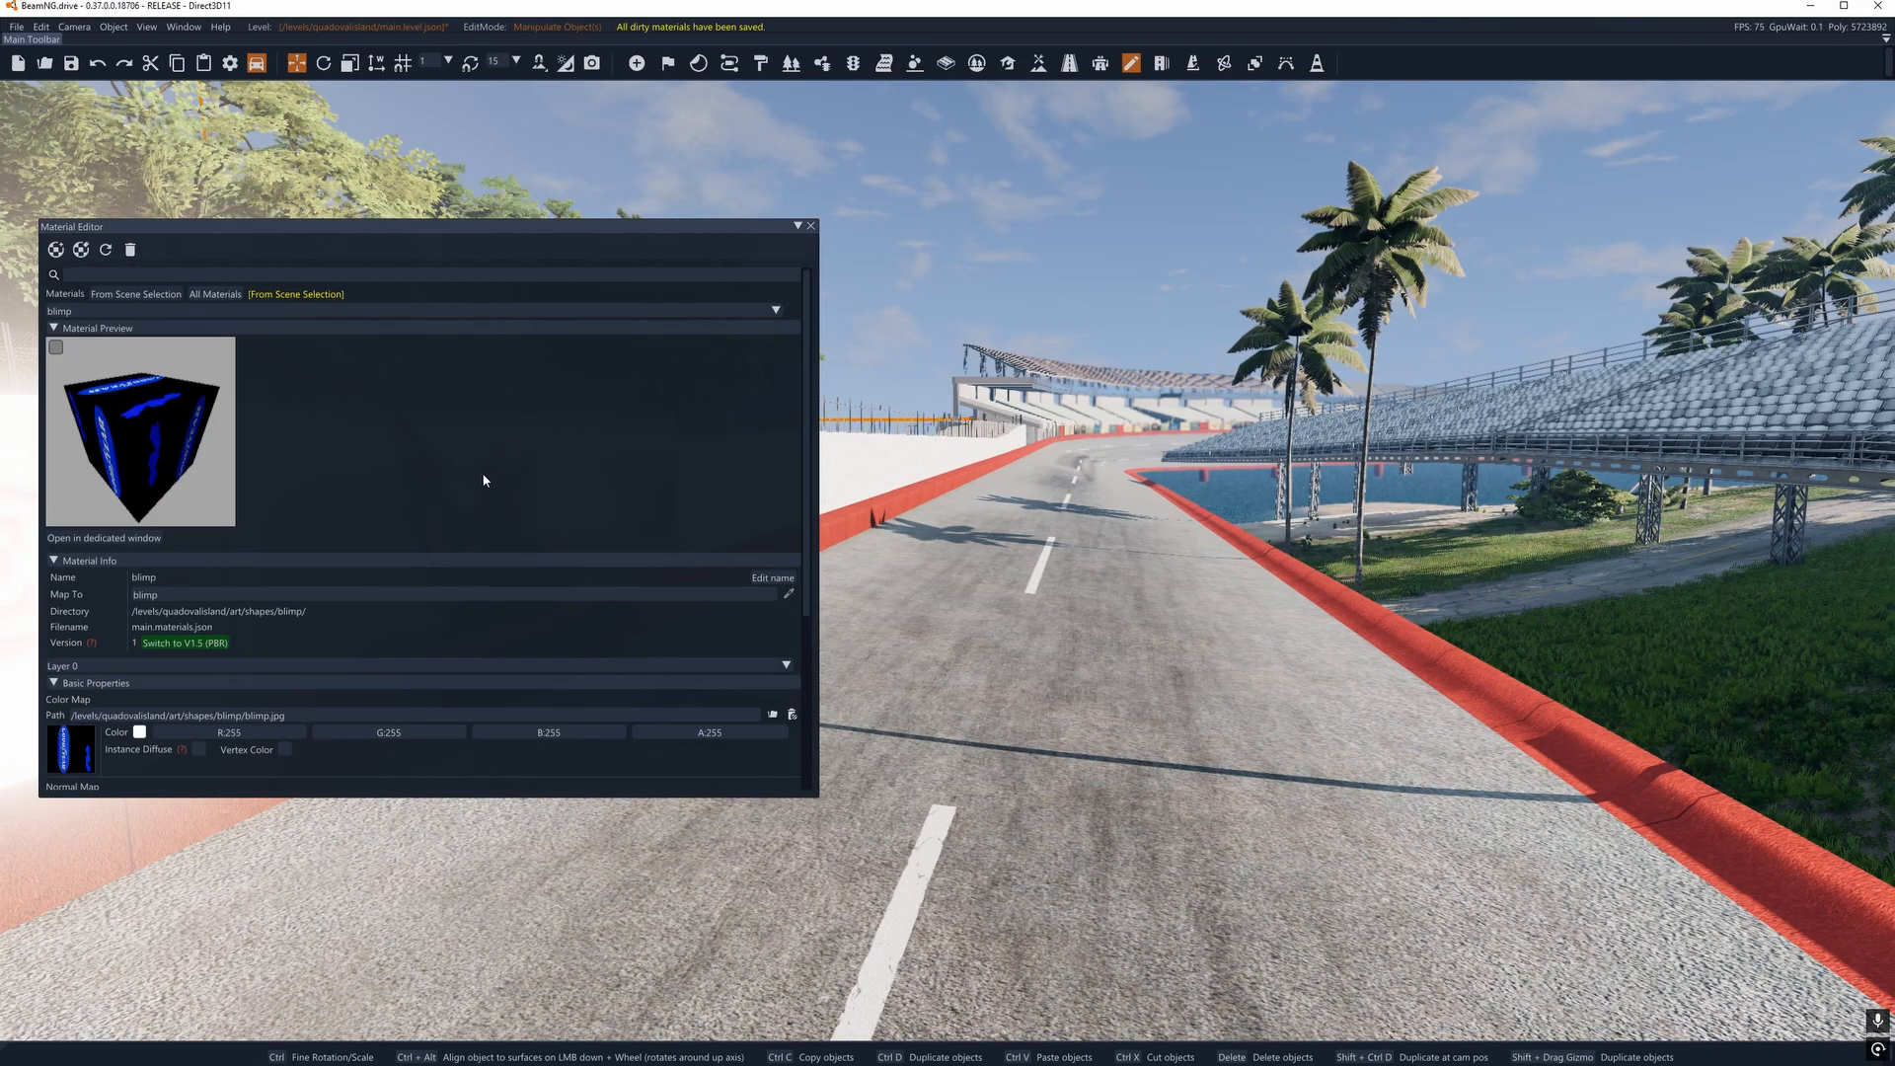
# Select the track mesh, bring its Inspector into view, close the Material Editor, and show the mesh's material list in the Shape Editor.
pyautogui.click(1002, 581)
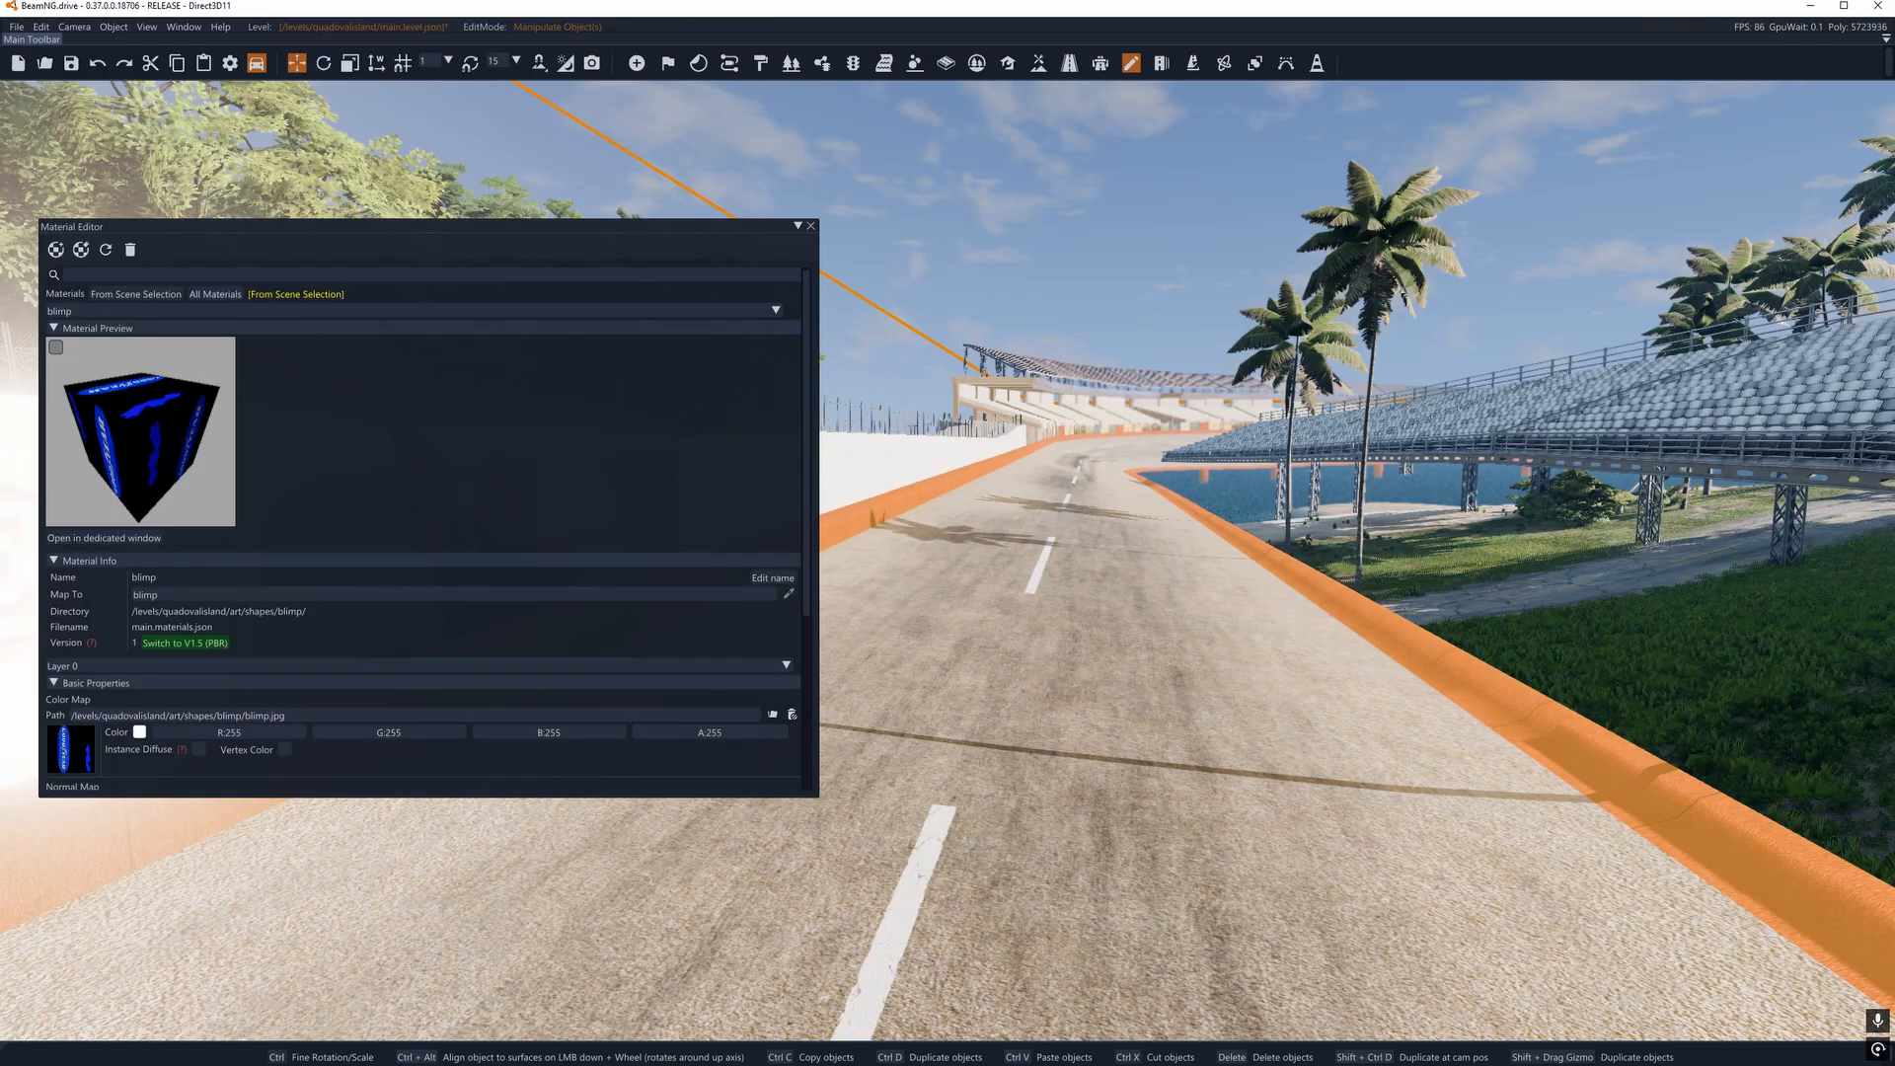
pyautogui.moveTo(0, 270); pyautogui.dragTo(1249, 251)
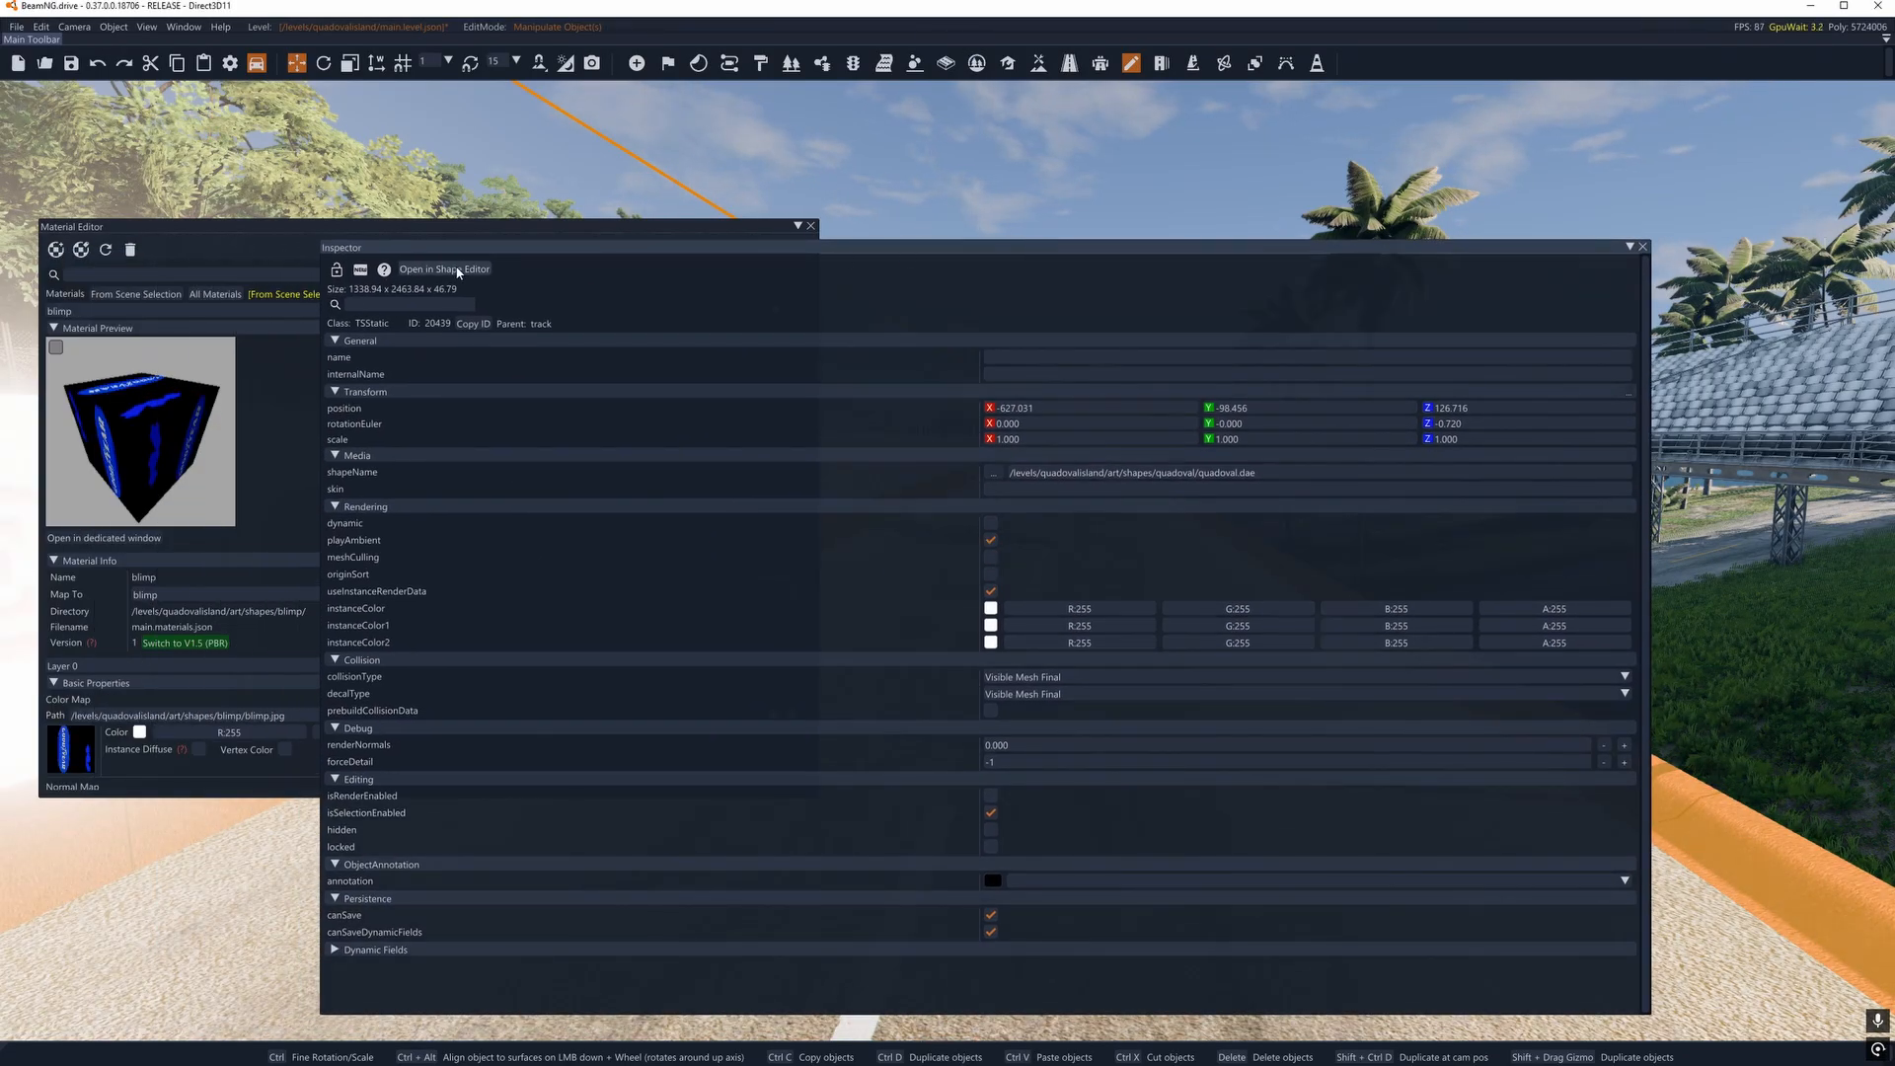
pyautogui.moveTo(193, 233); pyautogui.dragTo(189, 229)
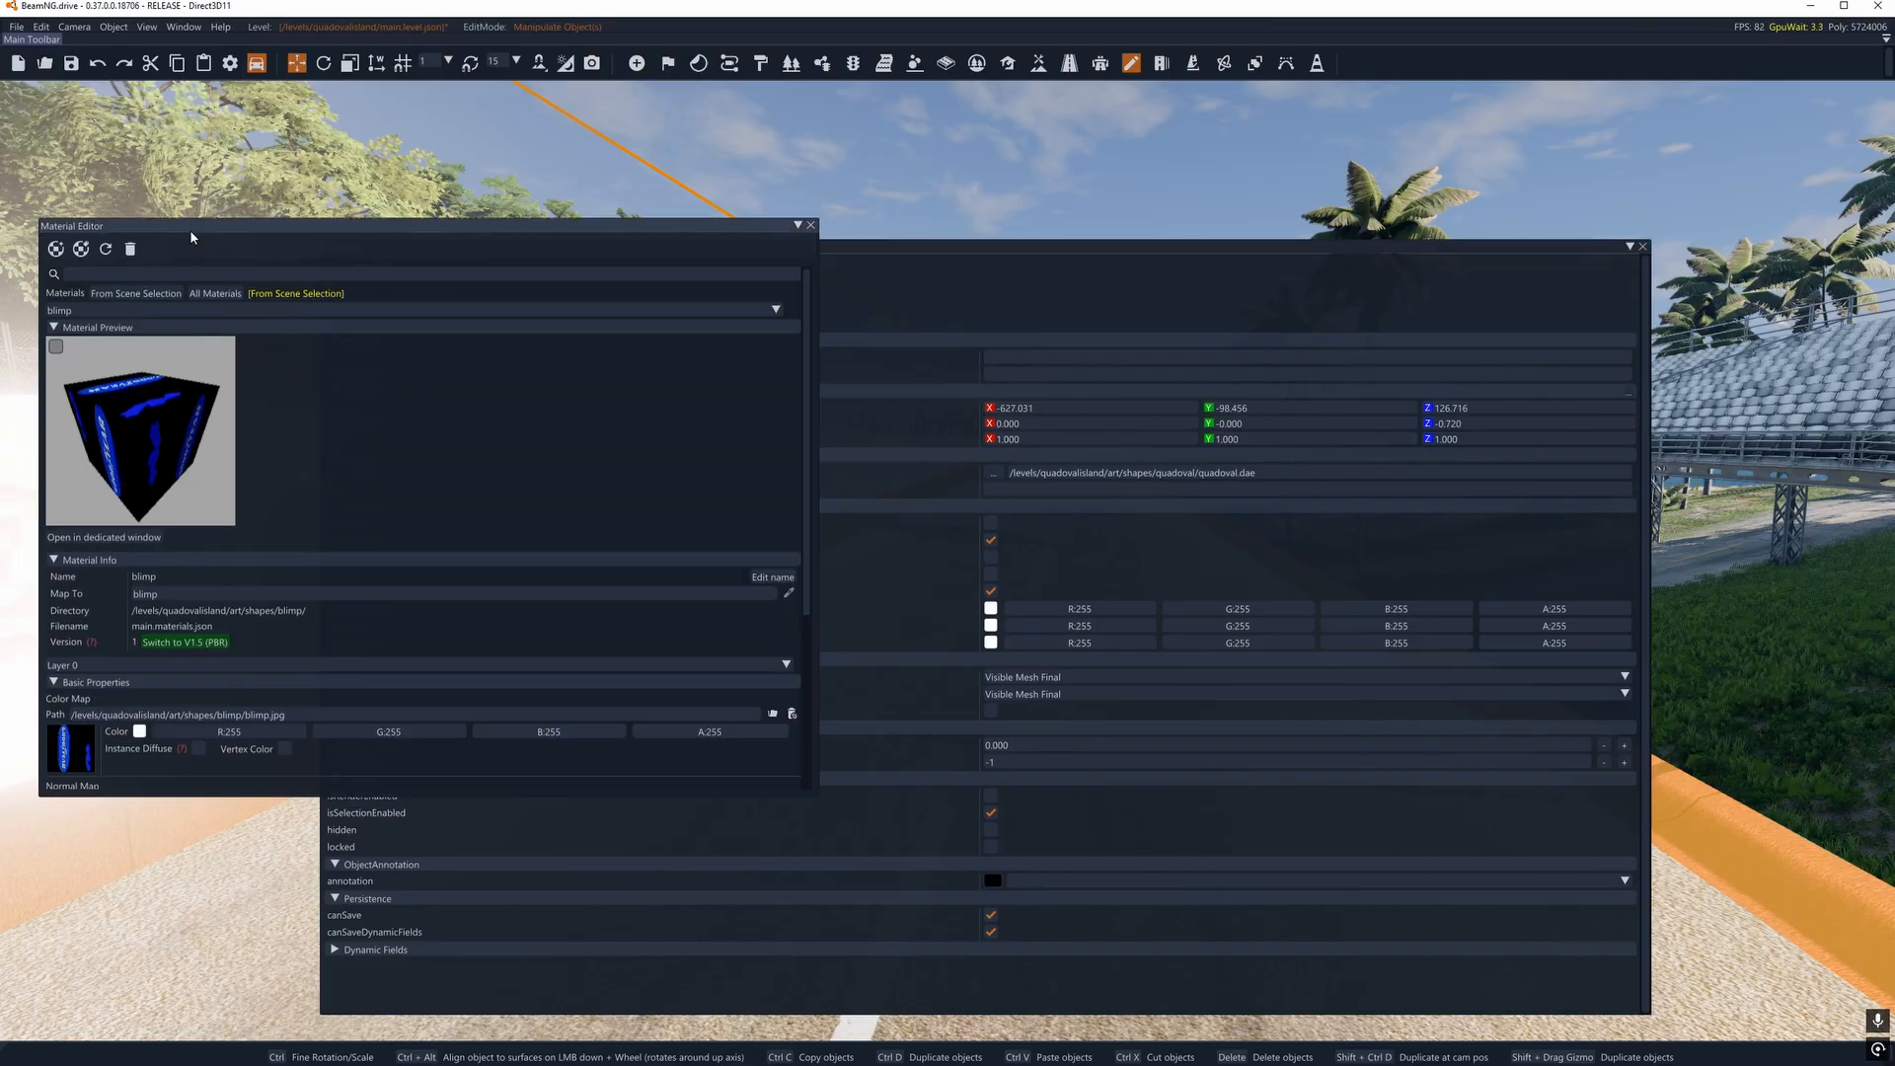
pyautogui.click(807, 223)
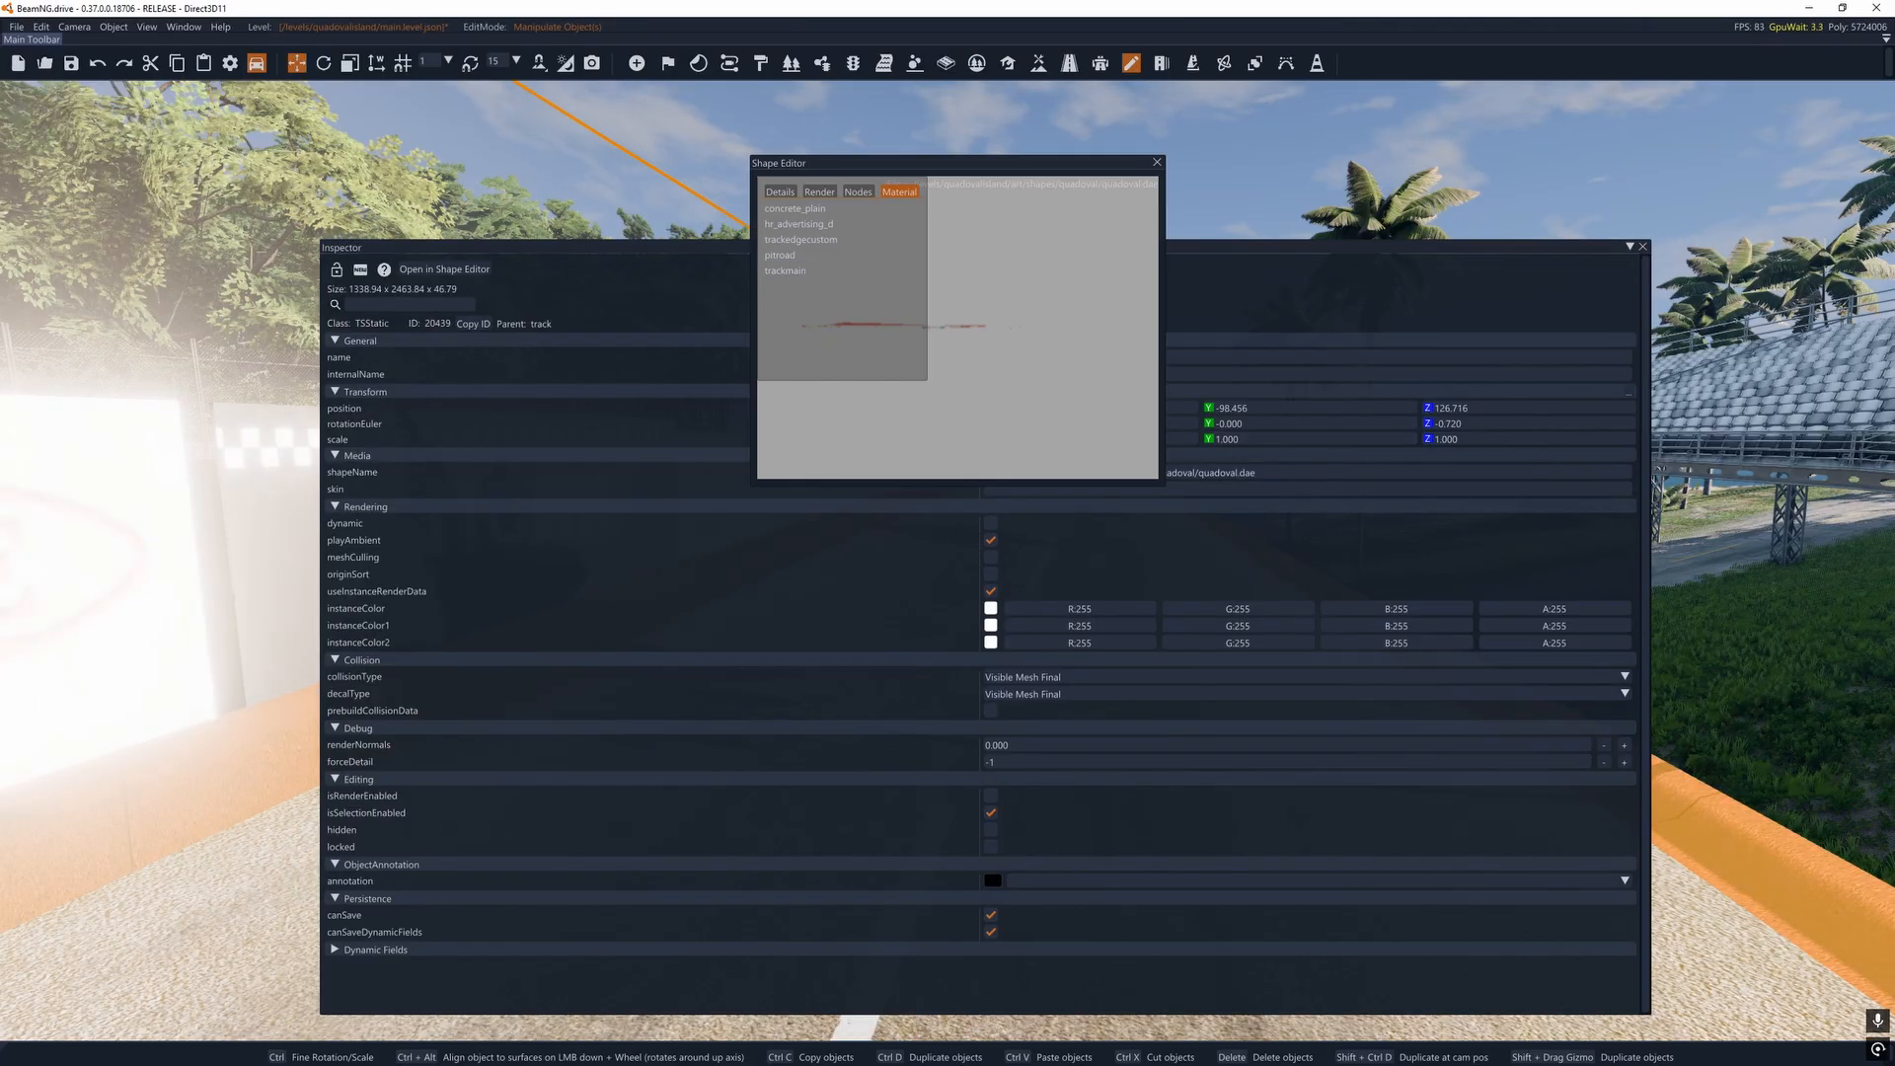
# Try to load trackmain and concrete_plain from the mesh's material list, and close the Shape Editor, Inspector and Material Editor.
pyautogui.click(776, 271)
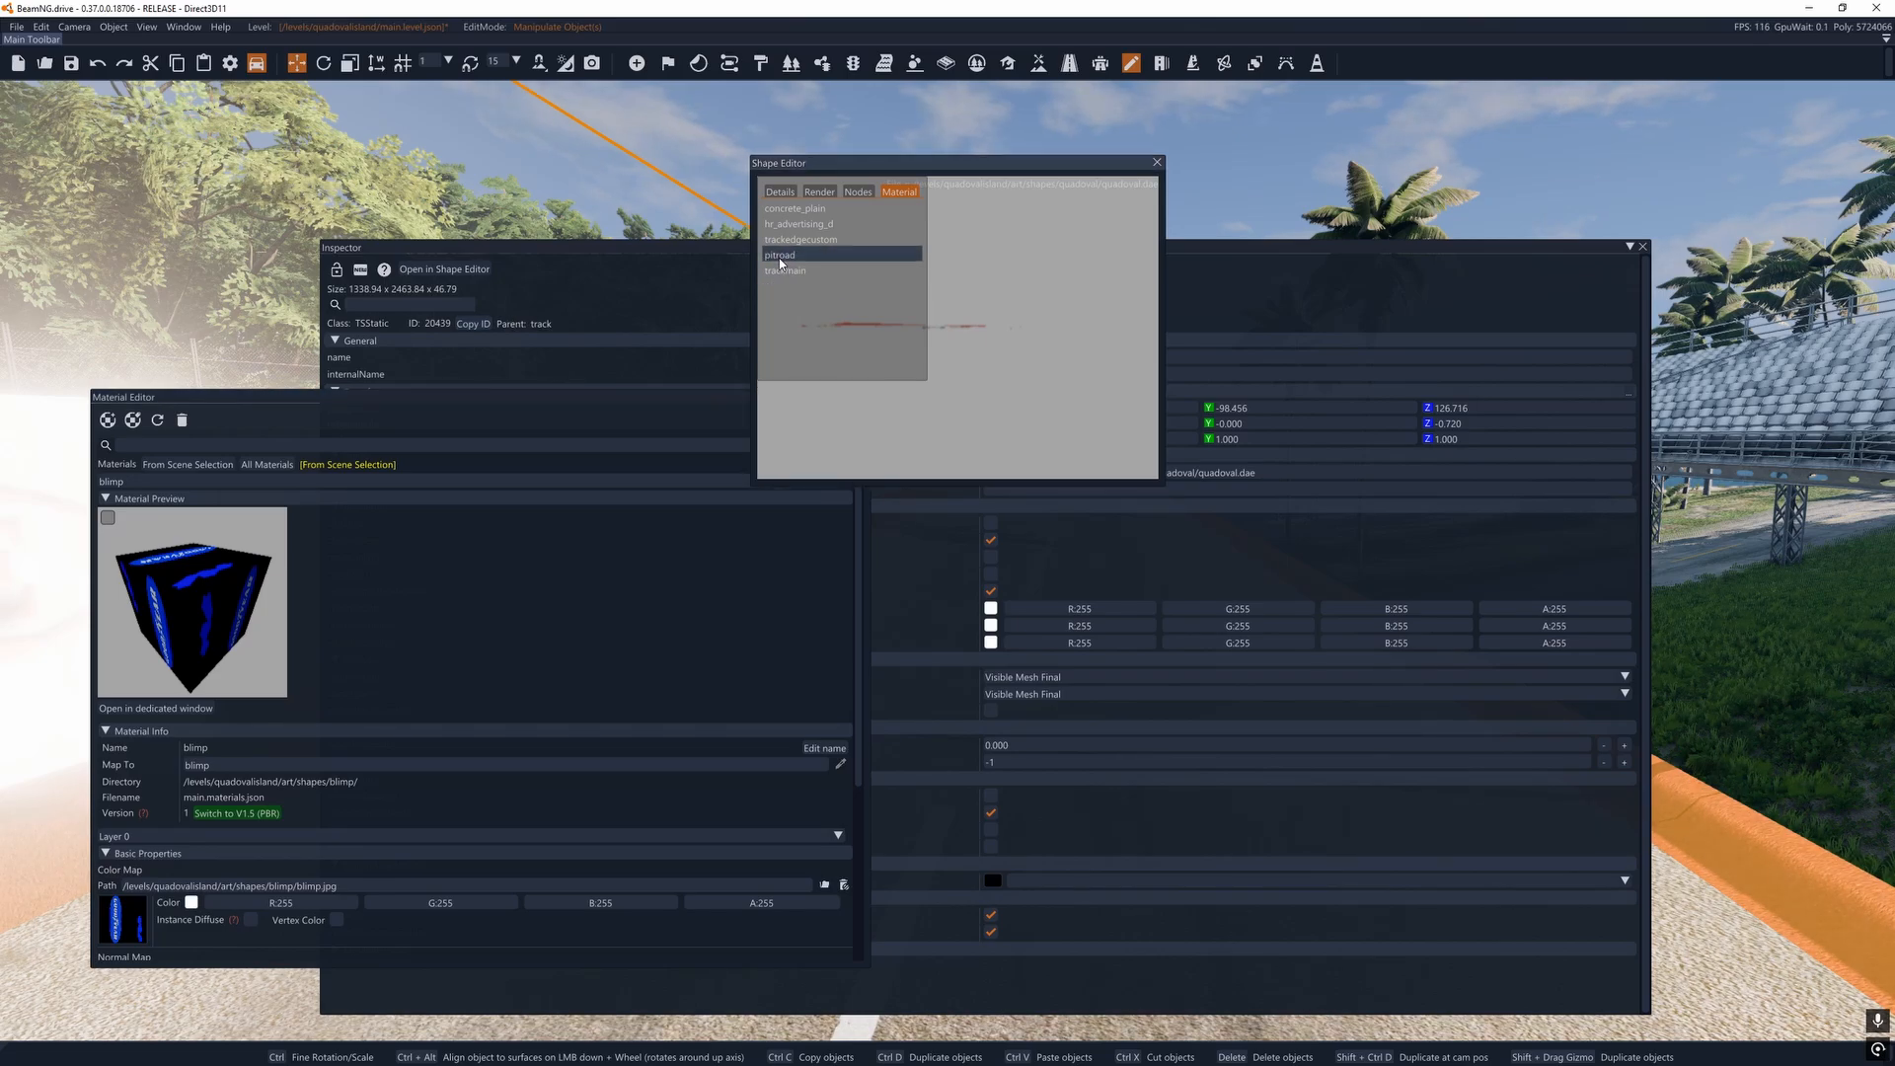
pyautogui.click(795, 208)
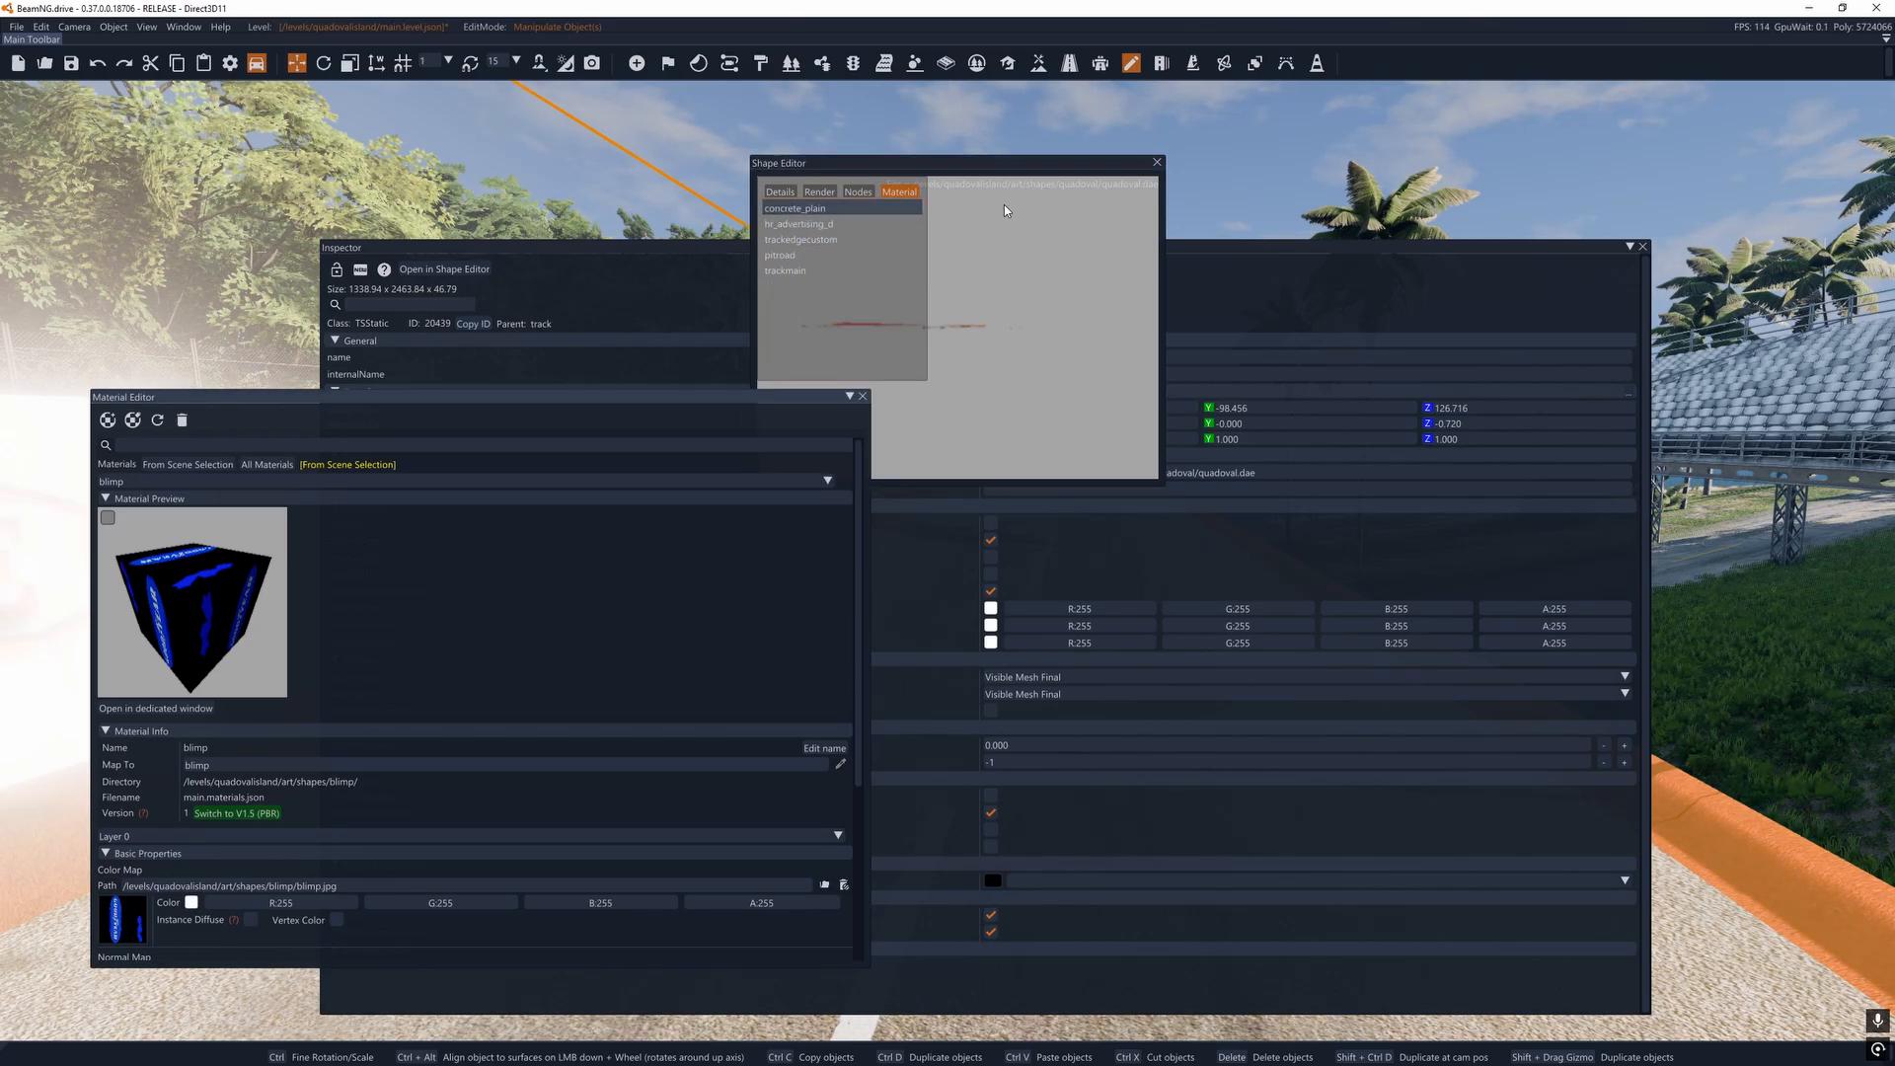
pyautogui.click(1155, 164)
pyautogui.click(1642, 247)
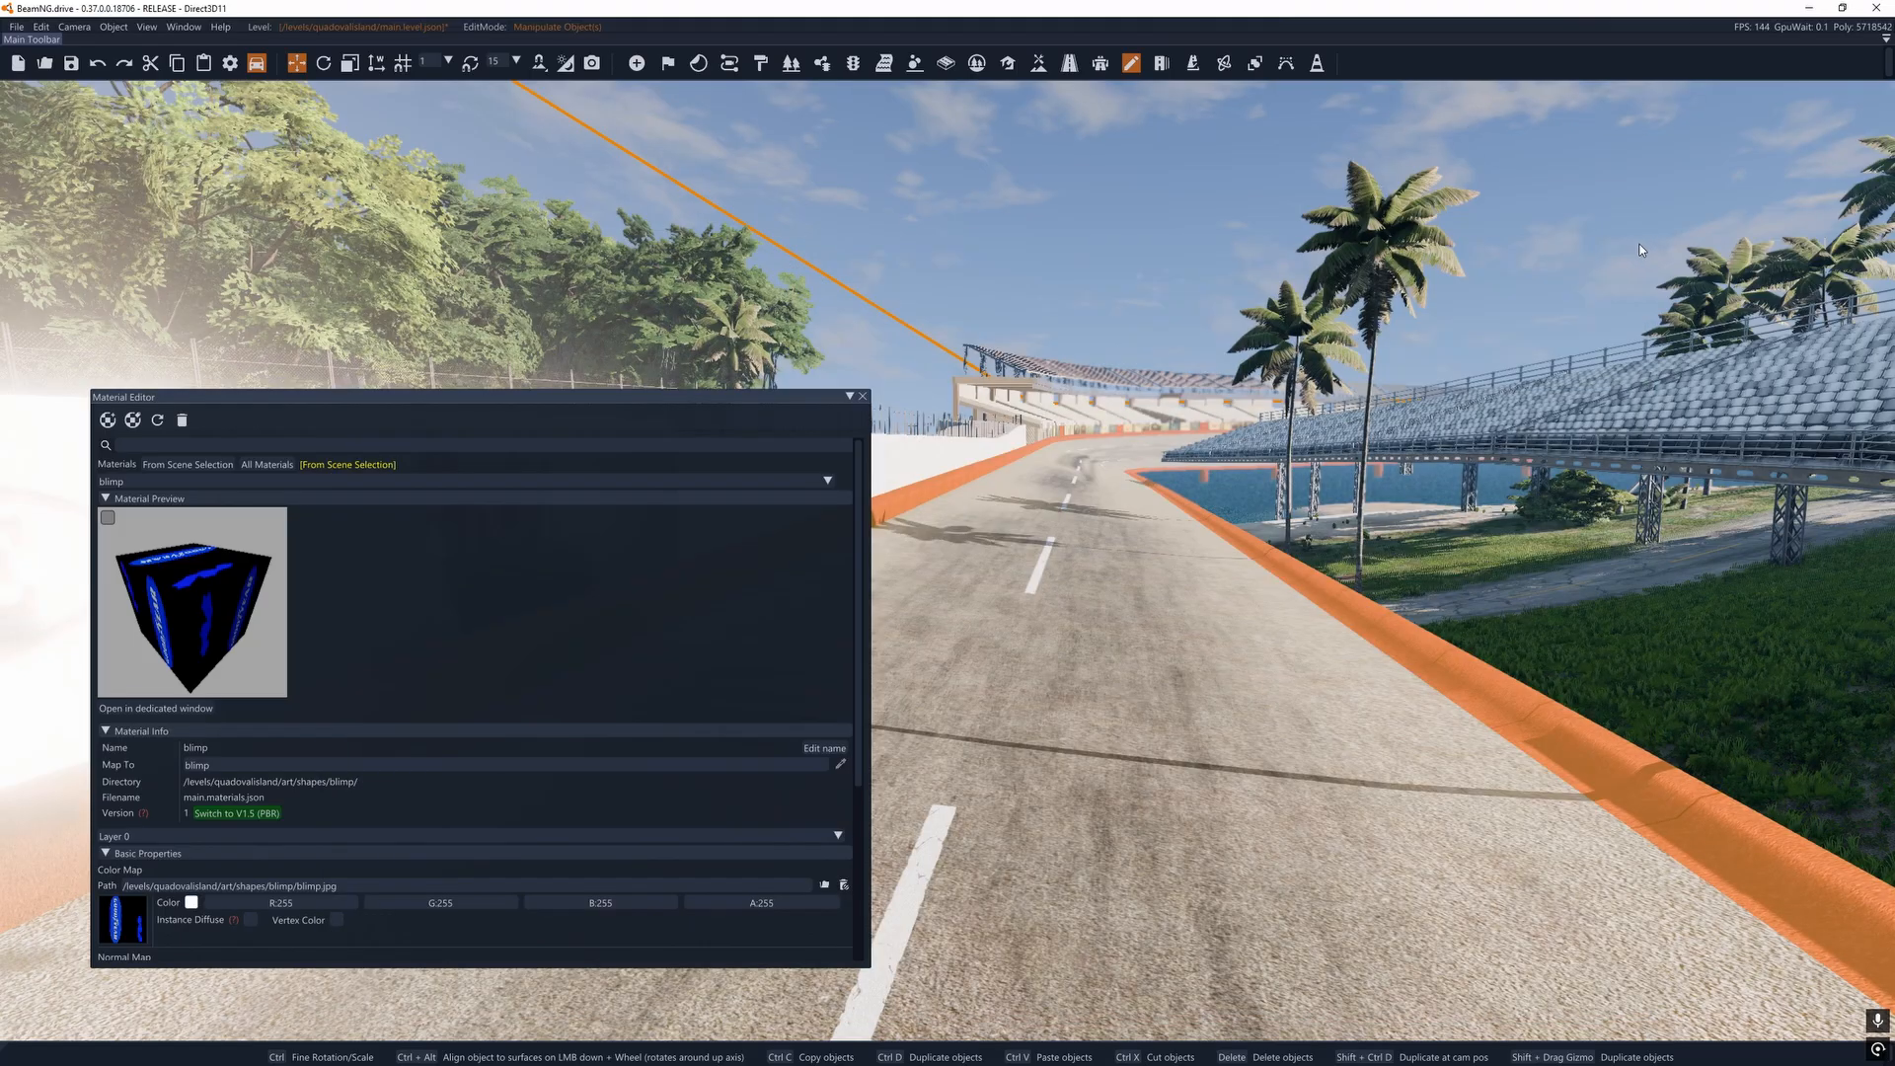
pyautogui.click(863, 396)
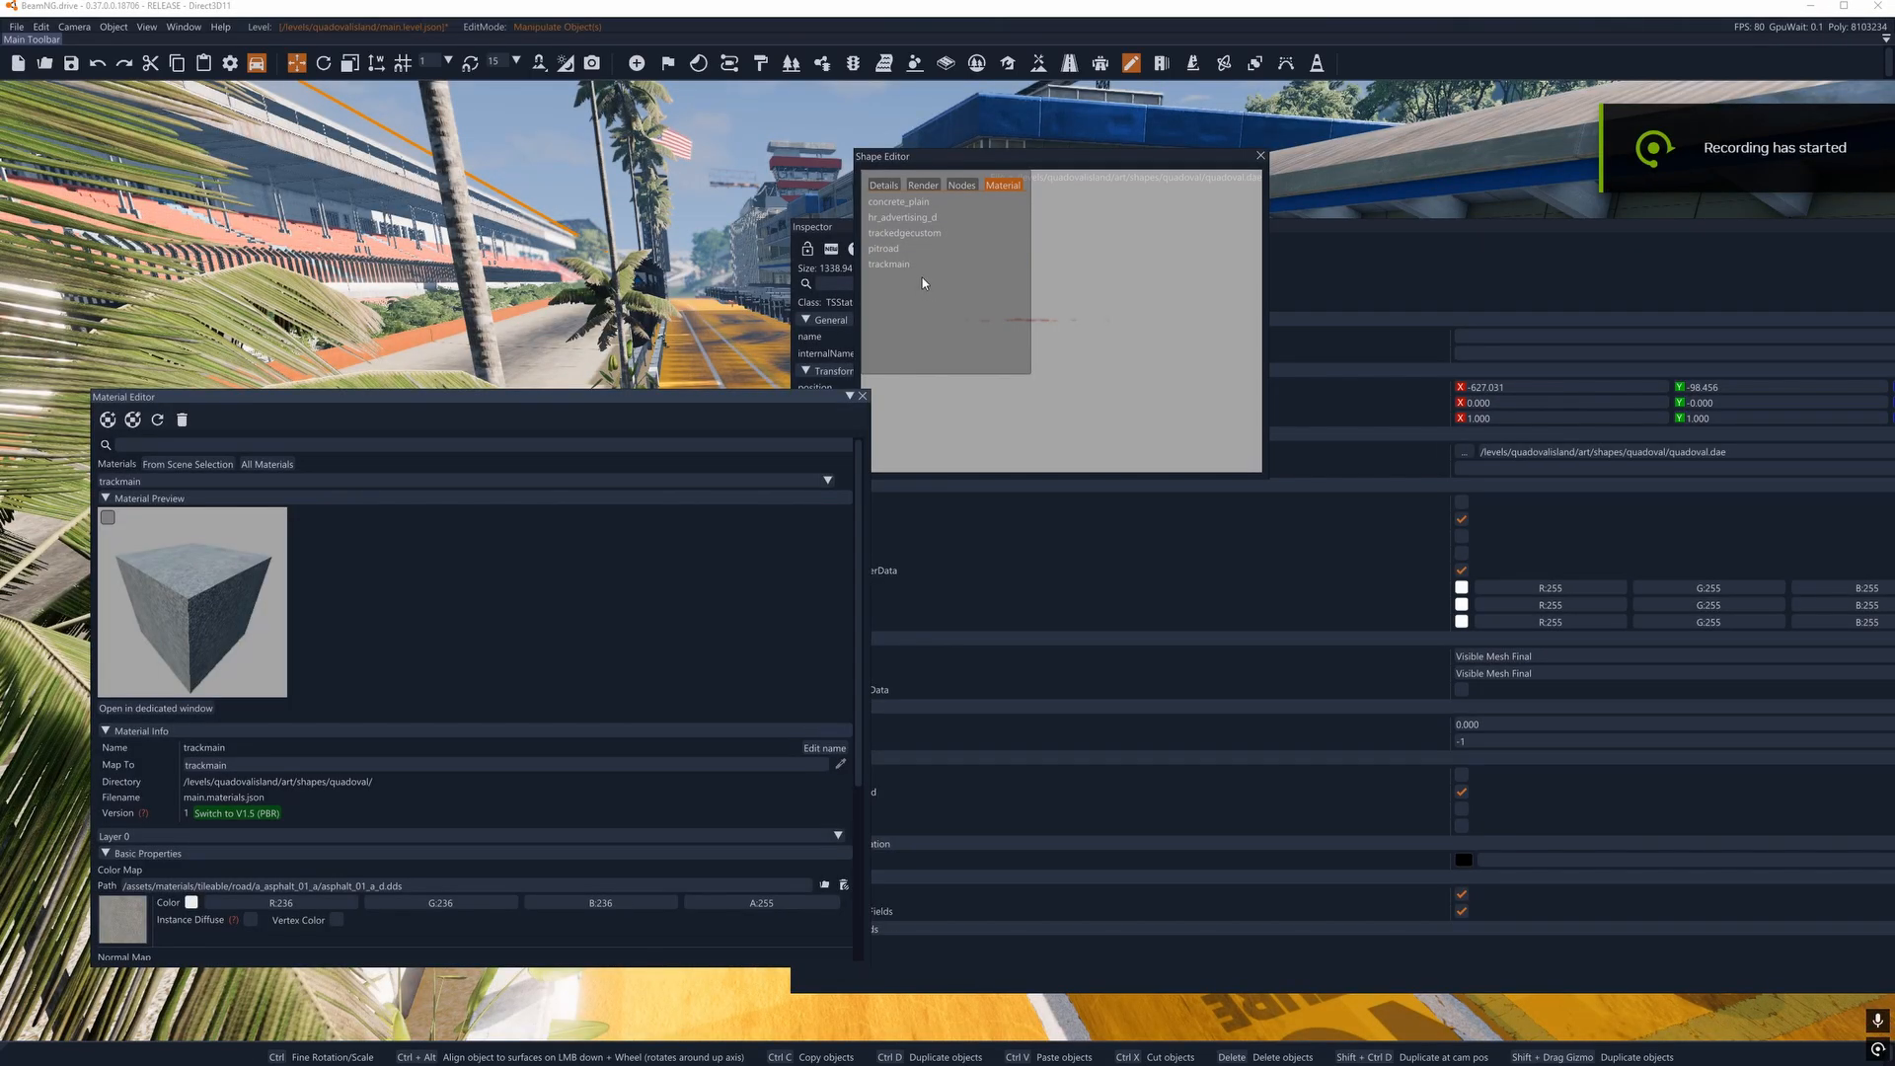
# Review the track mesh's materials trackedgecustom, pitroad, trackmain, hr_advertising_d and concrete_plain in the Material Editor, ending on trackmain.
pyautogui.click(891, 235)
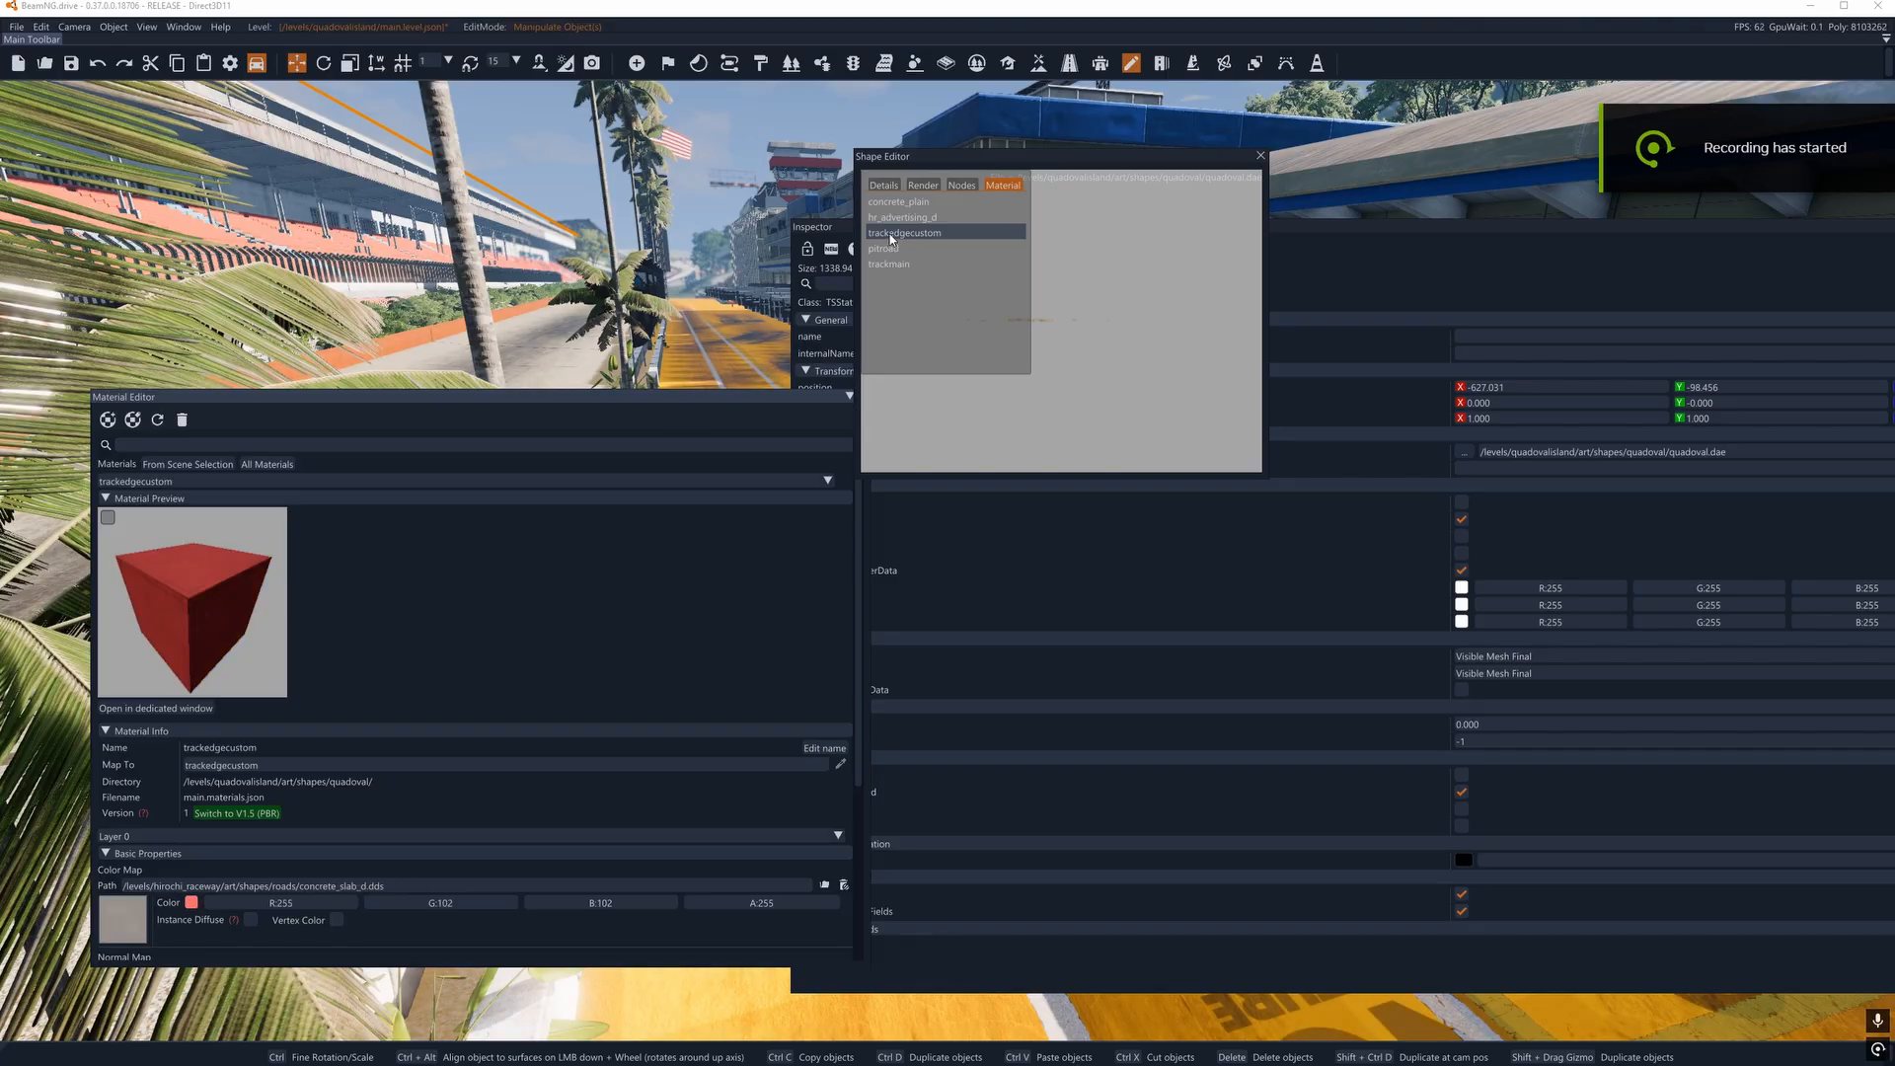
pyautogui.click(891, 249)
pyautogui.click(893, 265)
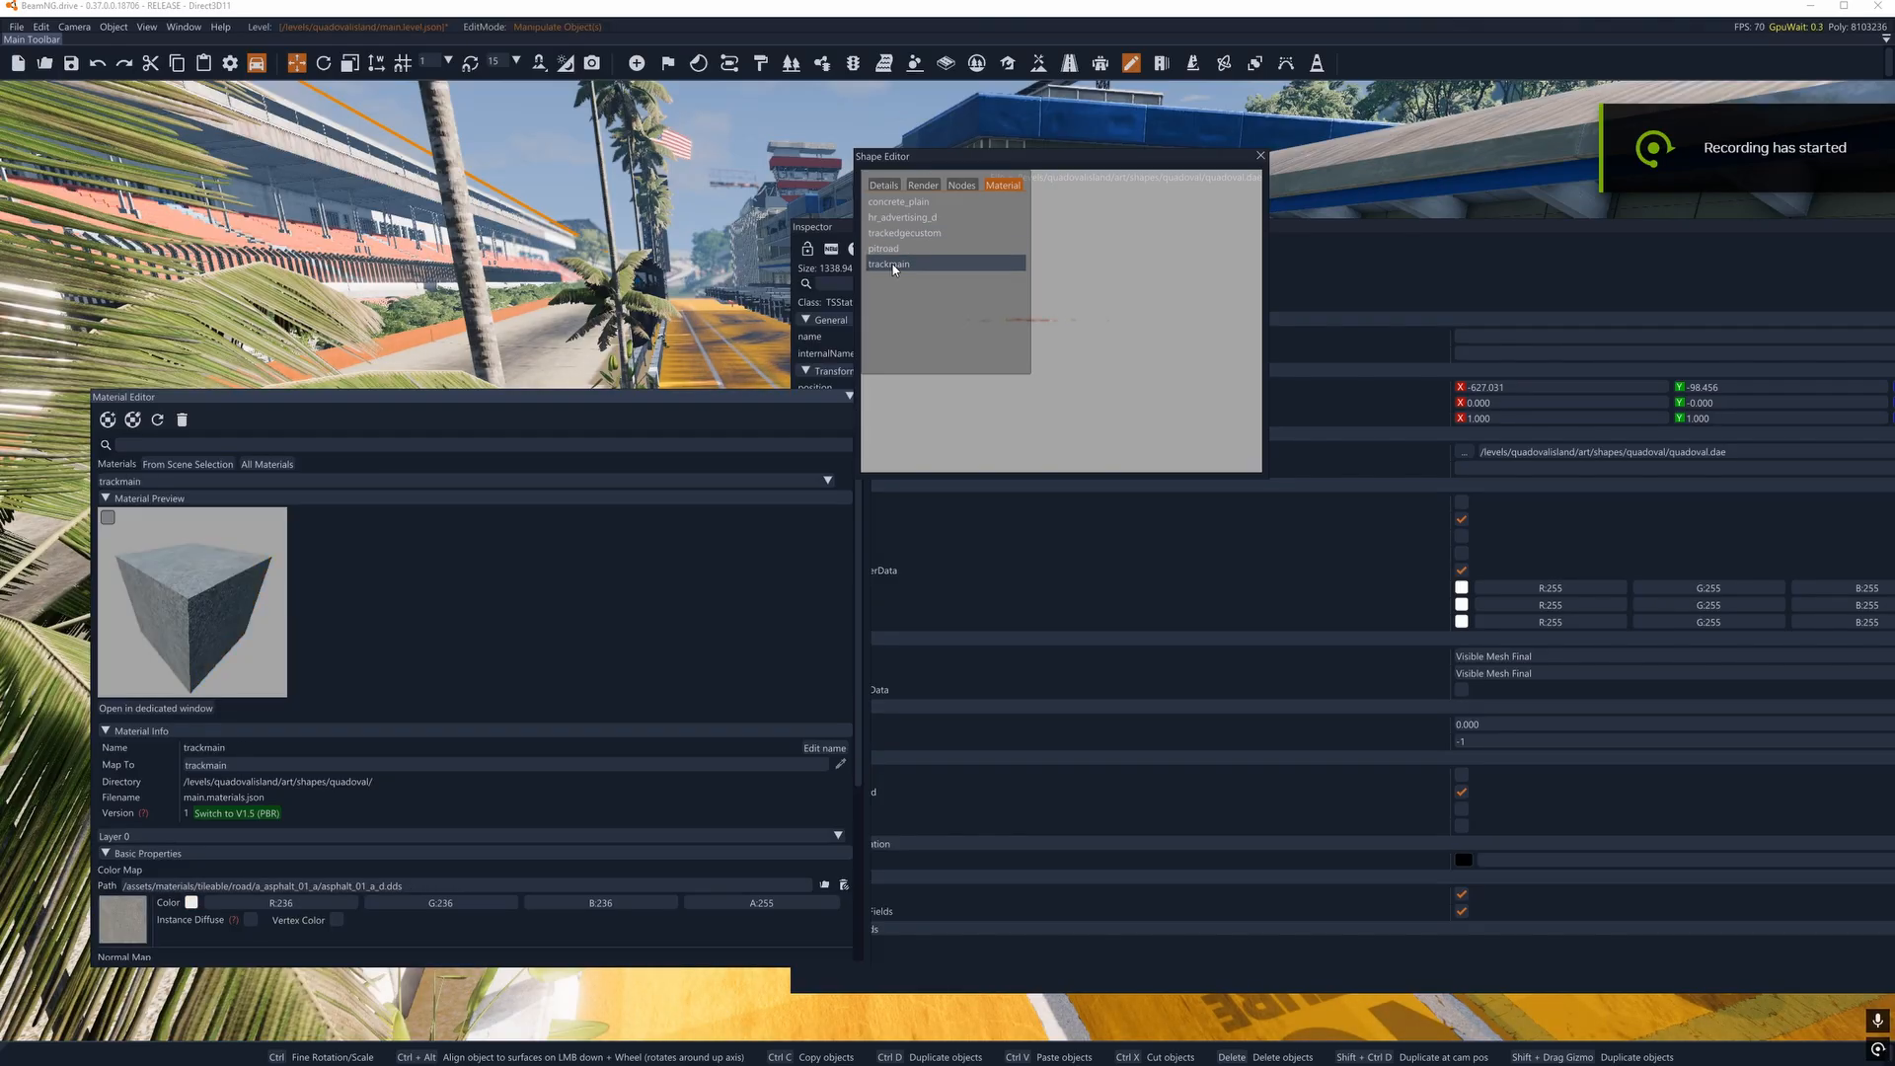
pyautogui.click(891, 249)
pyautogui.click(891, 233)
pyautogui.click(891, 217)
pyautogui.click(894, 203)
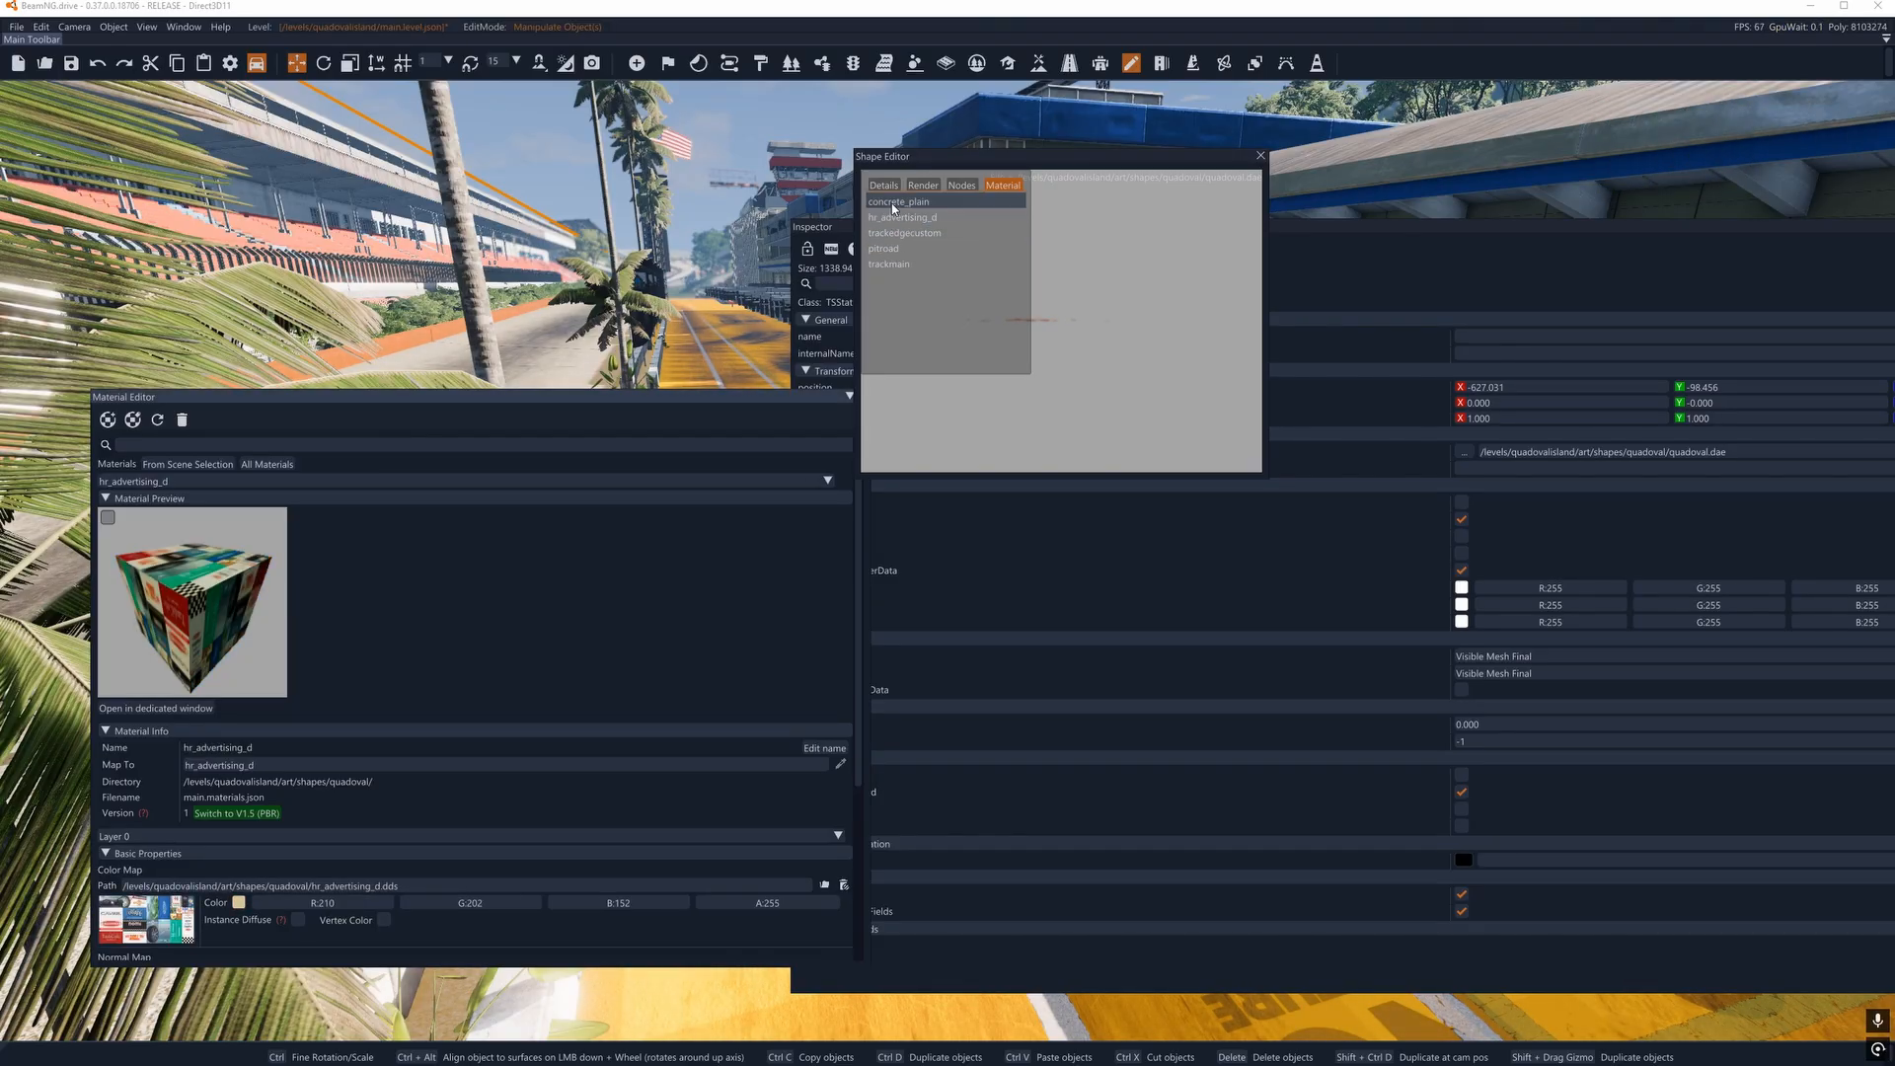
pyautogui.click(890, 250)
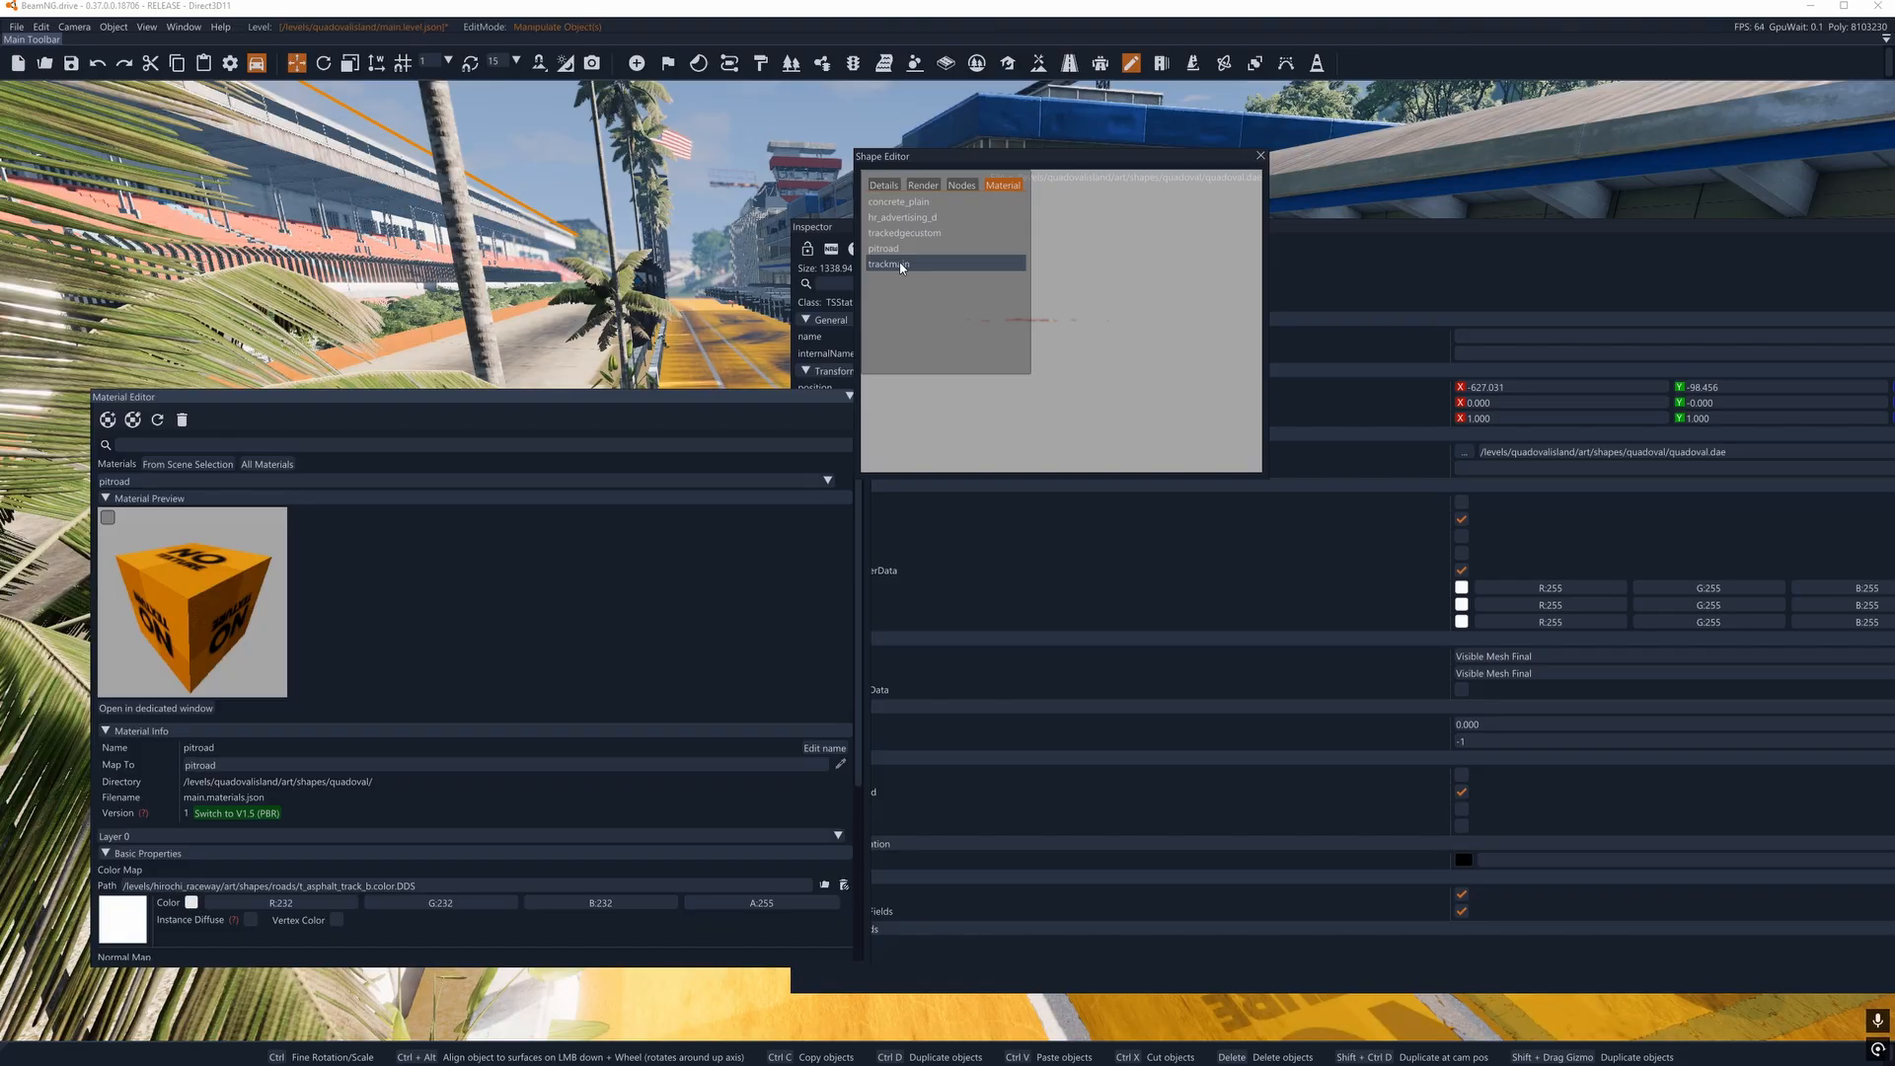
pyautogui.click(893, 250)
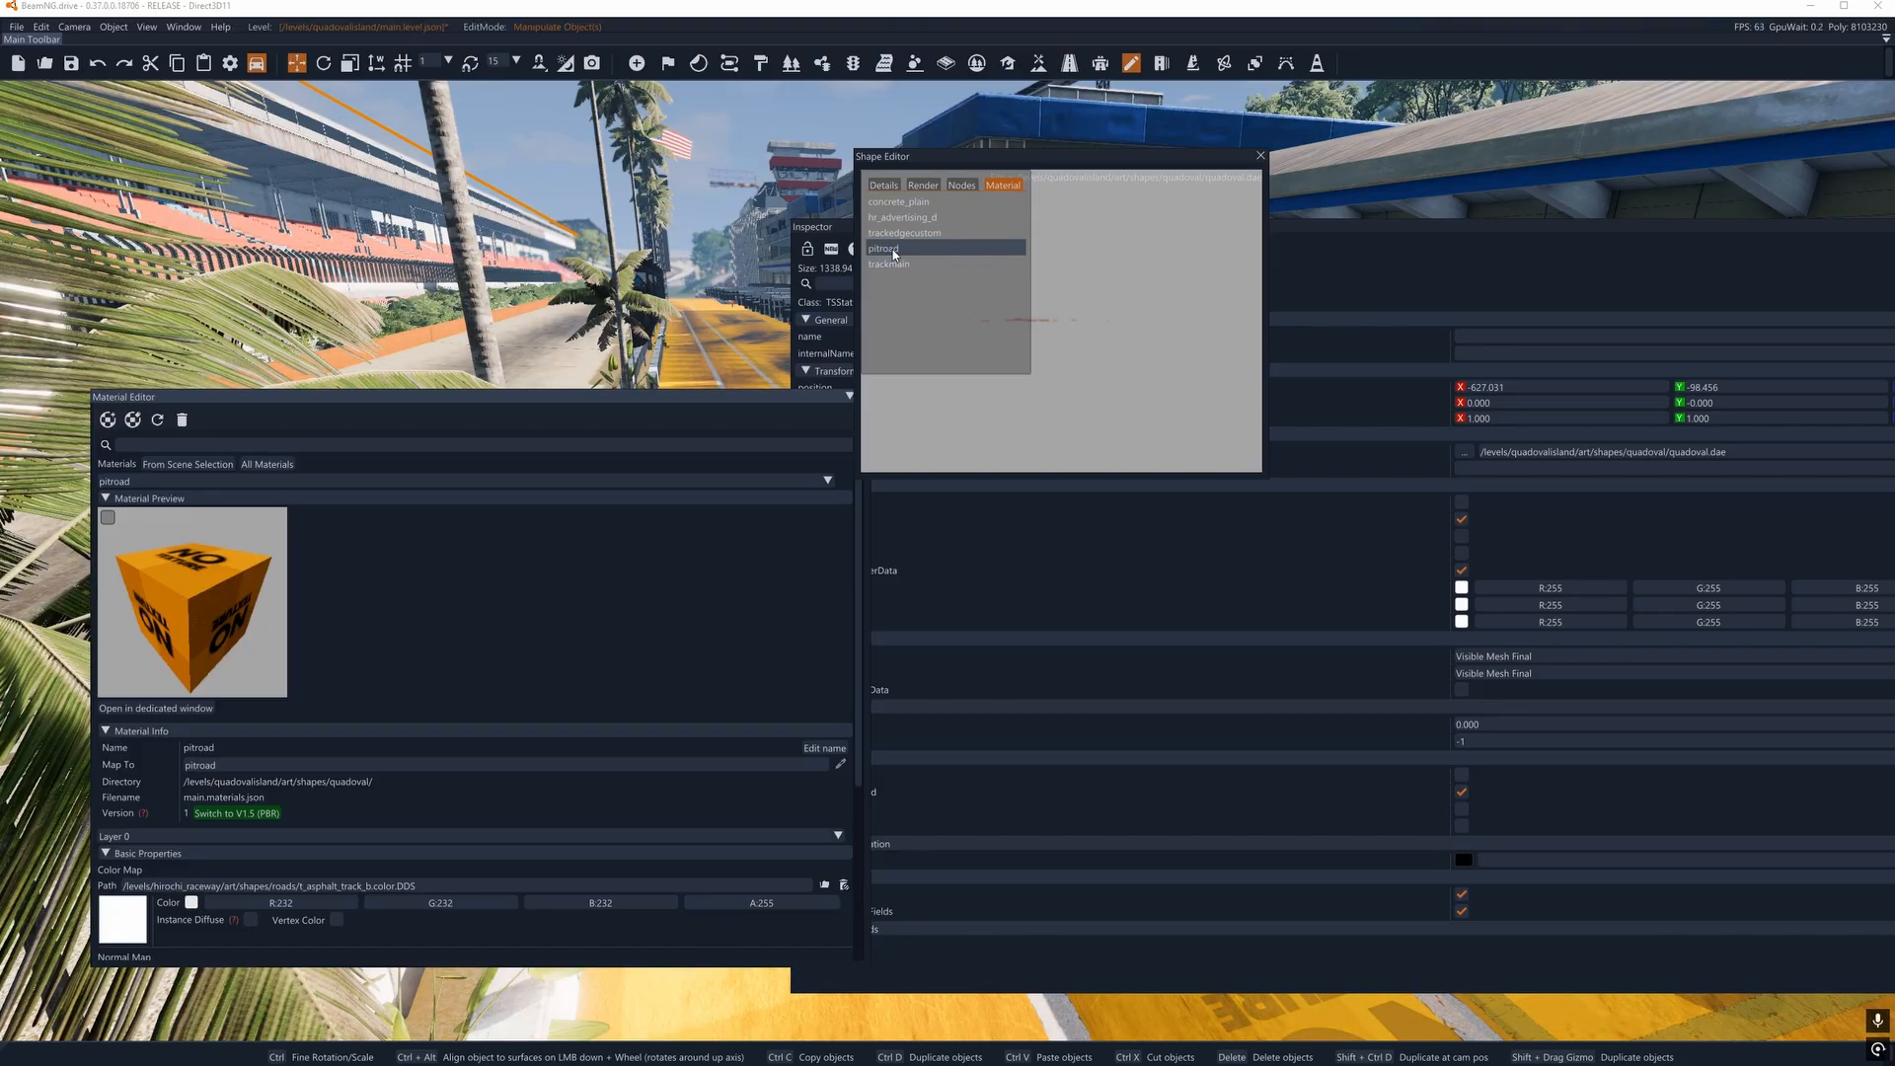
pyautogui.click(892, 264)
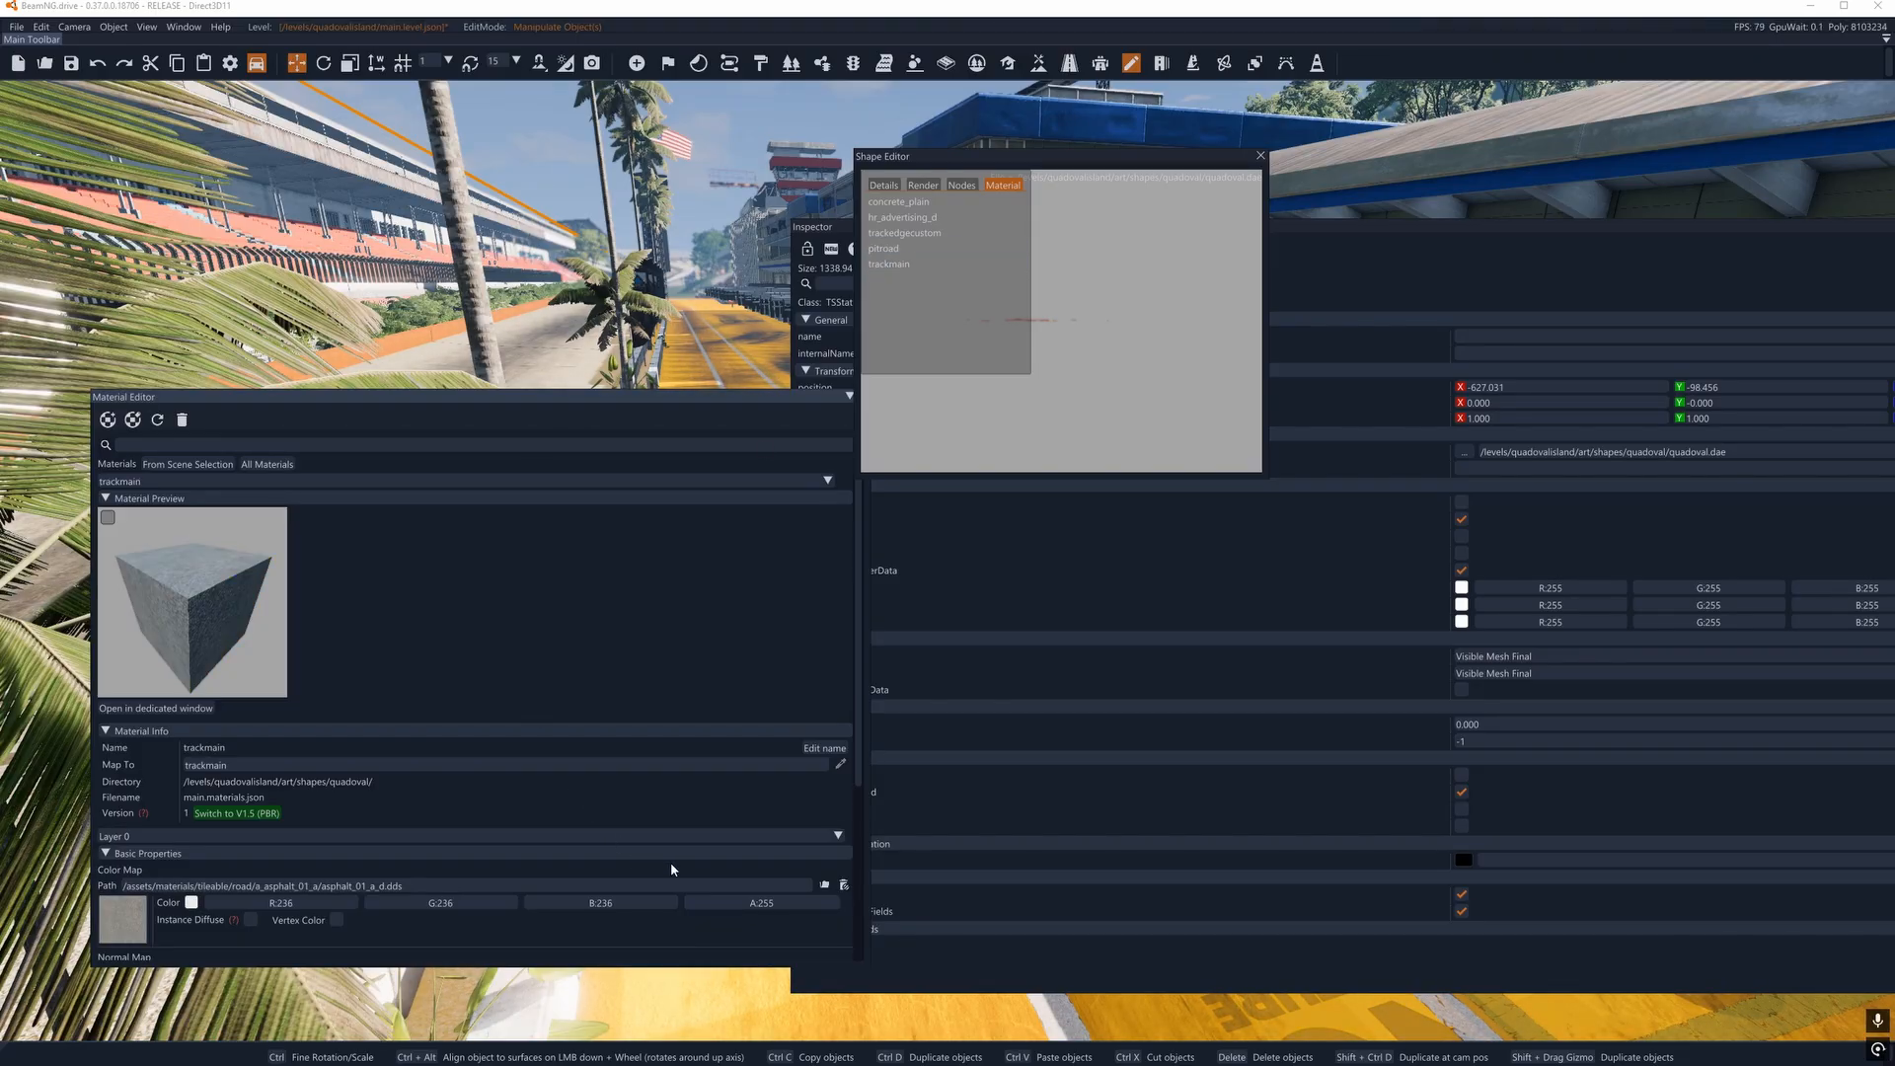
# Copy trackmain's Color Map path /assets/materials/tileable/road/a_asphalt_01_a/asphalt_01_a_d.dds and paste it as pitroad's Color Map path.
pyautogui.click(572, 883)
pyautogui.hotkey('ctrl', 'c')
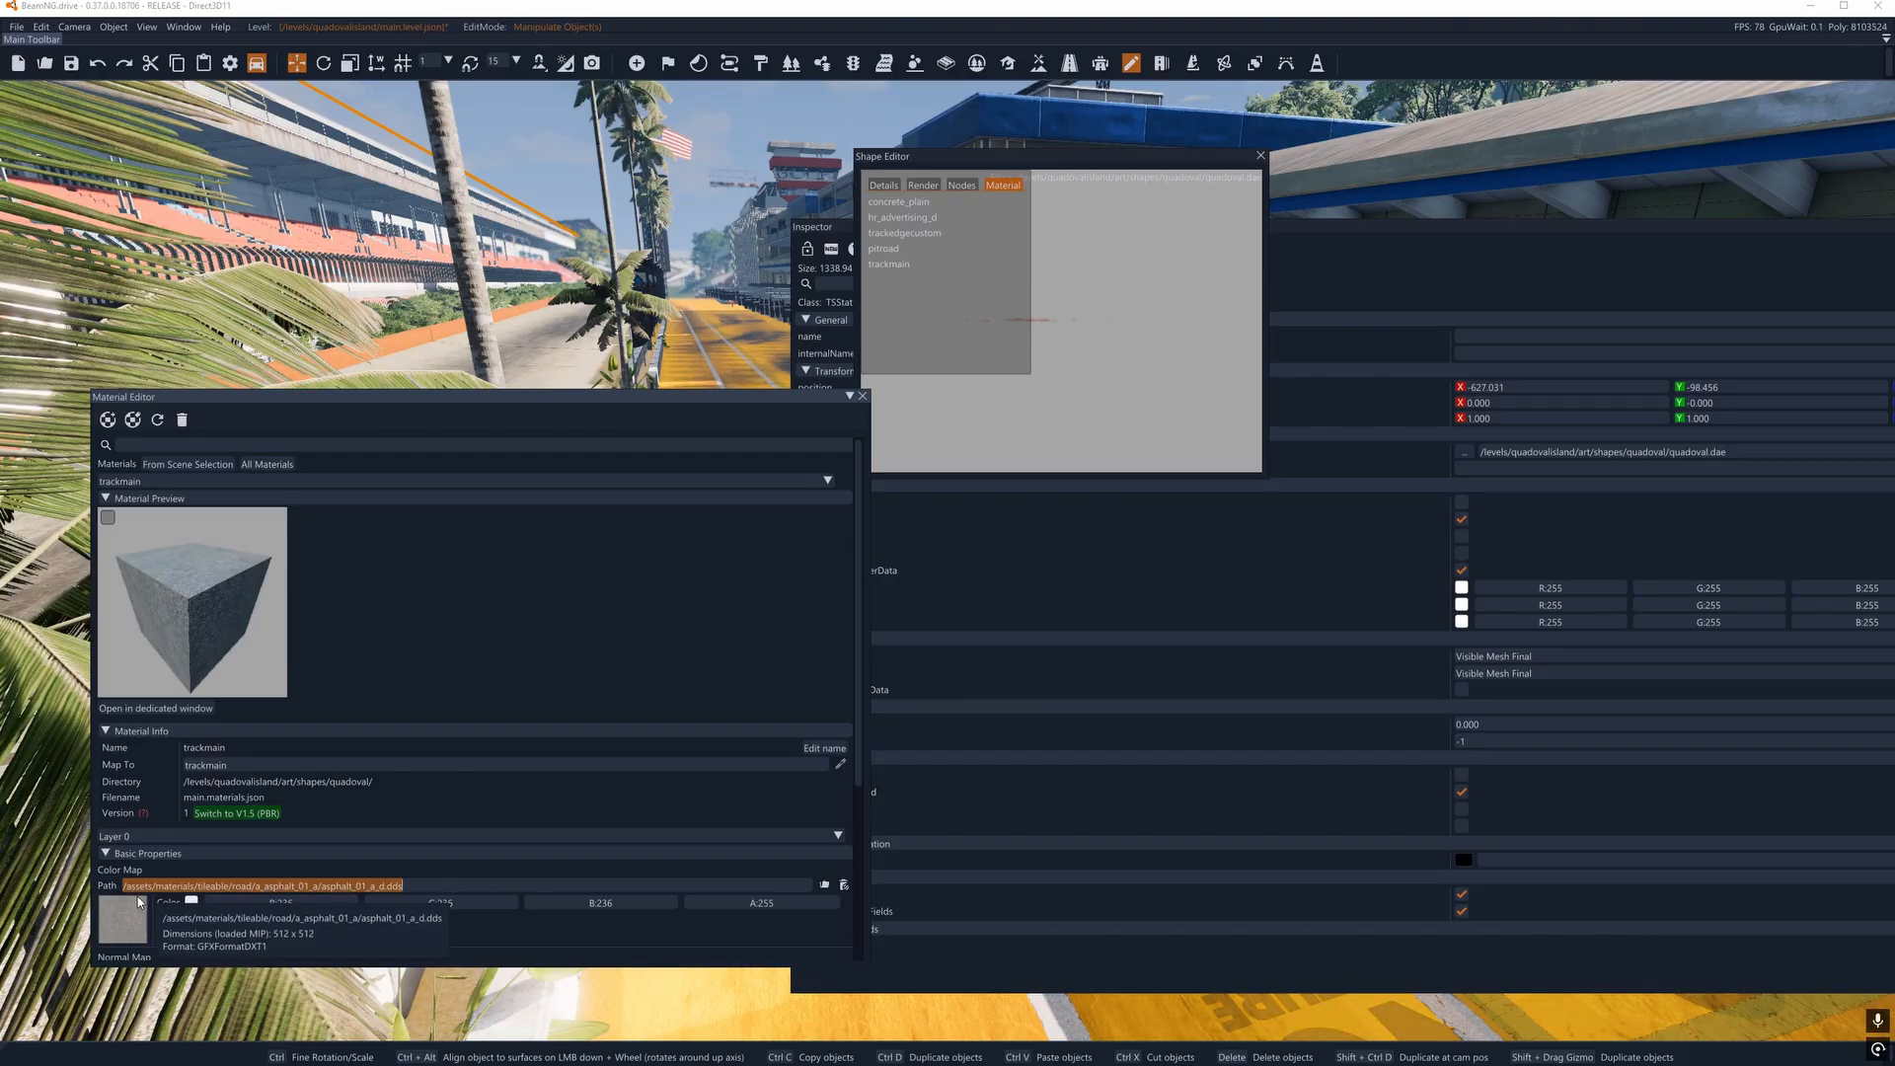
pyautogui.click(884, 248)
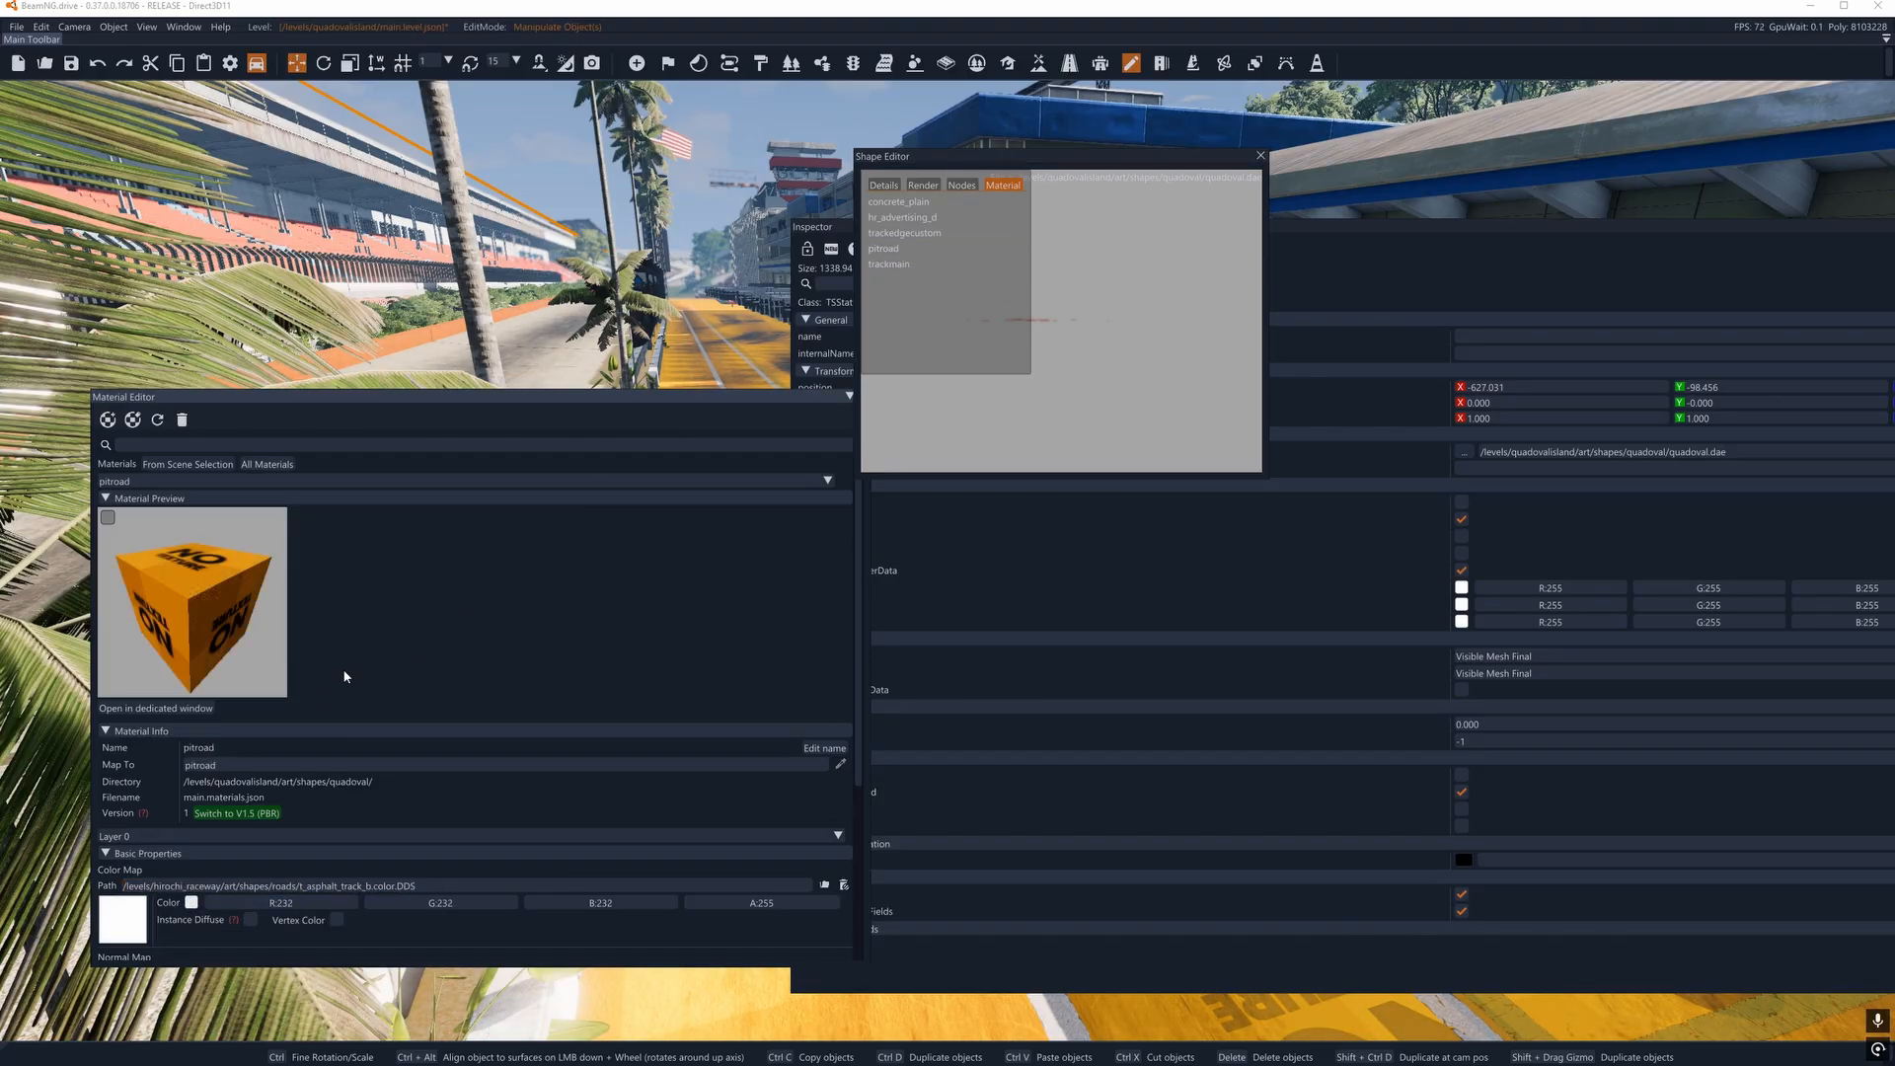
pyautogui.doubleClick(167, 885)
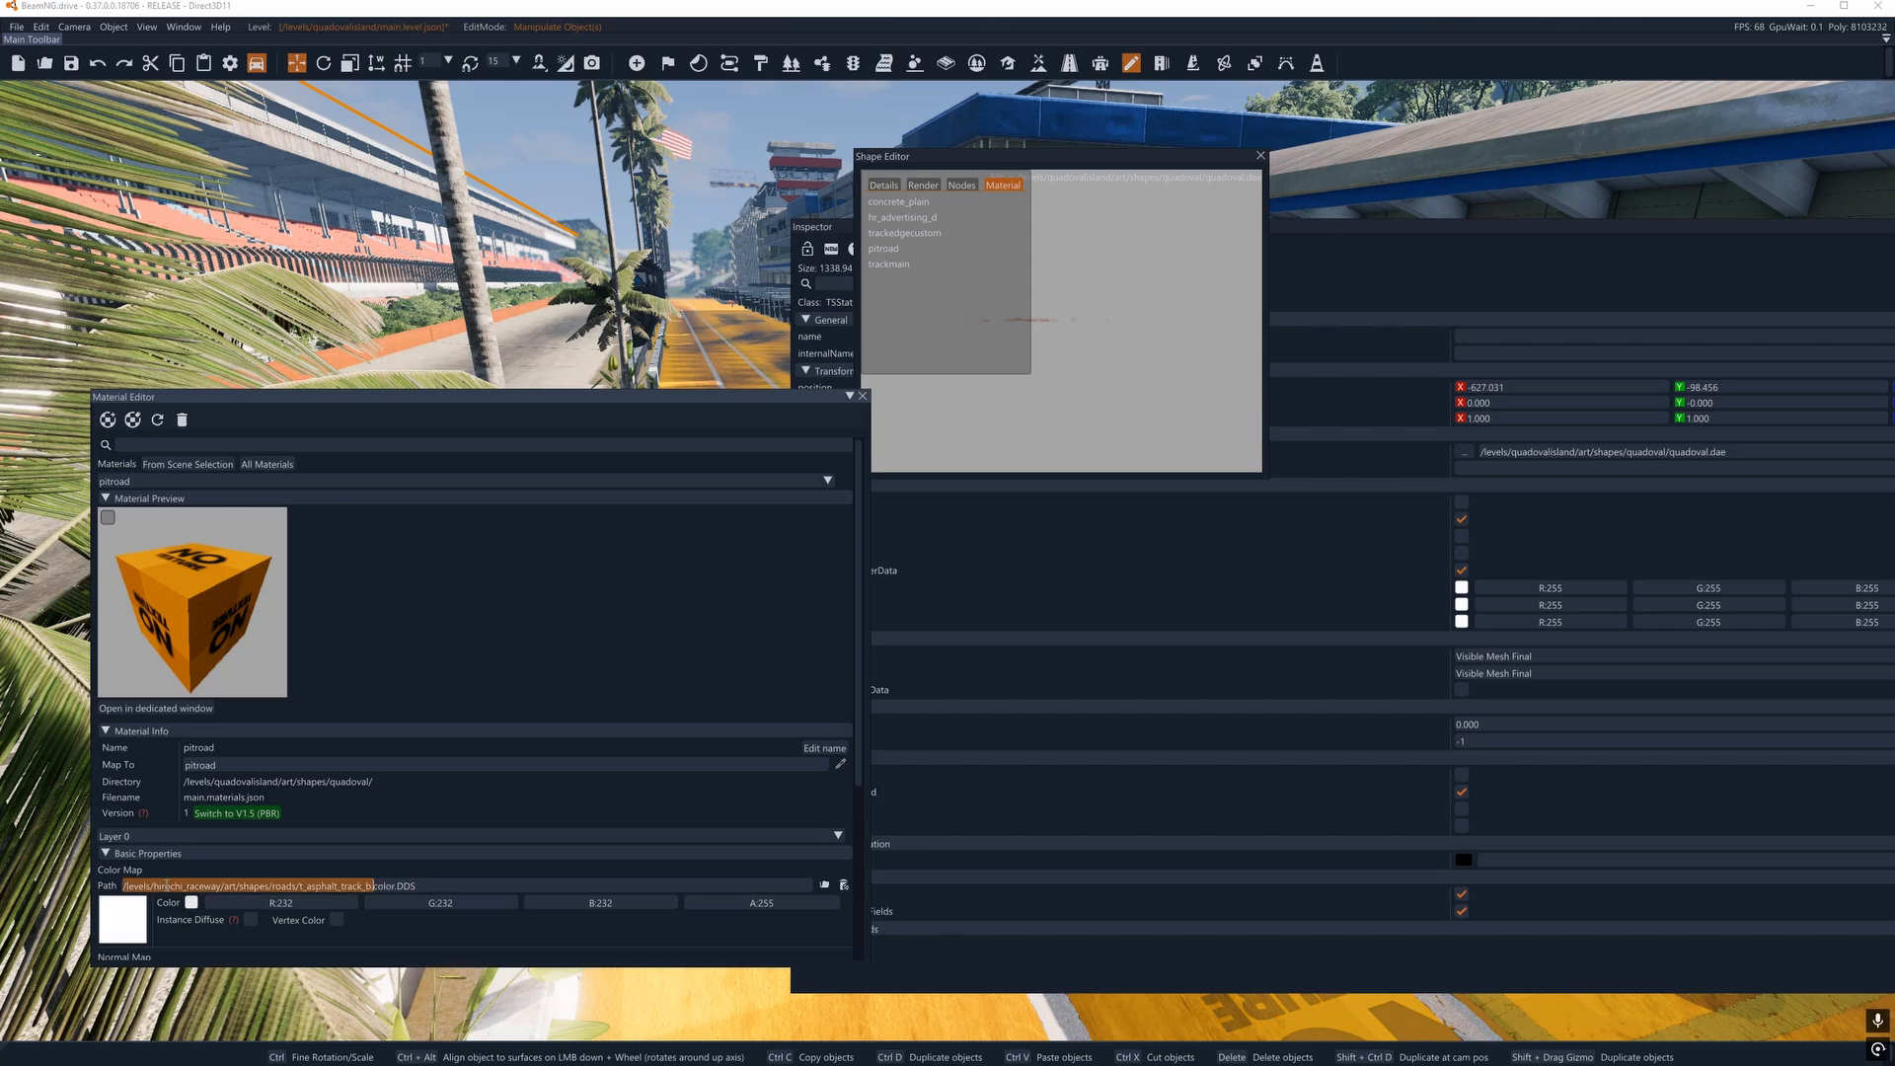
pyautogui.moveTo(461, 887); pyautogui.dragTo(117, 886)
pyautogui.hotkey('ctrl', 'v')
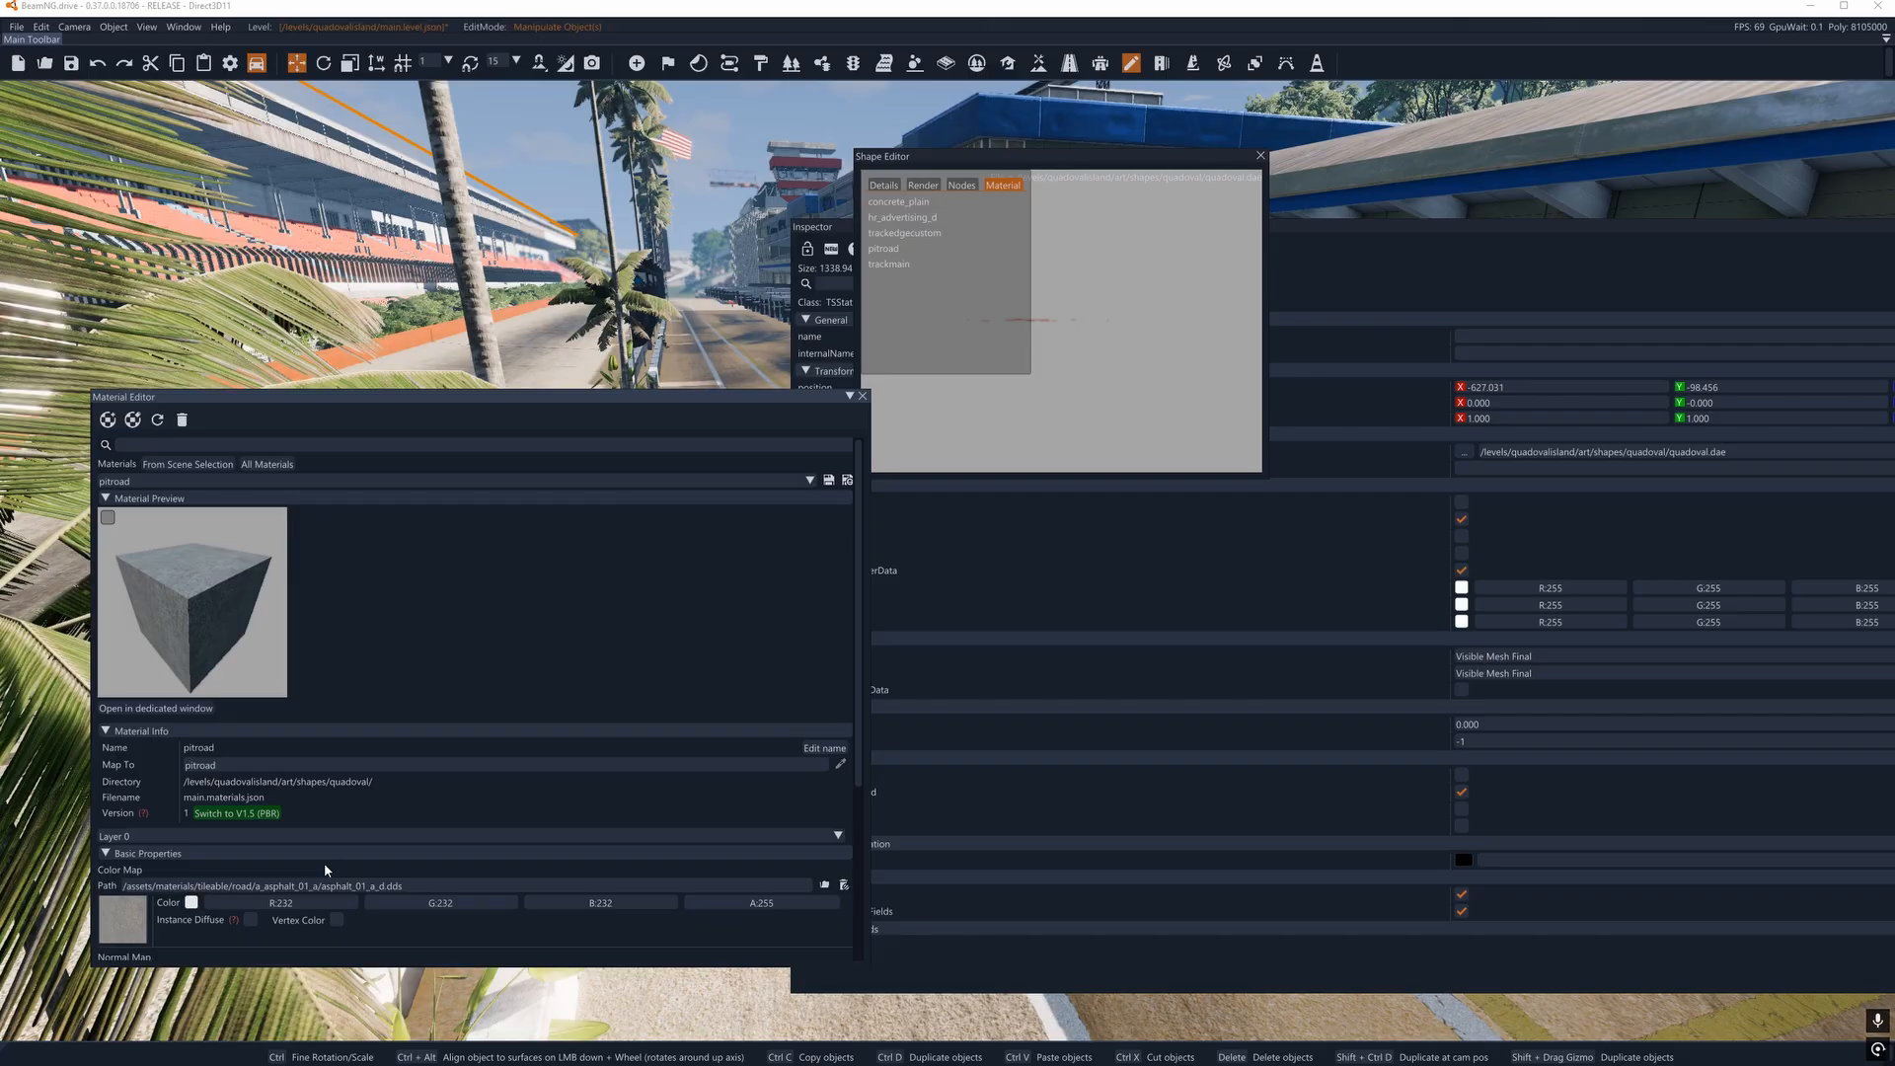
# Browse pitroad's Color Map folder, preview both asphalt textures, and assign asphalt_01_a_s.dds from /assets/materials/tileable/road/a_asphalt_01_a/.
pyautogui.click(825, 885)
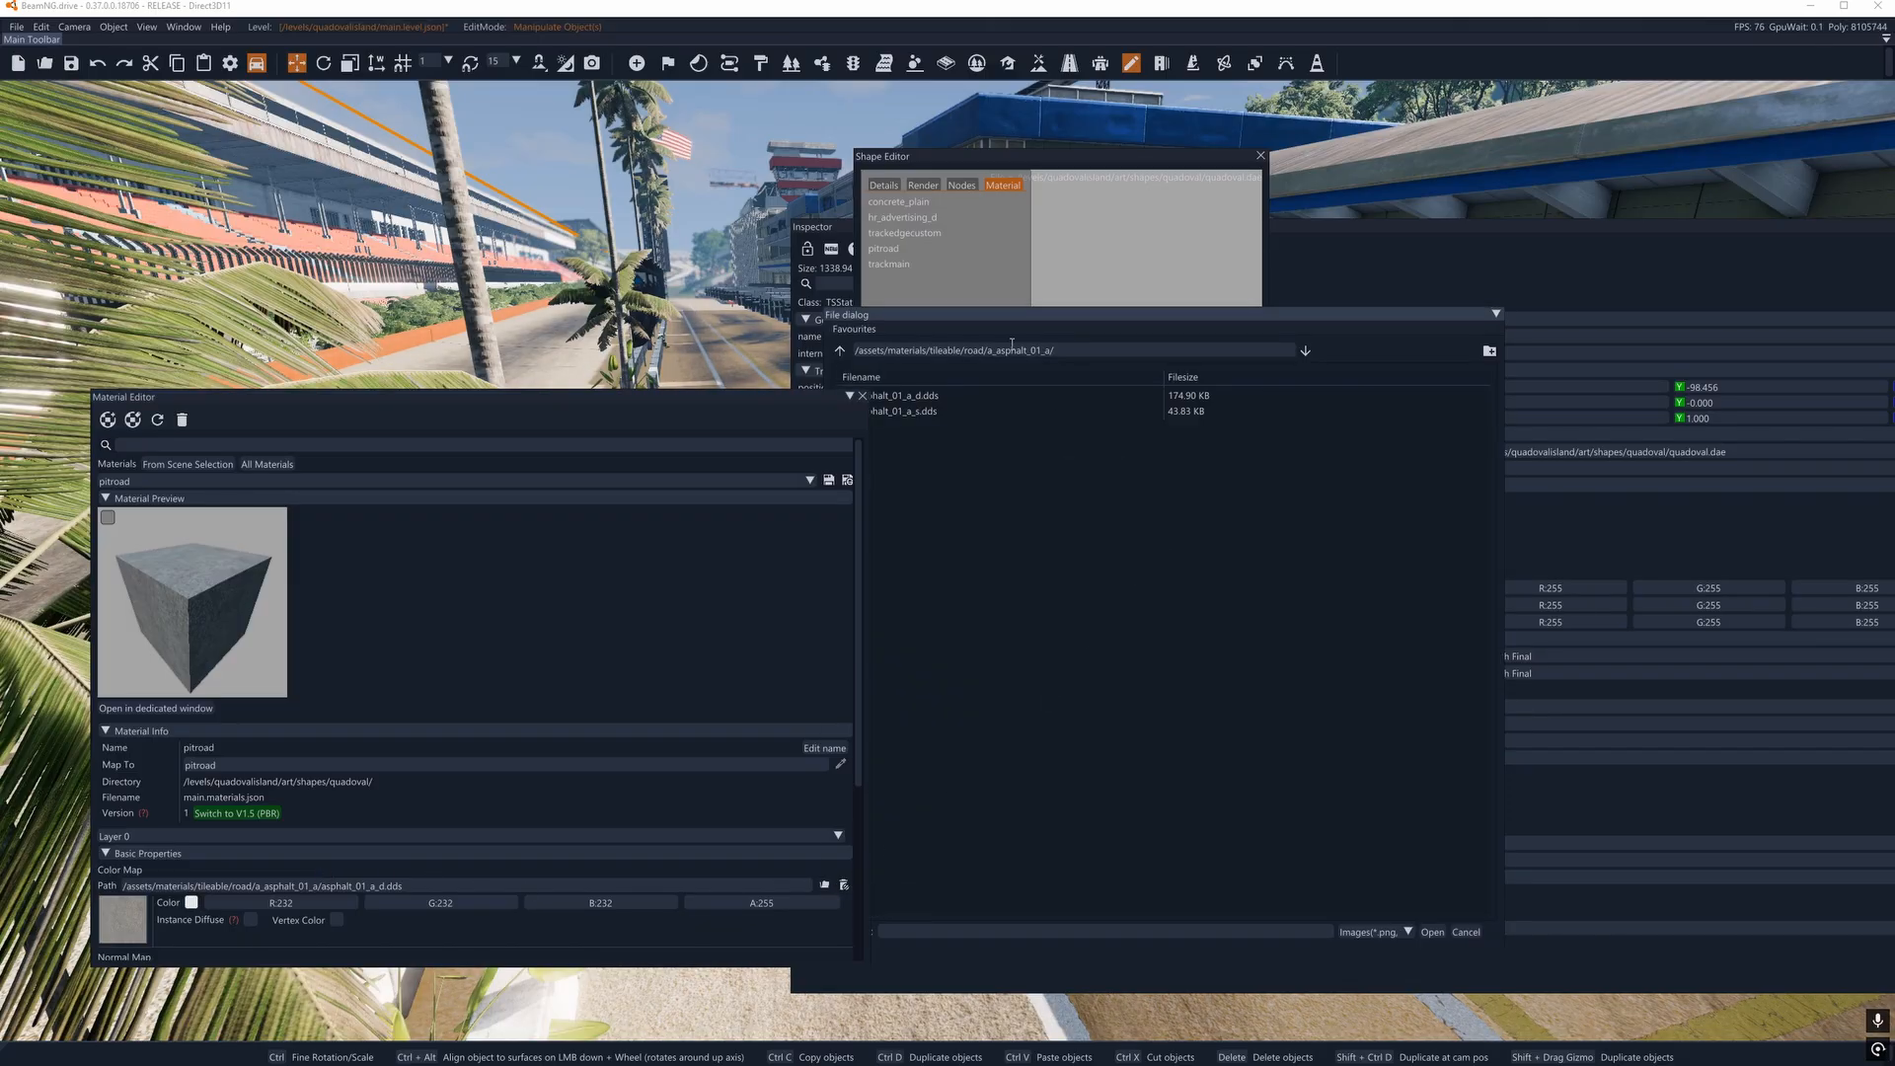
pyautogui.moveTo(994, 310); pyautogui.dragTo(1120, 393)
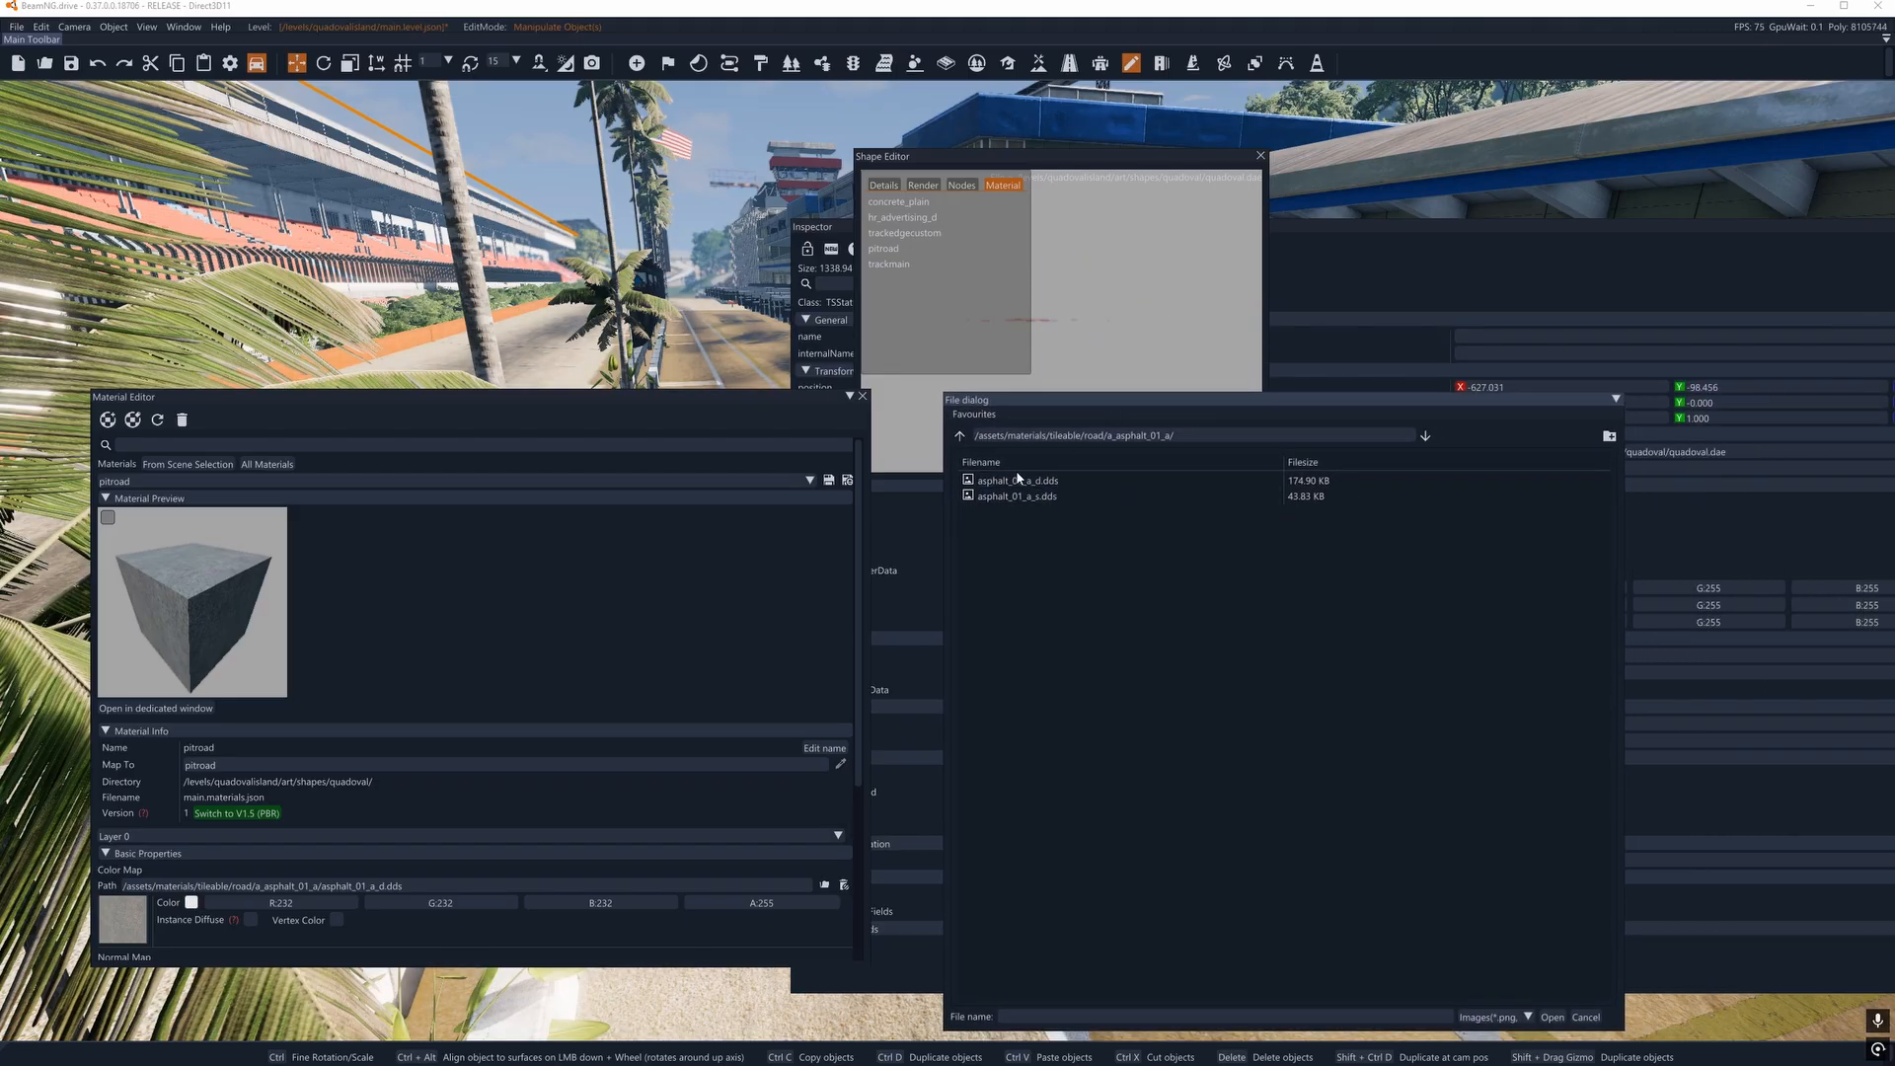
pyautogui.moveTo(1007, 498)
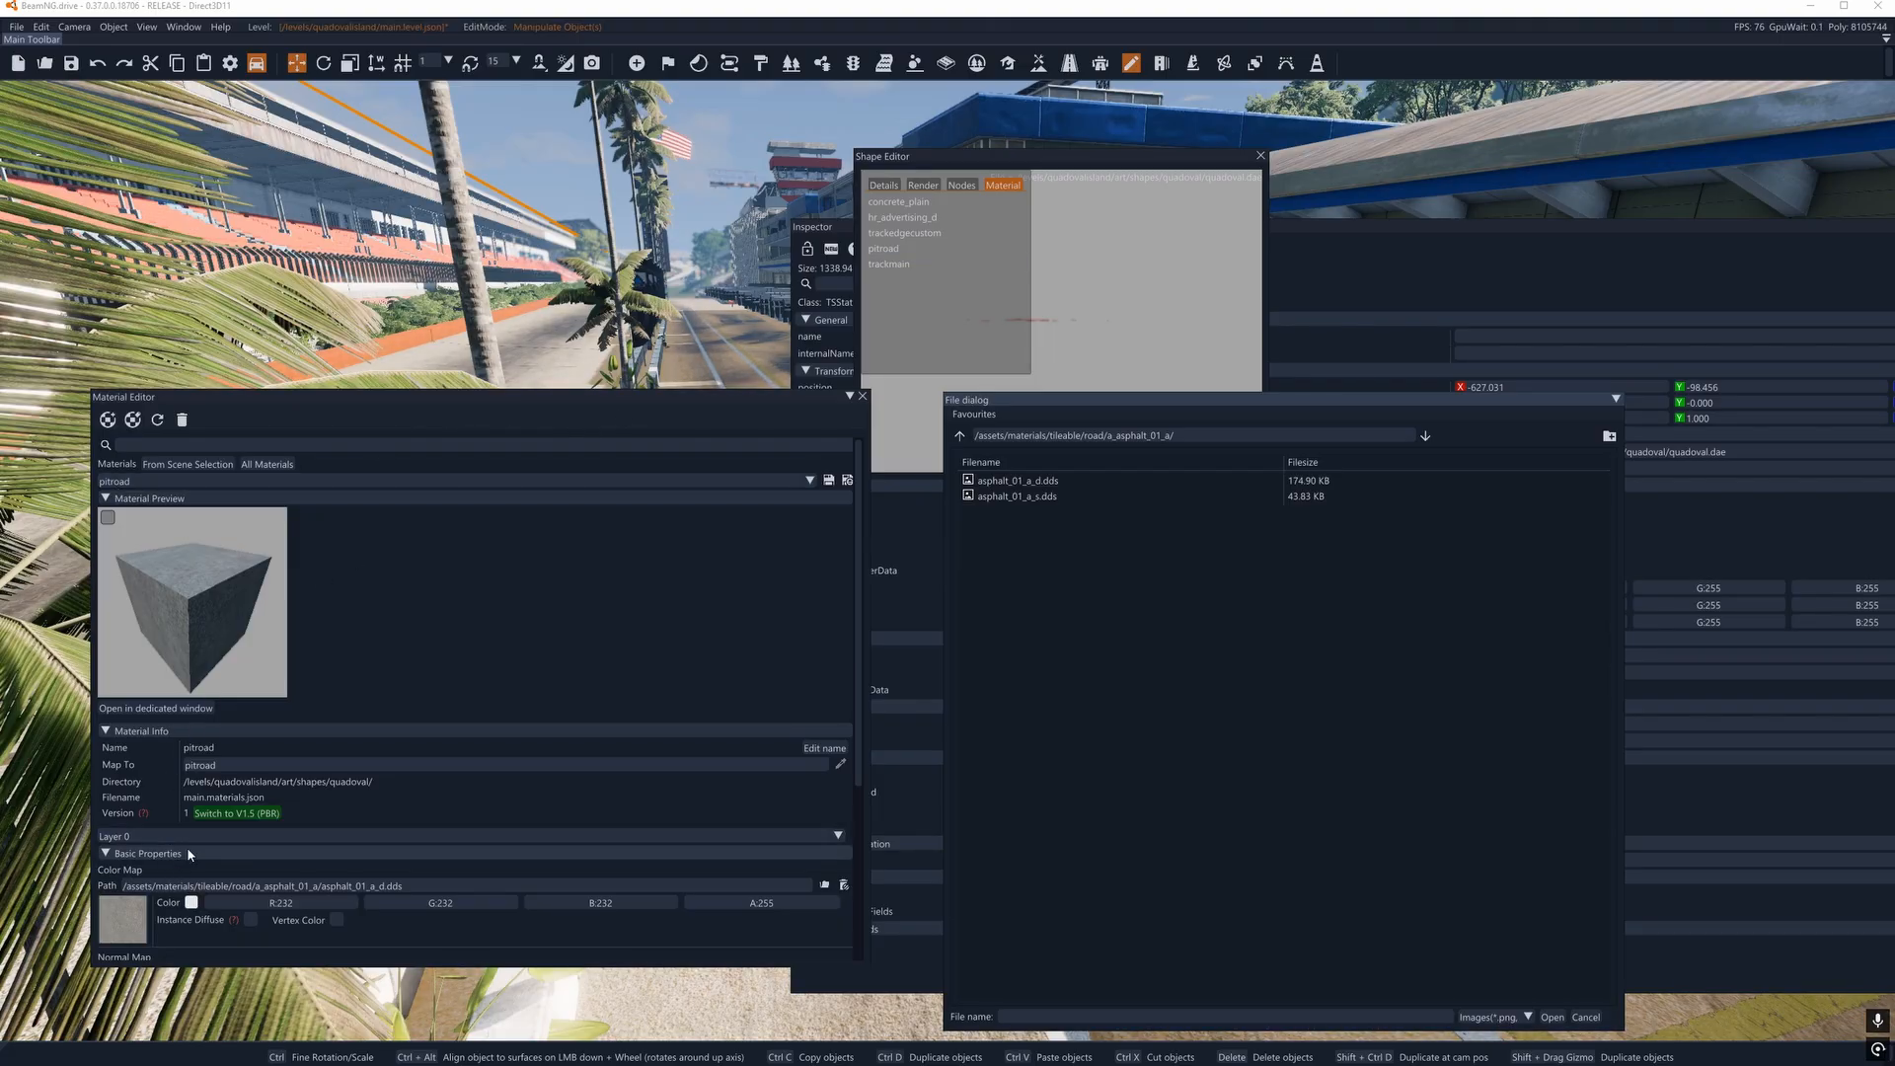
pyautogui.scroll(-4, 186, 847)
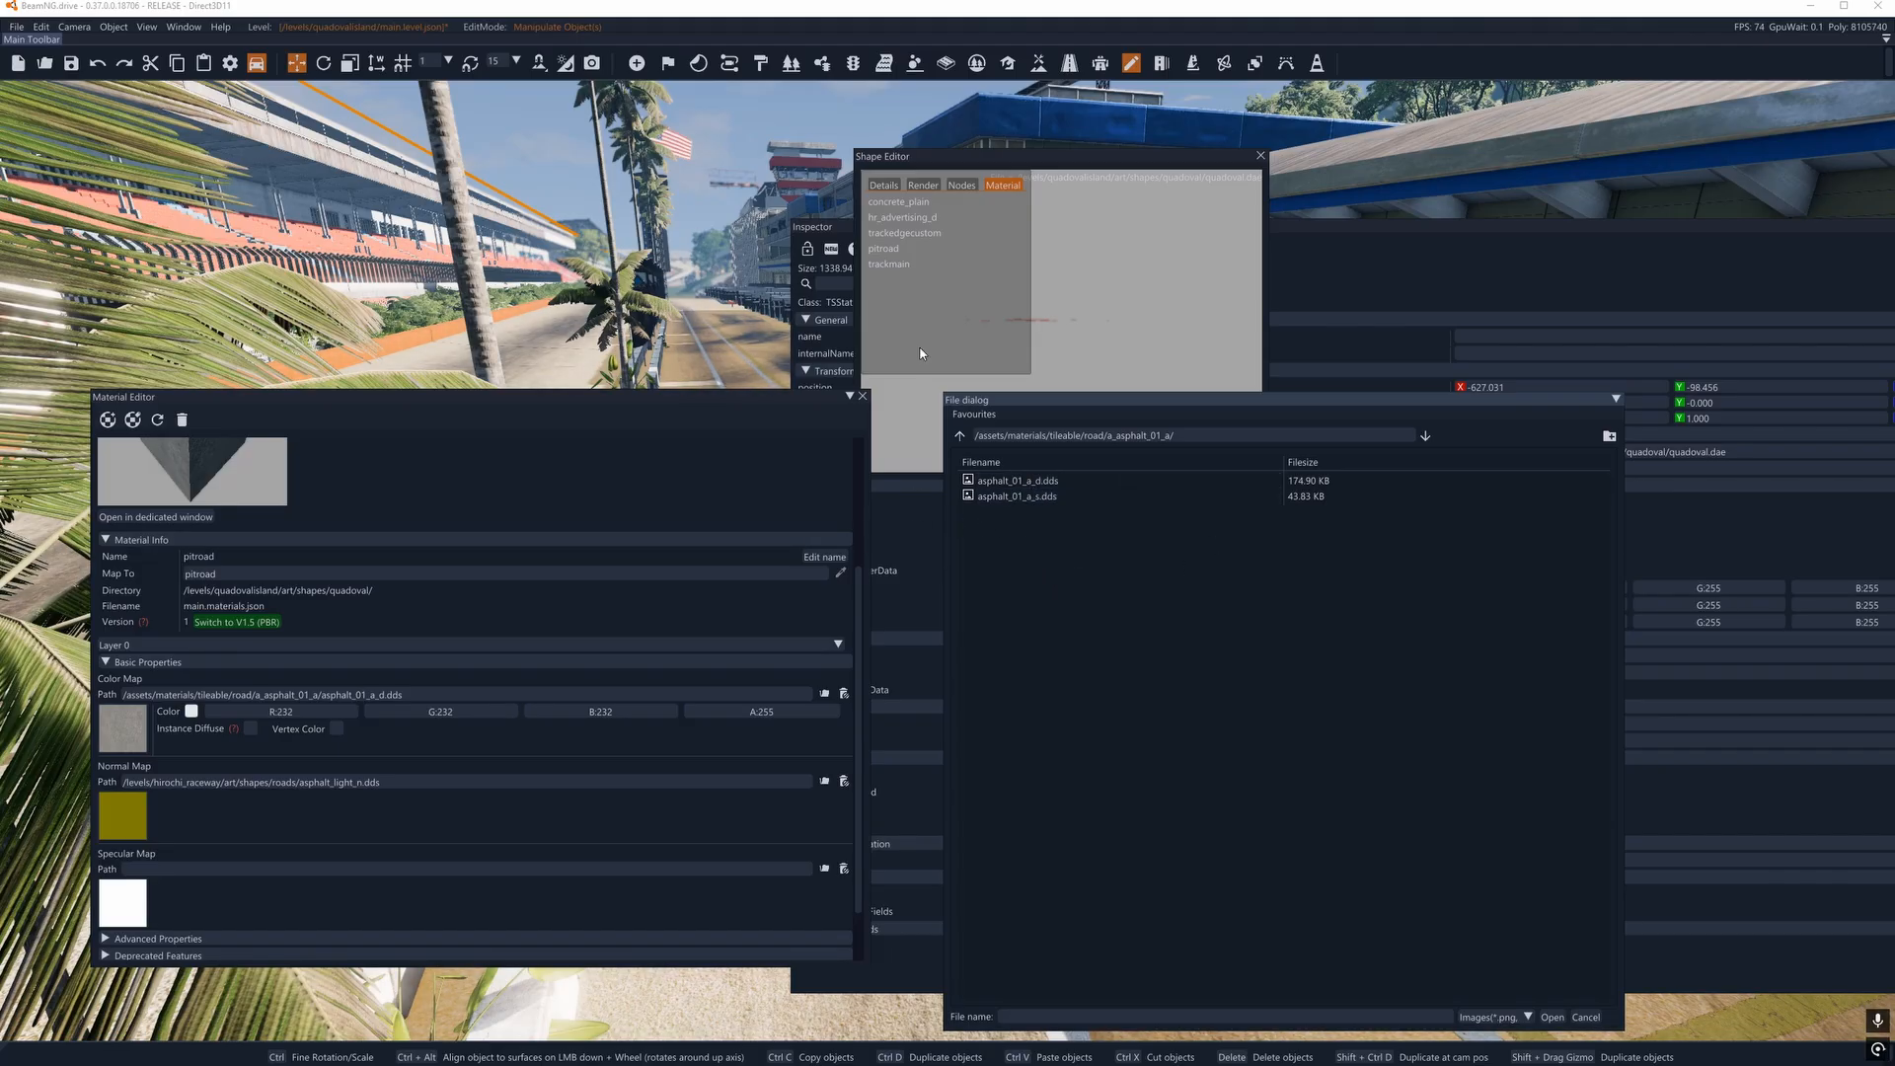
pyautogui.click(894, 250)
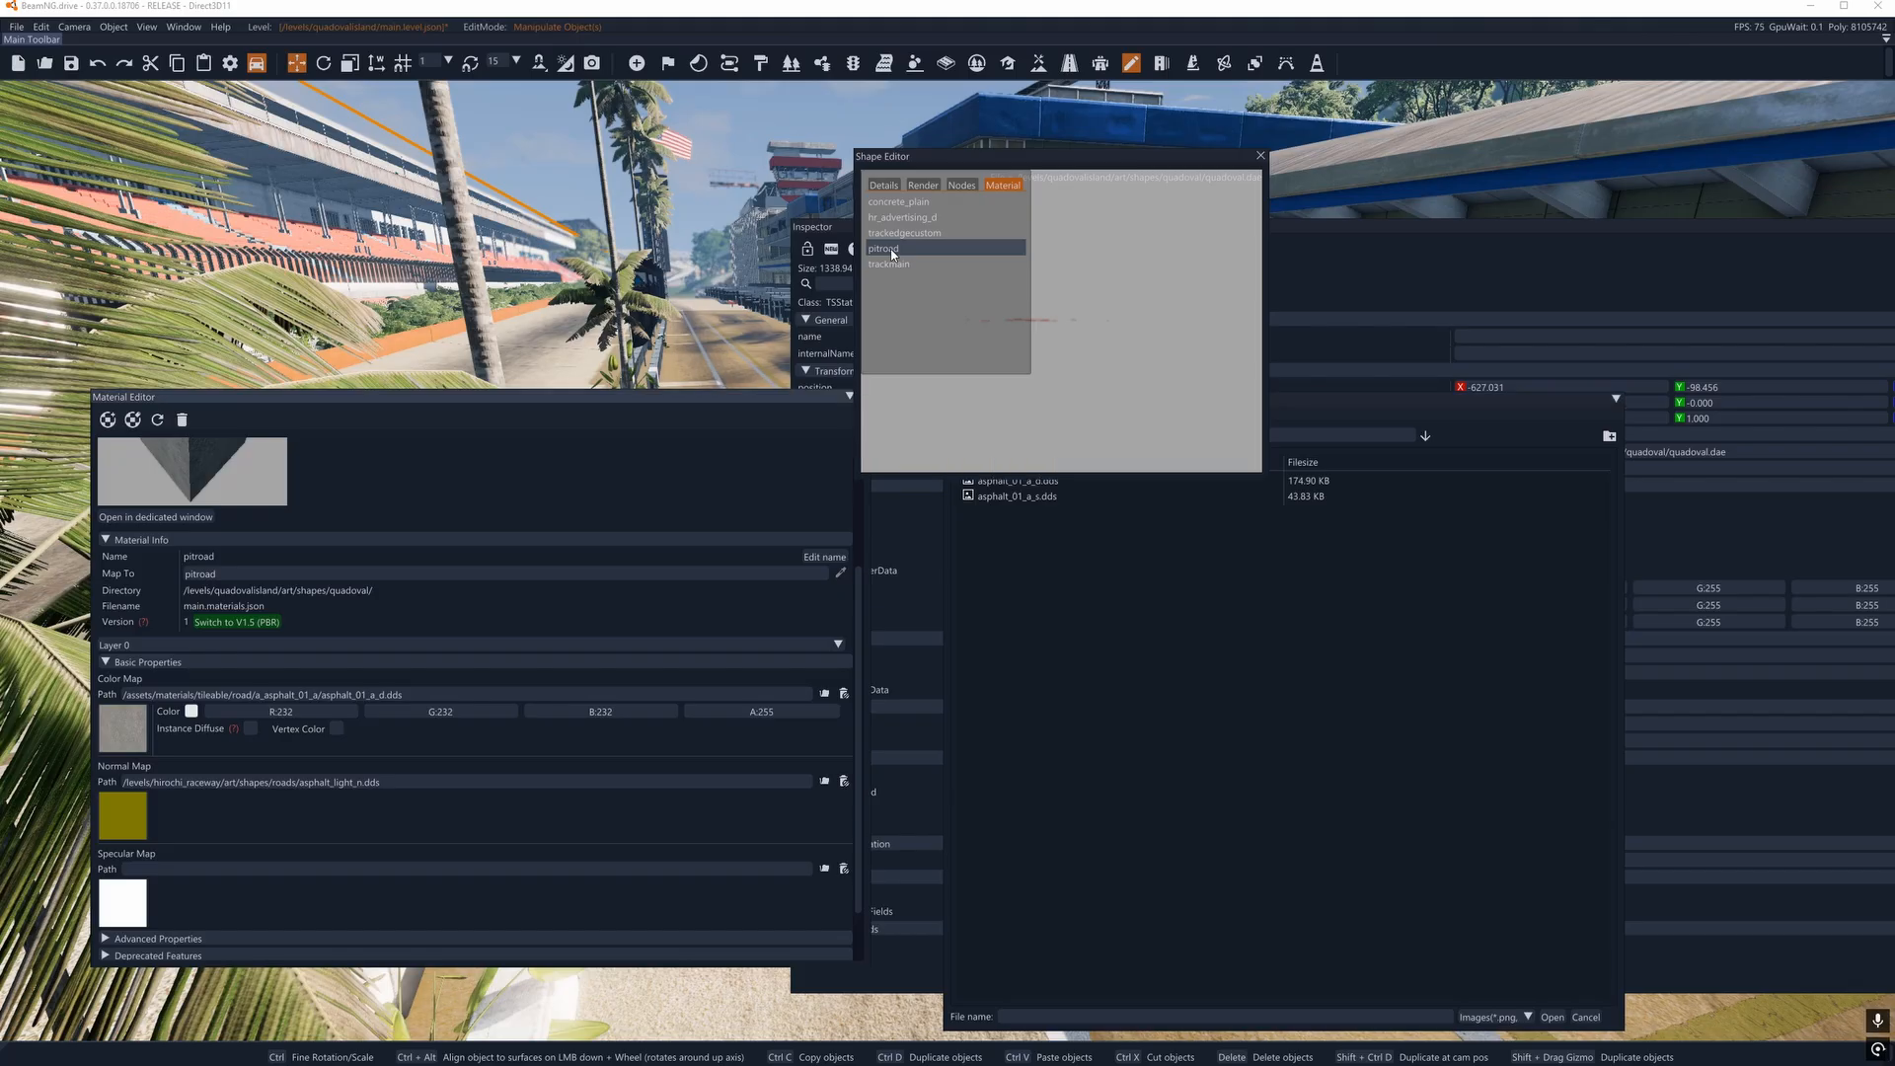
pyautogui.moveTo(1327, 401); pyautogui.dragTo(1273, 399)
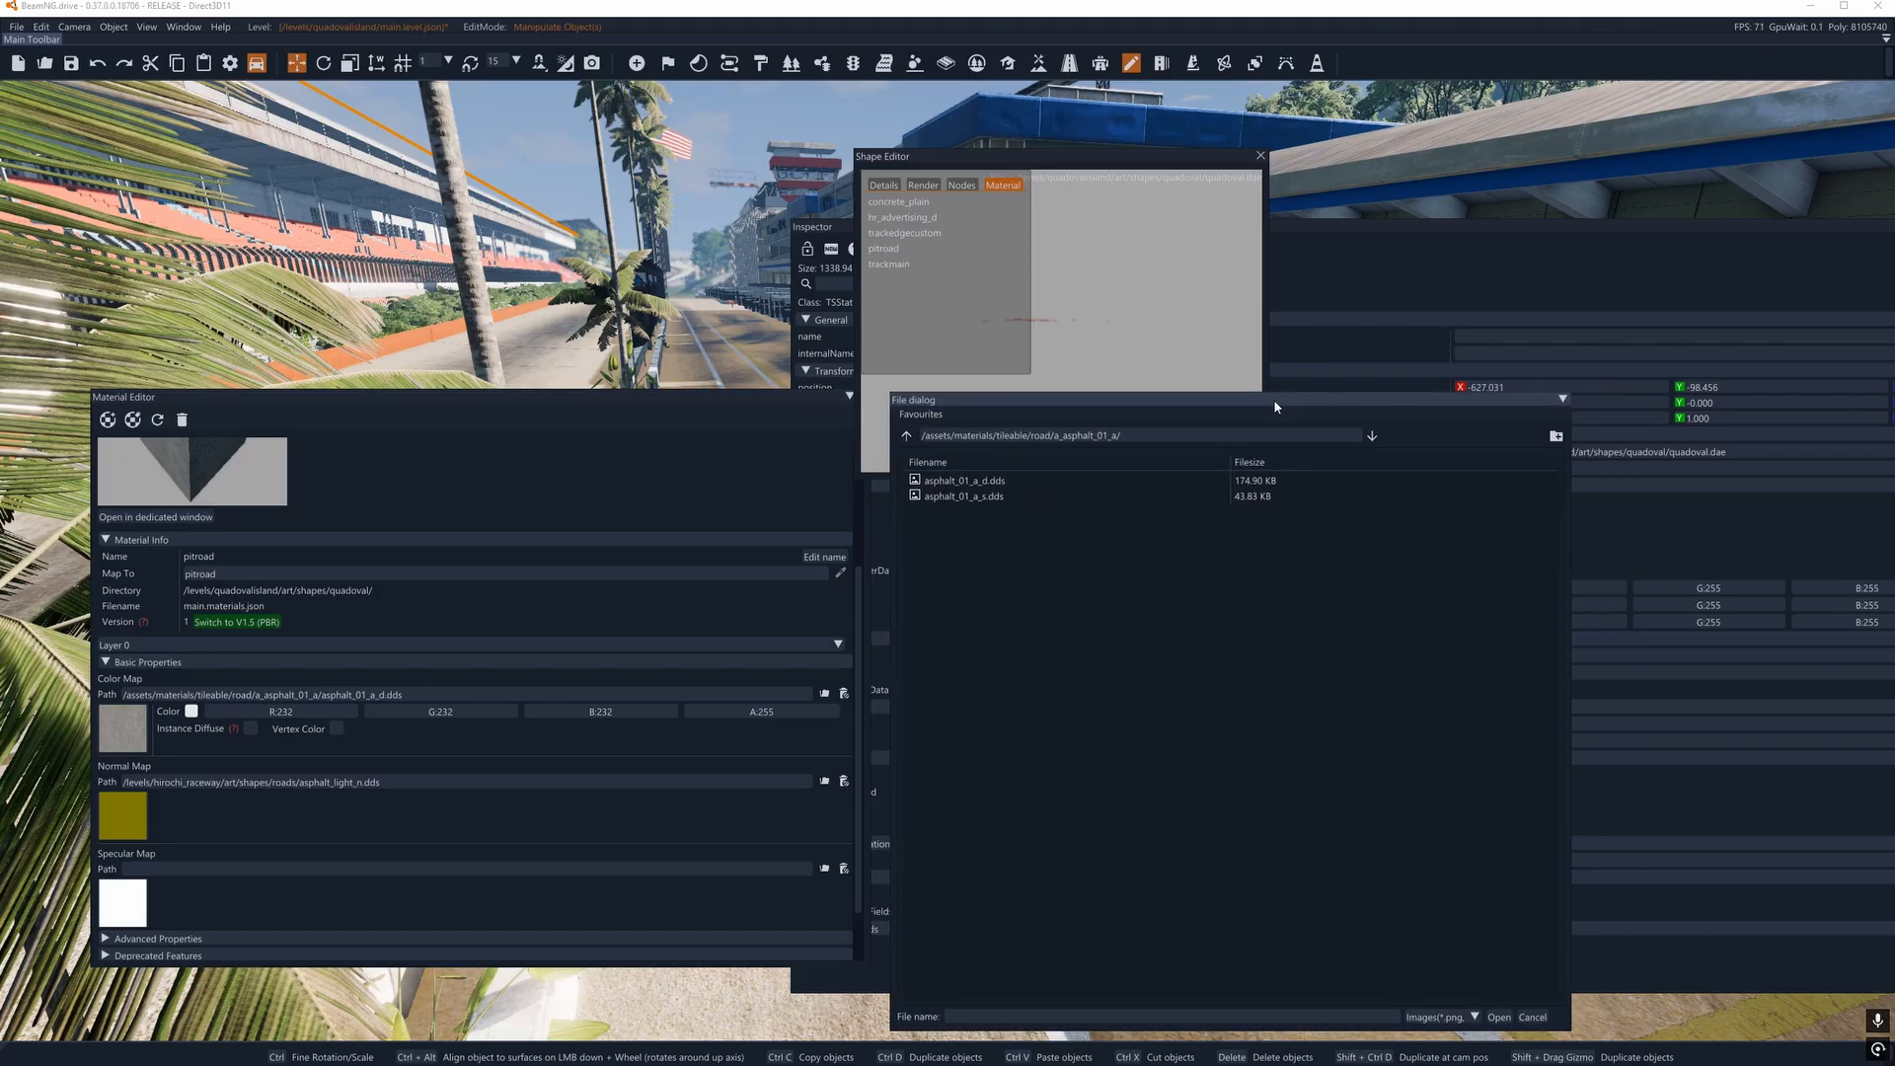
pyautogui.click(974, 482)
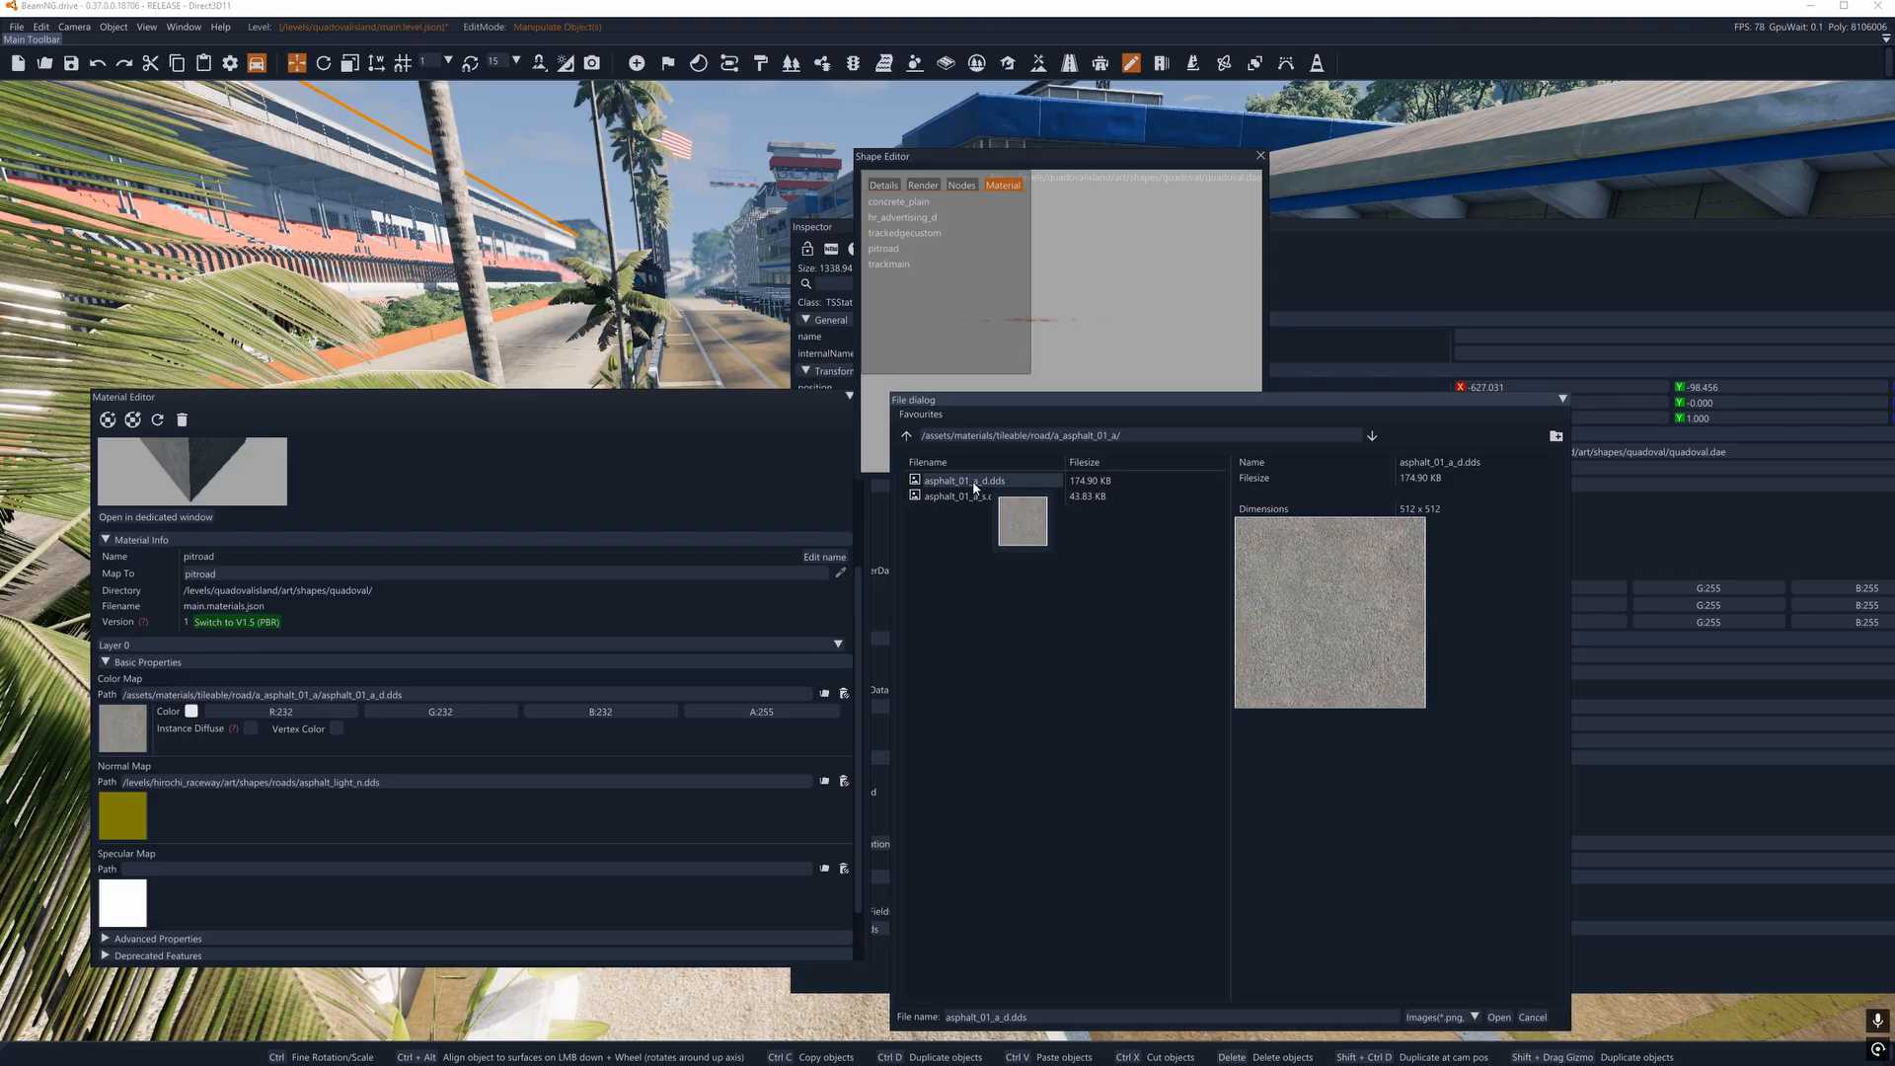
pyautogui.click(975, 496)
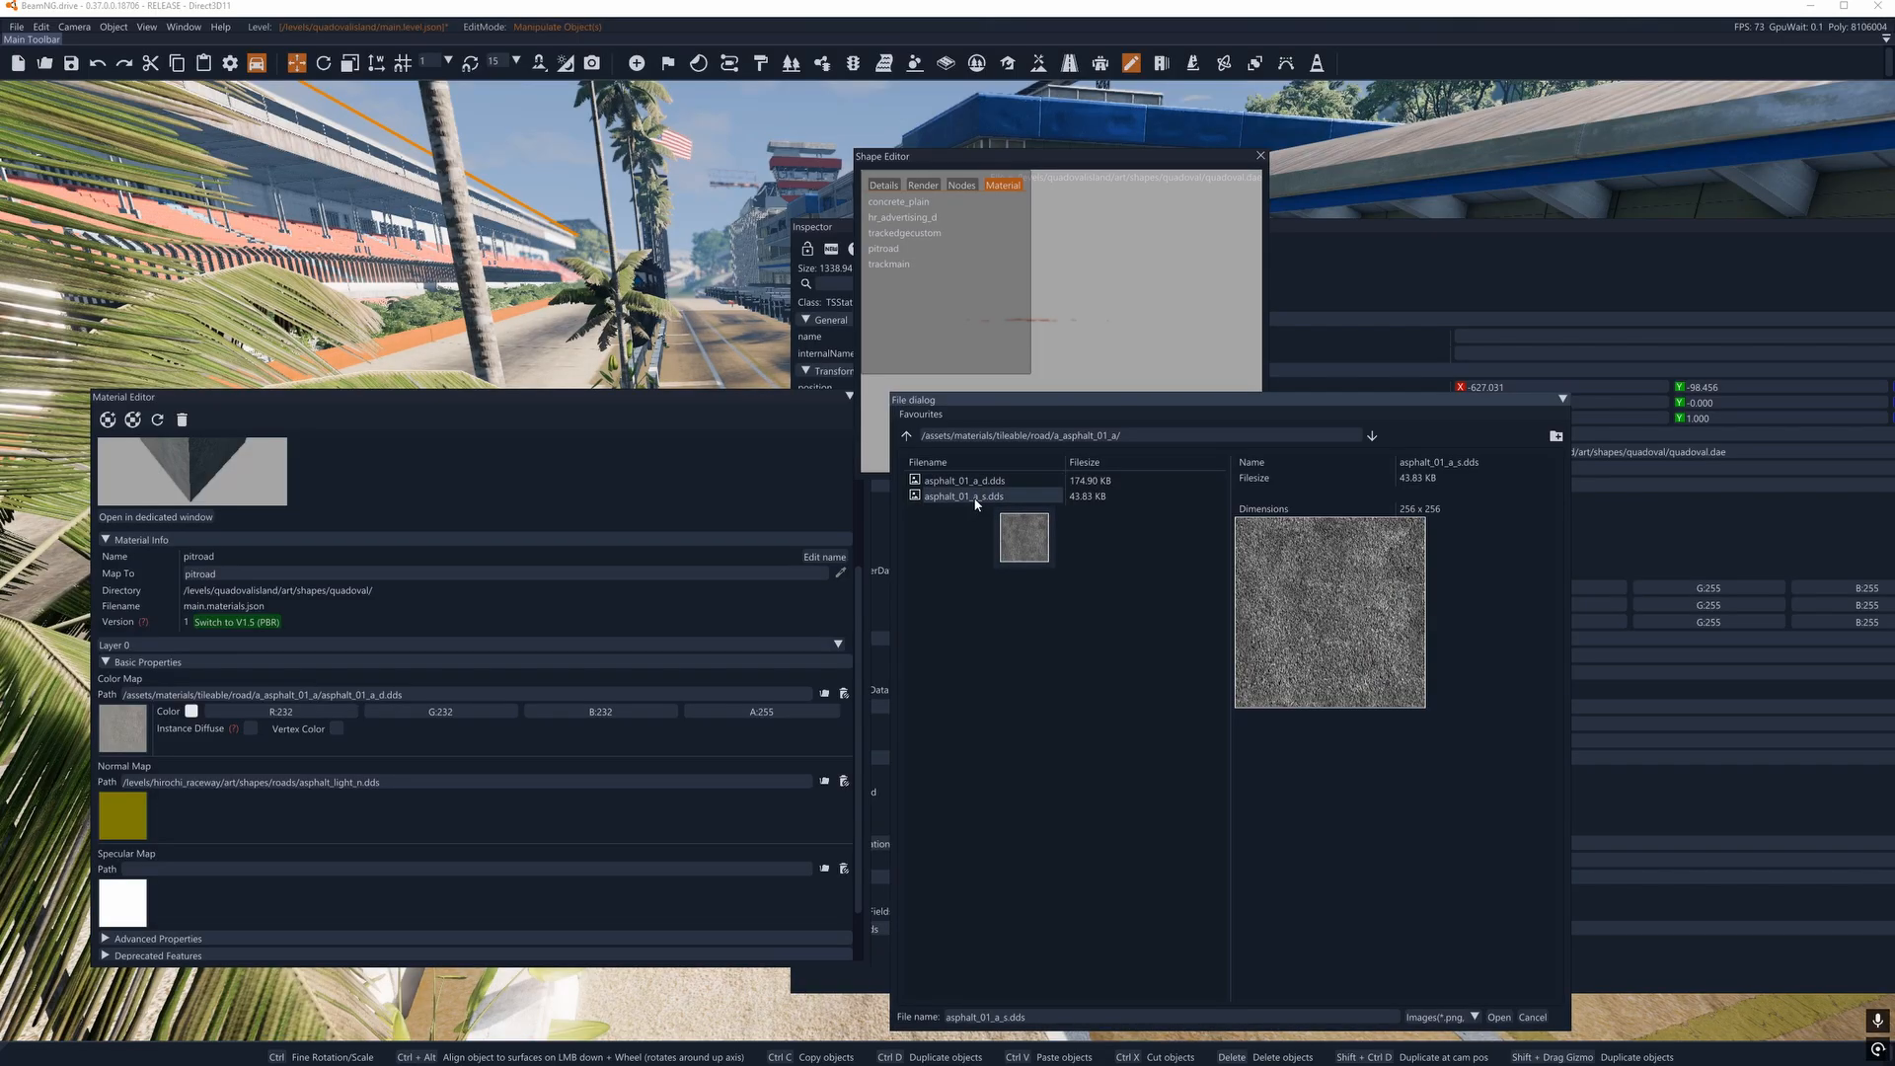
pyautogui.click(1498, 1017)
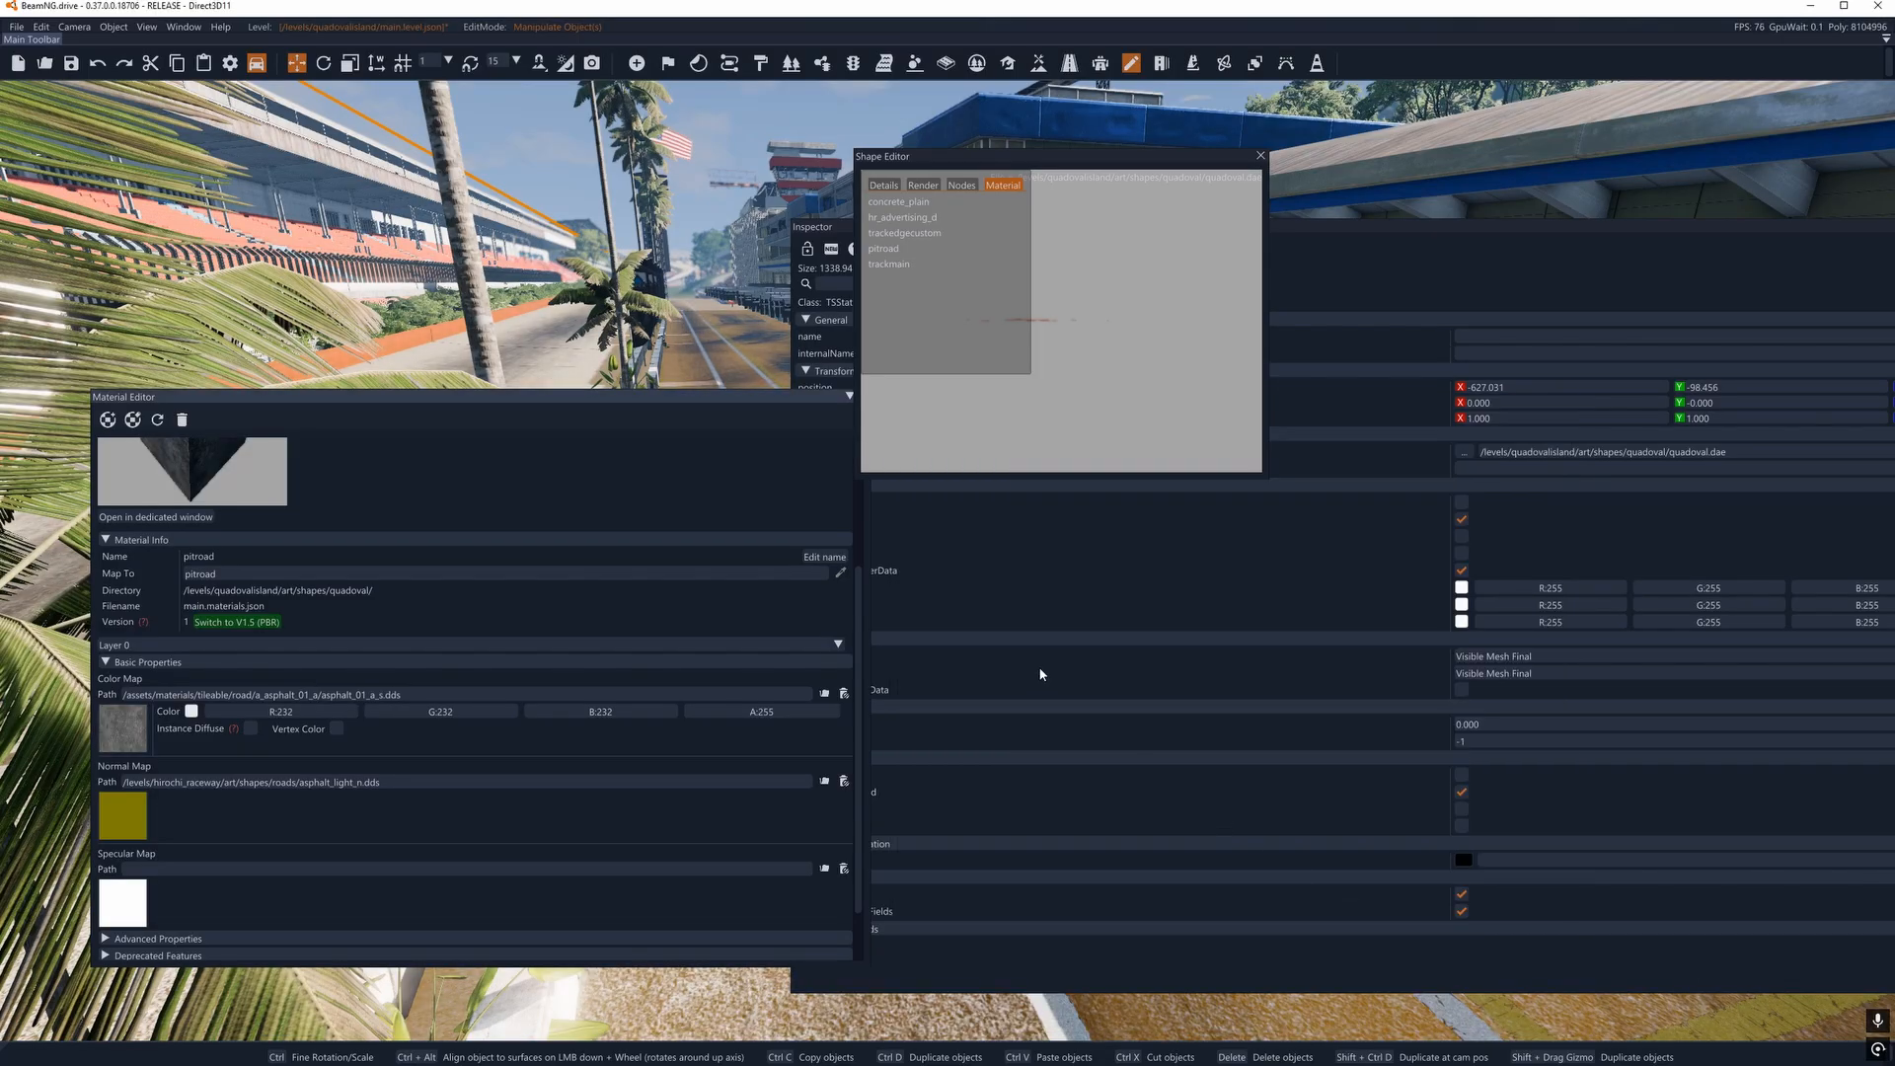
# Replace pitroad's Normal Map with t_asphalt_track_nm.normal.dds from /assets/materials/tileable/road/road_asphalt/.
pyautogui.click(305, 782)
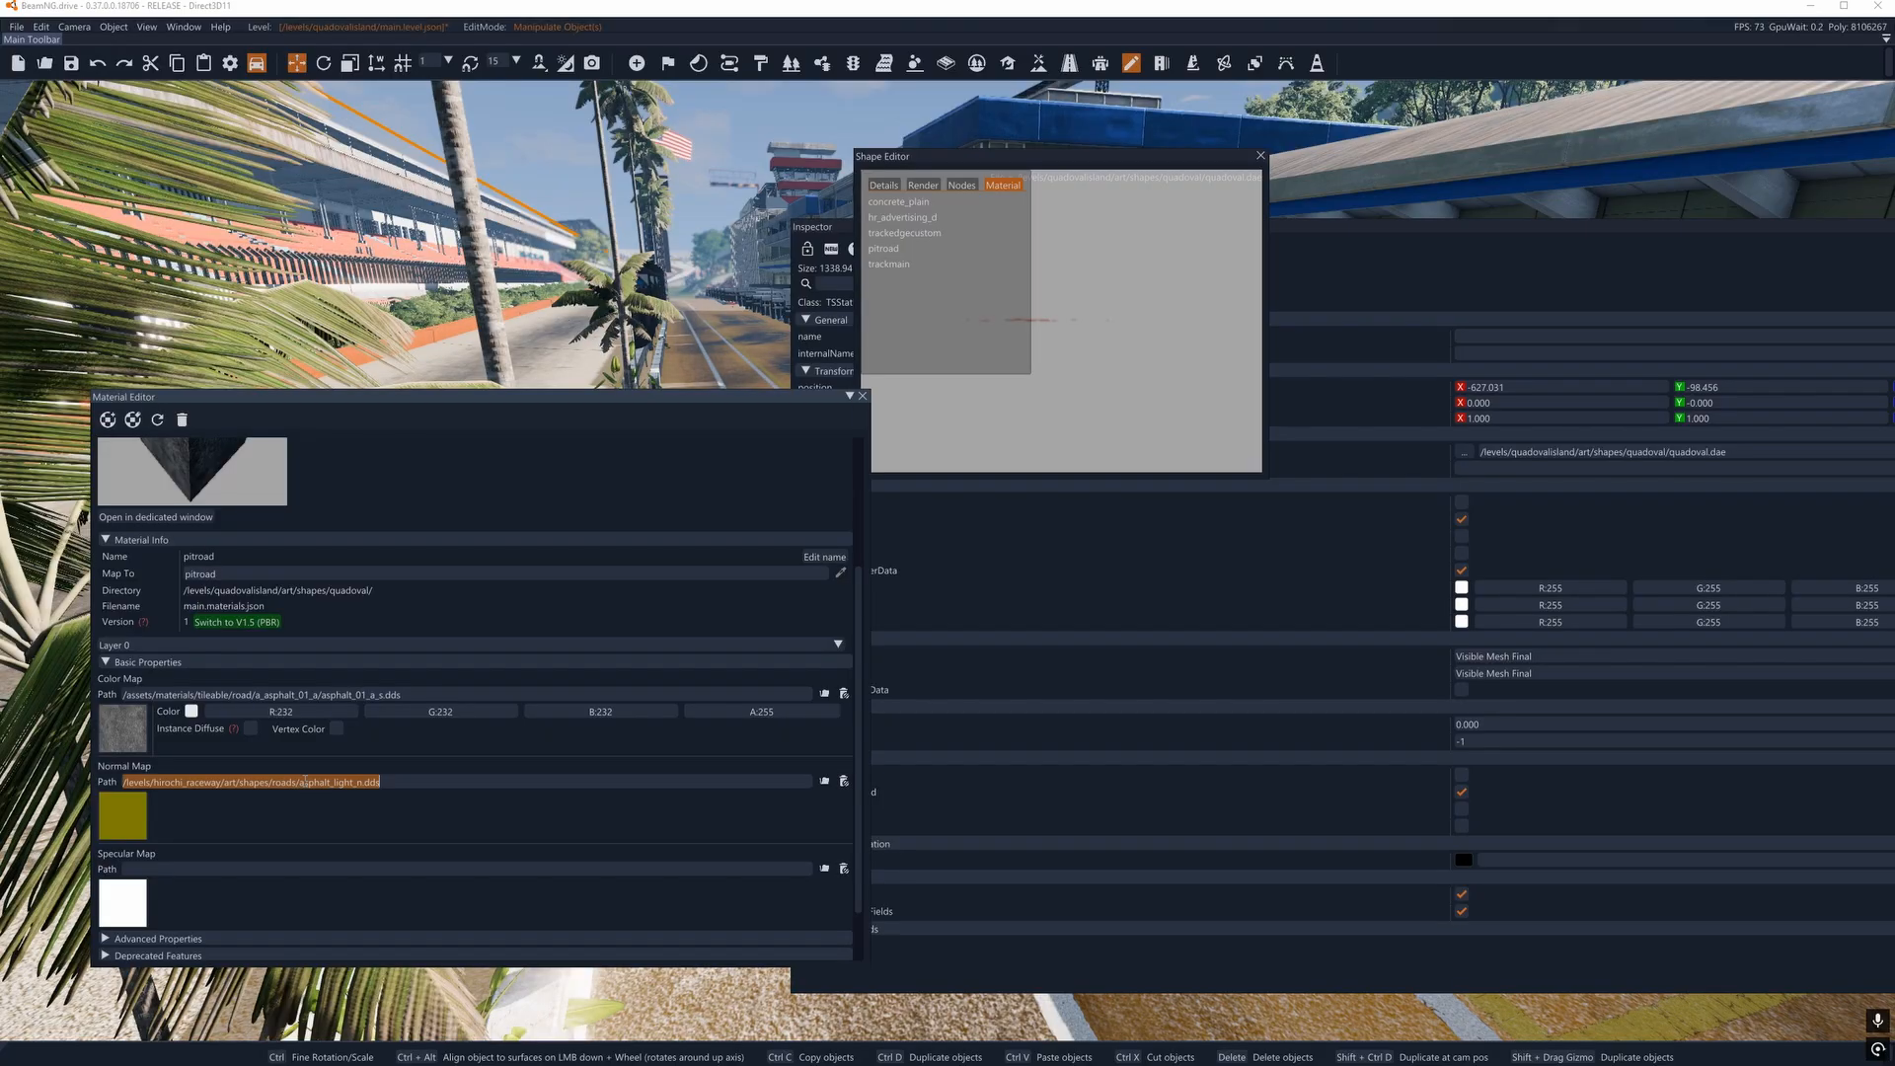
pyautogui.hotkey('ctrl', 'v')
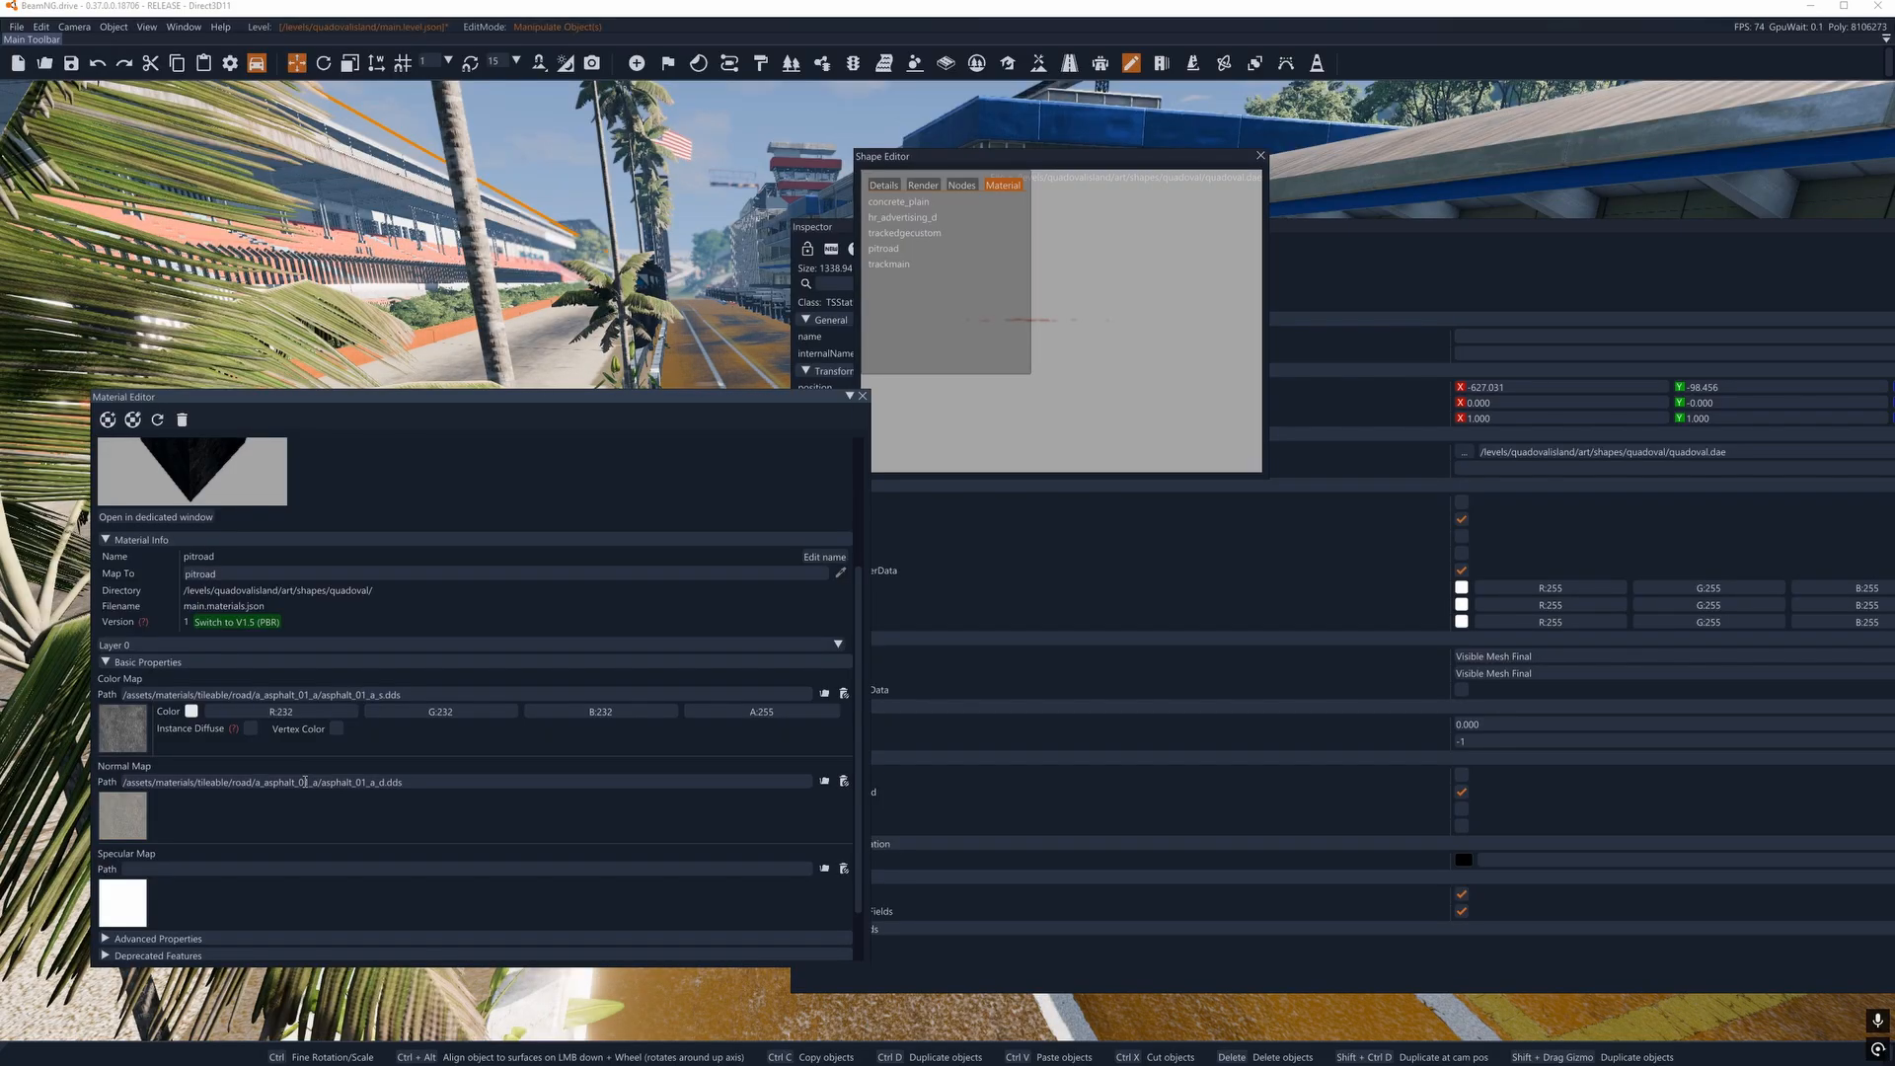
pyautogui.click(825, 781)
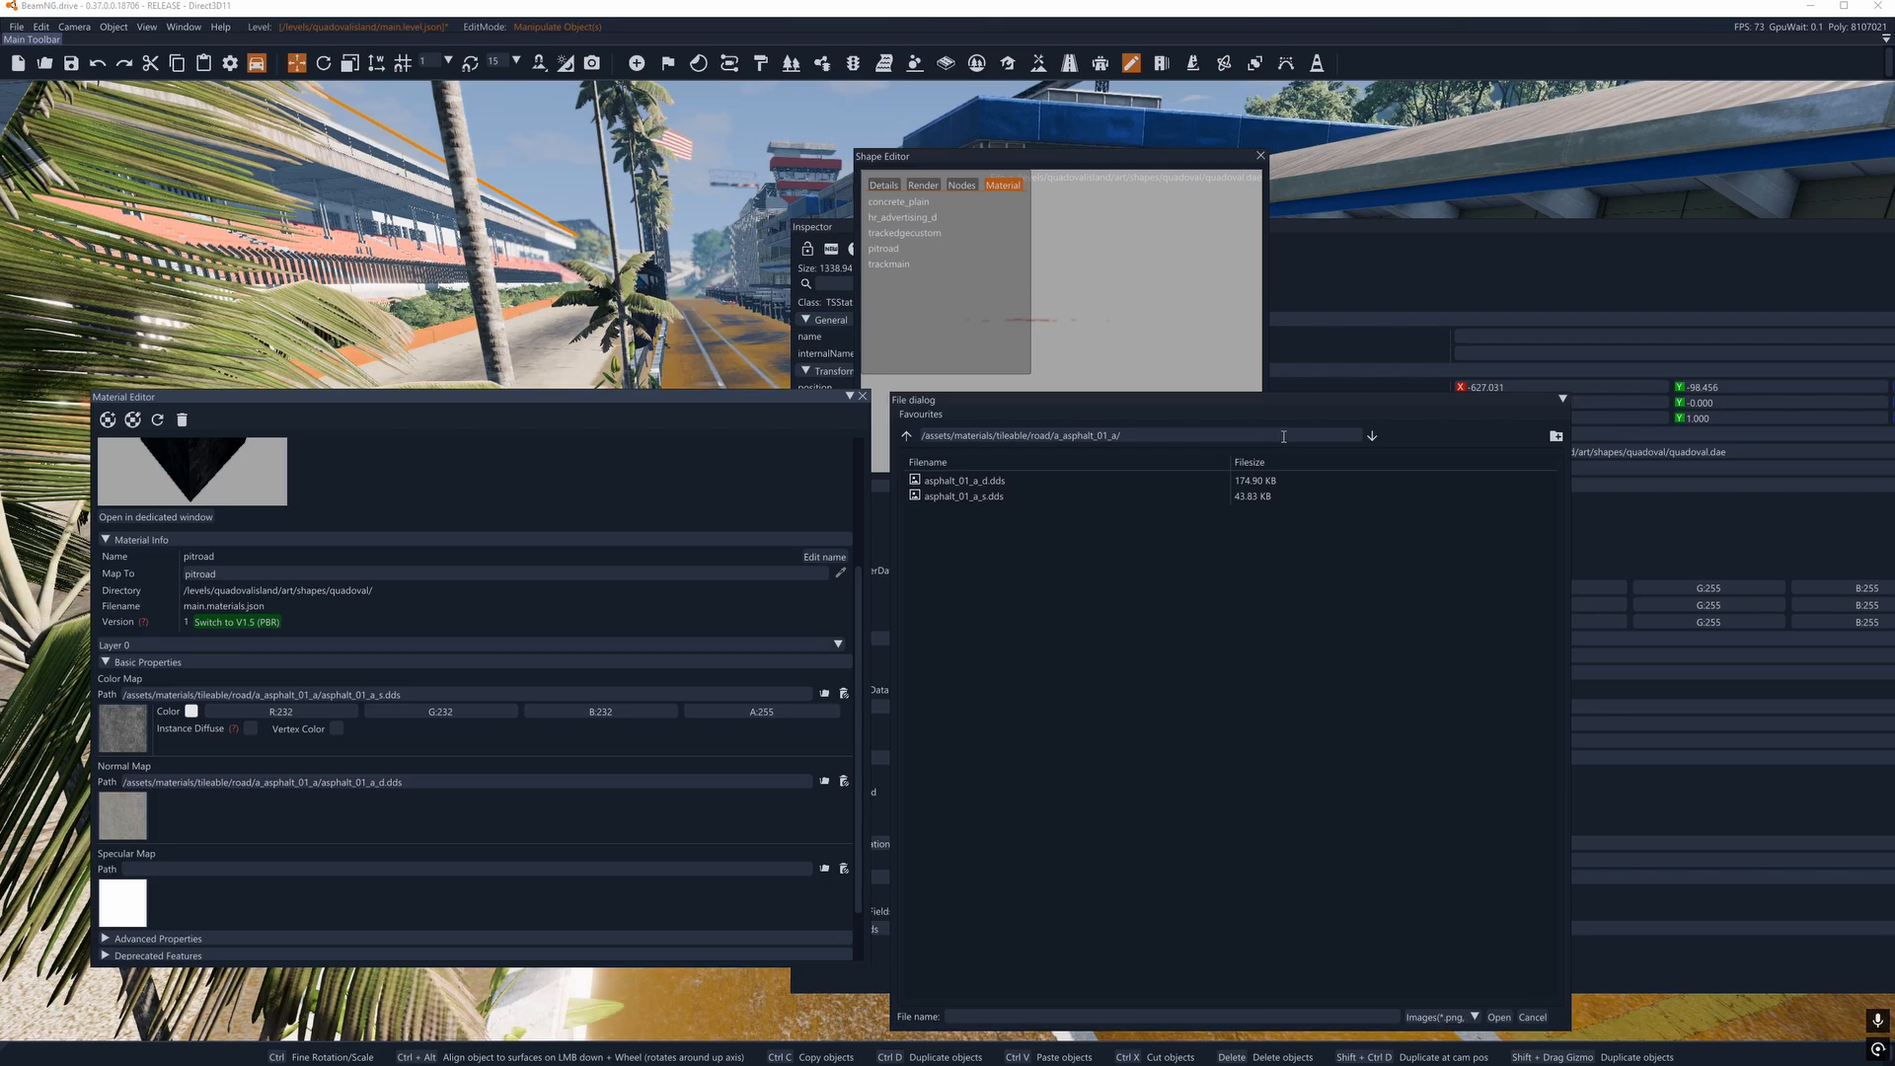
pyautogui.click(907, 436)
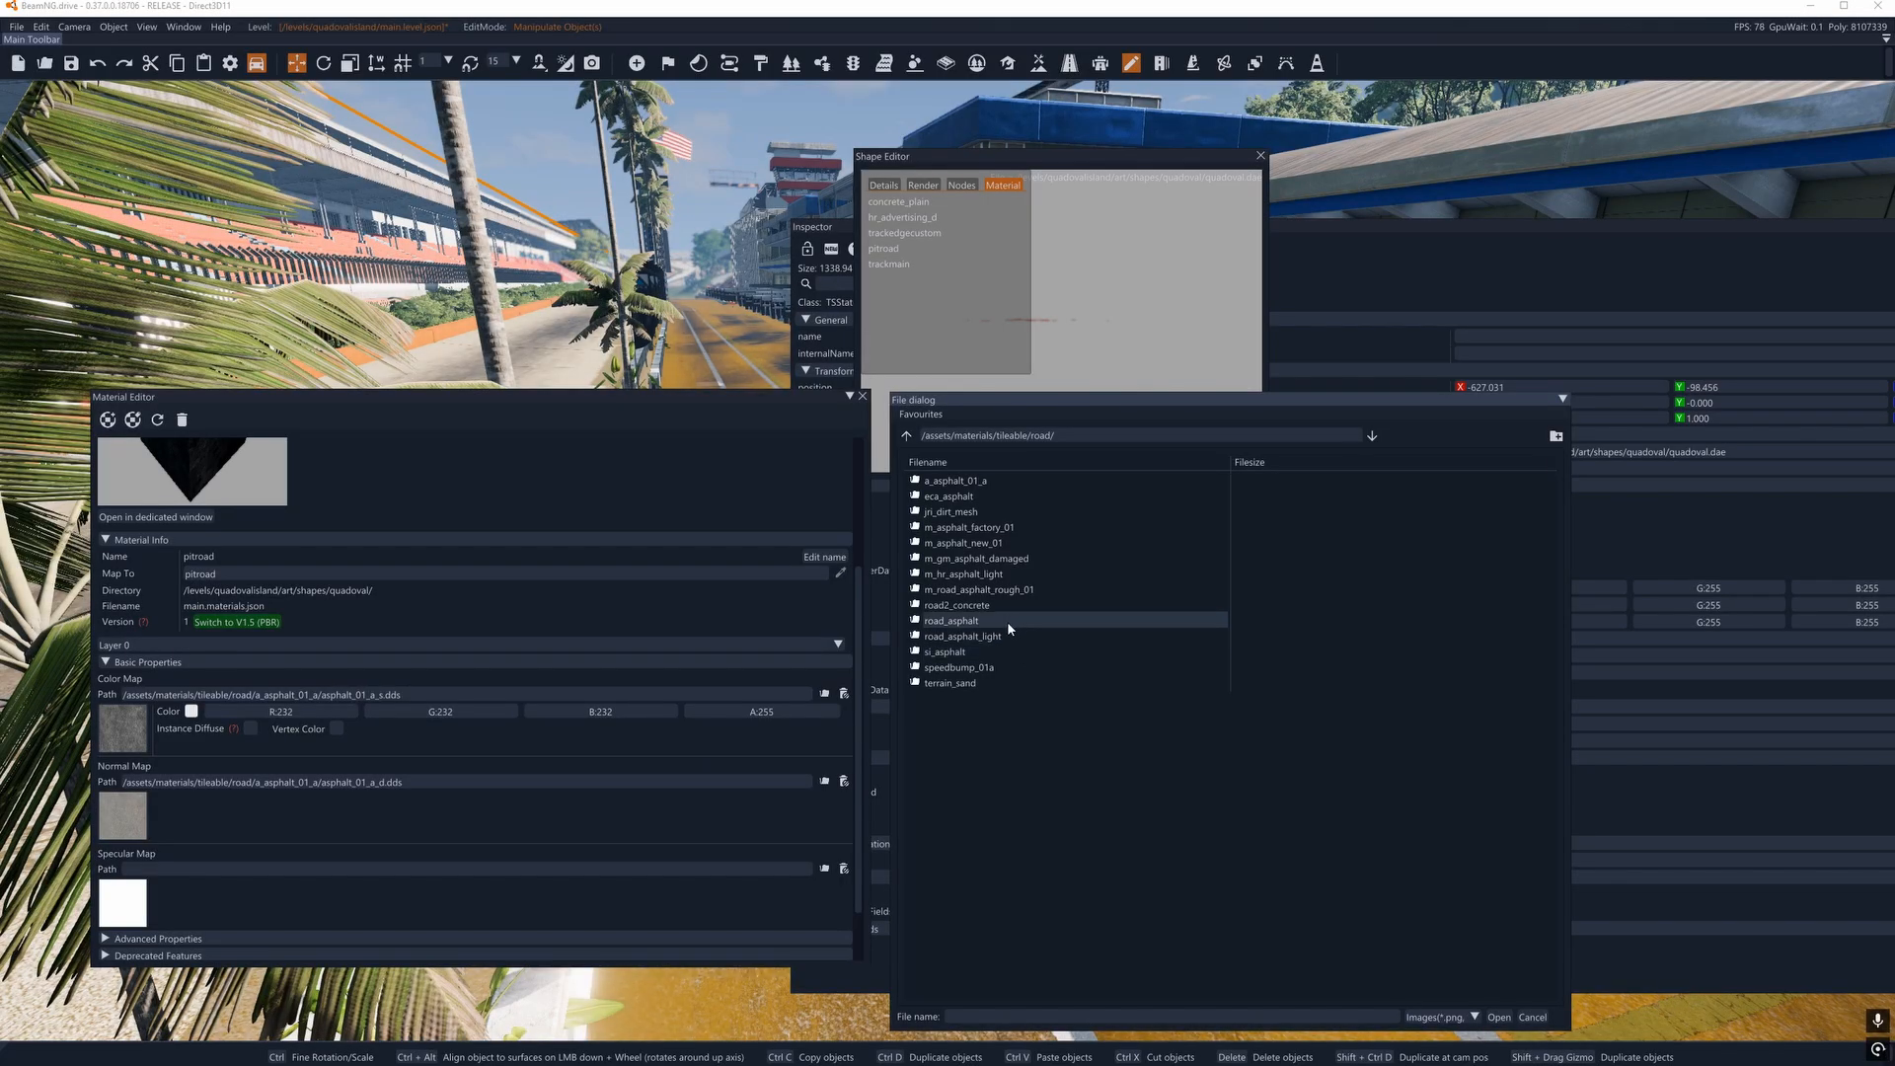
pyautogui.doubleClick(972, 621)
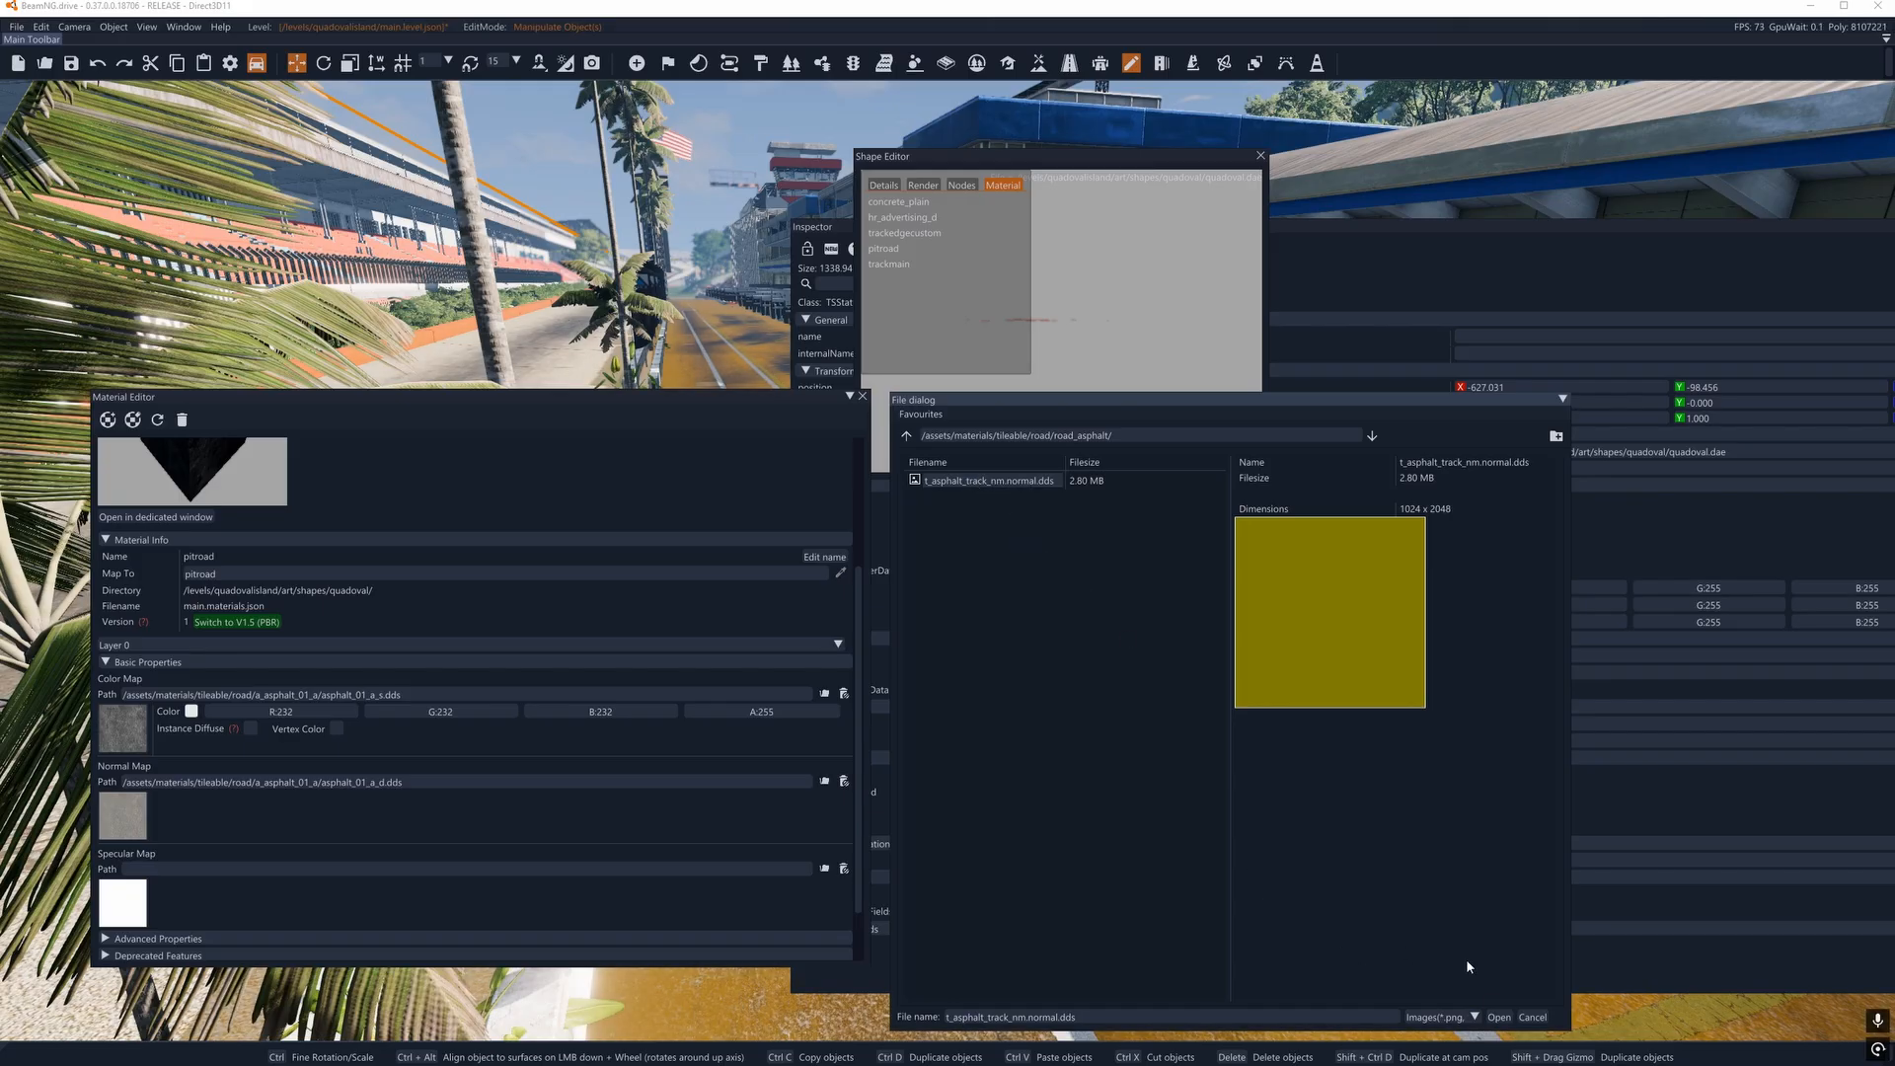
pyautogui.click(1499, 1019)
# Look down at the pit road surface, move the Inspector and Shape Editor windows aside, and reselect the pitroad material.
pyautogui.moveTo(550, 338); pyautogui.dragTo(551, 441, button='right')
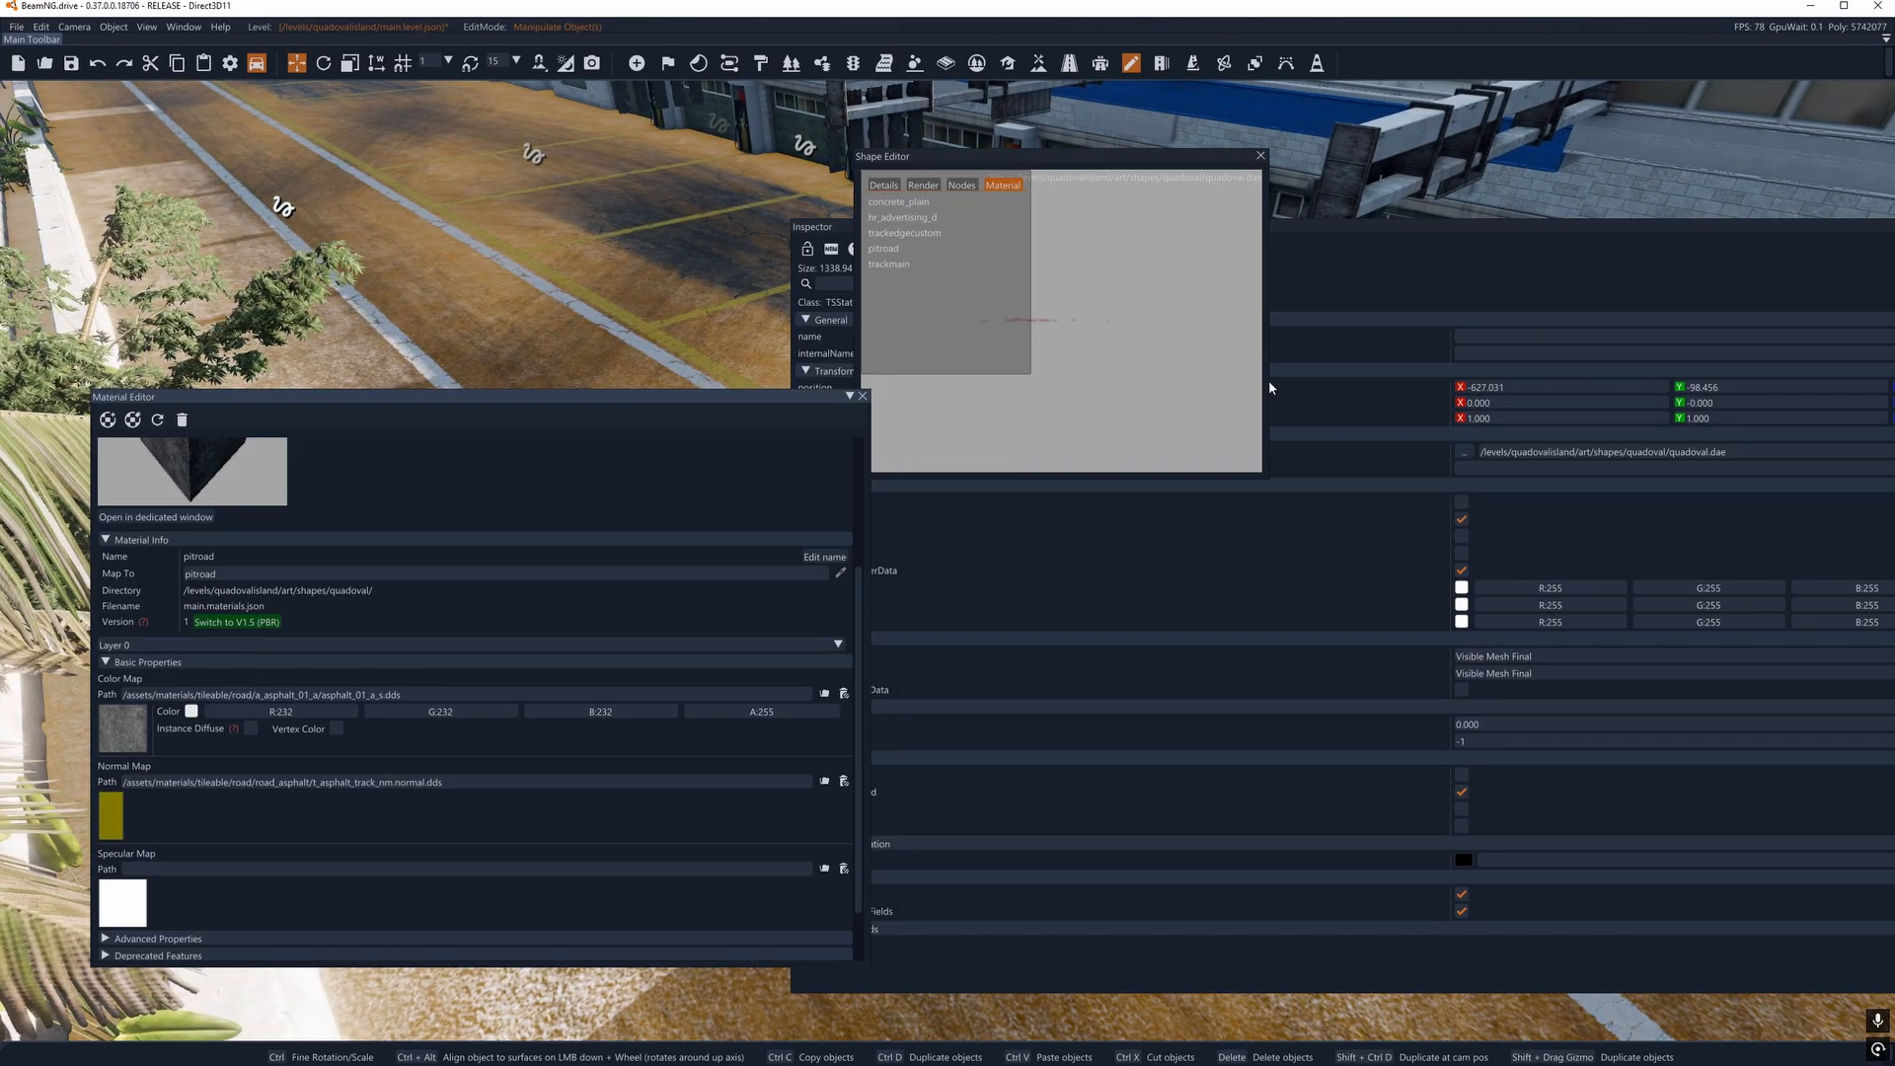
pyautogui.moveTo(1372, 227); pyautogui.dragTo(1413, 310)
pyautogui.moveTo(1072, 159); pyautogui.dragTo(911, 172)
pyautogui.click(734, 260)
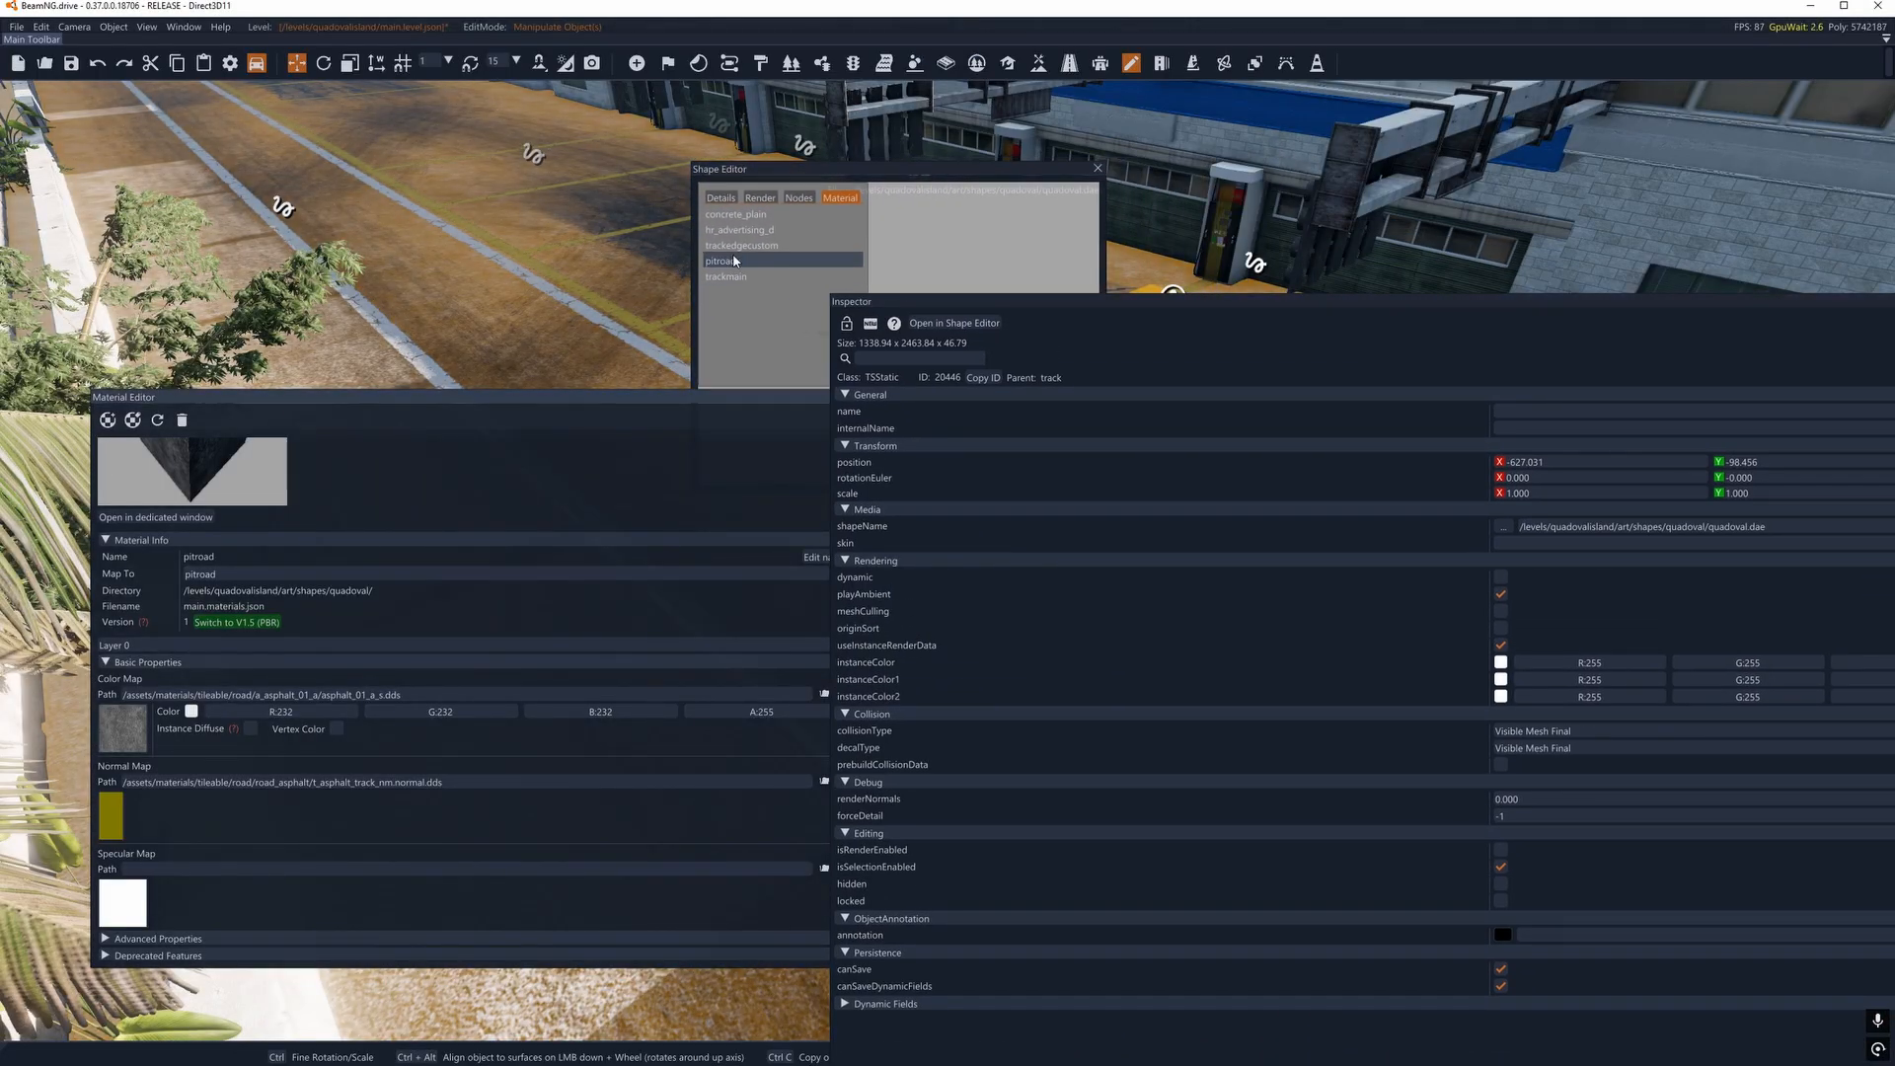
# Browse from pitroad's Normal Map folder up to /assets/materials/tileable/road/ and spread the Material Editor, Inspector and file dialog apart.
pyautogui.click(824, 781)
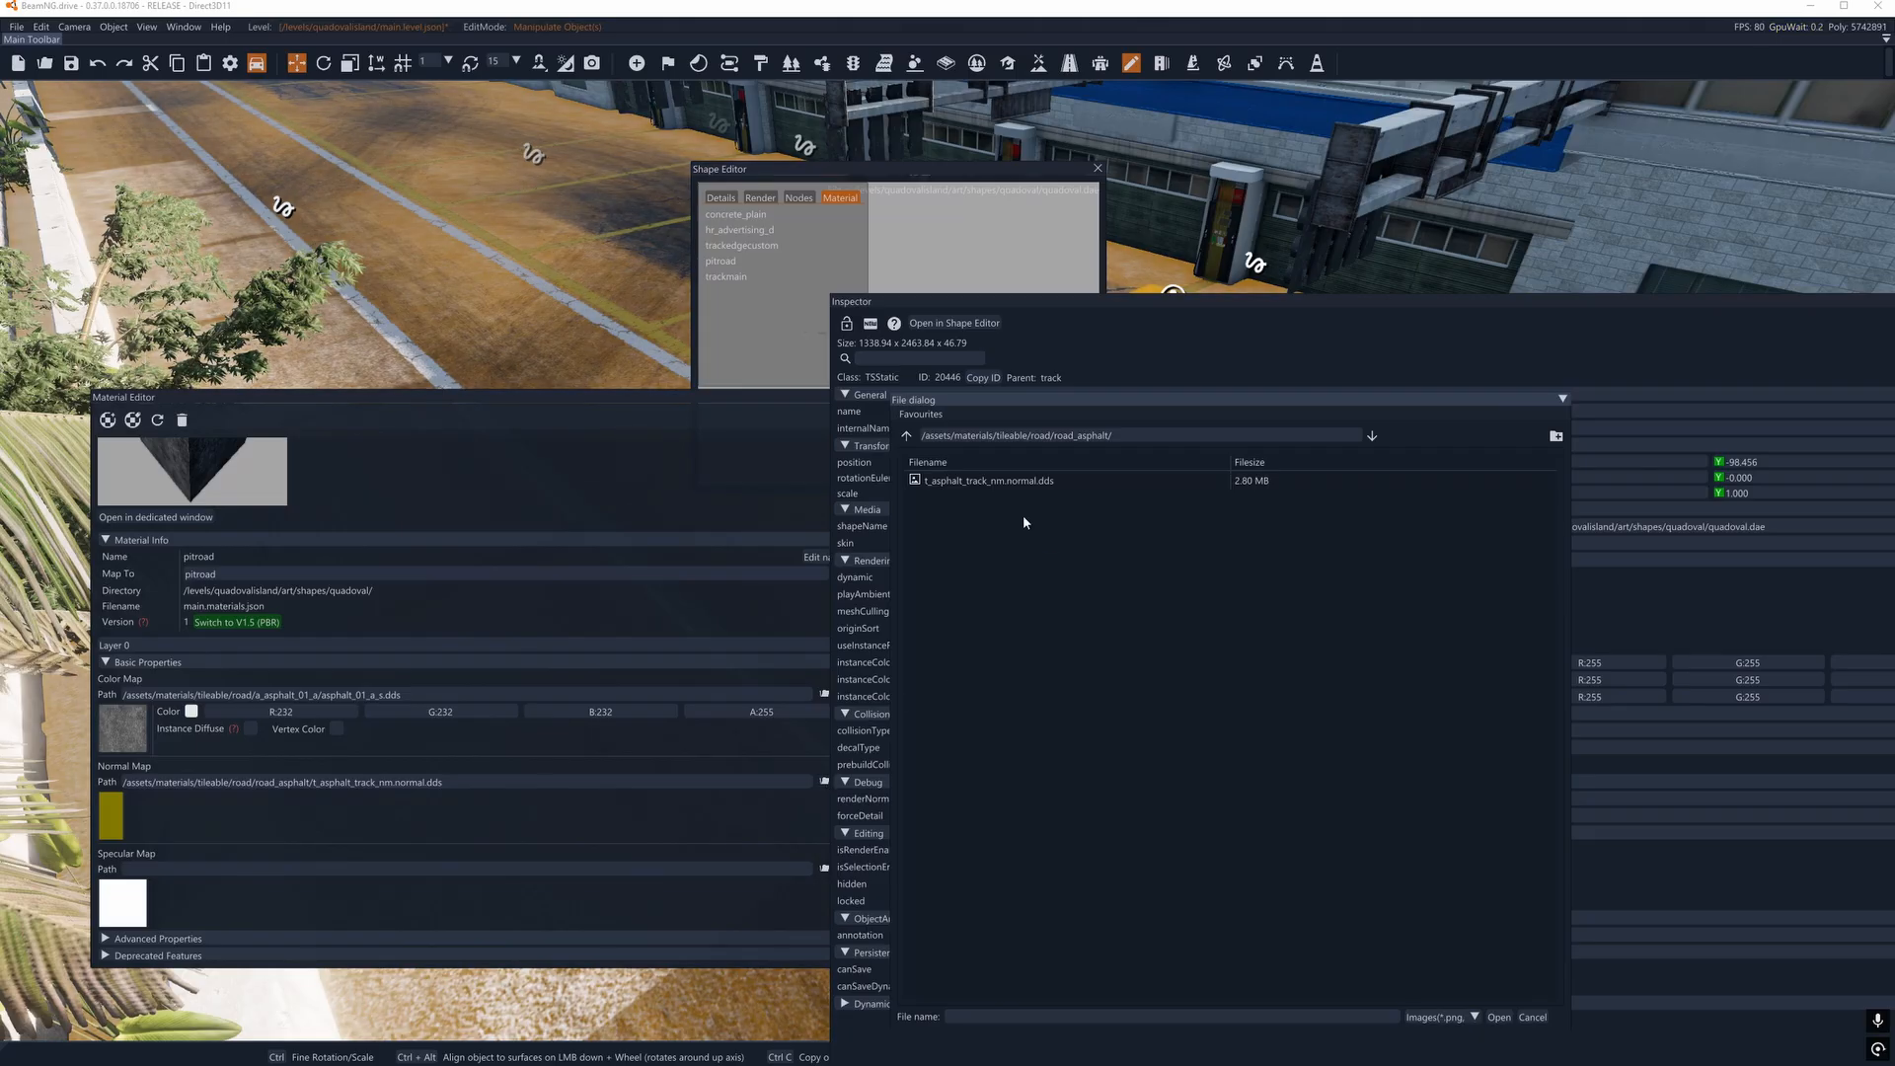
pyautogui.click(906, 435)
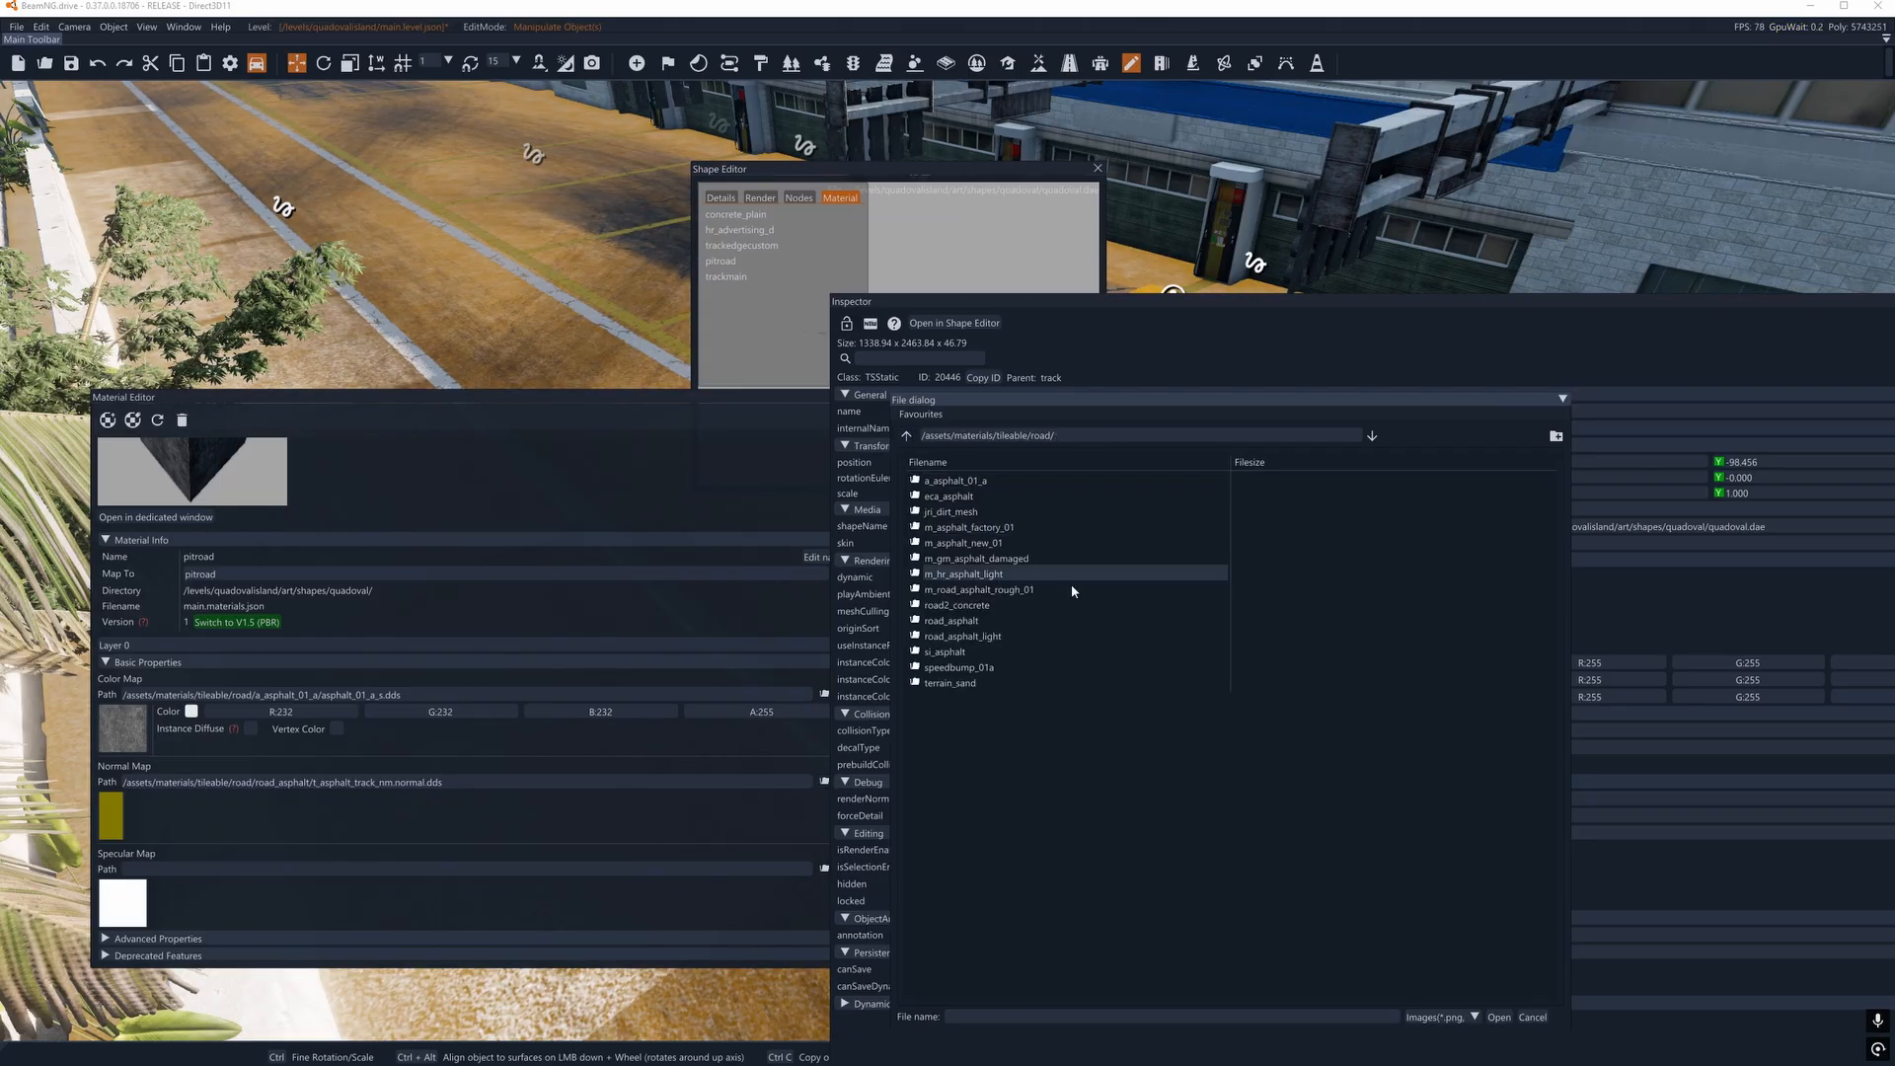
pyautogui.scroll(-2, 345, 765)
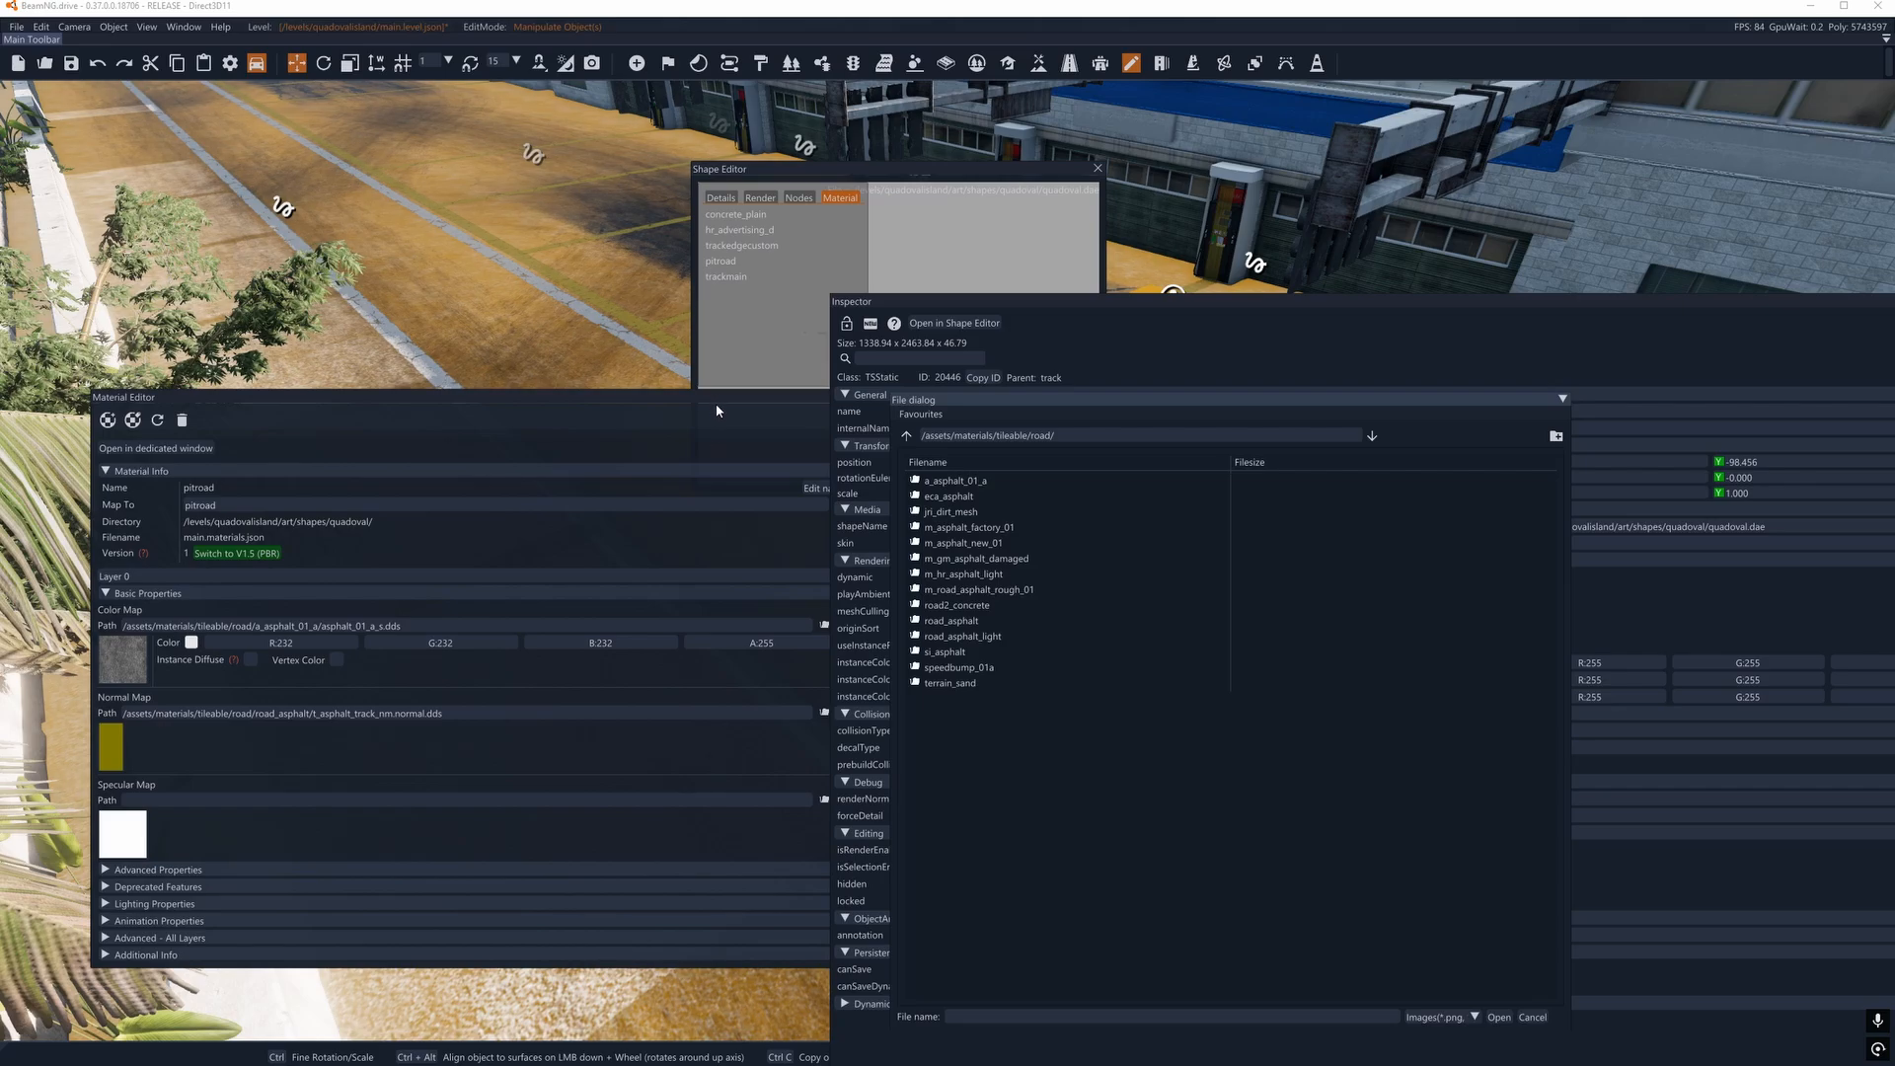
pyautogui.moveTo(718, 410); pyautogui.dragTo(632, 428)
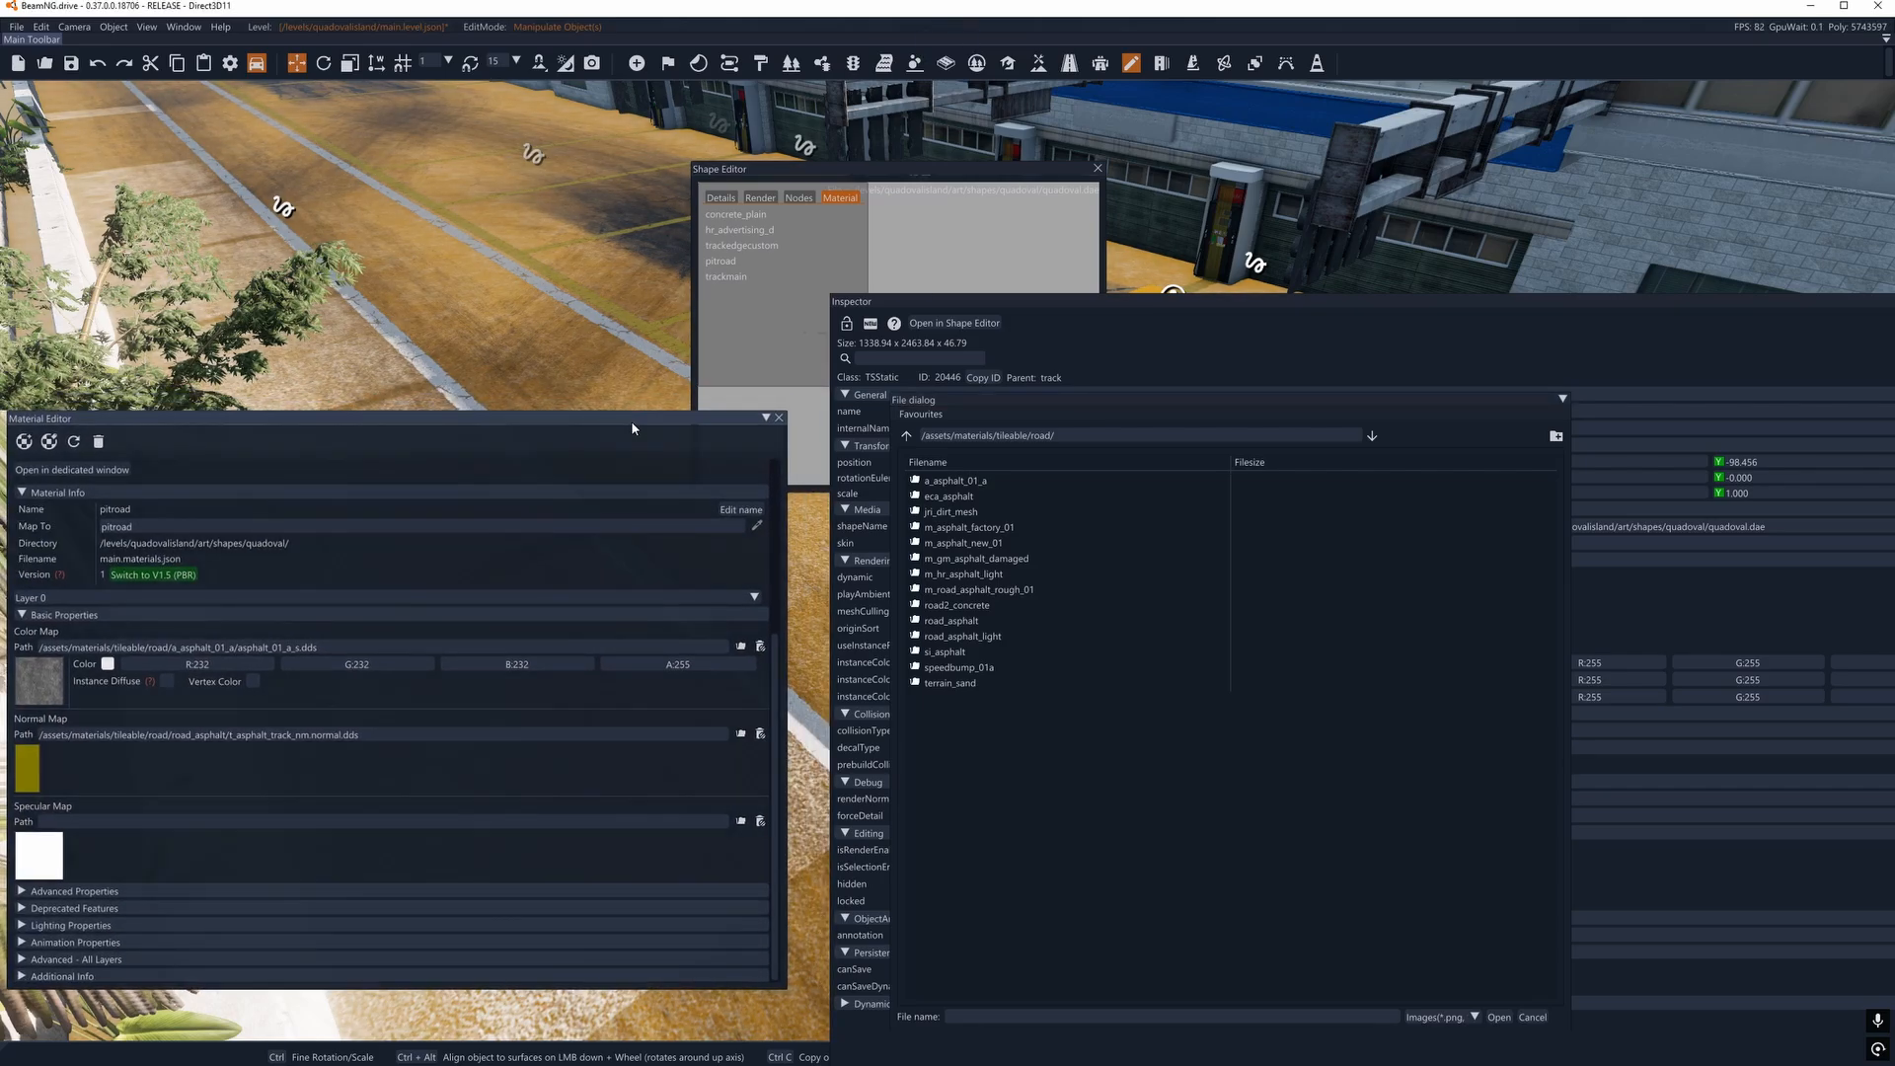
pyautogui.moveTo(1177, 304); pyautogui.dragTo(1482, 271)
pyautogui.moveTo(978, 406); pyautogui.dragTo(1012, 407)
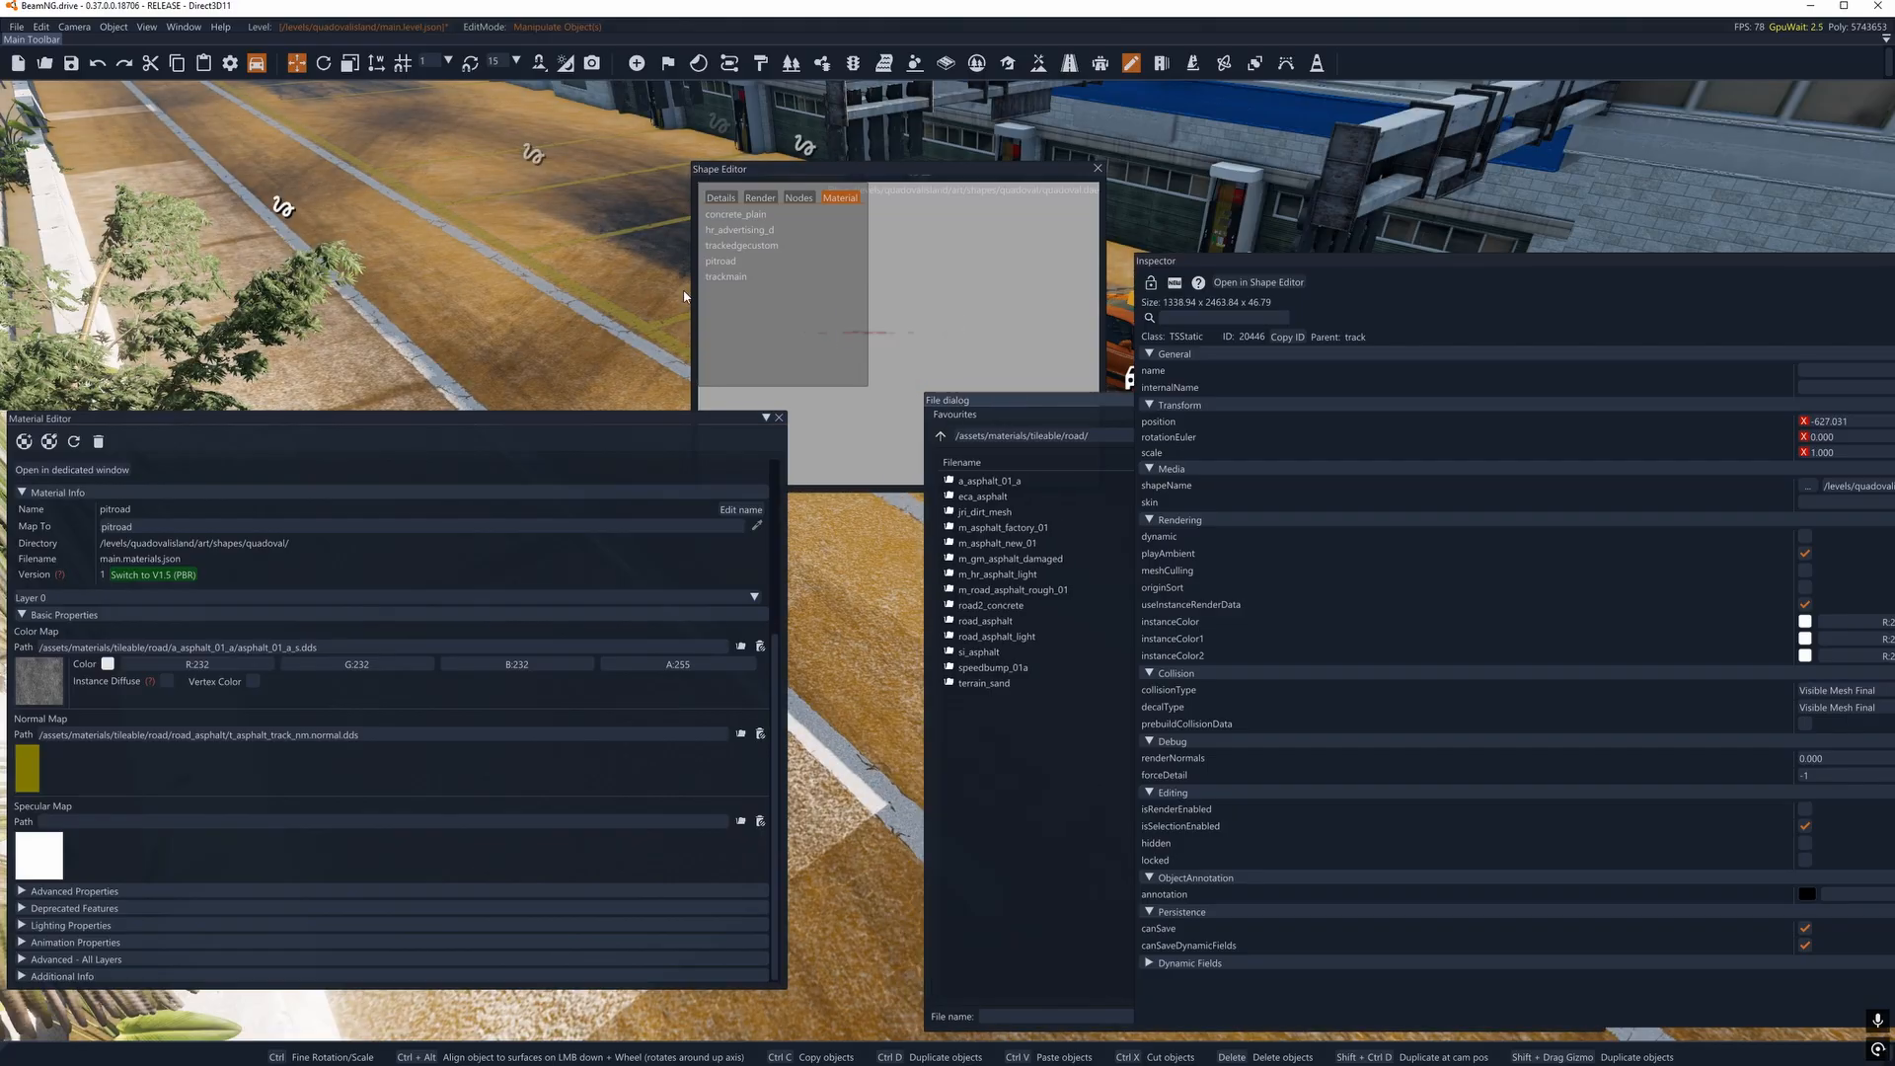
# Clear the Material Editor from the view, examine the pit road surface along the garages, and select the pit building.
pyautogui.moveTo(553, 296); pyautogui.dragTo(769, 312, button='right')
pyautogui.click(779, 417)
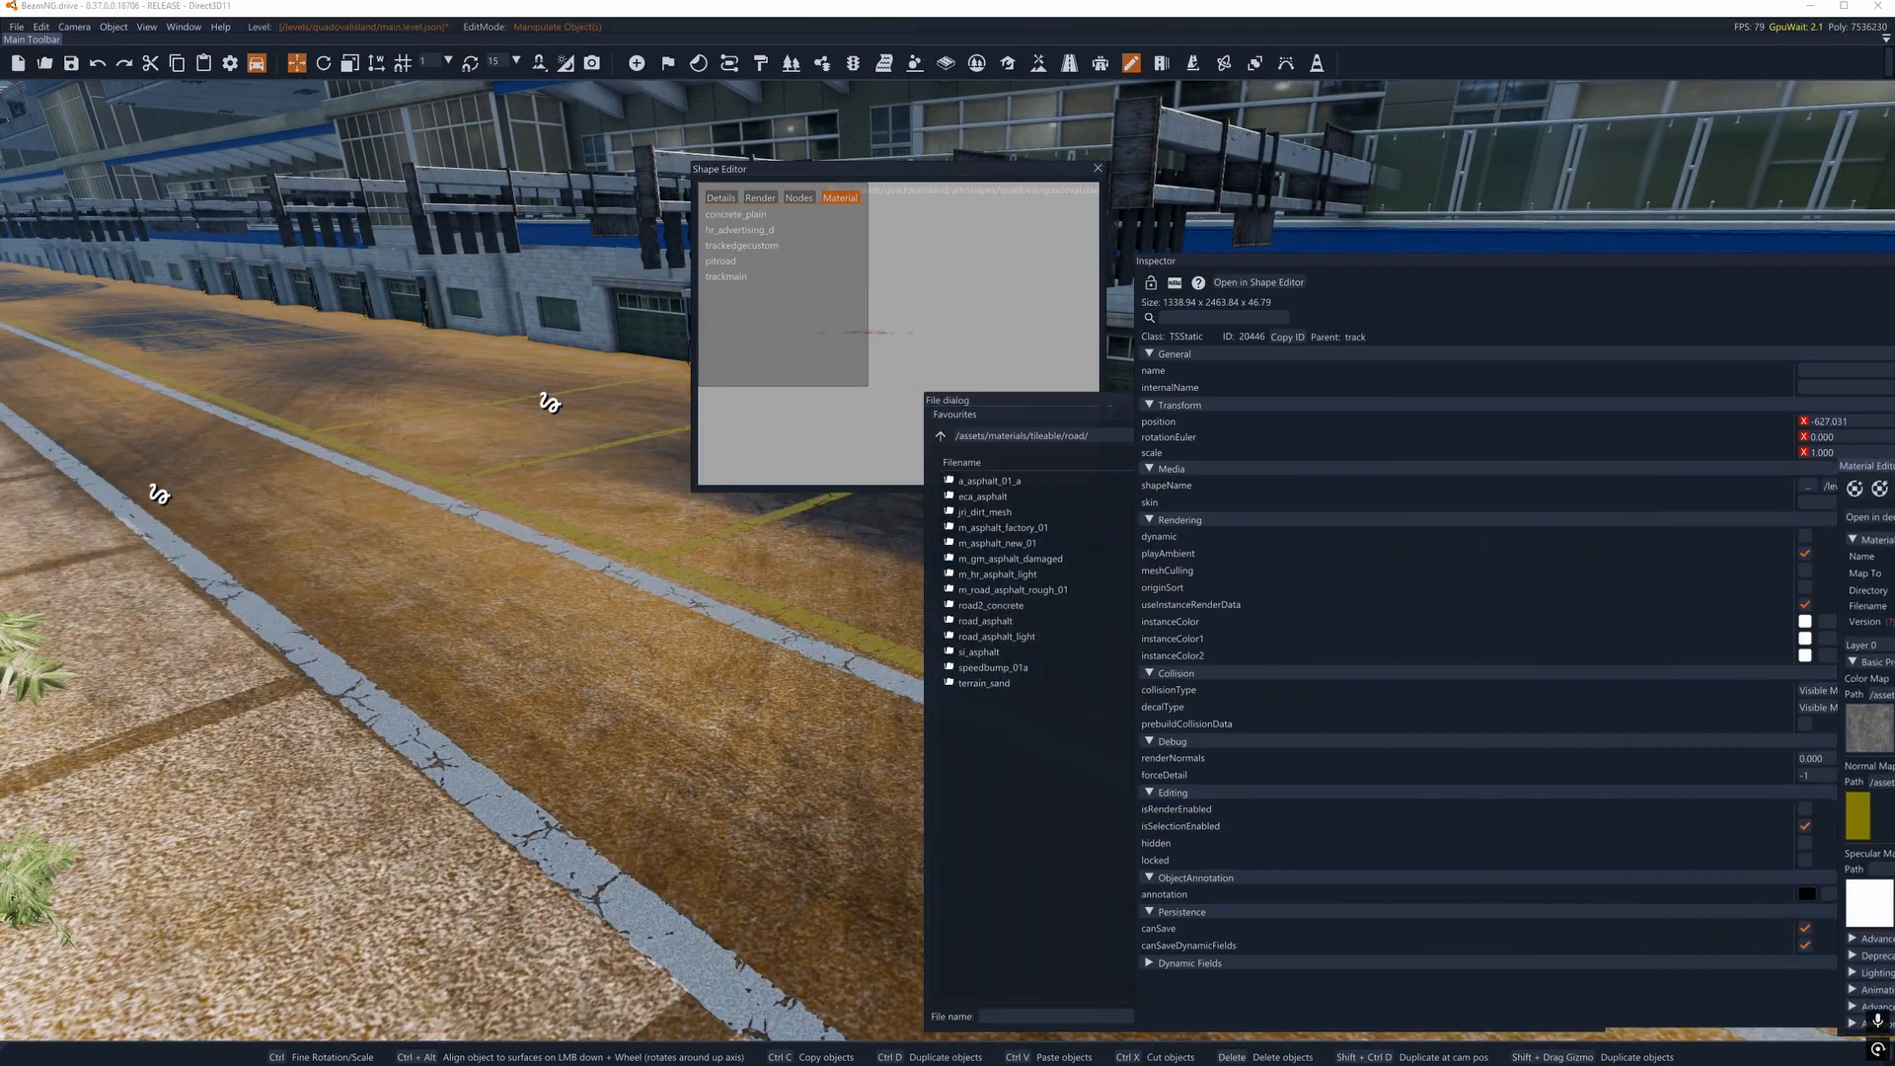
pyautogui.moveTo(666, 530); pyautogui.dragTo(326, 197, button='right')
pyautogui.click(574, 319)
pyautogui.press('d')
pyautogui.press('a')
pyautogui.press('d')
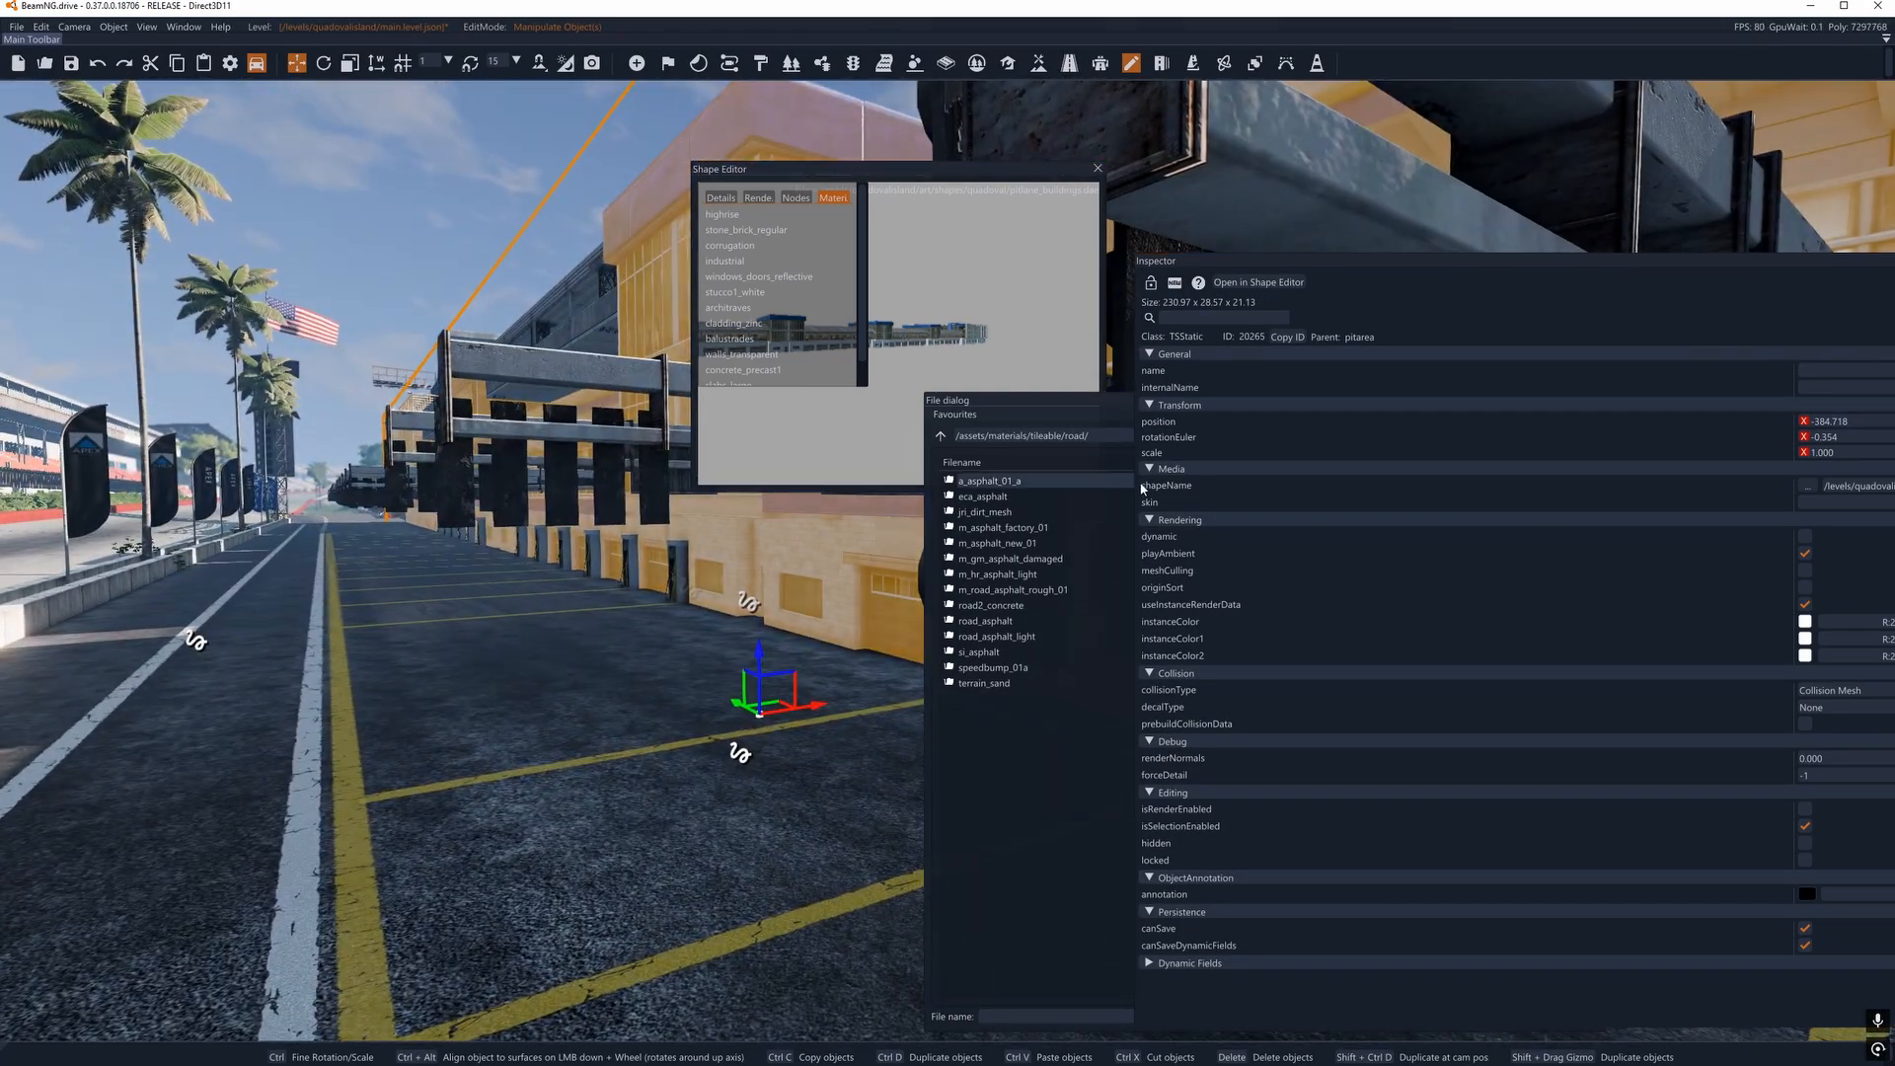
# Bring the Material Editor back over the scene and save all modified materials.
pyautogui.moveTo(1894, 406); pyautogui.dragTo(469, 415)
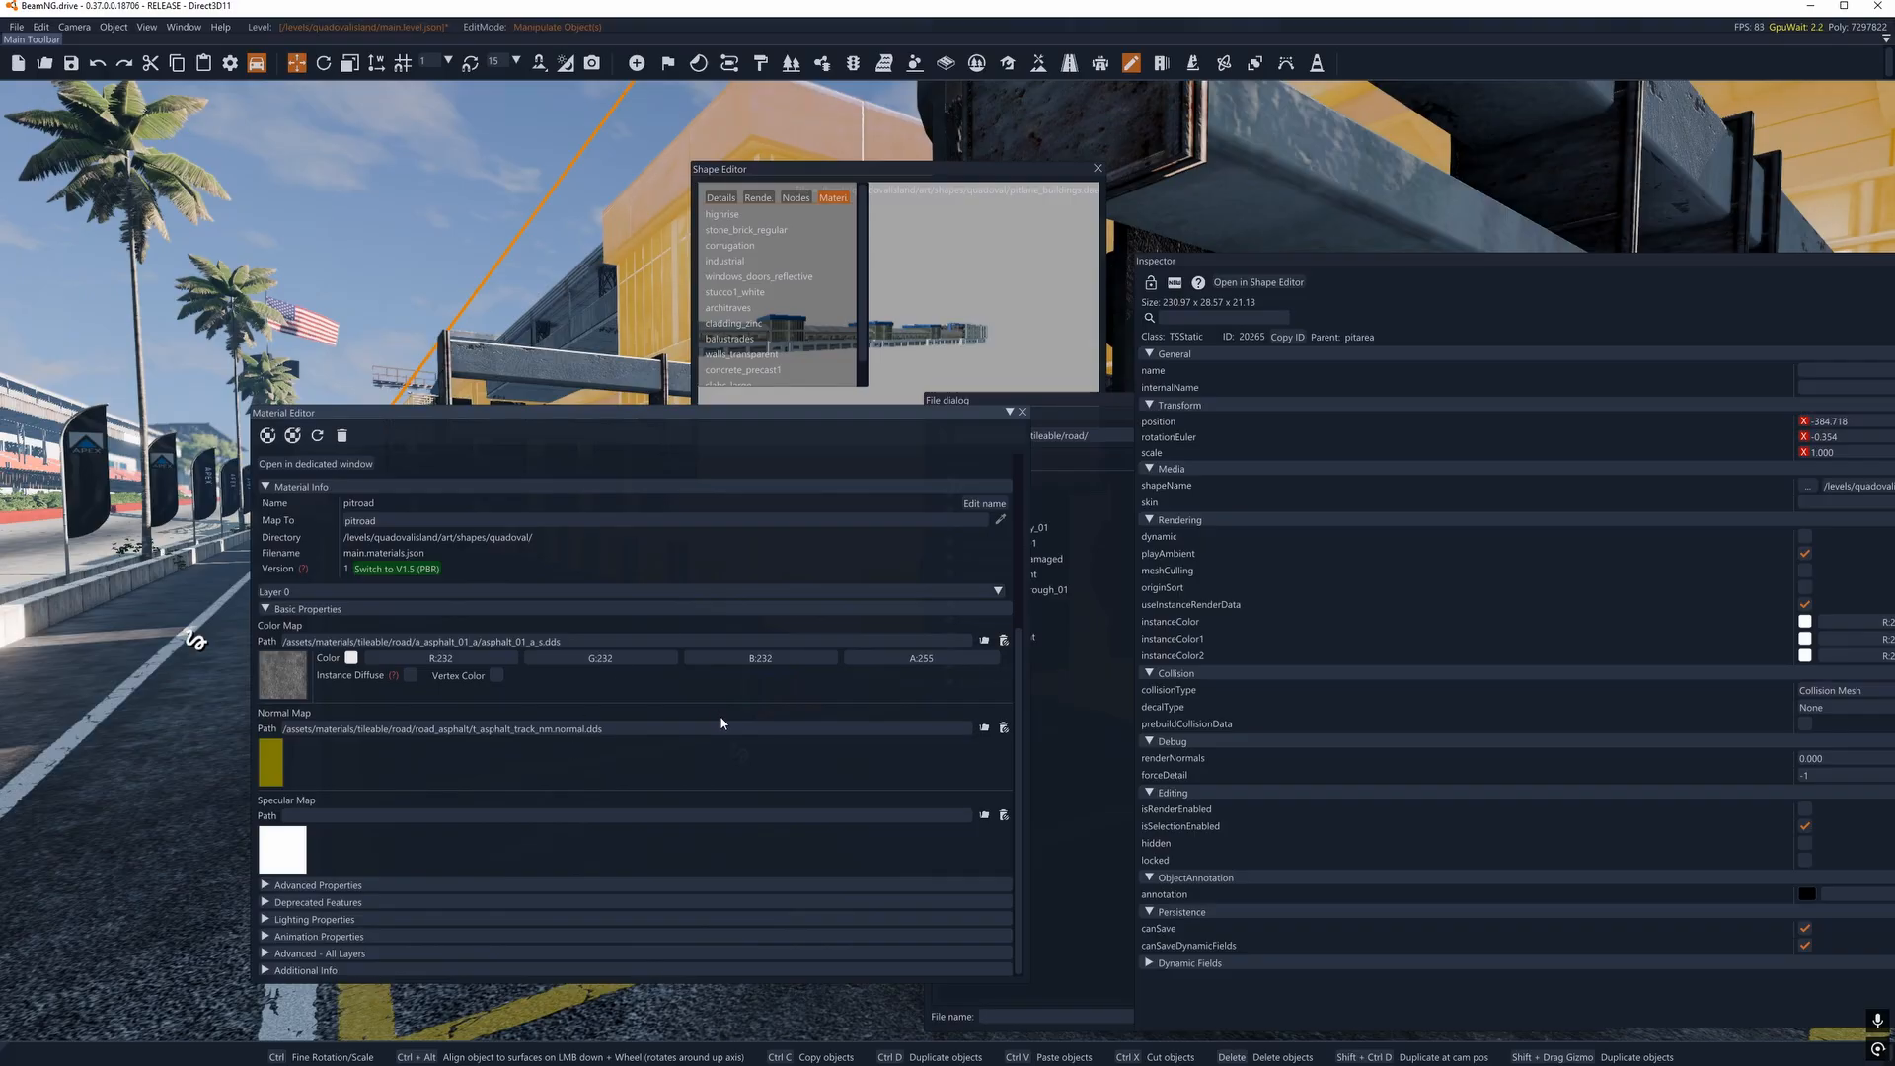
pyautogui.scroll(4, 908, 640)
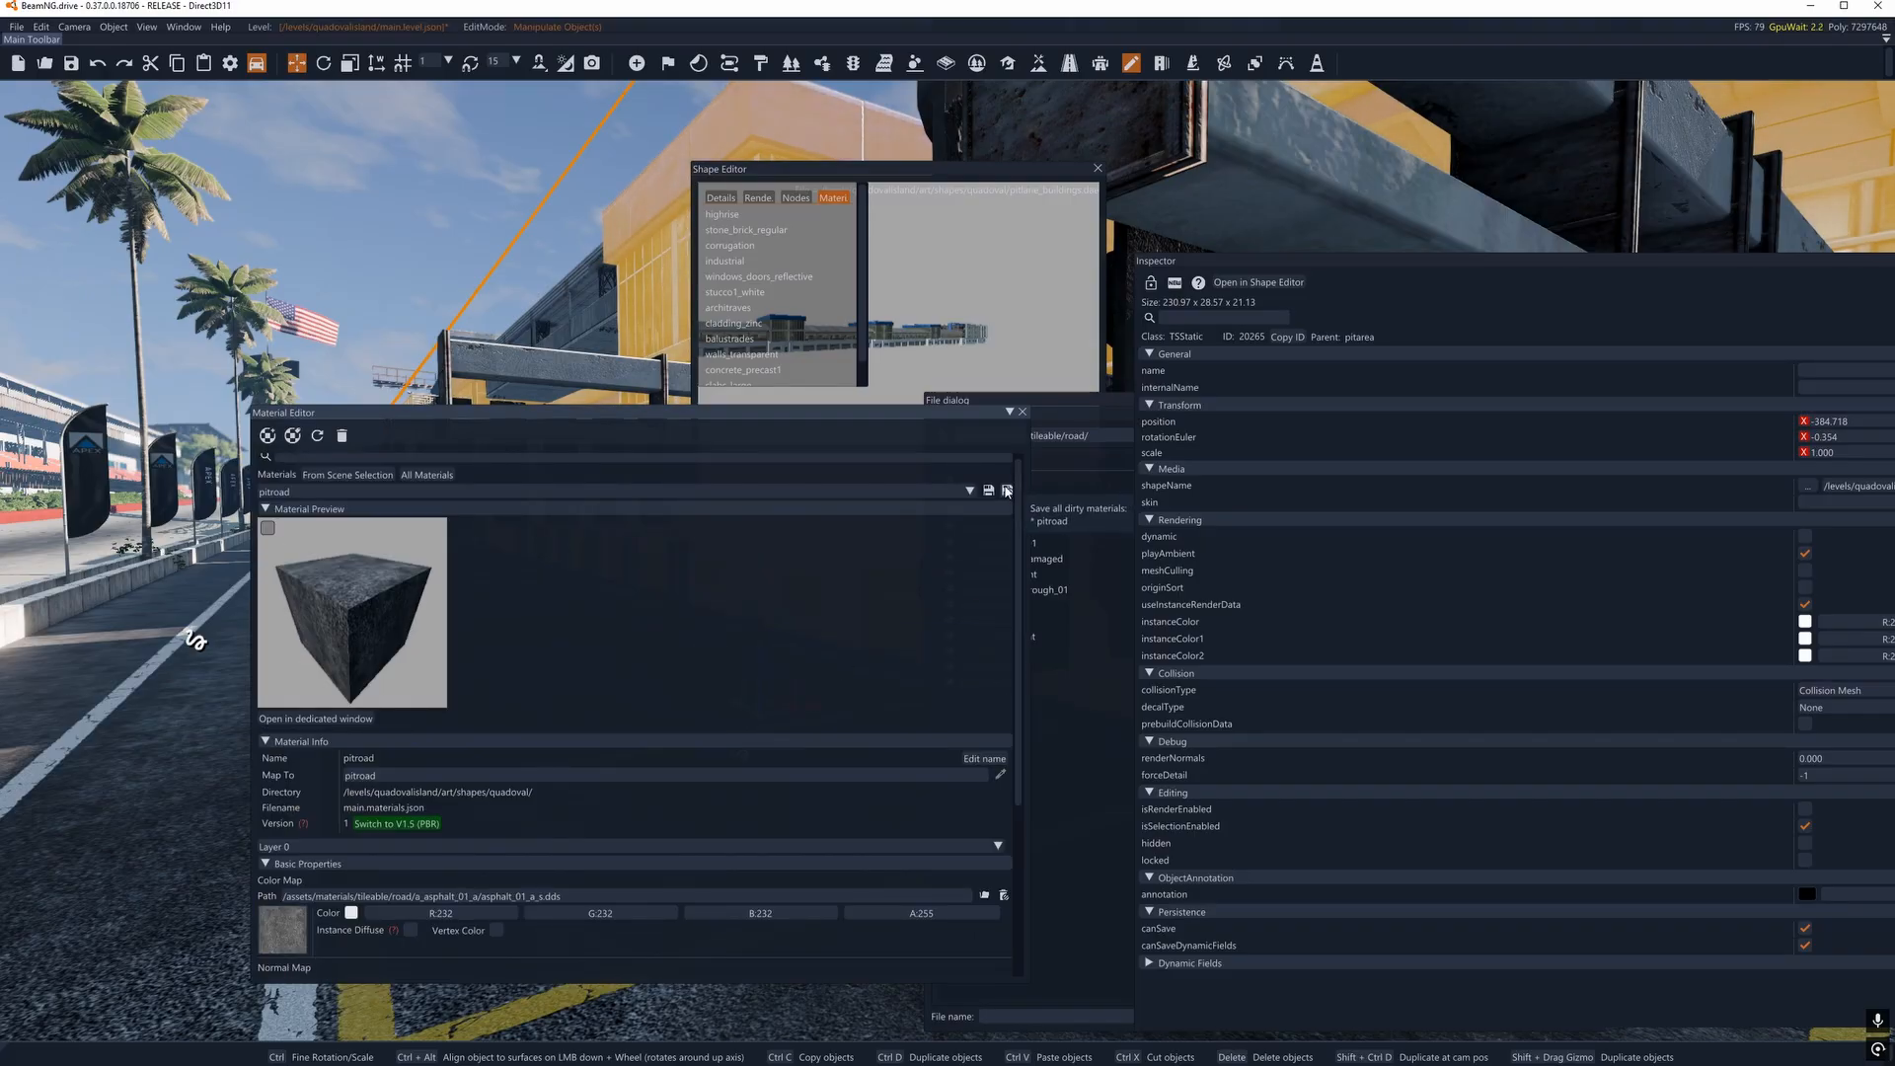
pyautogui.click(1007, 490)
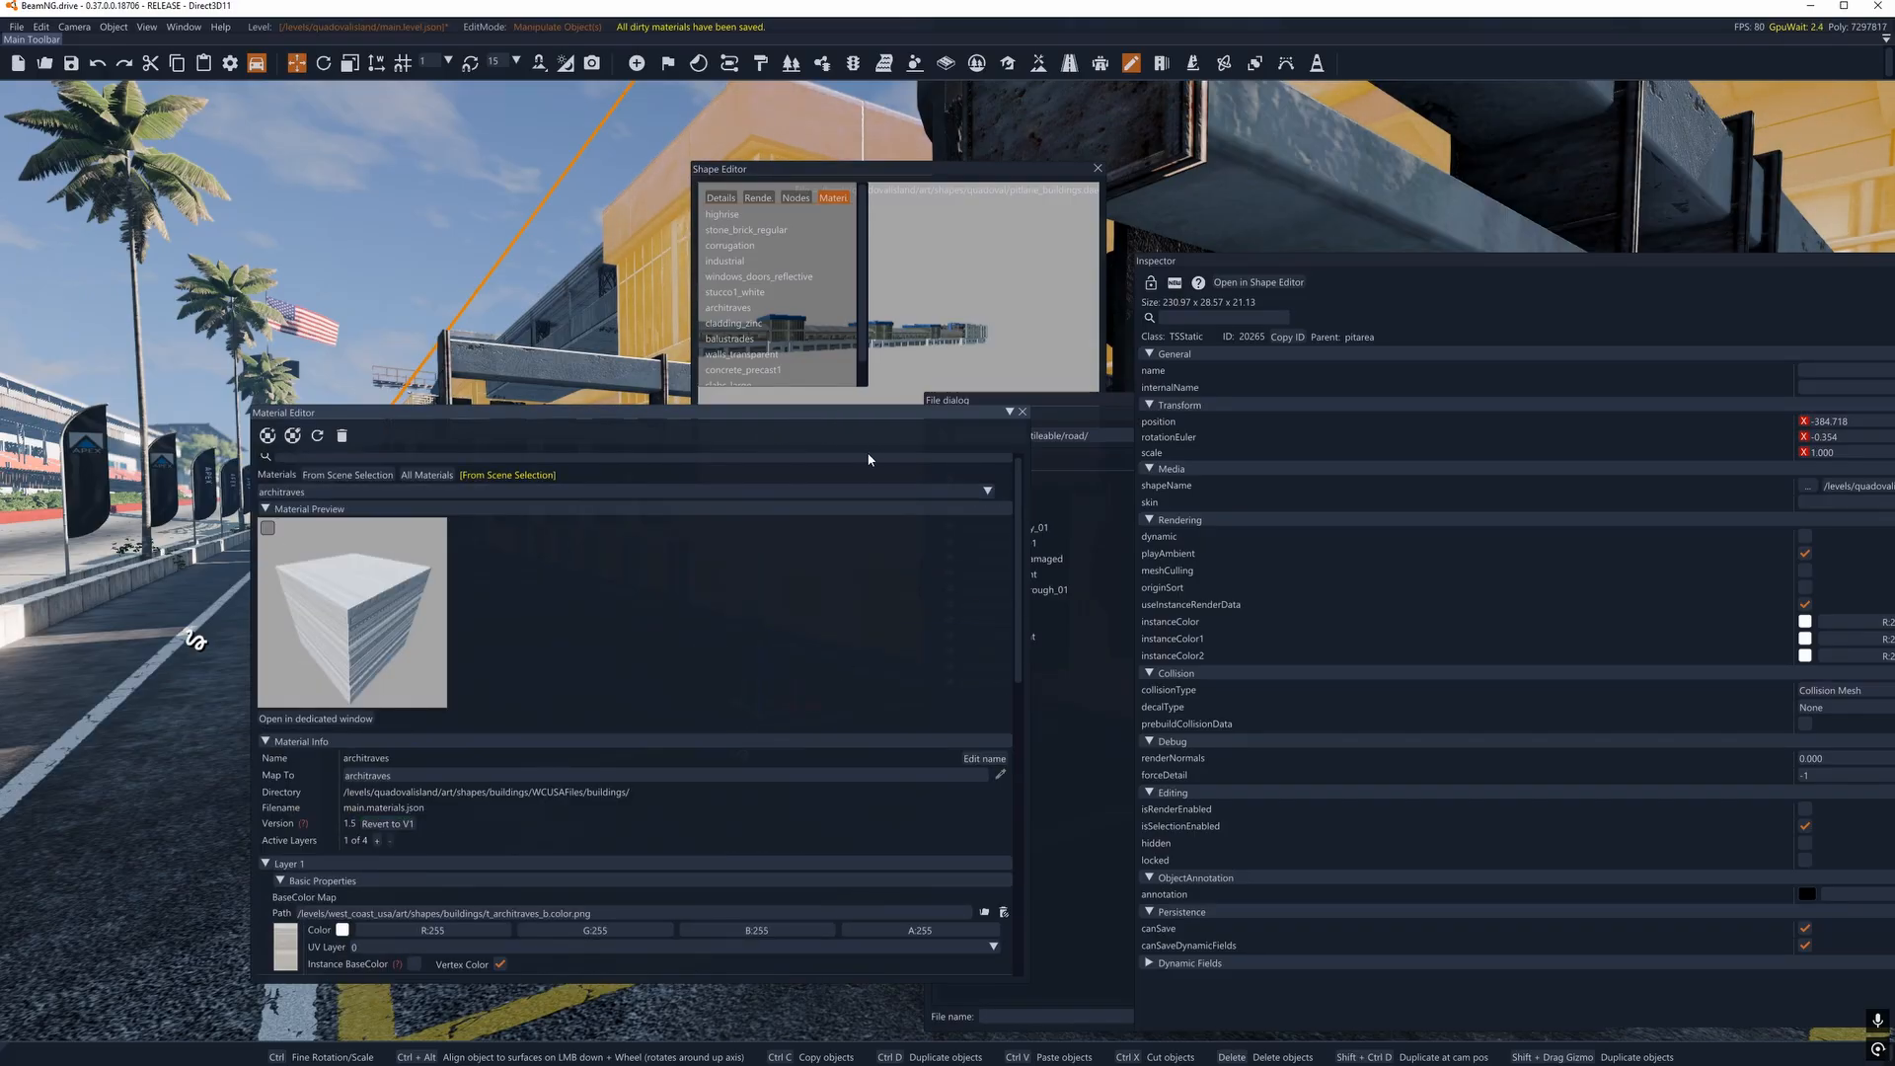
# Move the Shape Editor aside and inspect the pit building's slabs_large and walls_transparent materials.
pyautogui.moveTo(780, 168); pyautogui.dragTo(1011, 169)
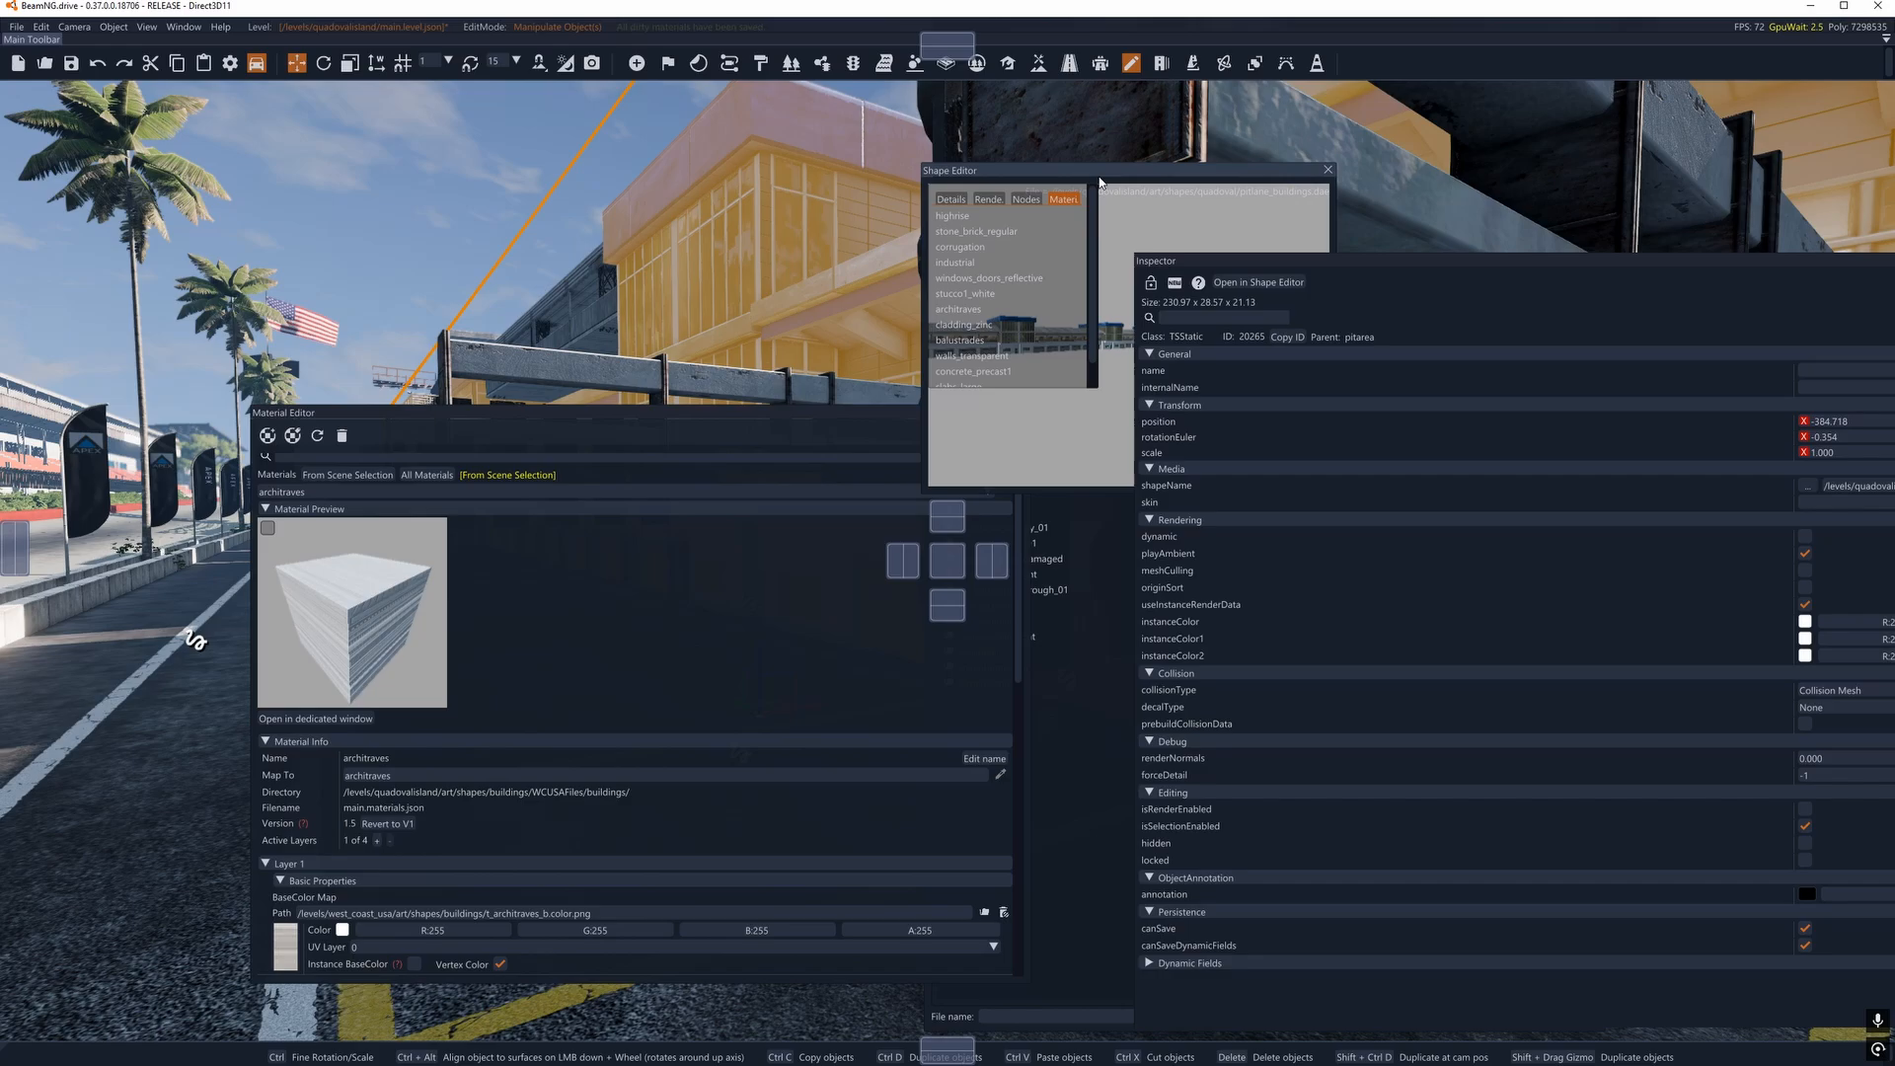
pyautogui.scroll(-1, 972, 375)
pyautogui.click(972, 345)
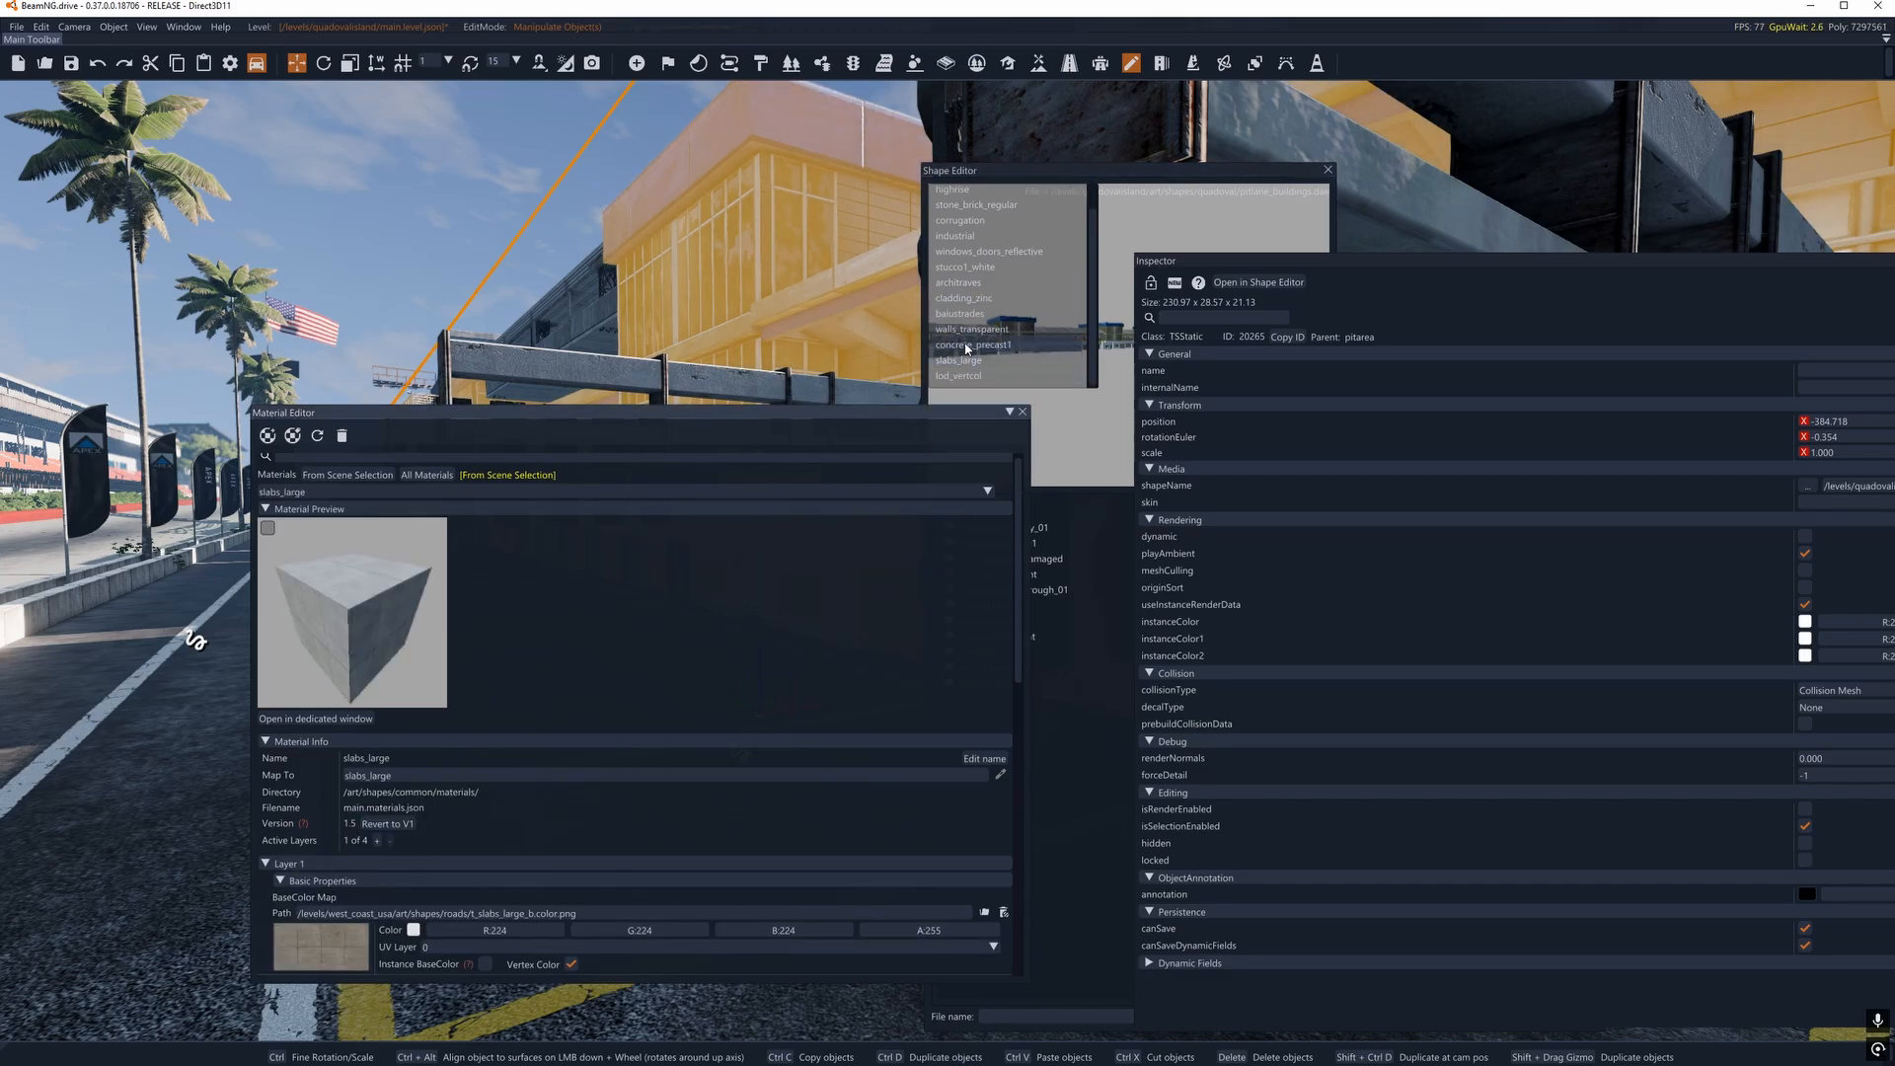
pyautogui.click(969, 329)
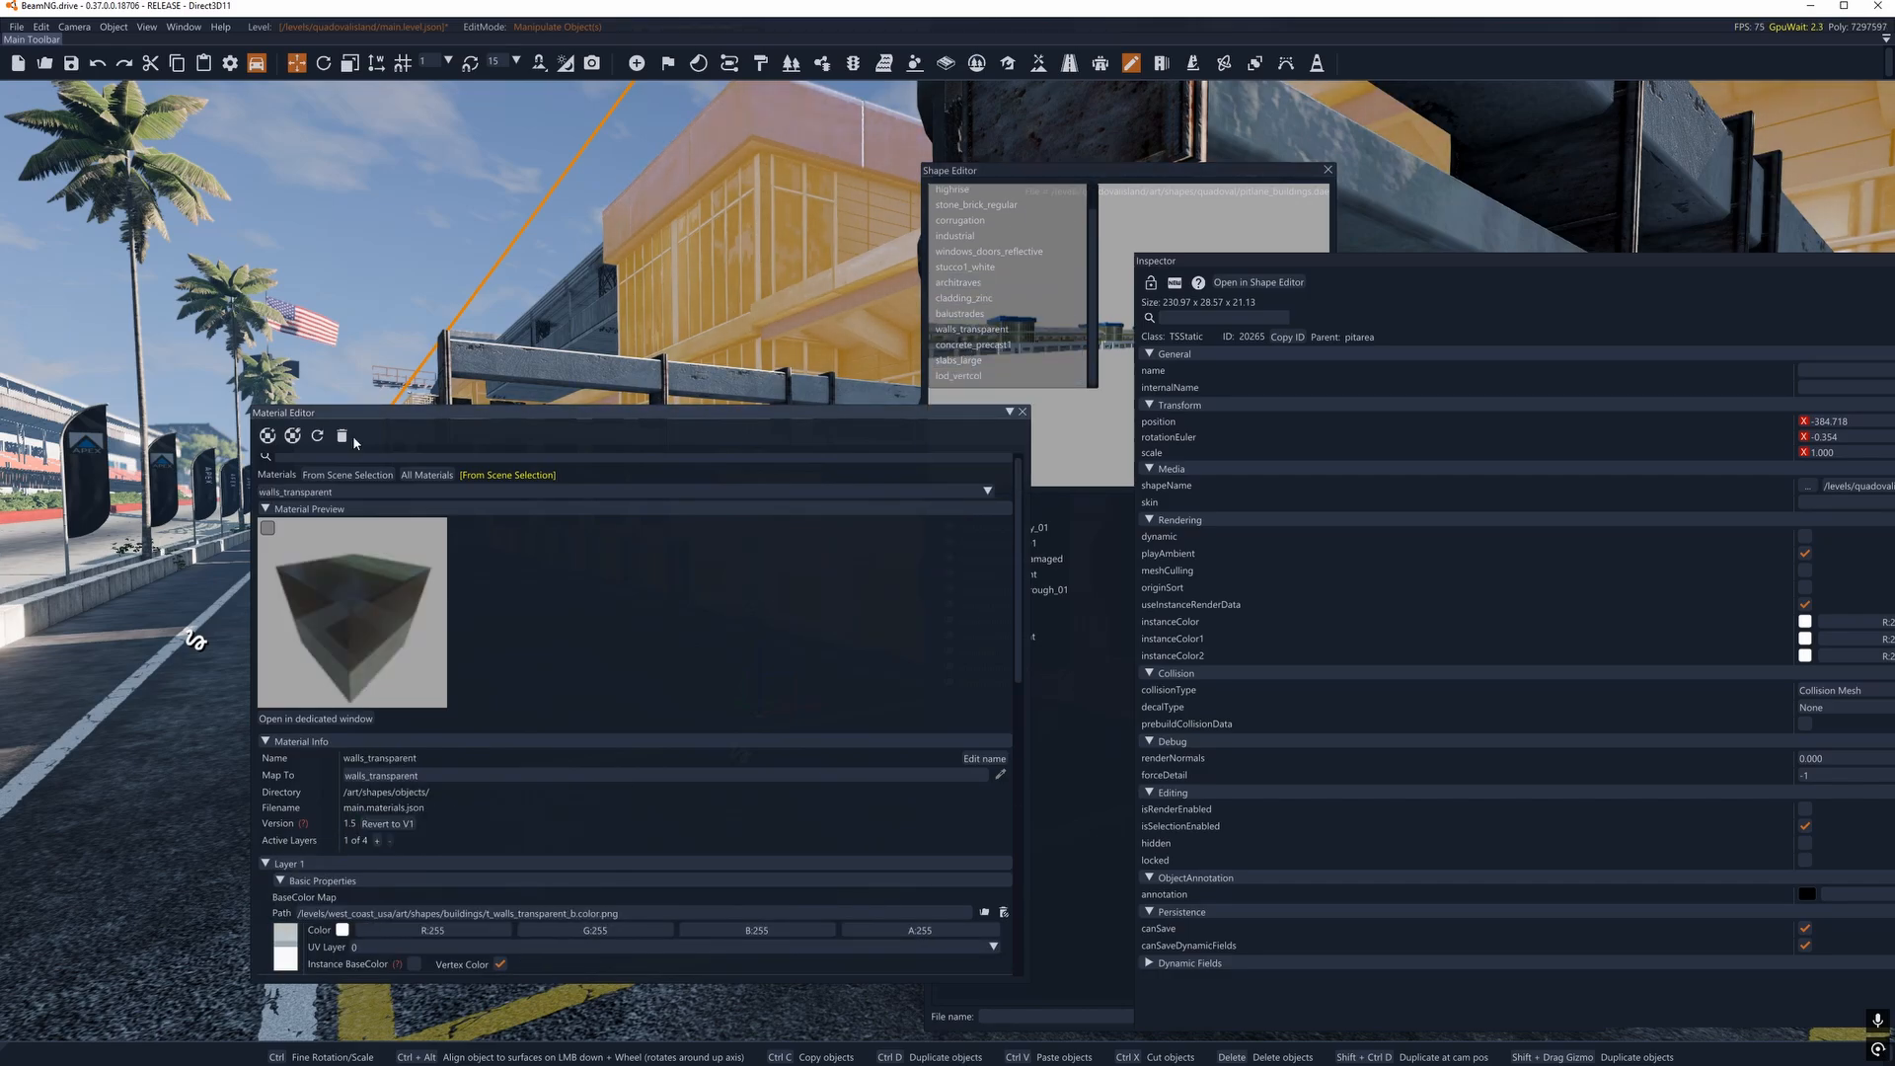
# Select the track mesh and check its hr_advertising_d, trackmain and pitroad entries in the Shape Editor.
pyautogui.click(134, 726)
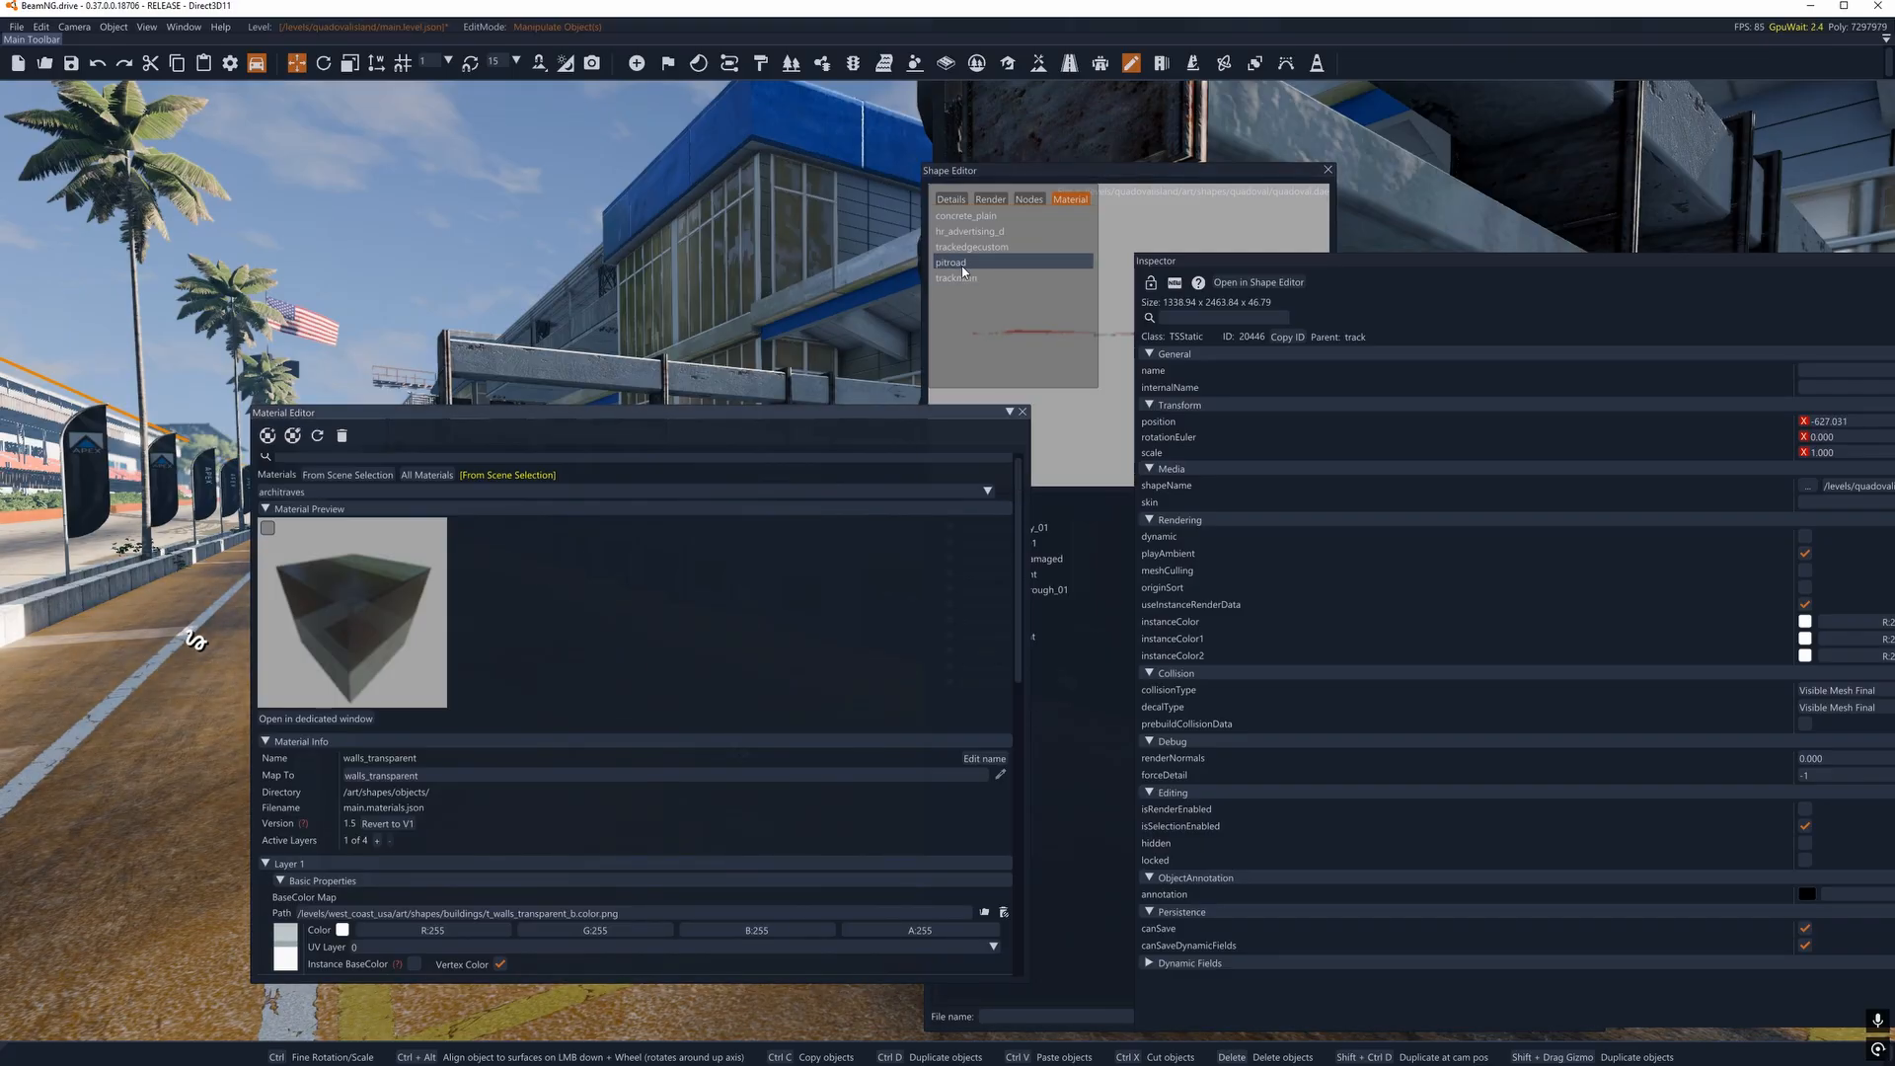
pyautogui.click(959, 233)
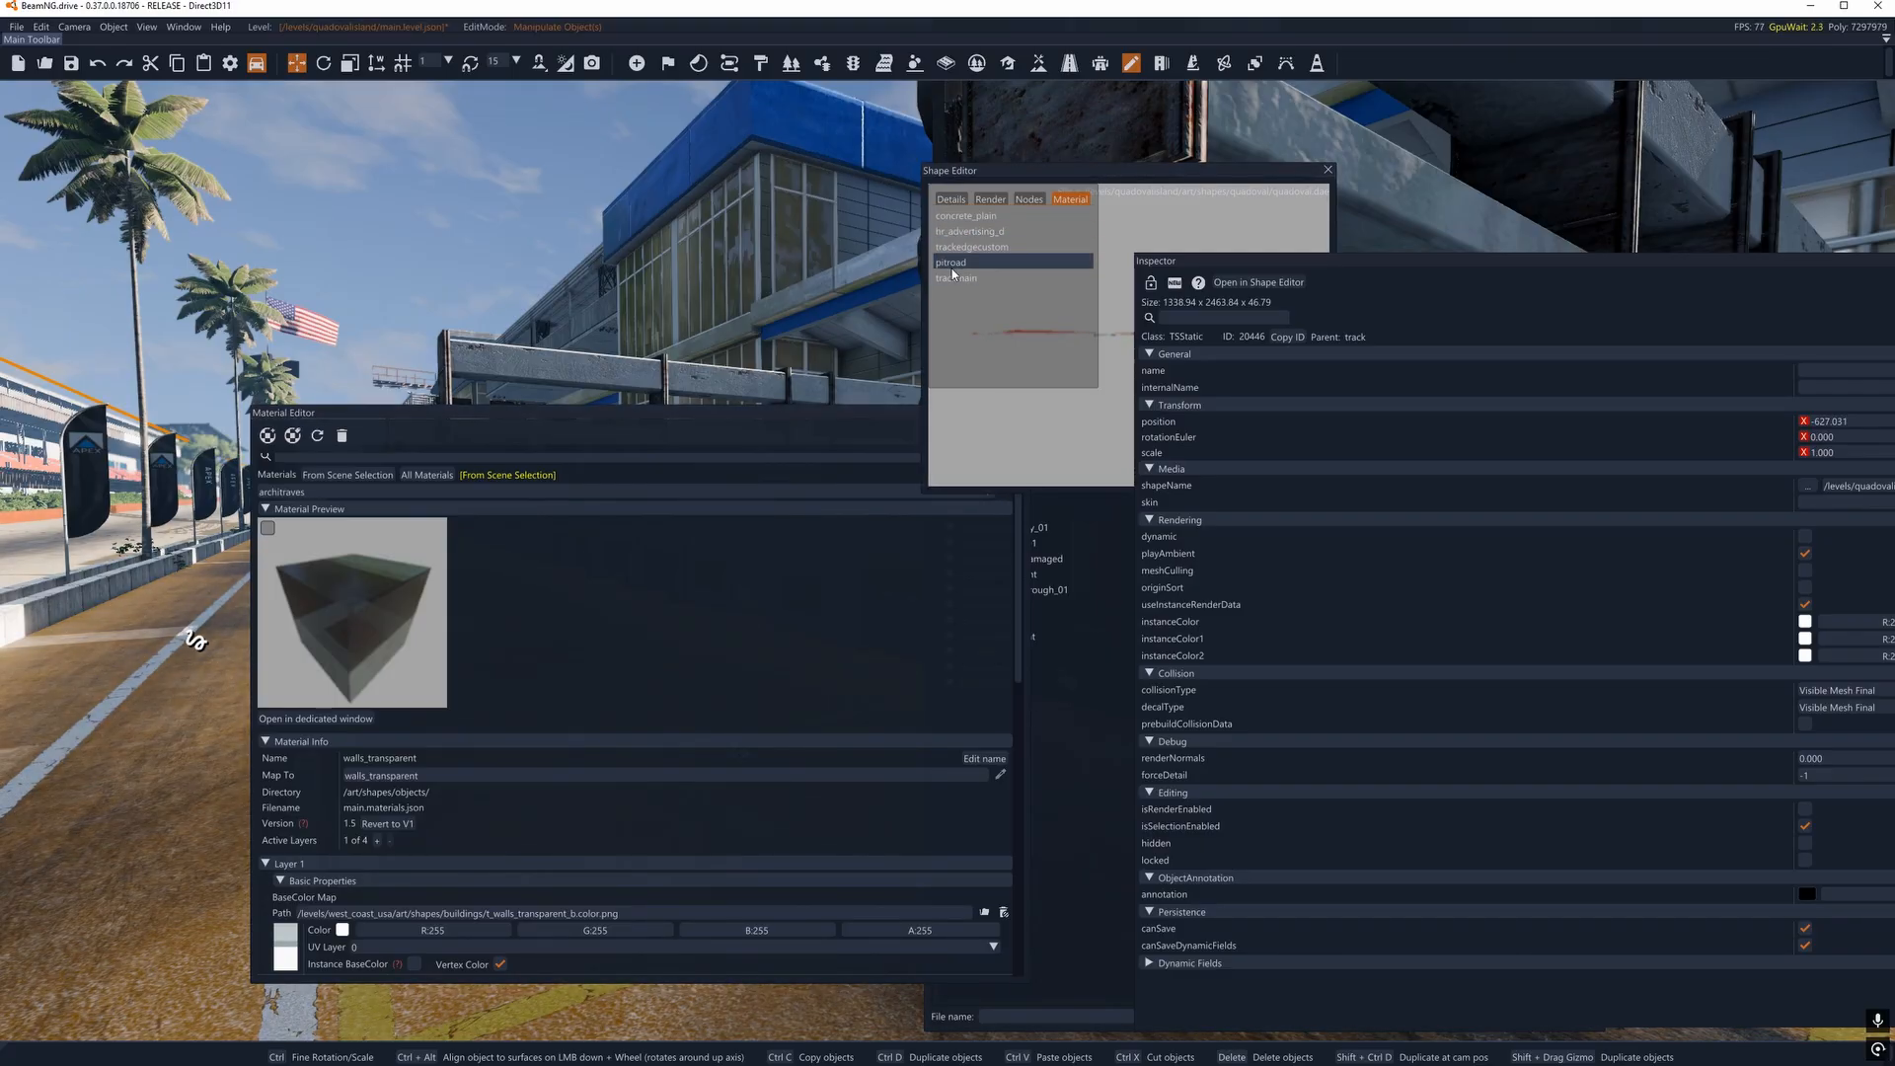
pyautogui.click(956, 279)
pyautogui.click(958, 264)
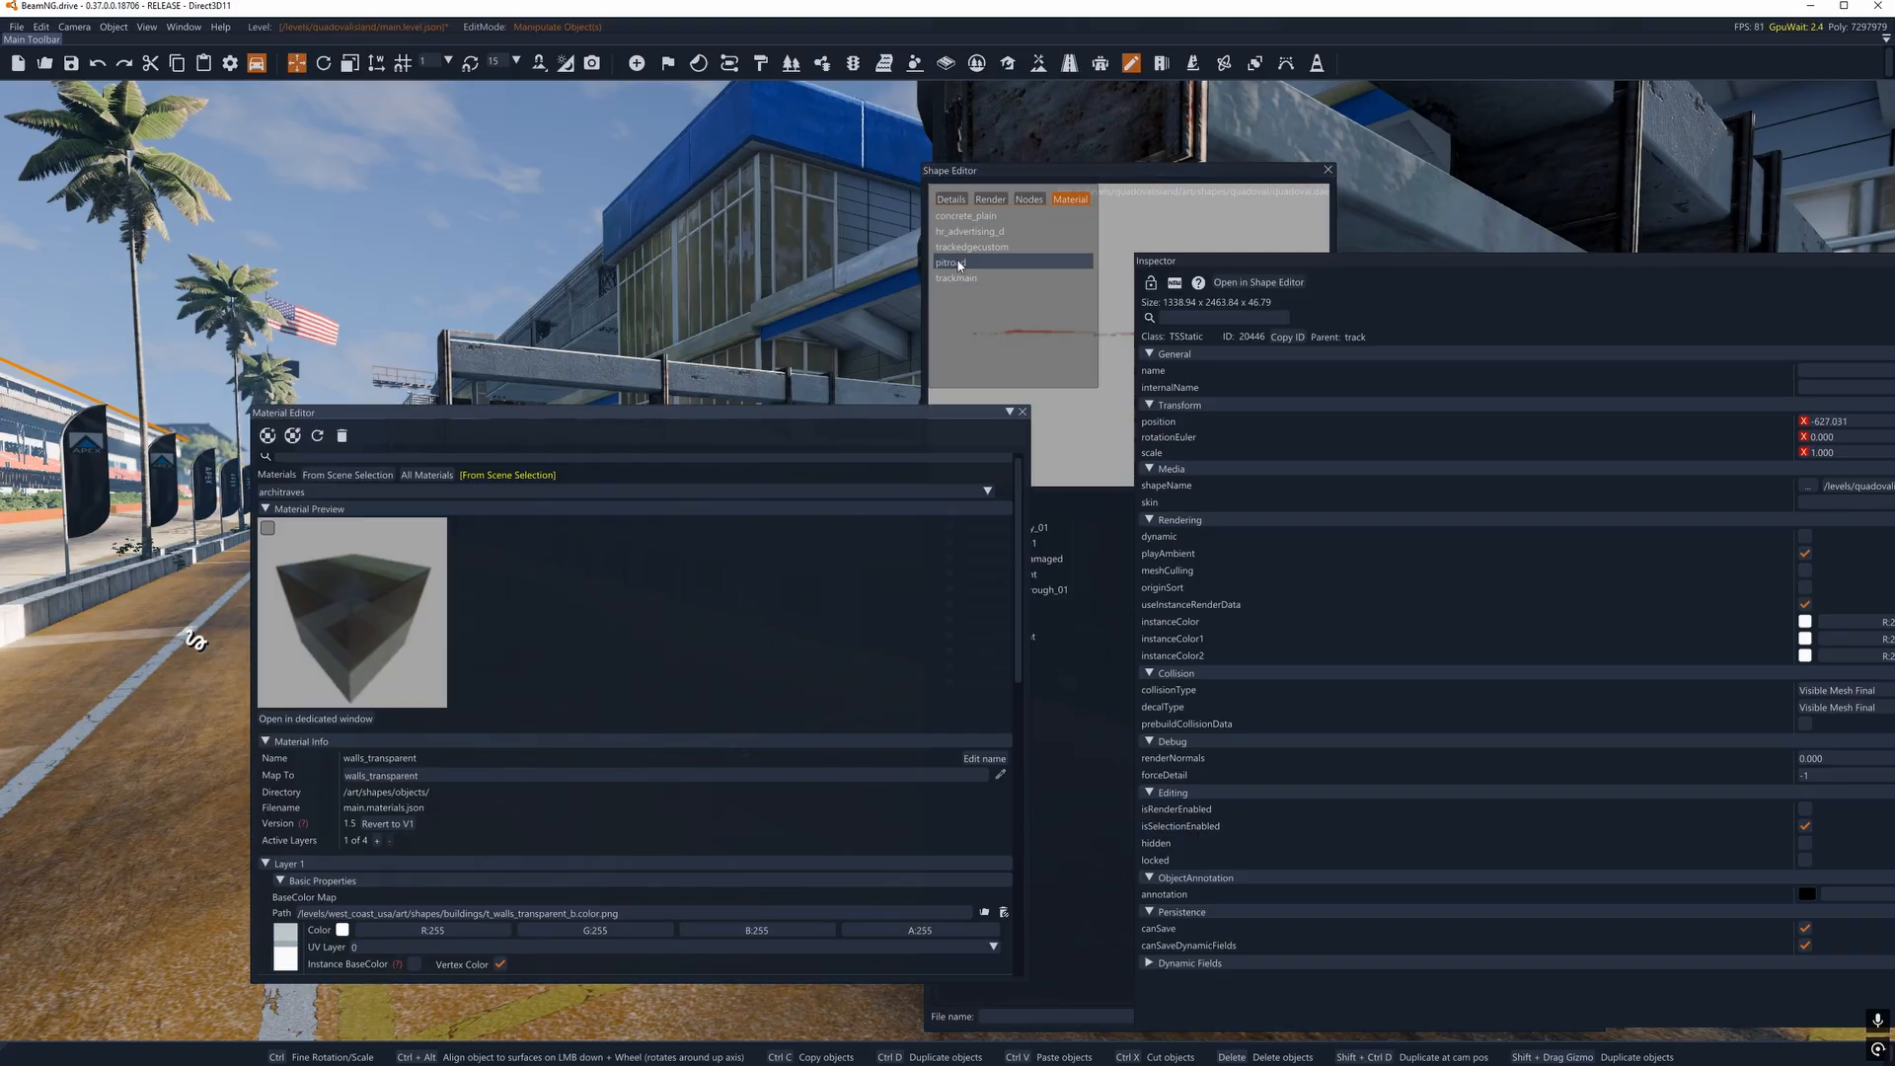
pyautogui.moveTo(993, 184); pyautogui.dragTo(915, 192)
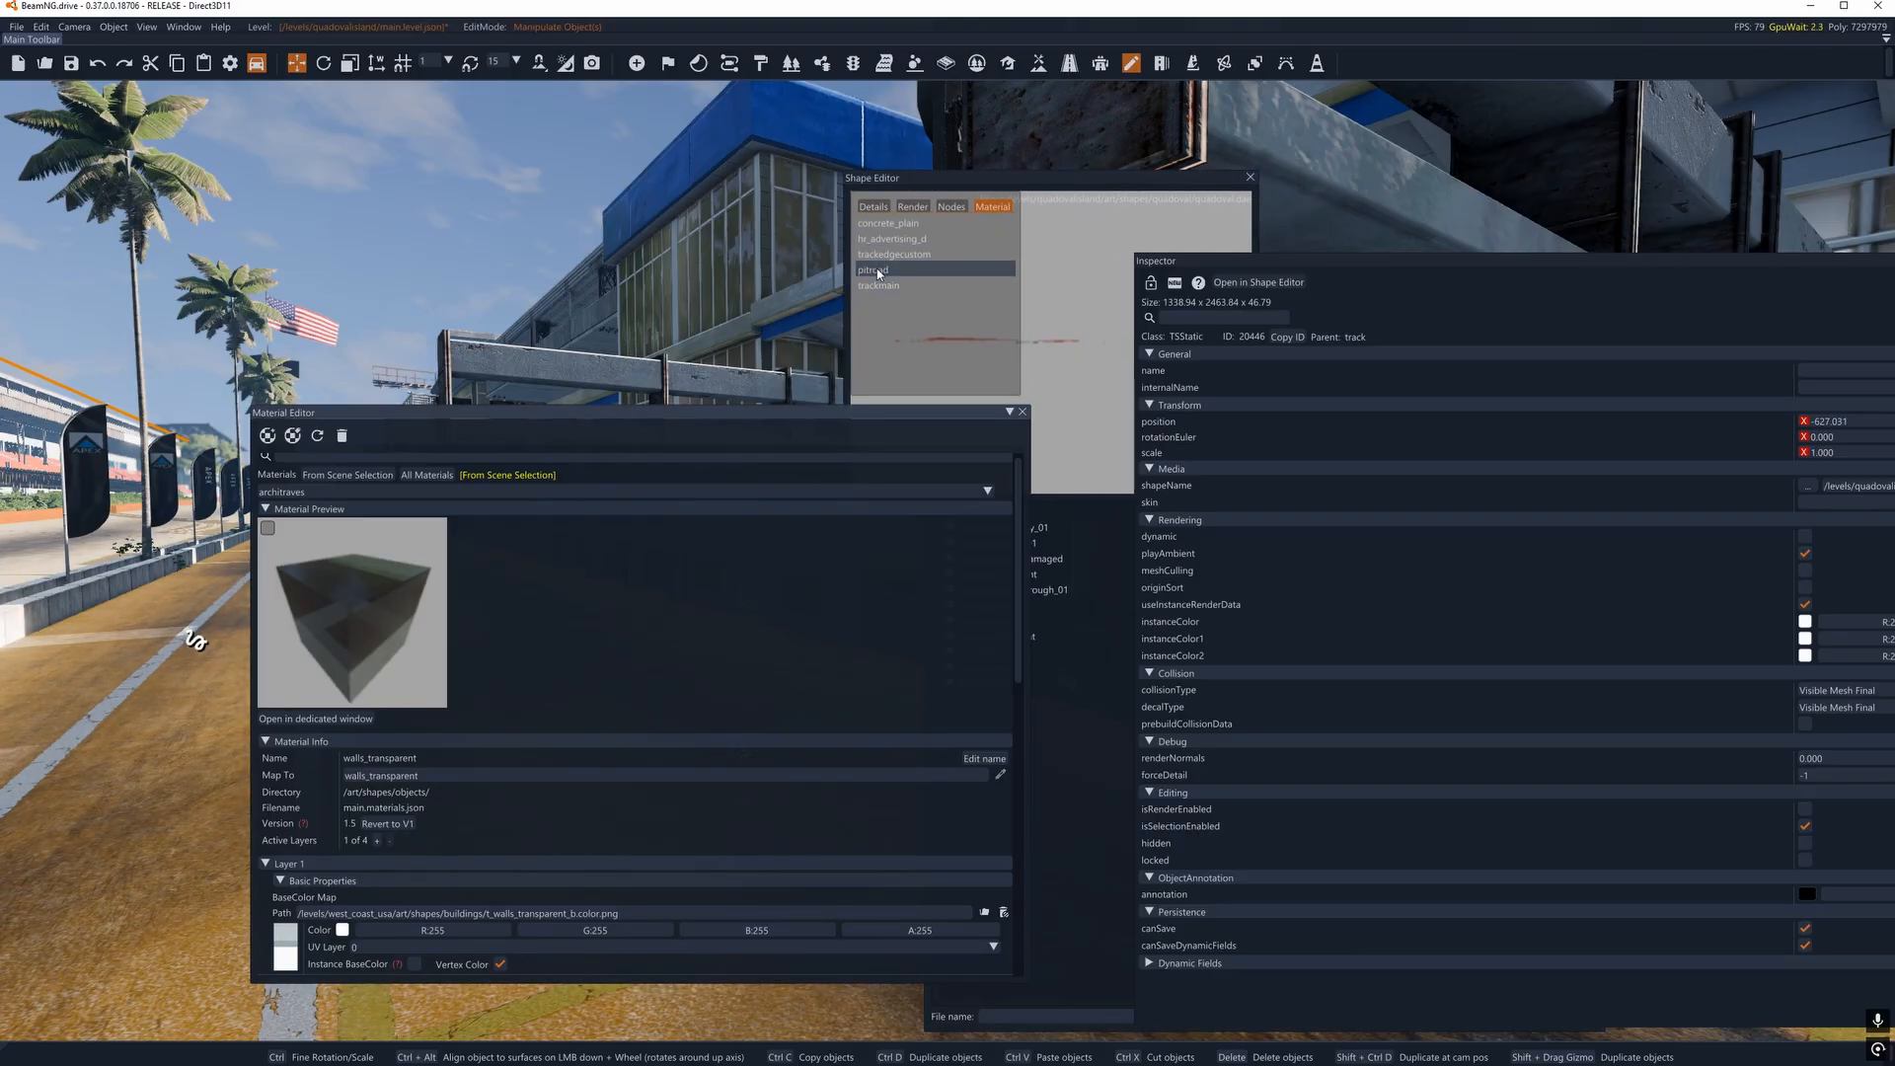
# Reselect the pit building and inspect its lod_vertcol, slabs_large, walls_transparent, balustrades and cladding_zinc materials.
pyautogui.click(780, 271)
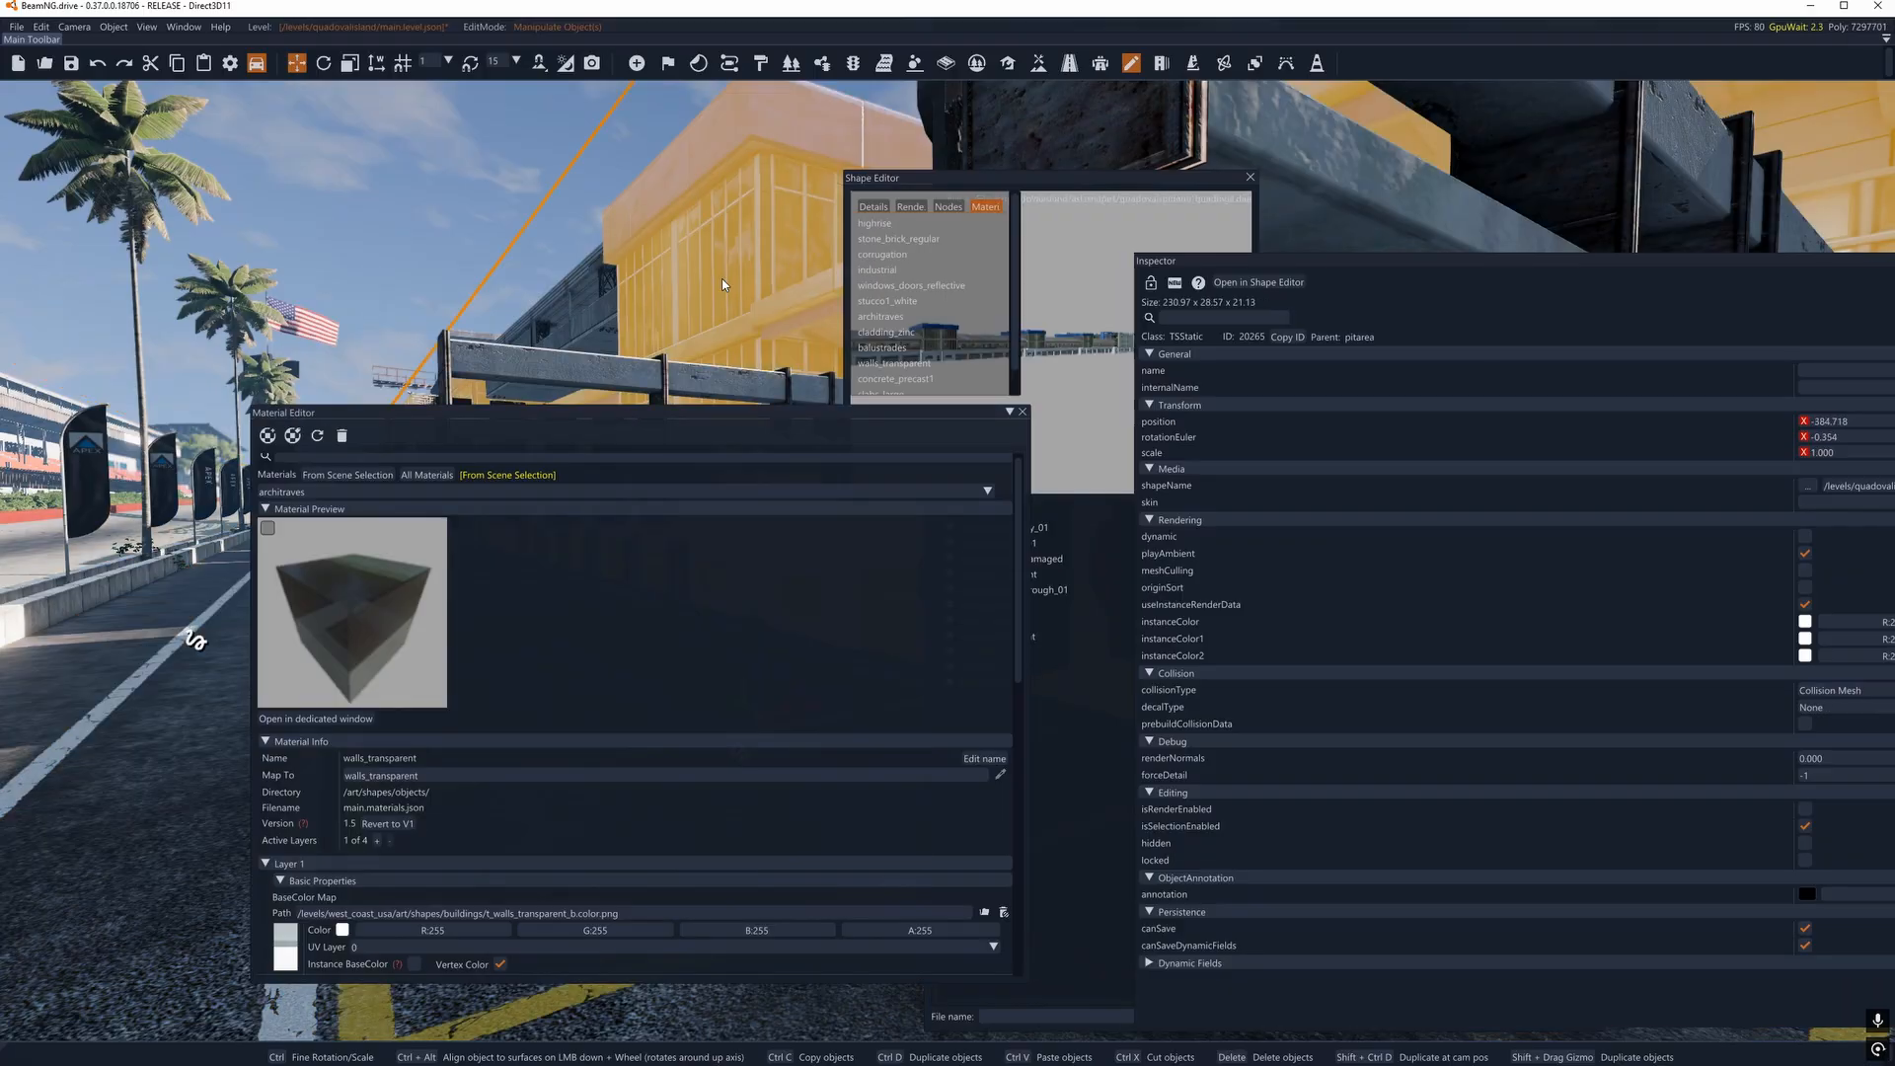
pyautogui.scroll(-1, 888, 355)
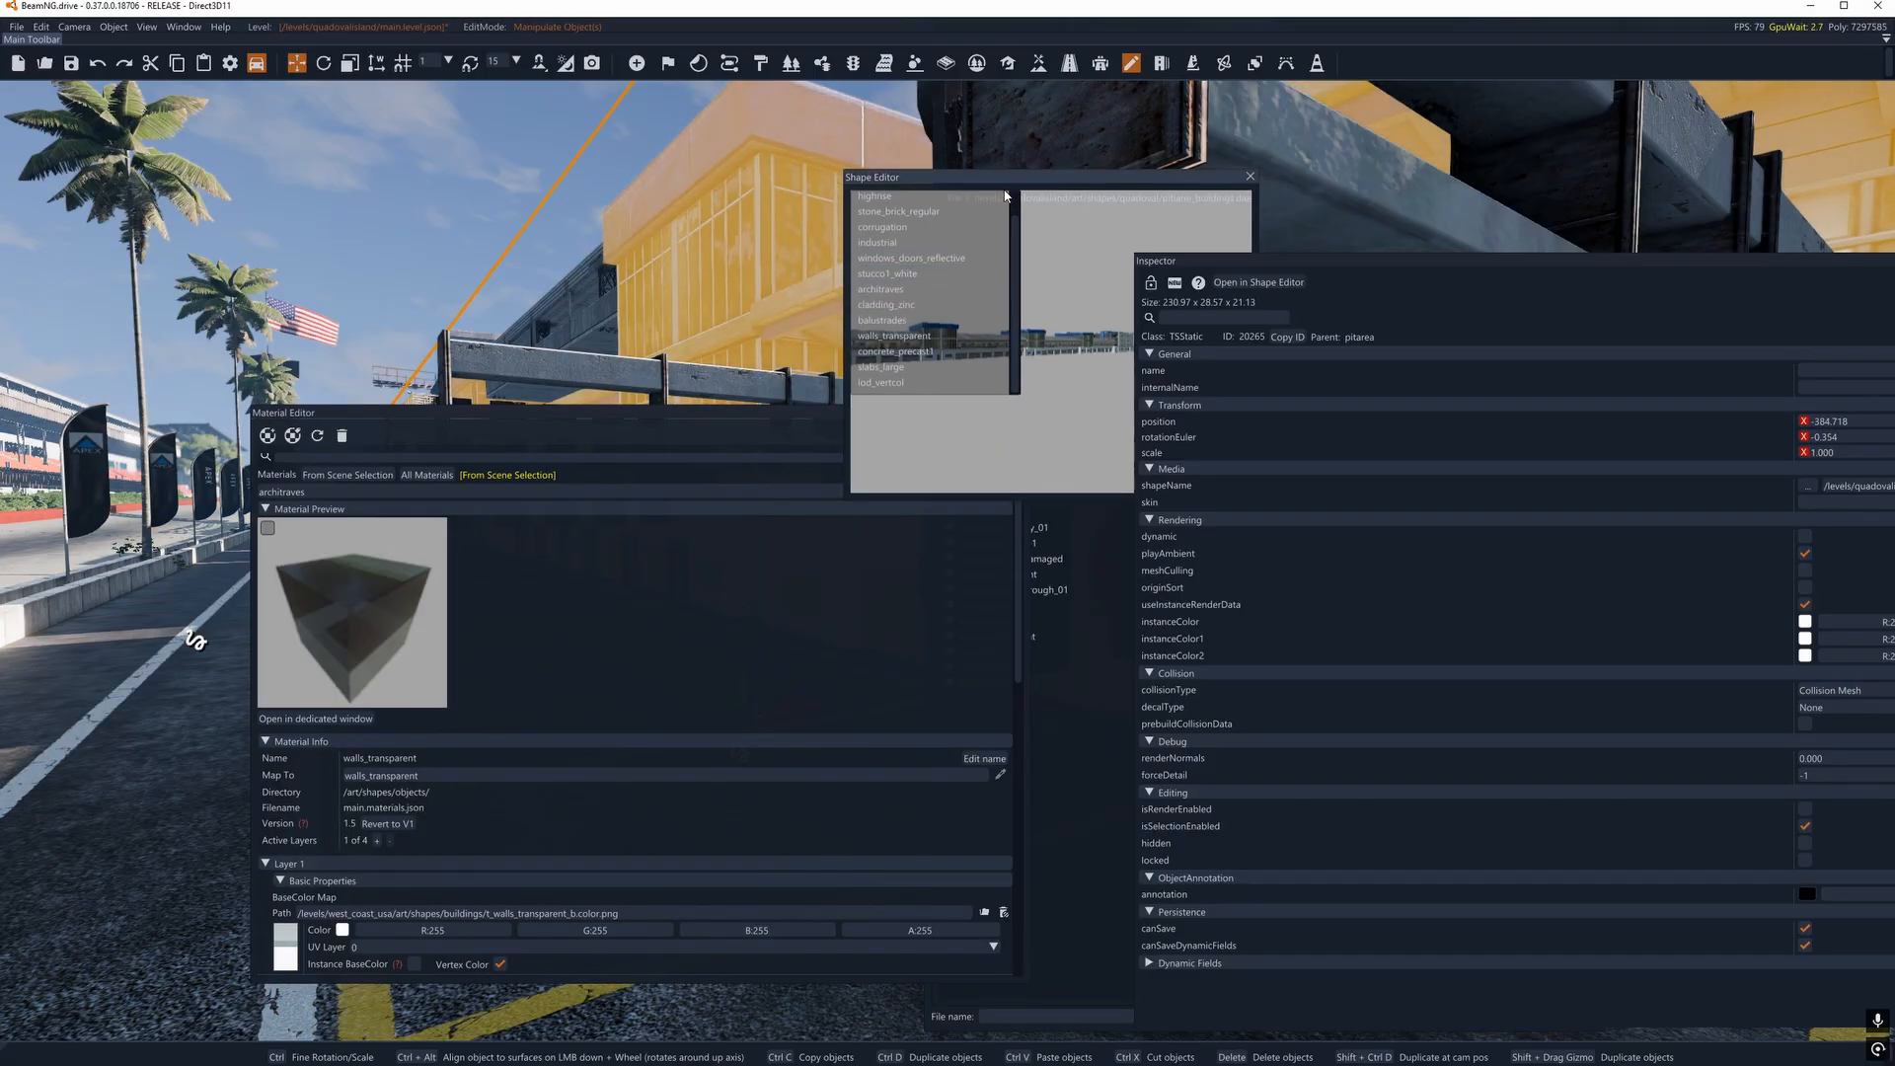
pyautogui.click(879, 383)
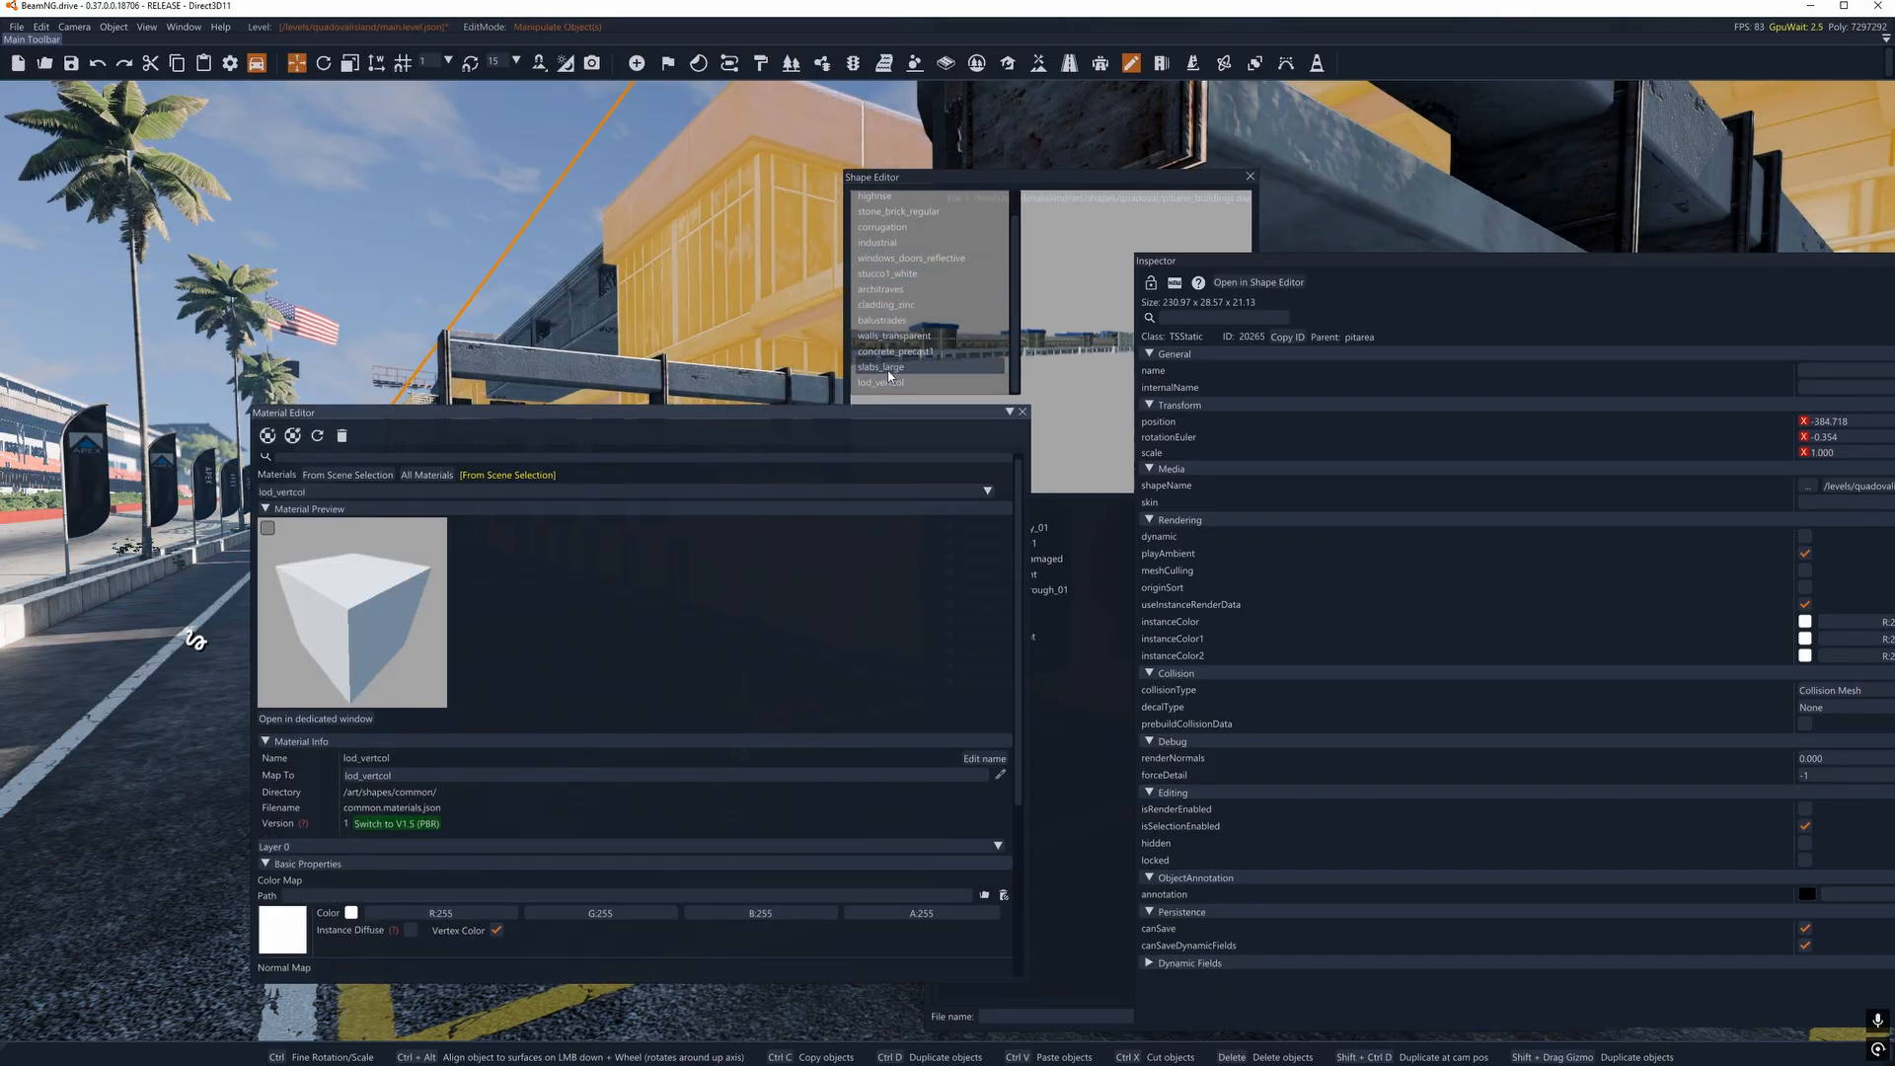
pyautogui.click(887, 365)
pyautogui.click(893, 336)
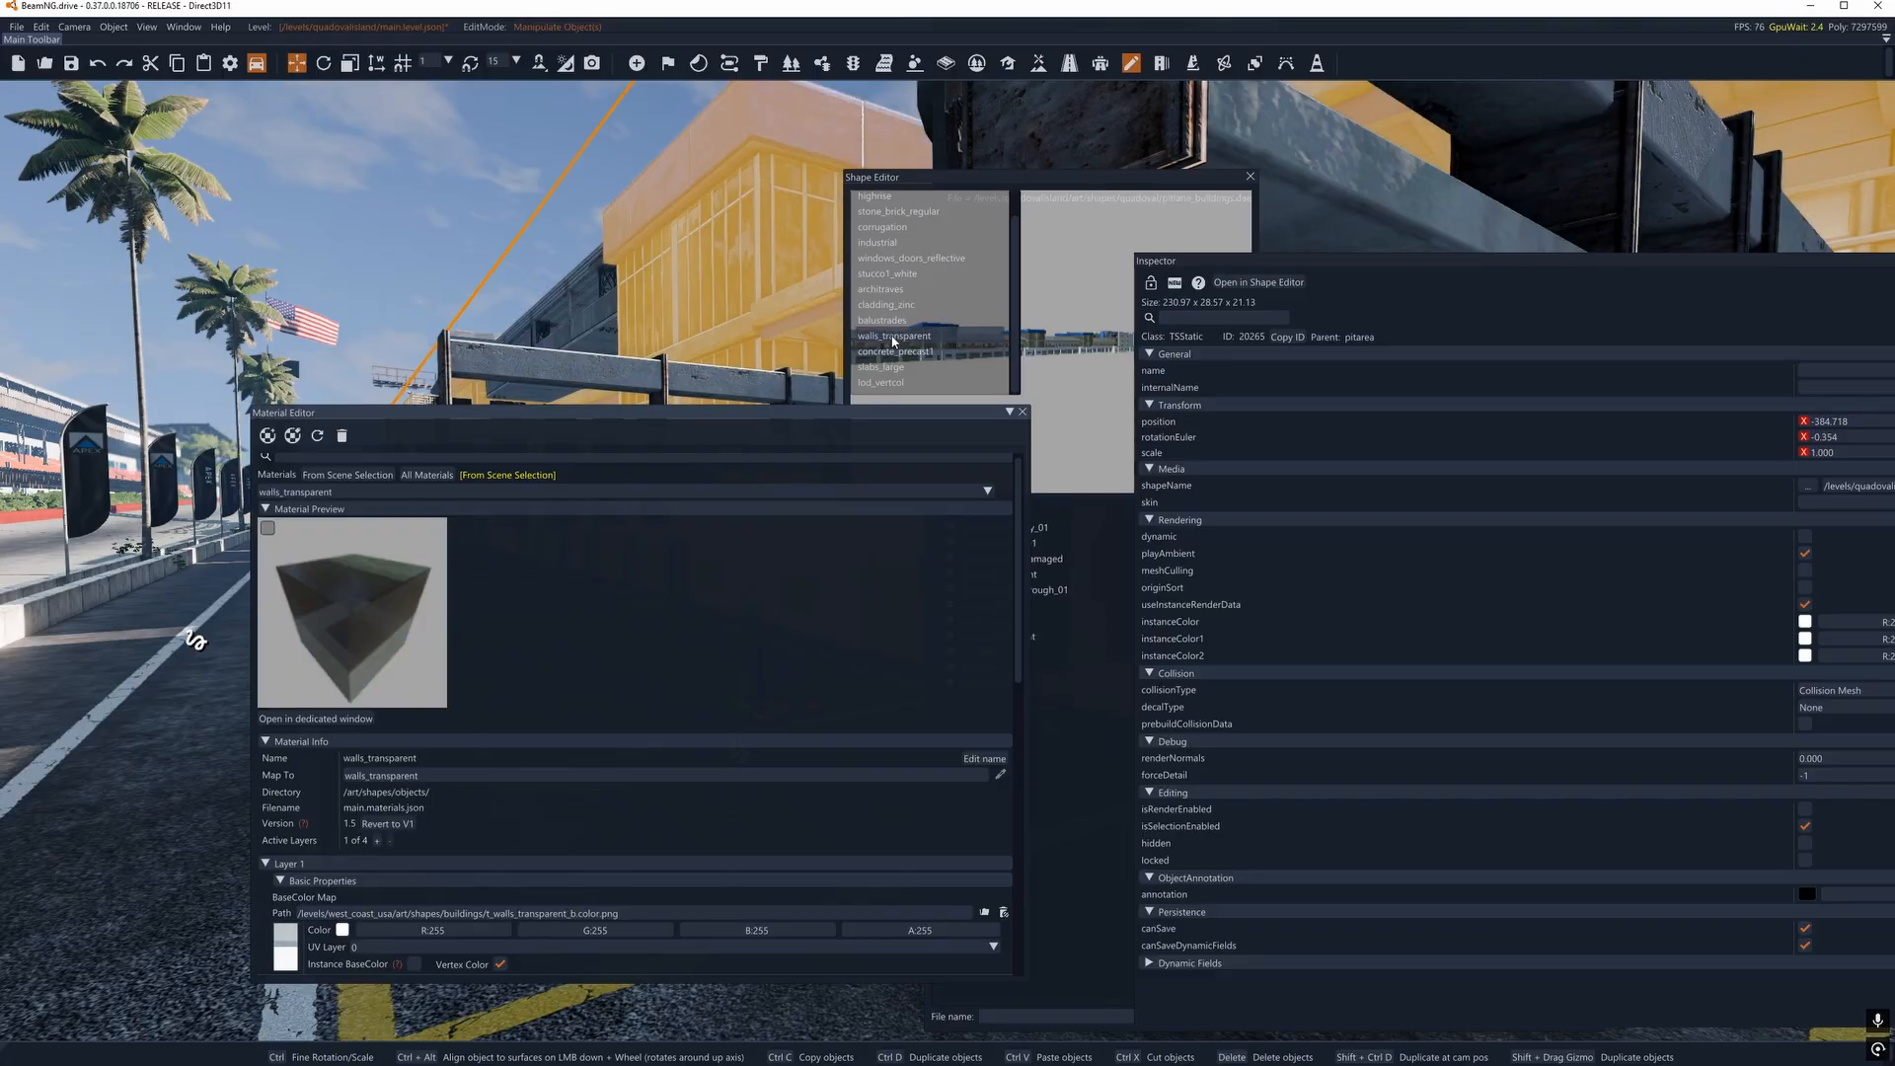
pyautogui.click(892, 320)
pyautogui.click(891, 308)
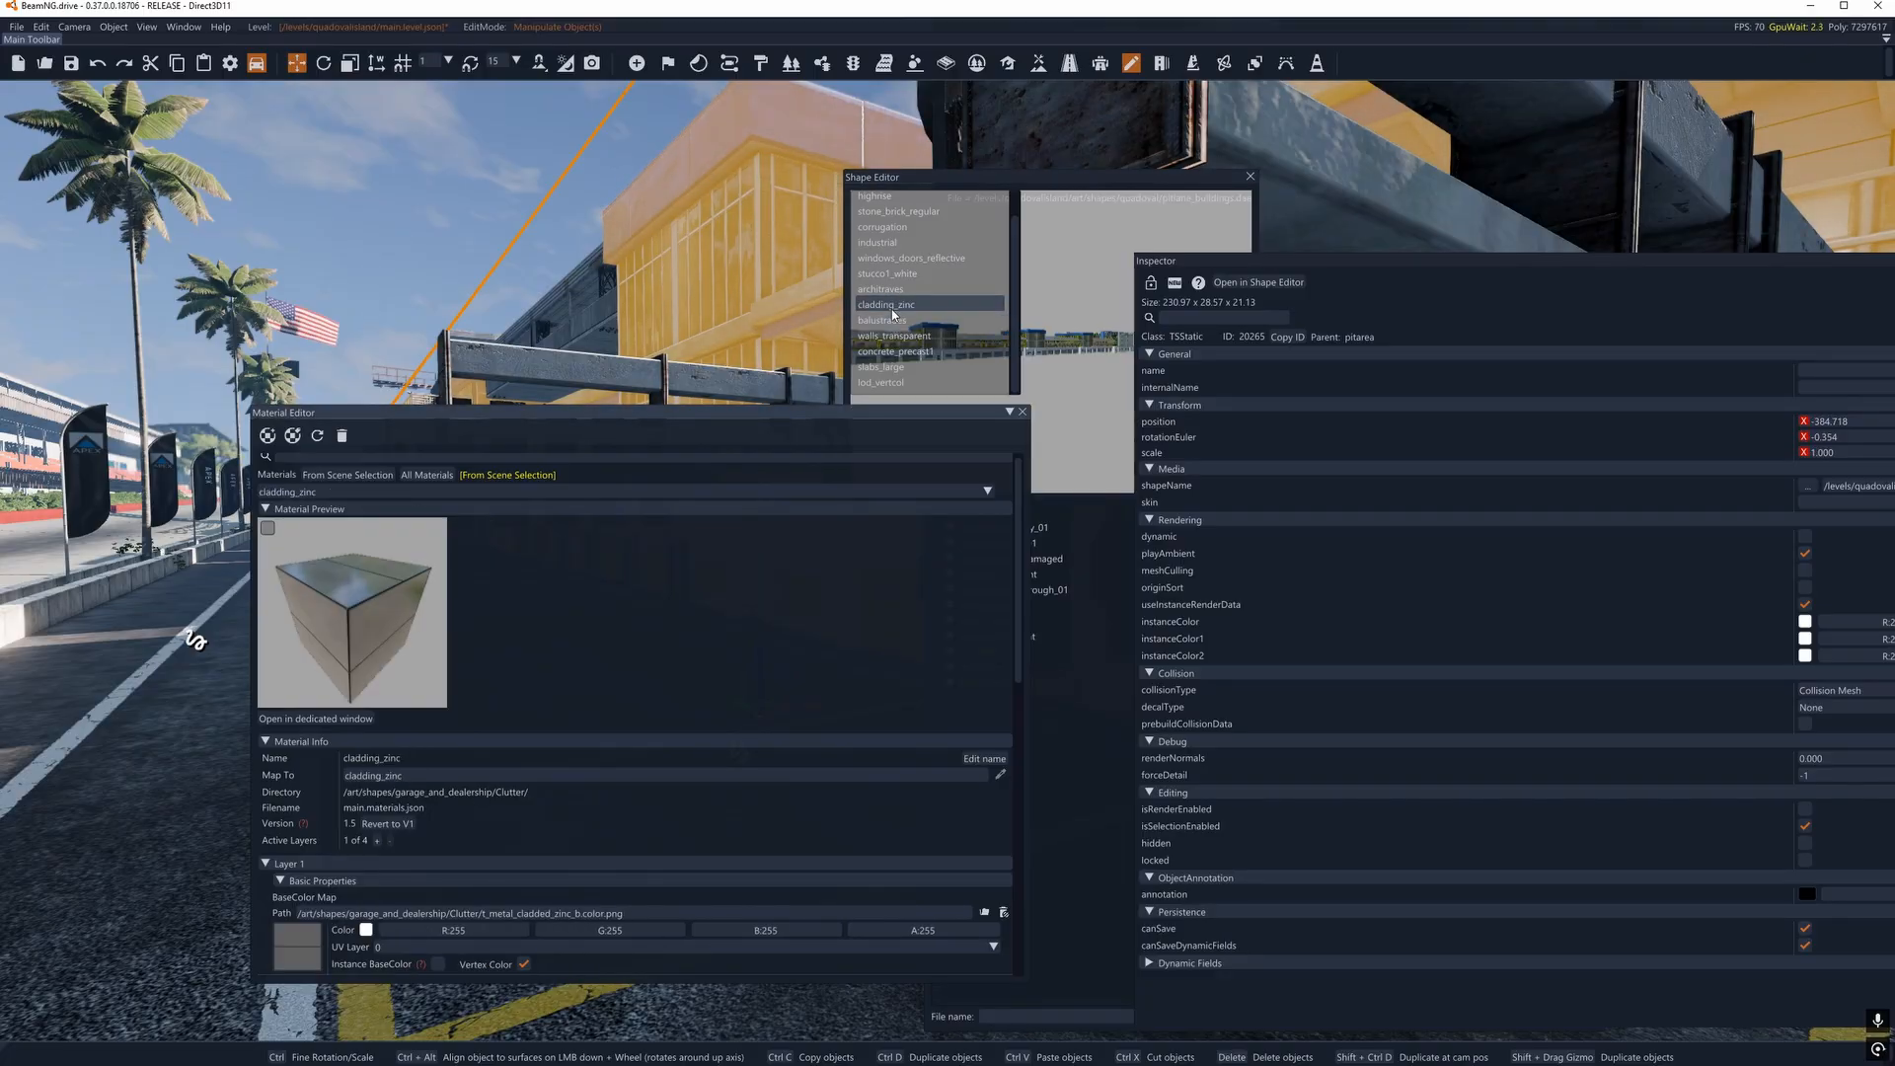
# Reselect the track mesh, choose its trackedgecustom material, and save the level.
pyautogui.click(168, 768)
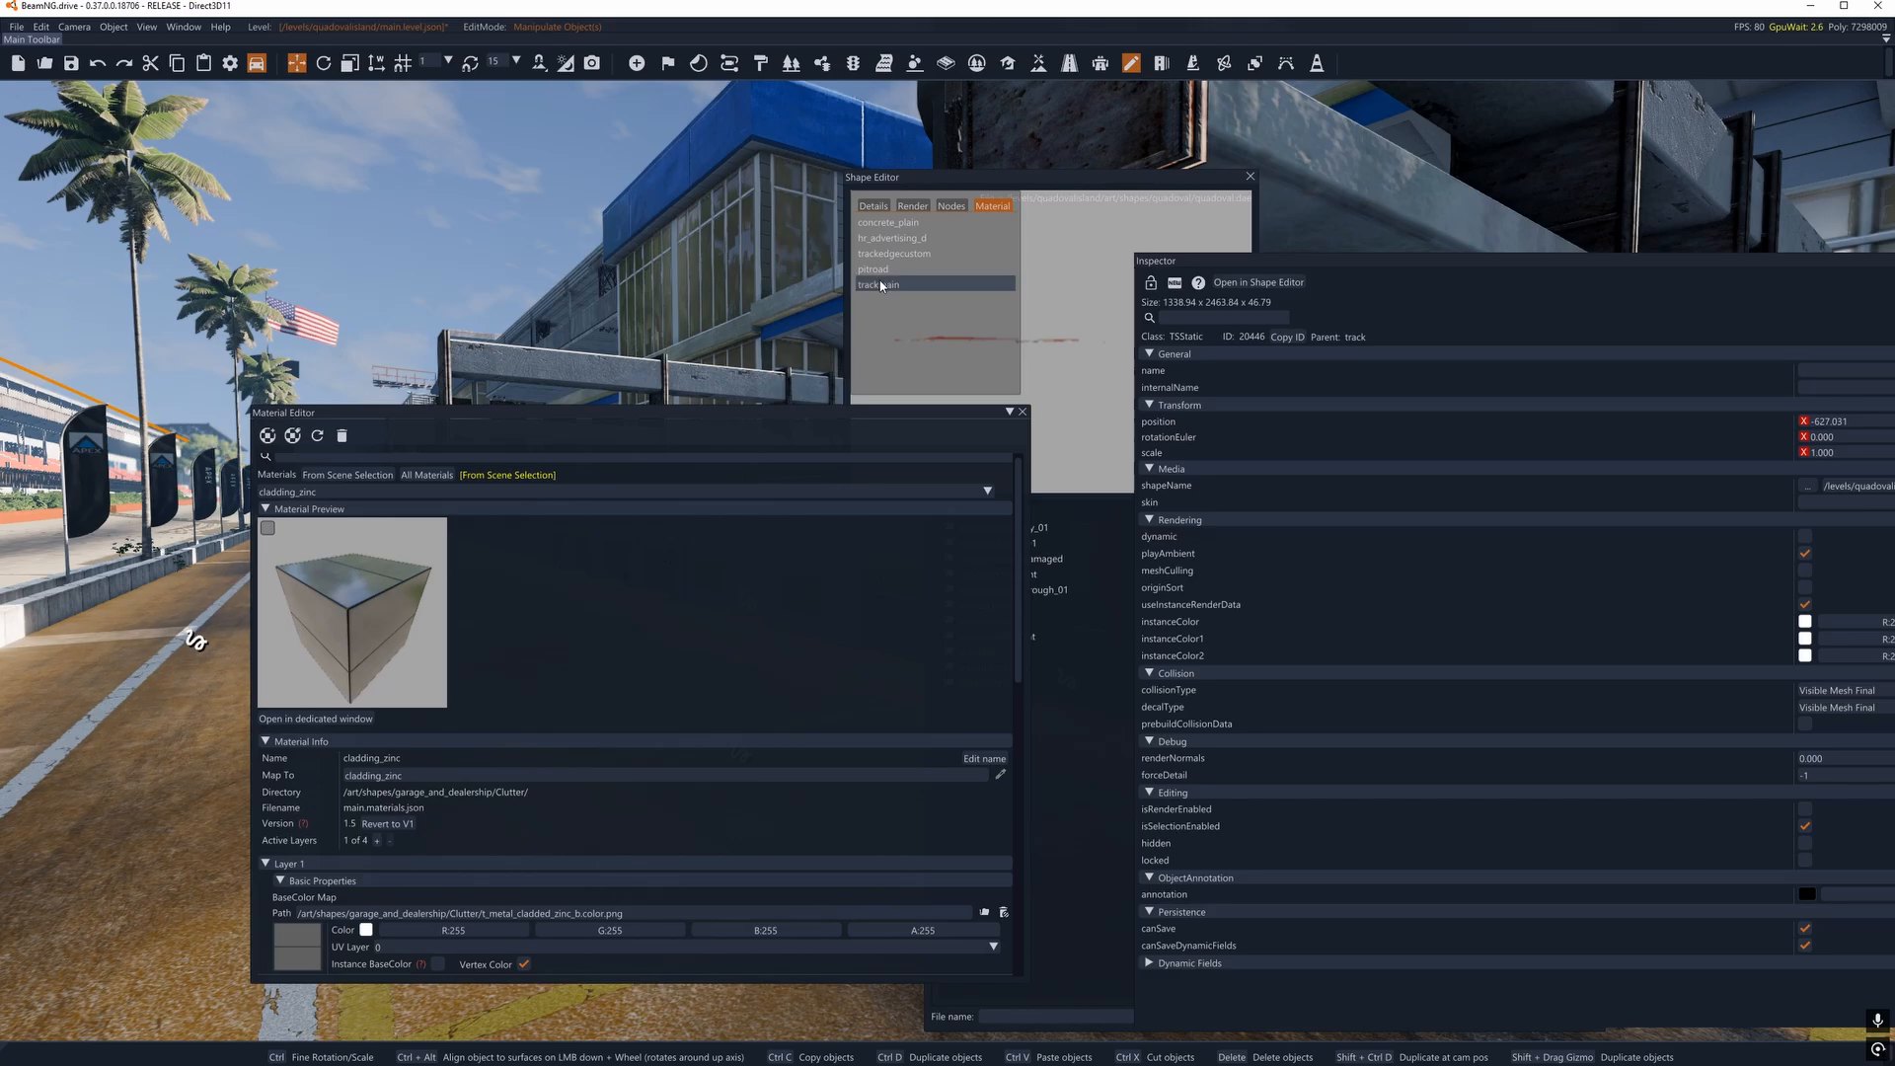
pyautogui.click(891, 253)
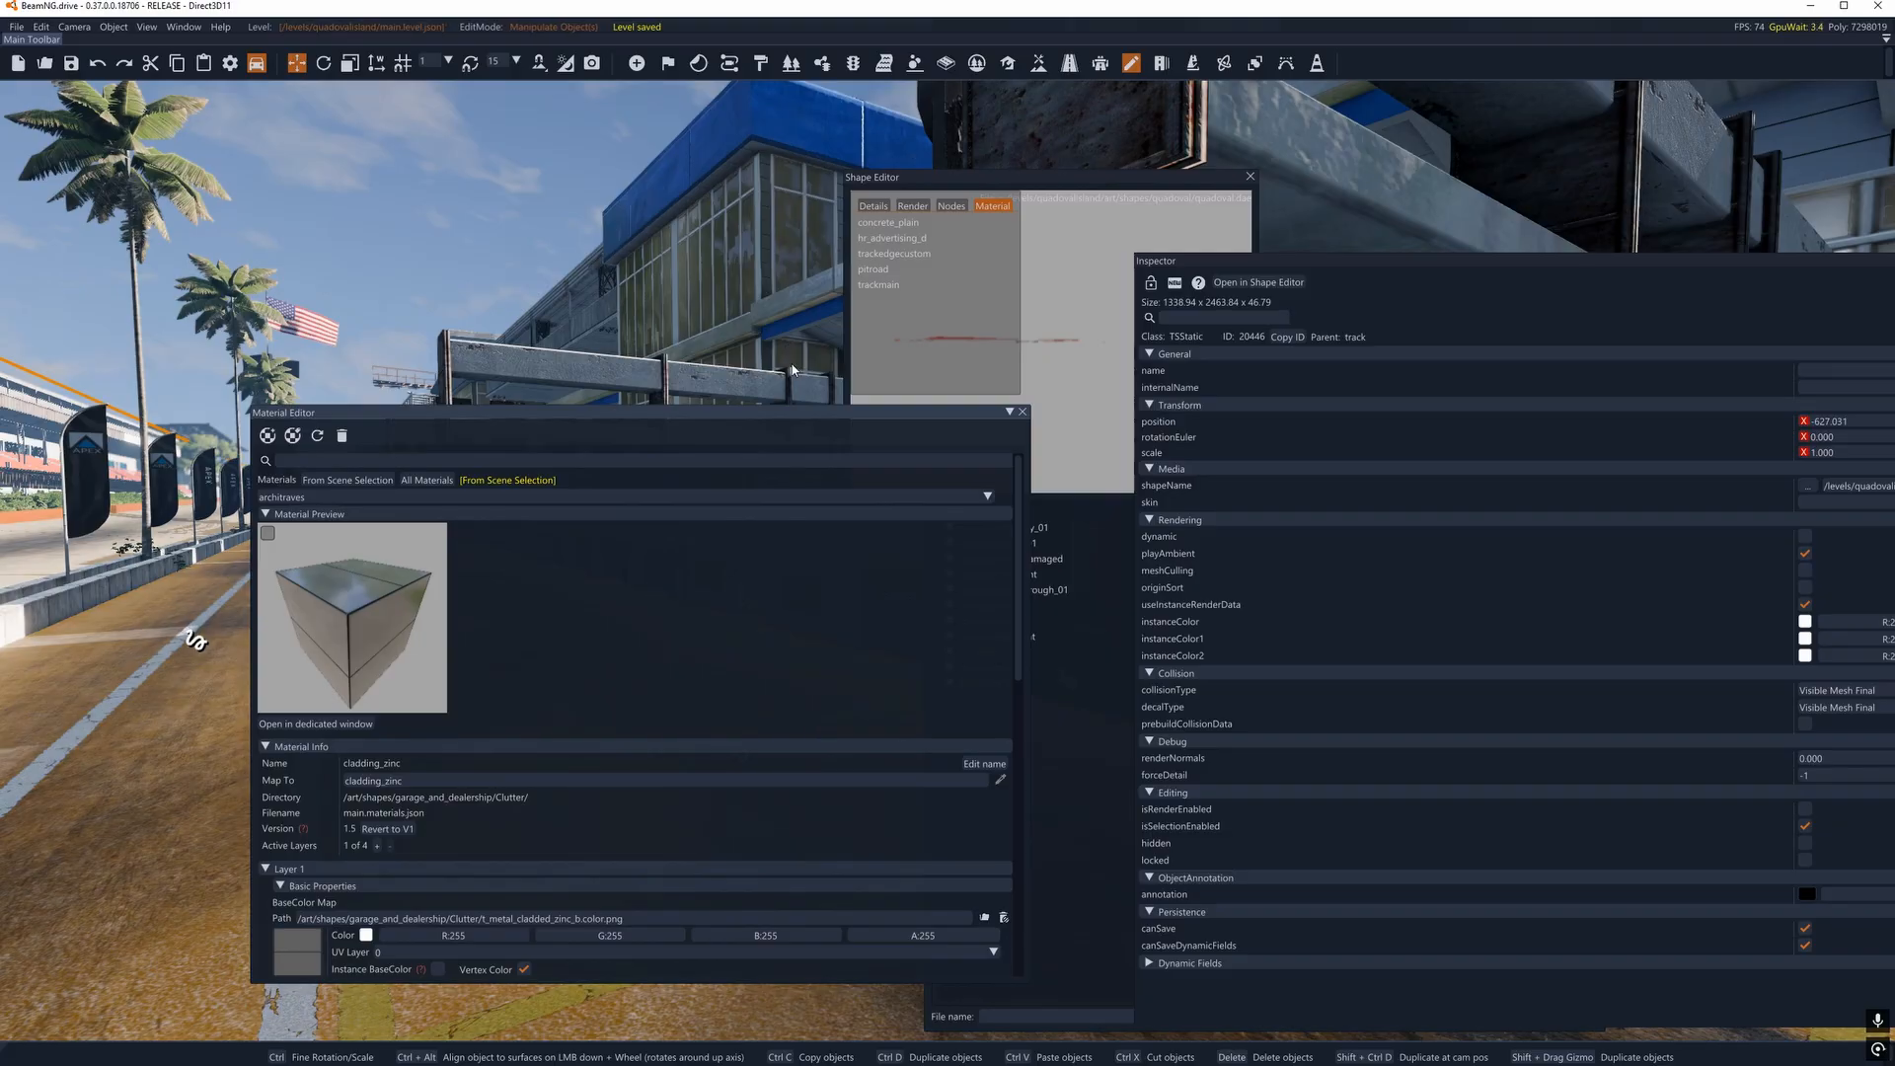
pyautogui.hotkey('ctrl', 's')
# Choose the track's pitroad material, look through the properties in the Material Editor, and close that editor.
pyautogui.click(885, 268)
pyautogui.click(649, 663)
pyautogui.scroll(-5, 649, 662)
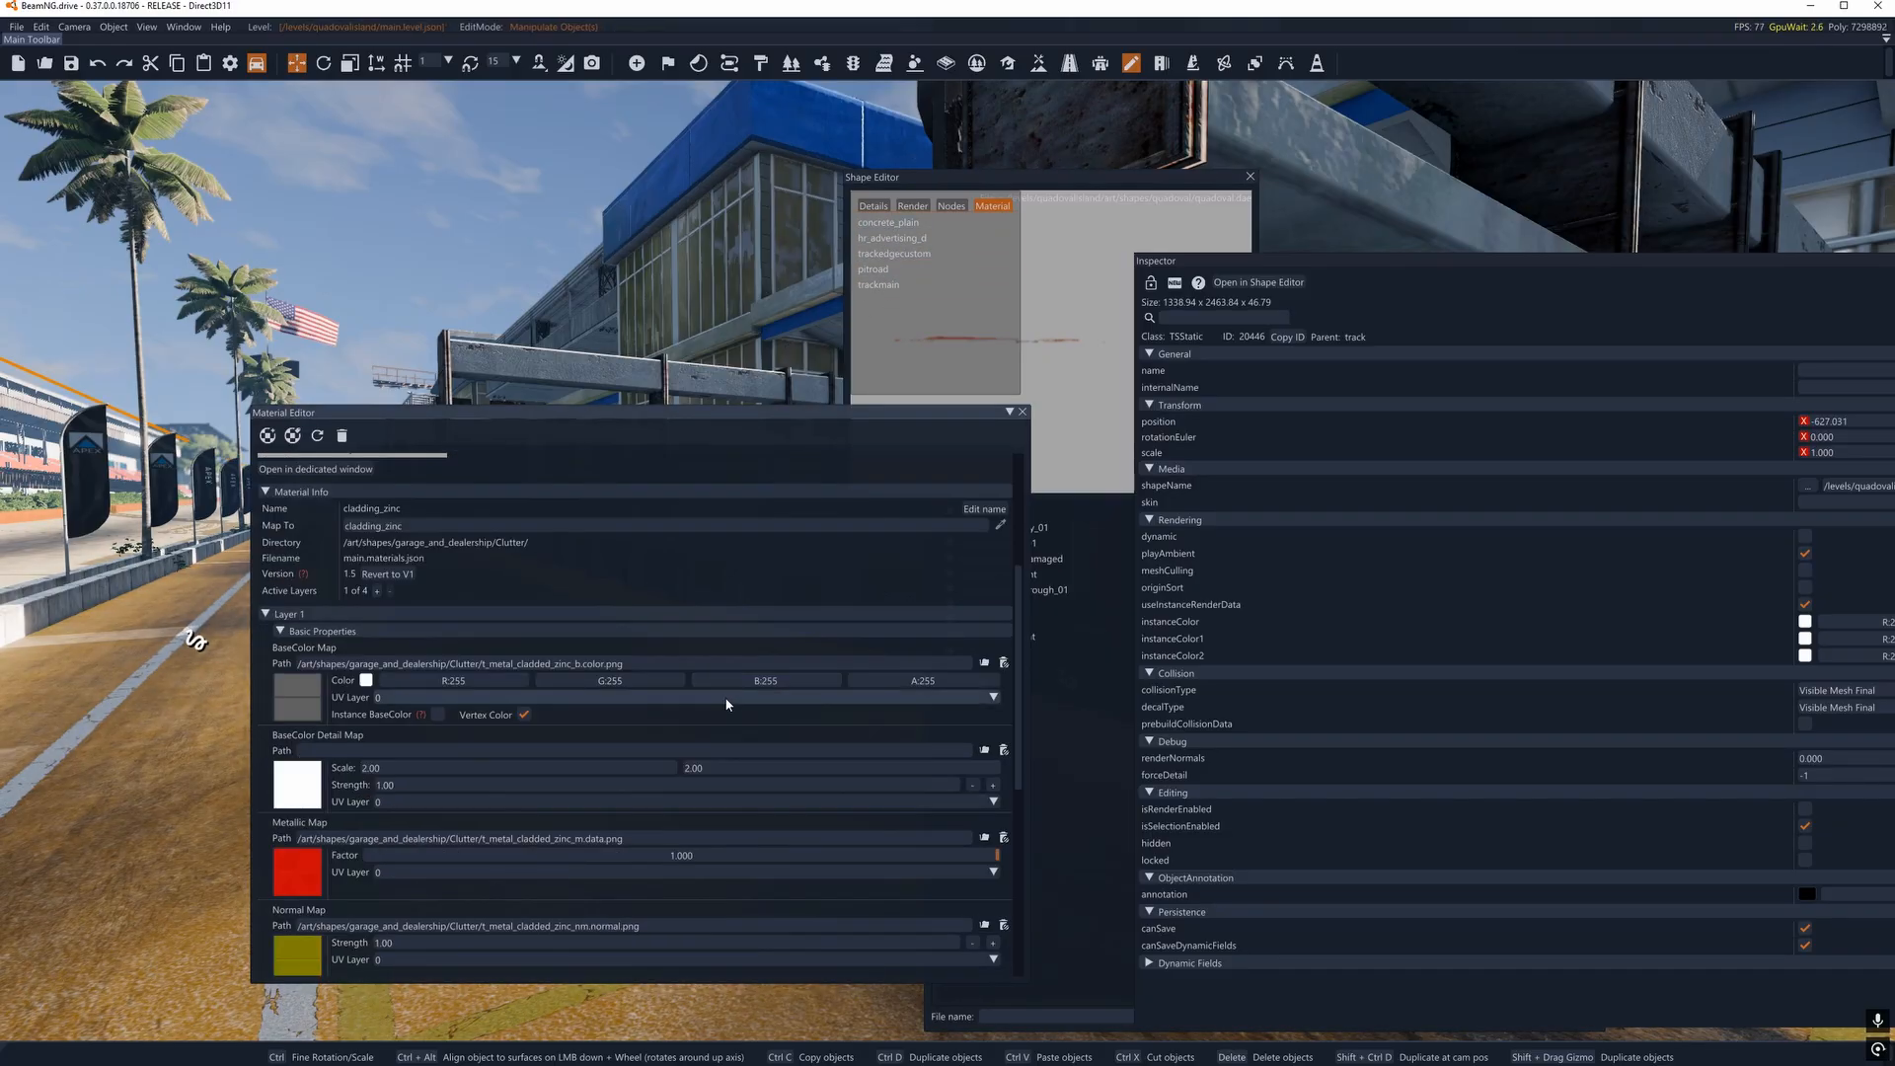
pyautogui.scroll(5, 1020, 433)
pyautogui.click(1022, 412)
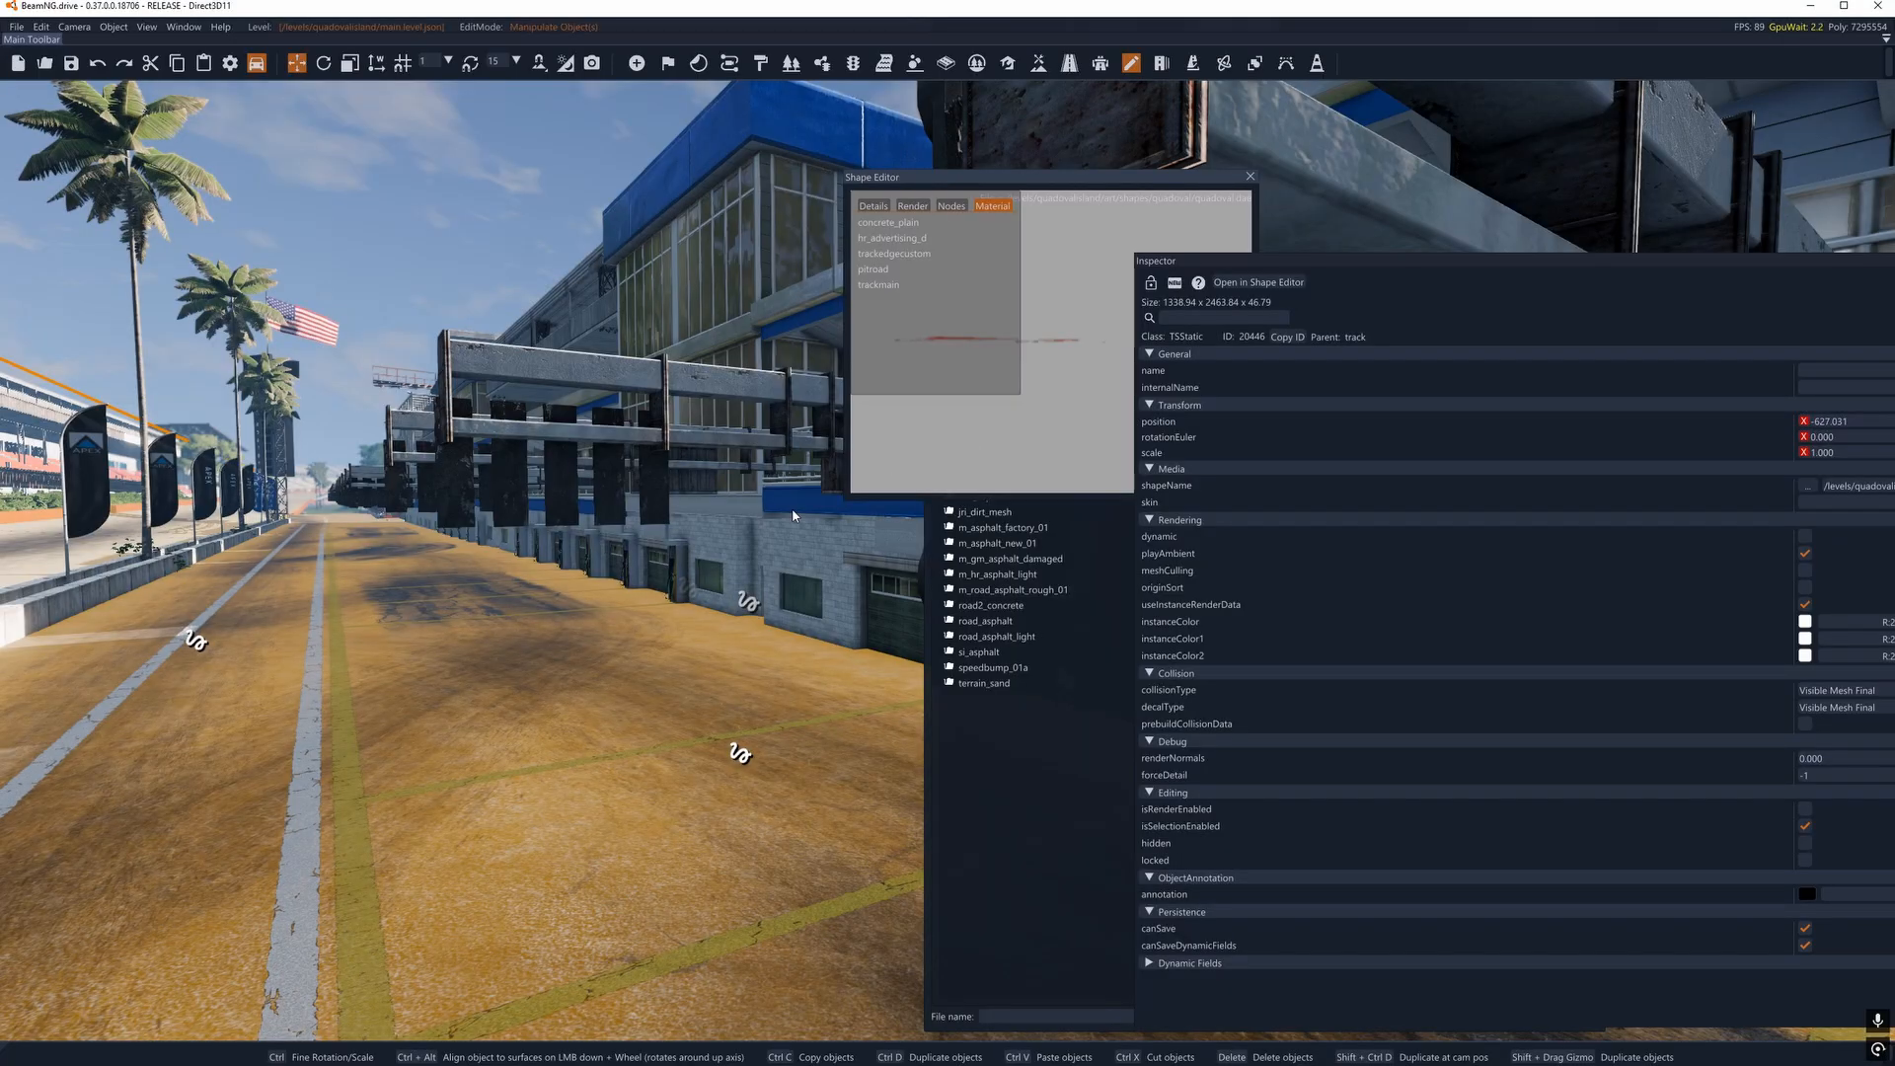
# Look along the pit lane, close the Shape Editor and Inspector windows, and move the file dialog aside.
pyautogui.moveTo(793, 509); pyautogui.dragTo(726, 533, button='right')
pyautogui.click(528, 196)
pyautogui.moveTo(561, 348); pyautogui.dragTo(385, 367, button='right')
pyautogui.press('w')
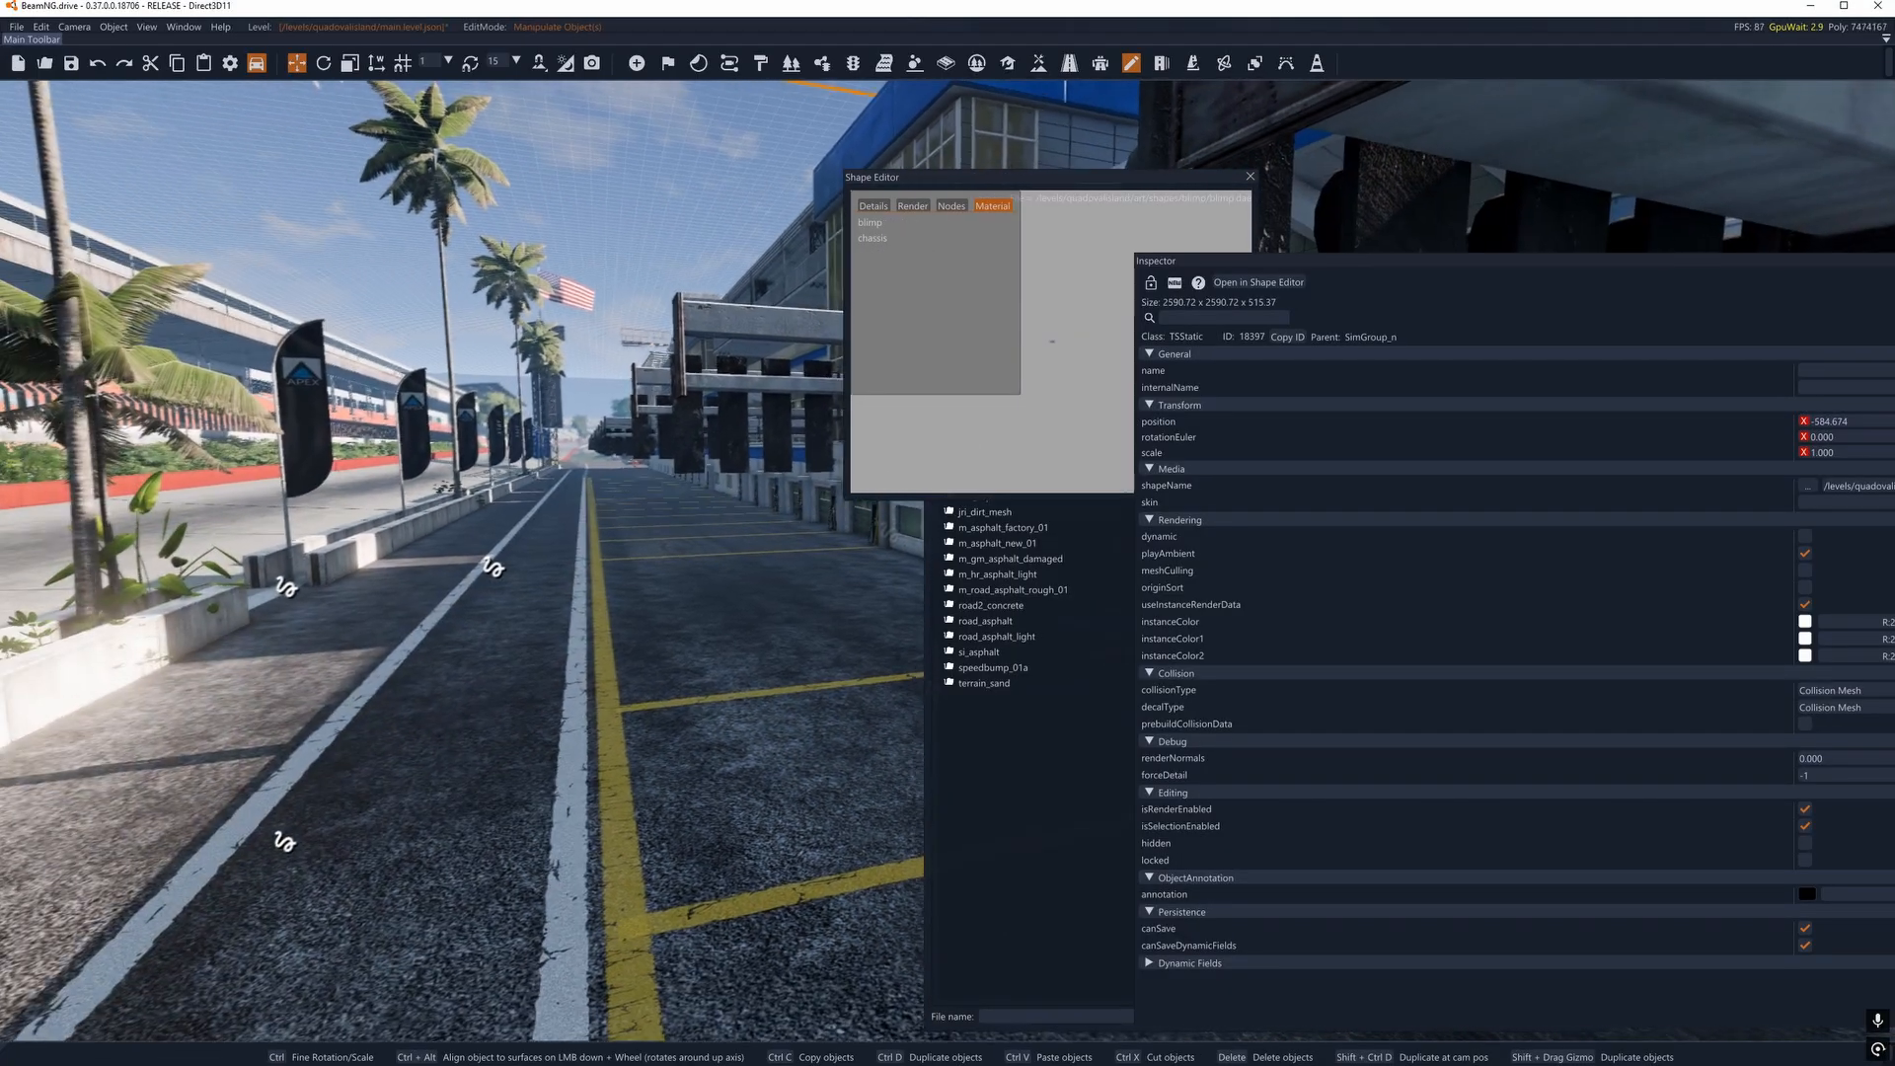
pyautogui.moveTo(671, 485); pyautogui.dragTo(642, 486, button='right')
pyautogui.click(1250, 178)
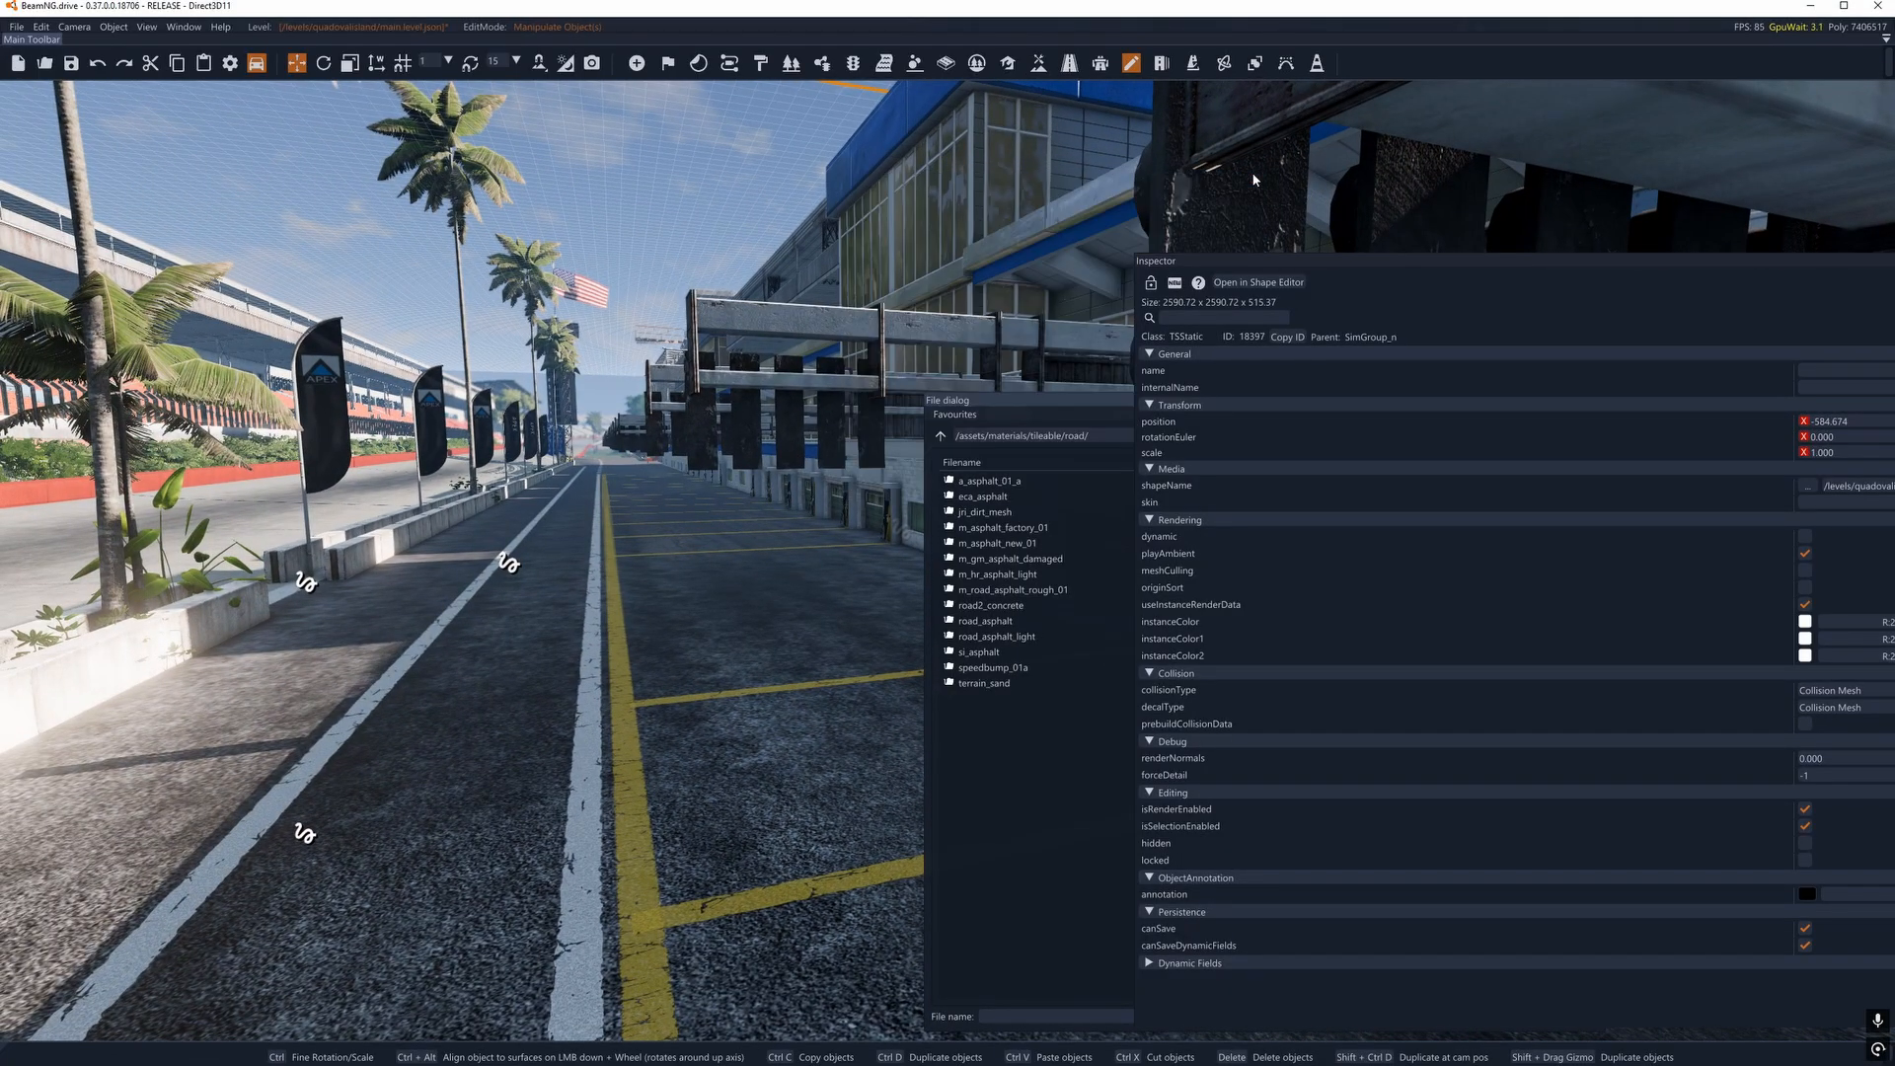
pyautogui.moveTo(1466, 268); pyautogui.dragTo(1321, 251)
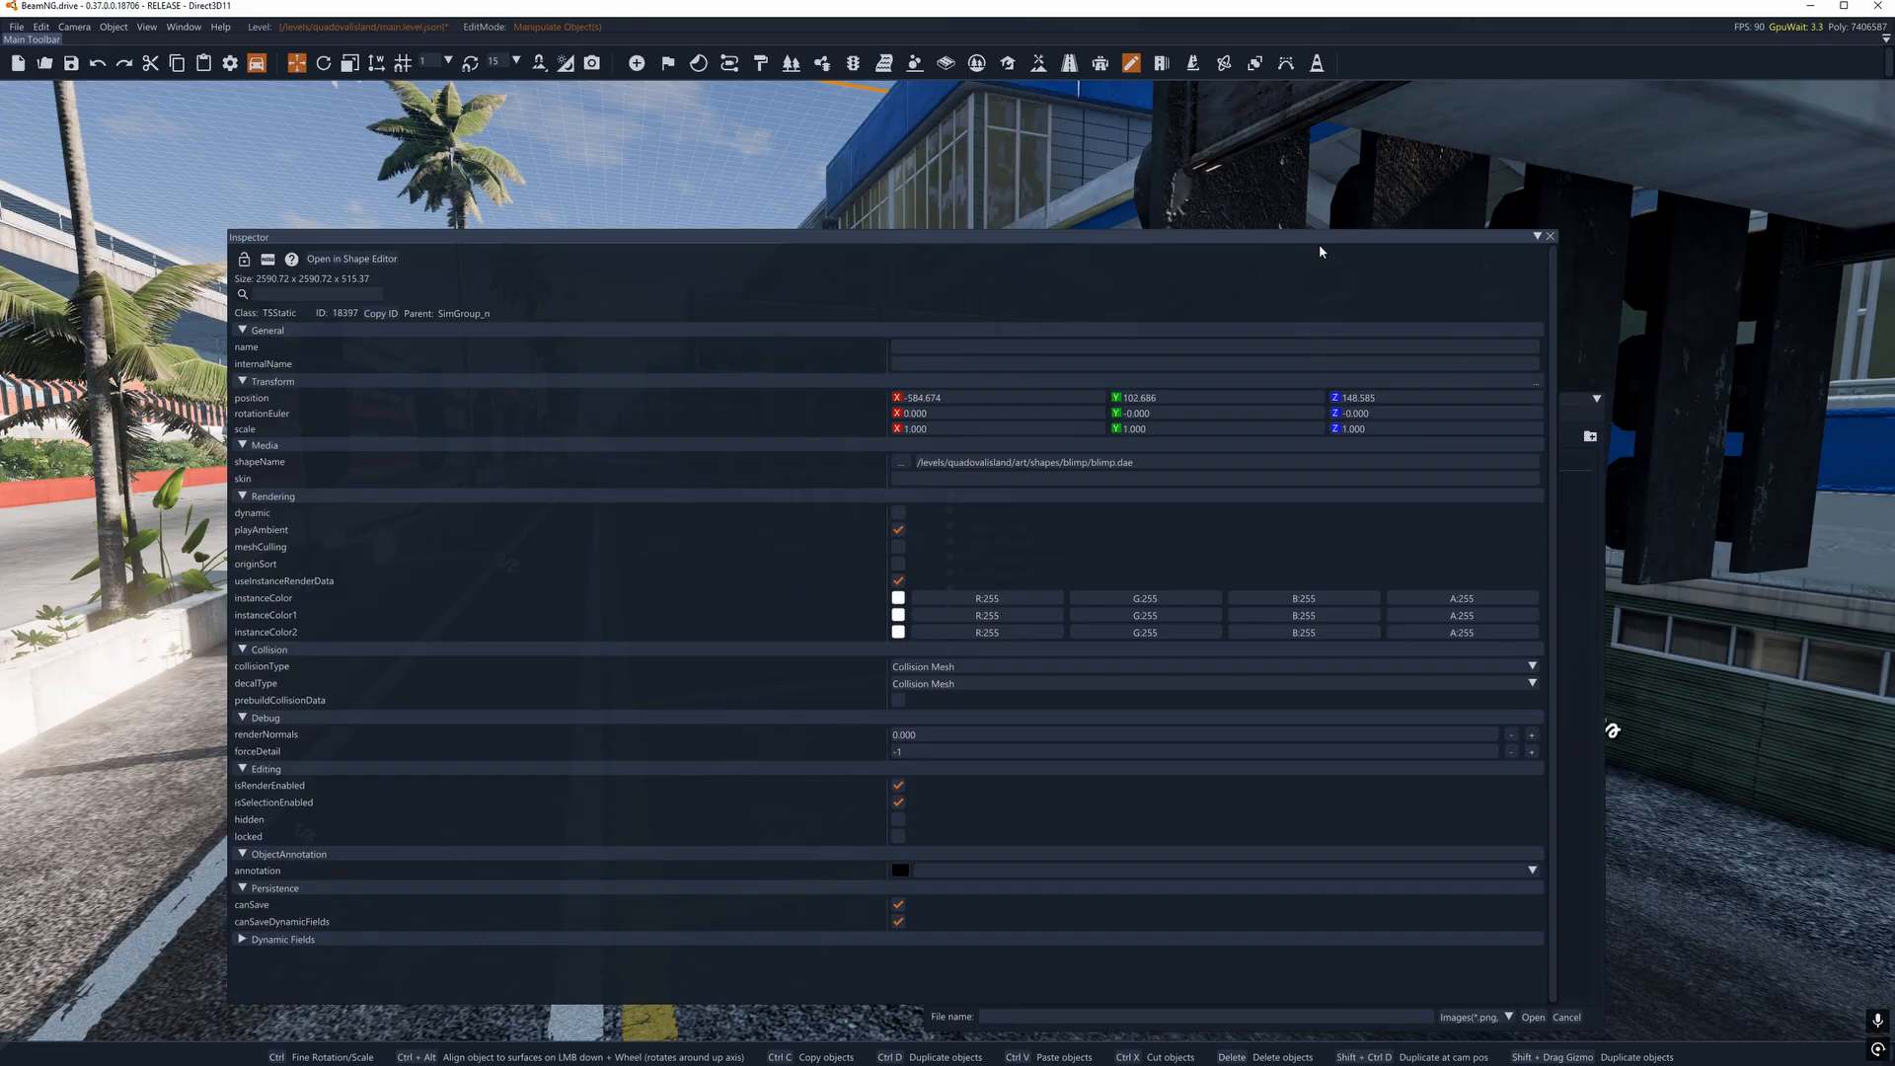
pyautogui.click(1551, 237)
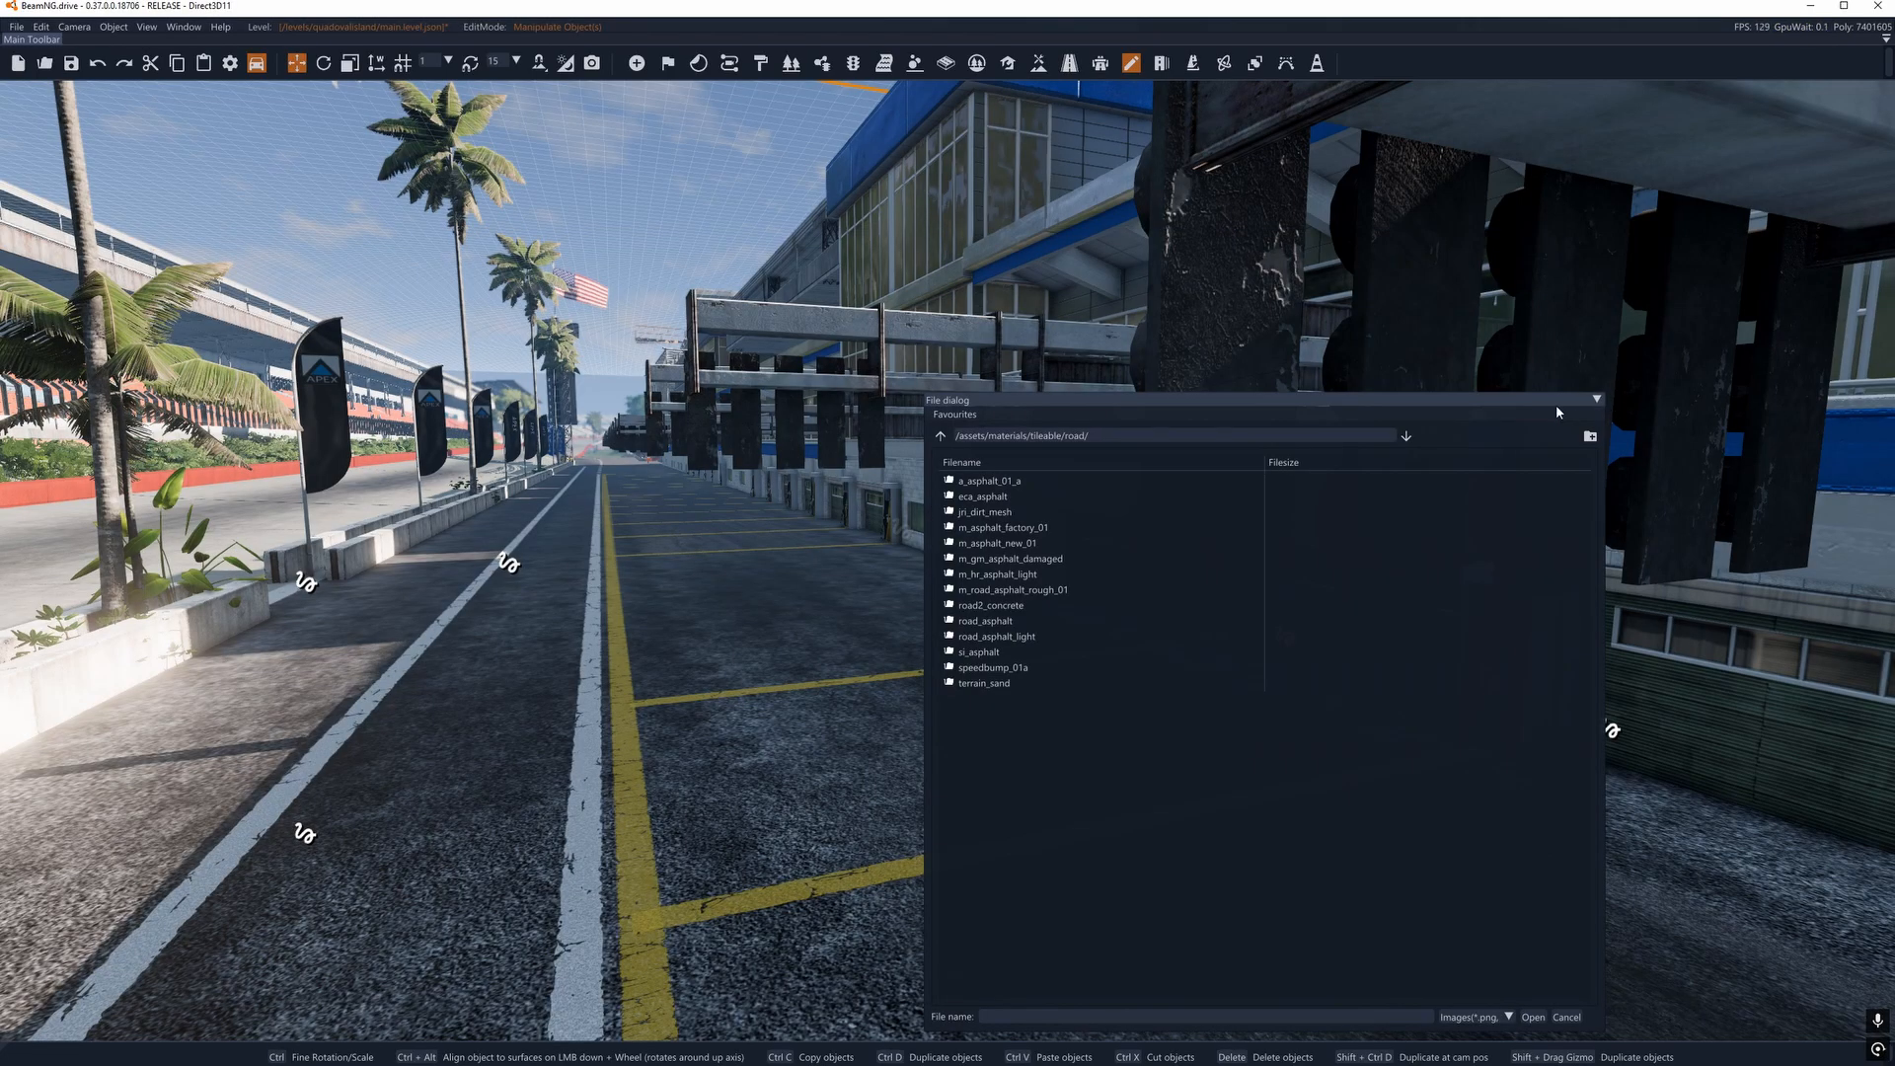
pyautogui.moveTo(1193, 401); pyautogui.dragTo(1241, 388)
# Fly the camera from the pit lane out over the main straight and select the grandstand beside it.
pyautogui.moveTo(735, 489); pyautogui.dragTo(541, 574, button='right')
pyautogui.press('s')
pyautogui.press('w')
pyautogui.scroll(3, 682, 464)
pyautogui.press('w')
pyautogui.press('w')
pyautogui.press('s')
pyautogui.click(541, 574)
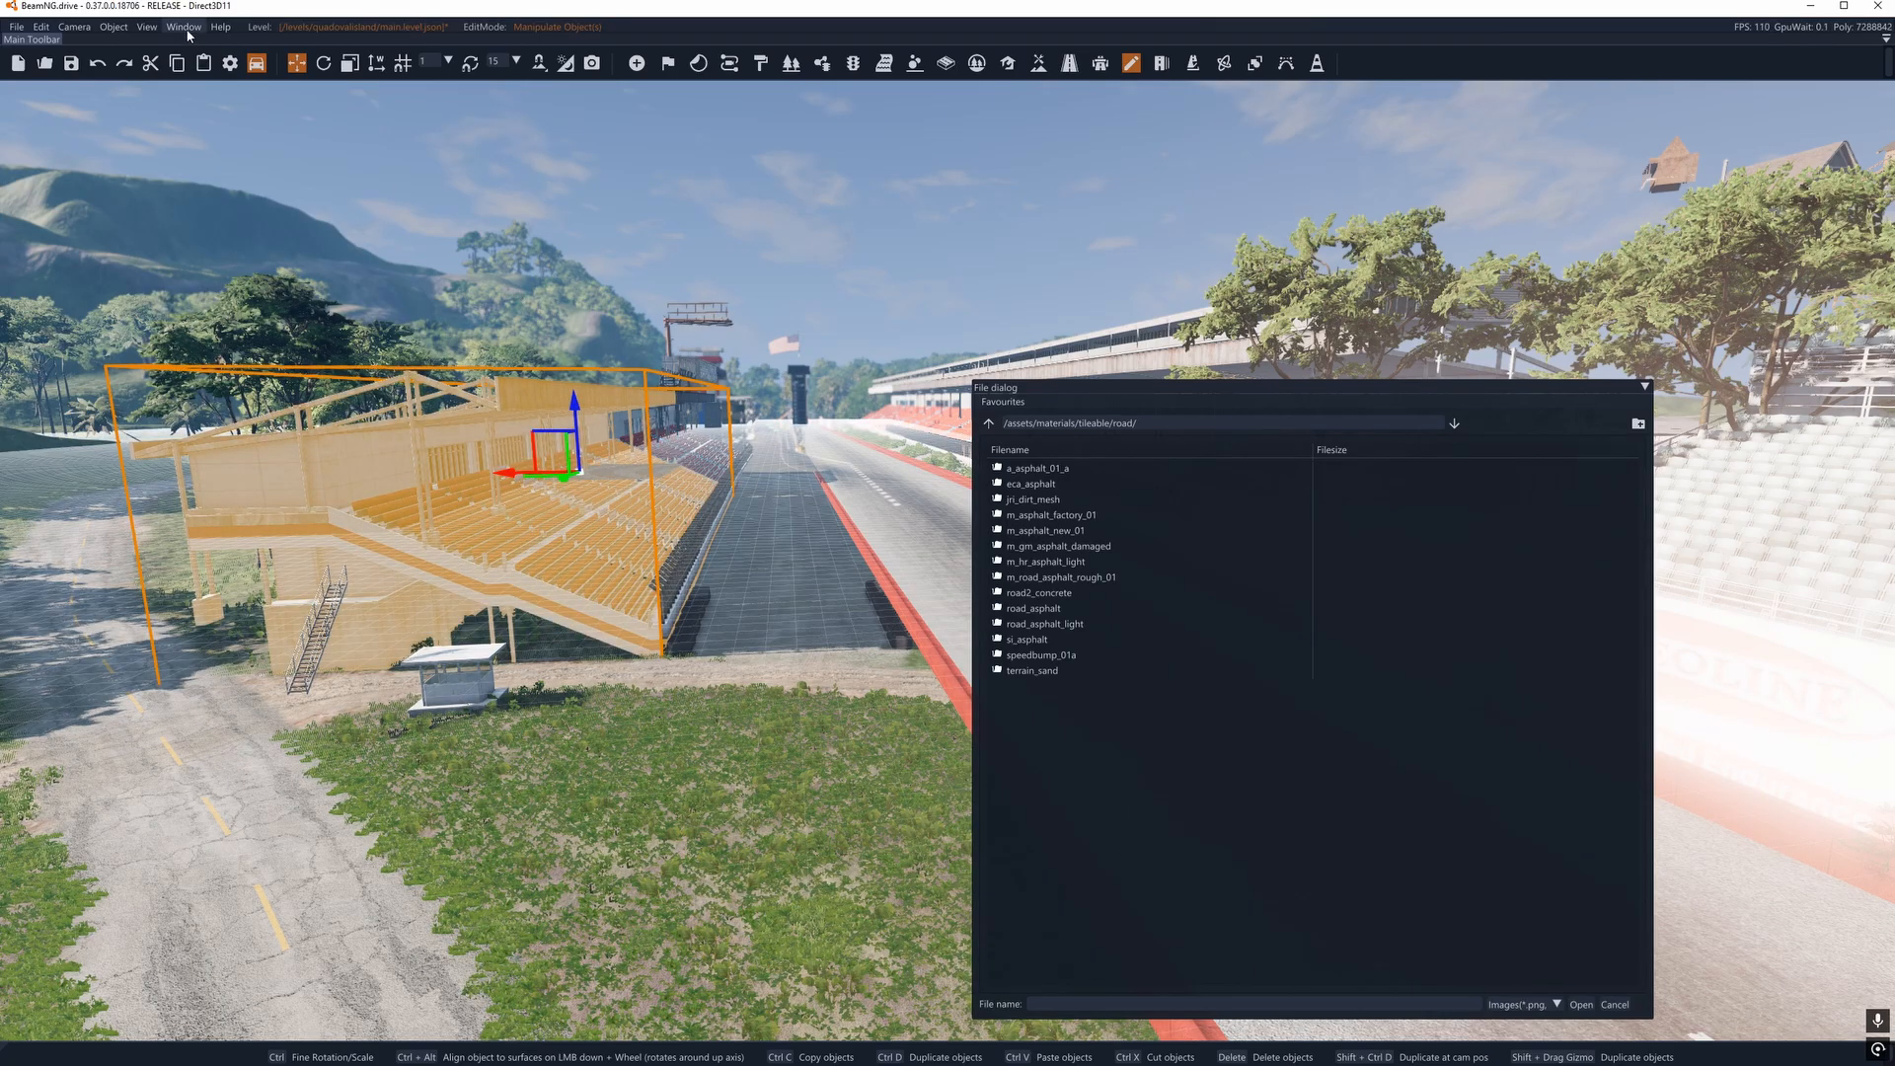
# Switch to File Explorer and open the assets\materials folder inside BeamNG.drive's content folder.
pyautogui.hotkey('alt', 'Tab')
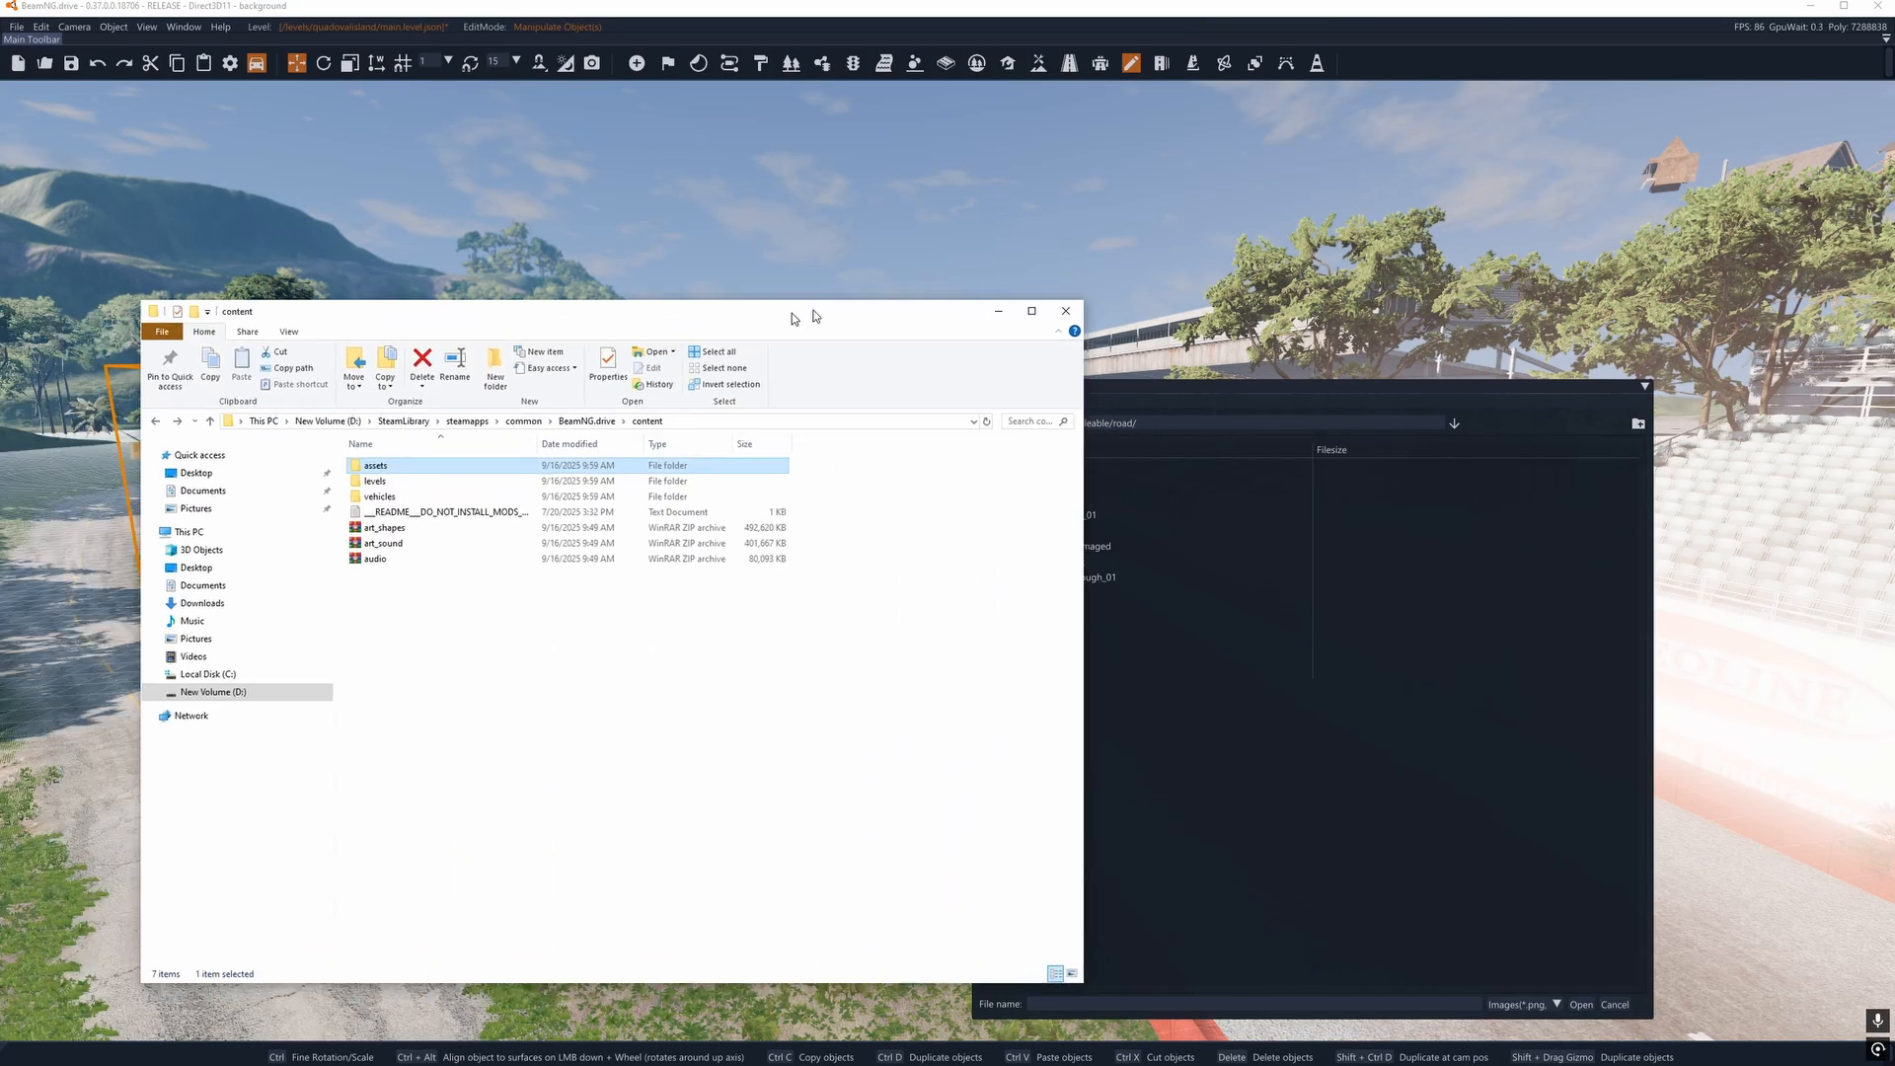
pyautogui.moveTo(794, 318); pyautogui.dragTo(904, 302)
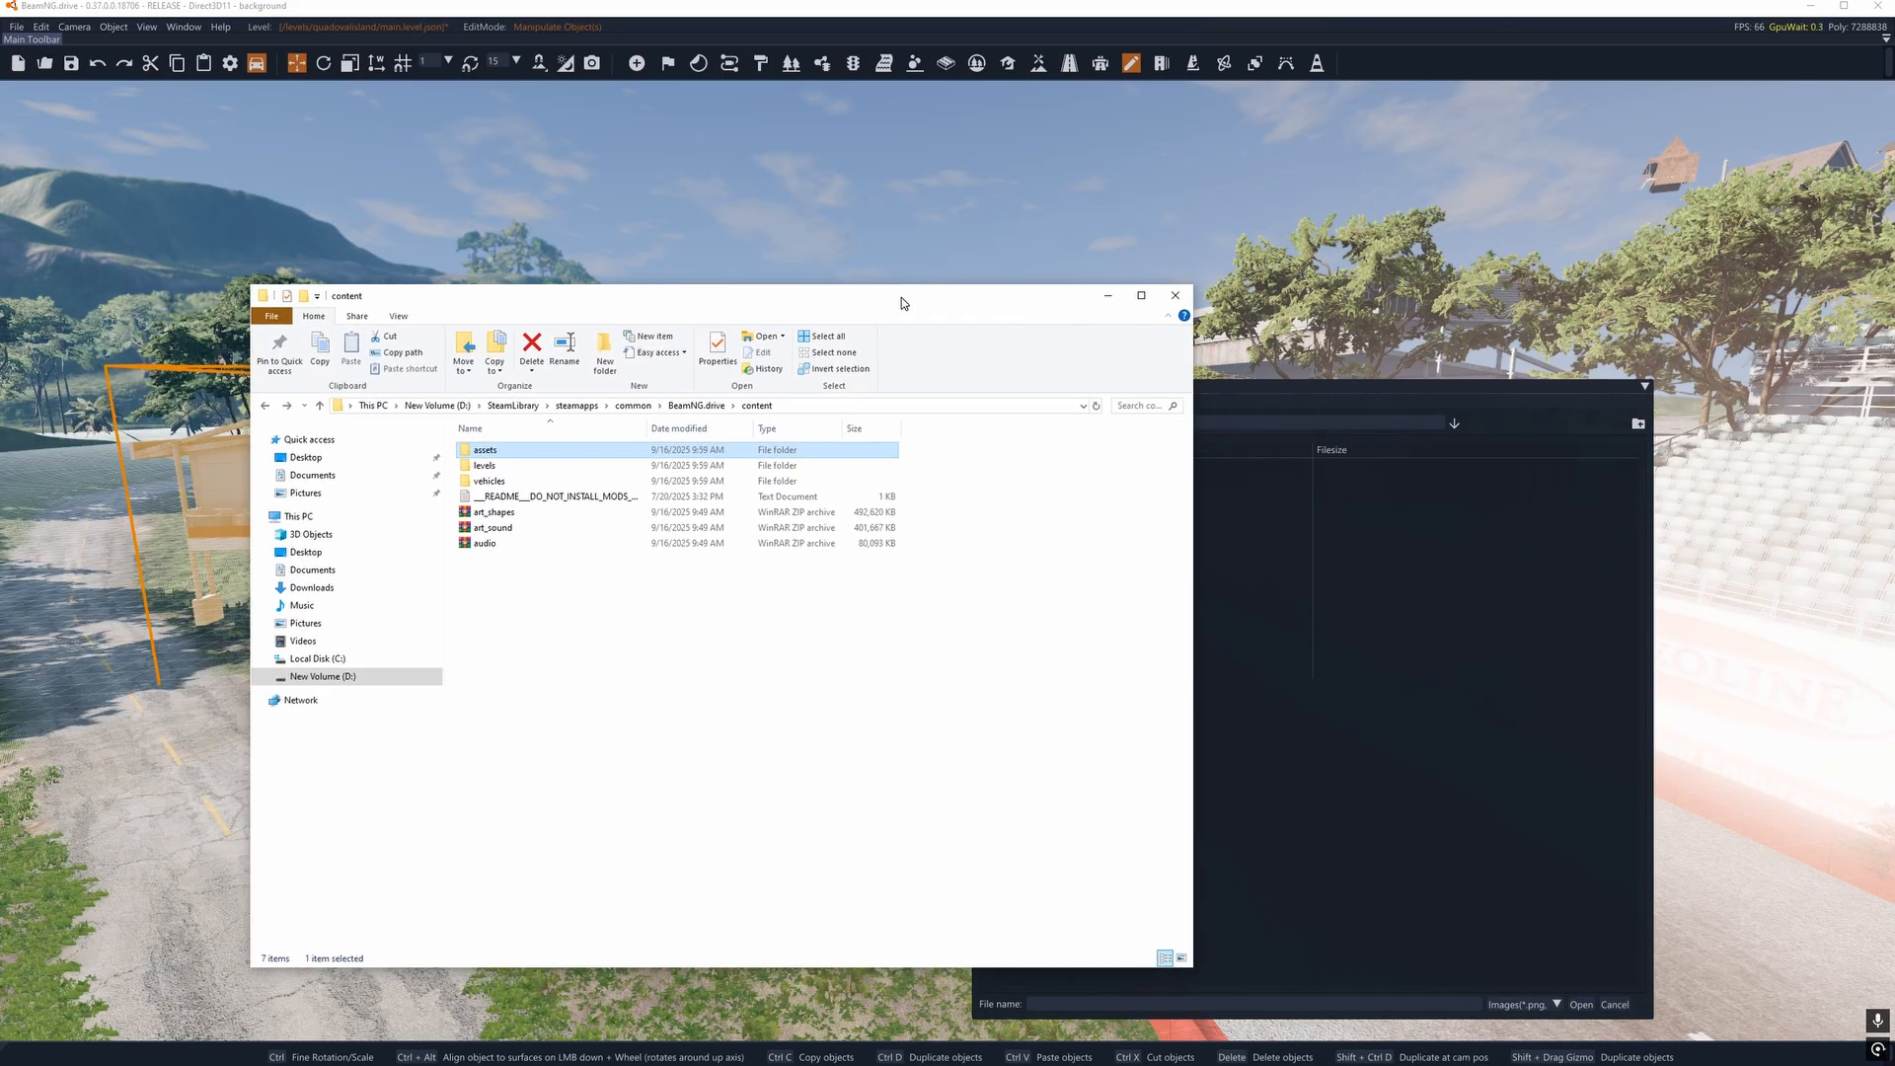
pyautogui.doubleClick(487, 450)
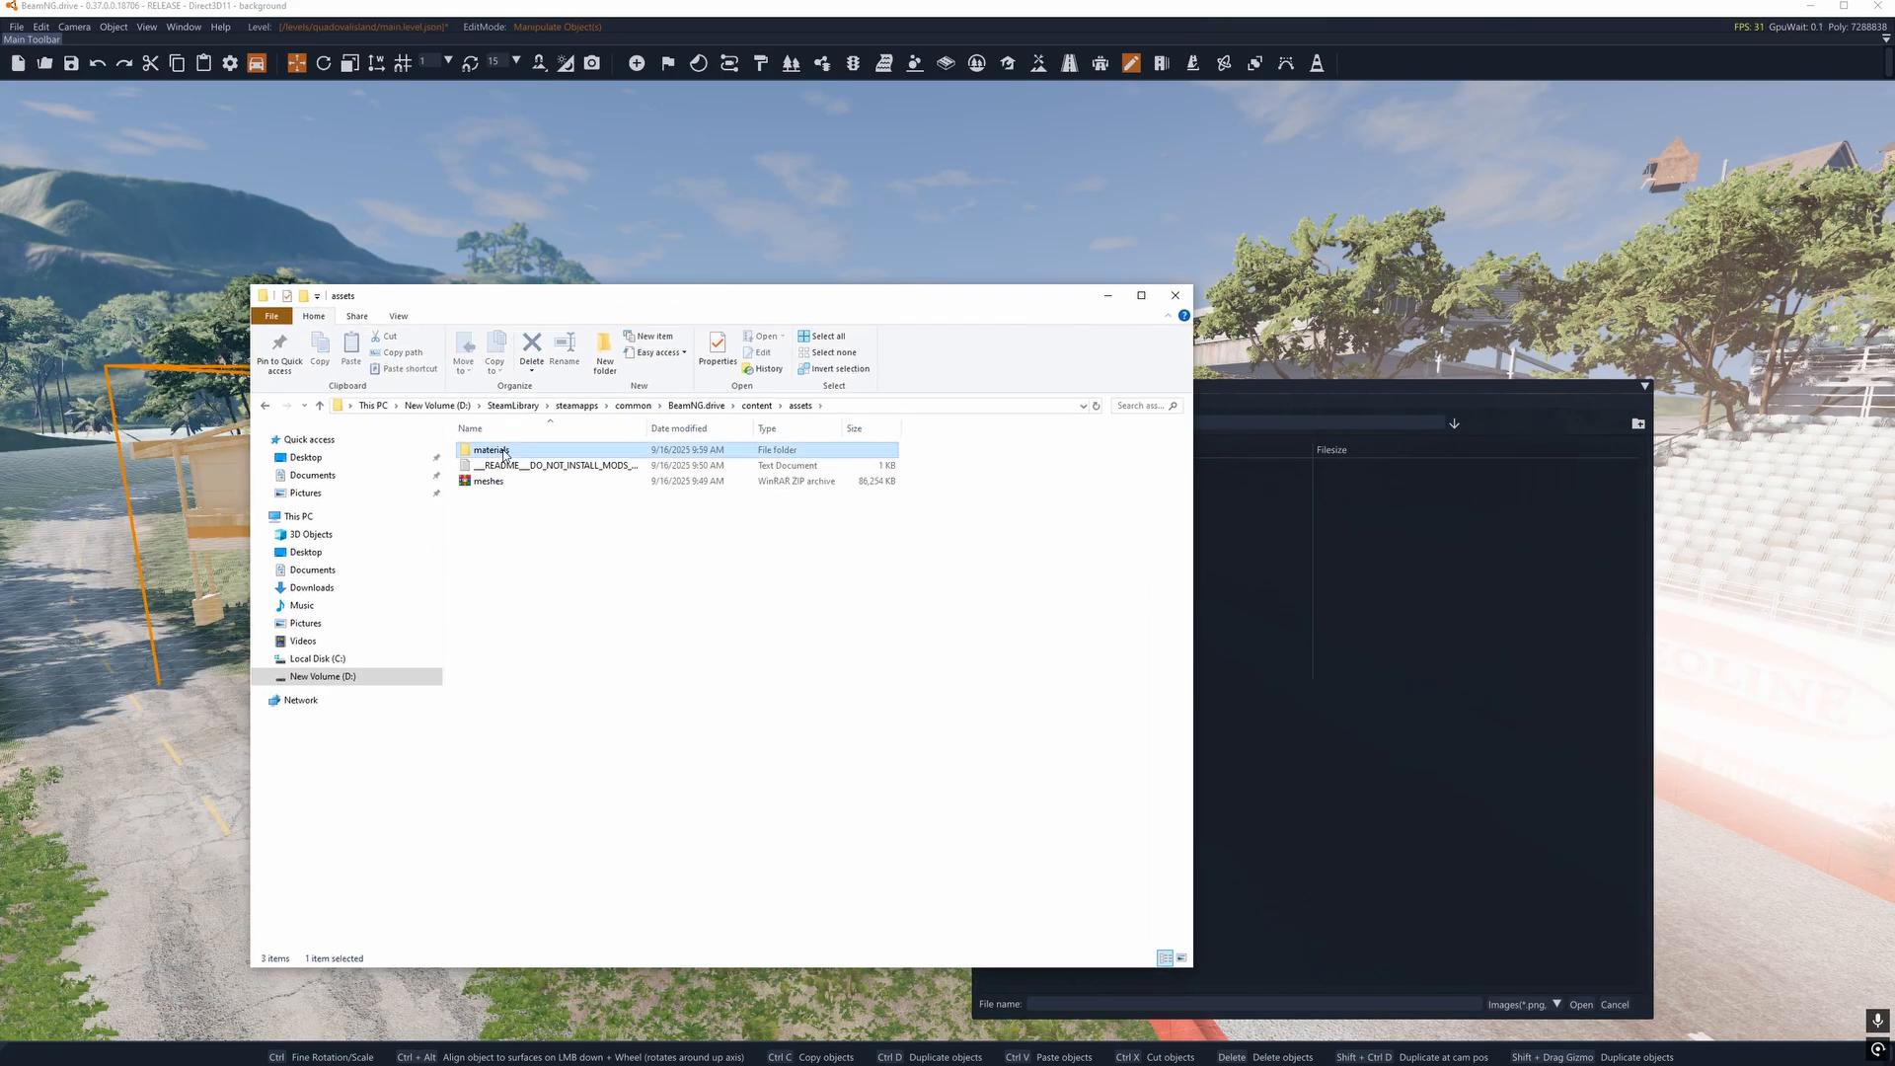
pyautogui.doubleClick(499, 450)
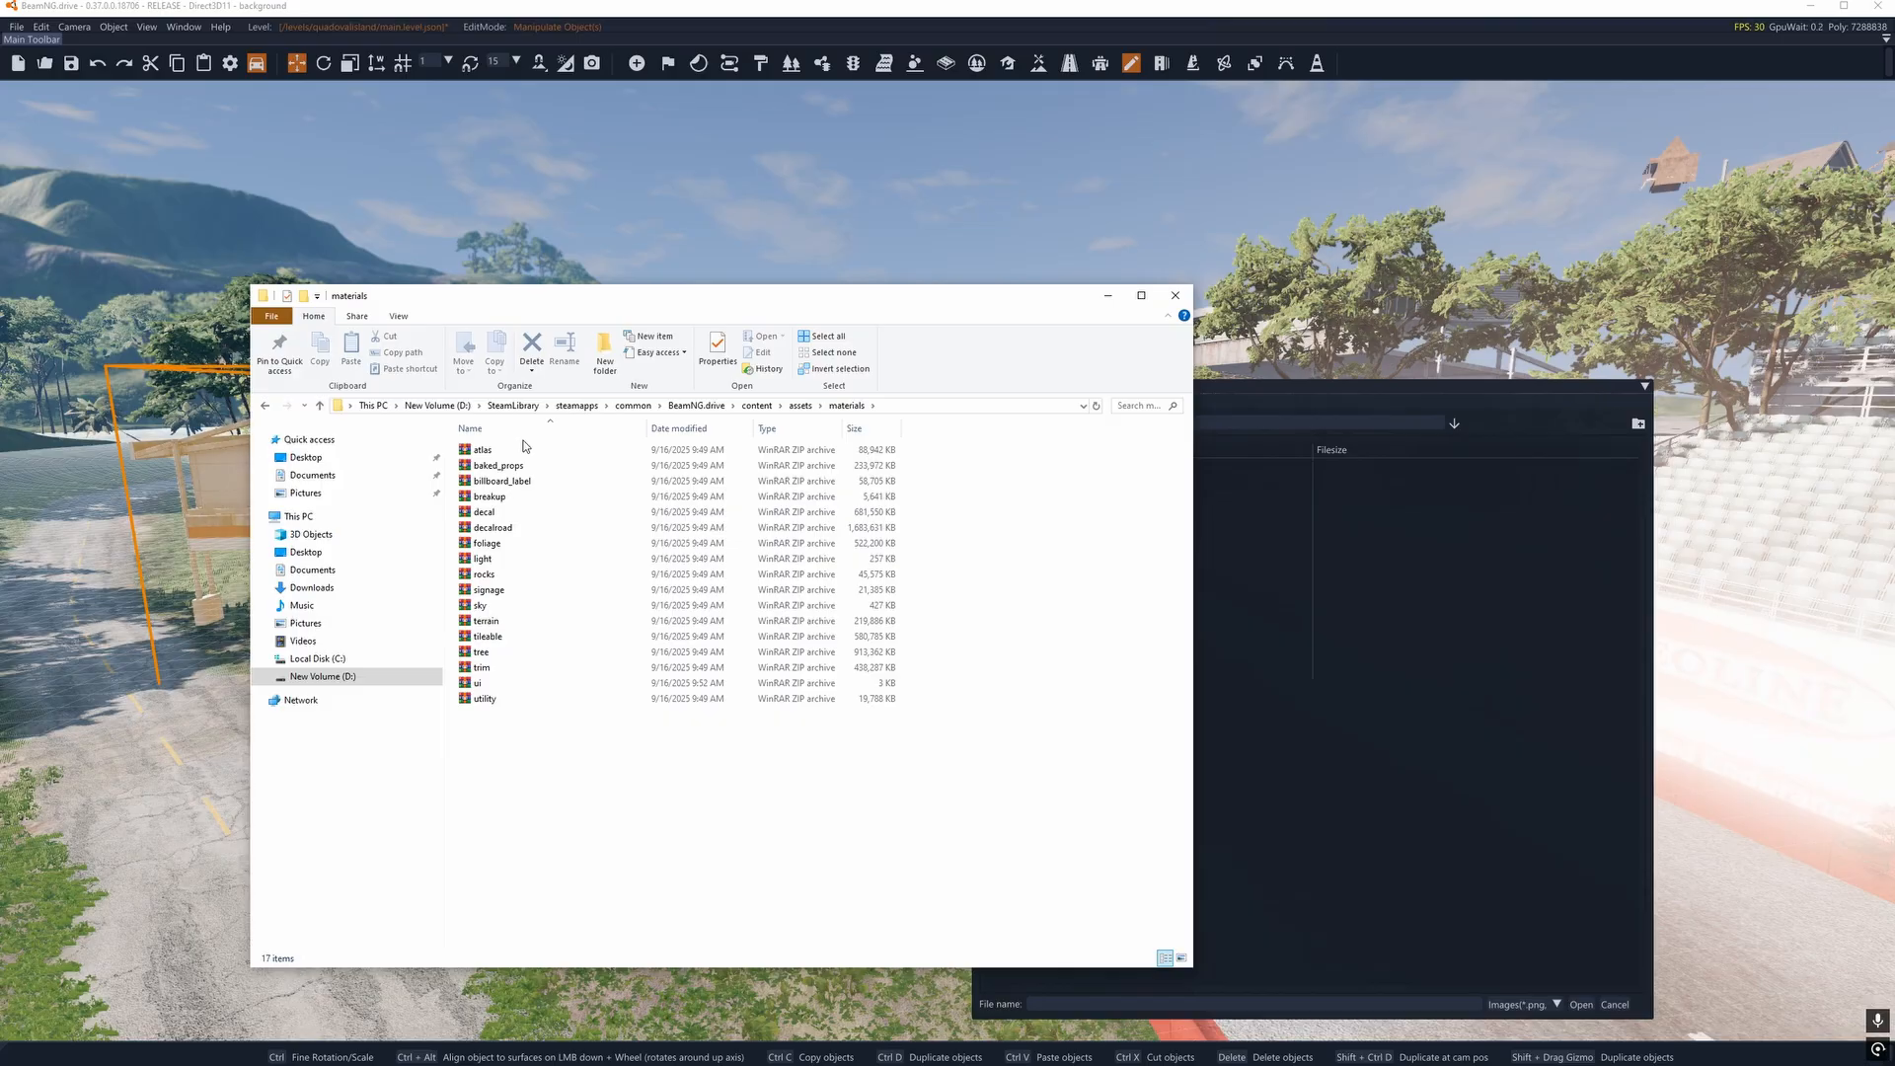
# Move the materials folder window out of the way and highlight Automation Test Track in the Freeroam map list.
pyautogui.moveTo(517, 303); pyautogui.dragTo(1222, 110)
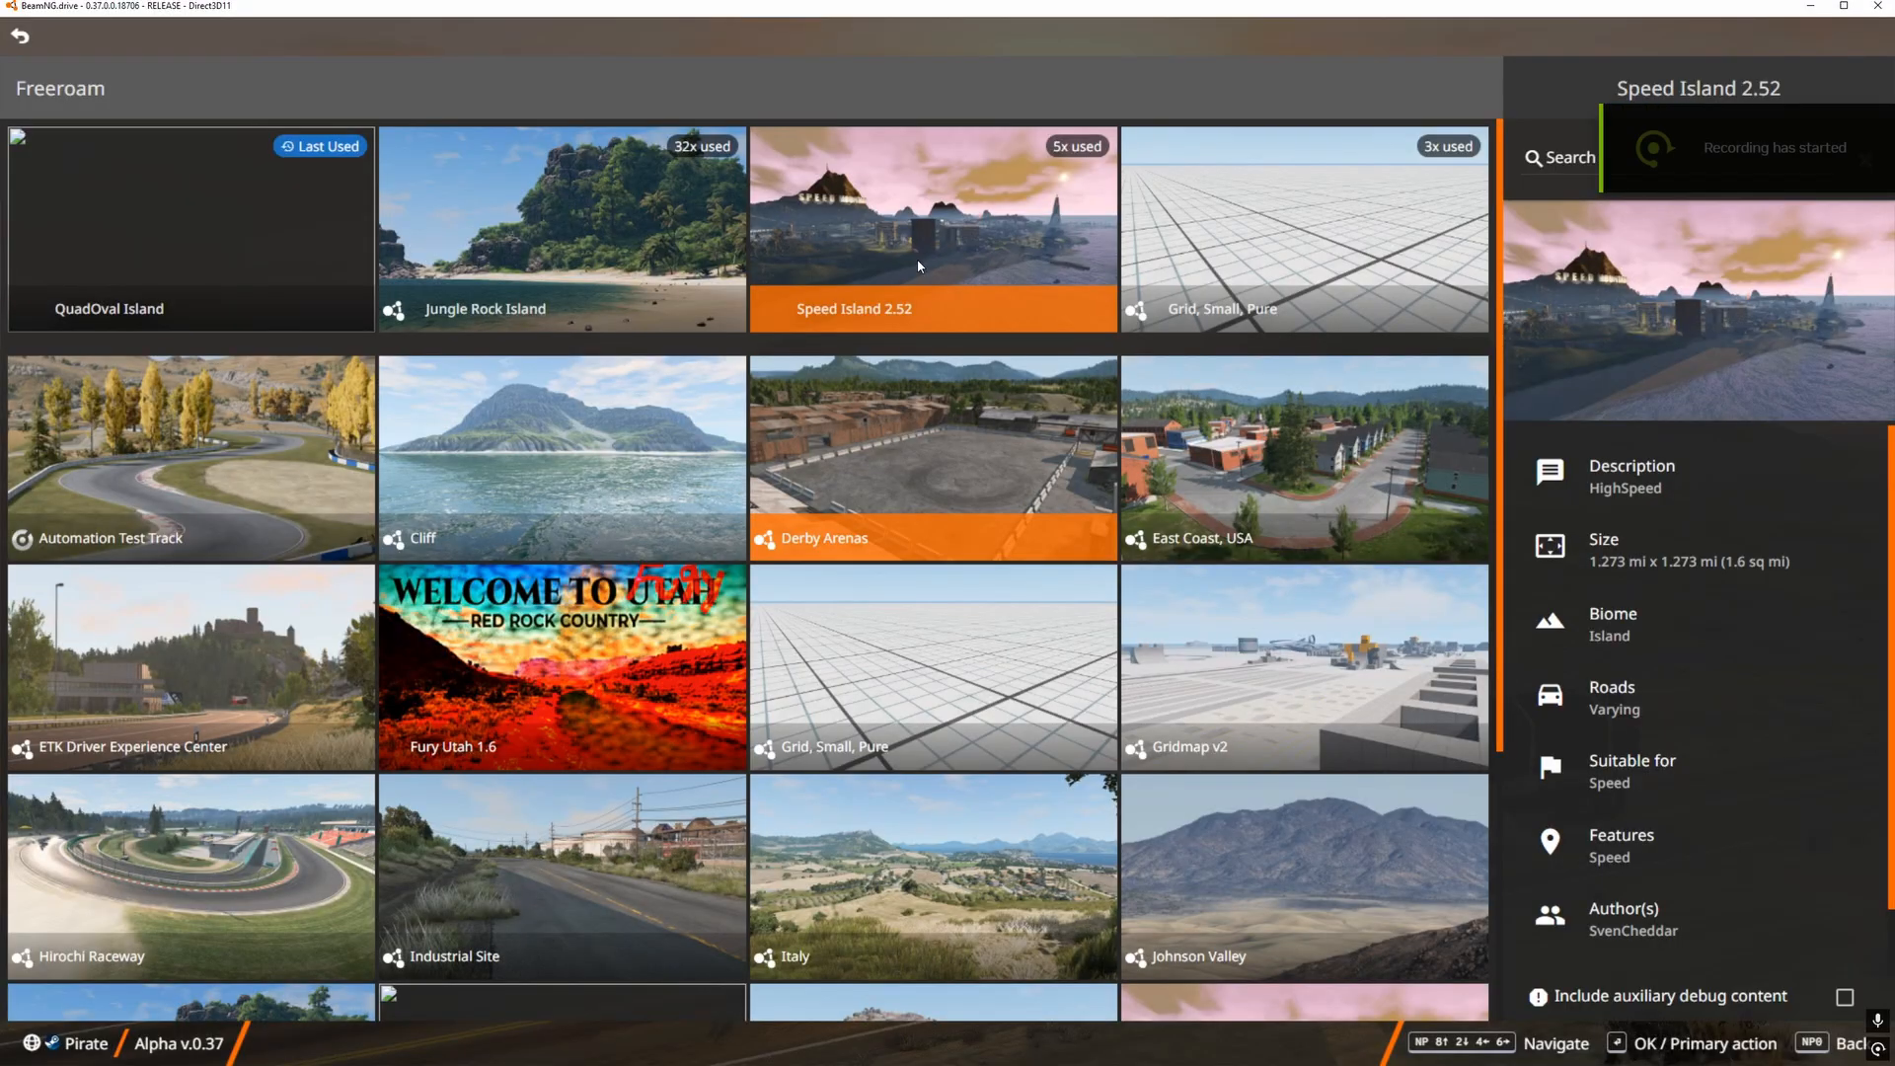
pyautogui.press('Down')
pyautogui.press('Left')
pyautogui.press('Left')
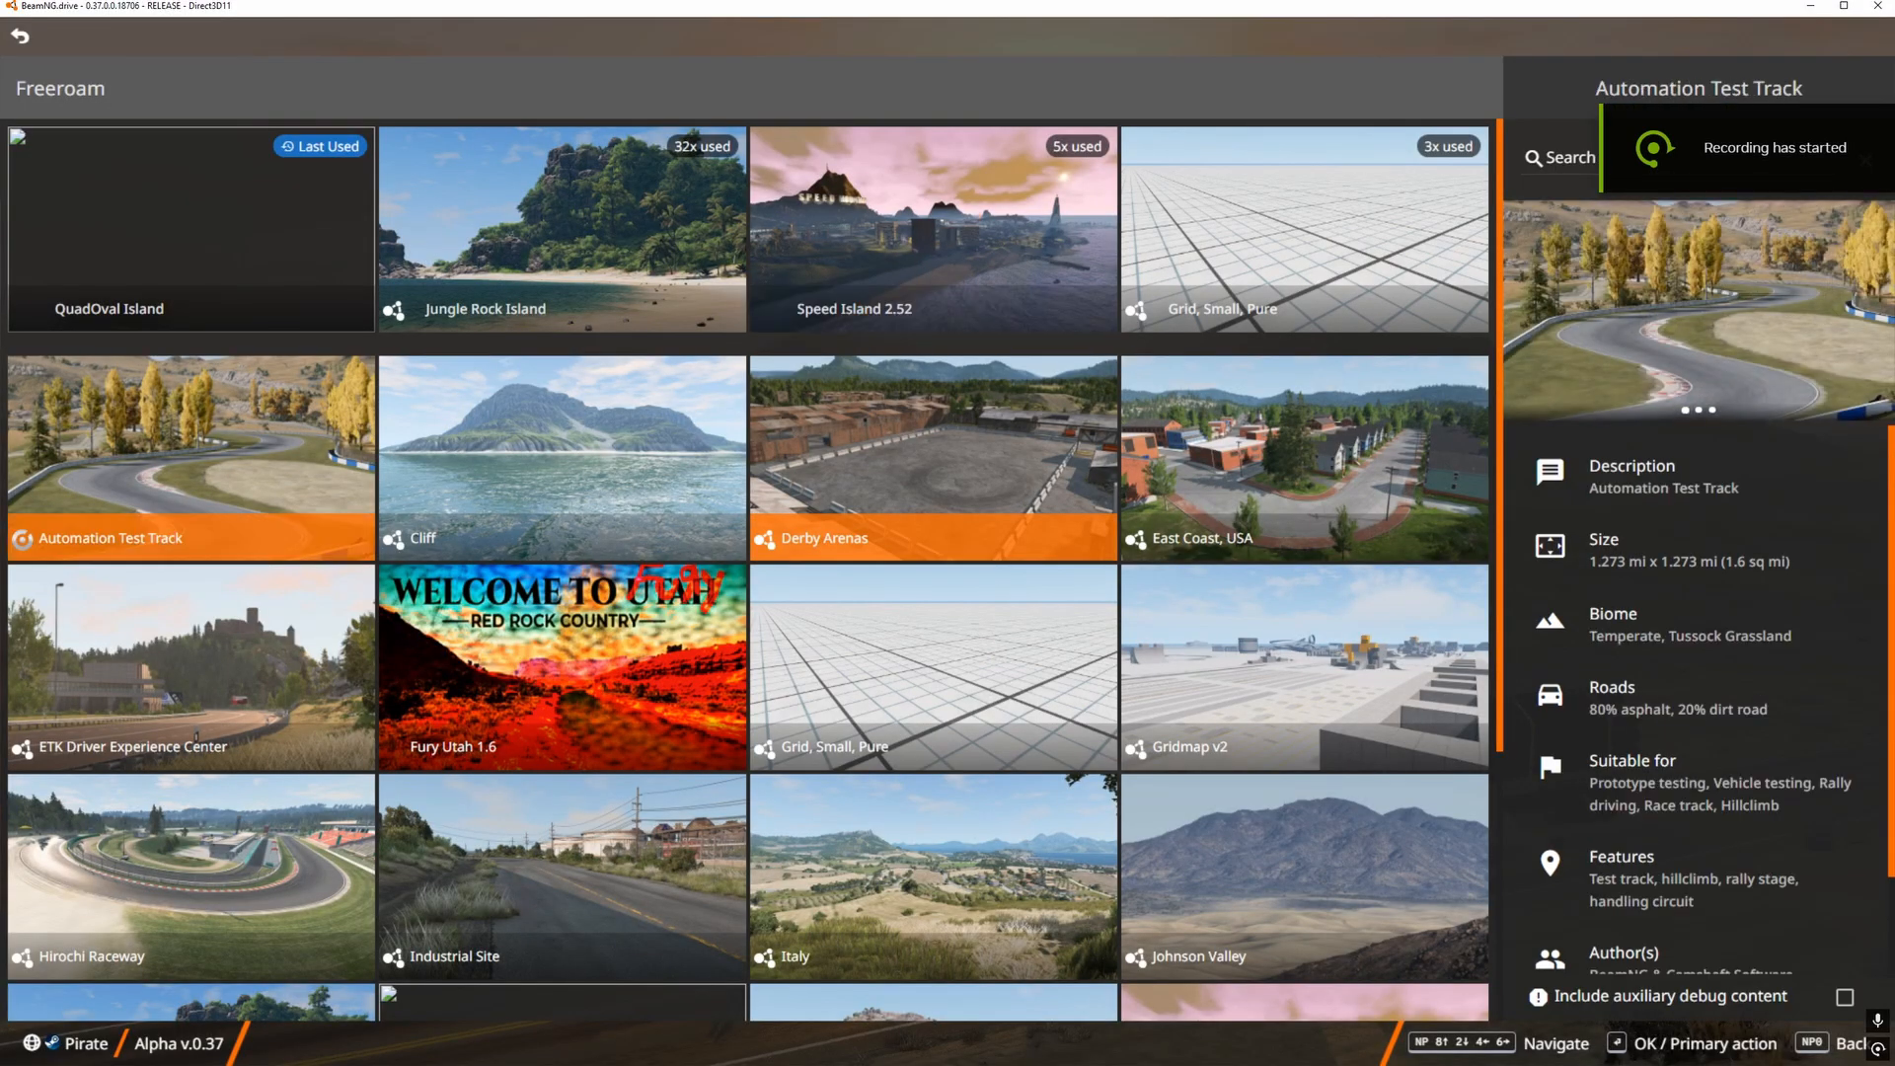
# Go up to the AppData BeamNG folder in File Explorer, open BeamNG.drive\current\mods\repo to view the mod archives, and minimize the window.
pyautogui.click(954, 526)
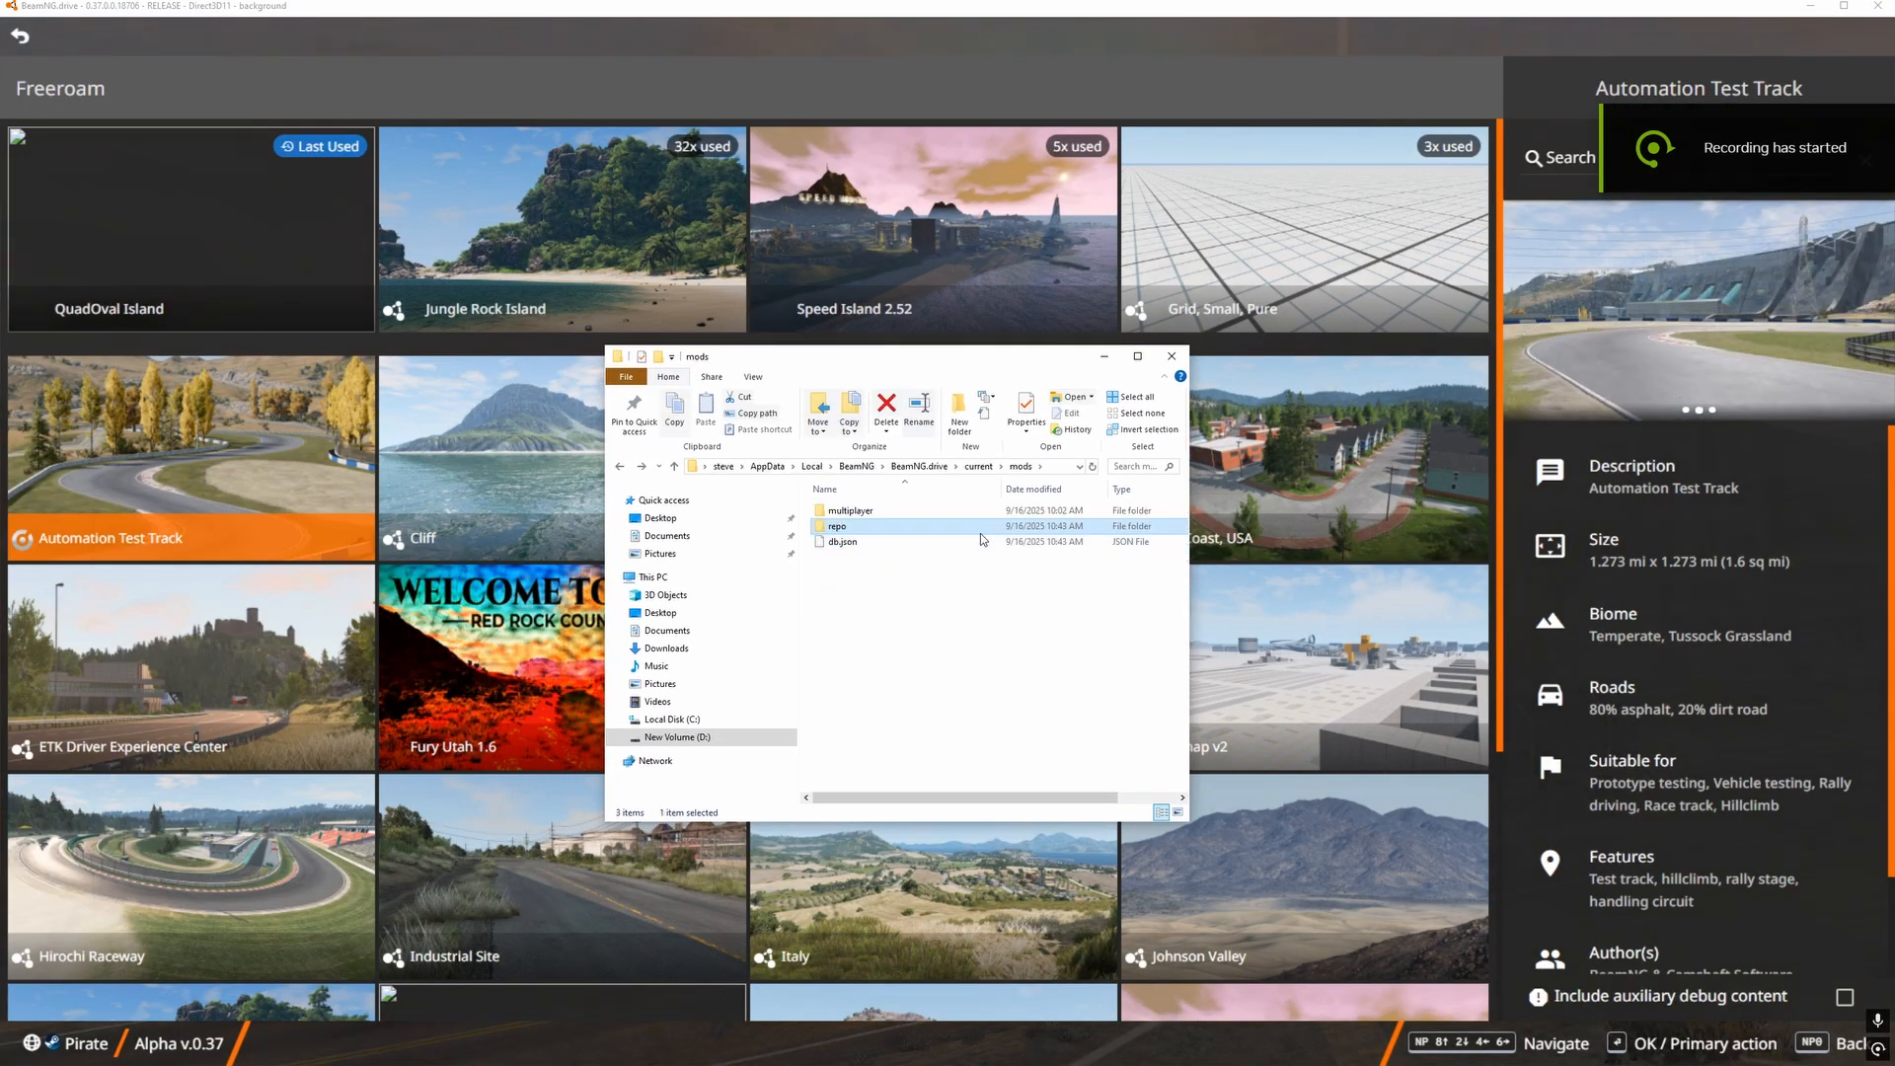
pyautogui.hotkey('alt', 'Up')
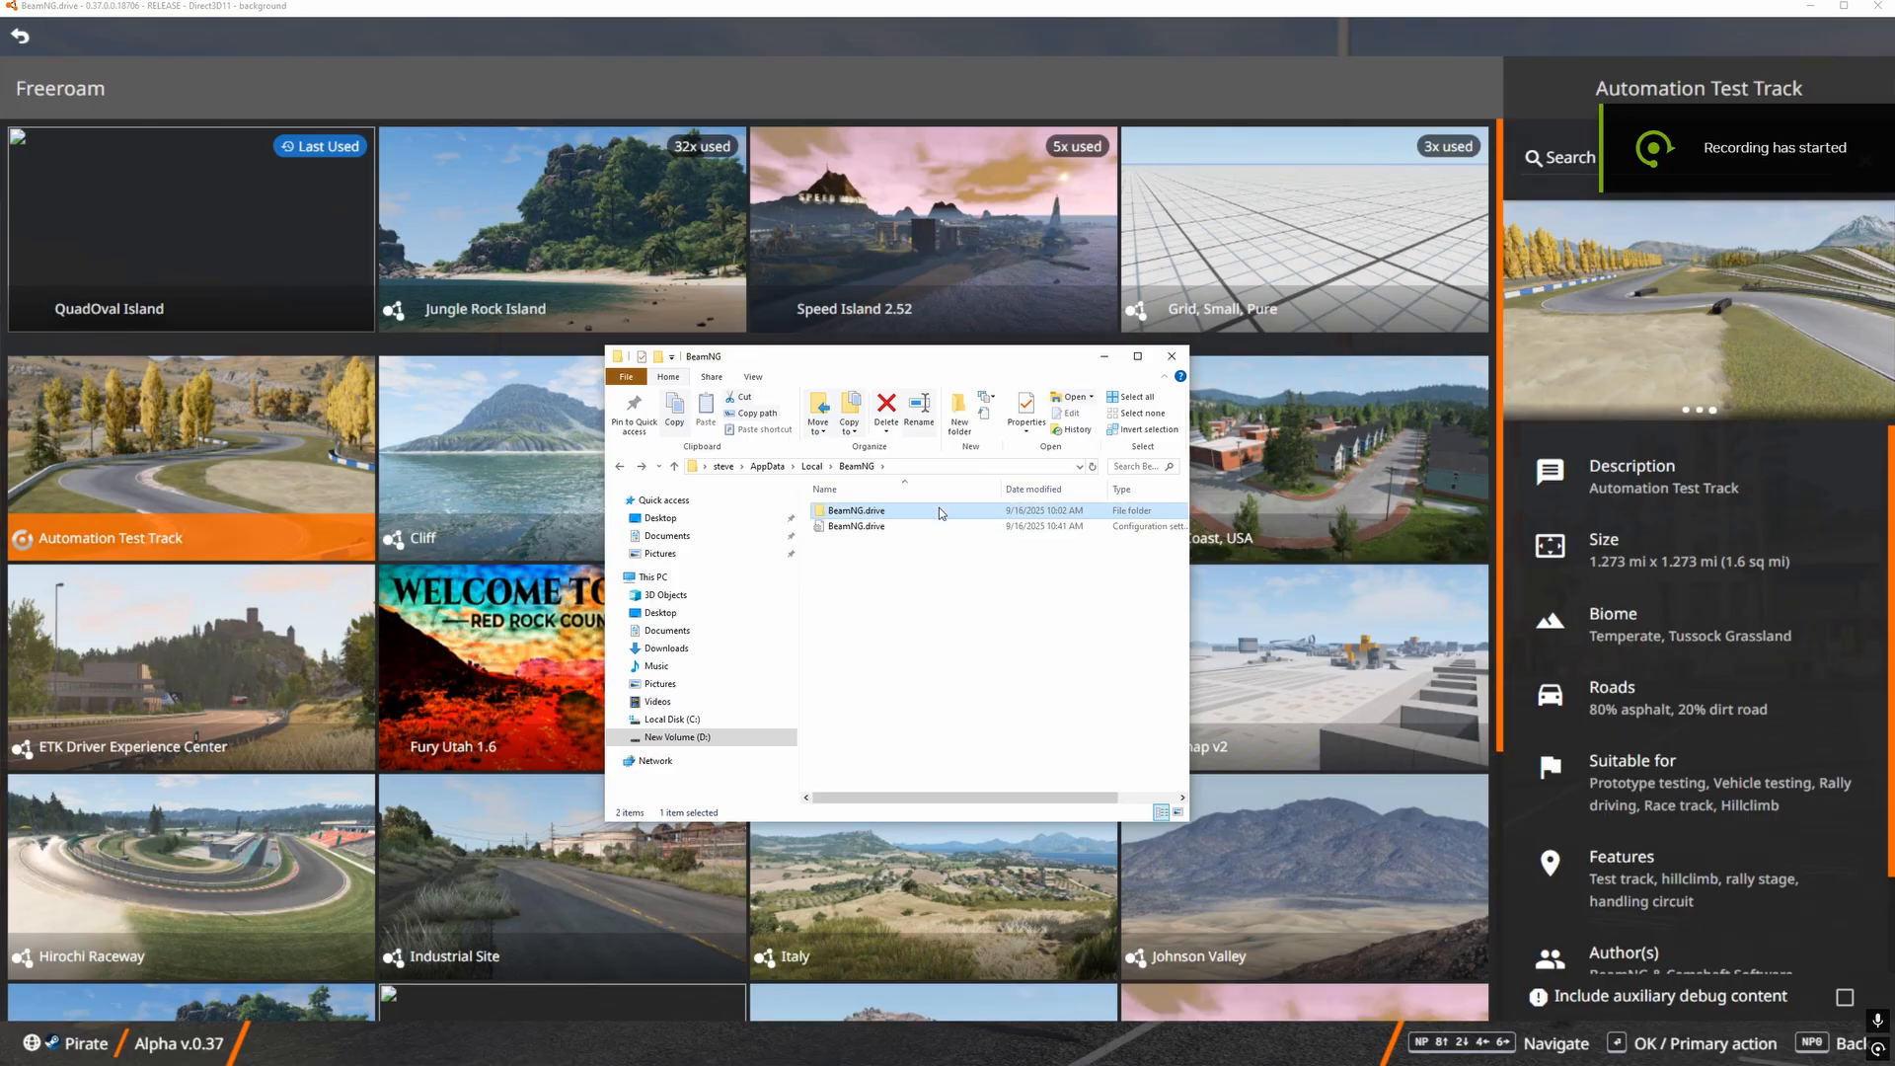
pyautogui.hotkey('alt', 'Up')
pyautogui.doubleClick(847, 605)
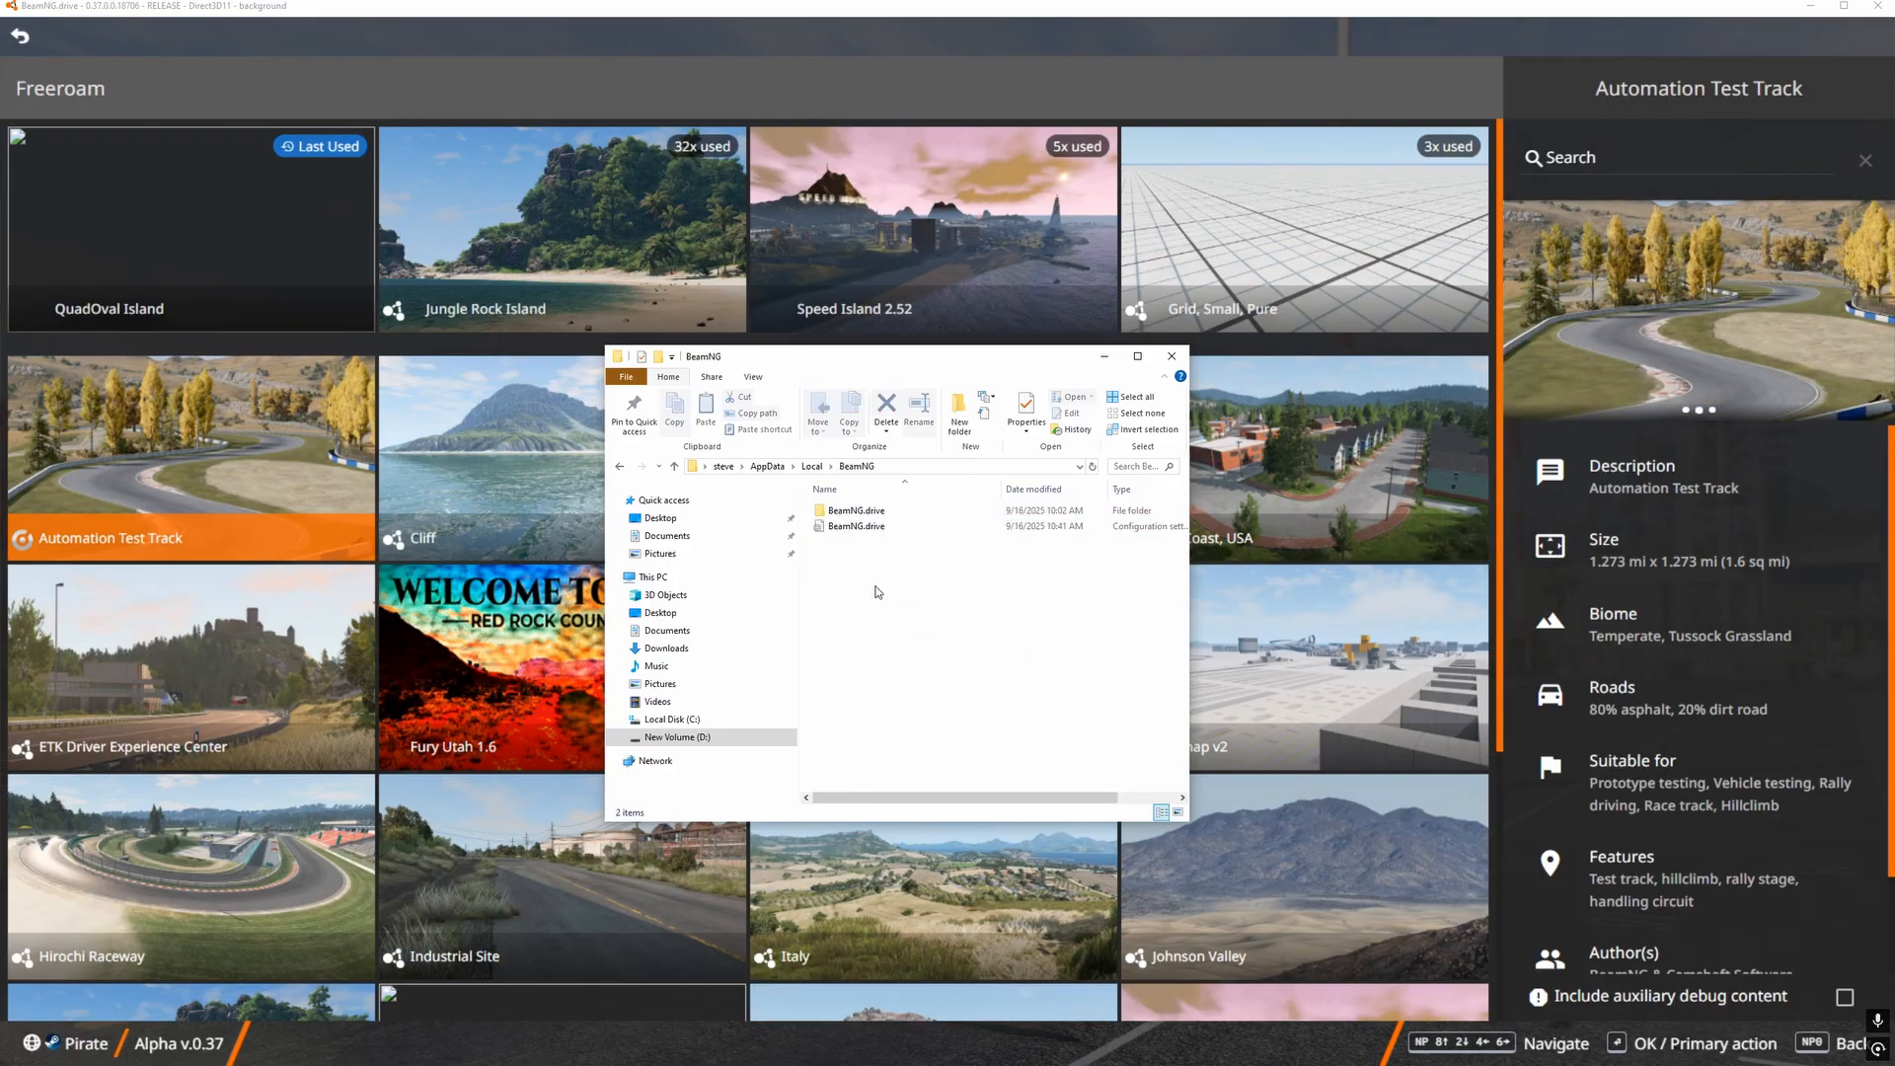
pyautogui.doubleClick(868, 513)
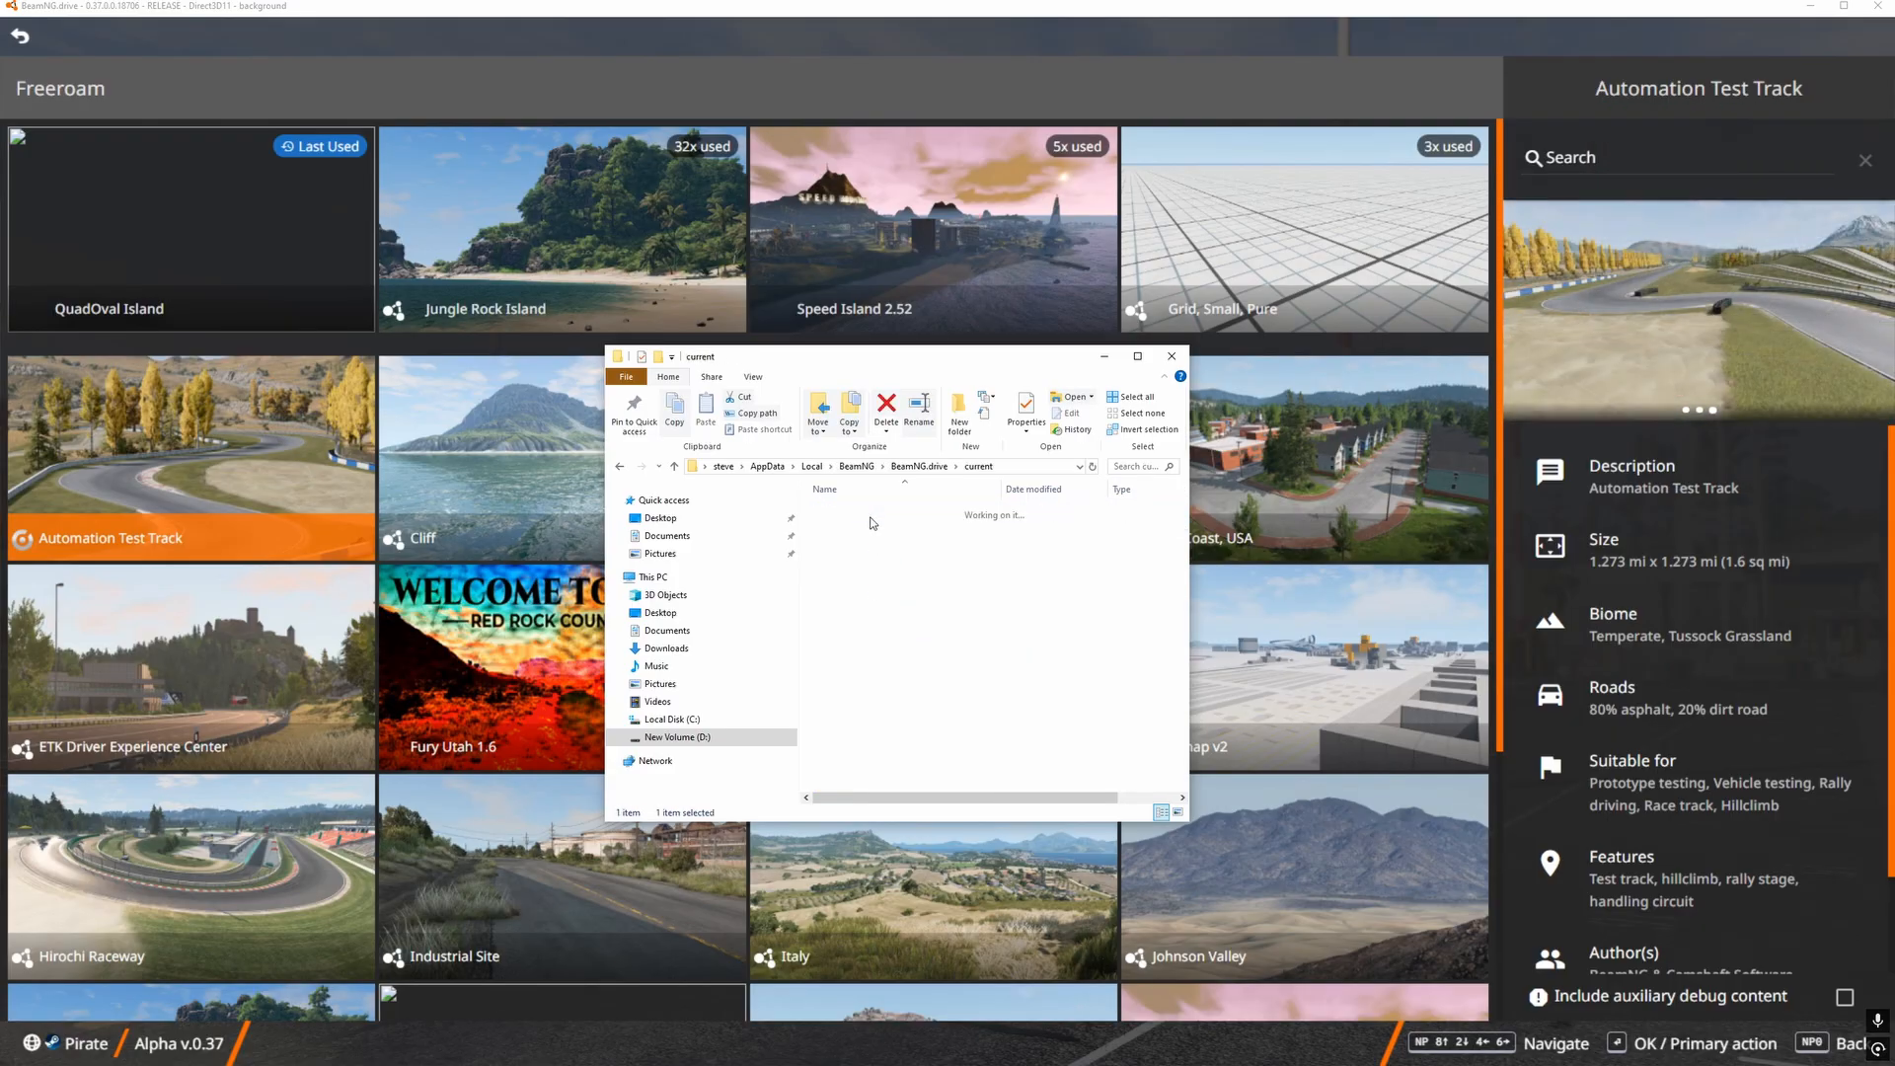
pyautogui.doubleClick(868, 513)
pyautogui.doubleClick(903, 528)
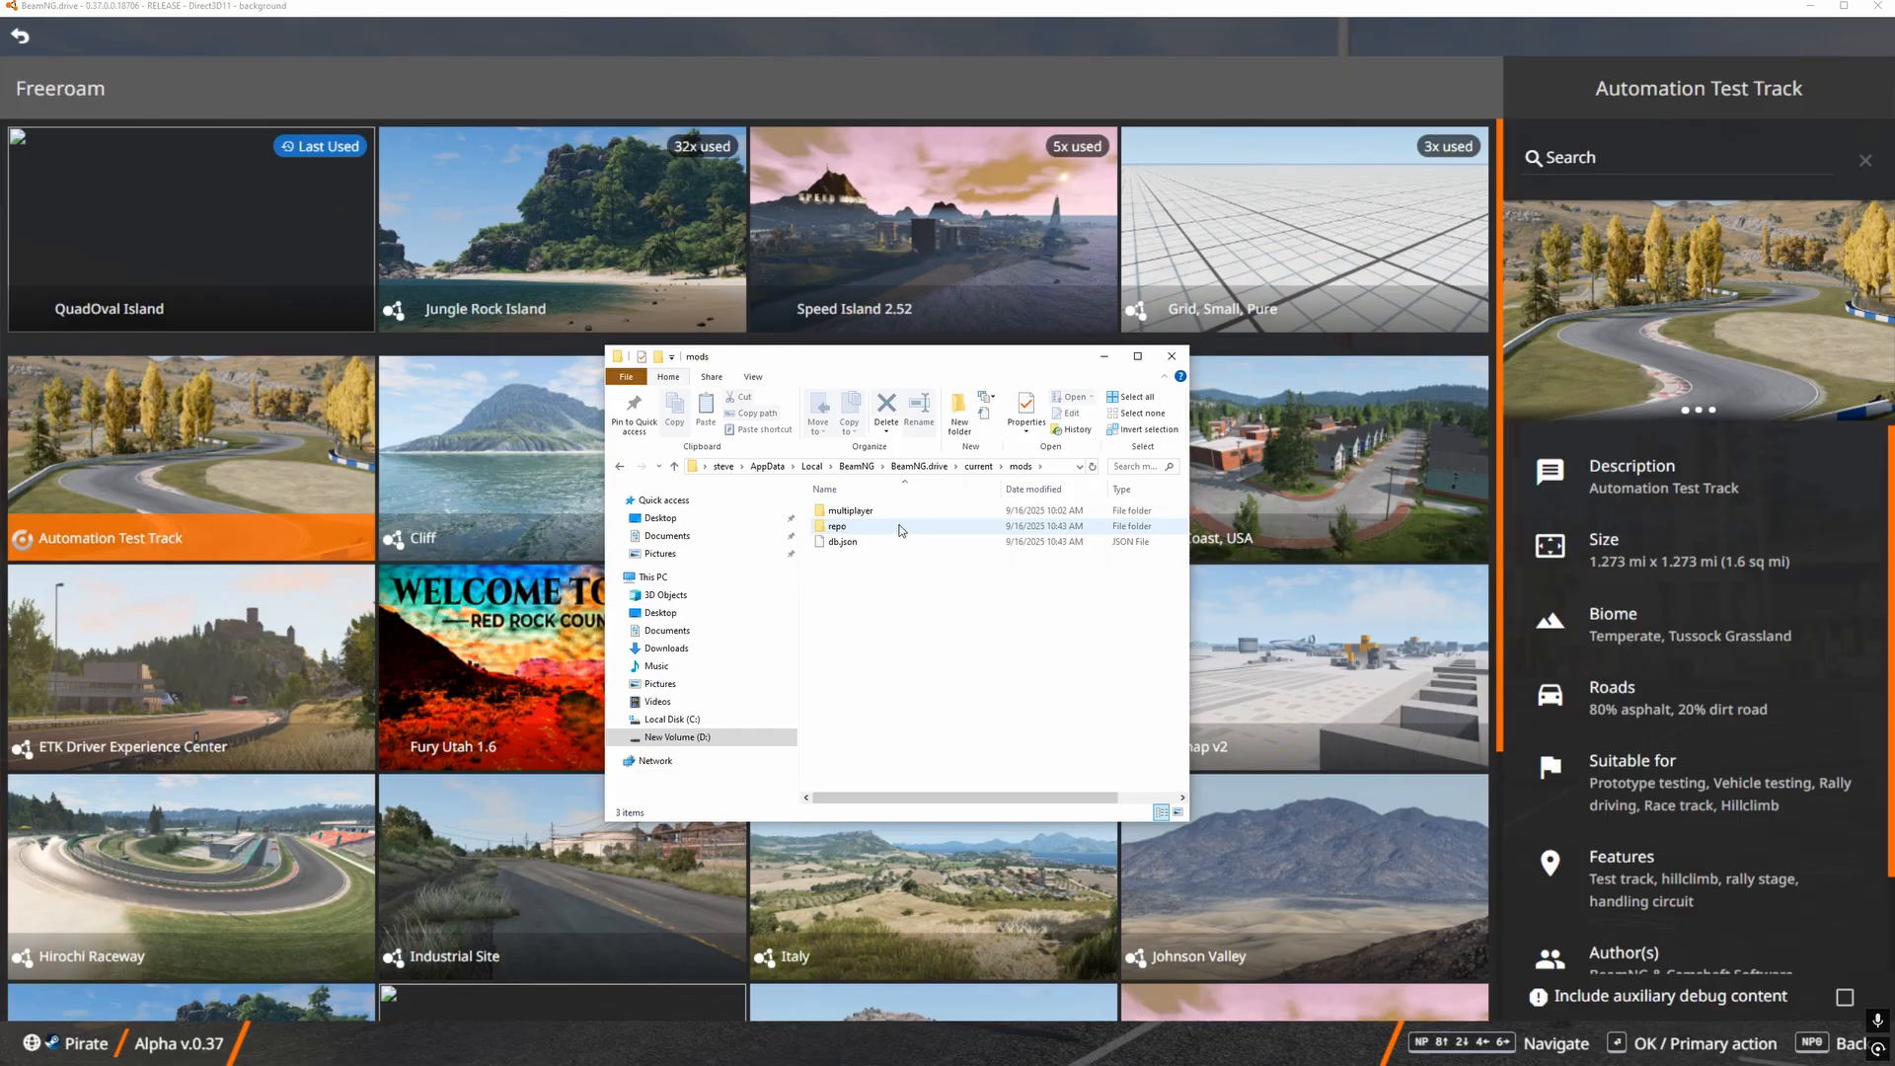
pyautogui.doubleClick(902, 528)
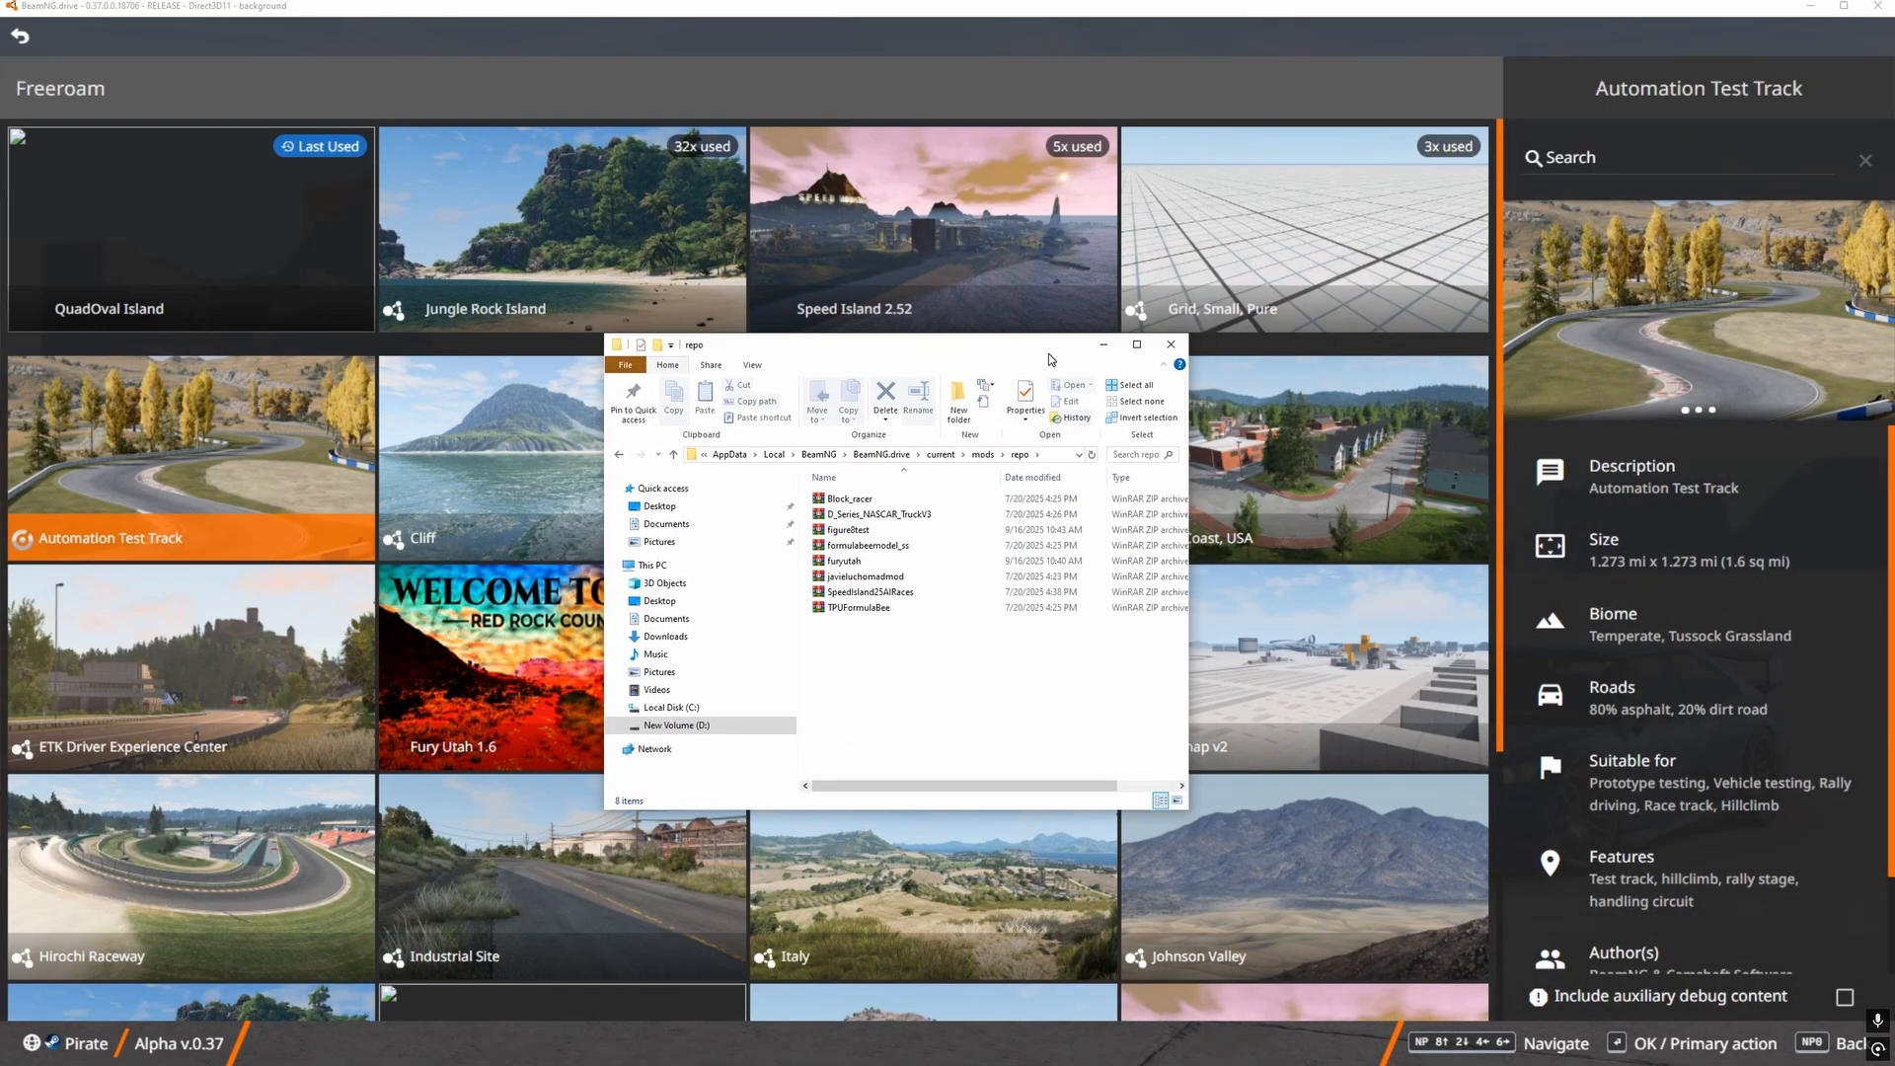
pyautogui.click(1105, 356)
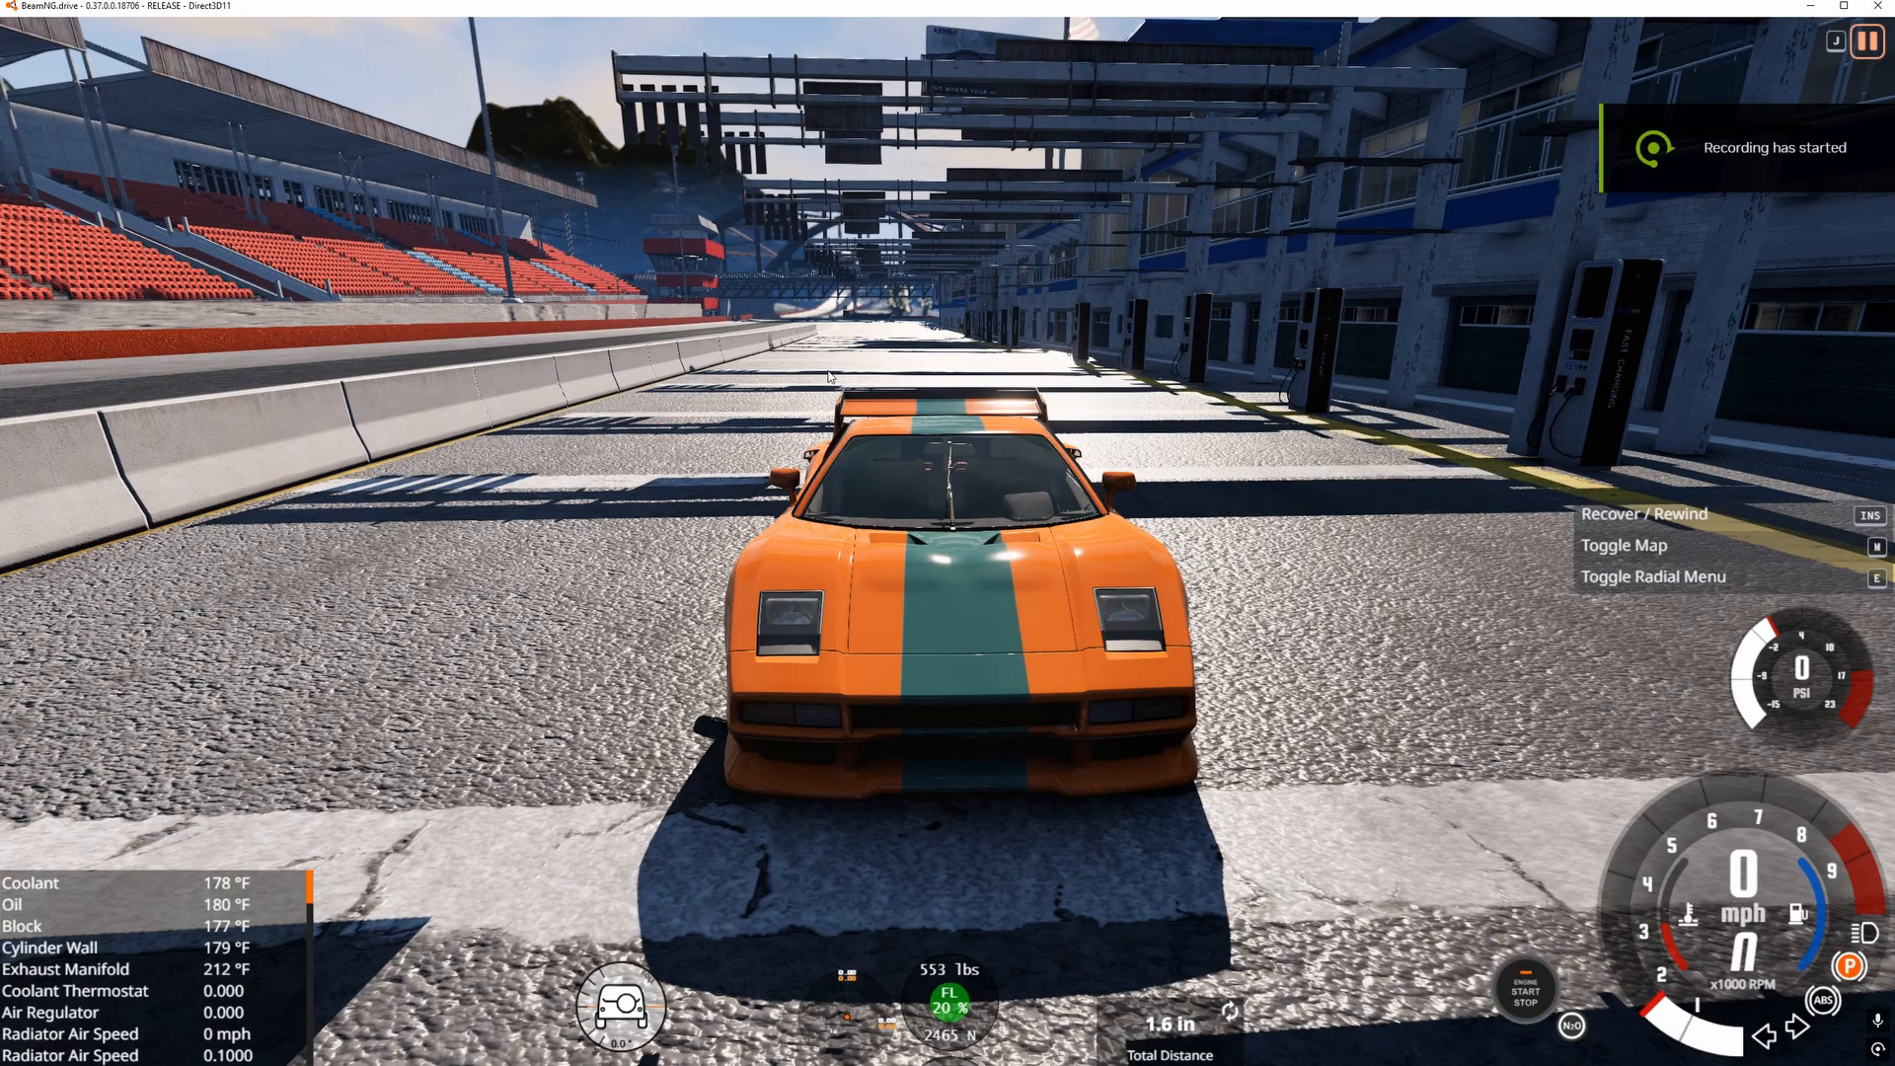
# Switch to the free camera and fly from the parked car past the grandstands and along the elevated road to inspect the textures.
pyautogui.moveTo(829, 377); pyautogui.dragTo(553, 385, button='right')
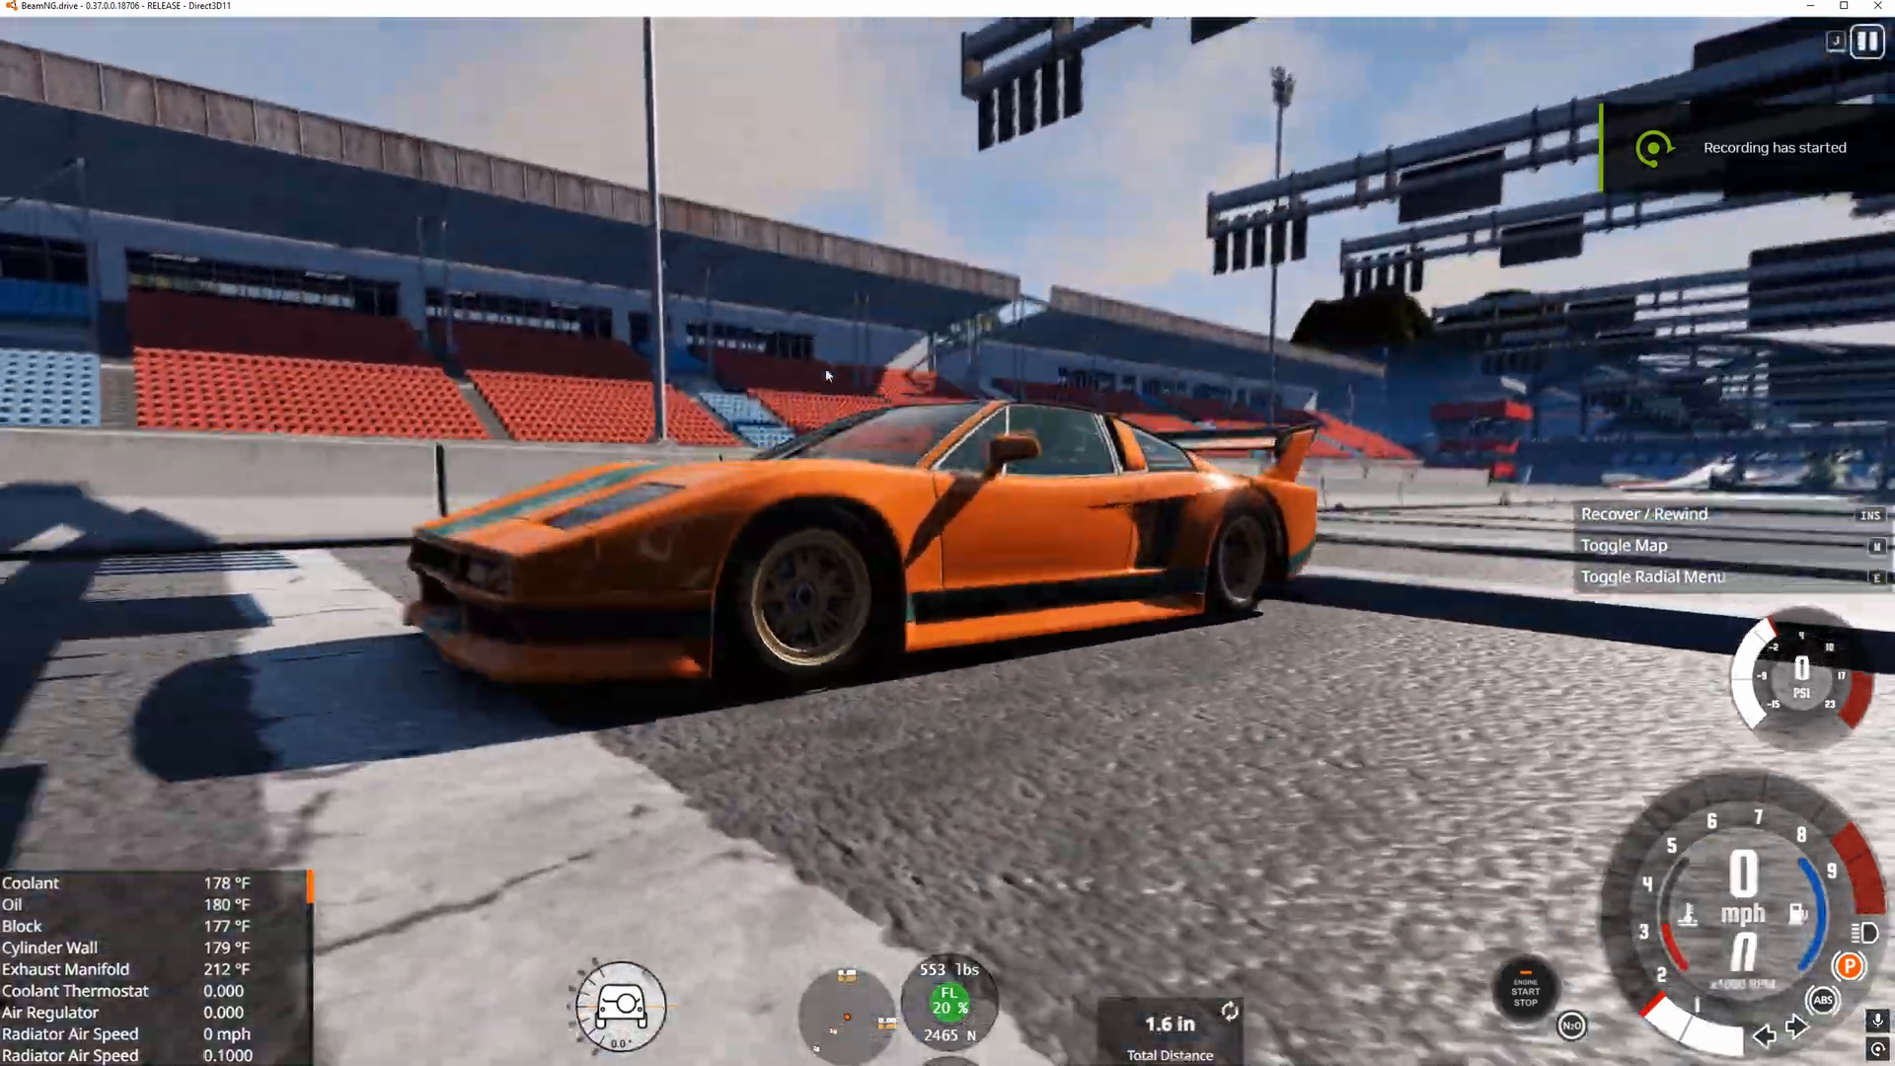
pyautogui.hotkey('shift', 'c')
pyautogui.press('w')
pyautogui.scroll(3, 947, 533)
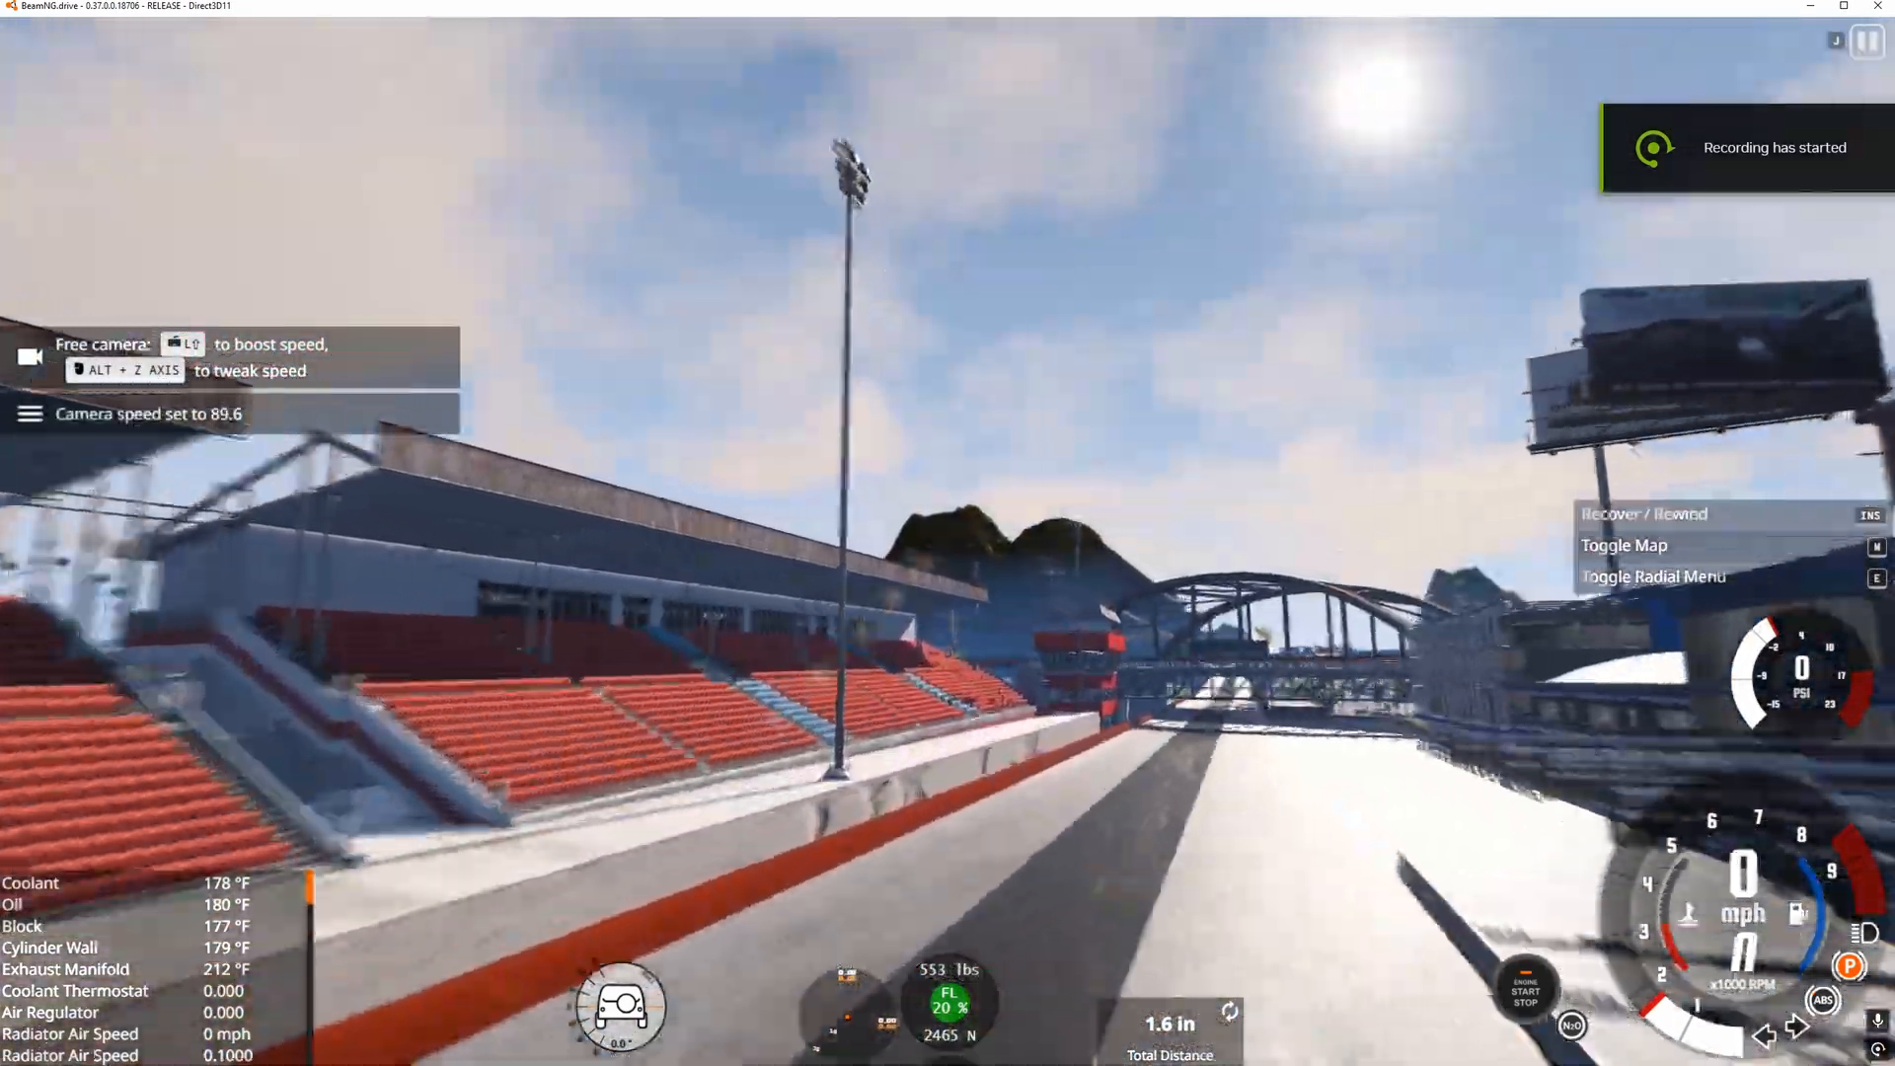
pyautogui.press('w')
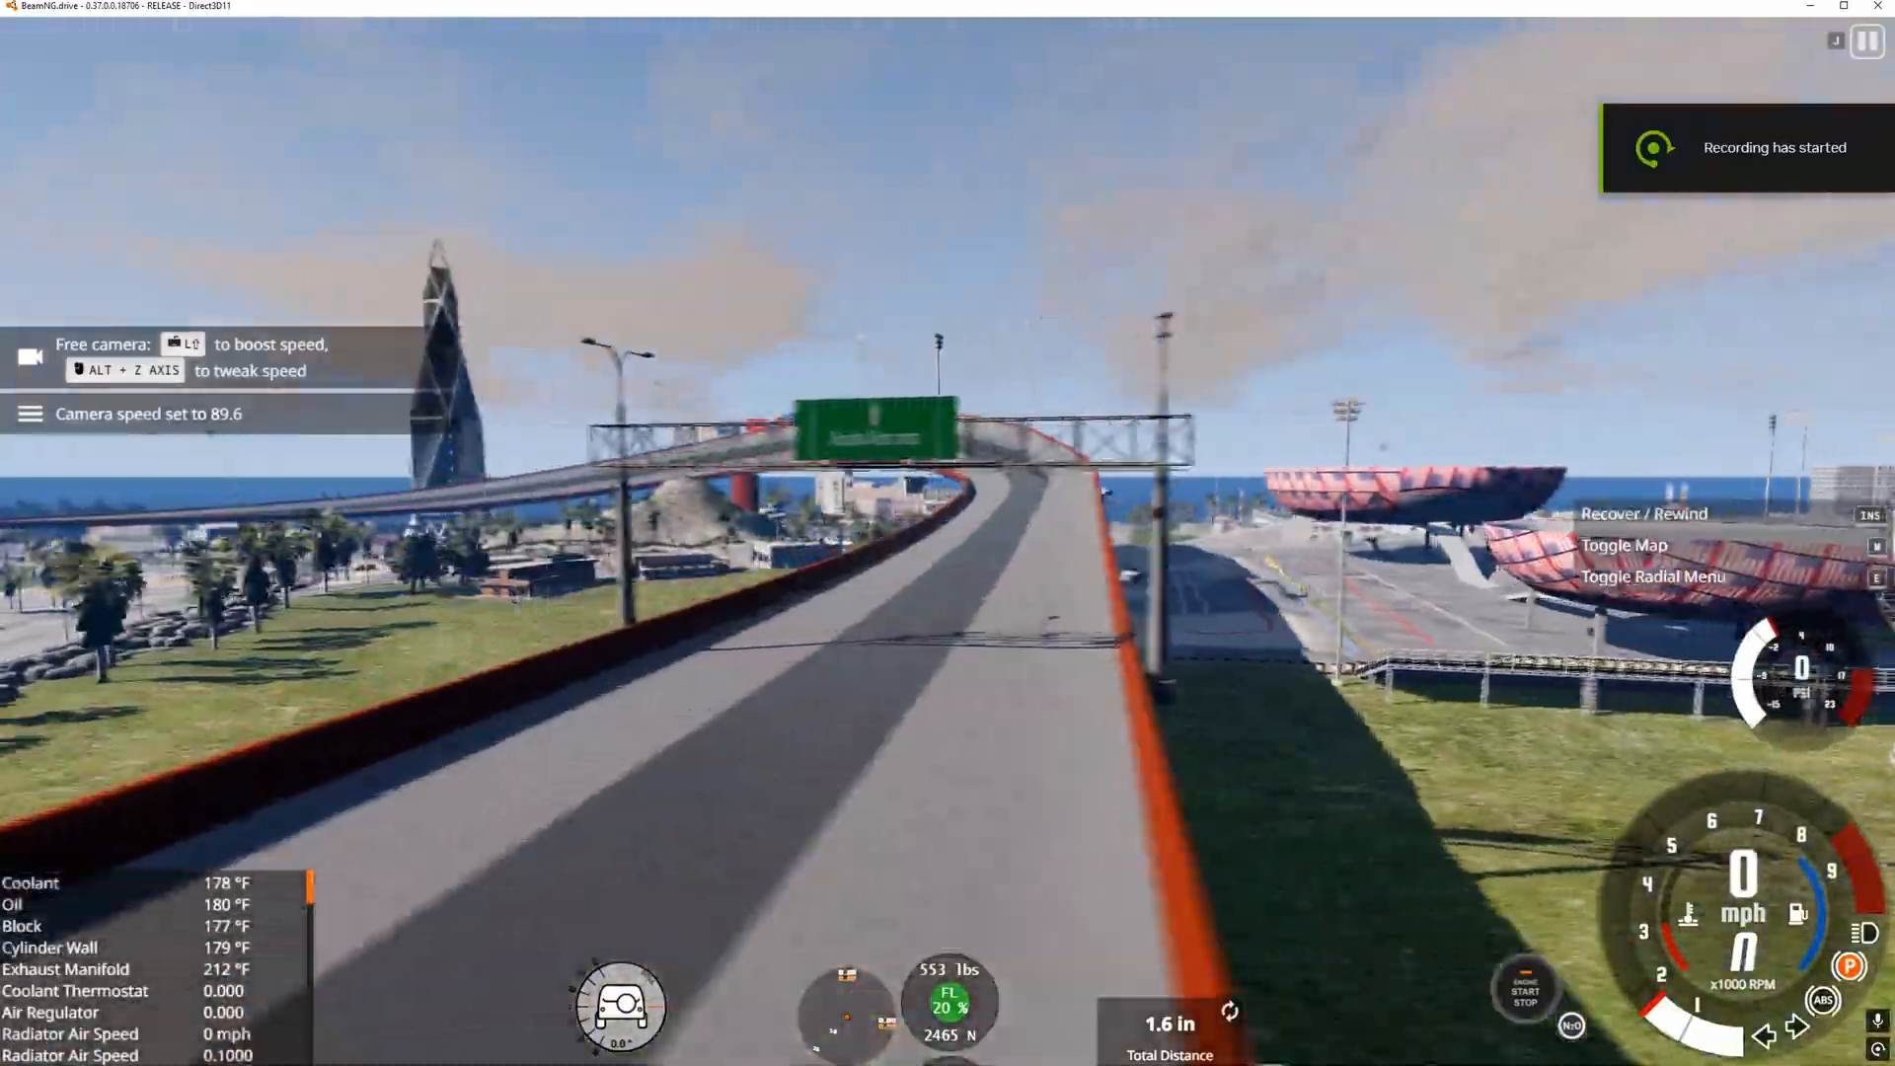
pyautogui.press('w')
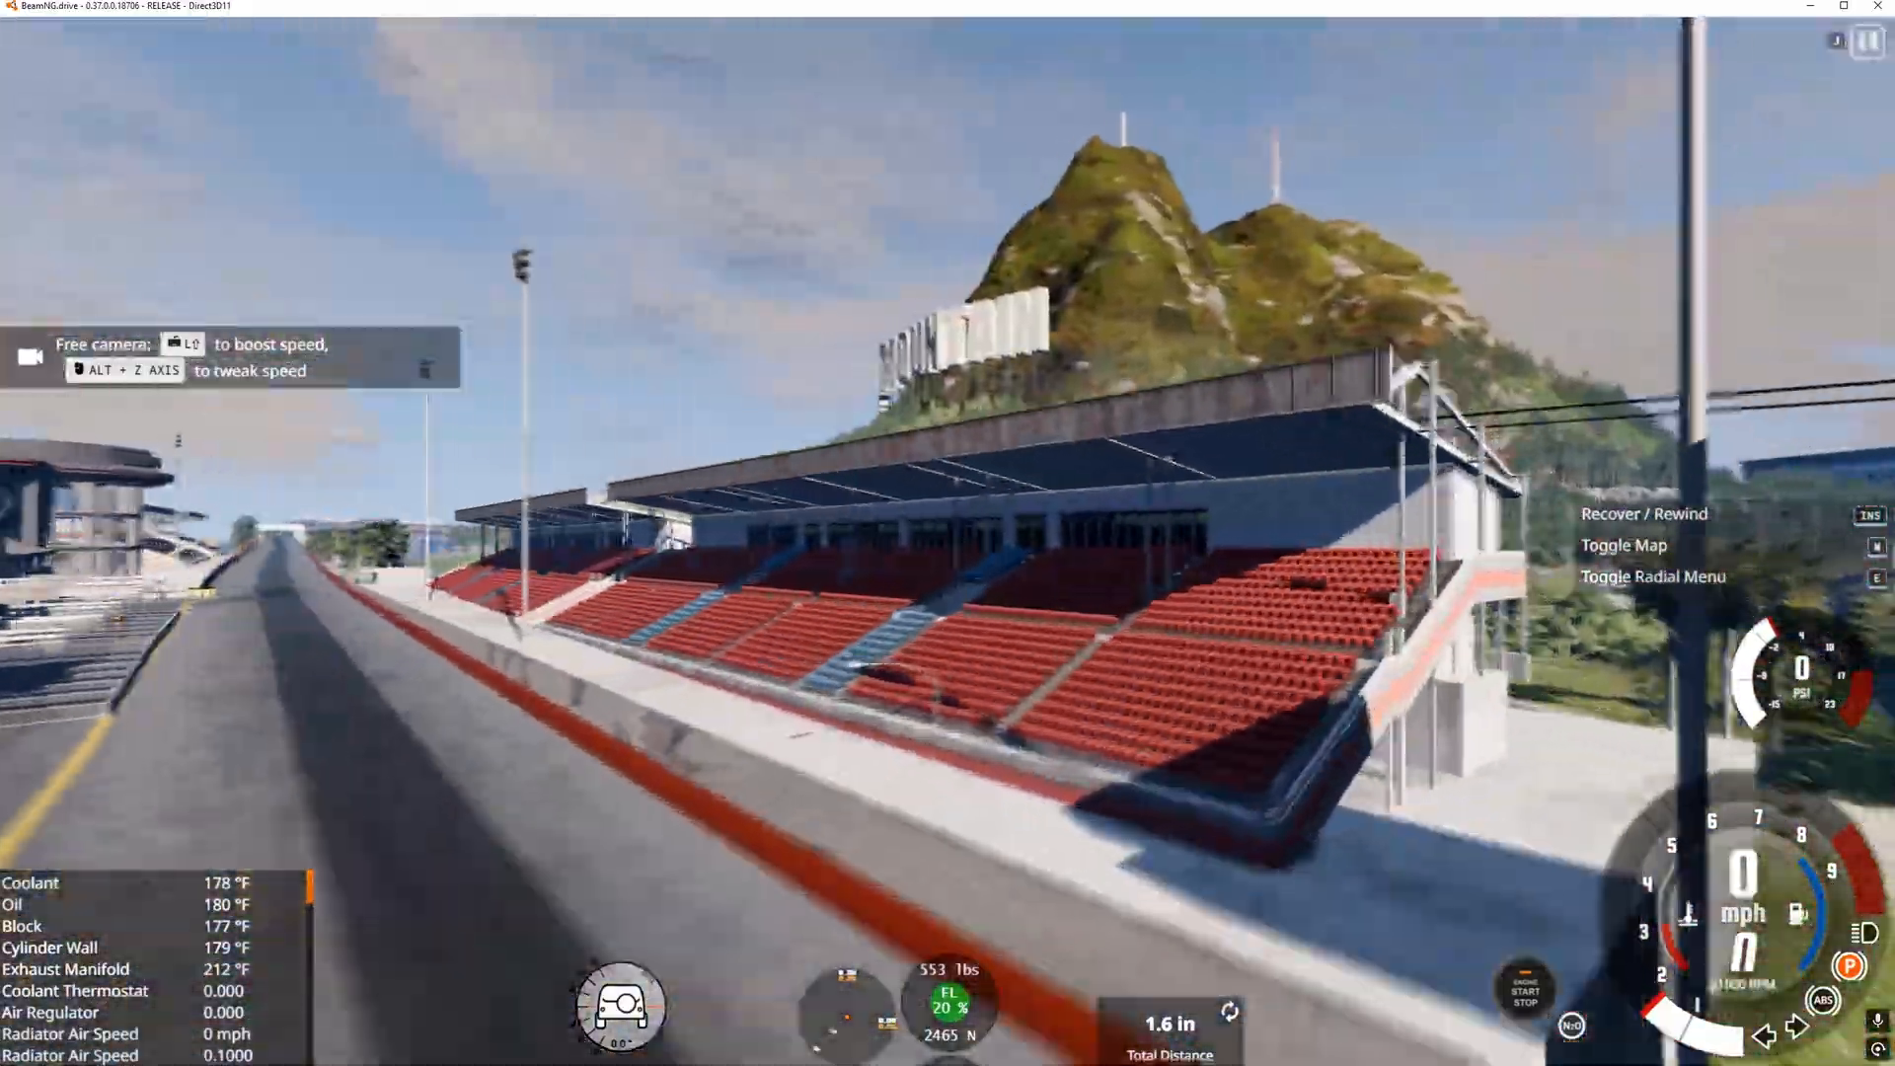
pyautogui.press('w')
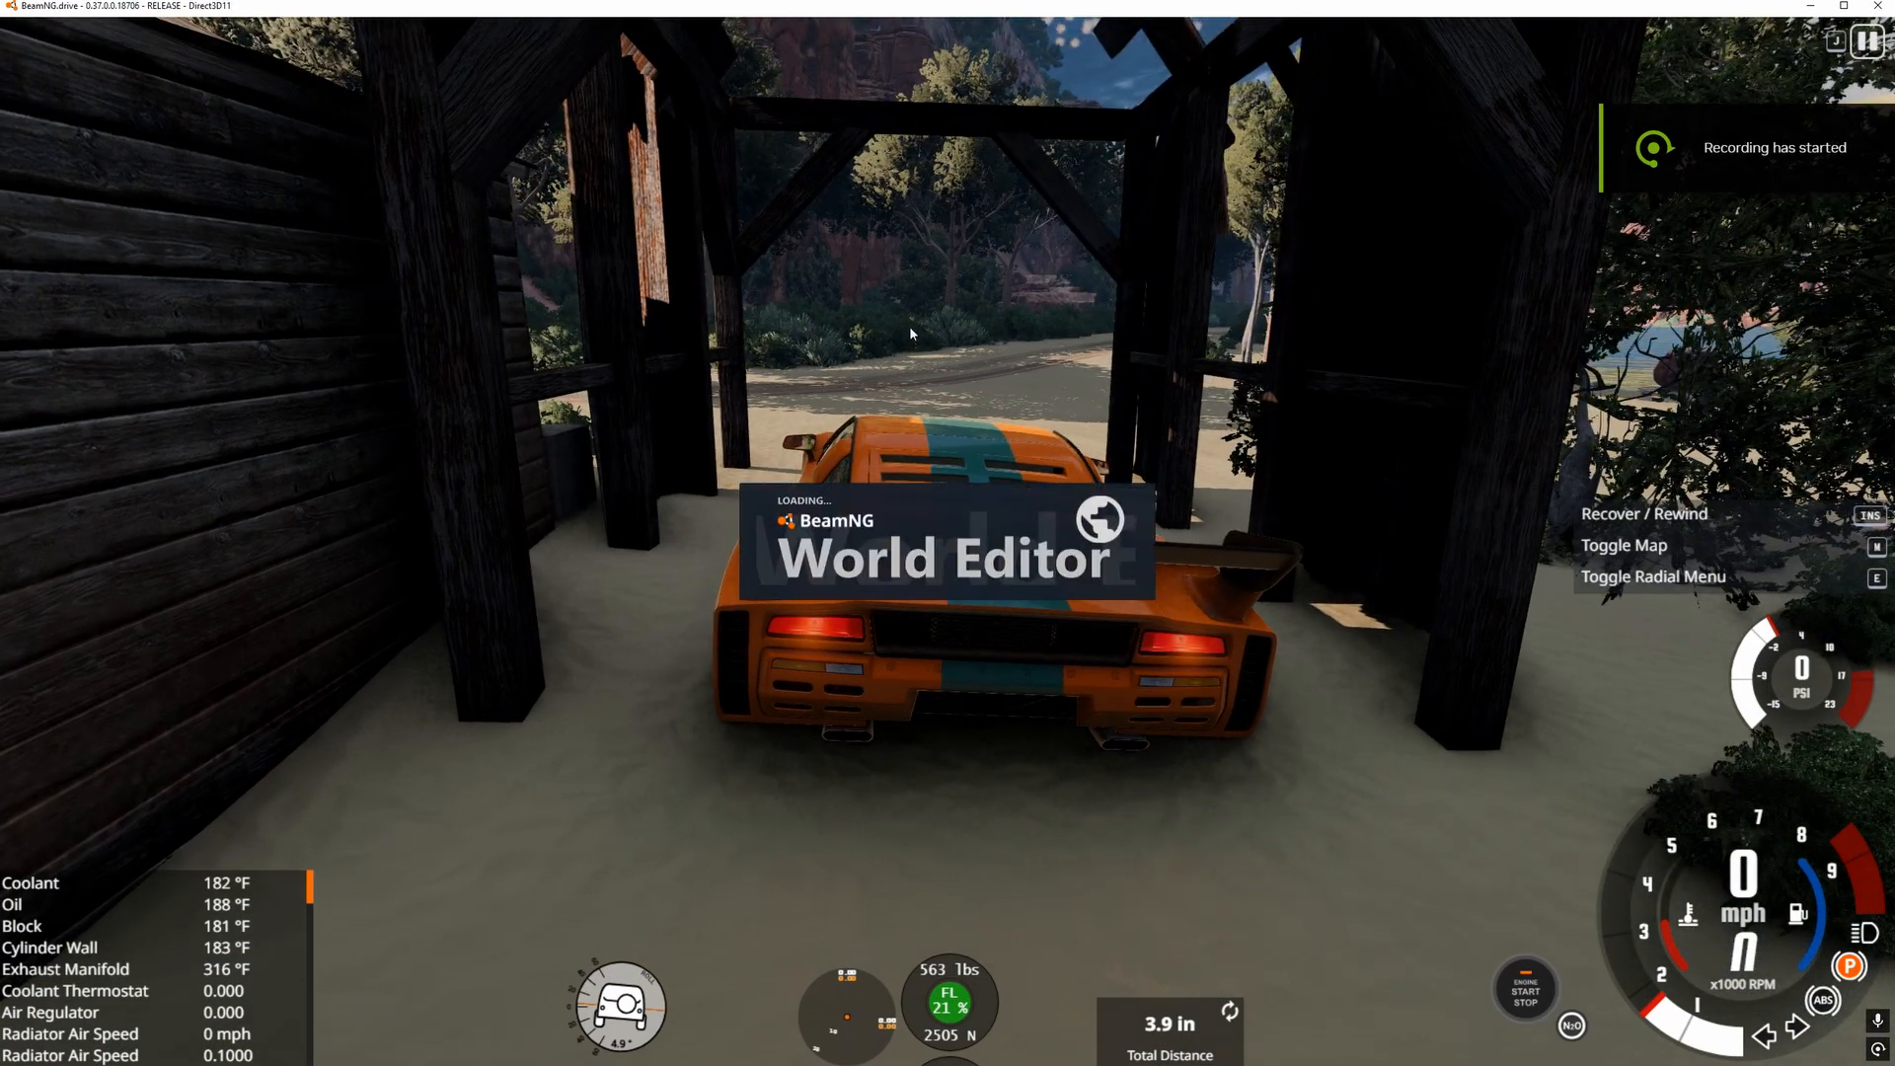
# Fly the World Editor camera from the wooden shelter over the lake and along the tree-covered cliffs to inspect the map.
pyautogui.press('w')
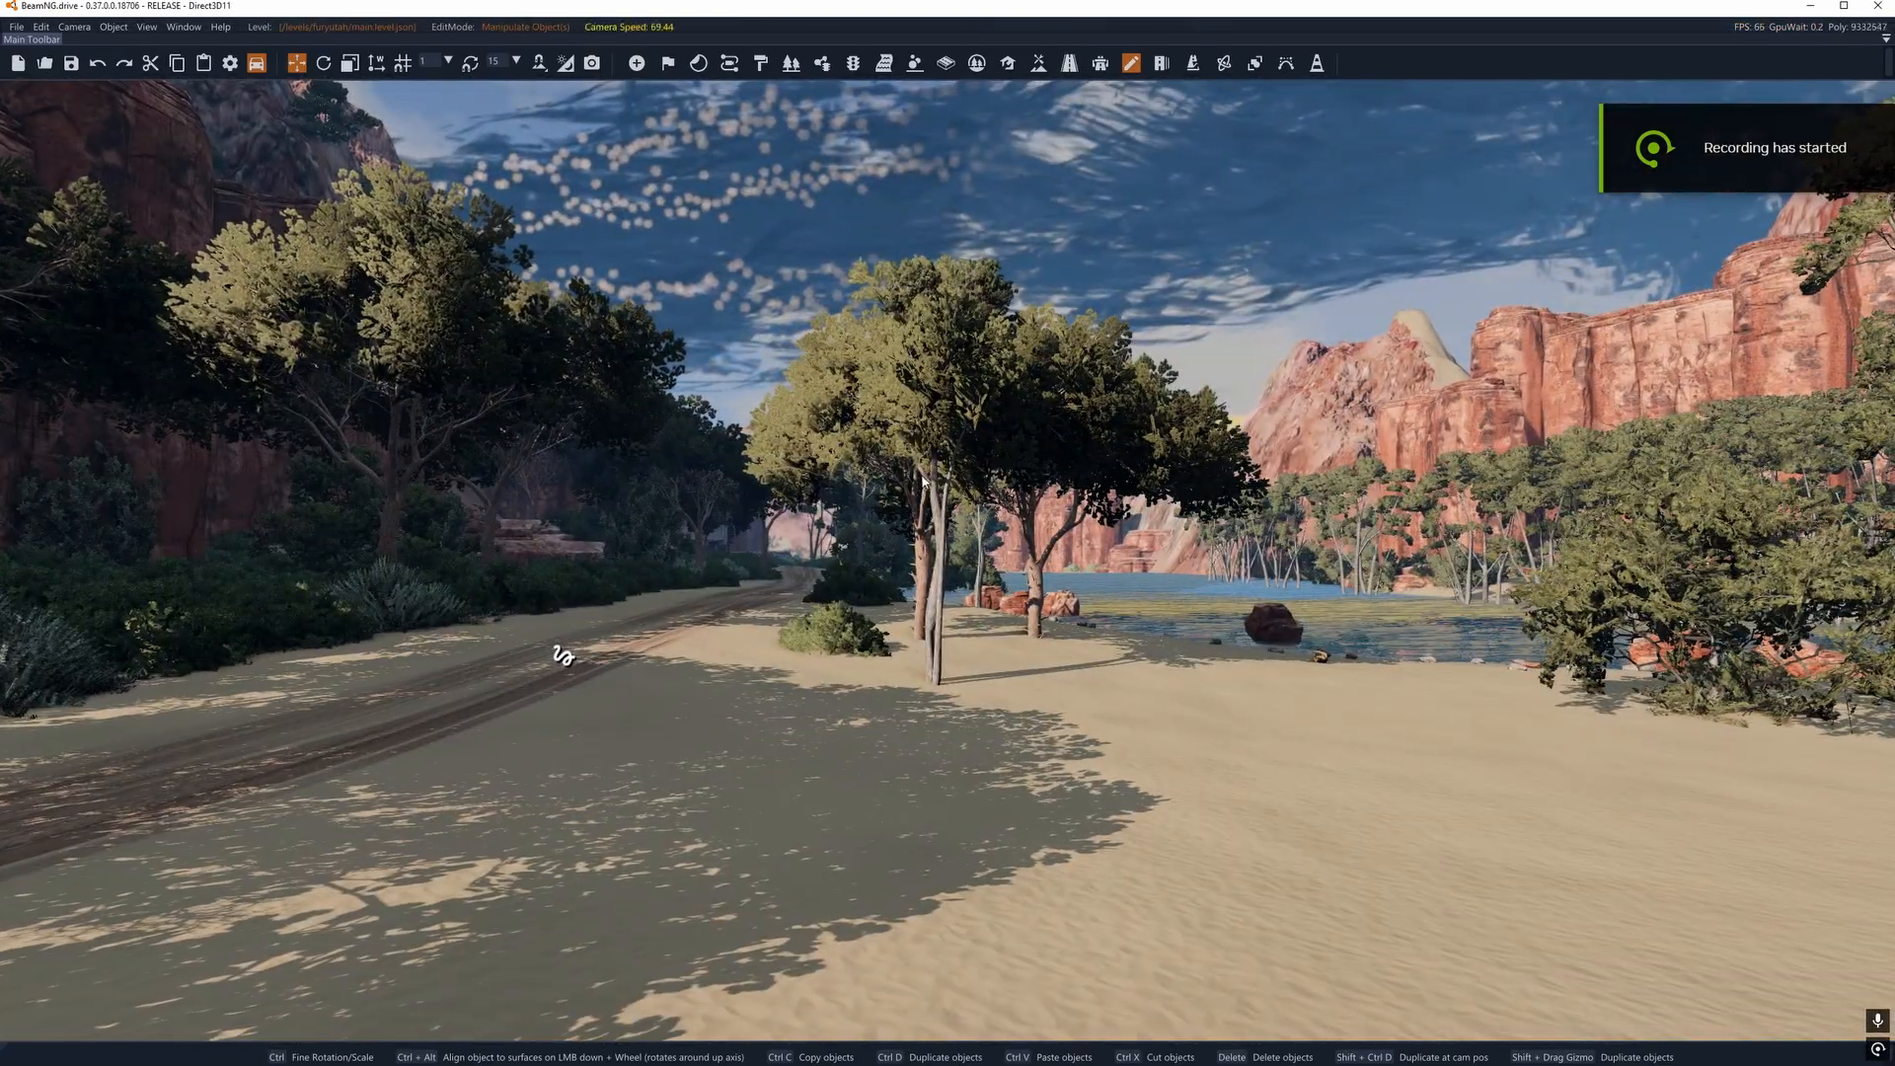
pyautogui.press('w')
pyautogui.moveTo(924, 482); pyautogui.dragTo(612, 434, button='right')
pyautogui.scroll(-3, 924, 482)
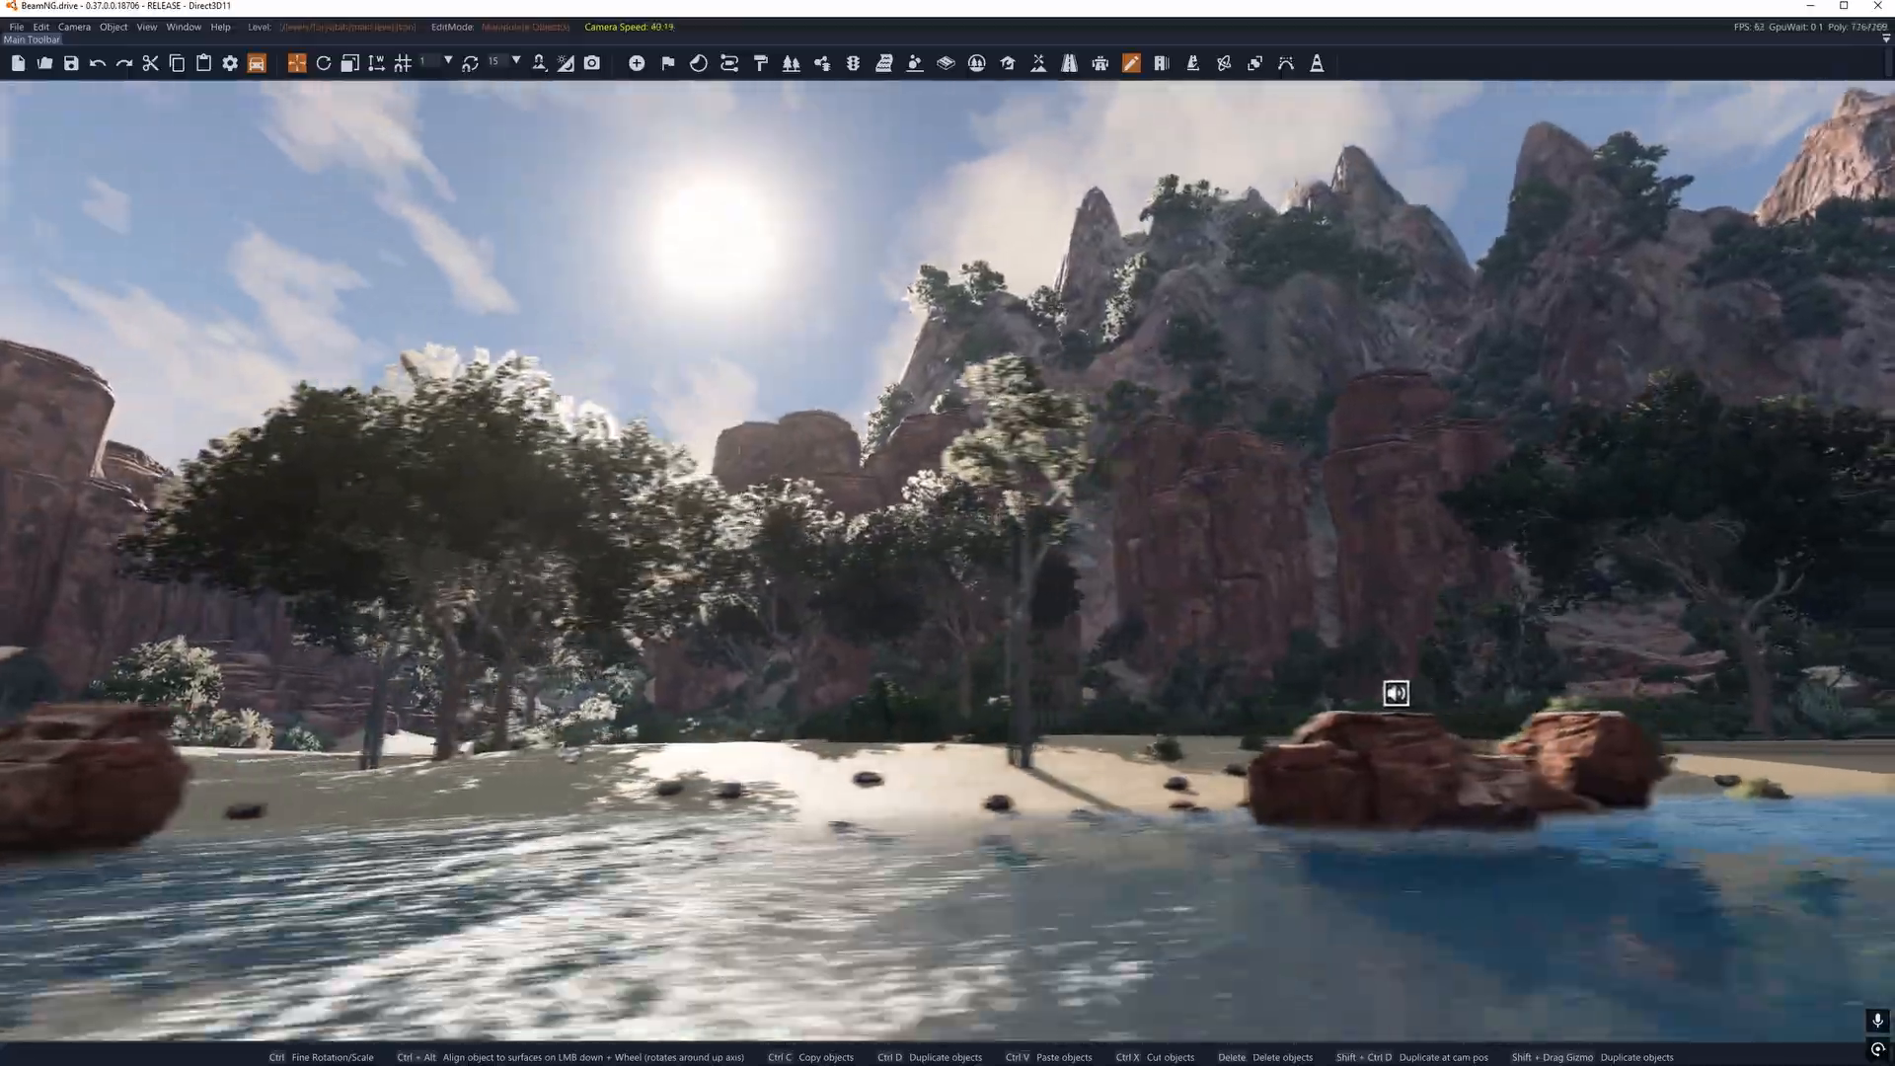
pyautogui.press('w')
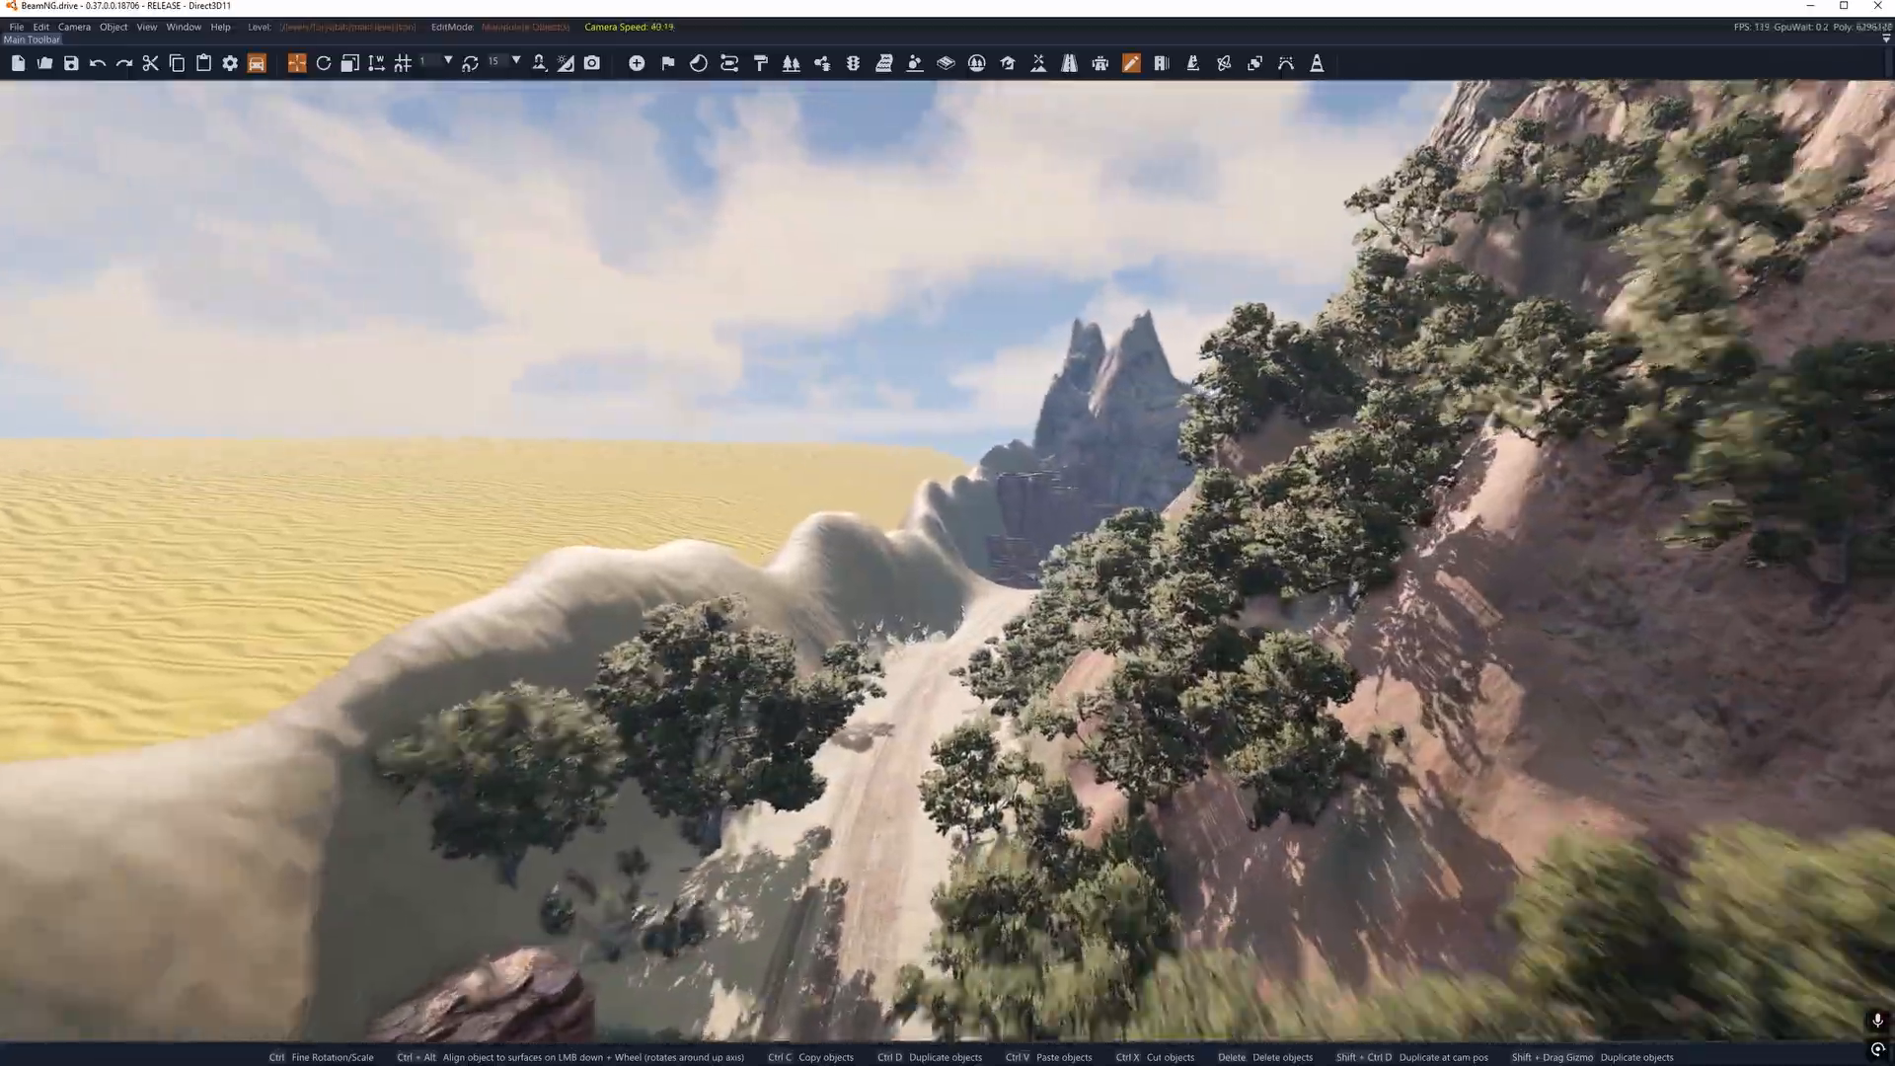
pyautogui.press('w')
# Fly the camera to the refinery and along its road to examine the tanks, buildings and ground textures.
pyautogui.moveTo(924, 481); pyautogui.dragTo(1184, 385, button='right')
pyautogui.press('w')
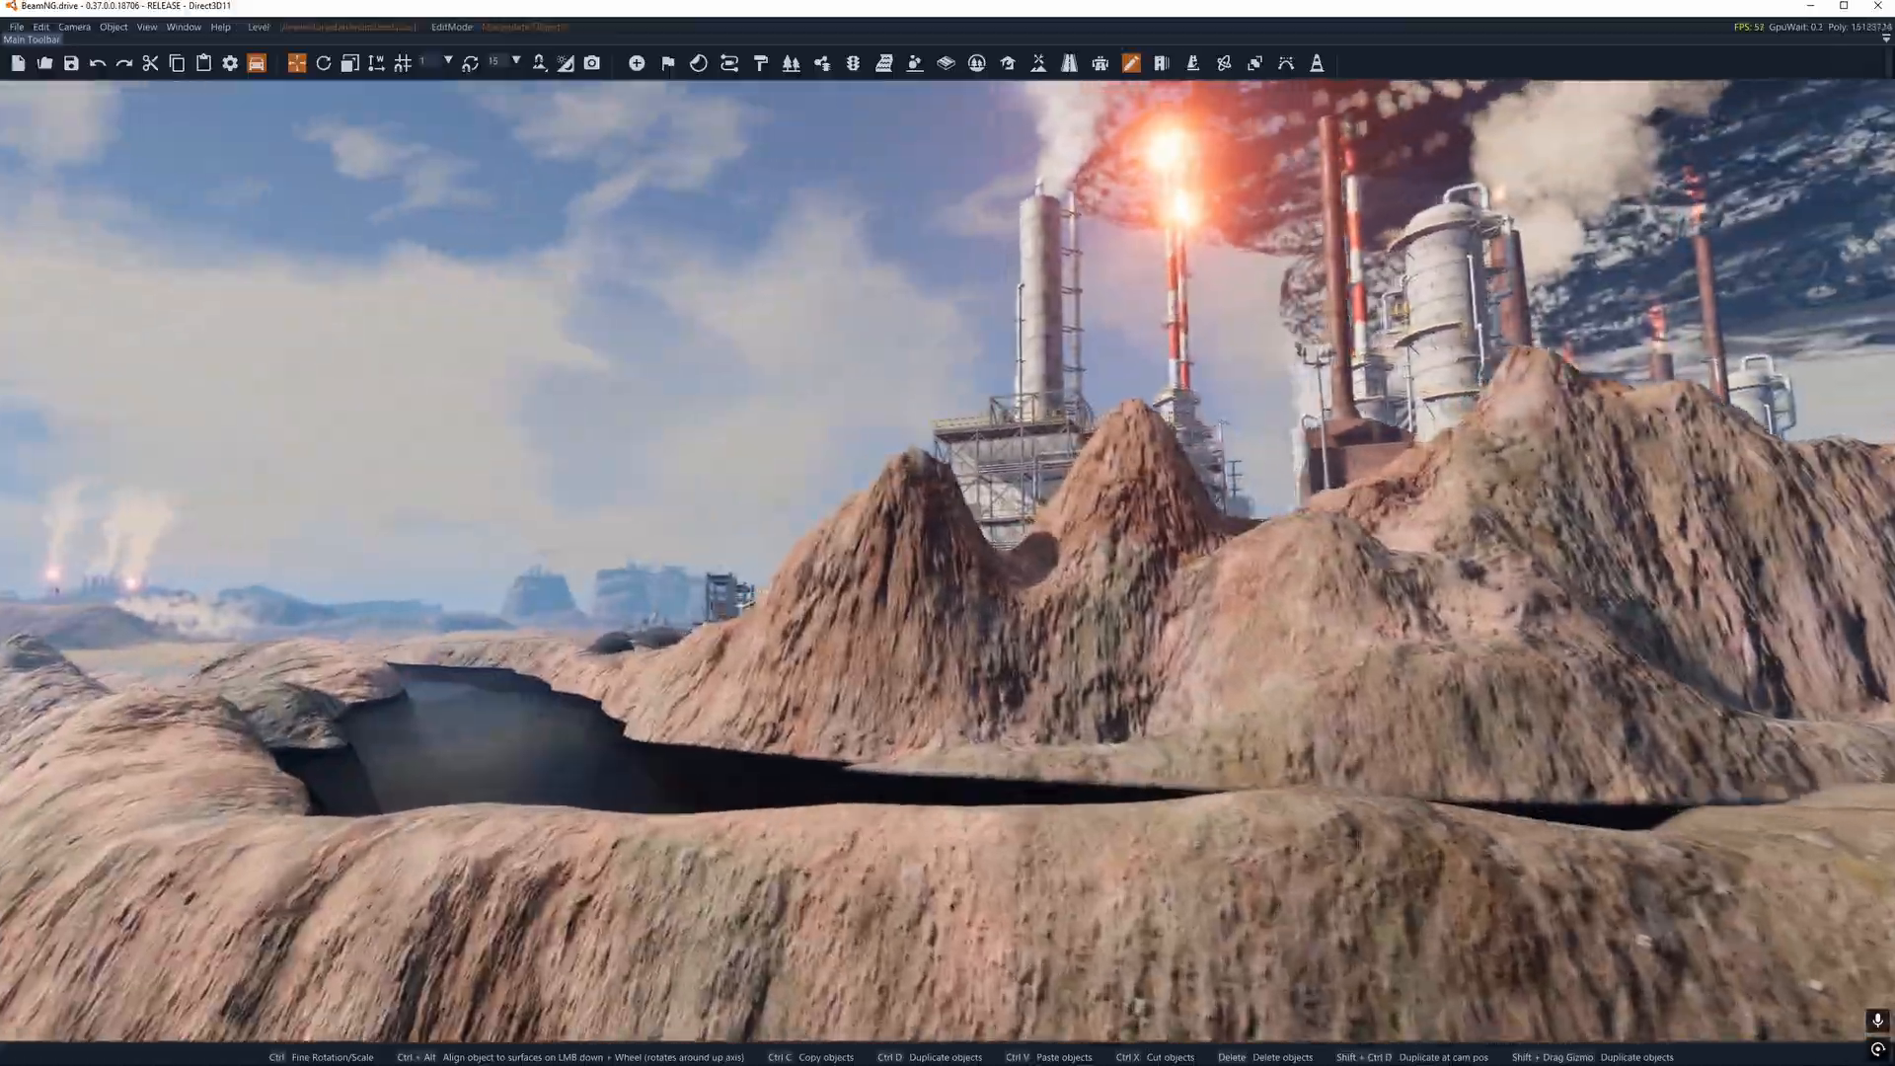
pyautogui.press('w')
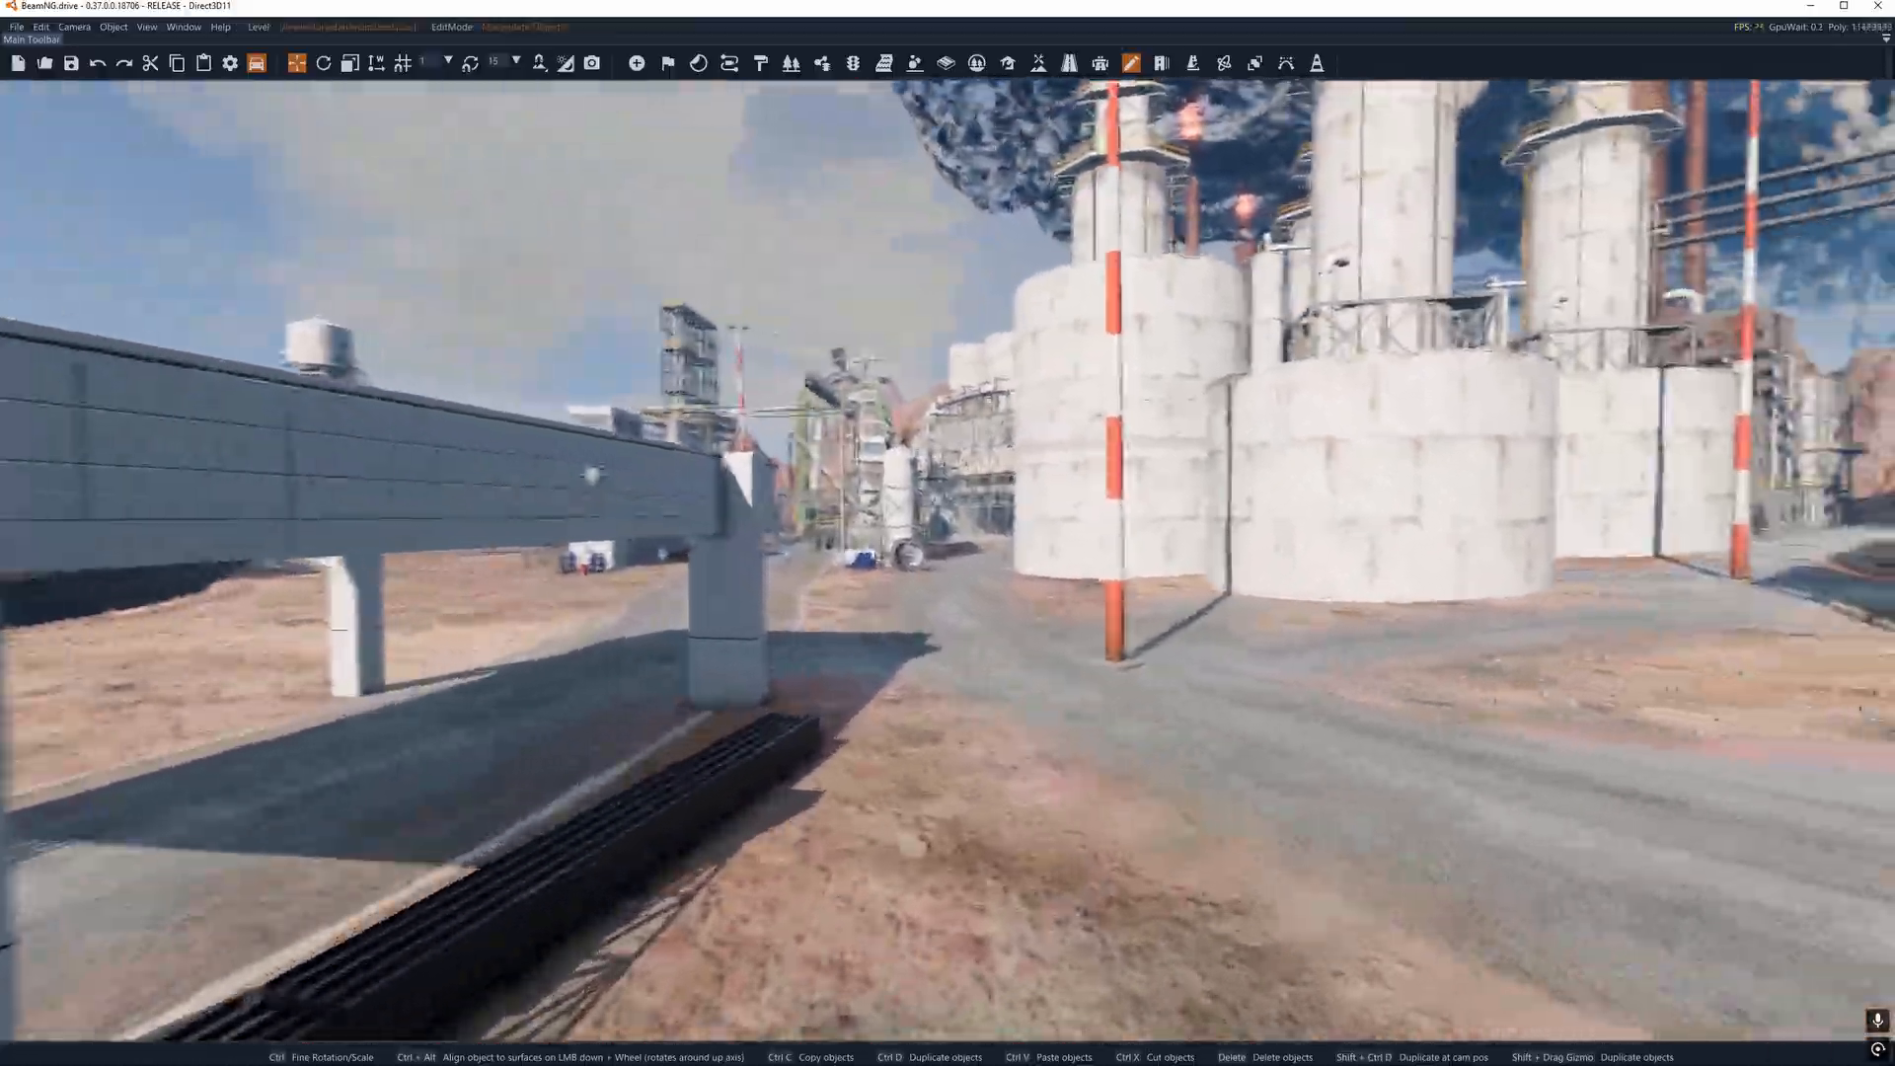
pyautogui.press('w')
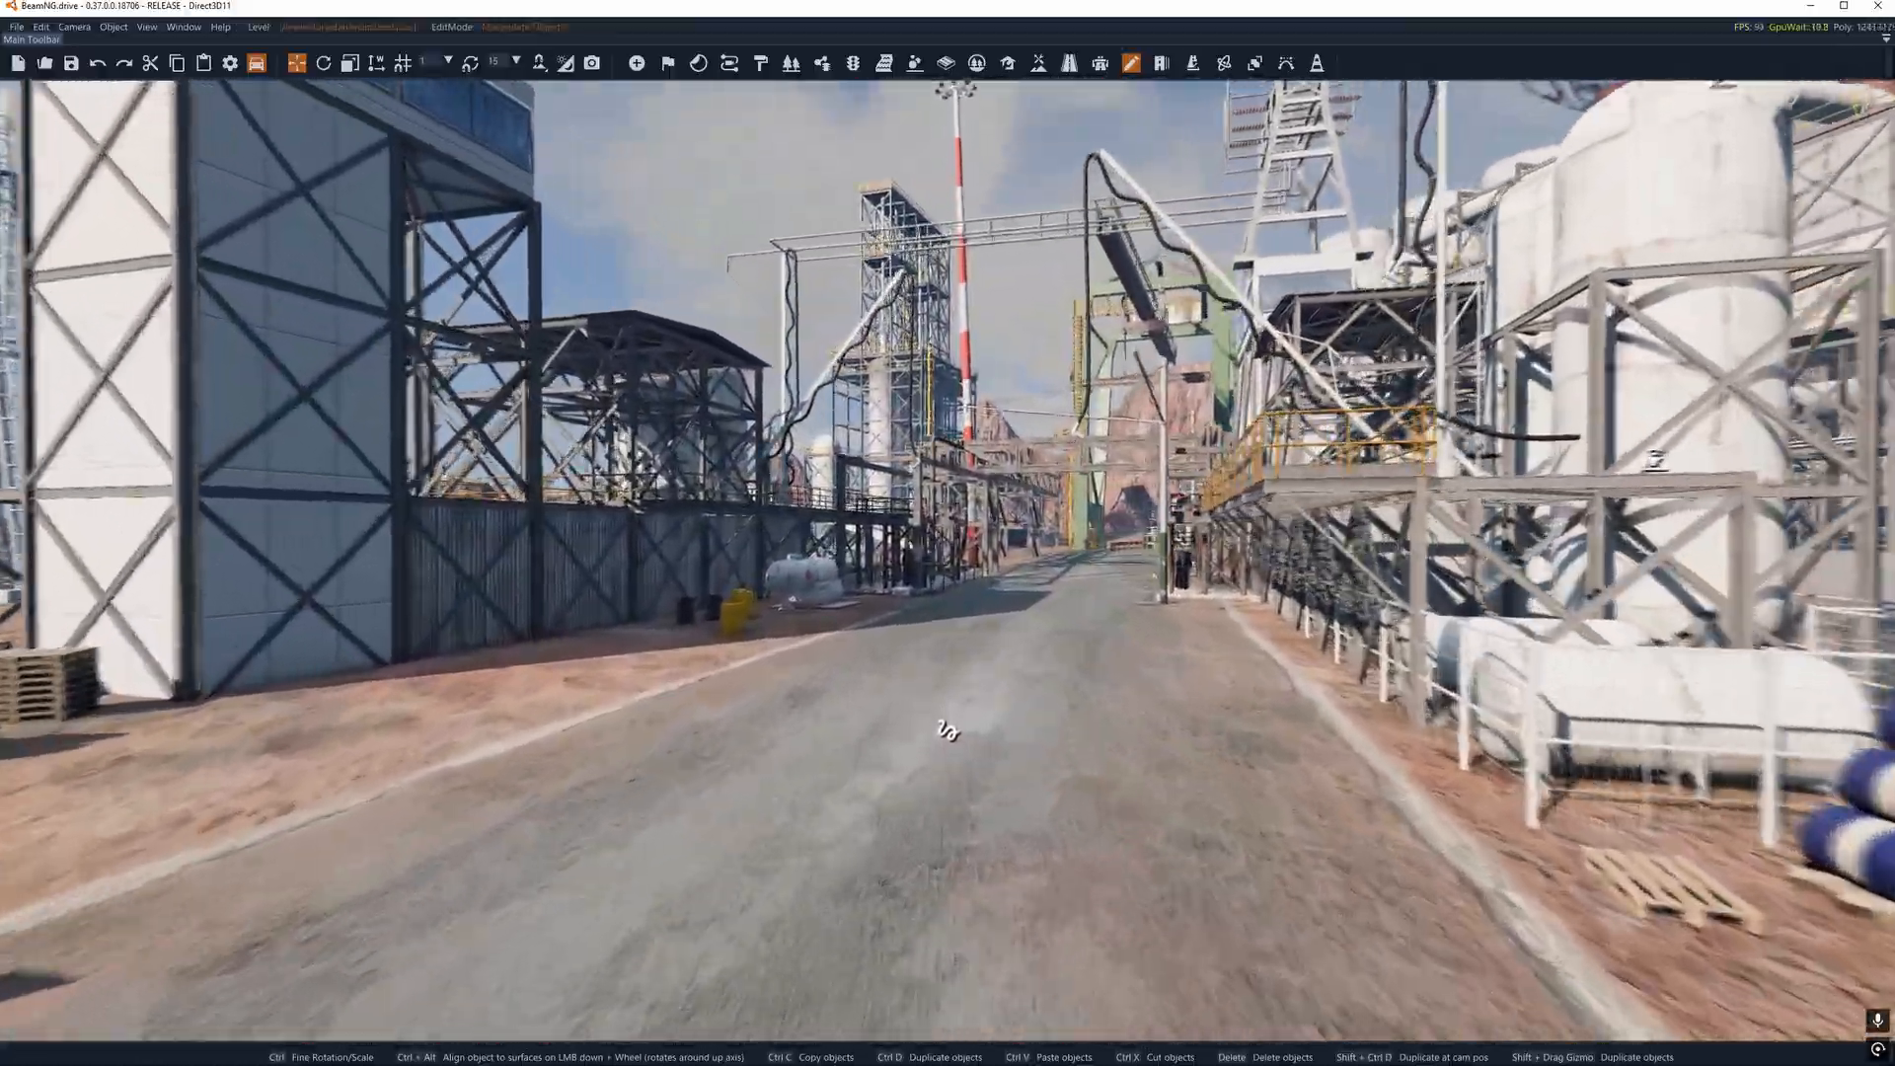
pyautogui.press('w')
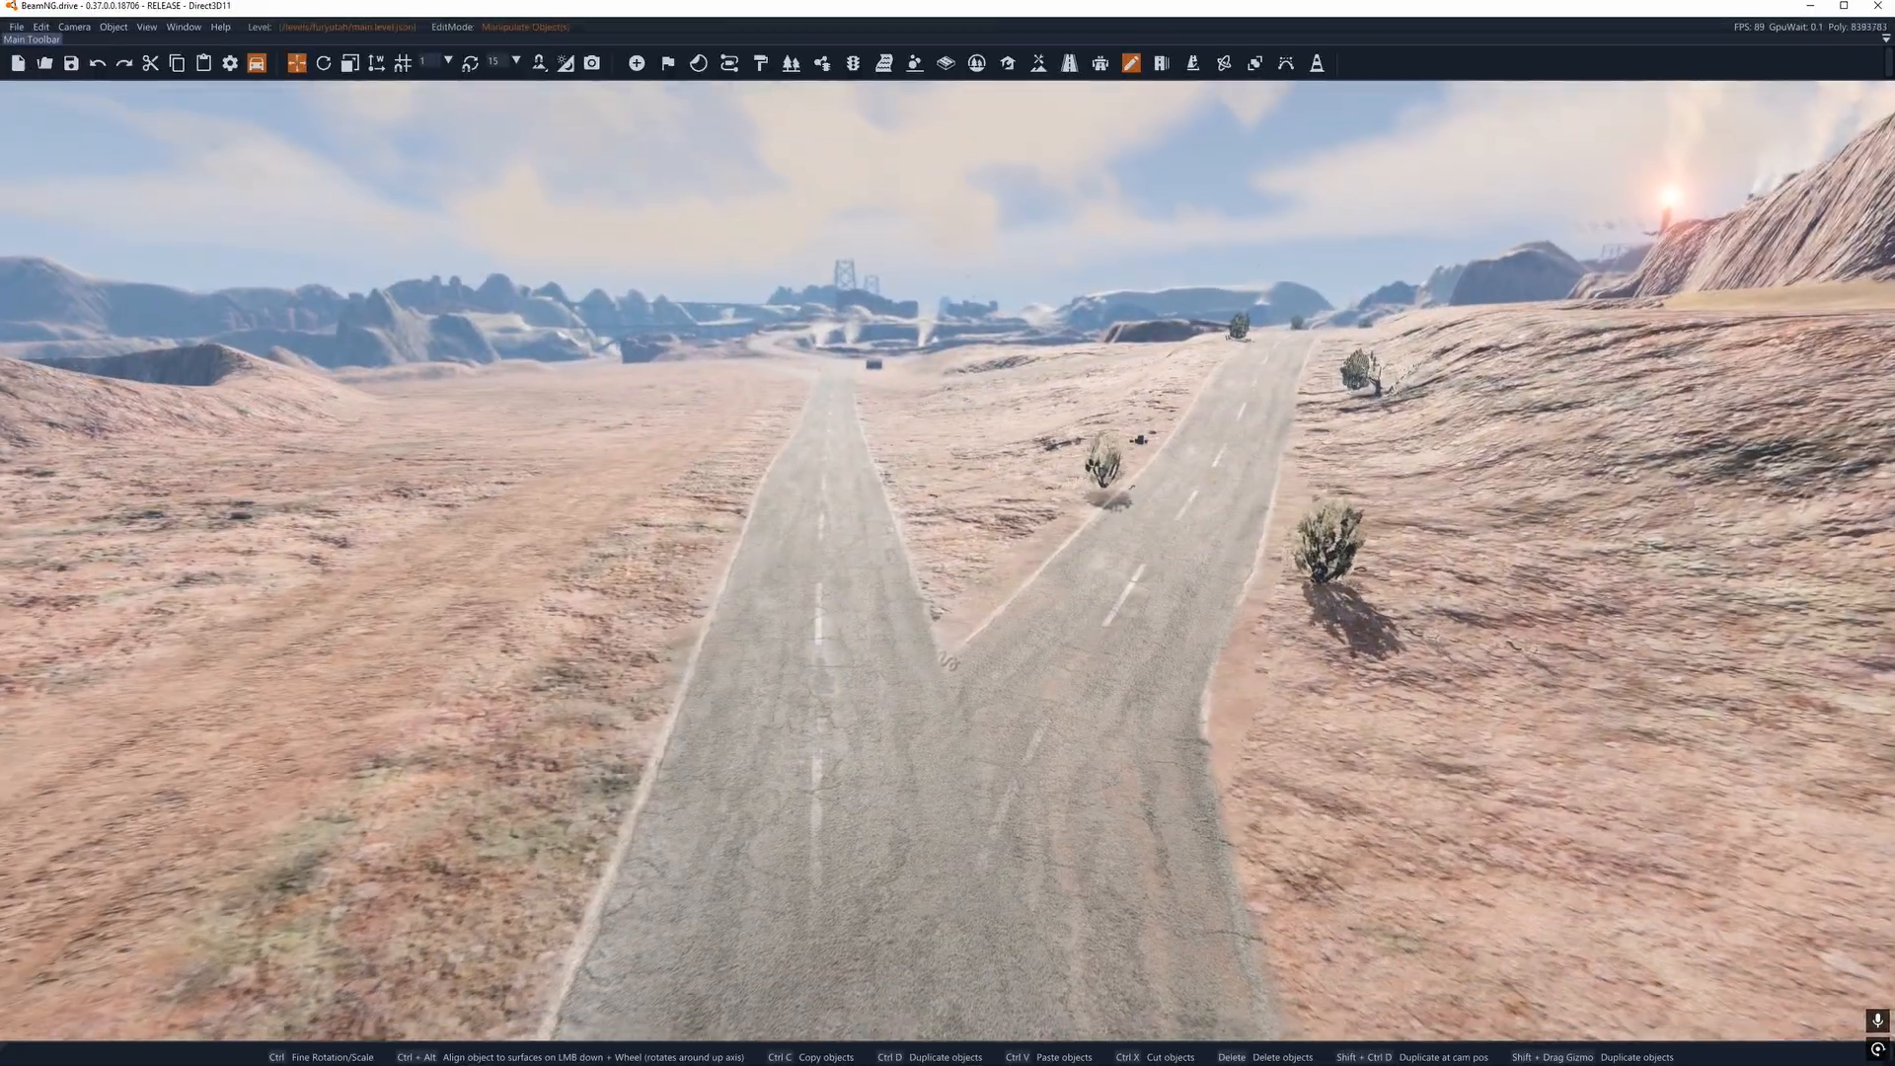
# Tilt the camera down over the fork in the paved road and activate the Decal Road Editor.
pyautogui.moveTo(837, 518); pyautogui.dragTo(916, 695, button='right')
pyautogui.press('w')
pyautogui.click(1070, 77)
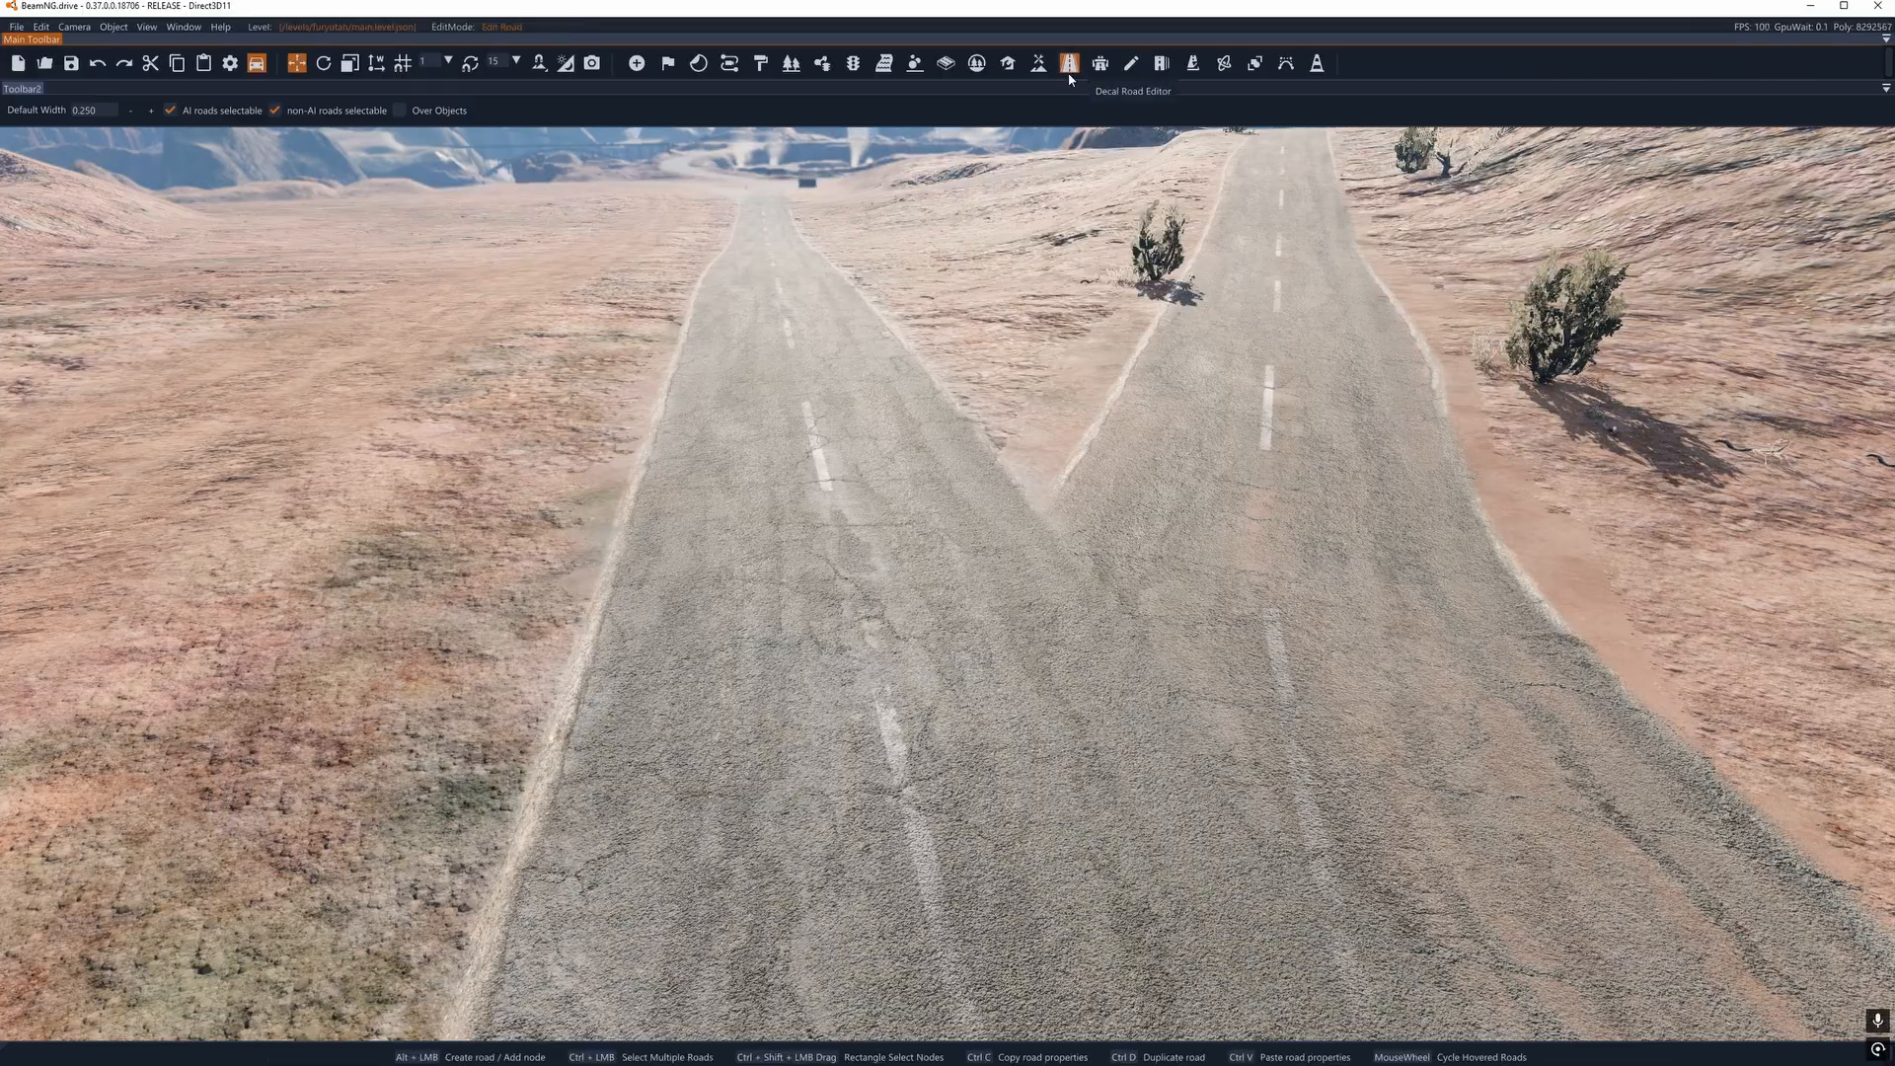
# Fly across the desert terrain with the Decal Road Editor active to examine the paved roads, the sign gantry and the dirt road.
pyautogui.moveTo(844, 541); pyautogui.dragTo(1066, 498, button='right')
pyautogui.press('w')
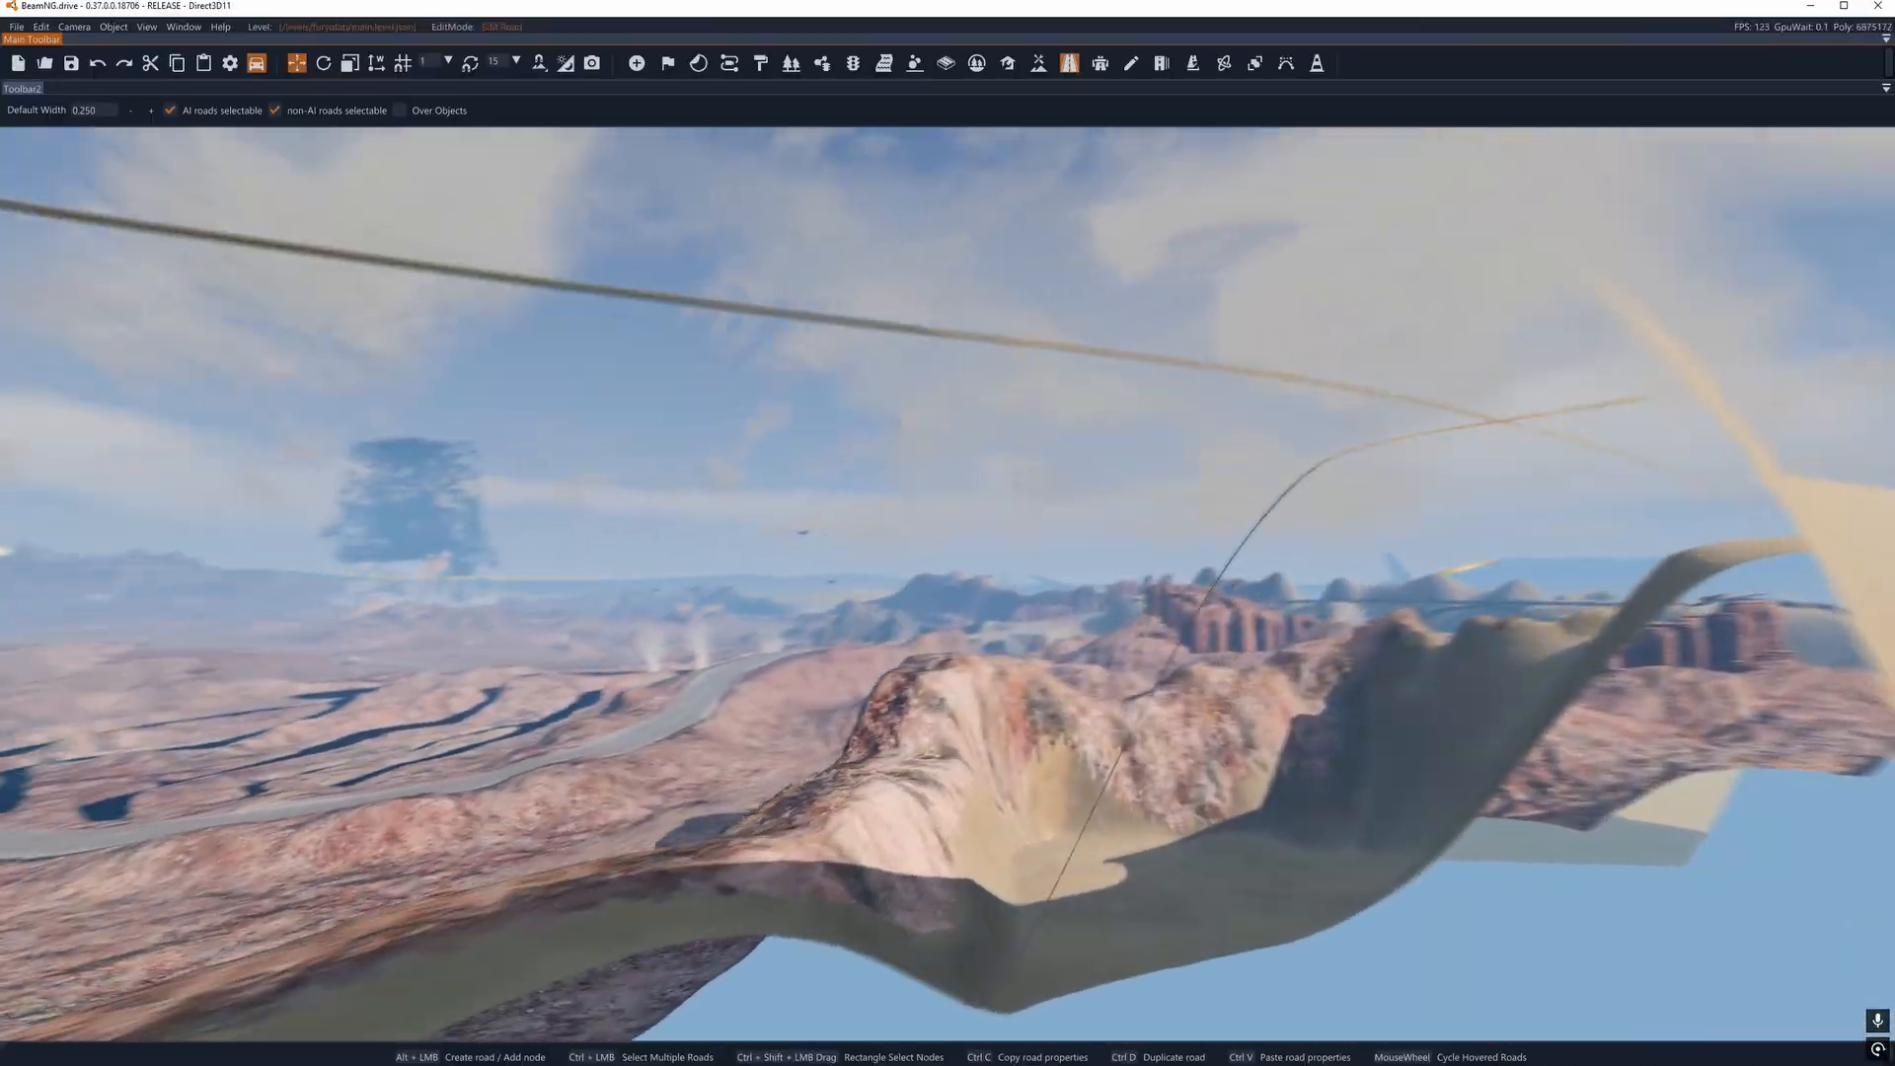
pyautogui.moveTo(1066, 499); pyautogui.dragTo(967, 494, button='right')
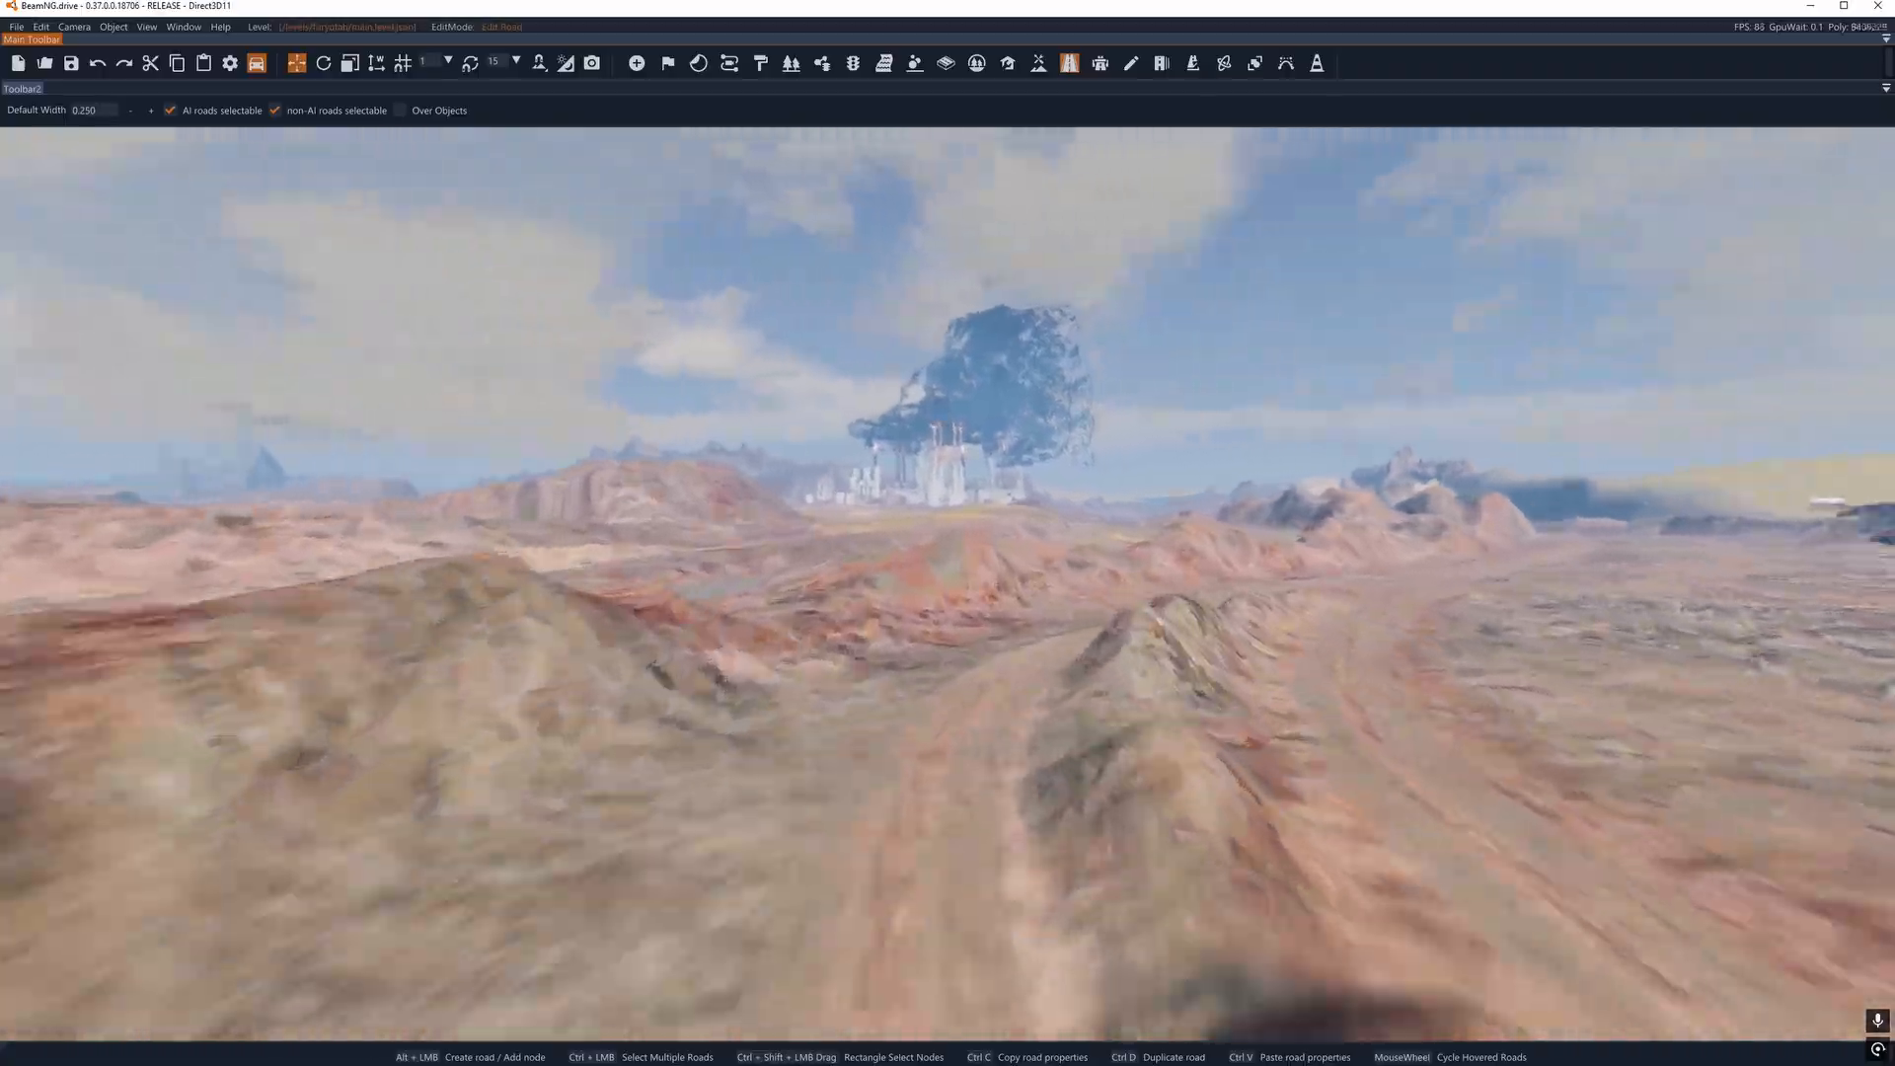
pyautogui.press('w')
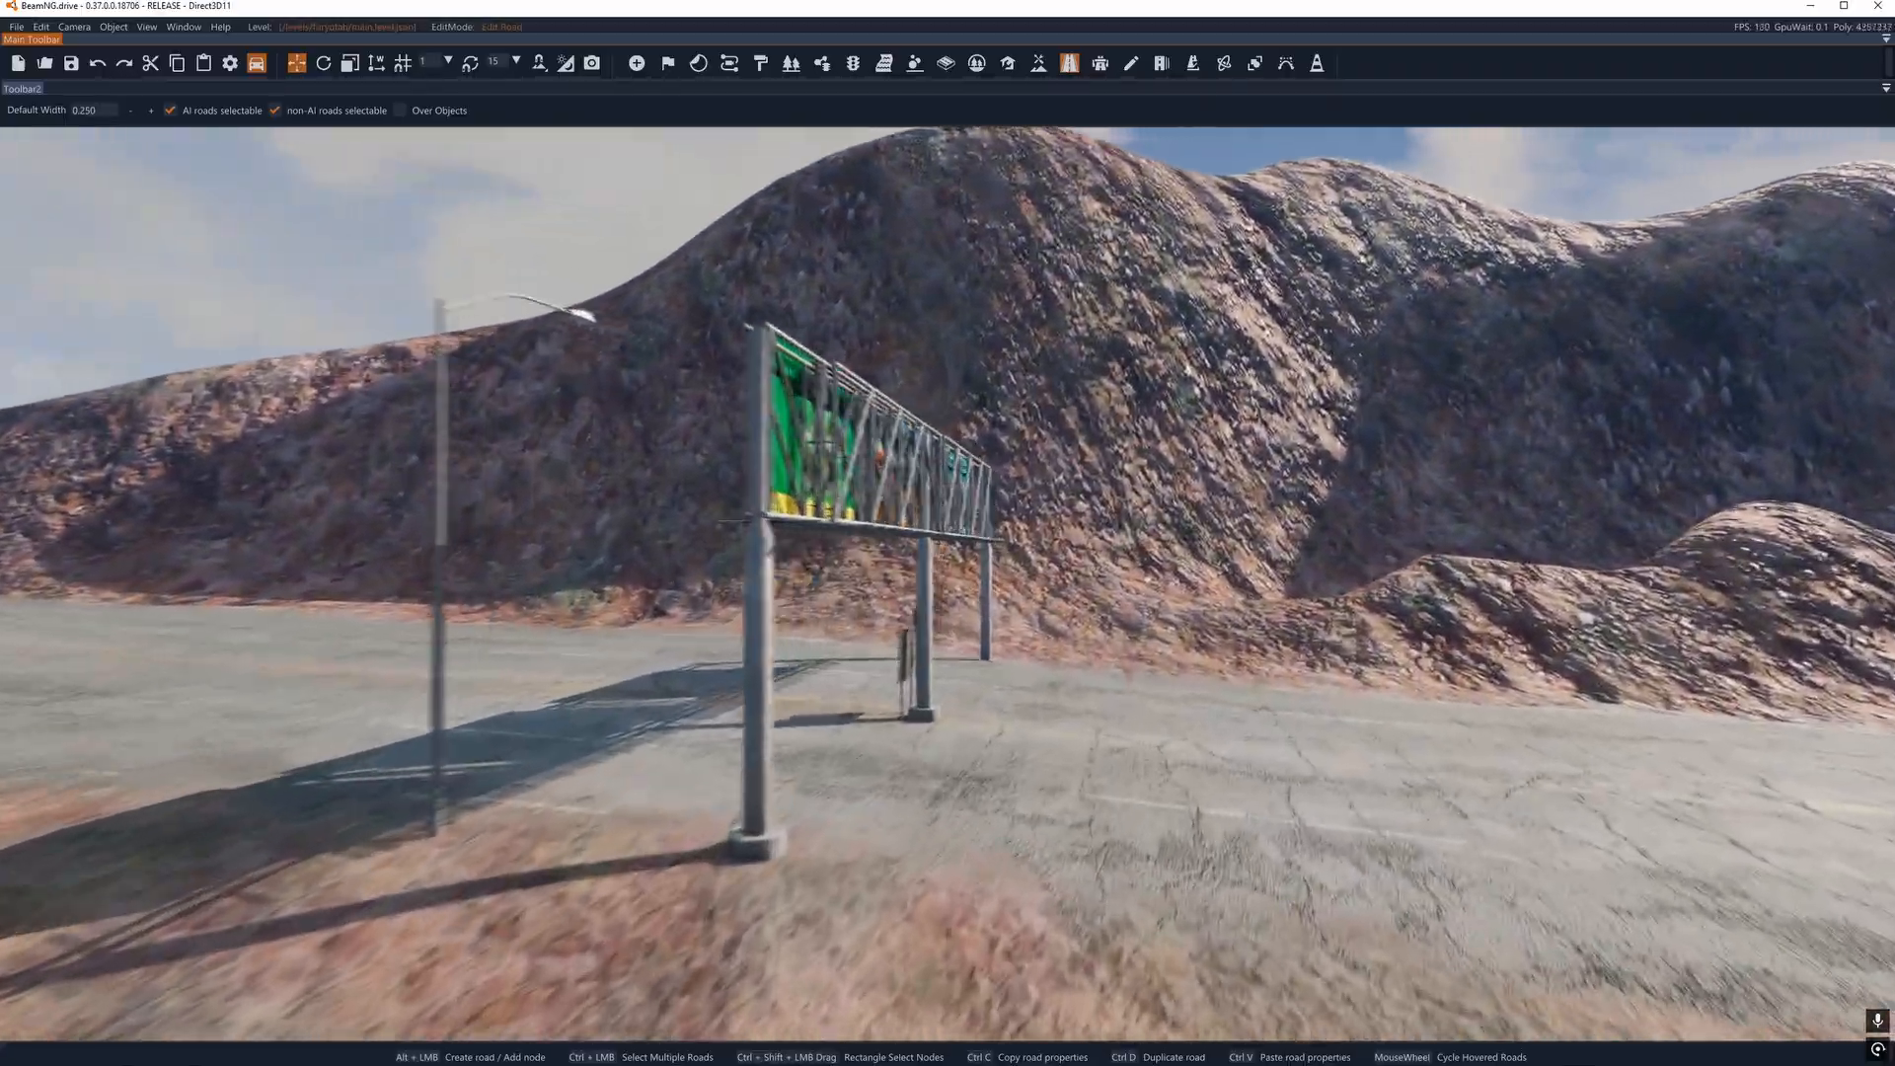
pyautogui.moveTo(947, 533); pyautogui.dragTo(1609, 538, button='right')
pyautogui.press('s')
pyautogui.press('w')
pyautogui.press('w')
pyautogui.press('w')
pyautogui.press('w')
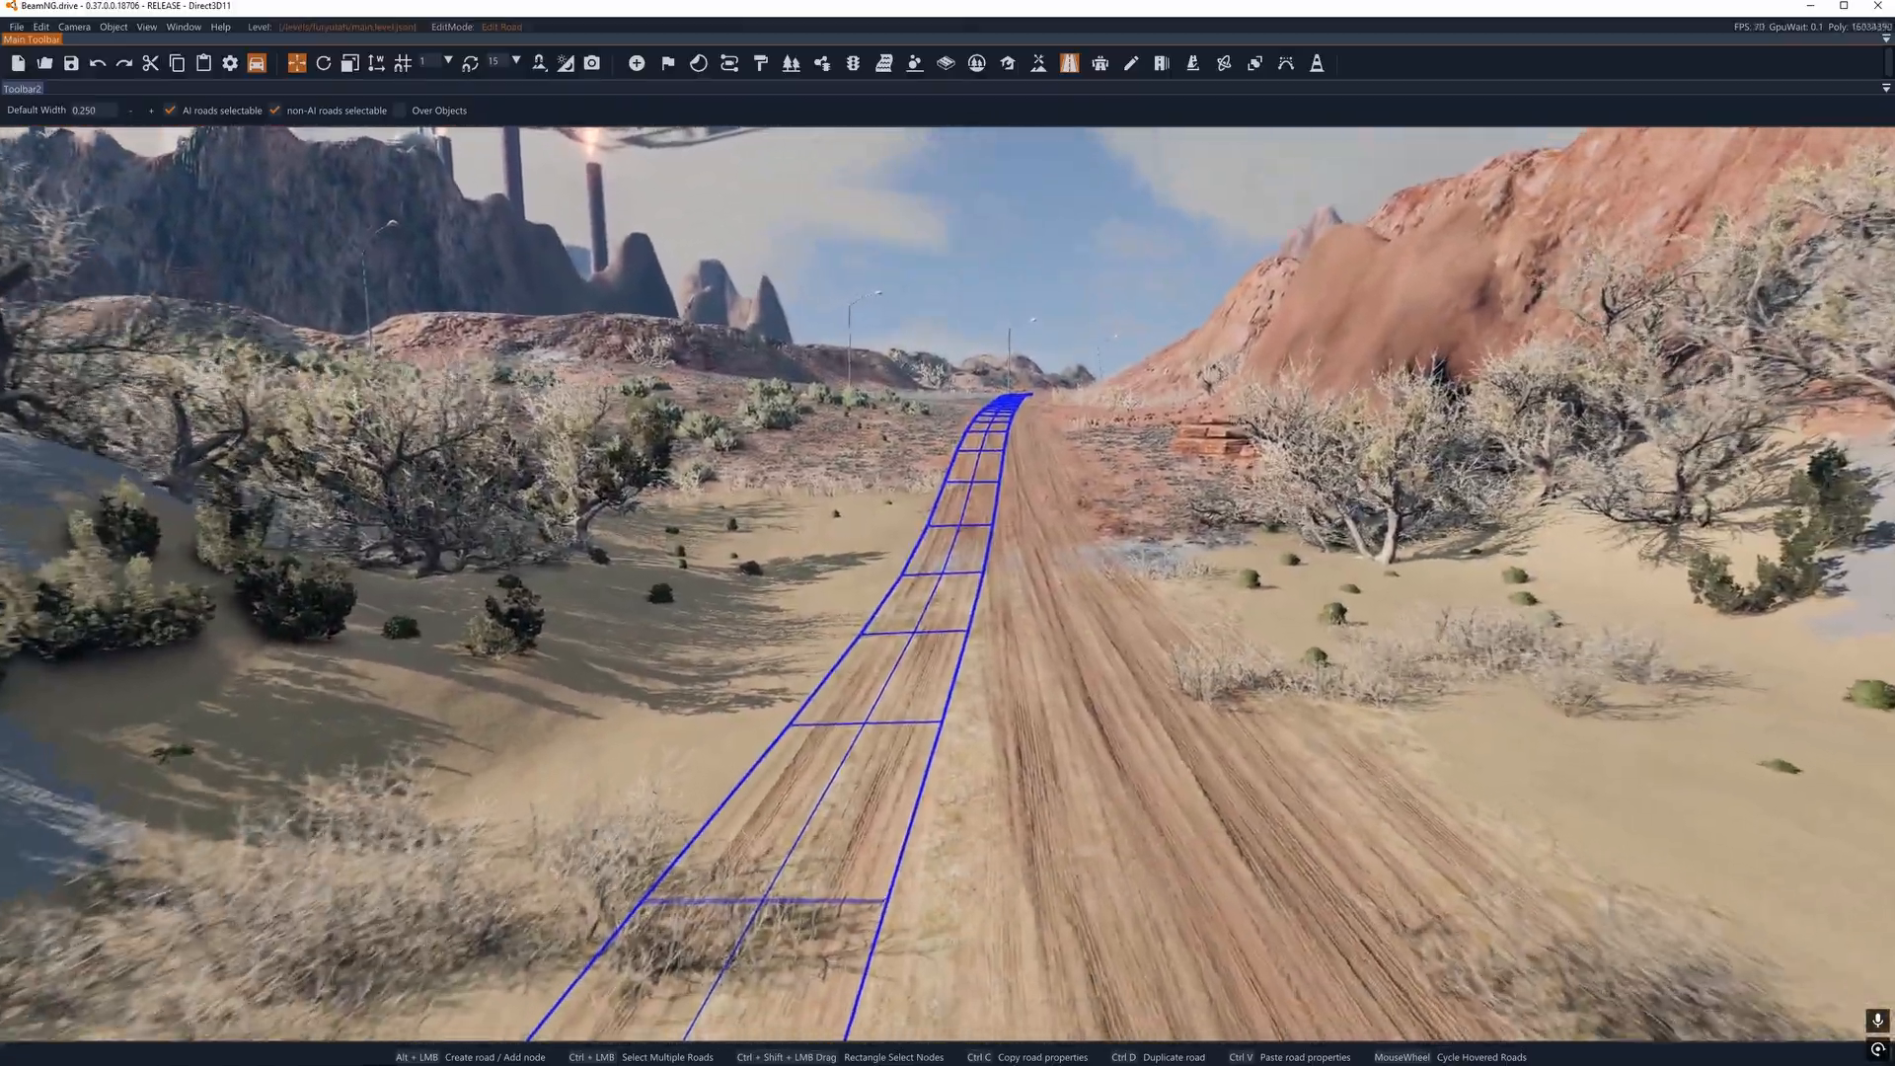
pyautogui.press('w')
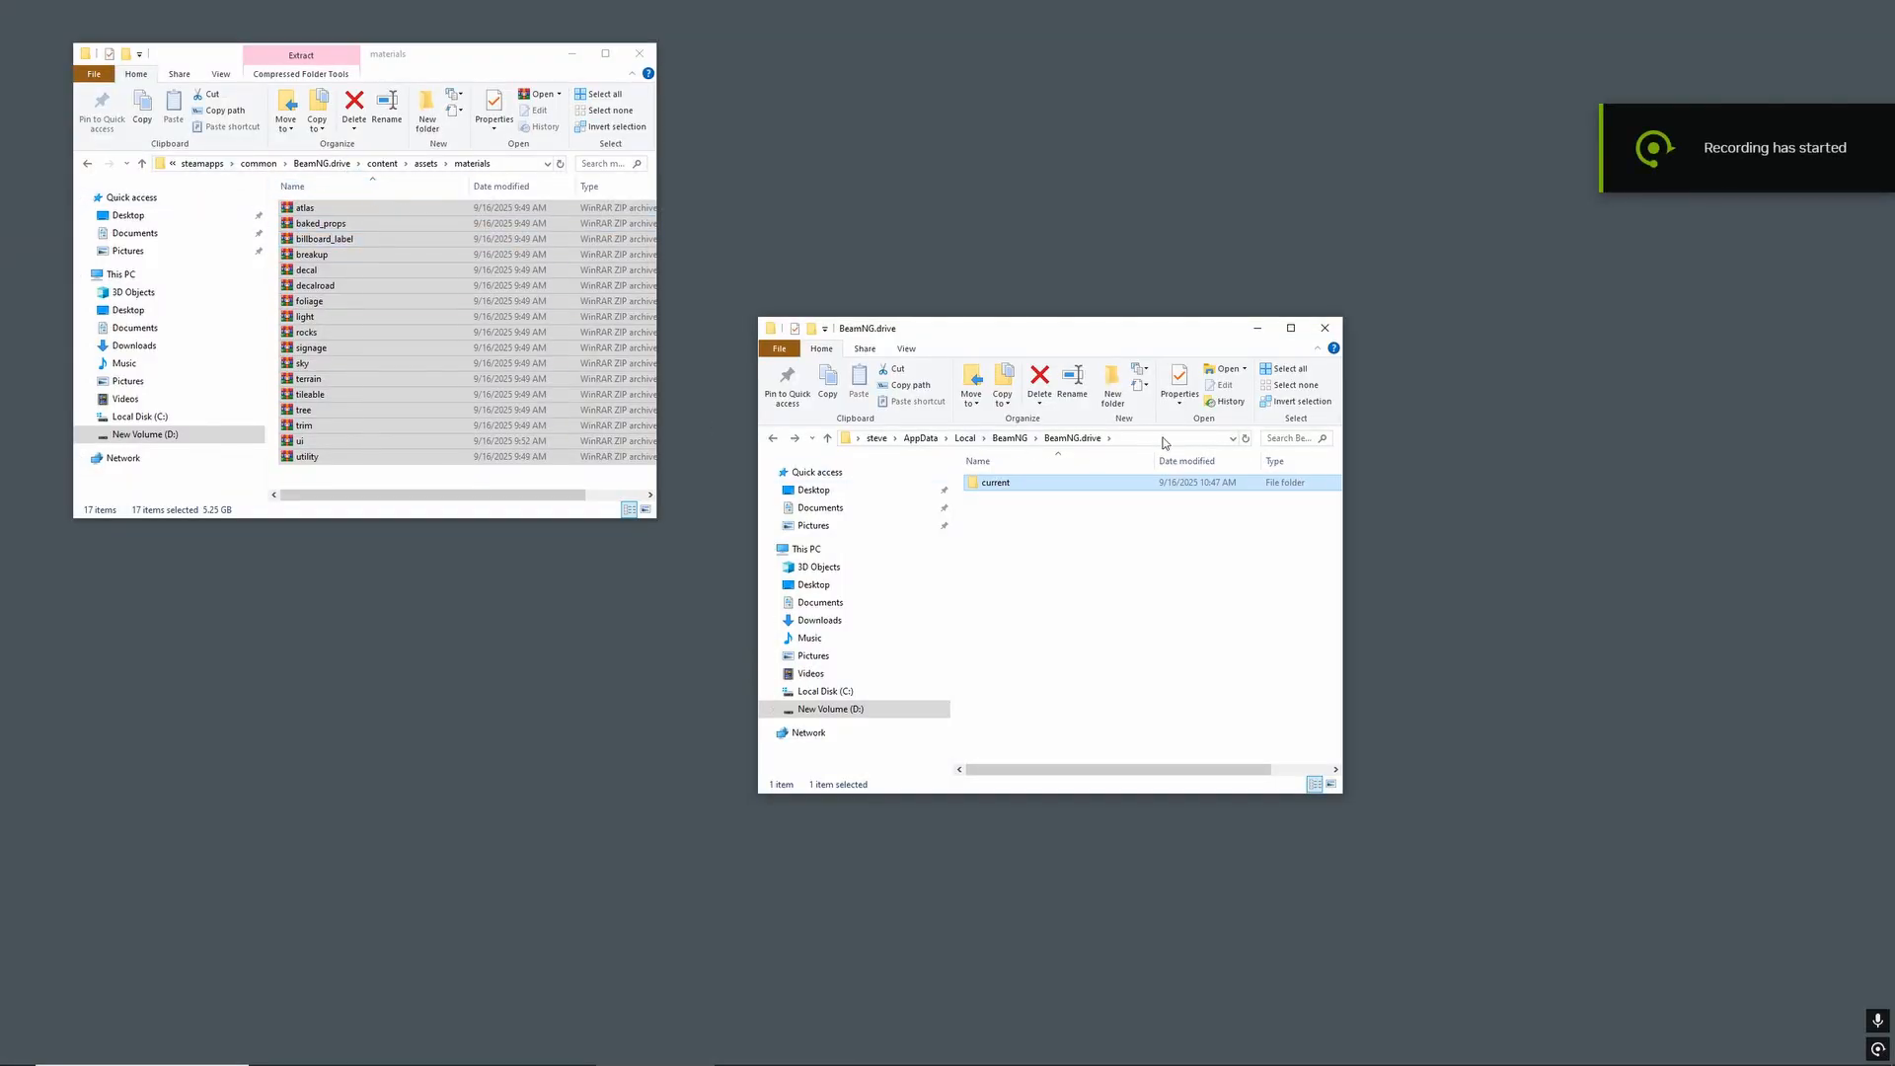
# Switch to the file windows and browse the background and buildings\industrial folders under architecture in meshes.zip.
pyautogui.click(1154, 563)
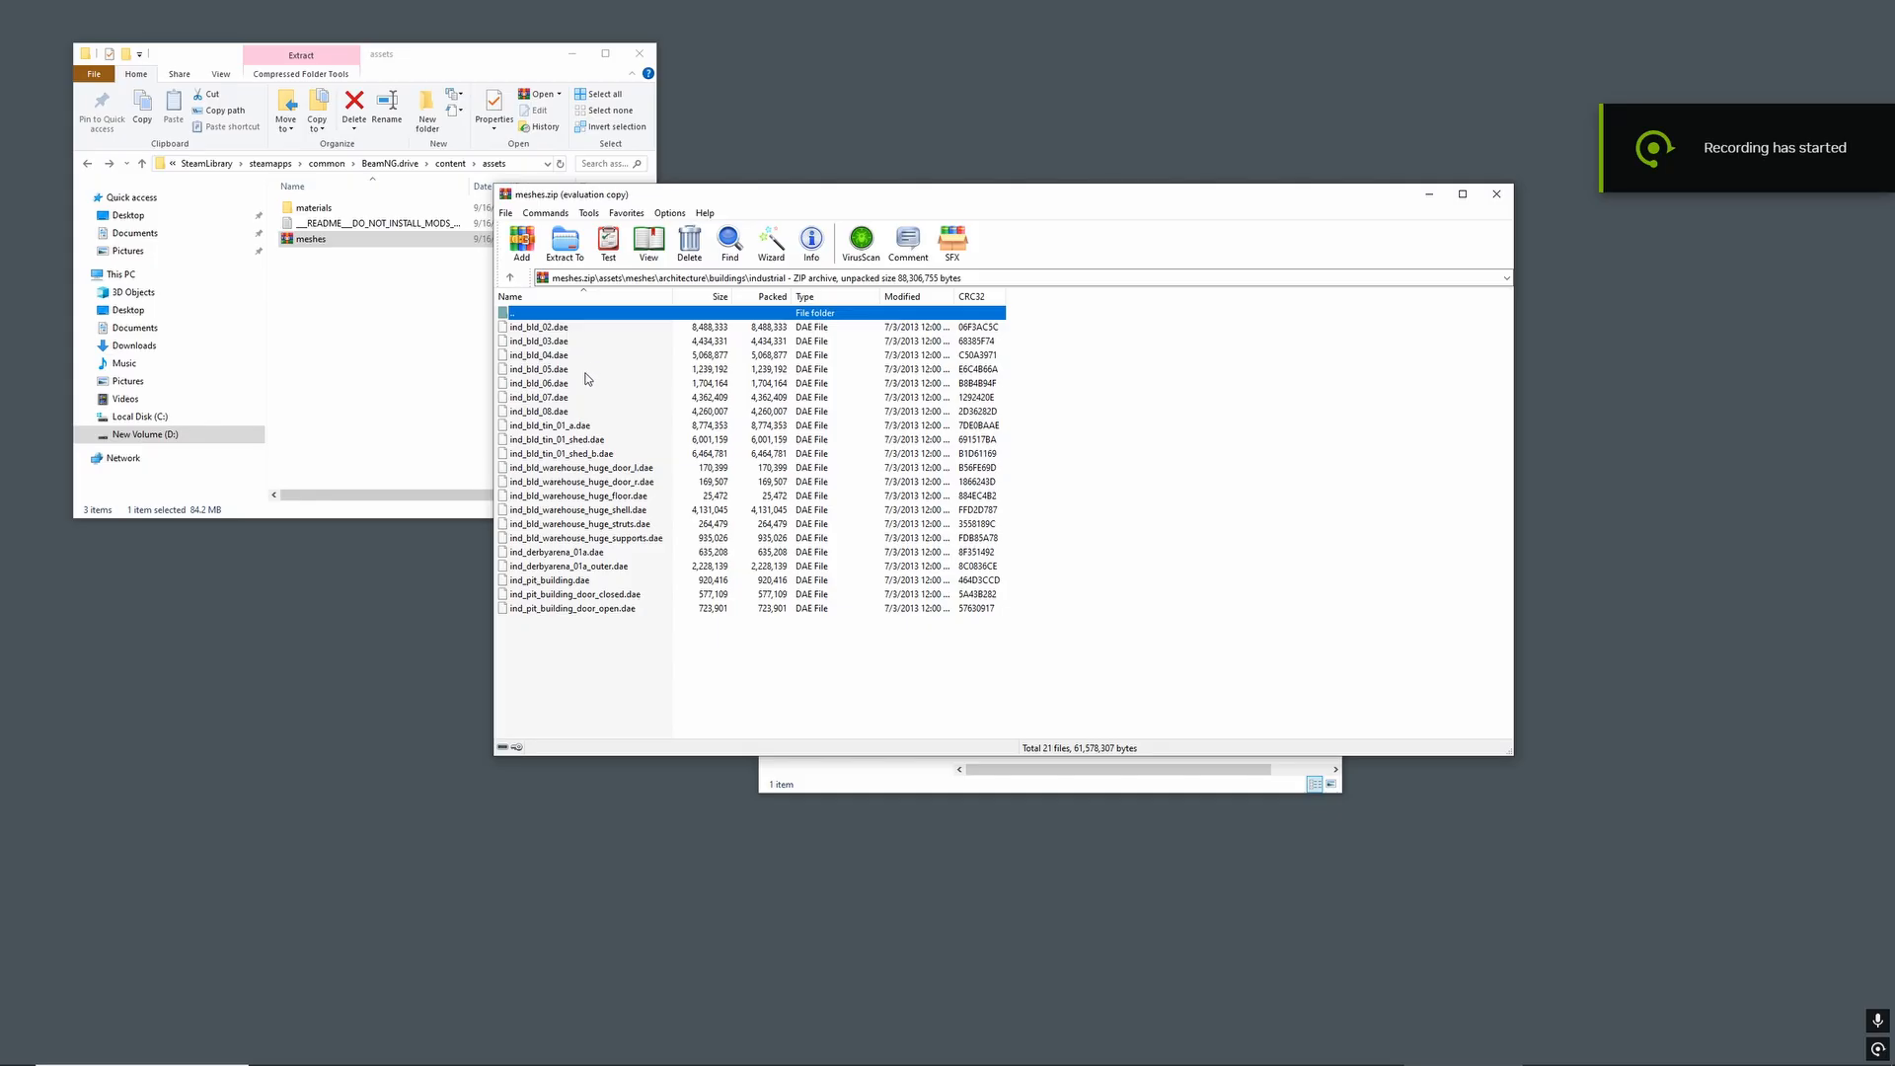
pyautogui.press('Return')
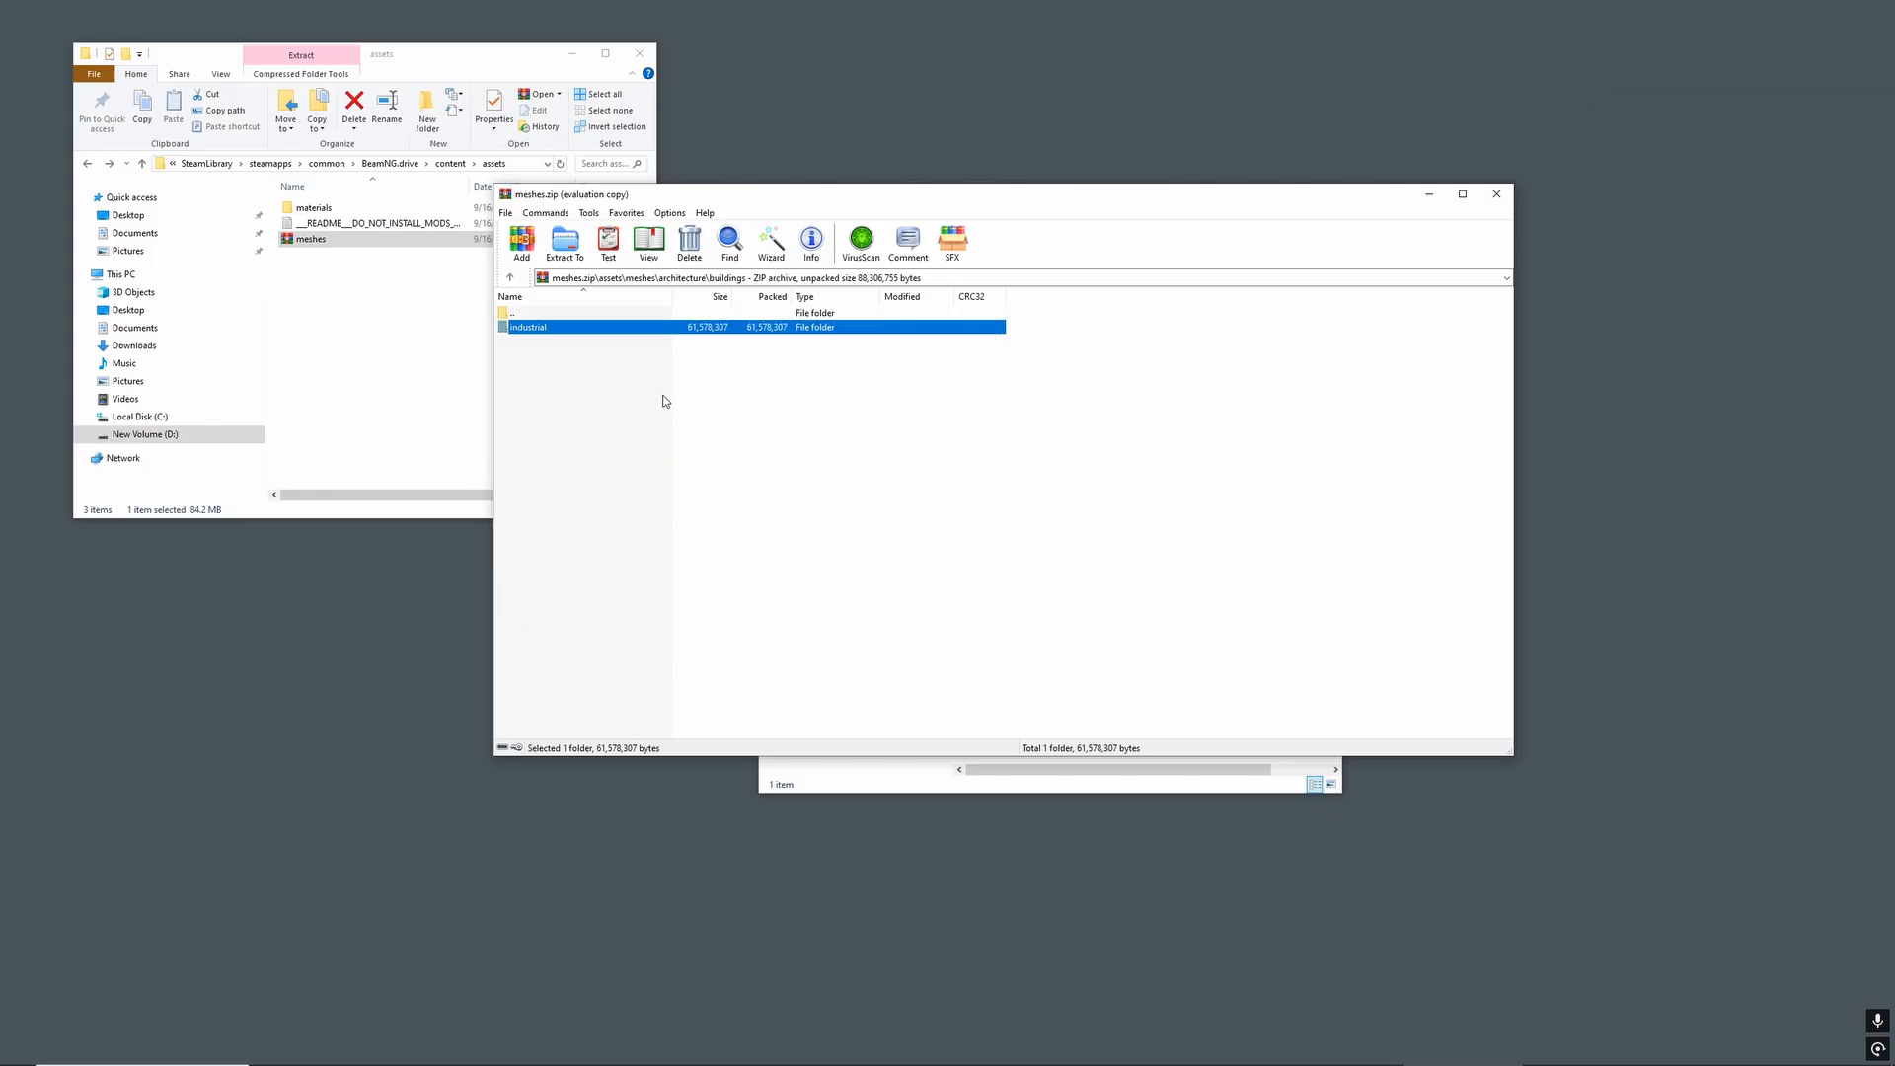
pyautogui.press('BackSpace')
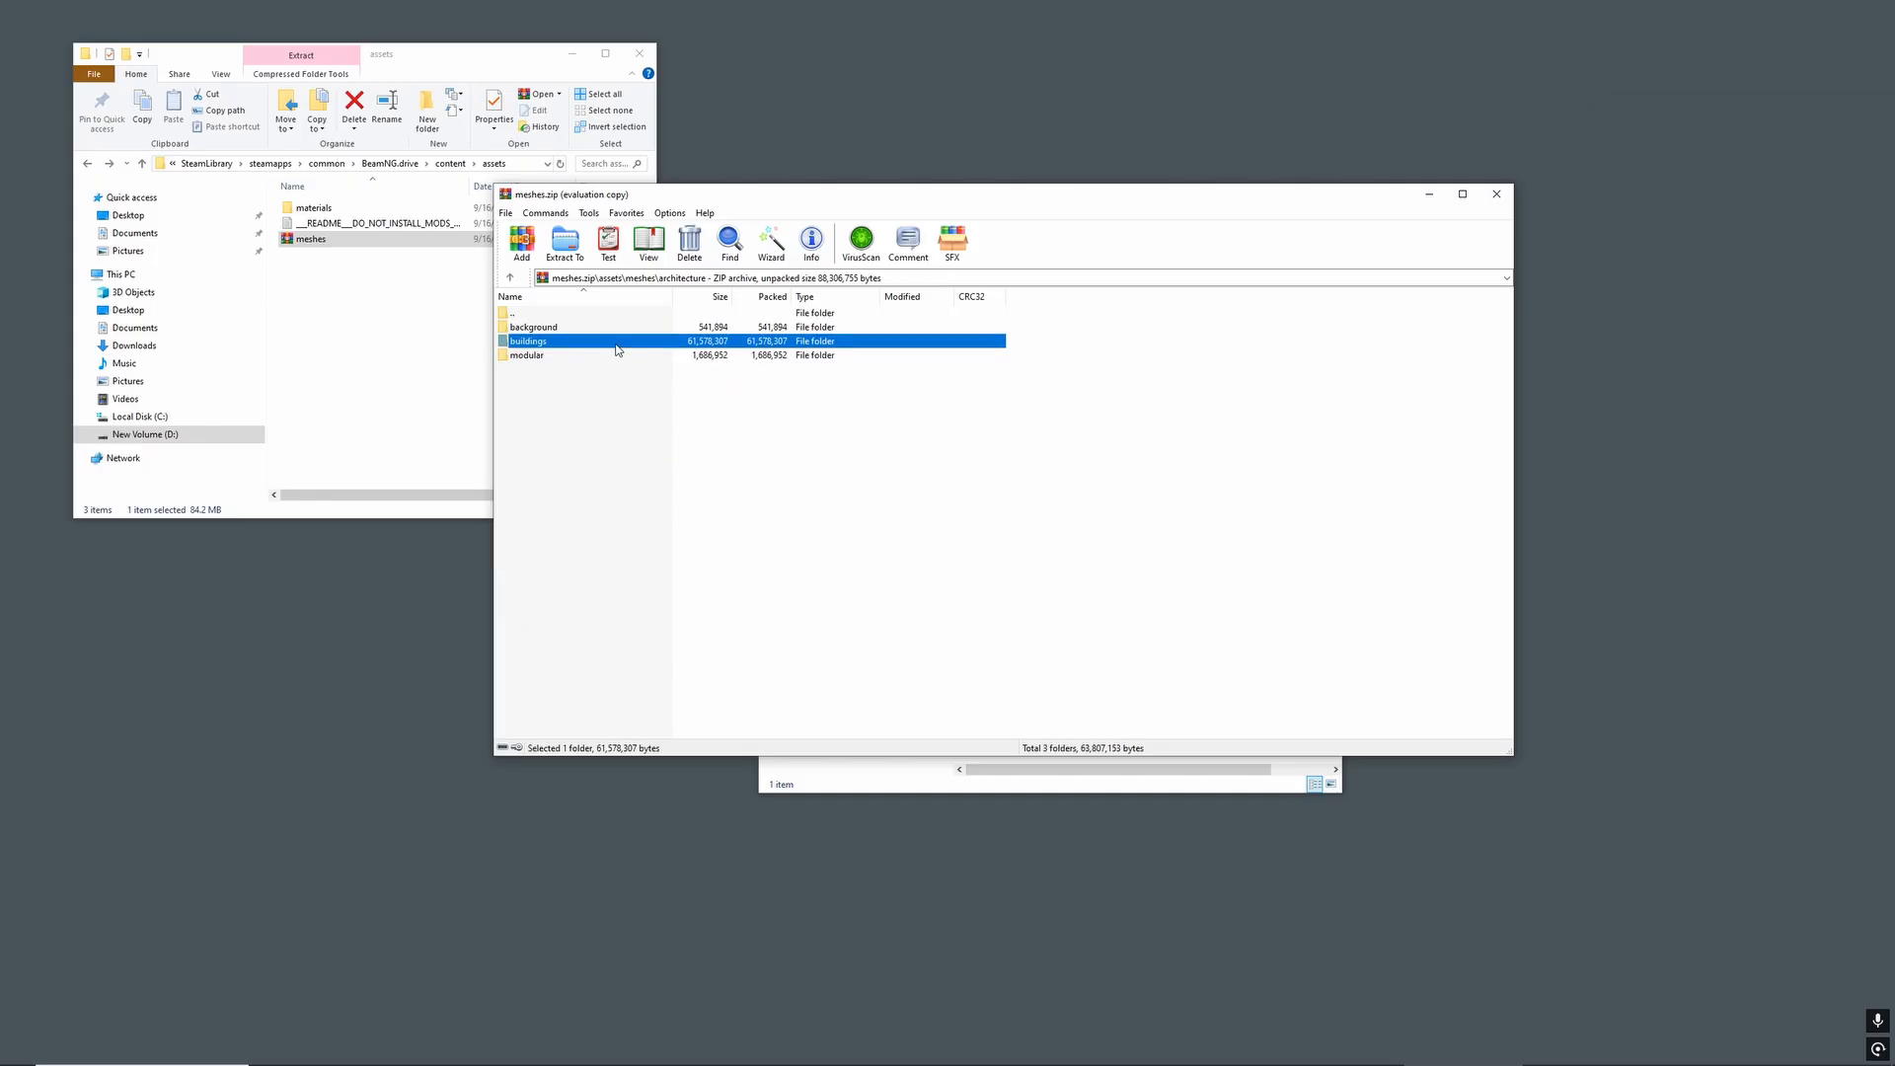
pyautogui.doubleClick(560, 327)
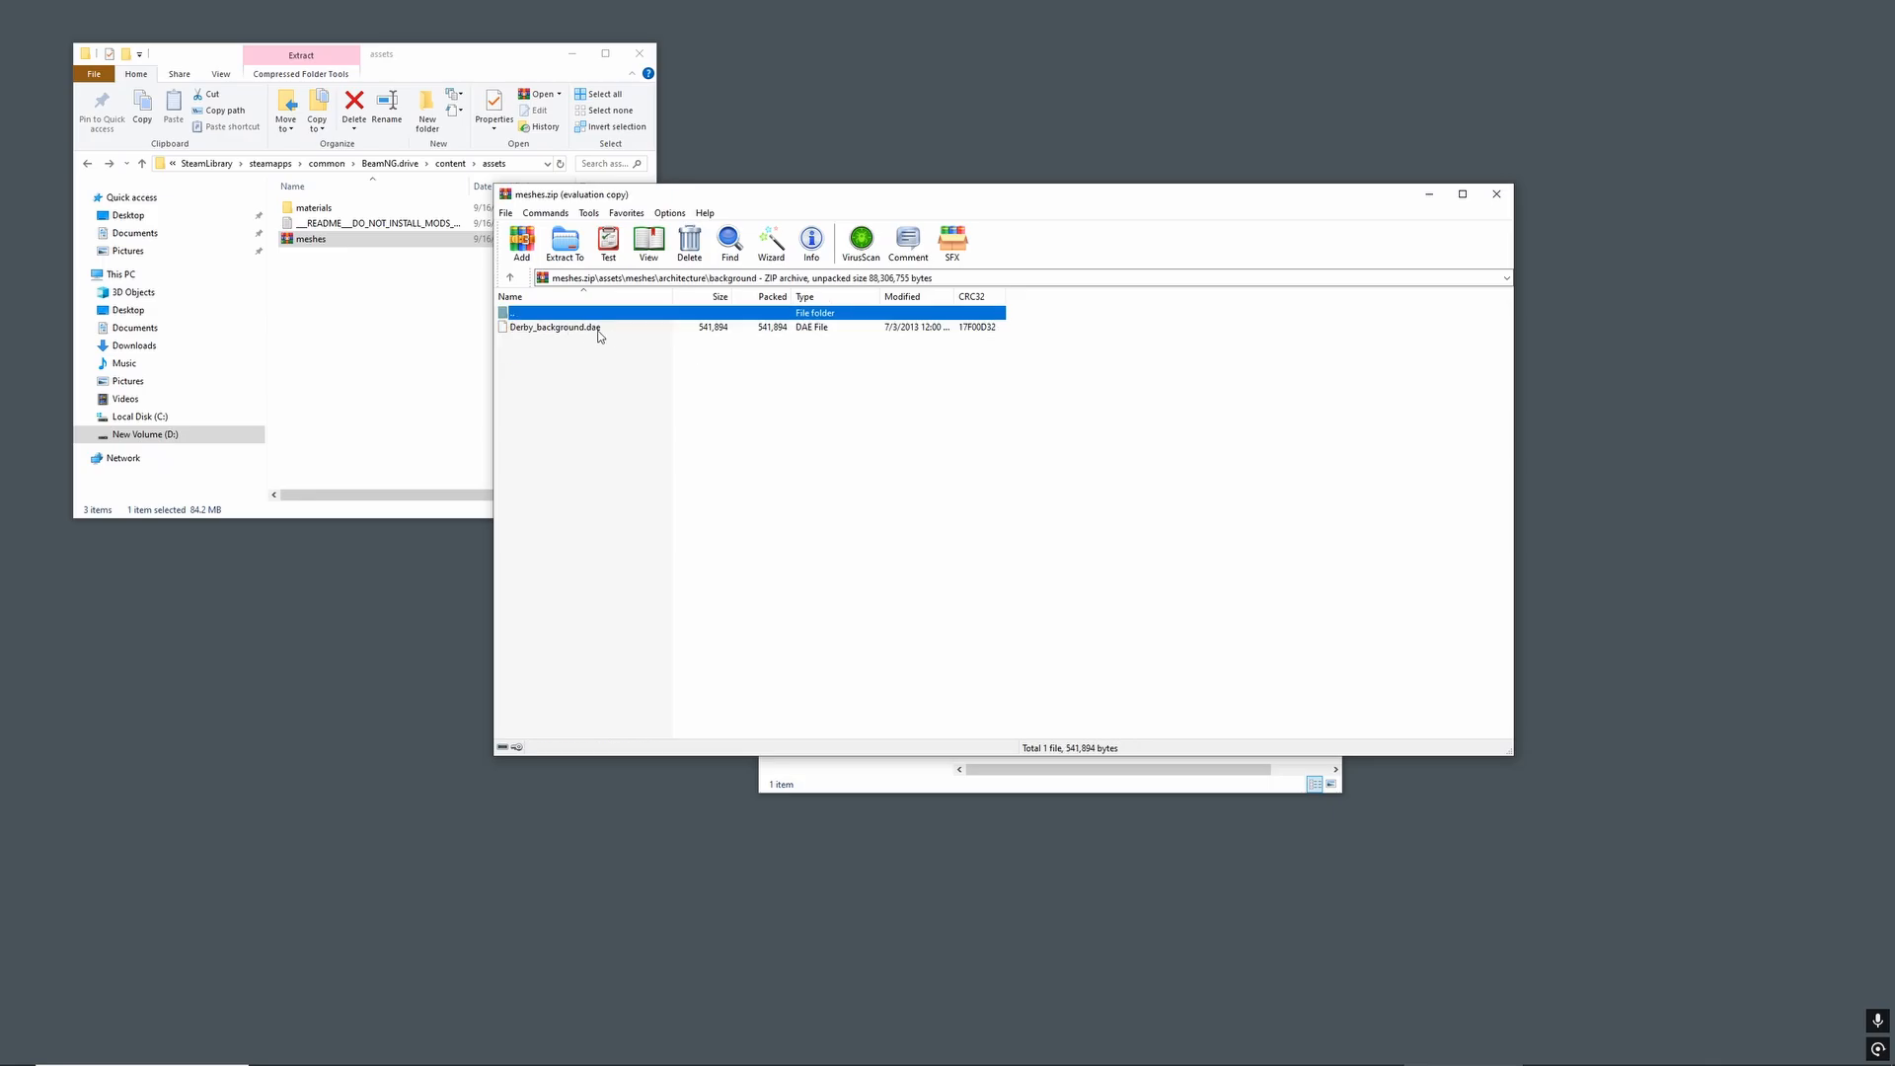
pyautogui.press('BackSpace')
pyautogui.doubleClick(601, 339)
pyautogui.doubleClick(601, 330)
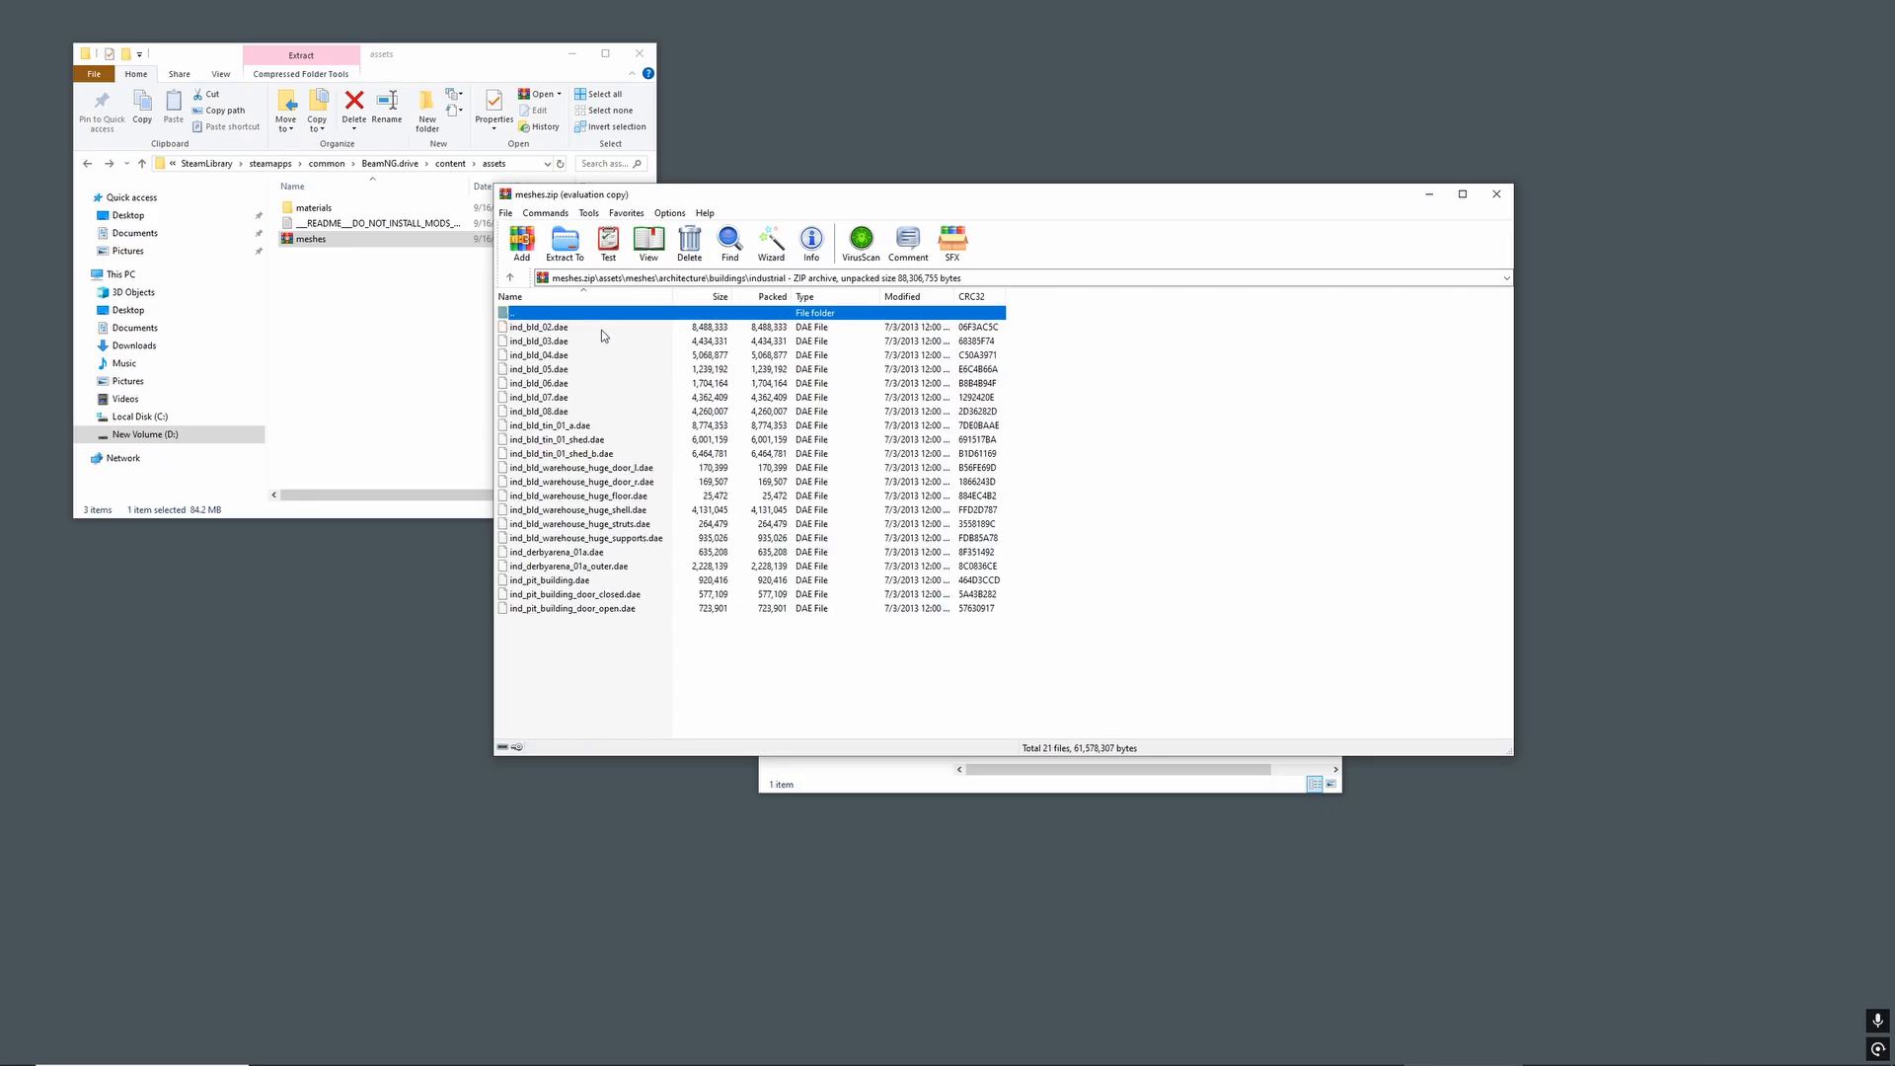
# Go back up to the meshes folder in the archive, look into props\assembly_kit, and return to the assets folder window.
pyautogui.press('BackSpace')
pyautogui.press('BackSpace')
pyautogui.press('BackSpace')
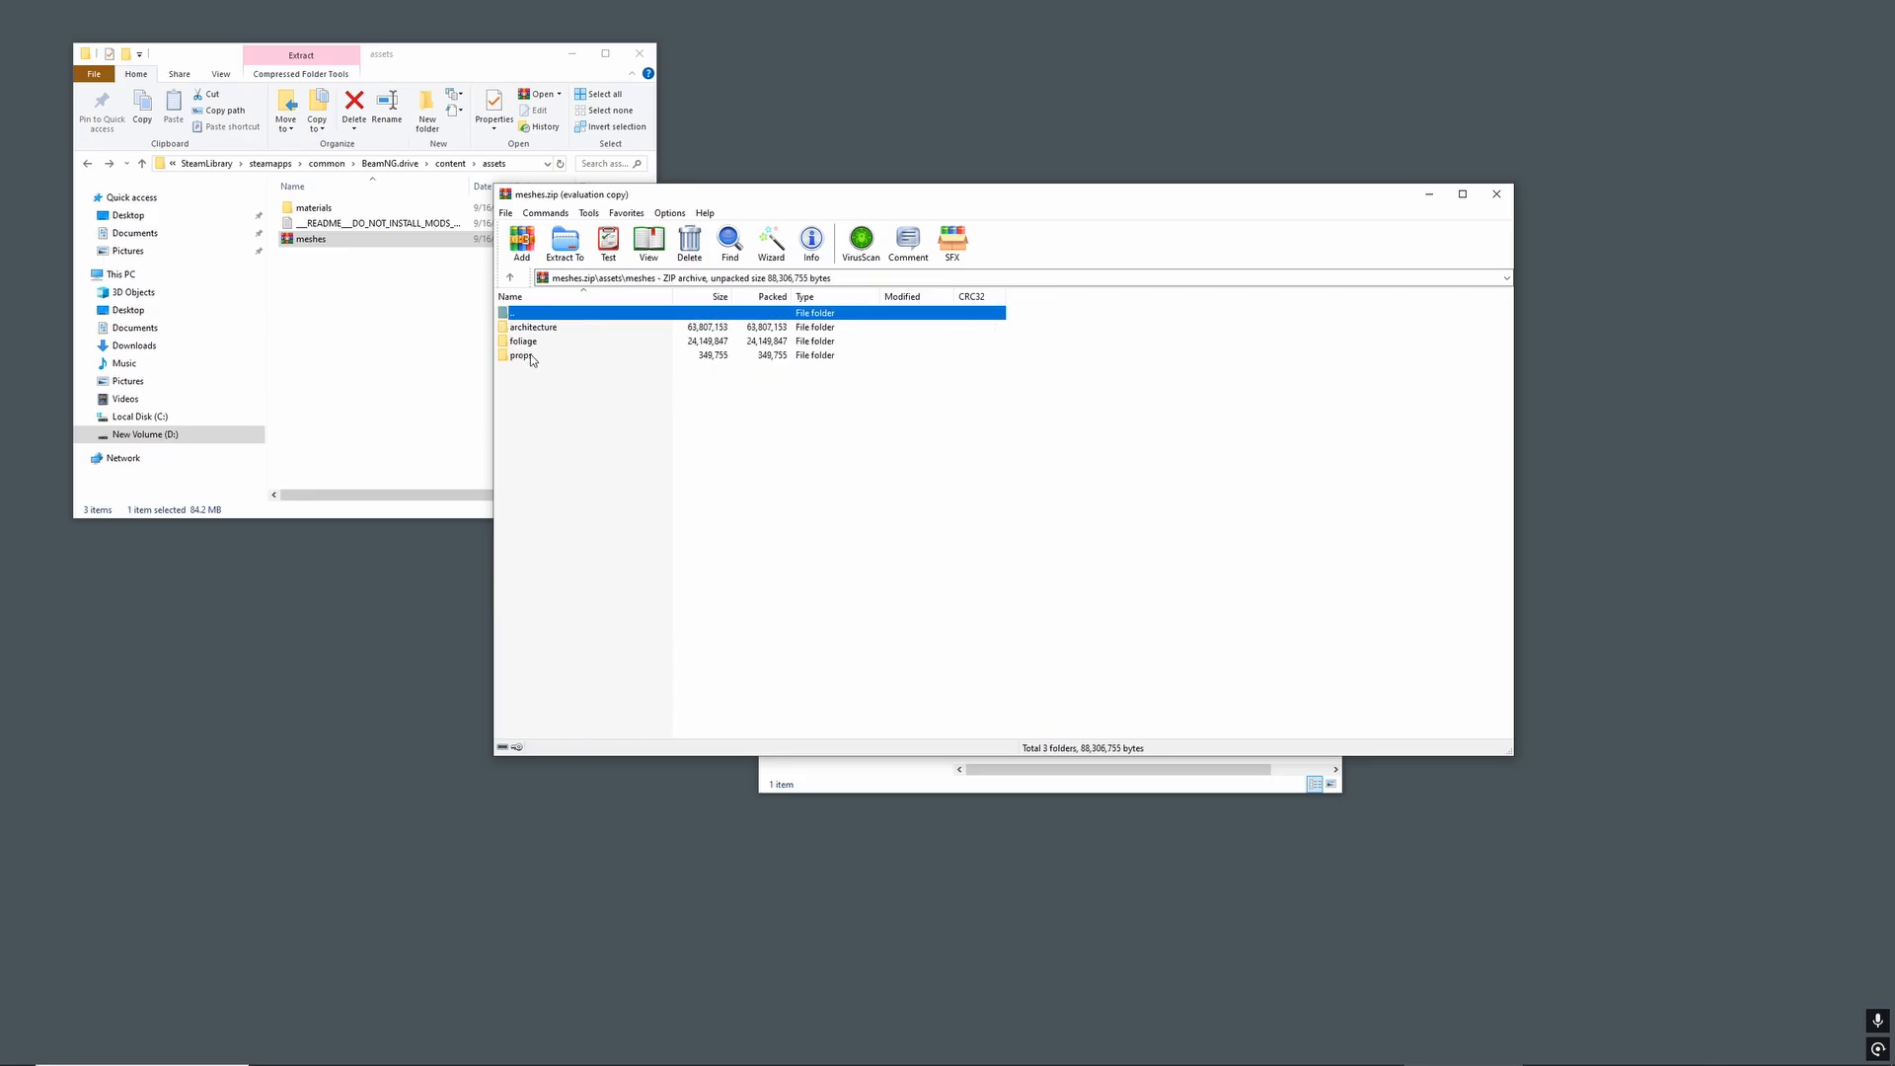
pyautogui.doubleClick(524, 355)
pyautogui.doubleClick(573, 328)
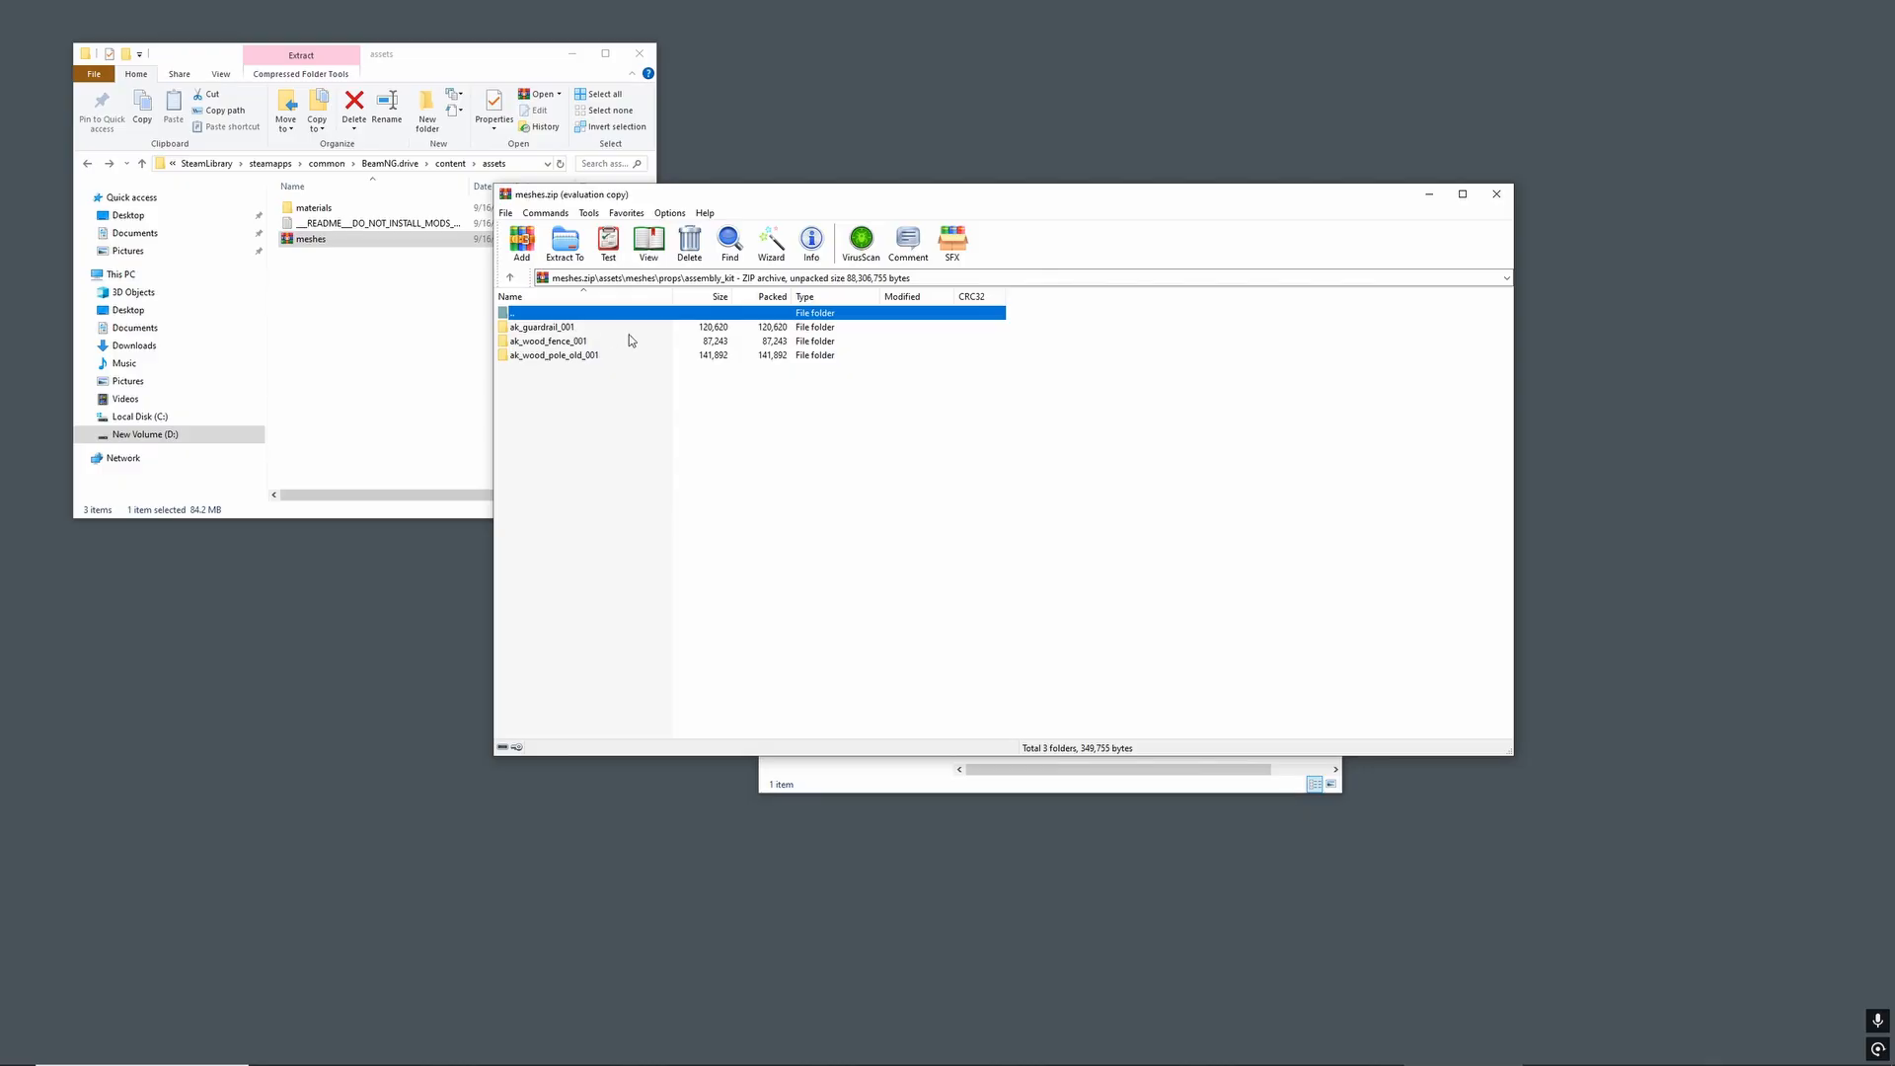
pyautogui.press('BackSpace')
pyautogui.press('BackSpace')
pyautogui.click(331, 317)
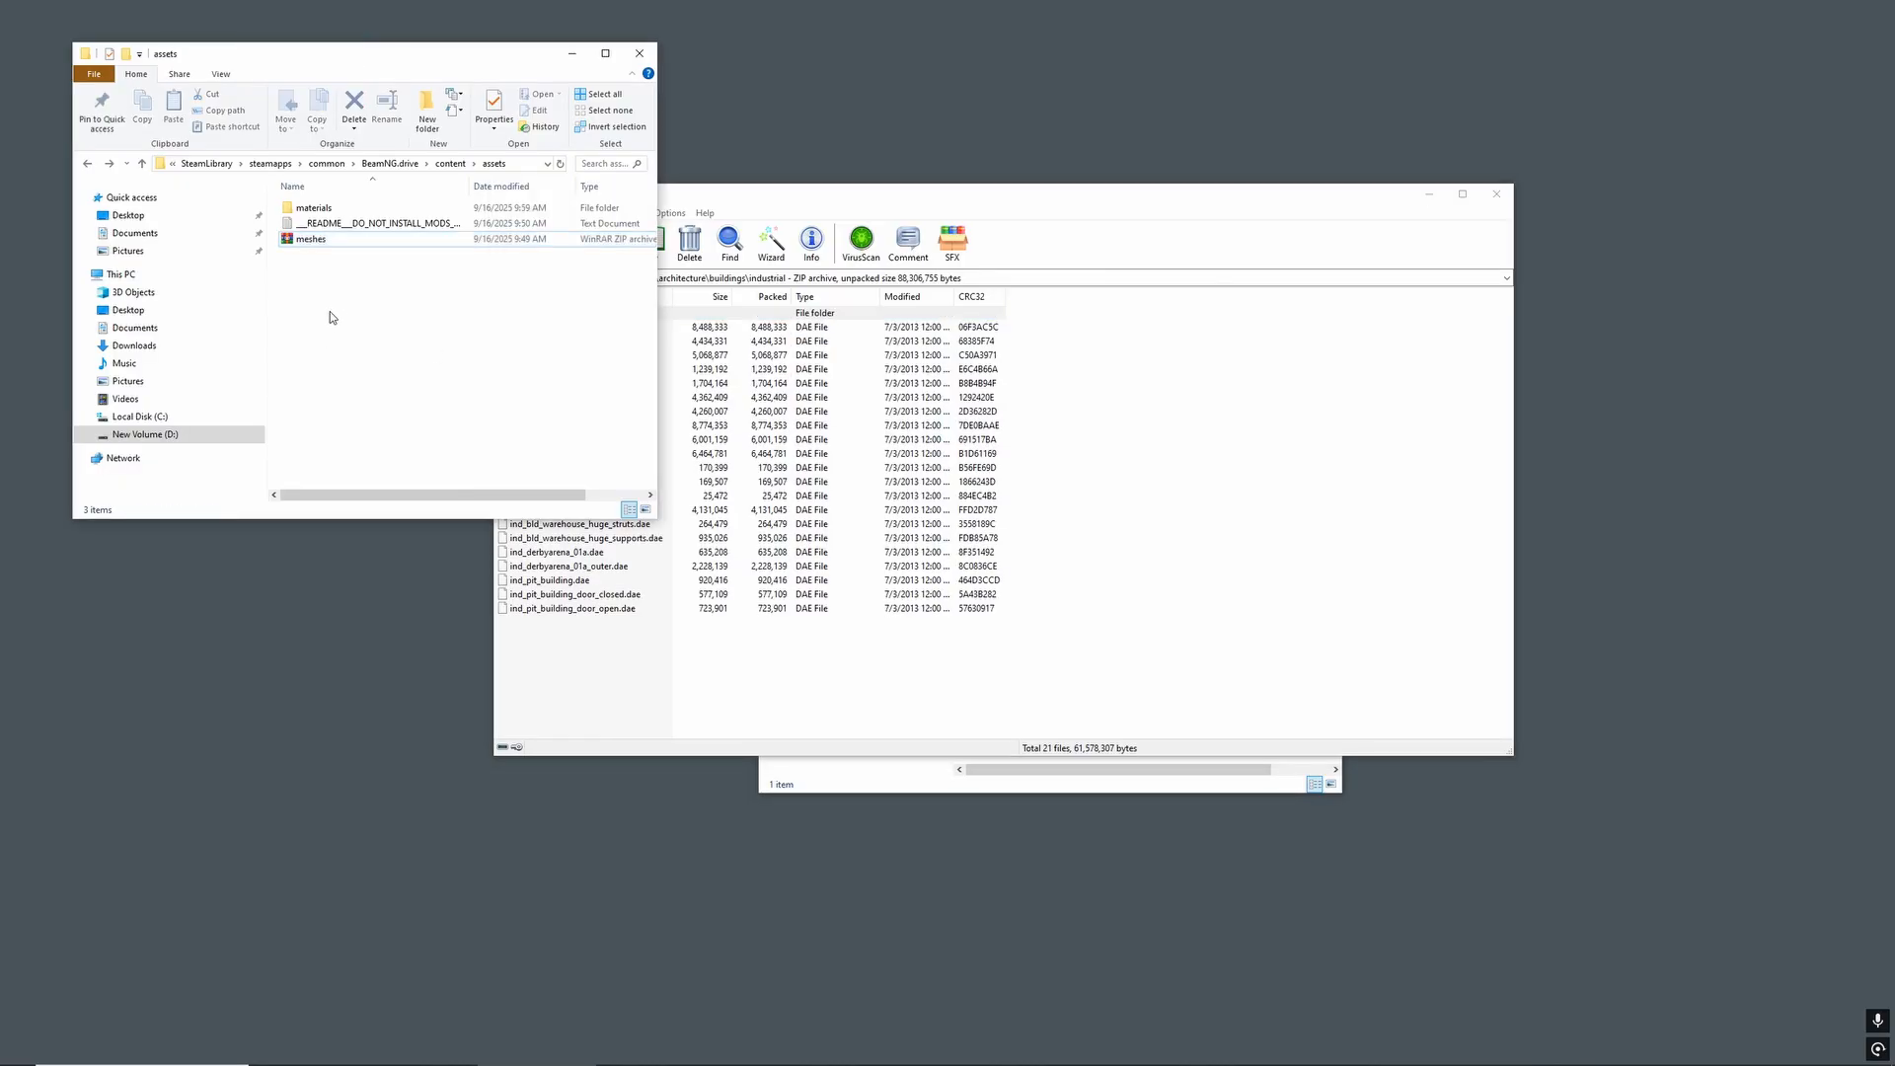
# Go up to the content folder, select the art_shapes archive, look into the levels folder and return to content.
pyautogui.press('BackSpace')
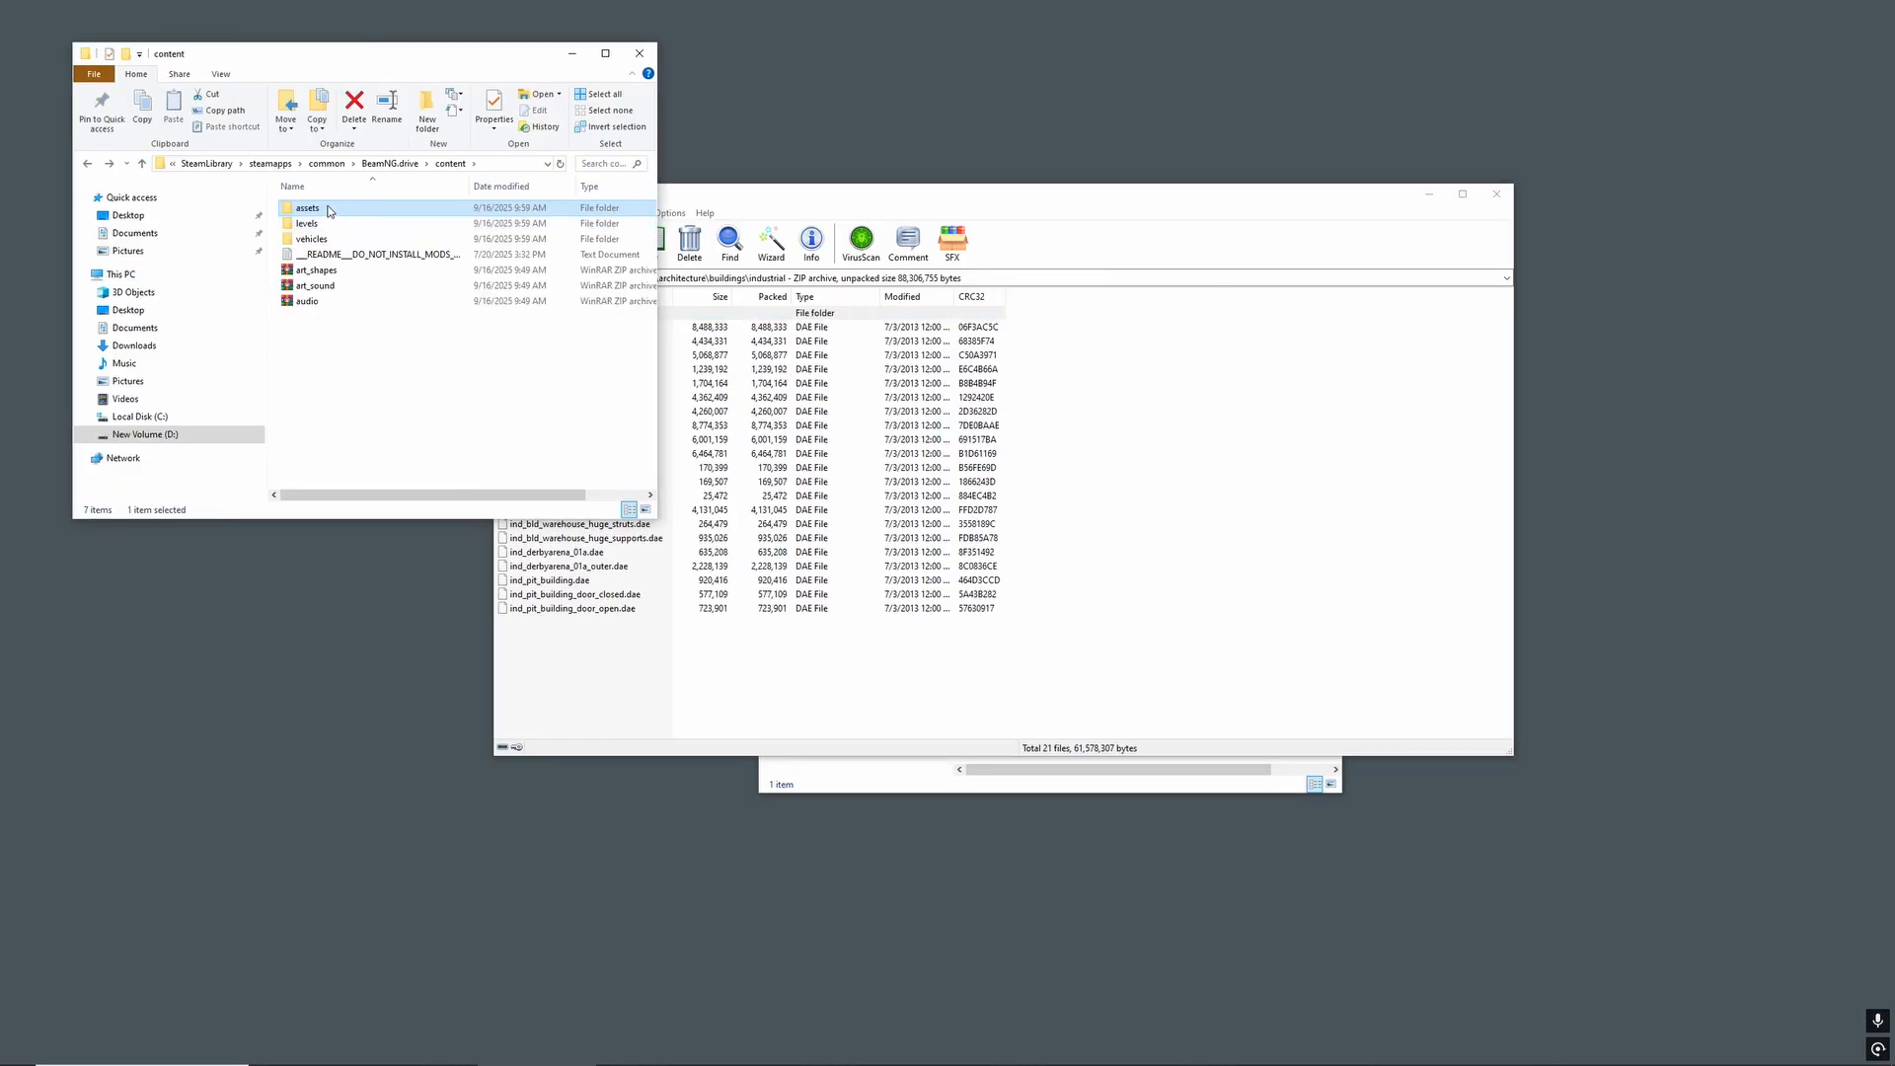
pyautogui.click(350, 273)
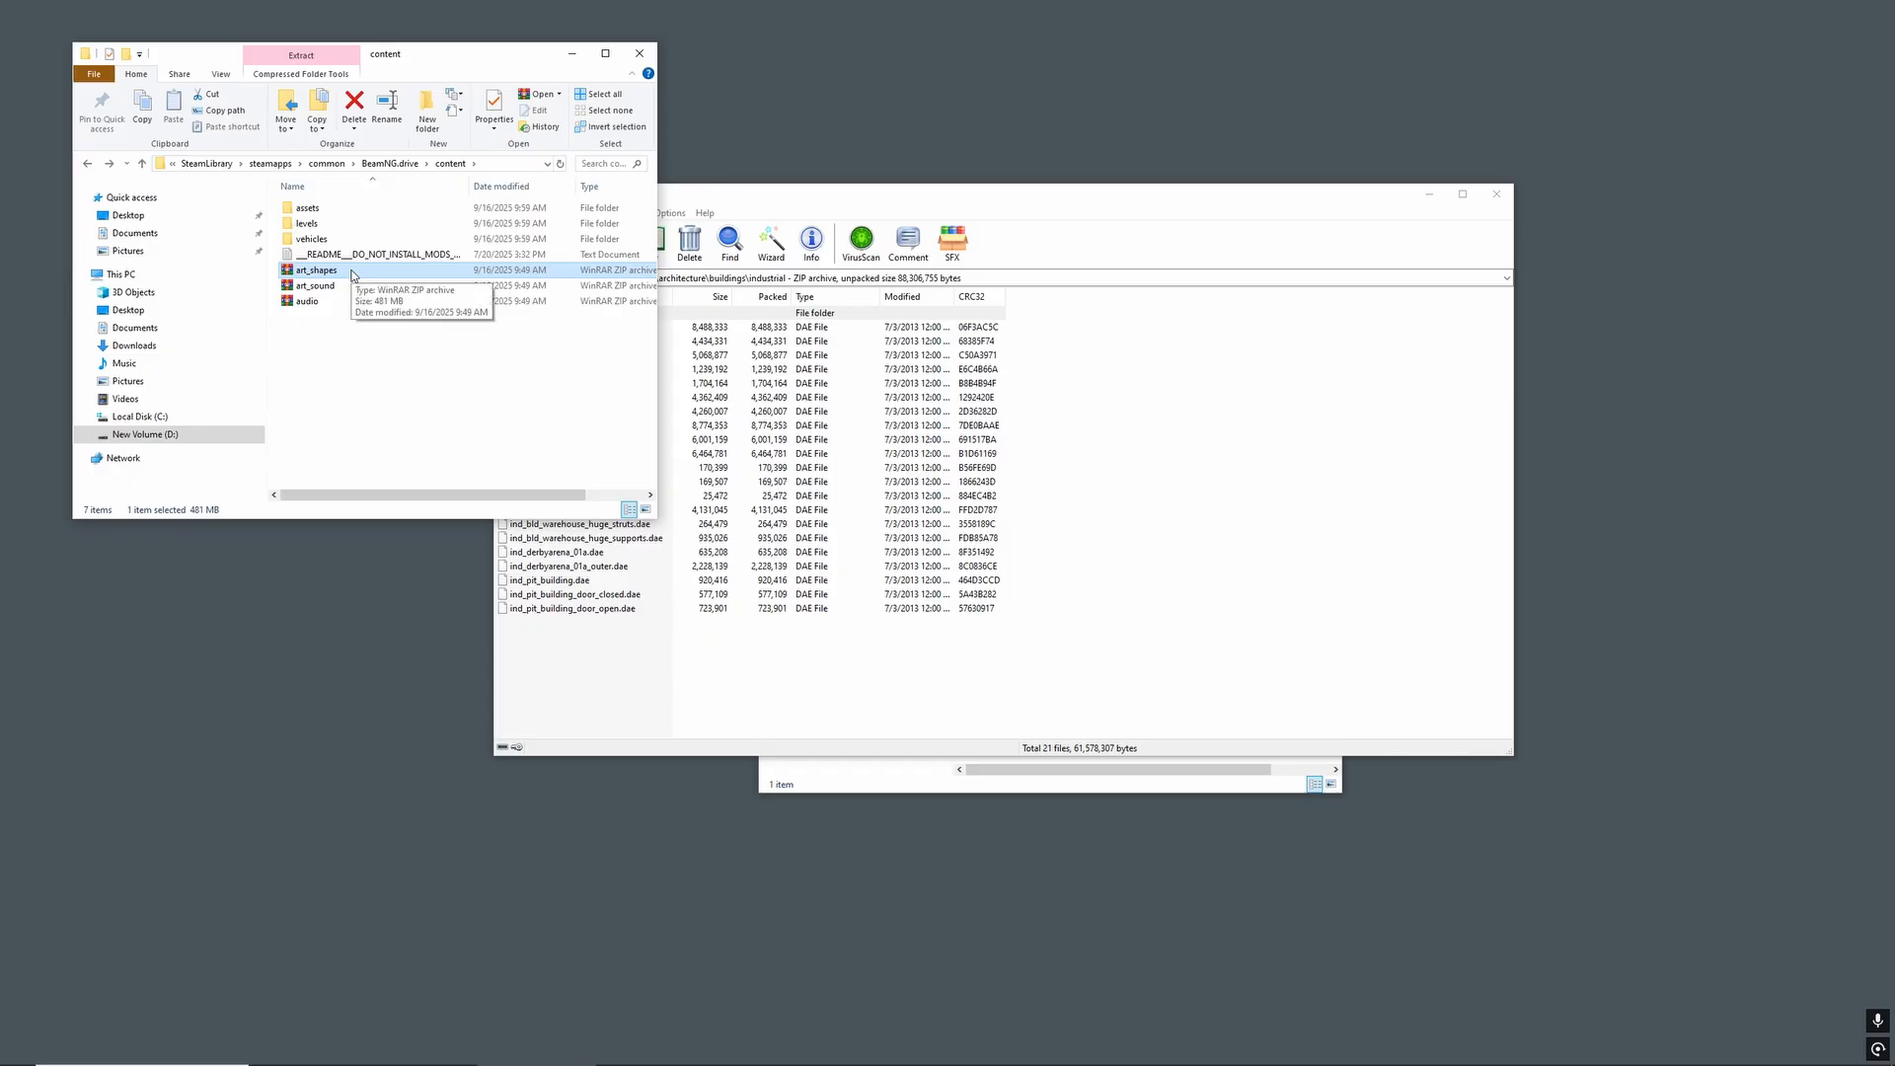
pyautogui.doubleClick(351, 224)
pyautogui.press('BackSpace')
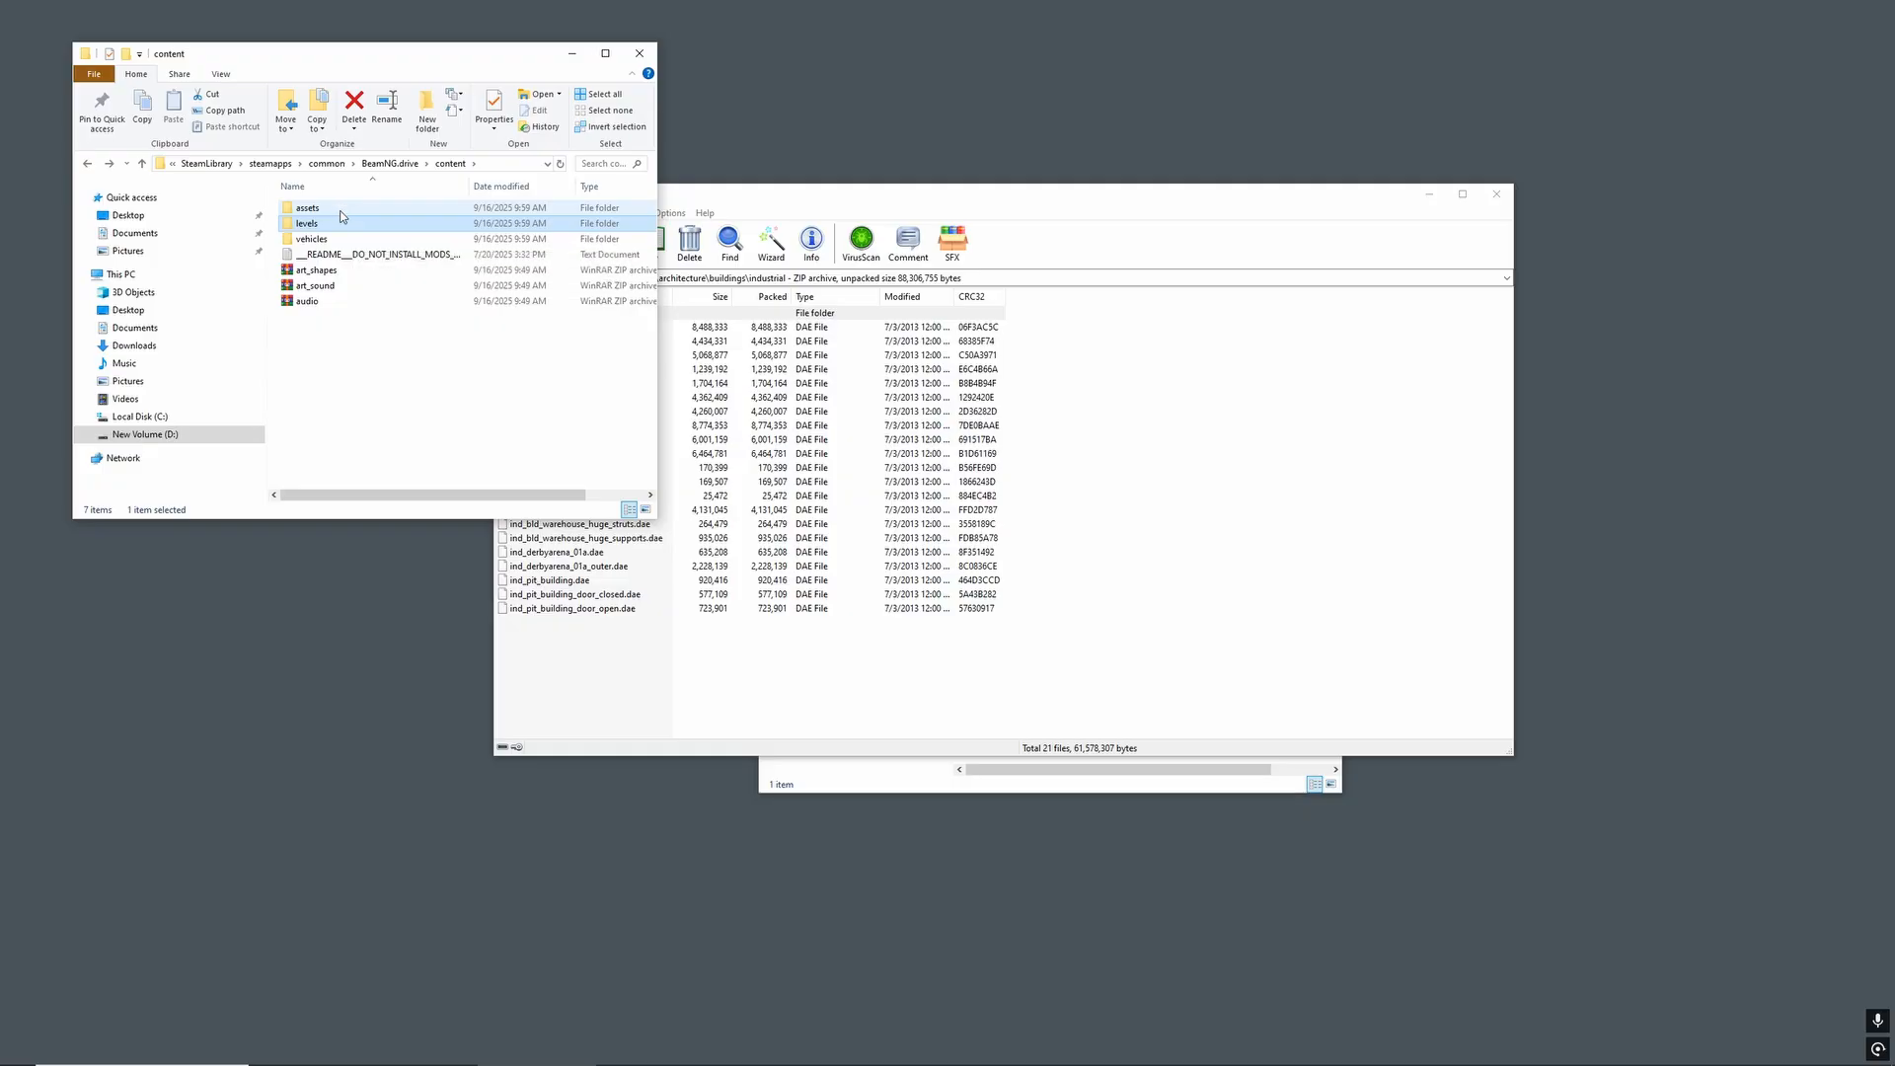
# Open art_shapes.zip, dismiss the licence reminder, view the art\shapes folder, and close the archive and the content folder window.
pyautogui.doubleClick(348, 277)
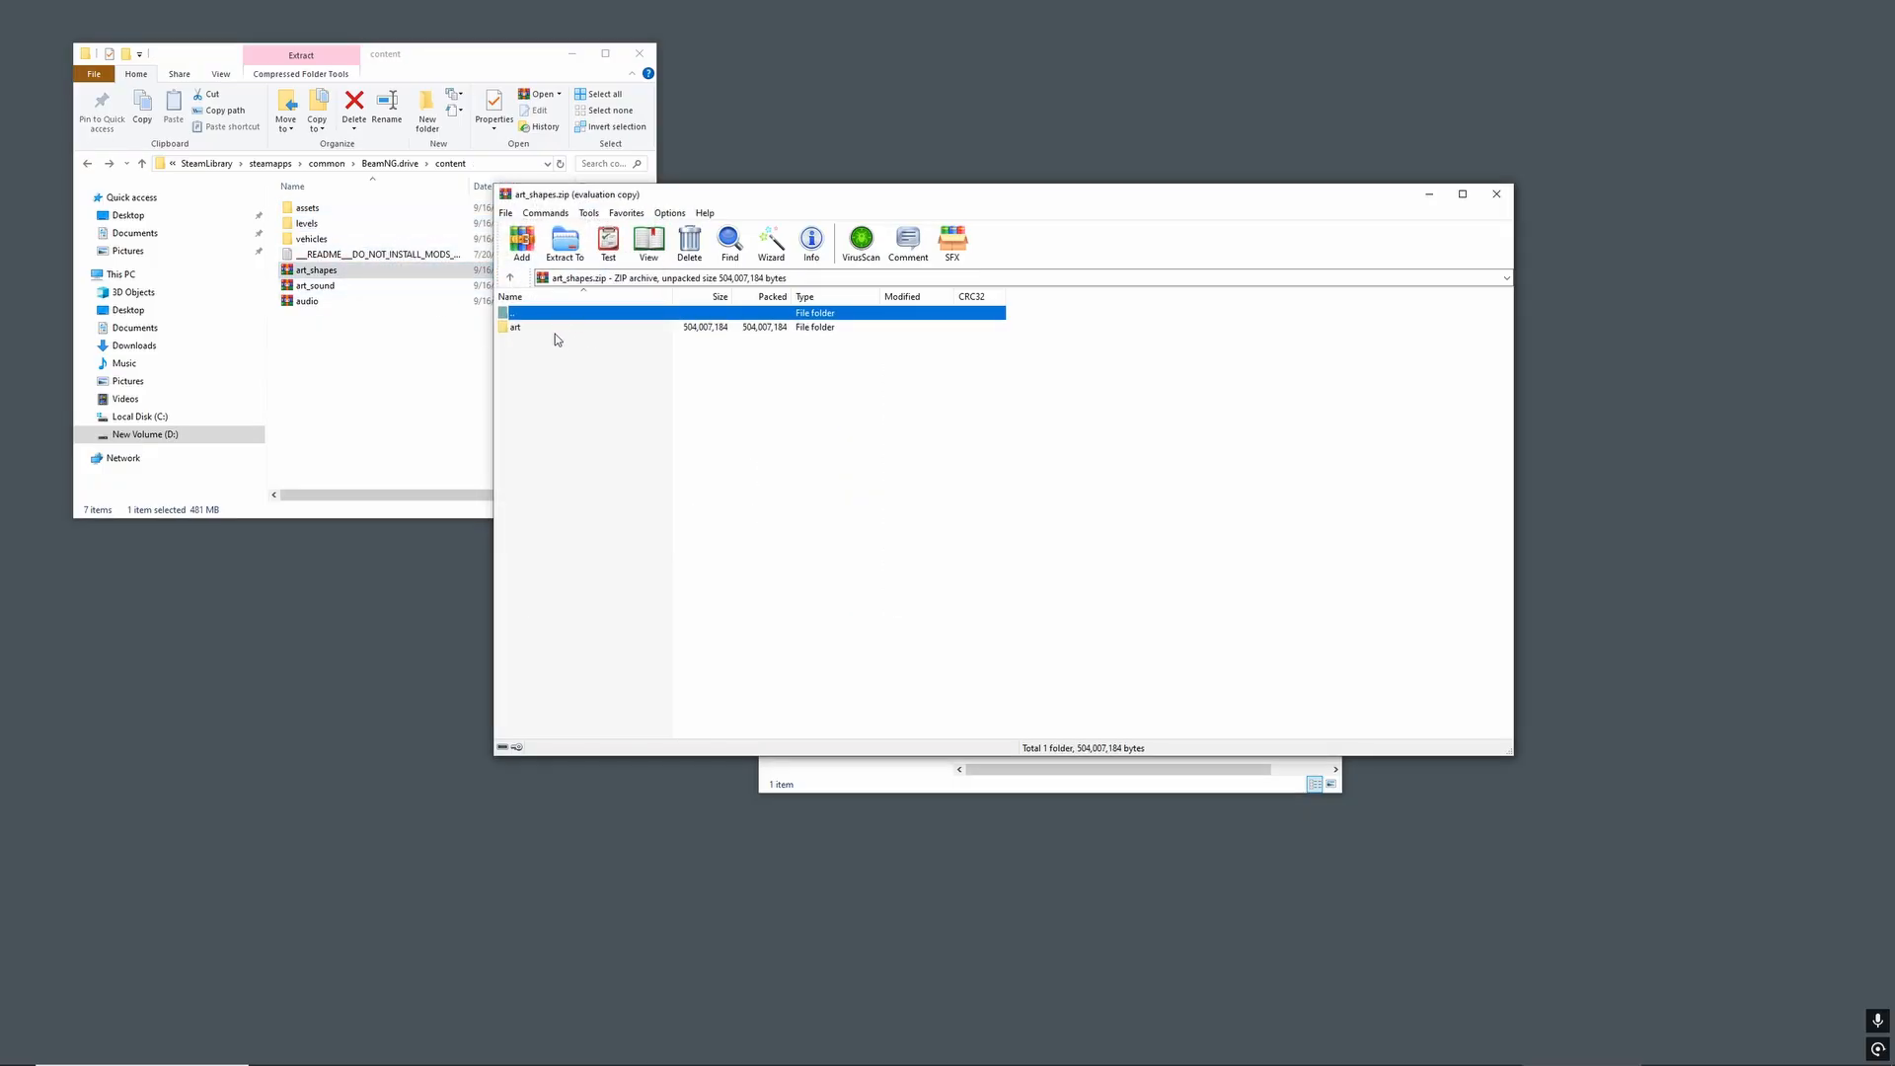
pyautogui.doubleClick(555, 327)
pyautogui.click(1117, 416)
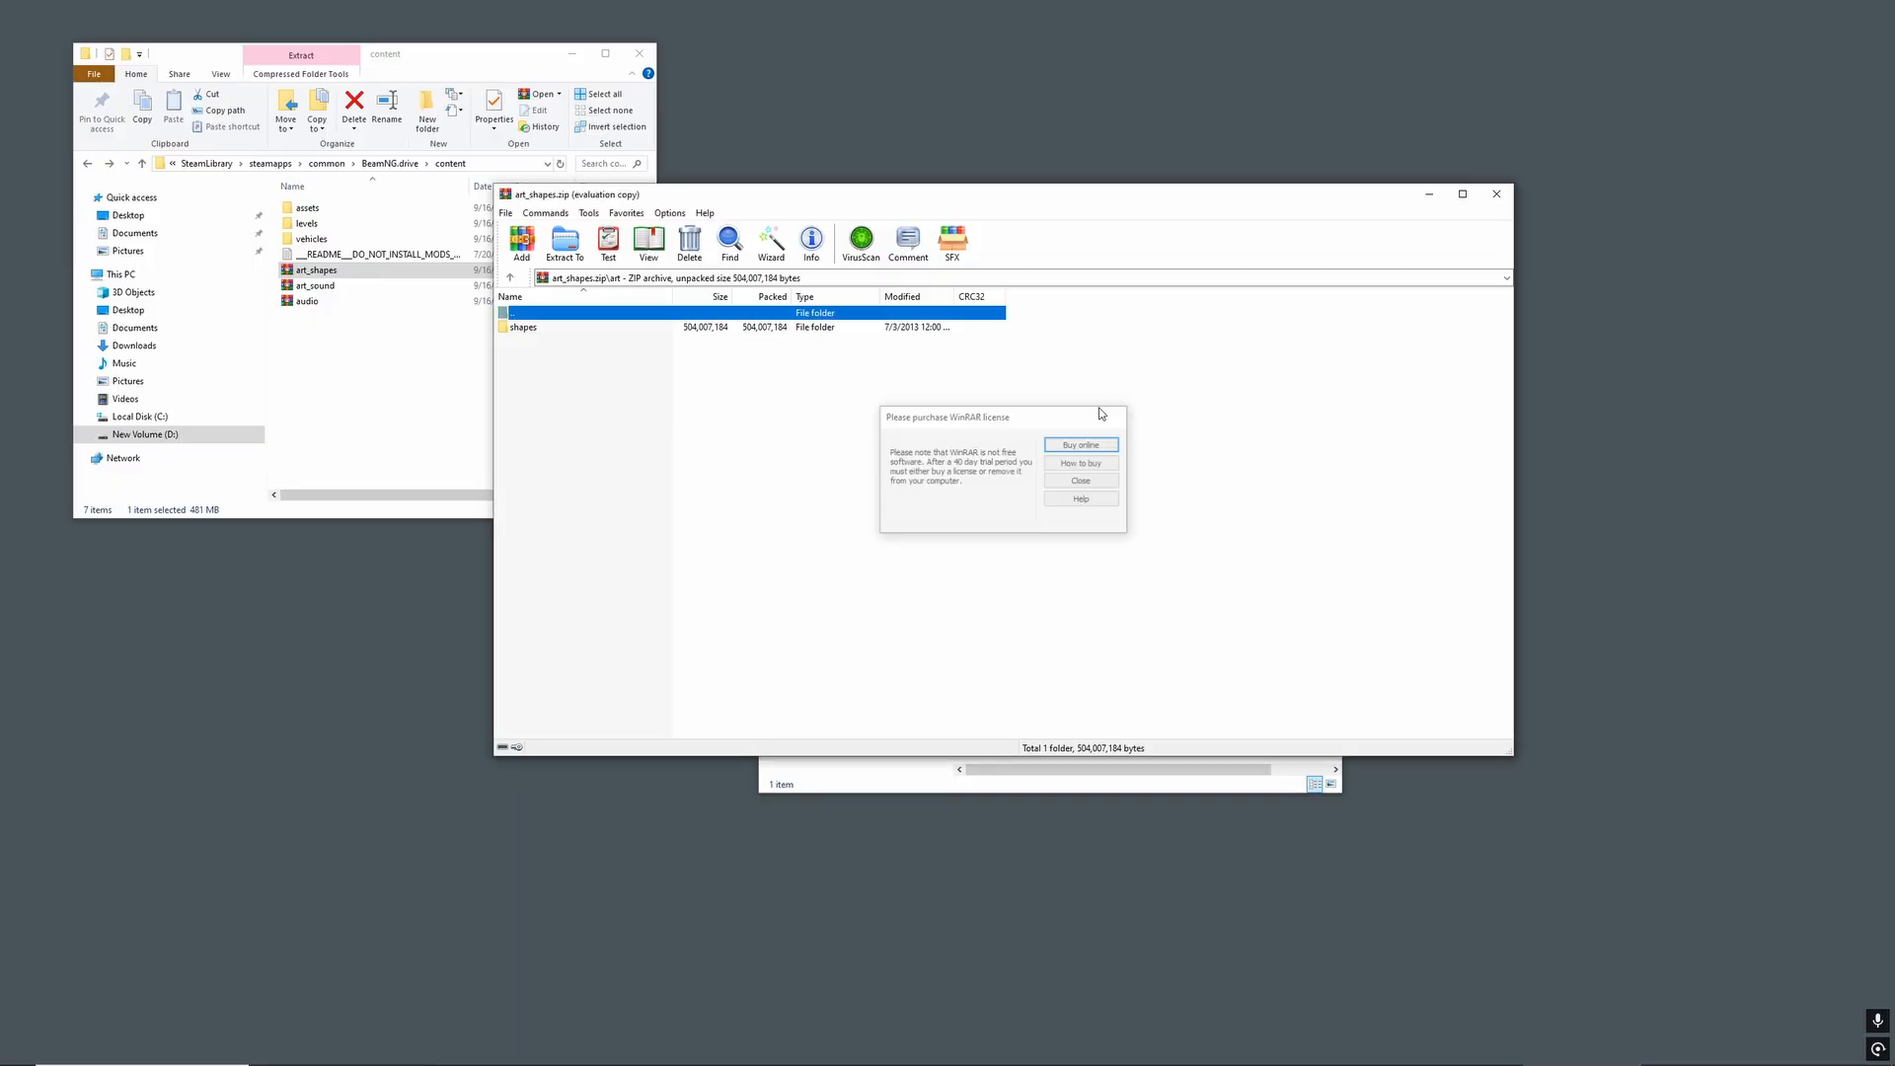
pyautogui.doubleClick(560, 328)
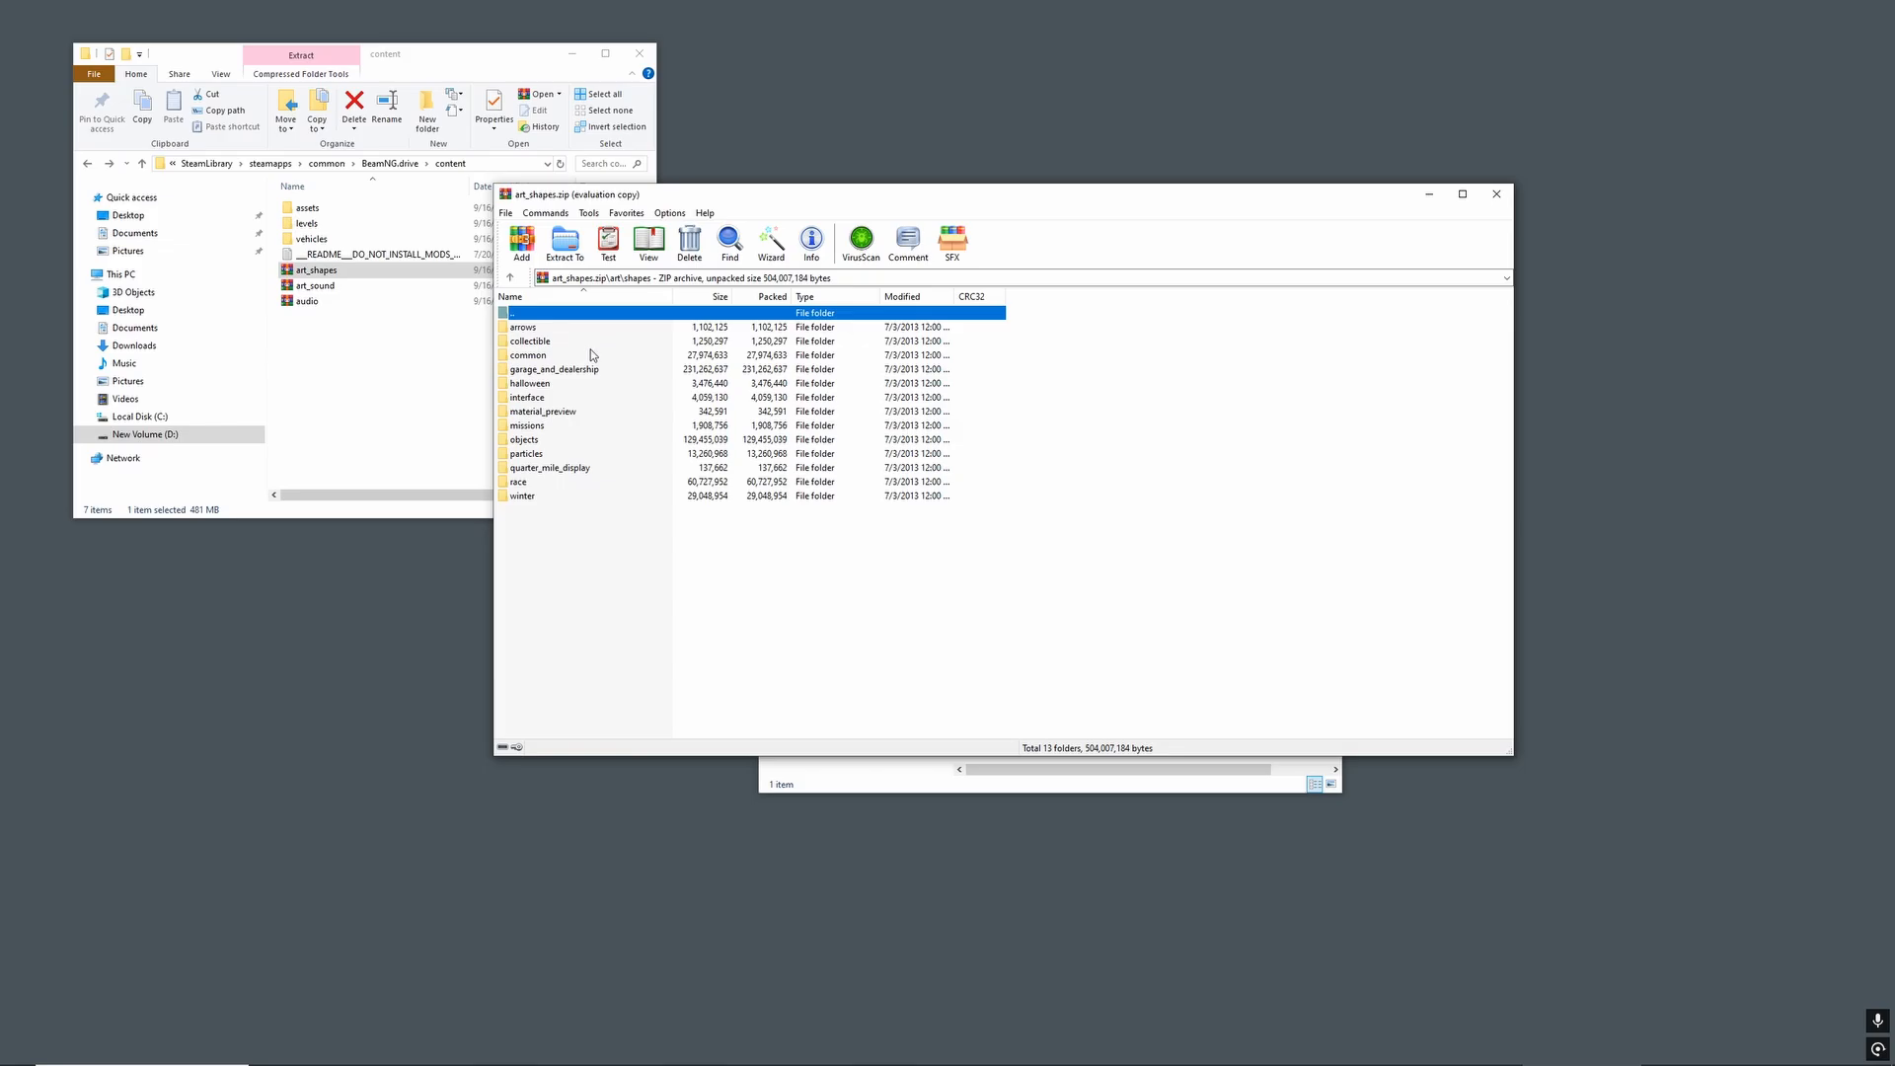
pyautogui.click(1496, 194)
pyautogui.click(639, 53)
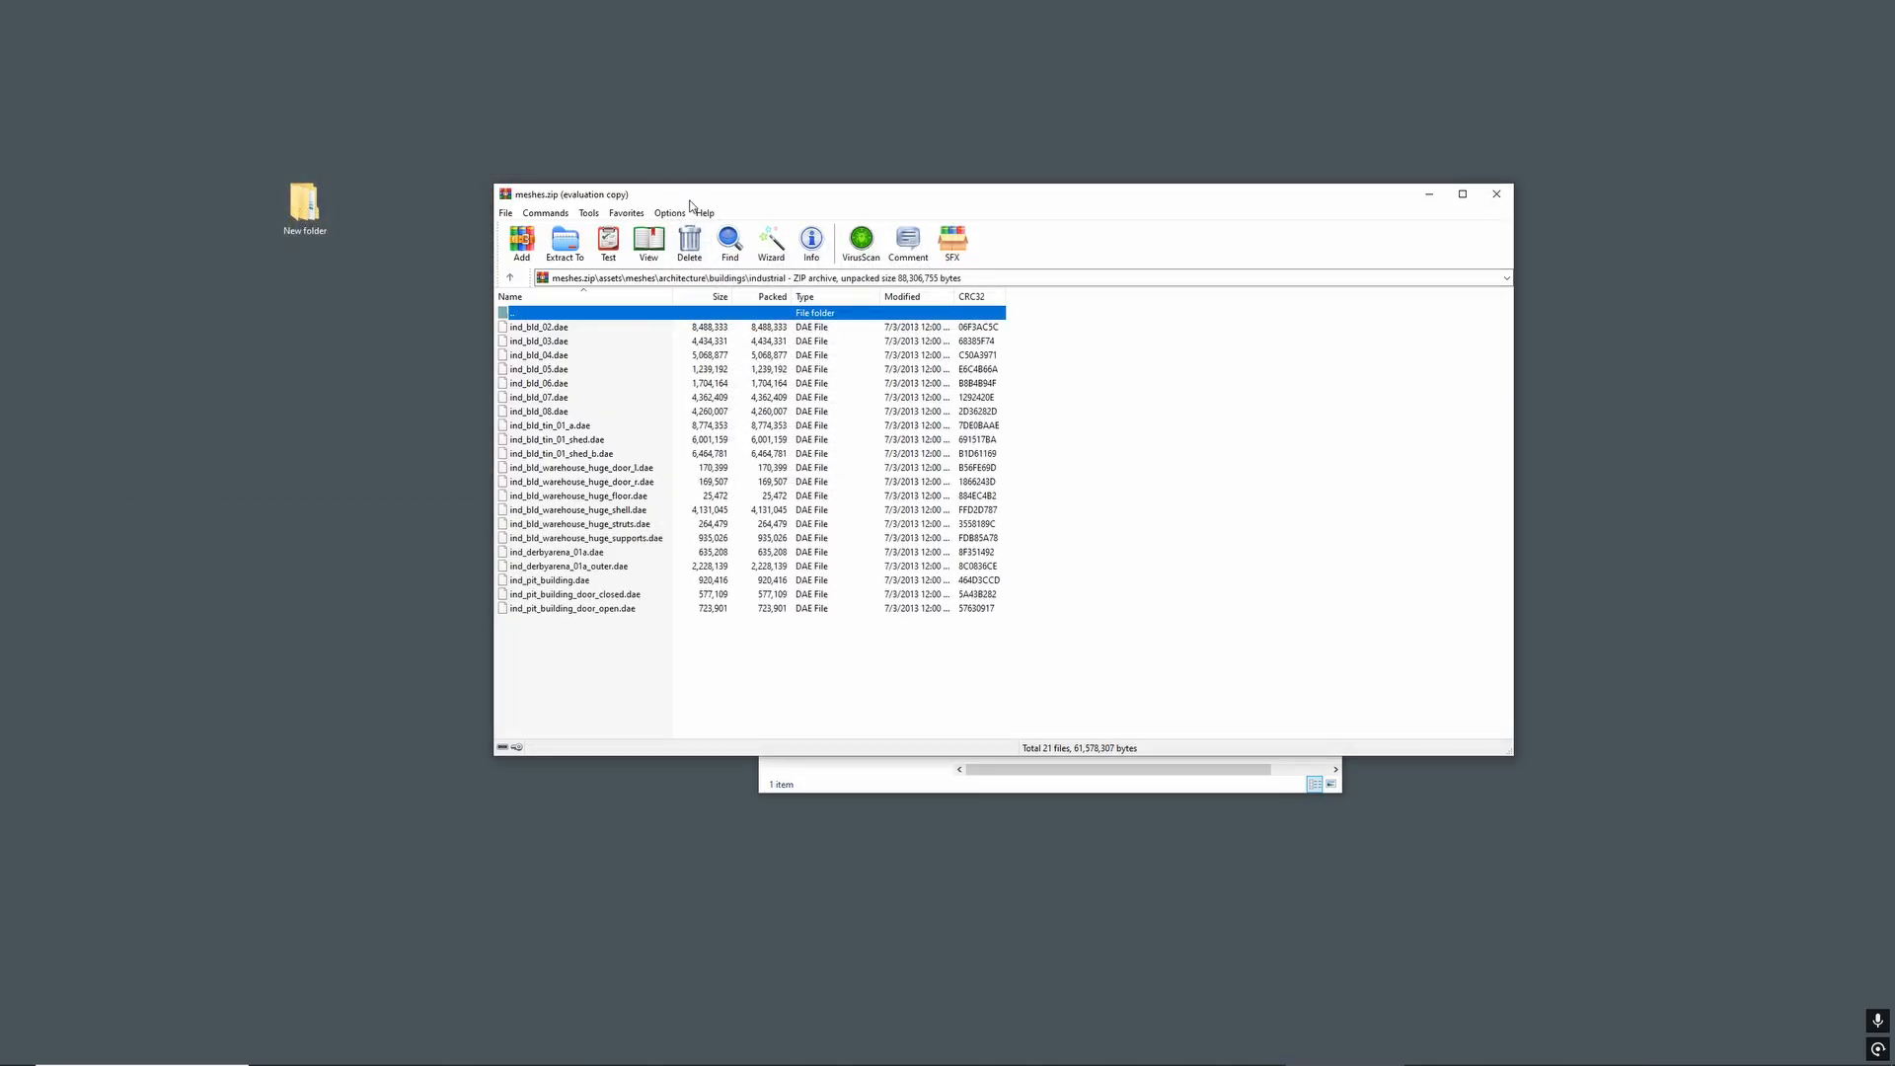